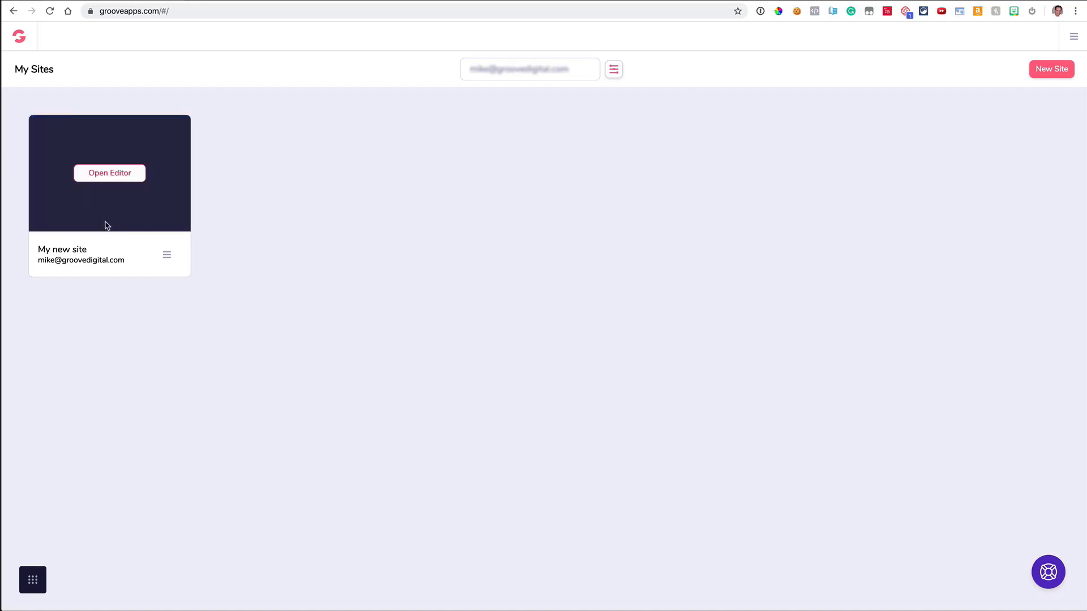
Create a new site from the Blank Template and start building it in the page builder.
left_click(34, 583)
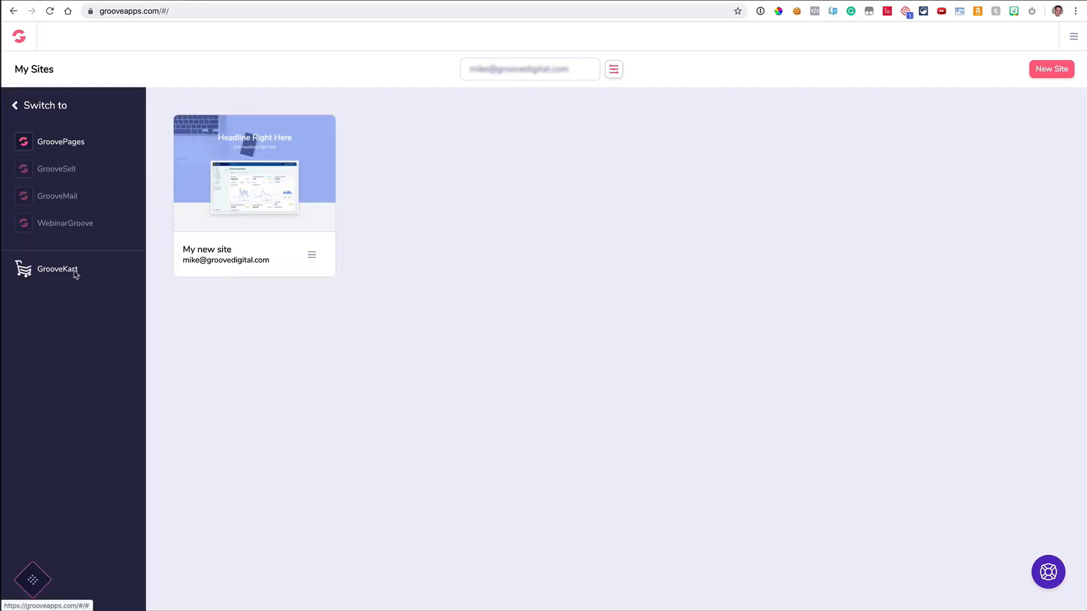
left_click(32, 580)
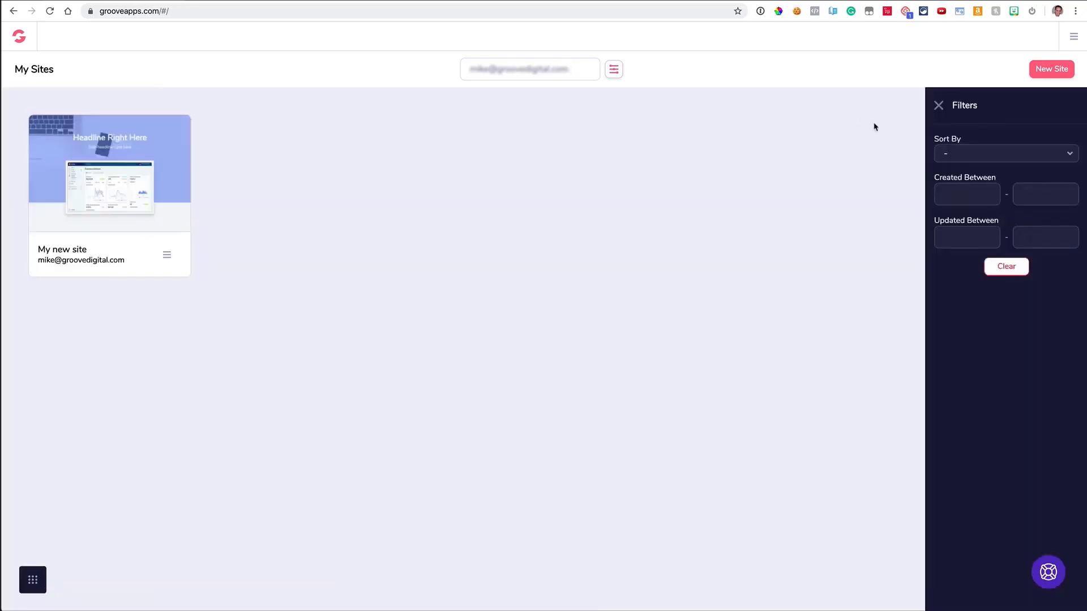
left_click(939, 106)
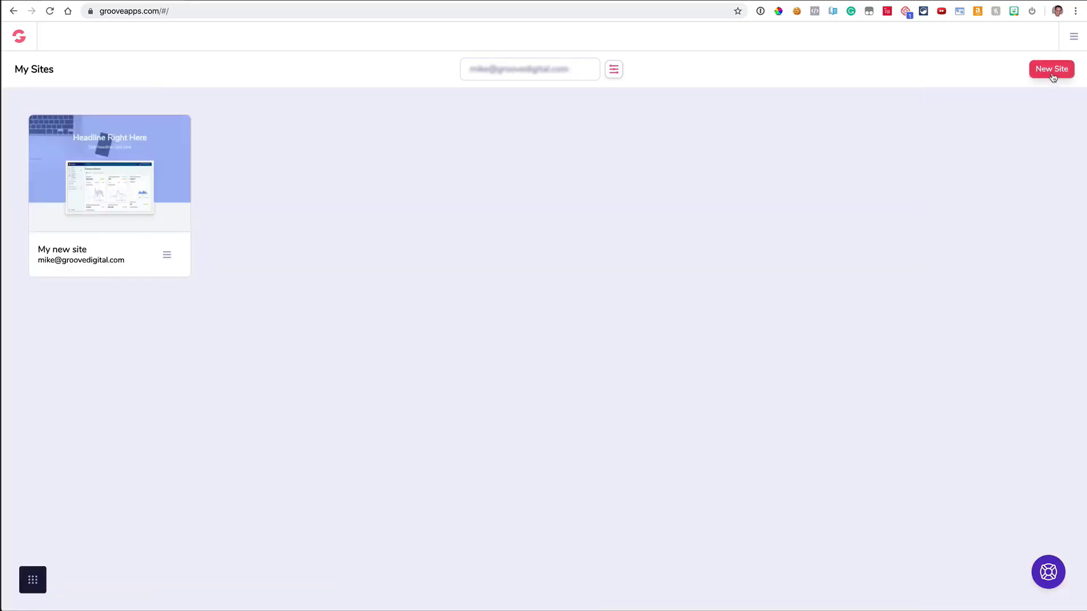
left_click(1052, 71)
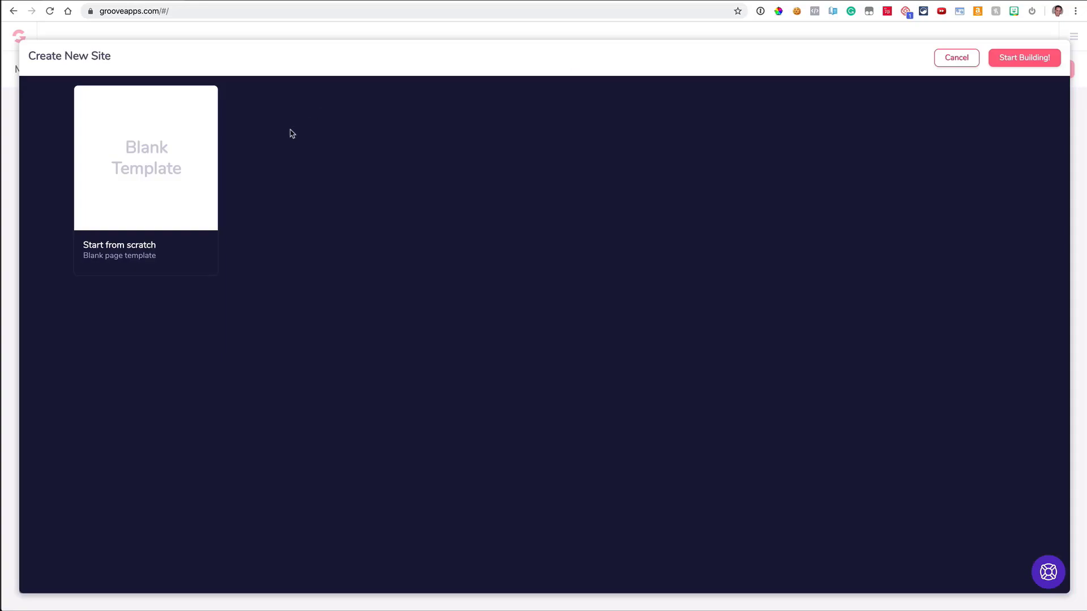
left_click(187, 165)
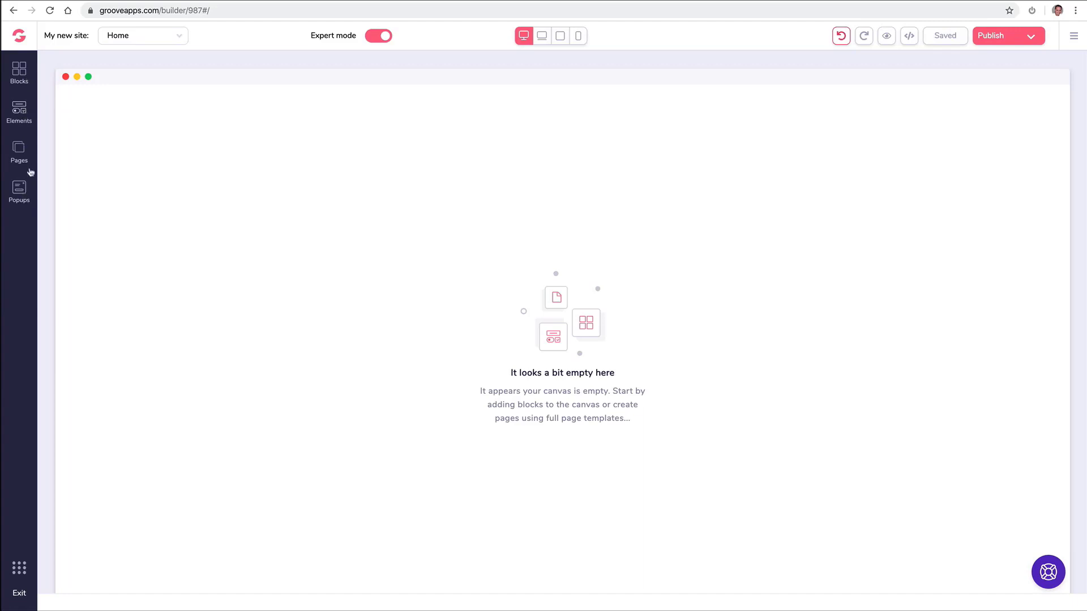
Add the wireframe 'Headline Right Here' hero block from All blocks to the empty Home page.
left_click(20, 71)
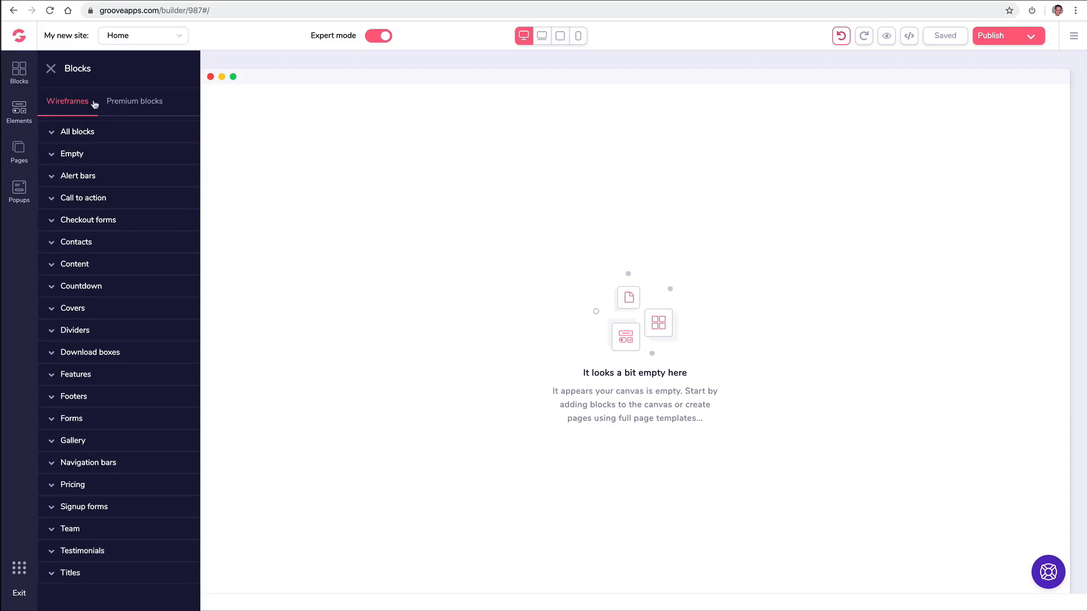
left_click(139, 104)
left_click(76, 103)
left_click(83, 132)
scroll(120, 179, "down", 2)
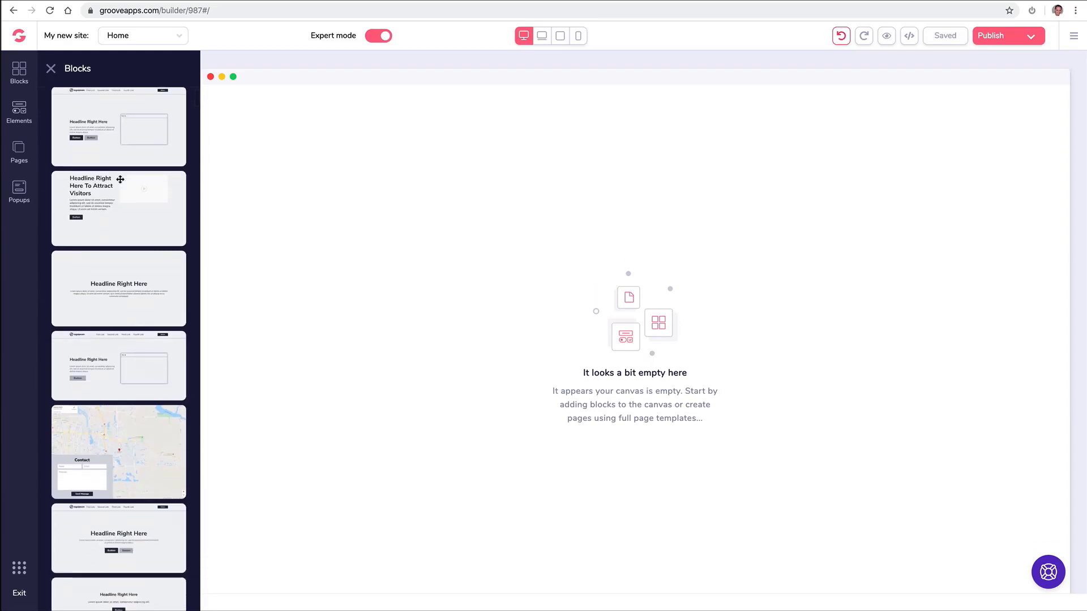
scroll(120, 180, "down", 2)
scroll(120, 180, "down", 9)
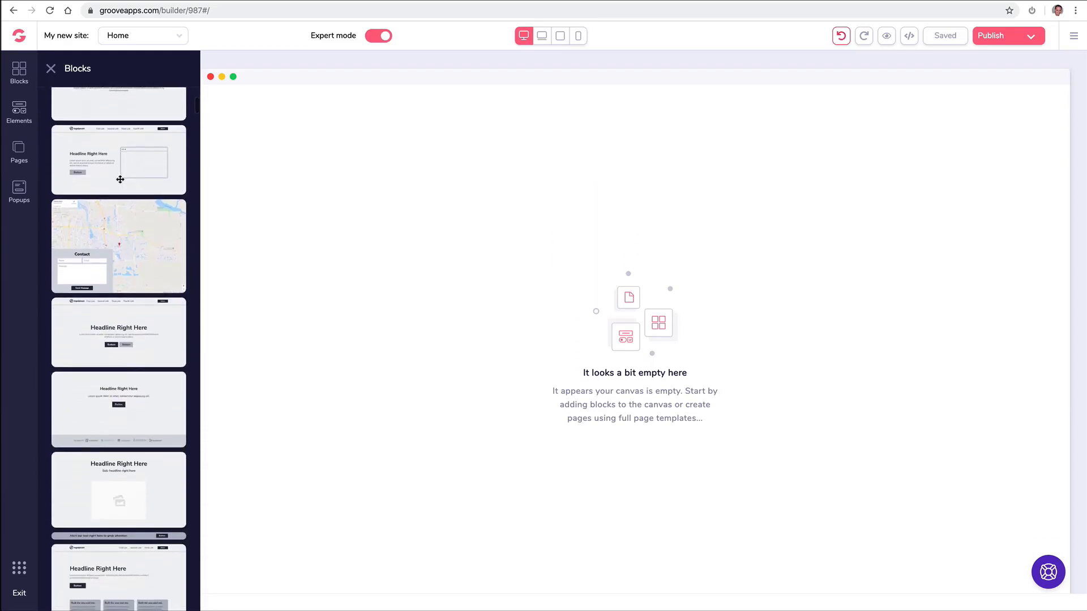
left_click_drag(117, 174, 397, 176)
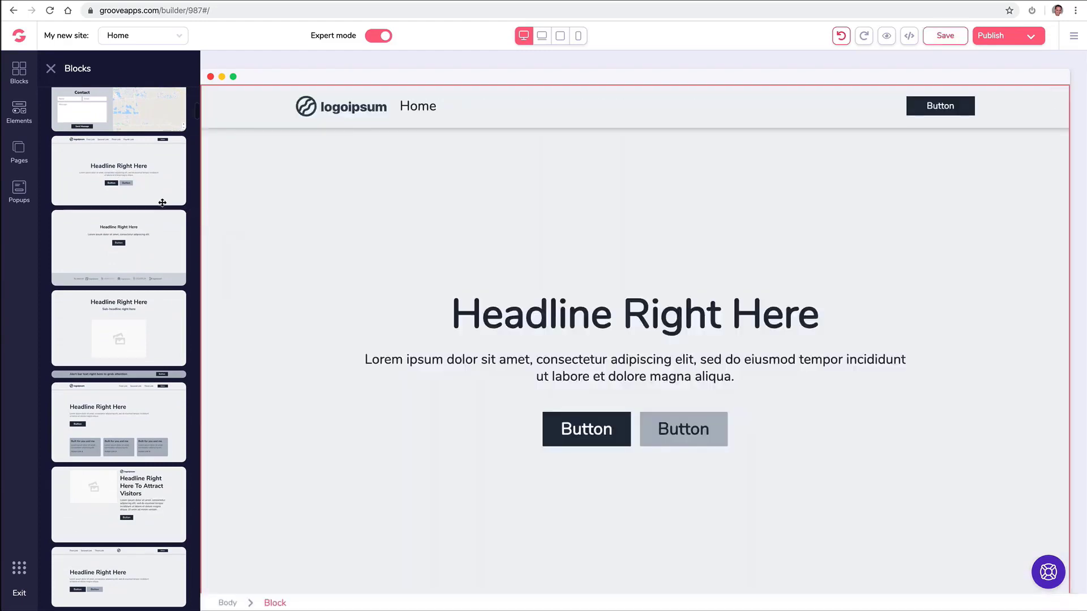
scroll(136, 230, "up", 1)
scroll(136, 230, "up", 2)
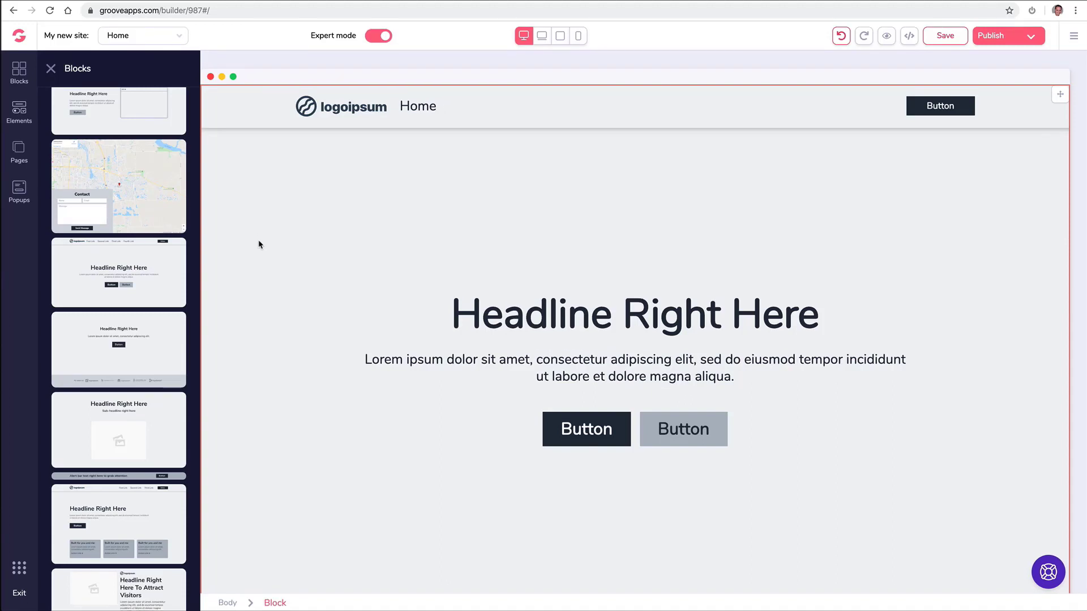
Delete the hero block's navigation bar and then the rest of the block.
left_click(295, 209)
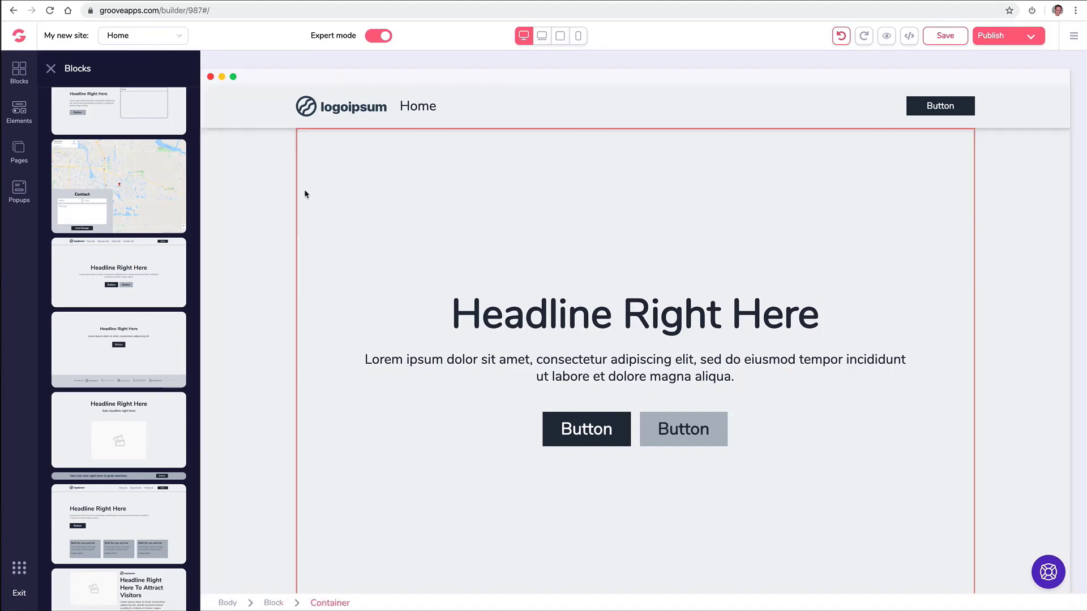
left_click(107, 107)
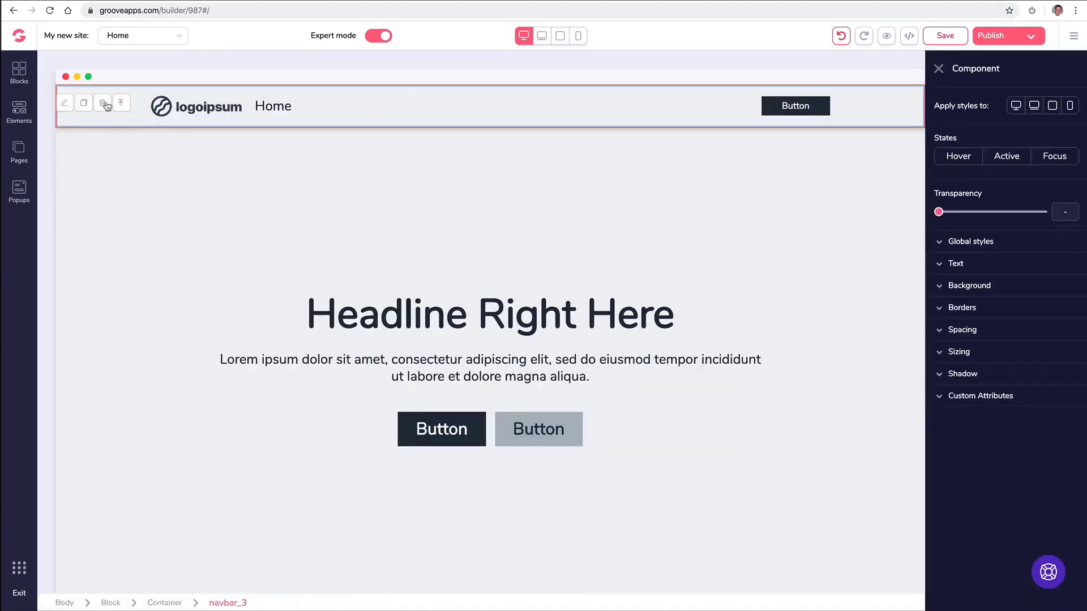
left_click(102, 103)
key("Delete")
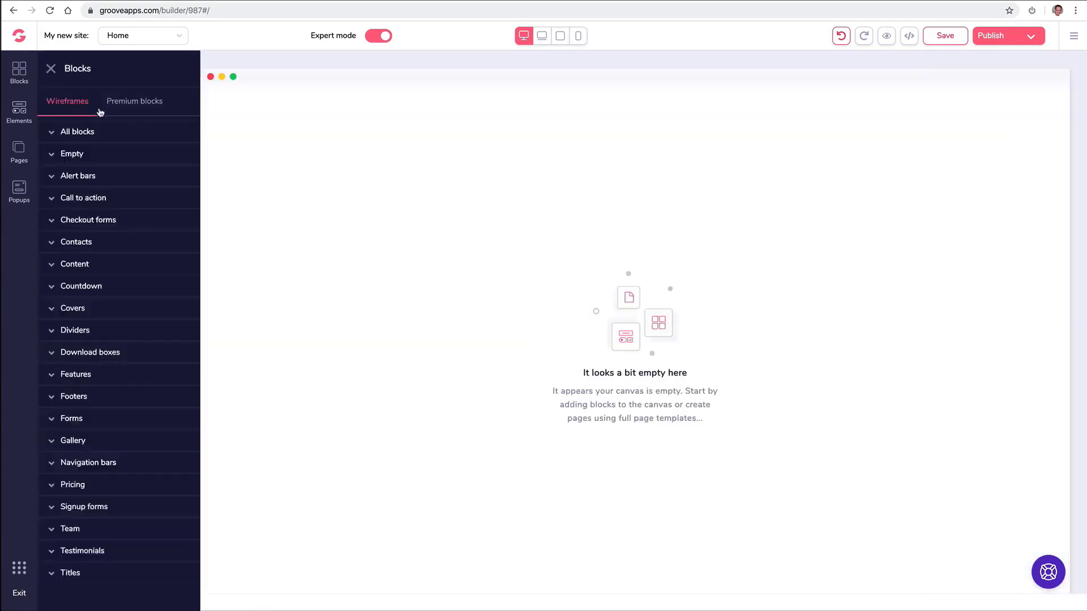
left_click(113, 108)
Place the blue laptop premium hero block with the dashboard screenshot on the Home page.
left_click(79, 131)
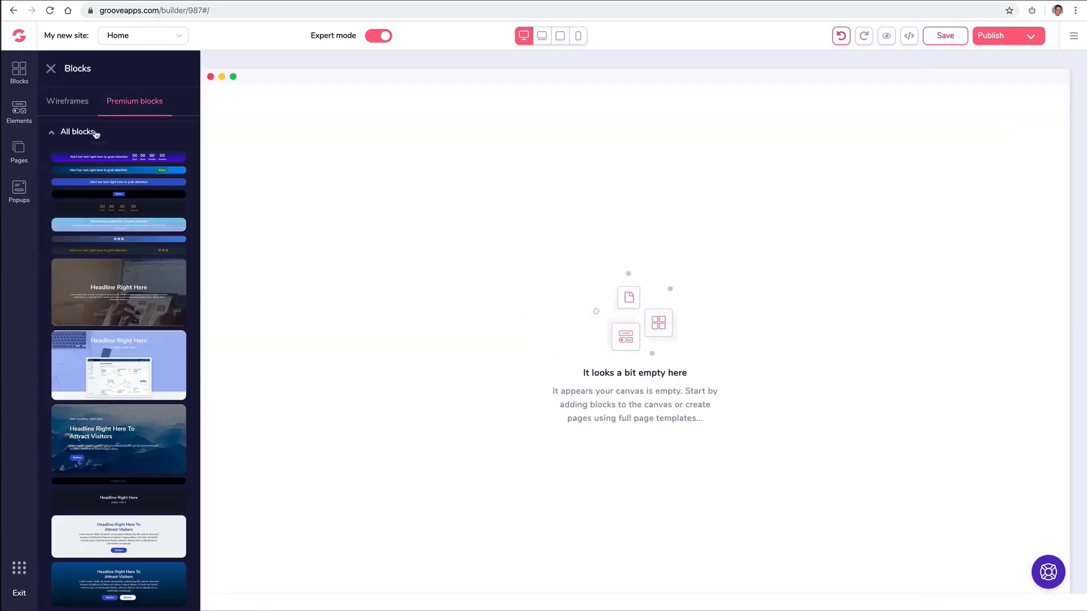
scroll(128, 243, "down", 1)
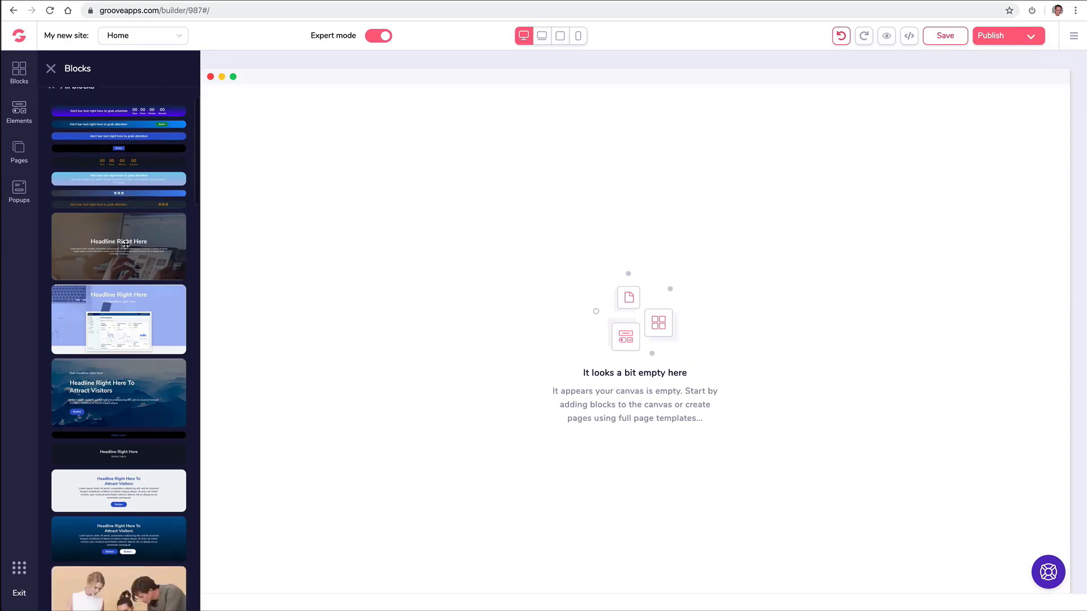
left_click_drag(119, 298, 420, 138)
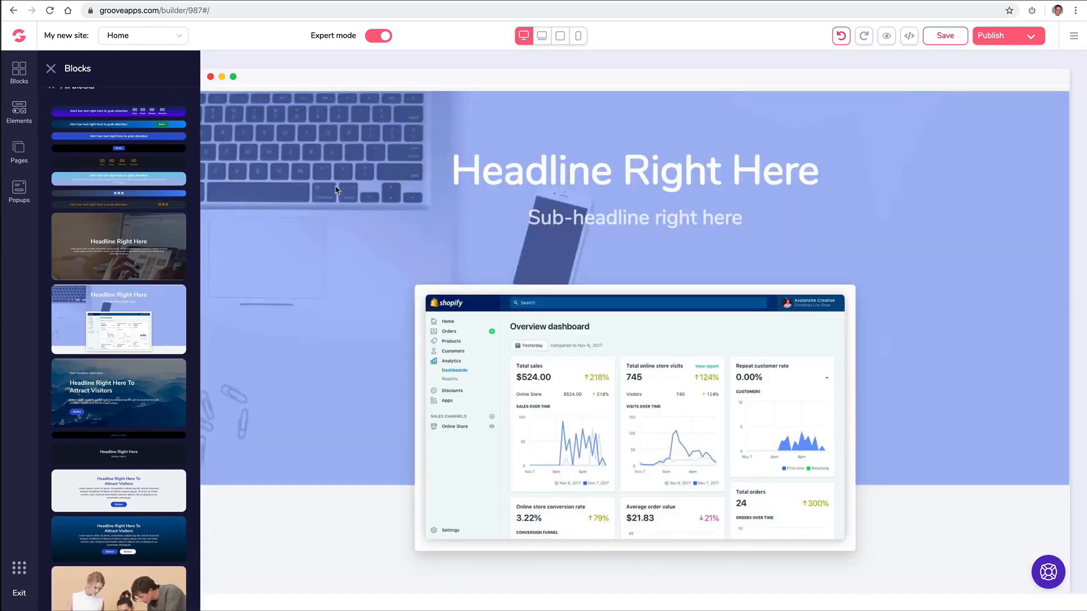
scroll(122, 241, "down", 3)
scroll(122, 240, "down", 6)
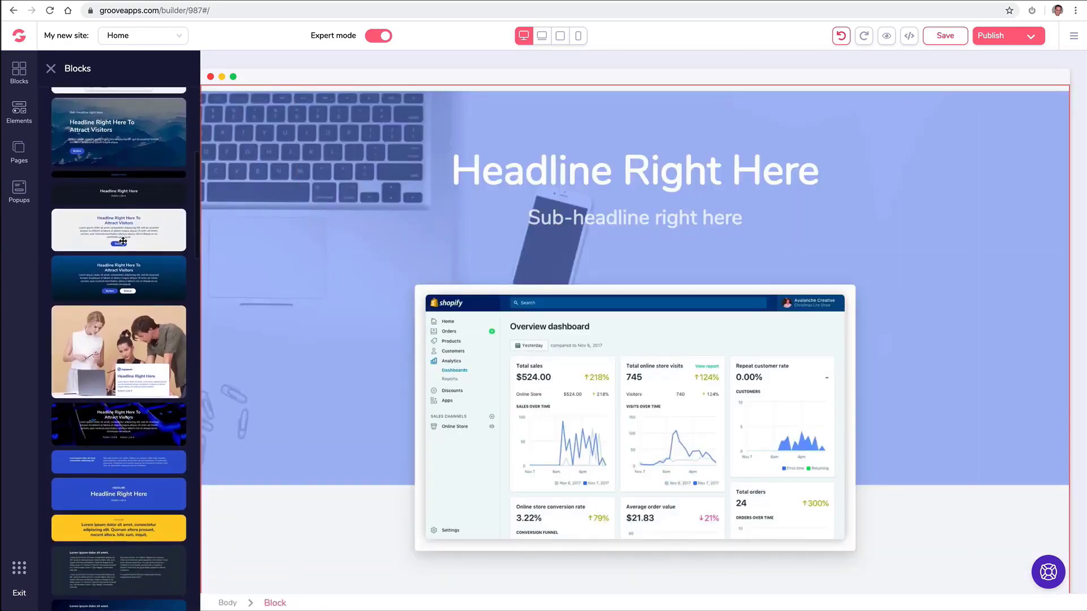
scroll(124, 240, "up", 4)
scroll(125, 240, "up", 7)
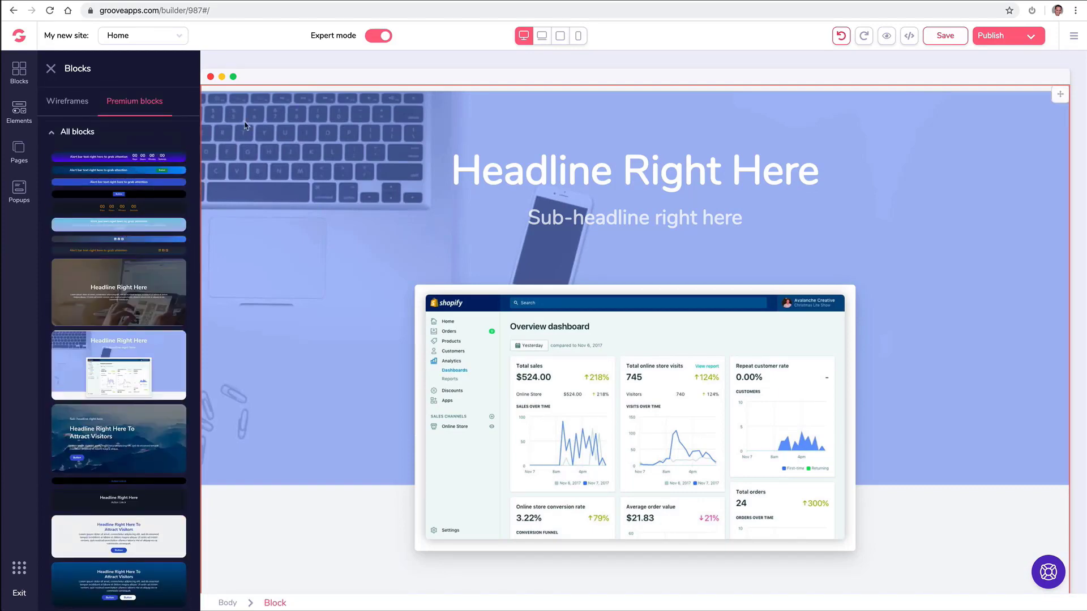
left_click(245, 125)
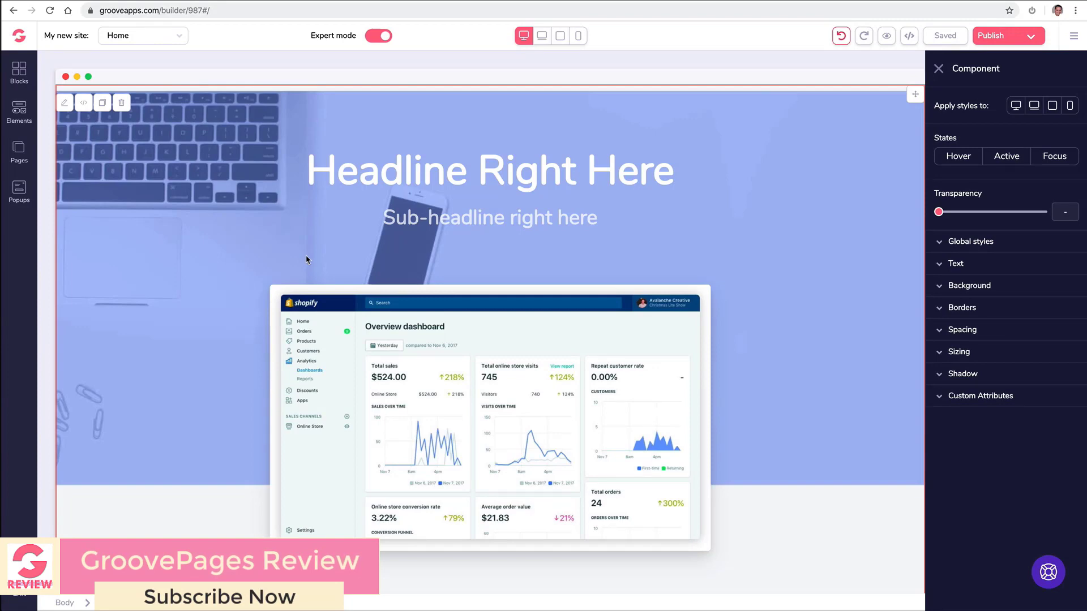
key("Escape")
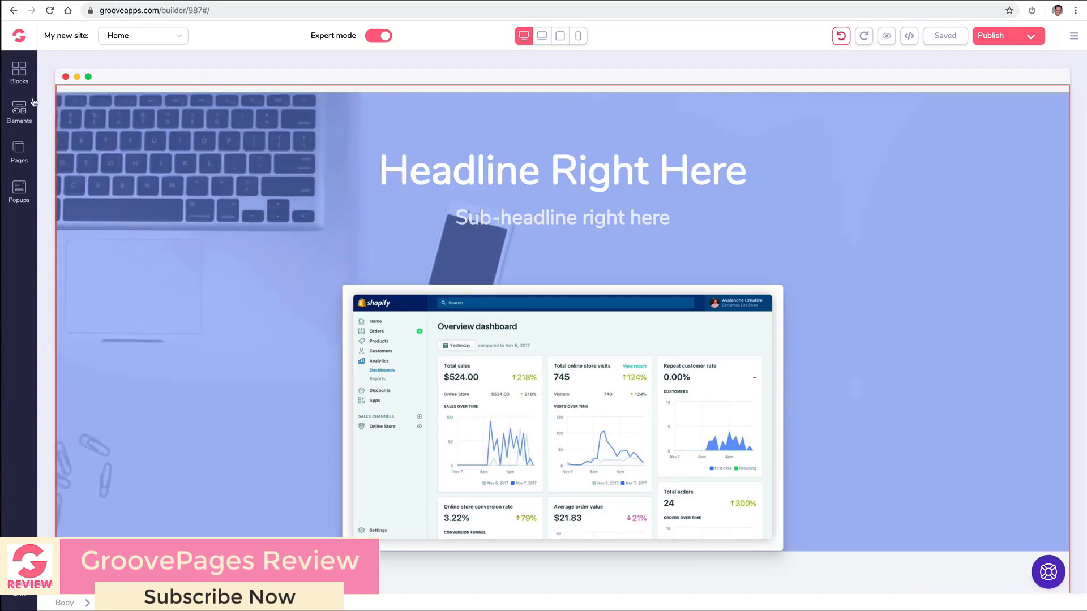
Browse the Premium Call to action blocks, then switch from Wireframes to the Elements library.
left_click(23, 73)
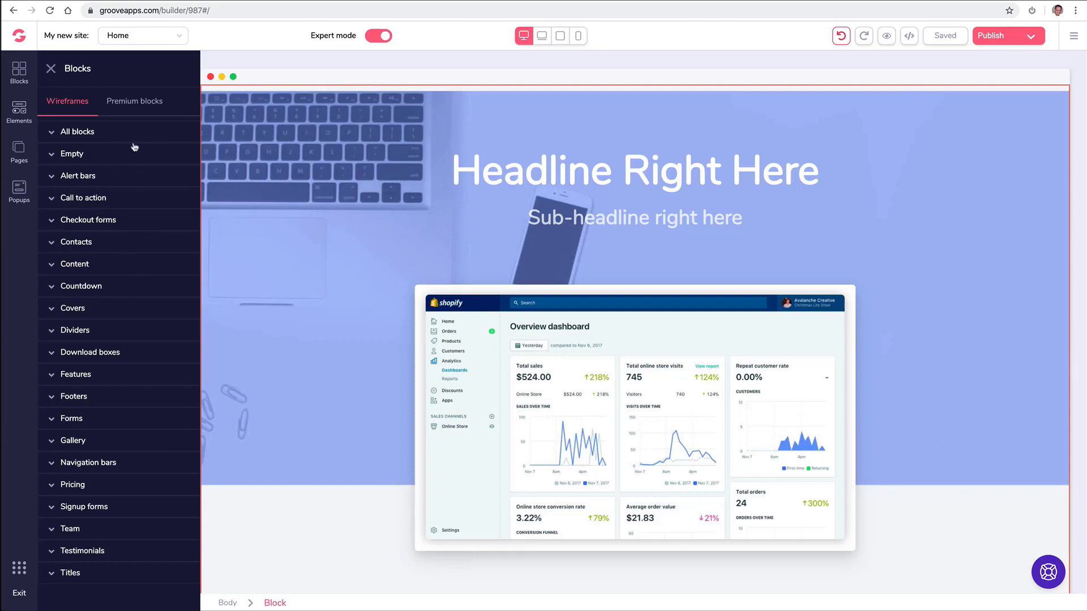
left_click(111, 104)
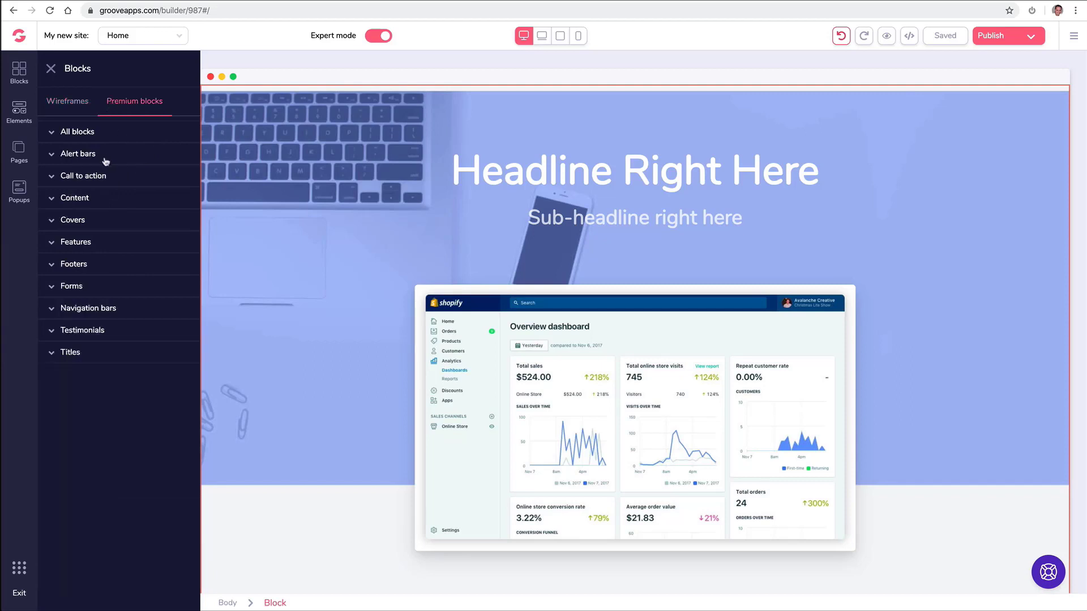
left_click(95, 176)
left_click(64, 104)
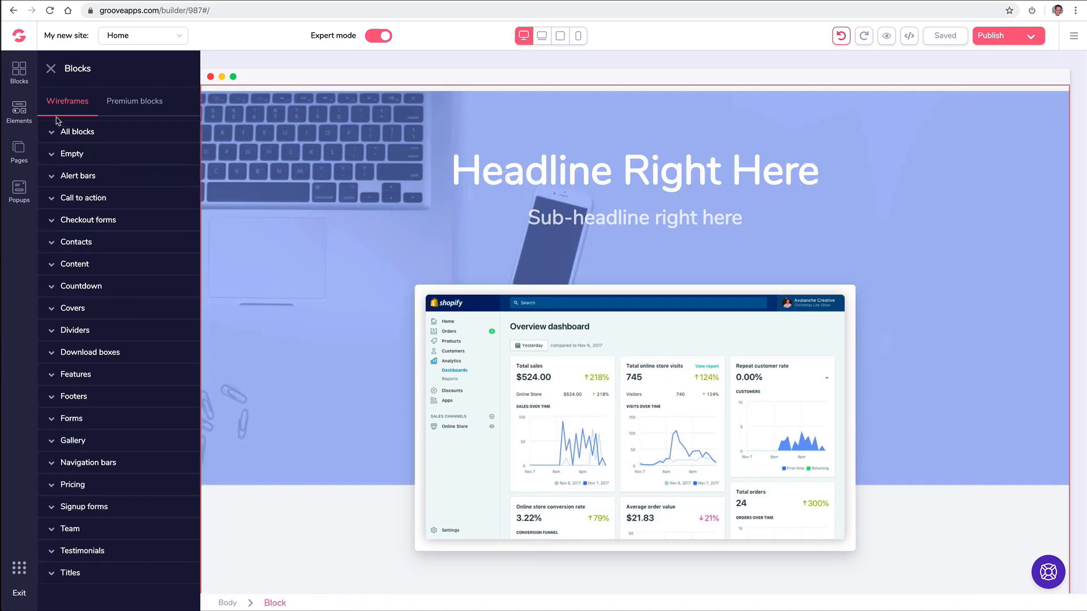
left_click(23, 107)
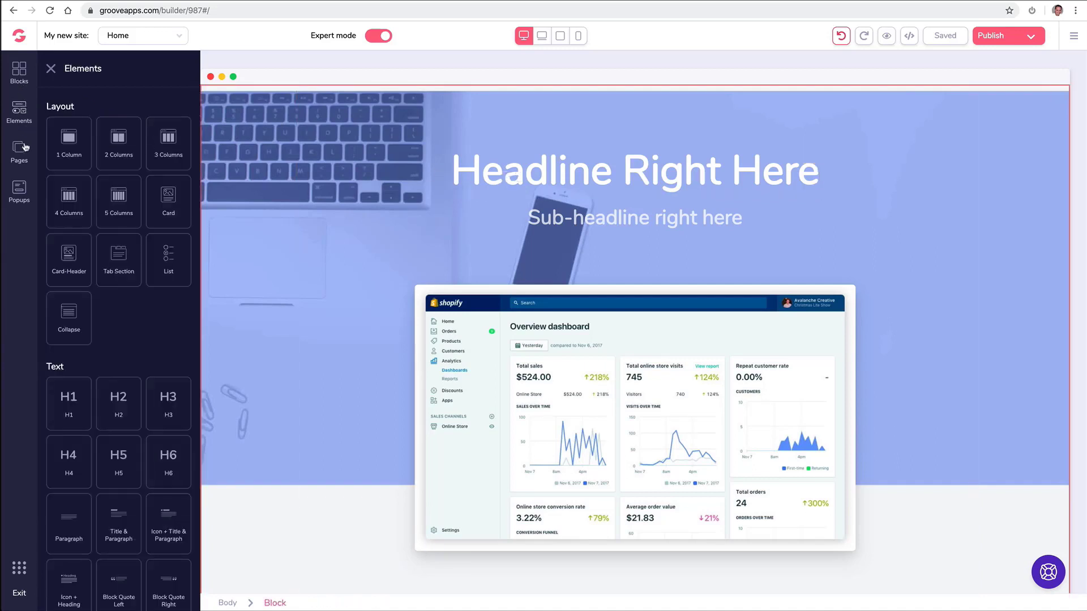
Check the hero container's Text and Background options, then delete the whole hero block.
scroll(101, 199, "down", 15)
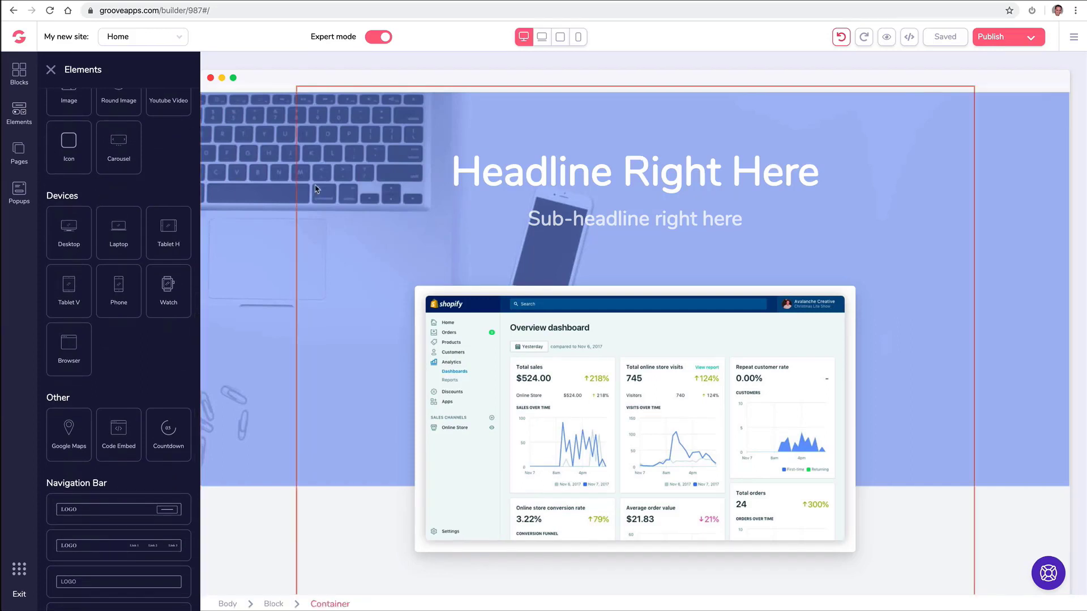
left_click(464, 178)
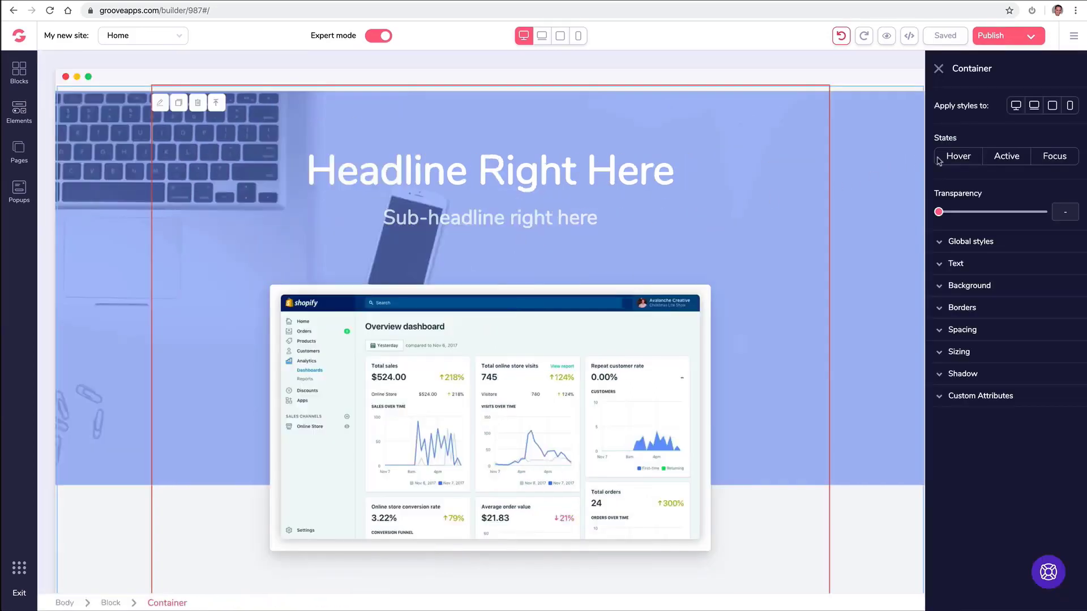
left_click(940, 265)
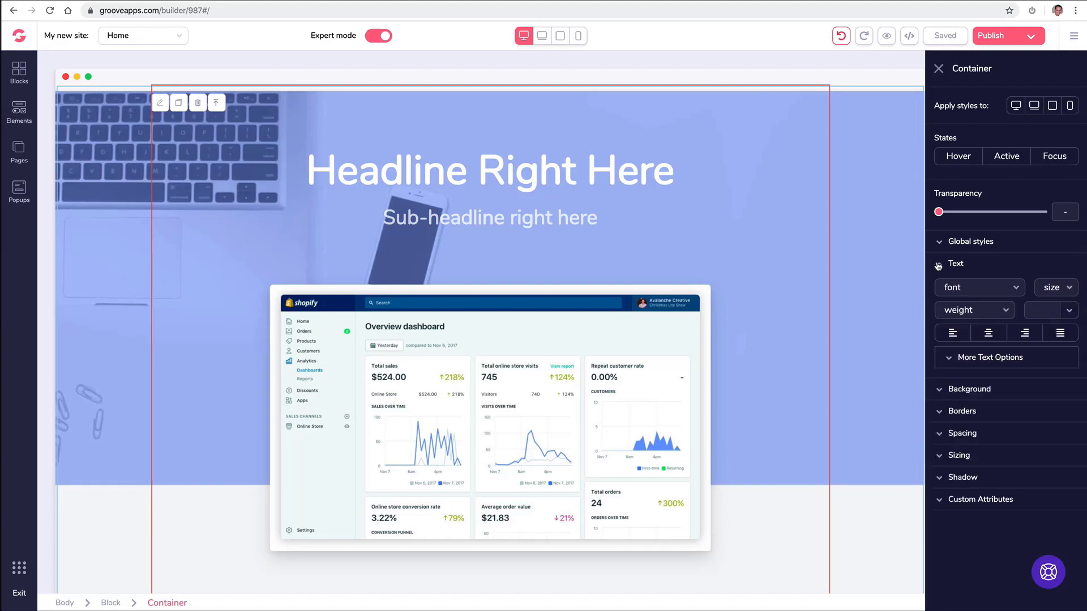
left_click(938, 265)
left_click(939, 287)
left_click(939, 288)
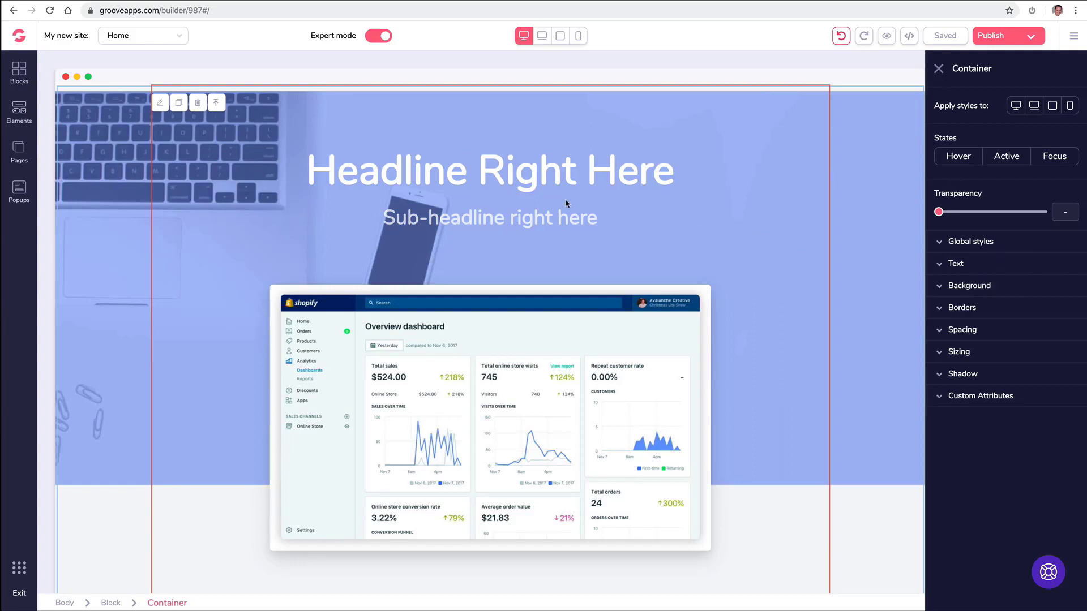
left_click(108, 116)
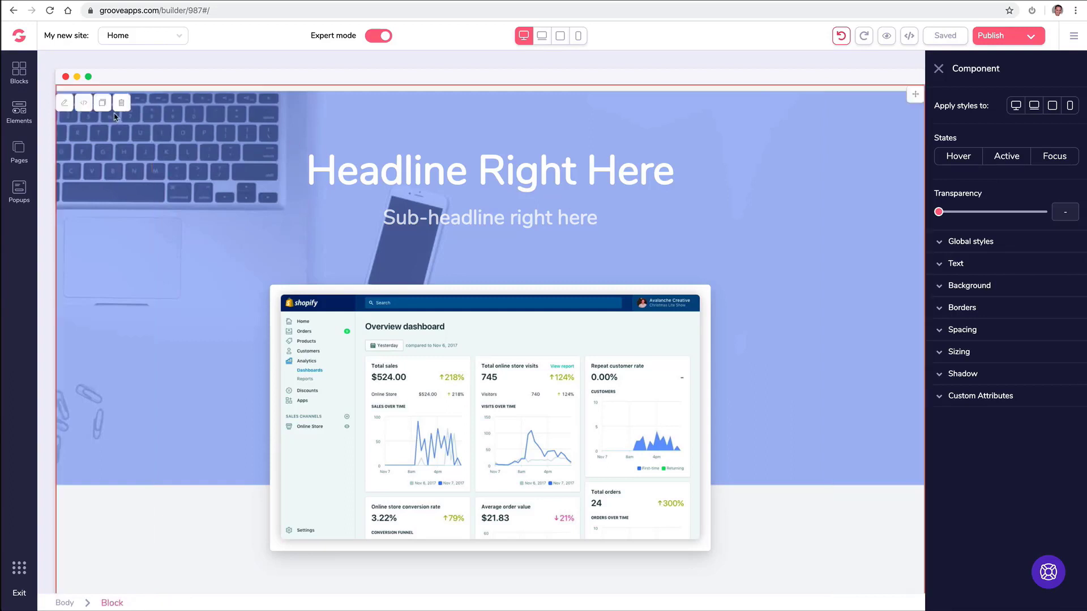
left_click(121, 103)
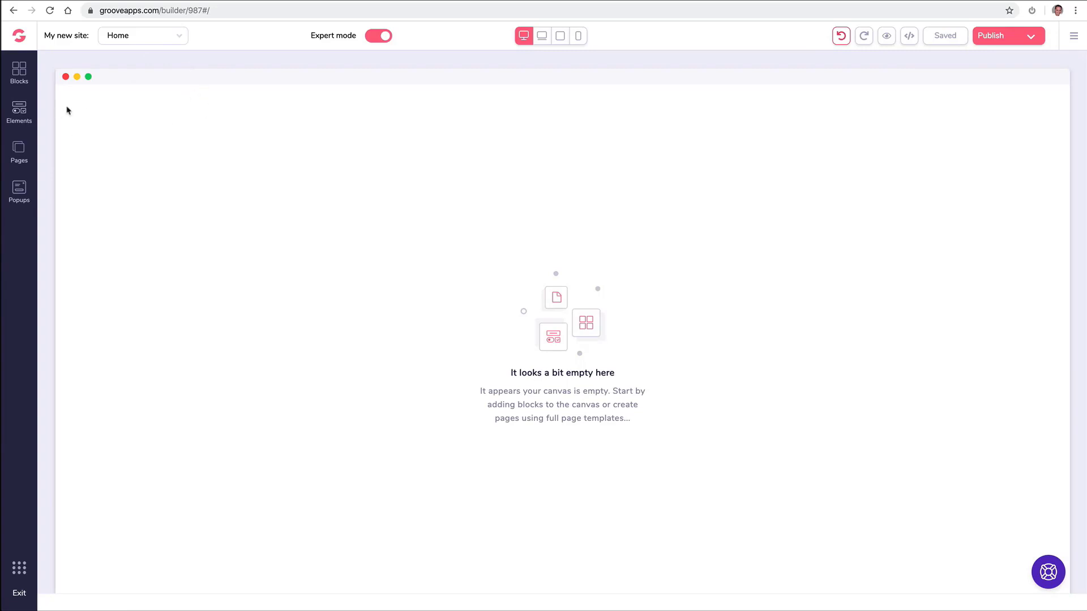
Add a blank page and rename it 'About'.
left_click(23, 152)
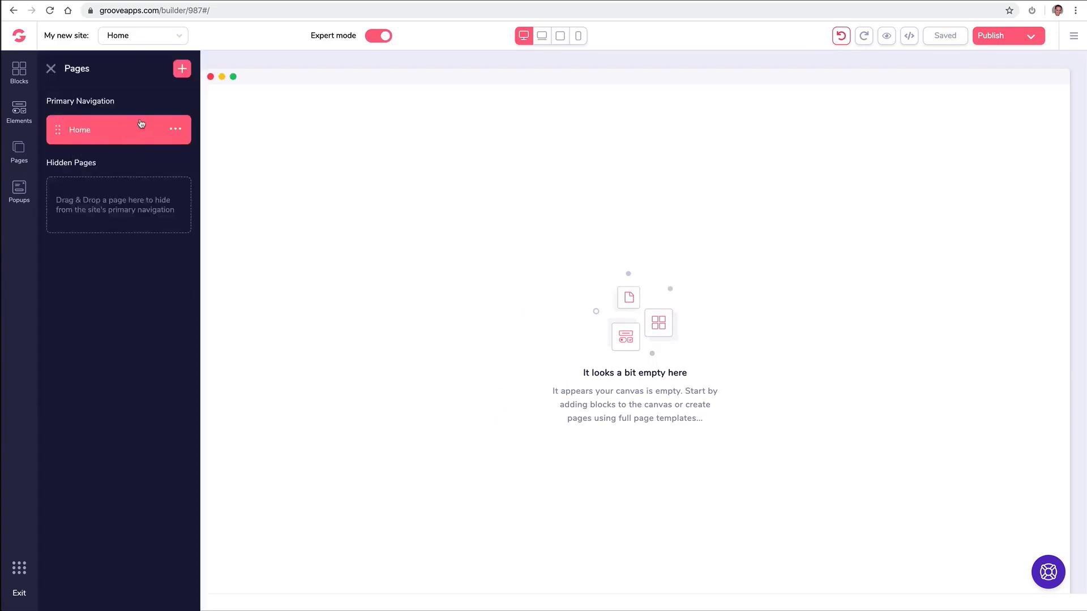
left_click(180, 68)
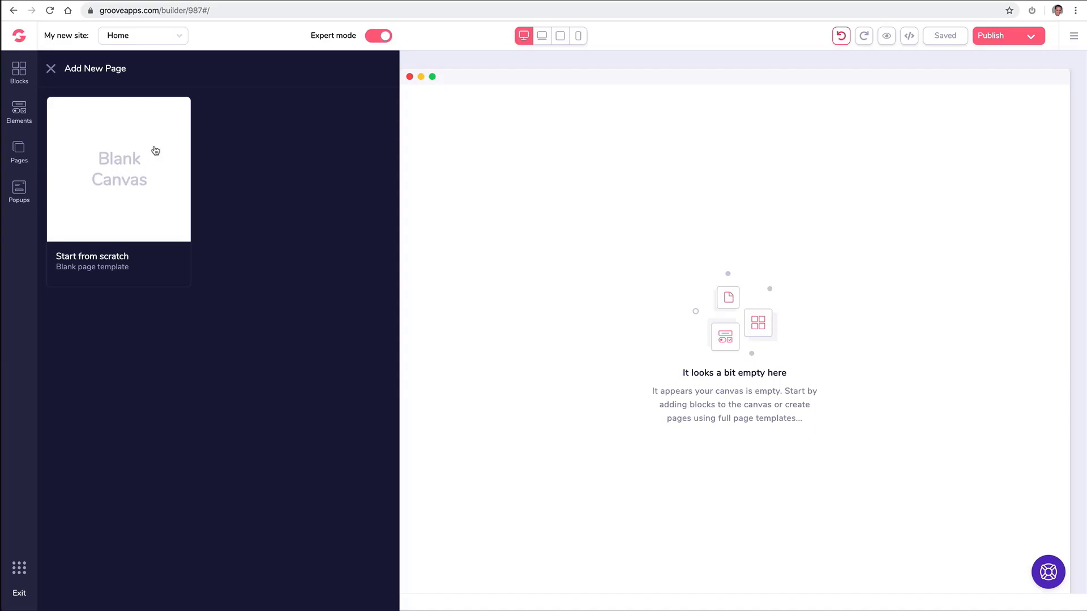
left_click(155, 151)
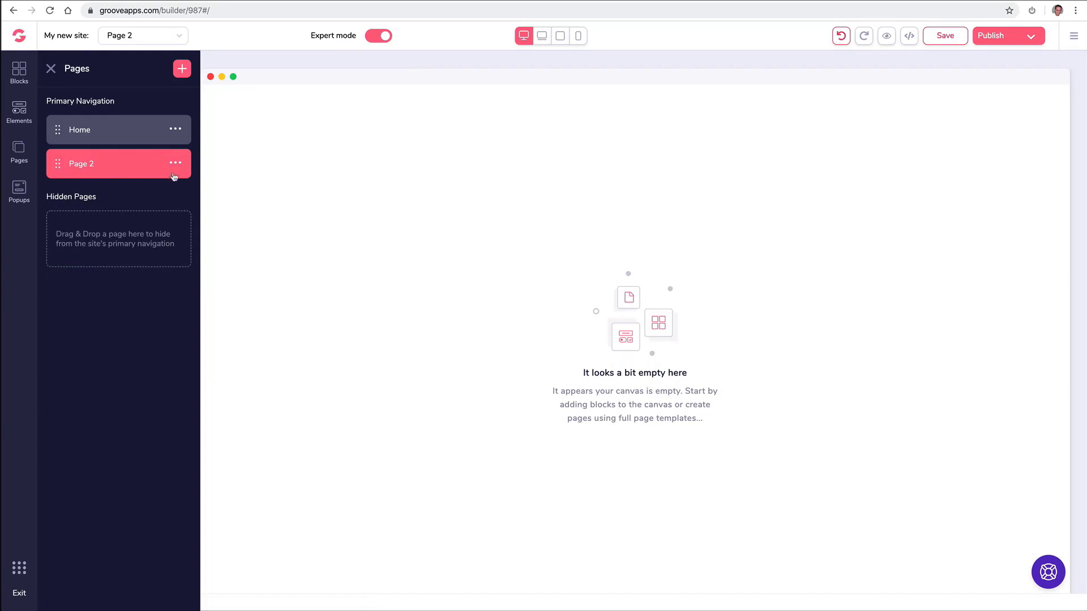
left_click(177, 164)
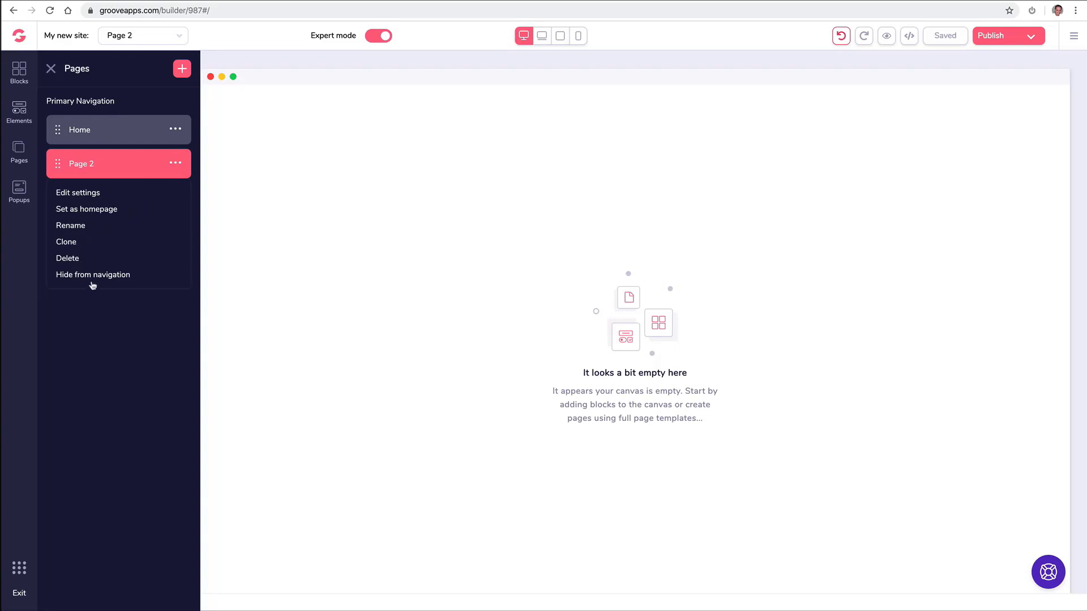
left_click(80, 226)
triple_click(106, 159)
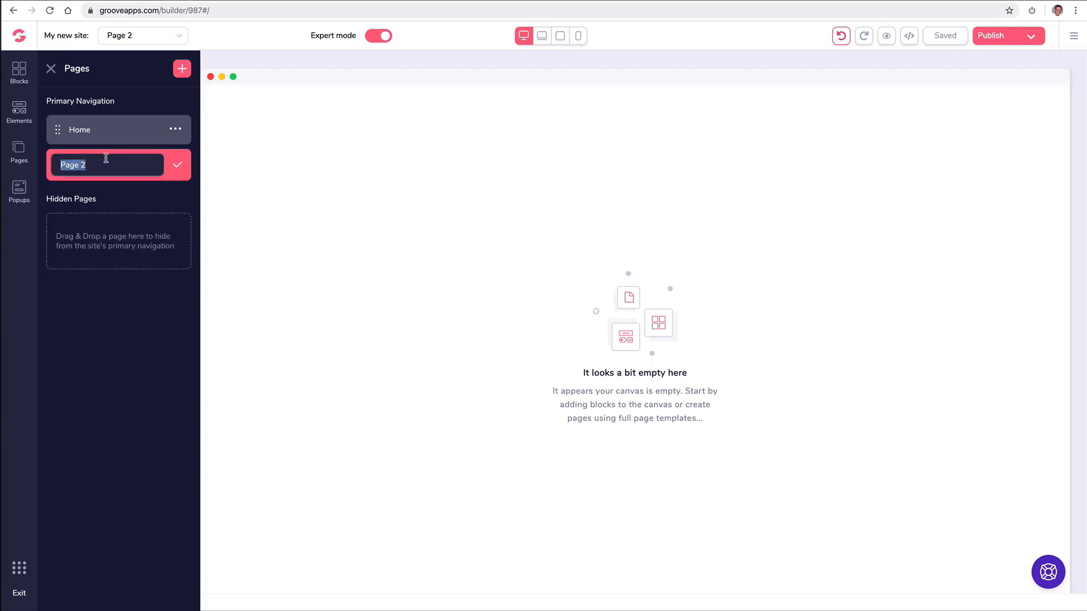
type("BAou")
key("ctrl+a")
type("Abo")
left_click(178, 165)
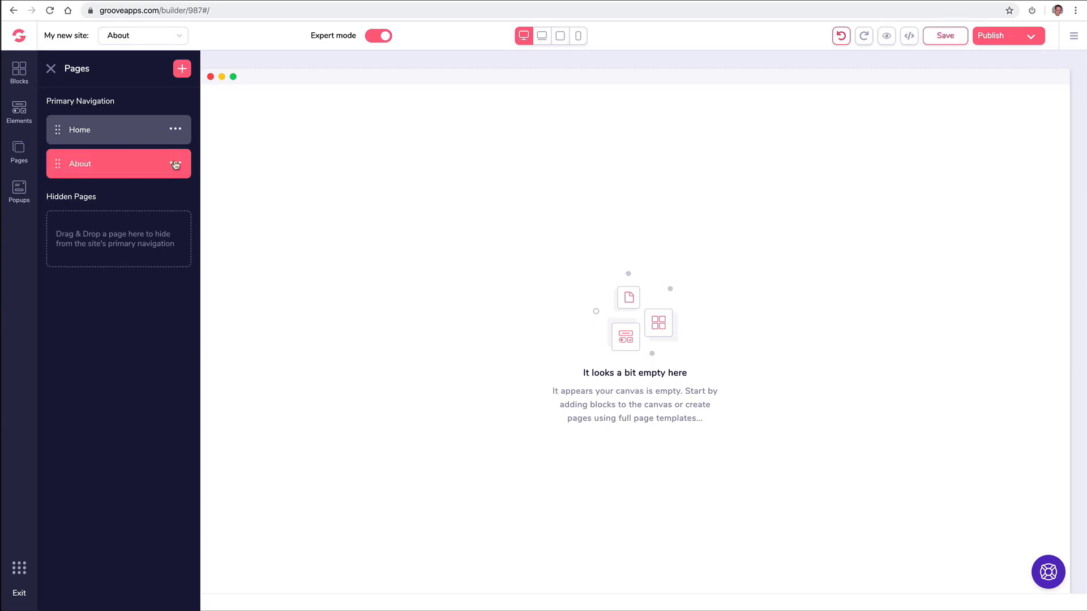
Add a blank page named 'Contact'.
left_click(182, 68)
left_click(132, 146)
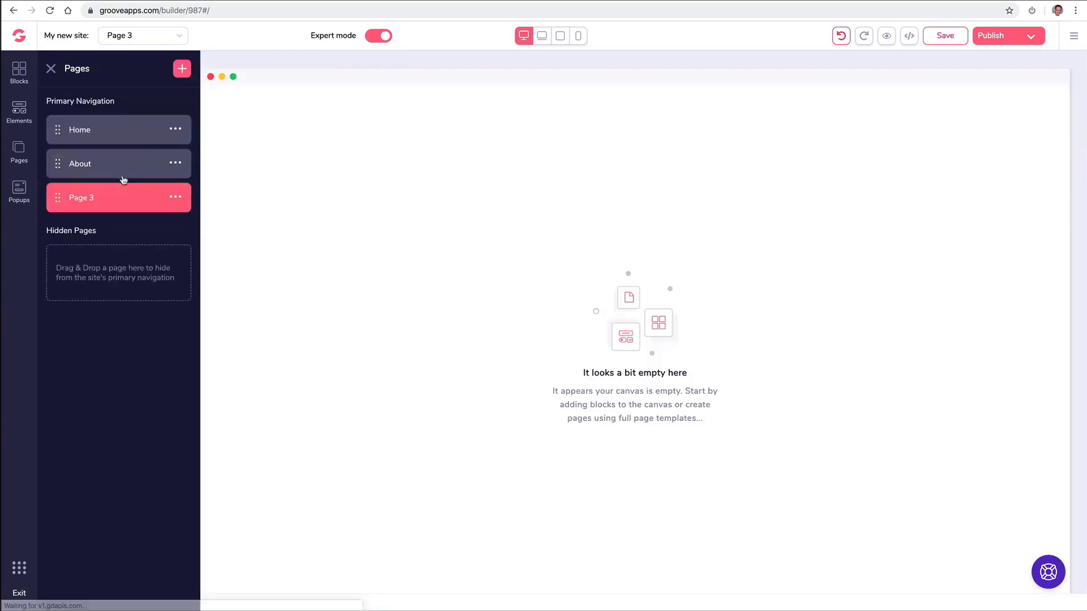
left_click(175, 199)
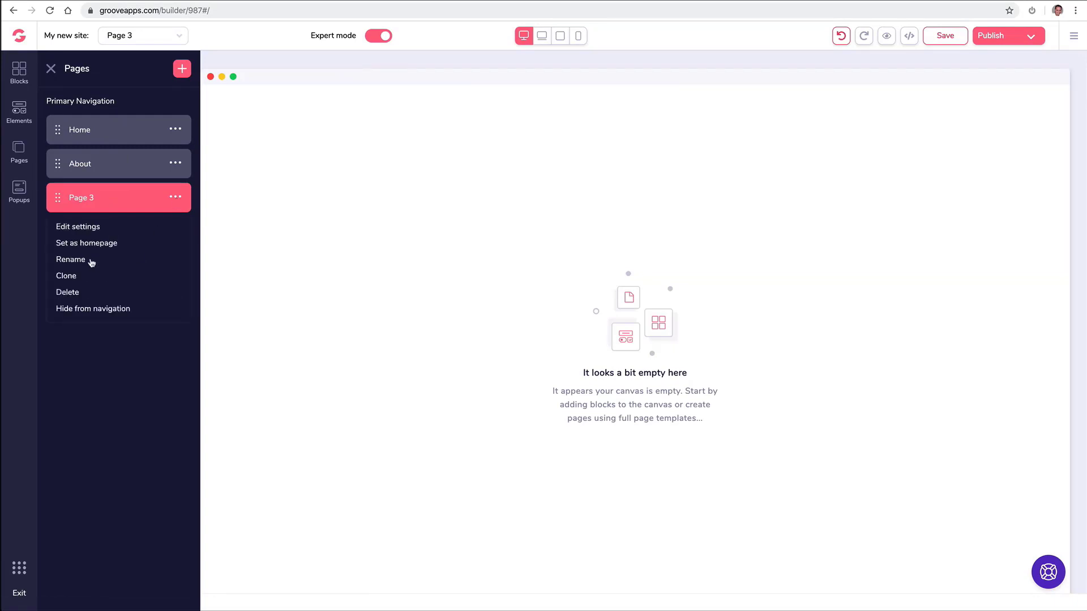
left_click(86, 259)
triple_click(113, 199)
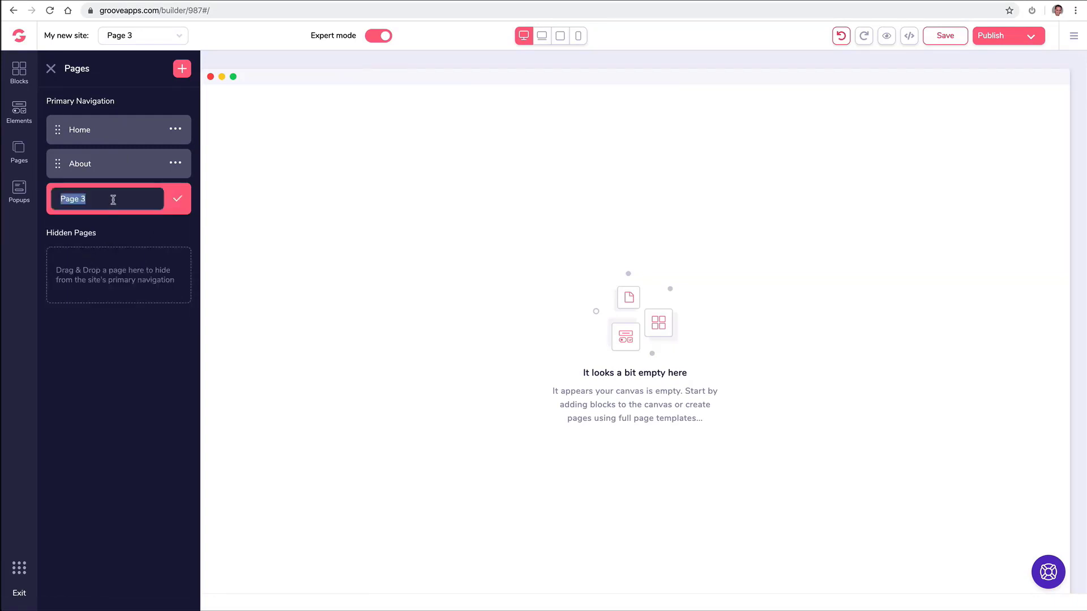
type("Contact")
left_click(178, 198)
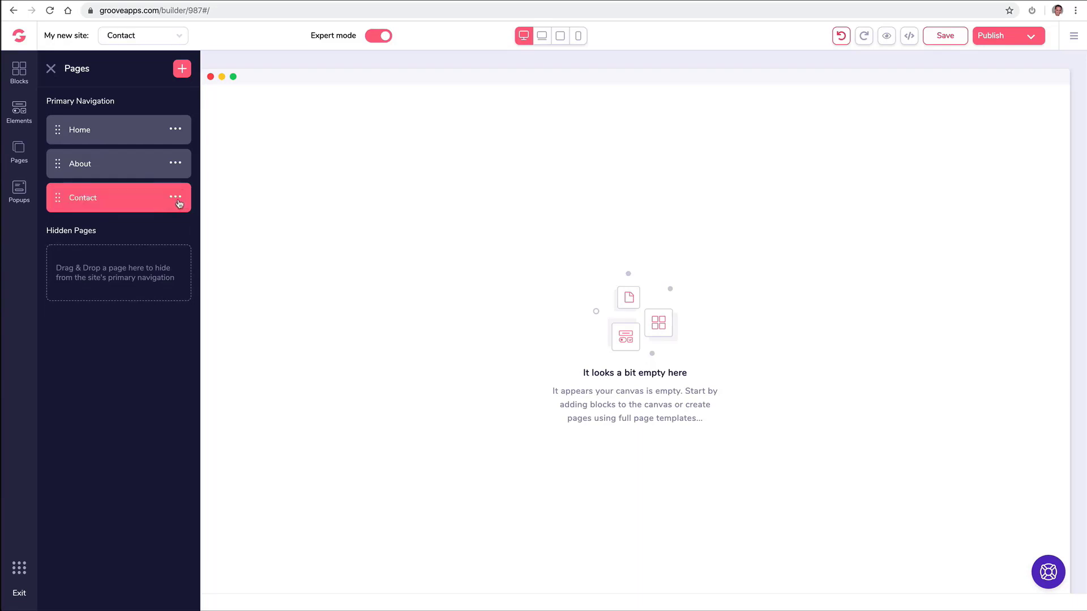
Add a blank page named 'Media'.
left_click(182, 69)
left_click(151, 163)
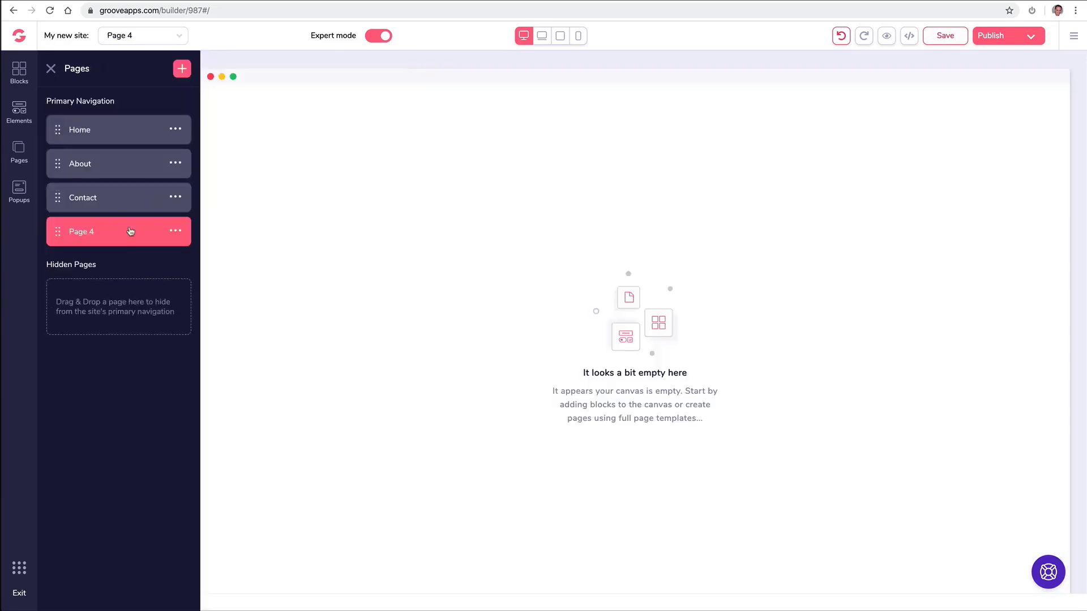
left_click(175, 231)
left_click(70, 294)
type("Media")
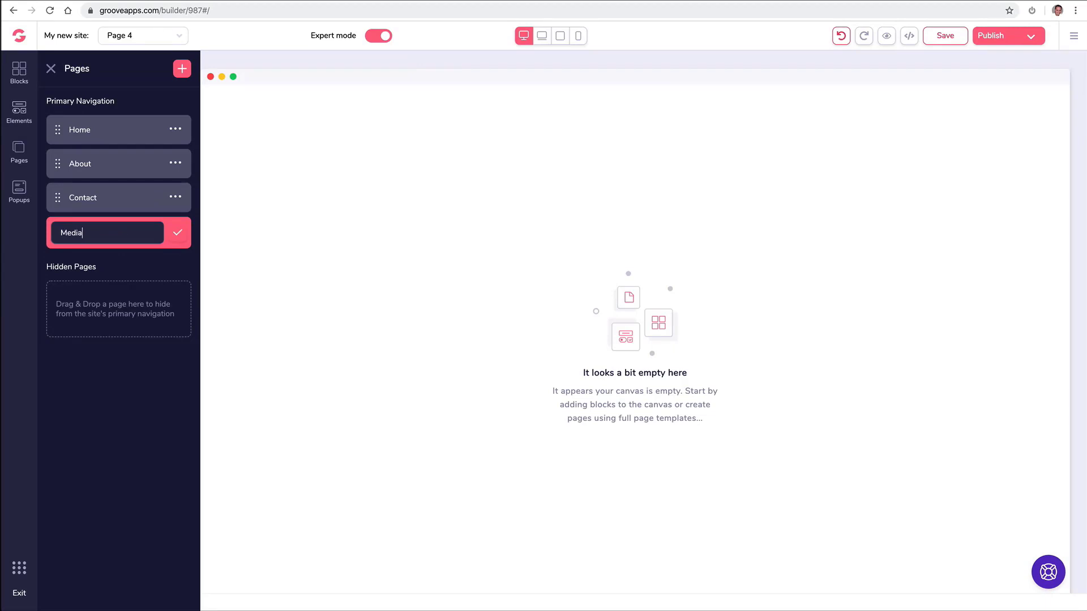
left_click(178, 232)
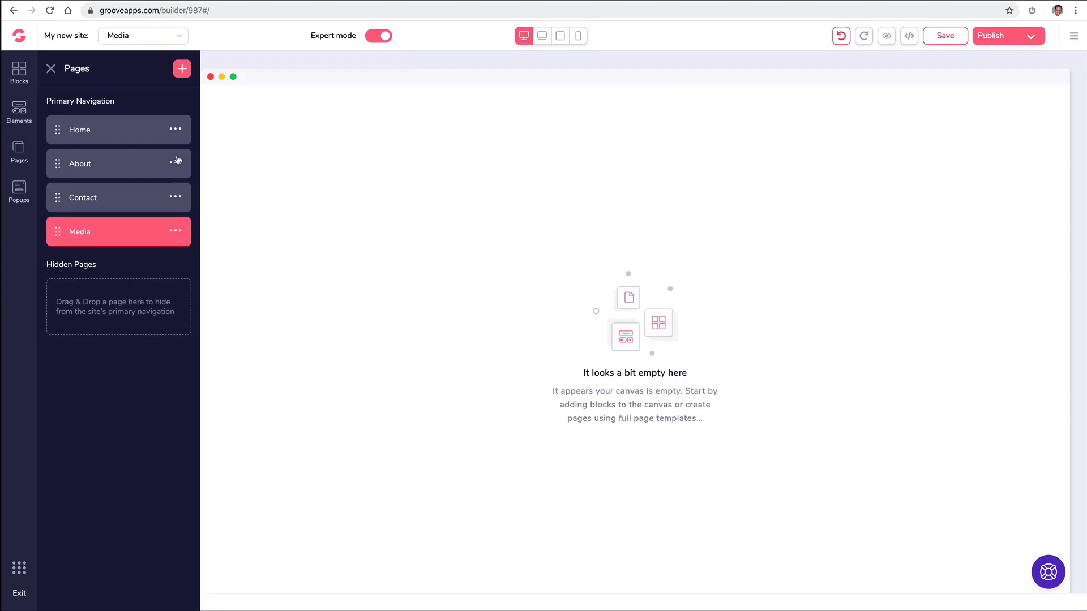
Add a blank page named 'Support'.
left_click(182, 69)
left_click(131, 173)
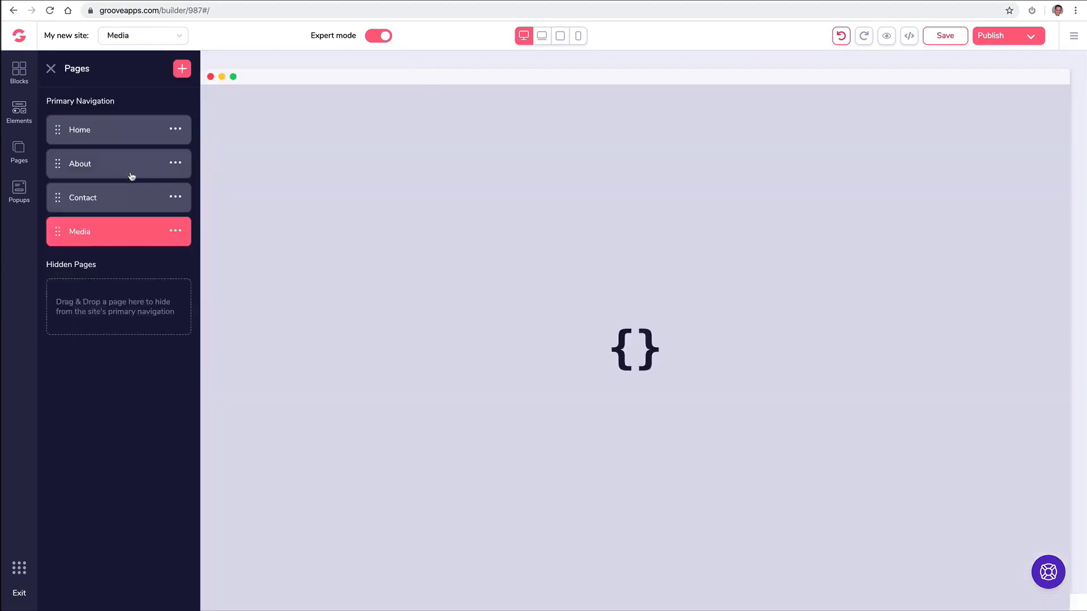
left_click(175, 266)
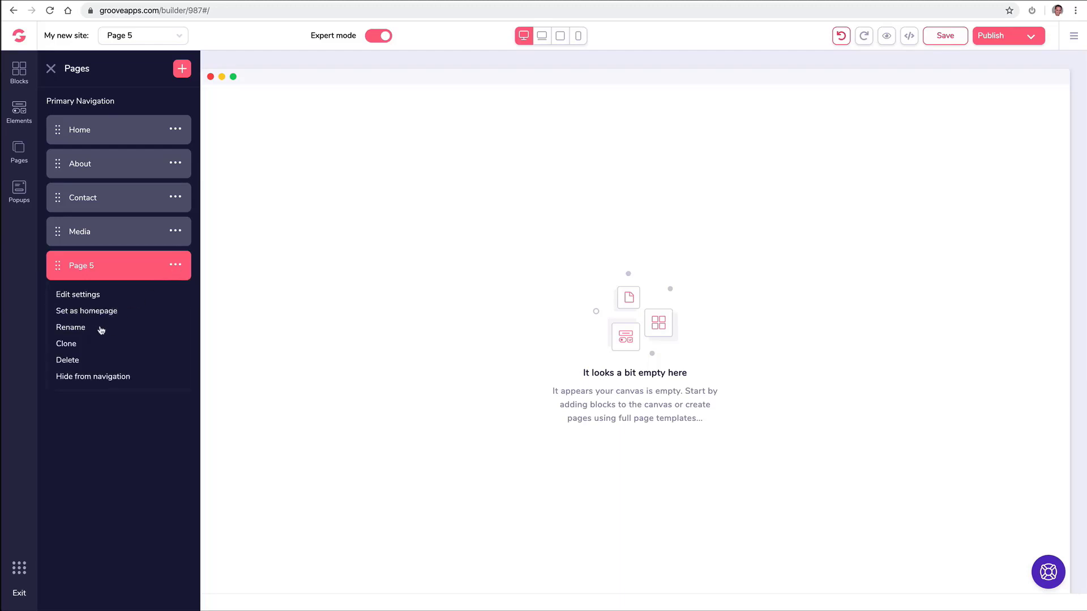
left_click(135, 326)
type("Support")
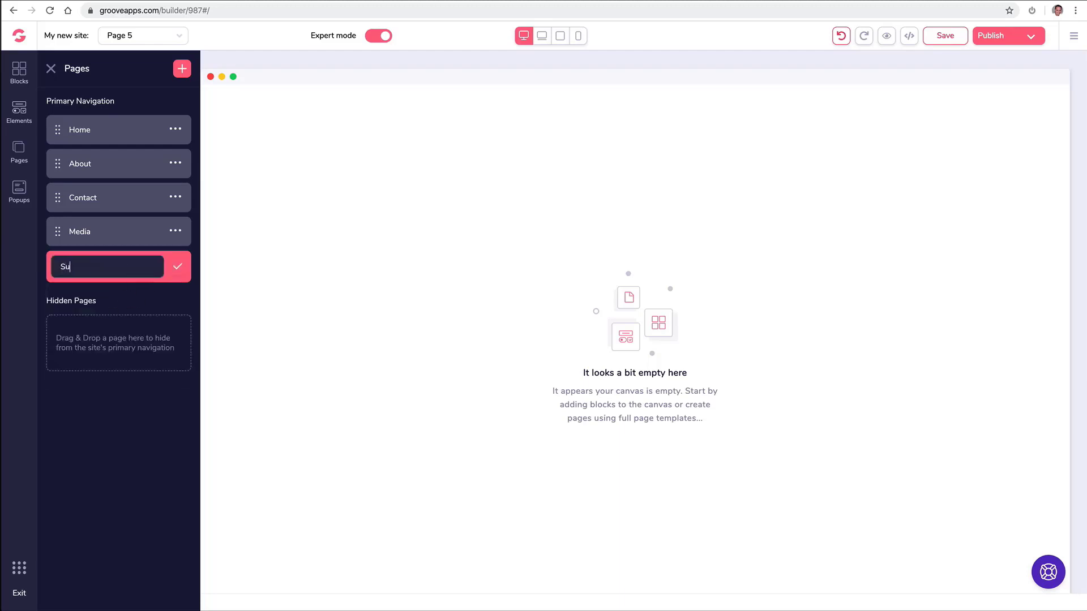
left_click(177, 269)
left_click(179, 269)
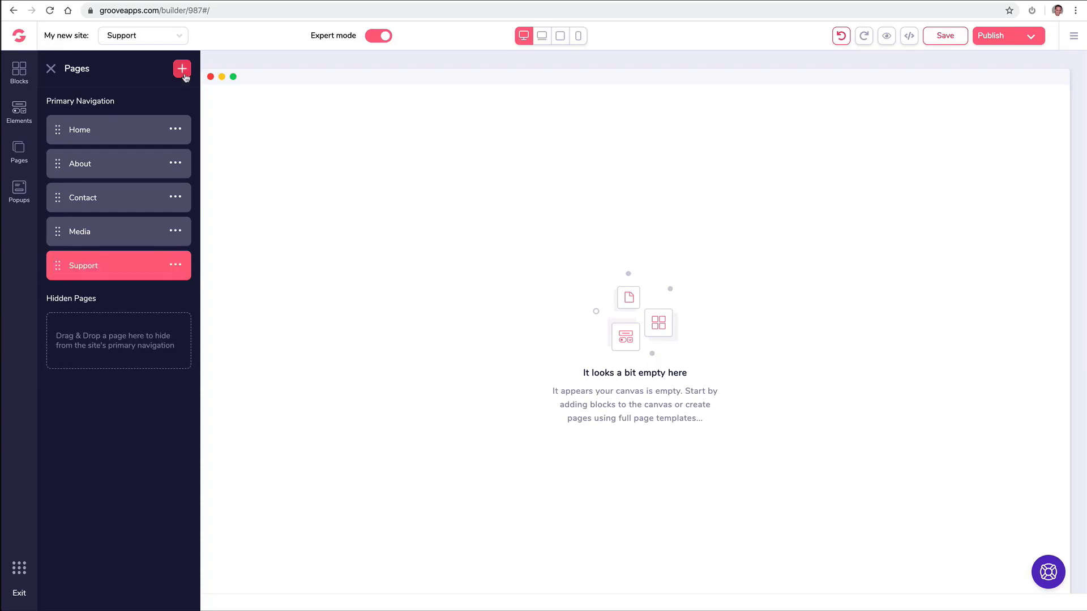
Add a blank page named 'Free Ebook'.
left_click(185, 75)
left_click(113, 208)
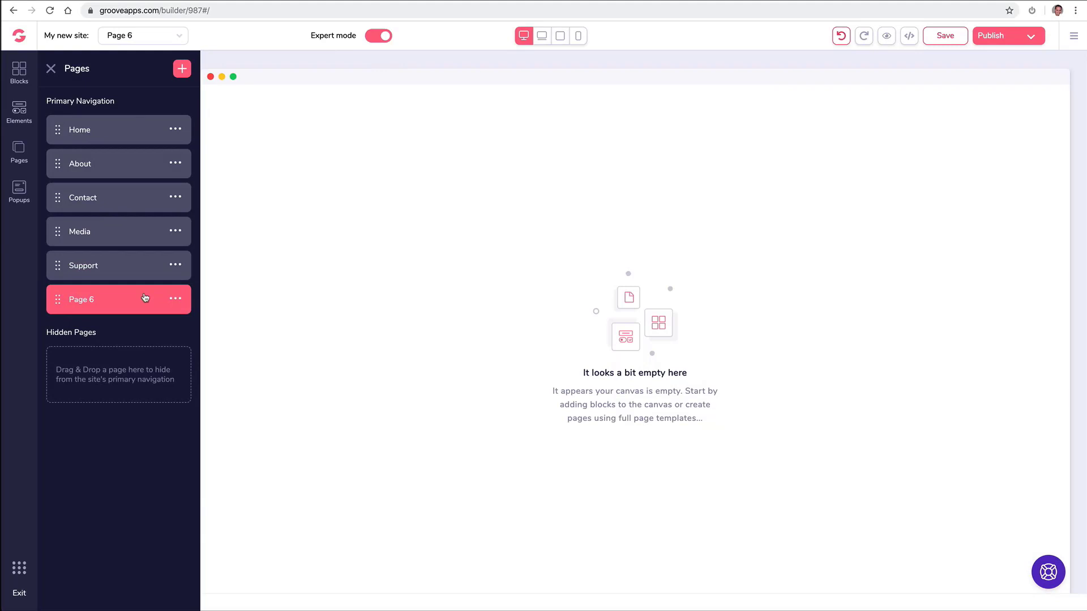
left_click(177, 304)
left_click(86, 359)
triple_click(128, 303)
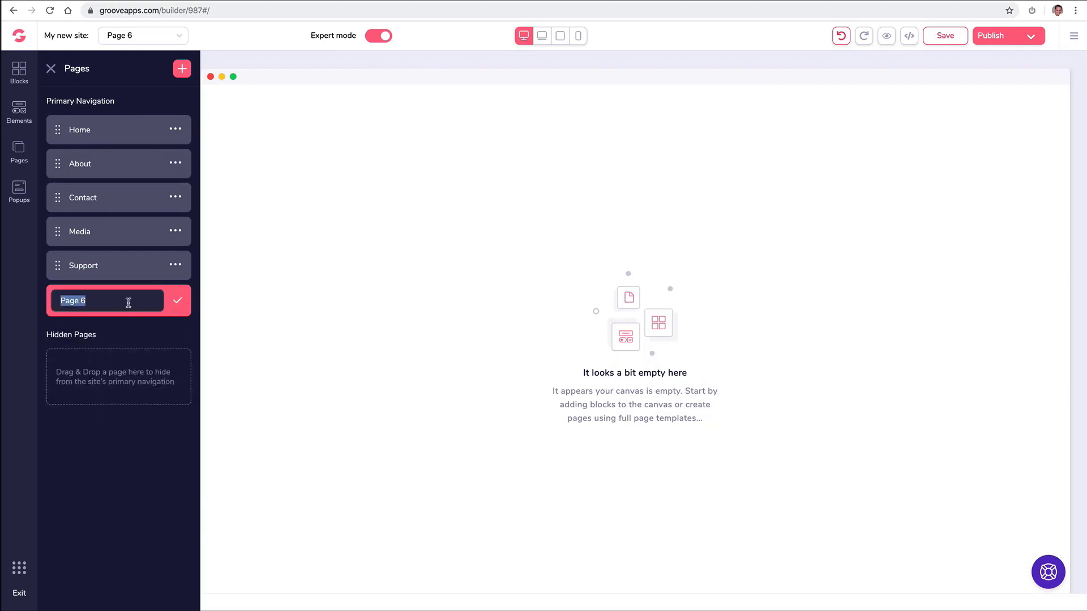
type("Free Ebook")
left_click(178, 300)
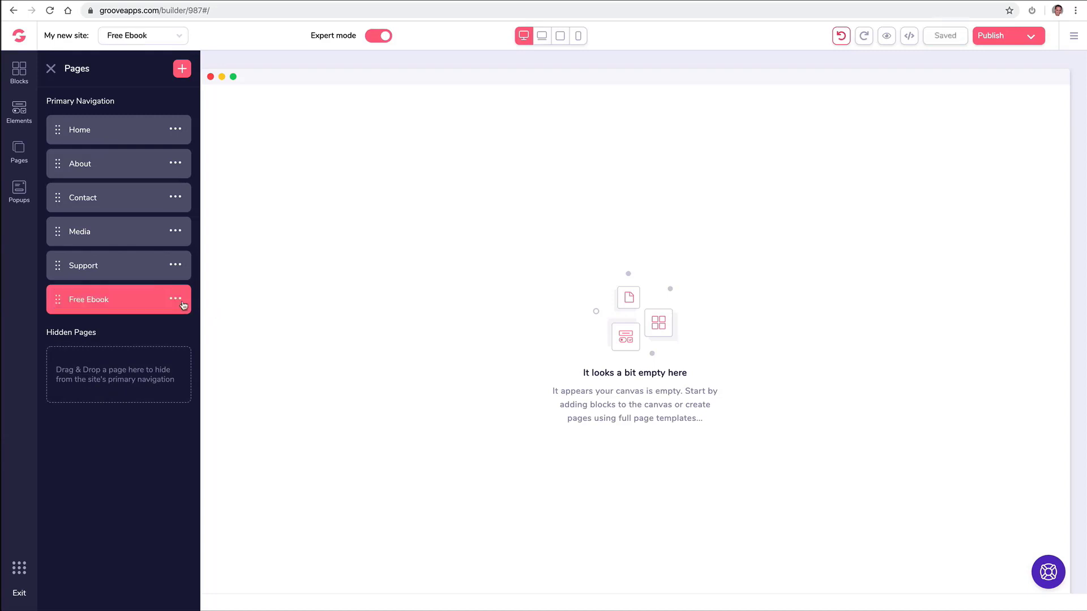
Add a blank page named 'ThankYou Download', then switch to editing the About page.
left_click(181, 69)
left_click(116, 168)
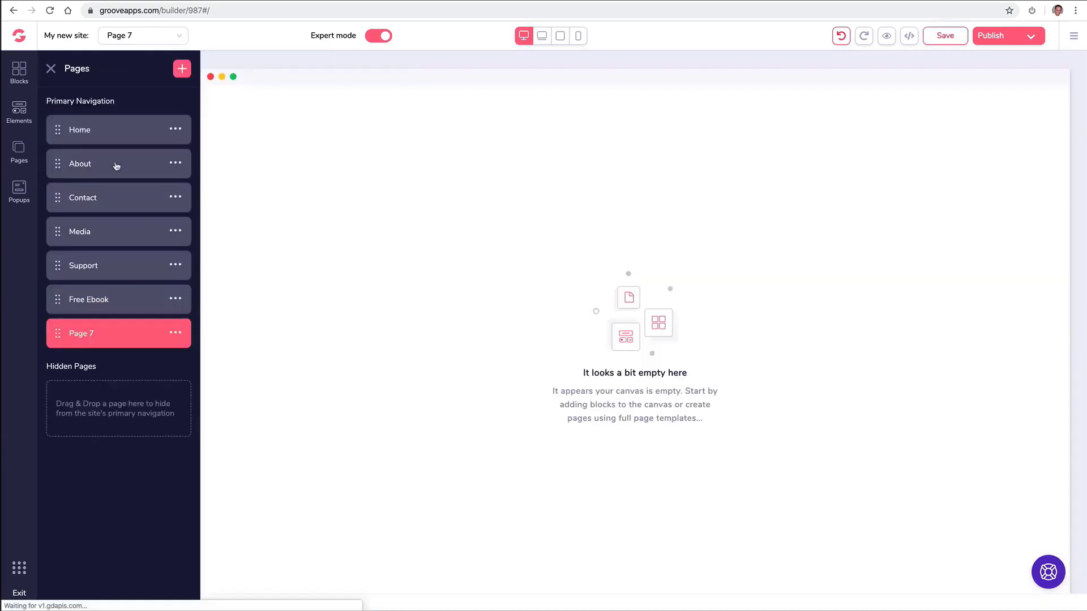
left_click(178, 333)
left_click(70, 395)
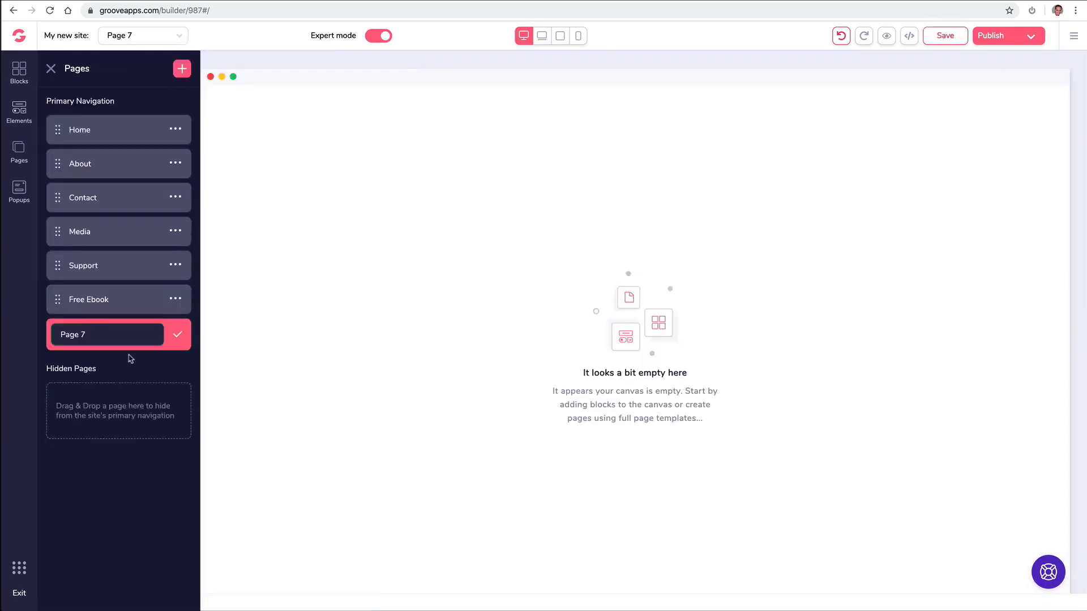
triple_click(126, 335)
type("ThankYou Download")
left_click(177, 334)
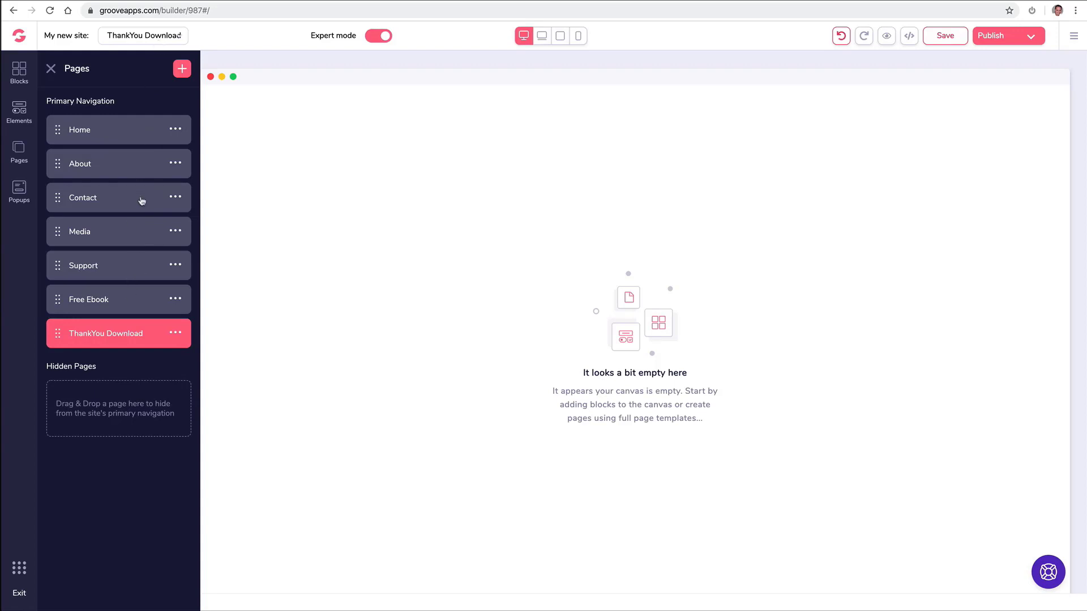
left_click(129, 35)
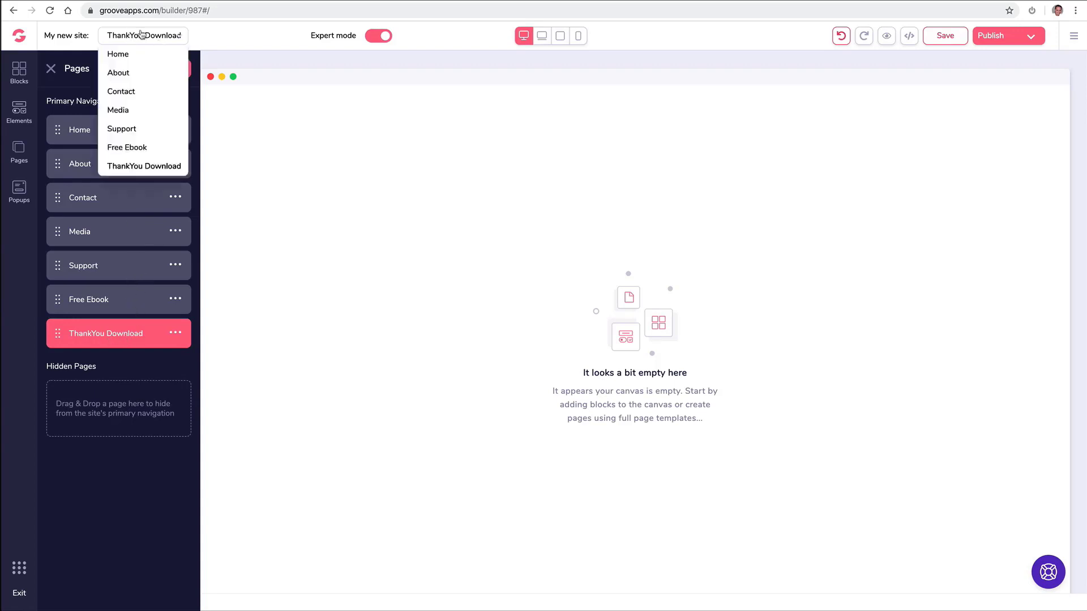
left_click(130, 73)
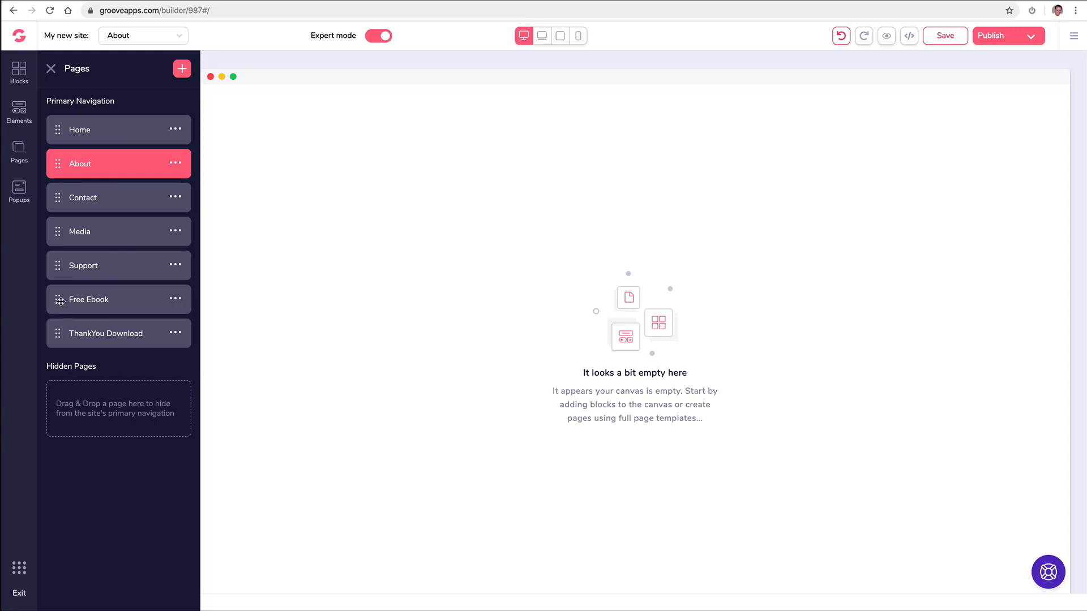
Drag Free Ebook and ThankYou Download into Hidden Pages.
left_click(60, 301)
left_click_drag(60, 302, 68, 389)
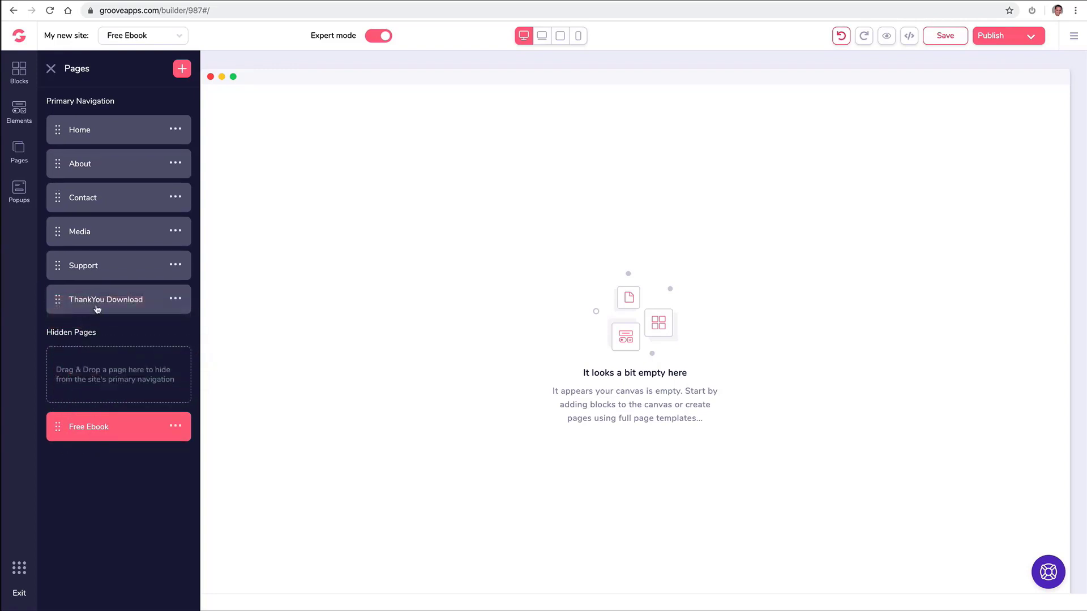
left_click_drag(57, 300, 67, 433)
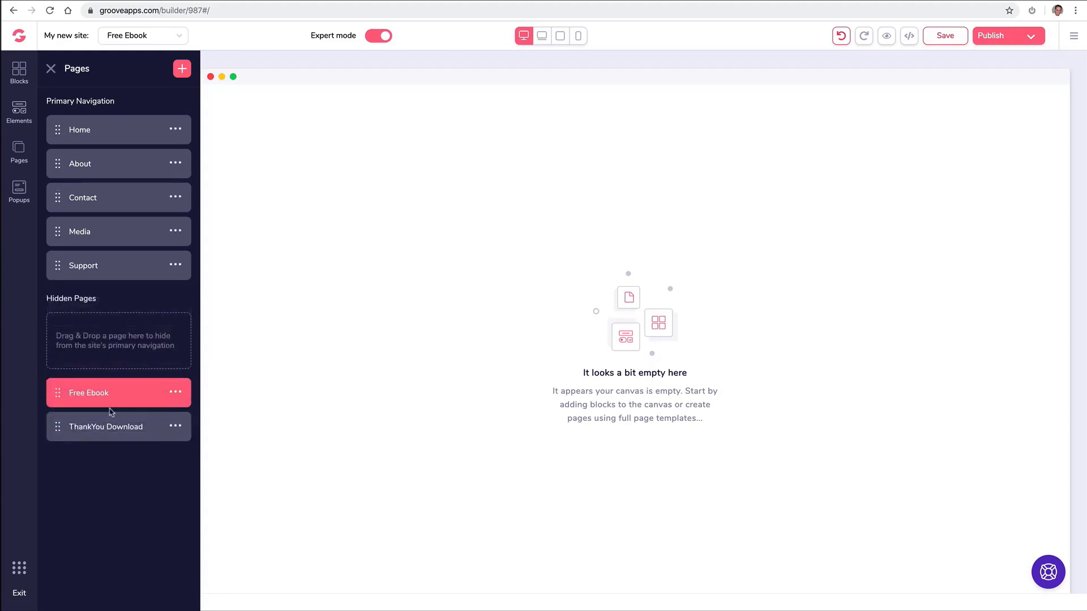
left_click(102, 428)
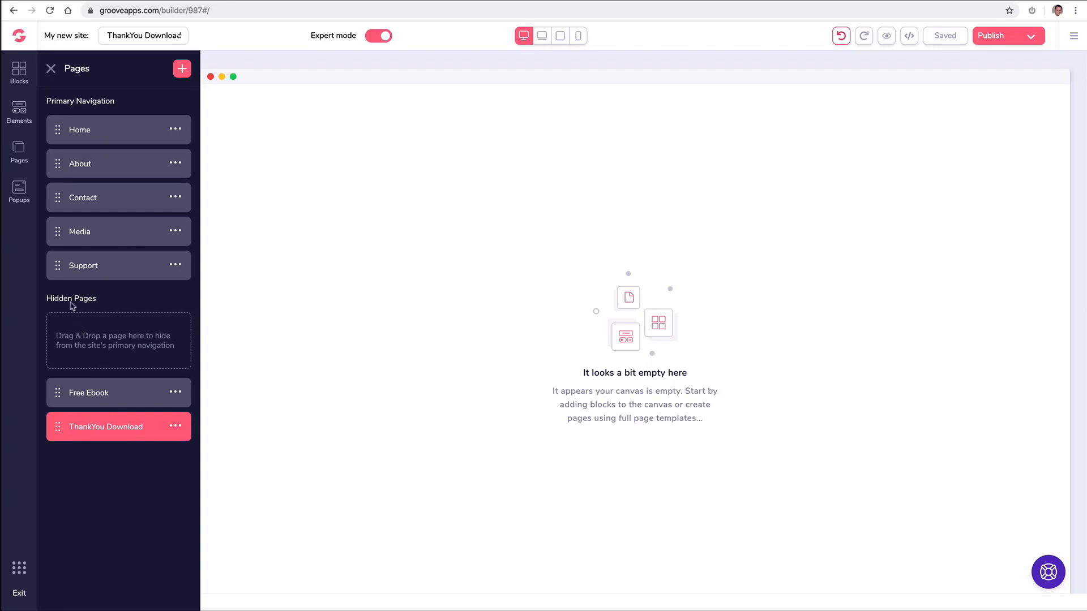
Add a wireframe navigation bar block to the top of the ThankYou Download page.
left_click(24, 74)
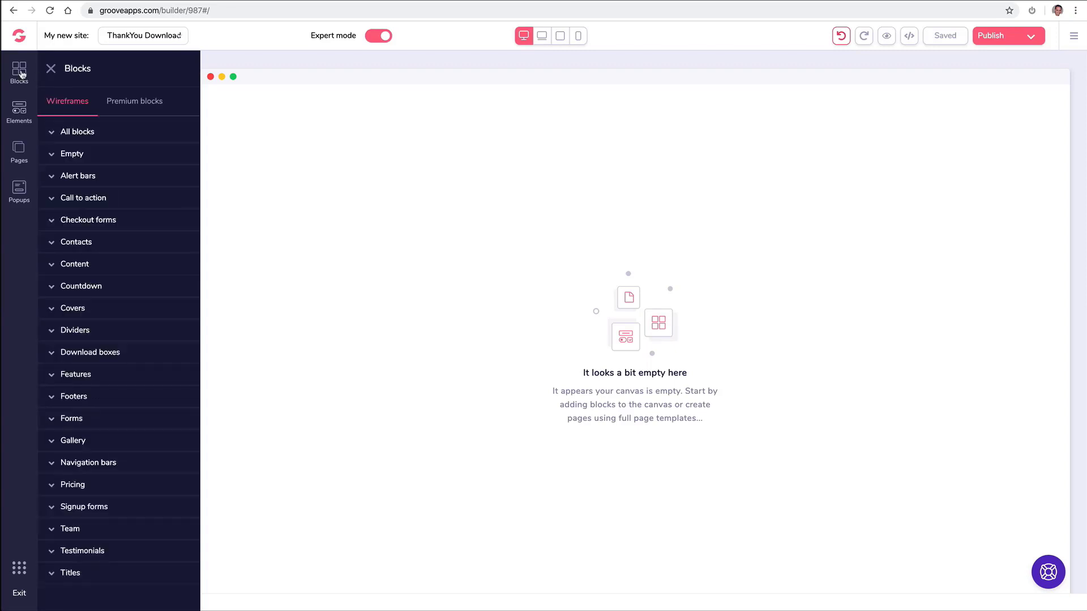
left_click(128, 105)
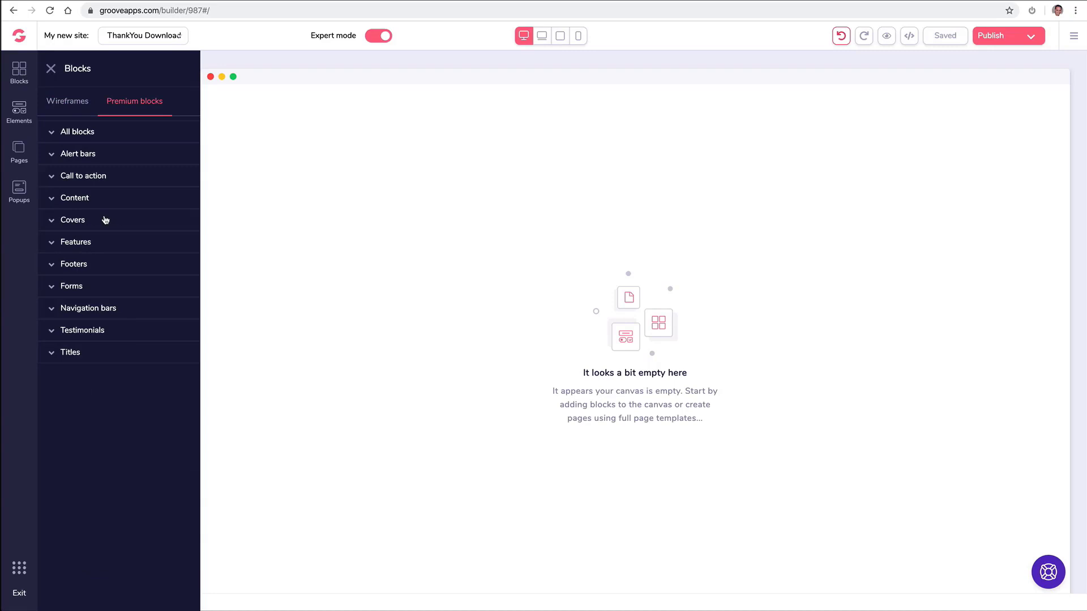
left_click(99, 317)
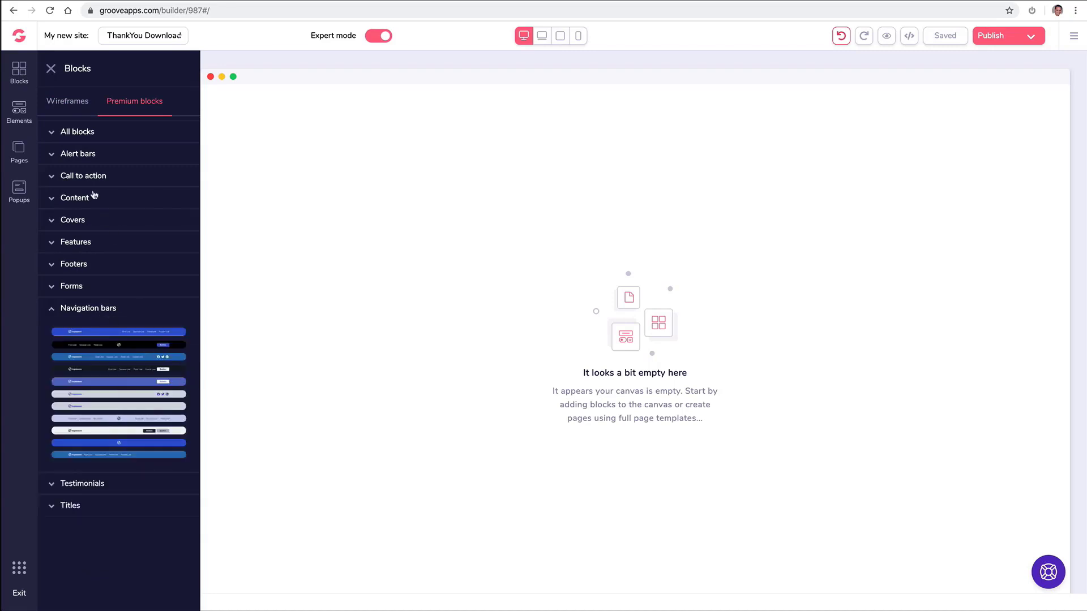
left_click(73, 100)
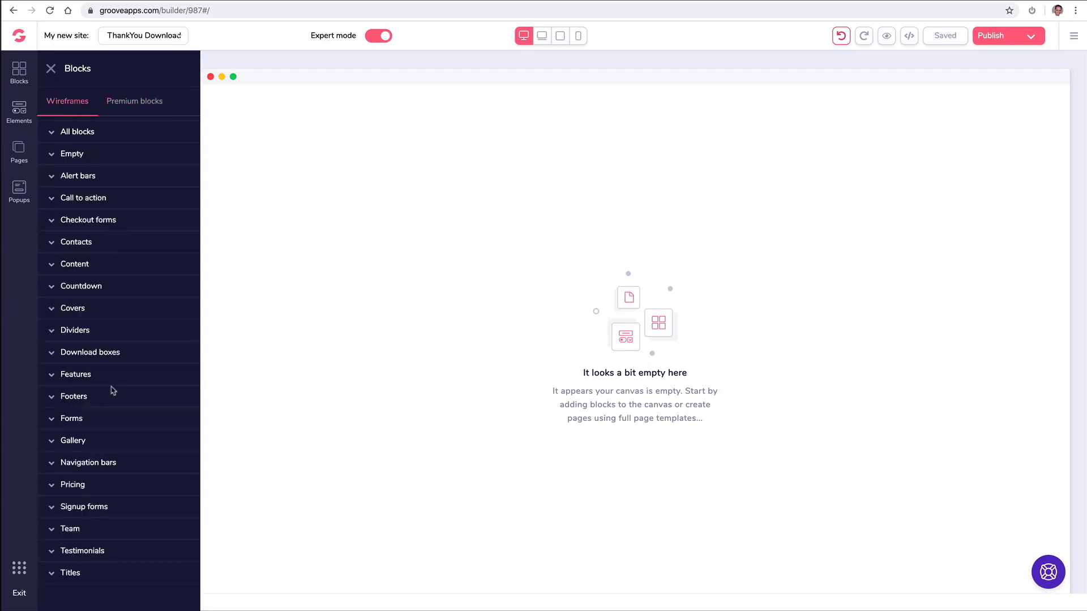
left_click(92, 461)
scroll(134, 432, "down", 3)
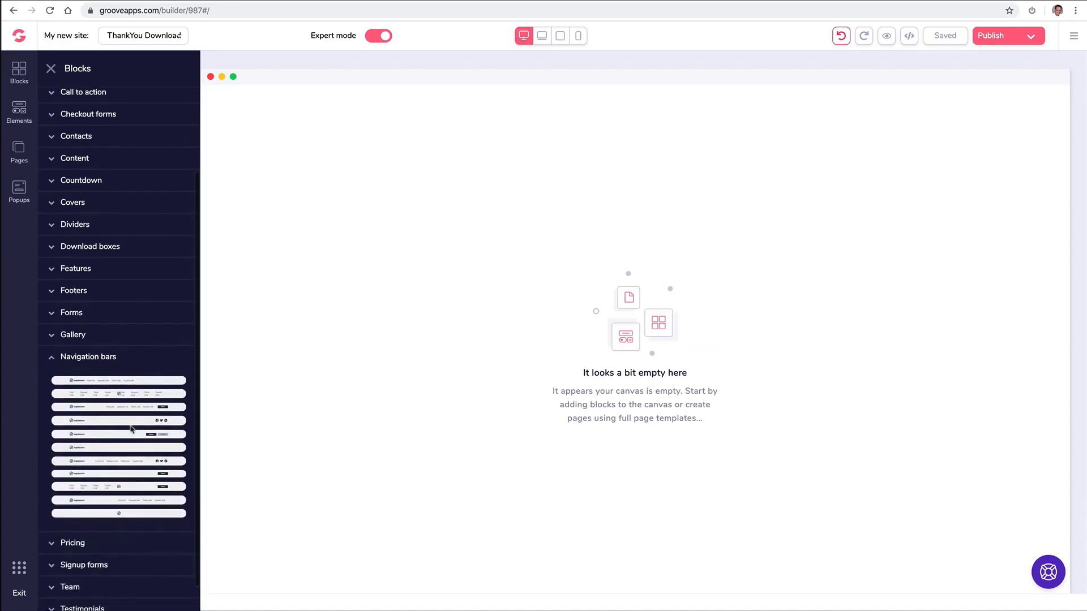
left_click_drag(123, 462, 533, 122)
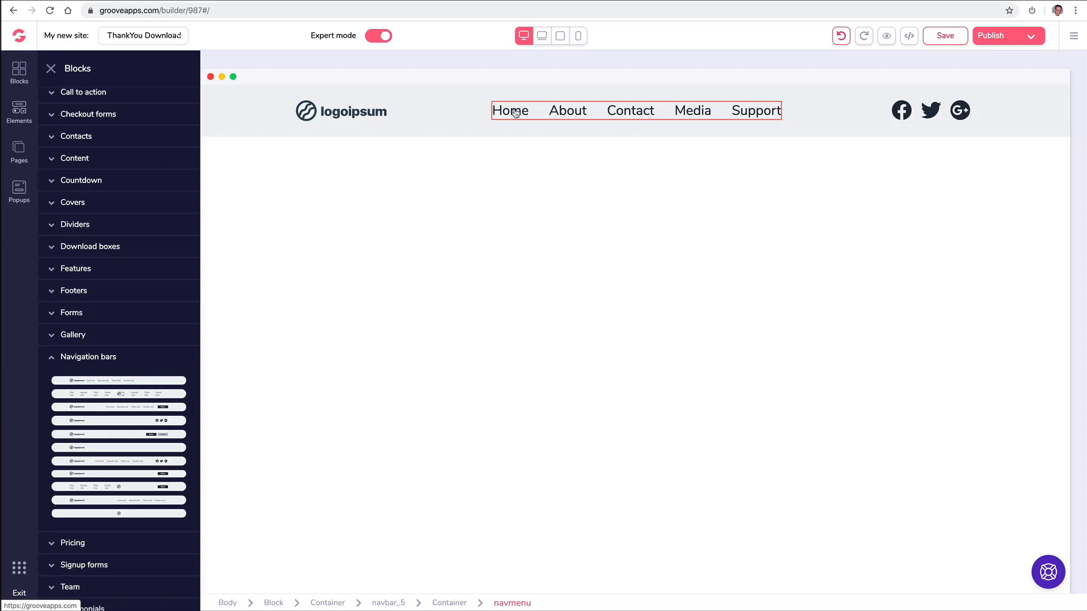
Reorder the pages and indent Media under Contact so it becomes a subpage.
left_click(24, 152)
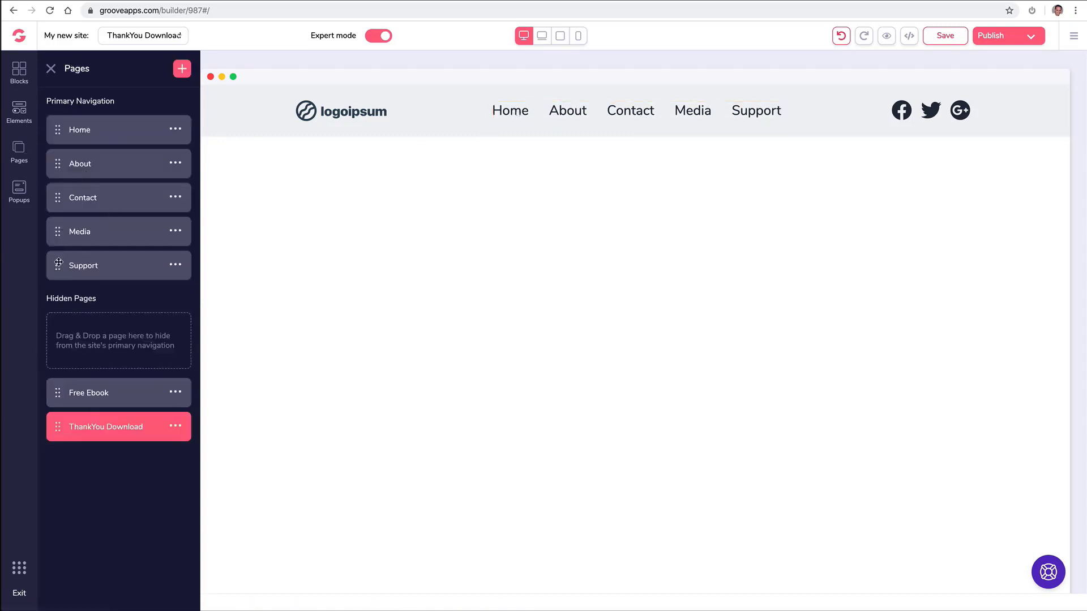
left_click_drag(59, 262, 60, 225)
left_click_drag(59, 232, 106, 221)
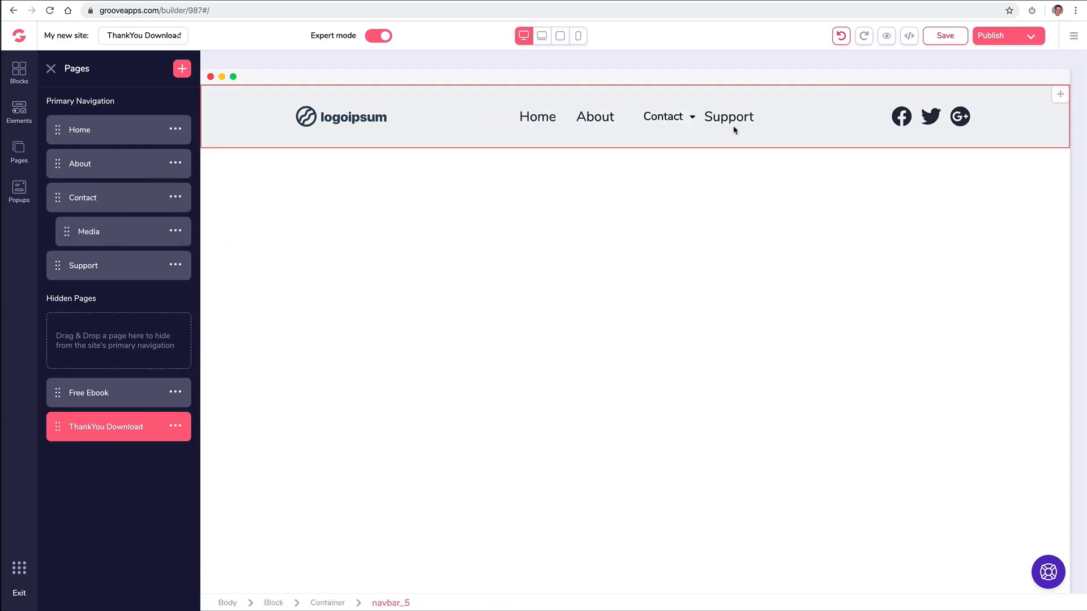
left_click(689, 116)
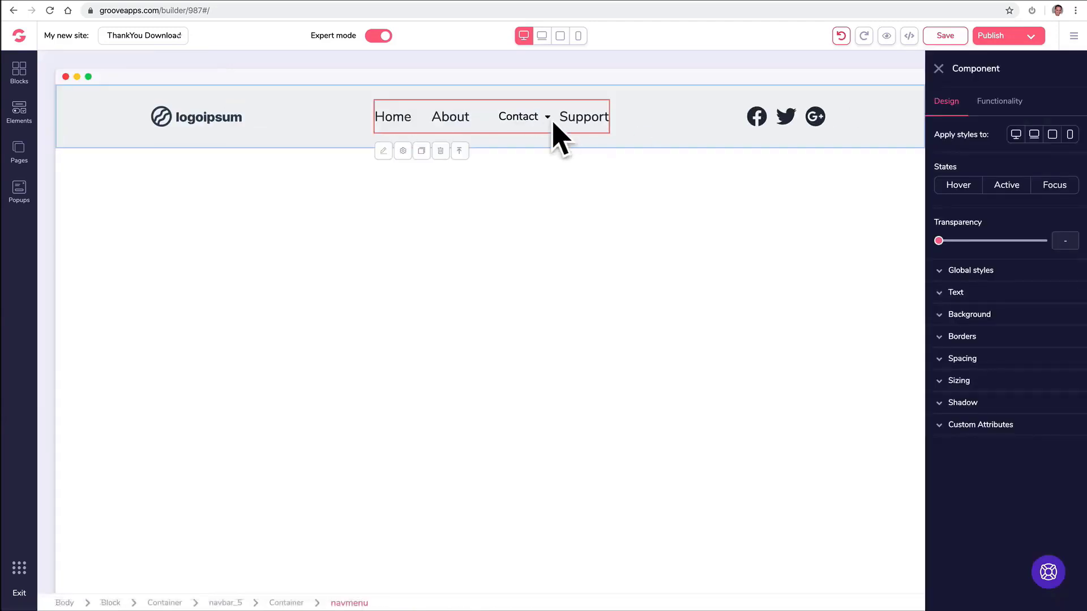
Select the navbar's logoipsum logo and open its Functionality image options.
left_click(938, 69)
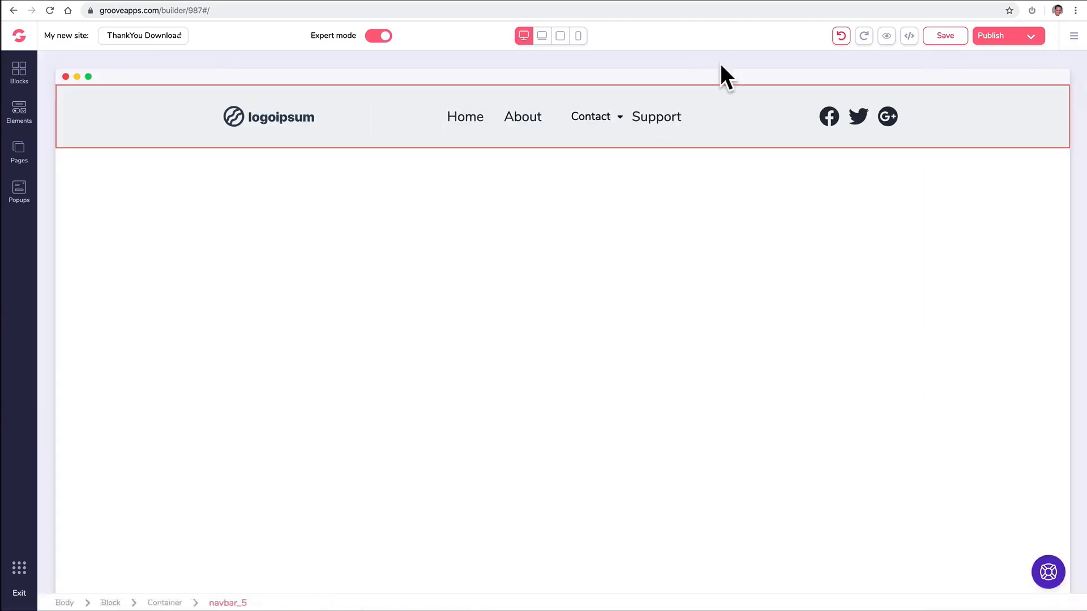
left_click(380, 167)
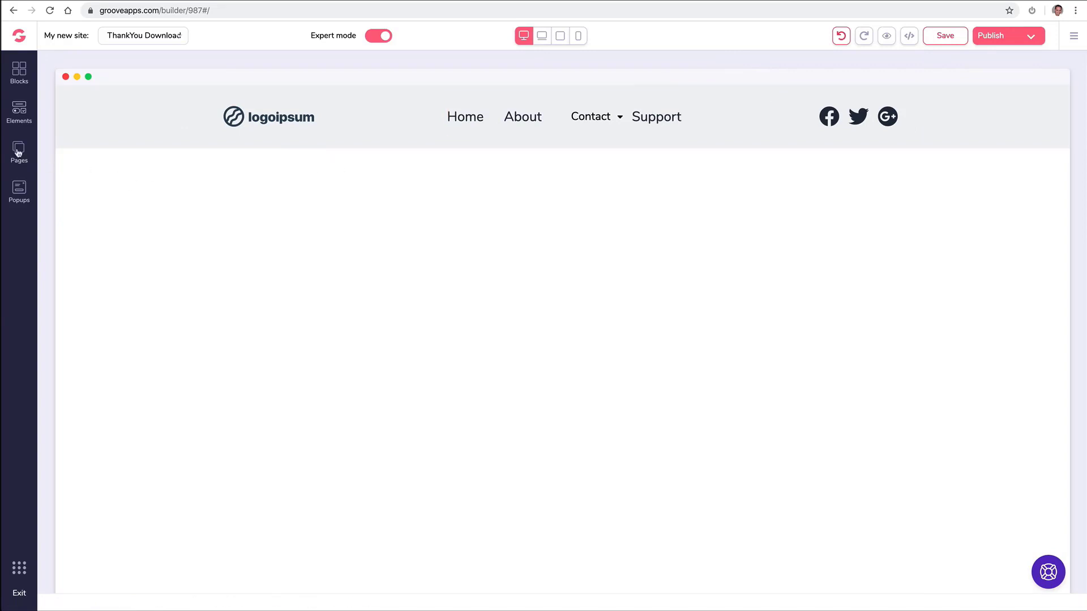
left_click(18, 152)
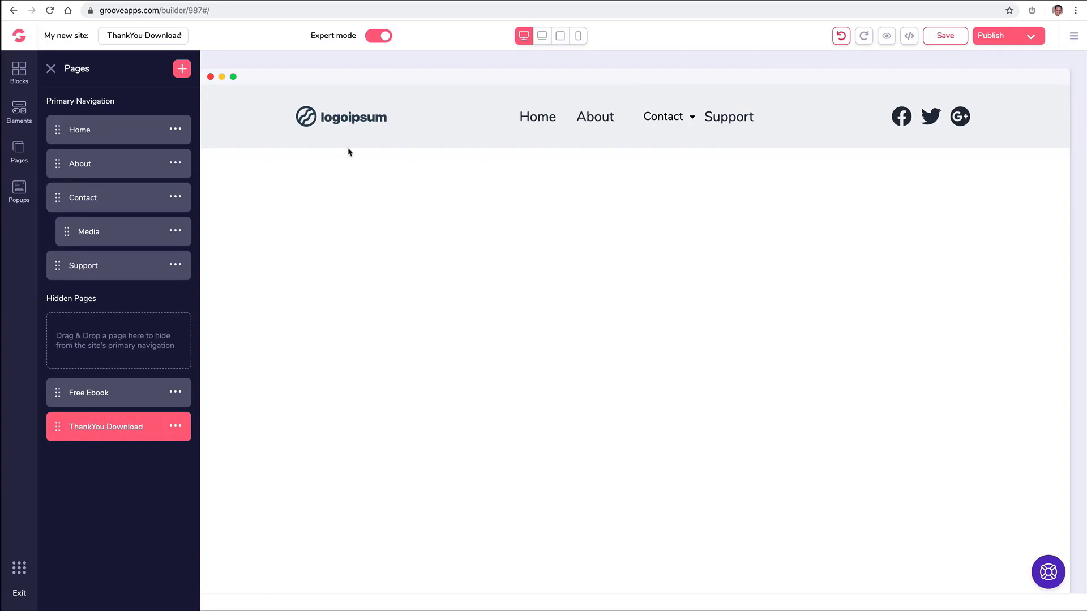
left_click(350, 119)
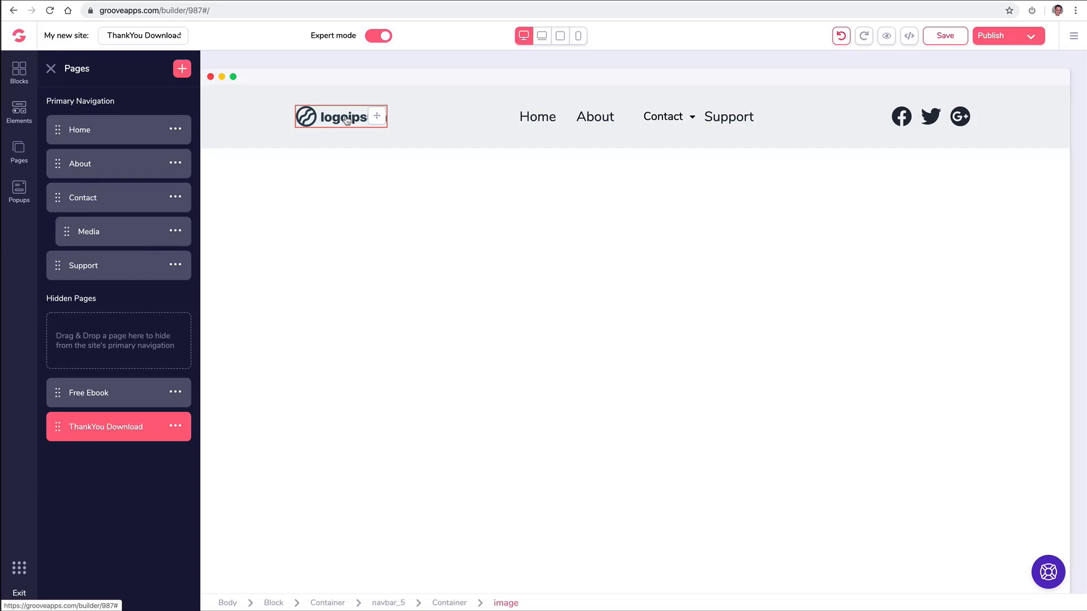
left_click(346, 119)
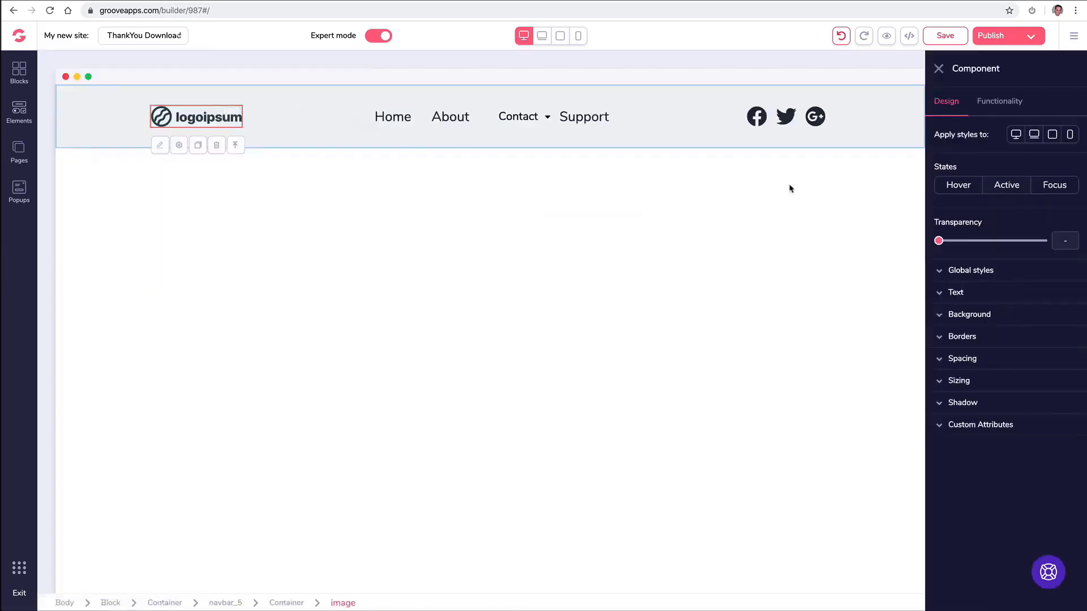
left_click(1001, 108)
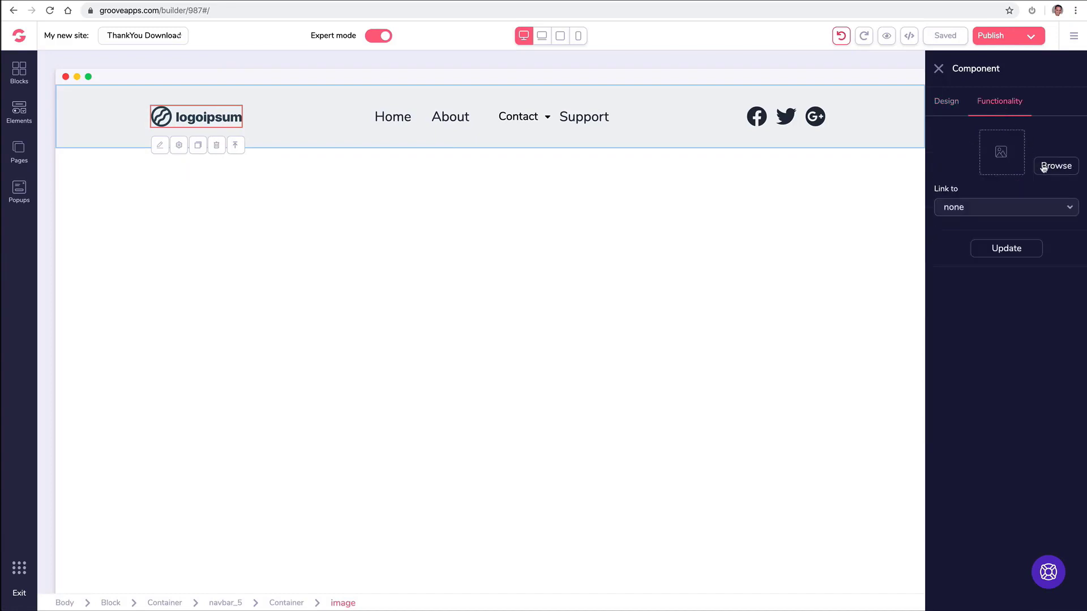
Upload the GroovePages logo file and apply it as the navbar logo.
left_click(1044, 167)
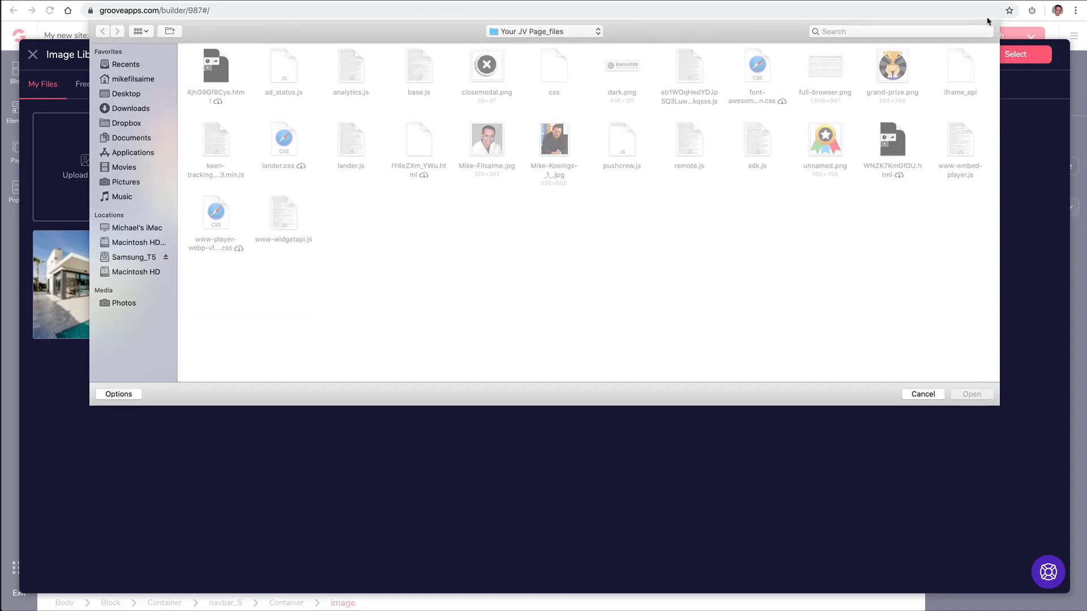
left_click(898, 31)
type("logo")
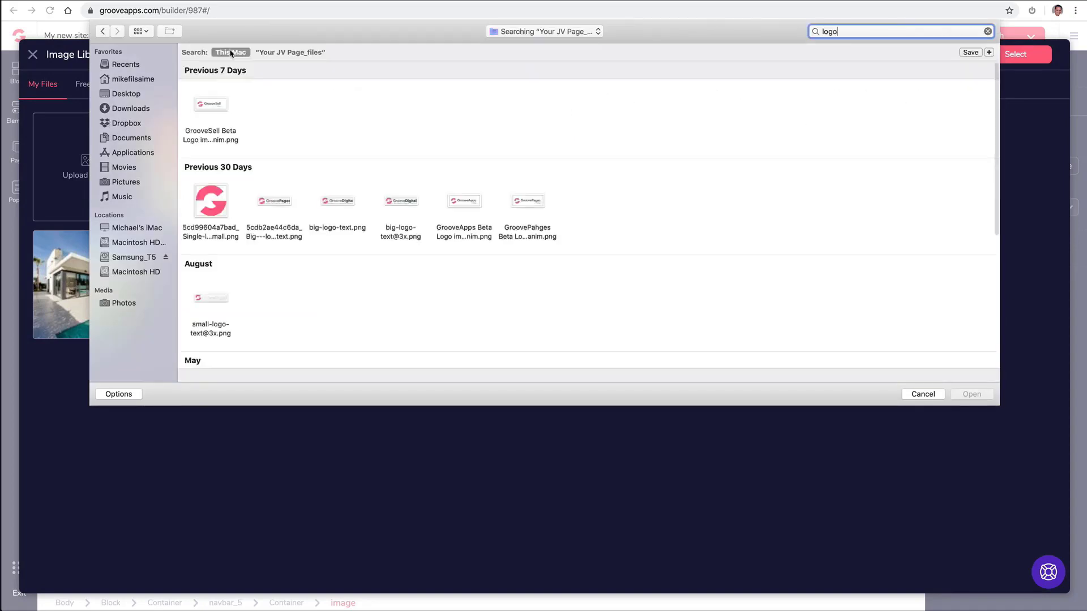
left_click(279, 205)
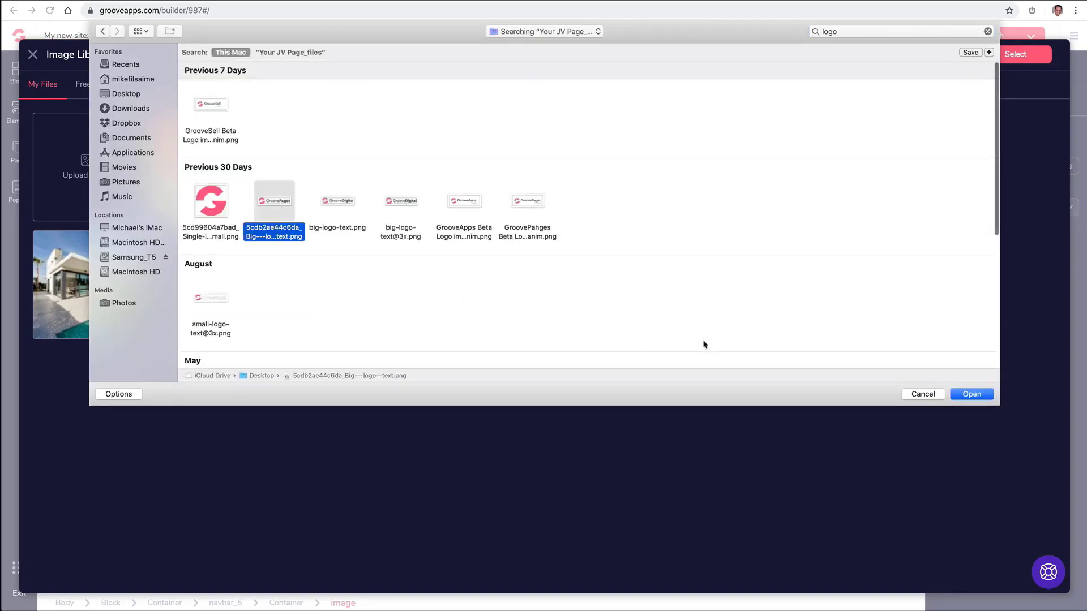
left_click(968, 396)
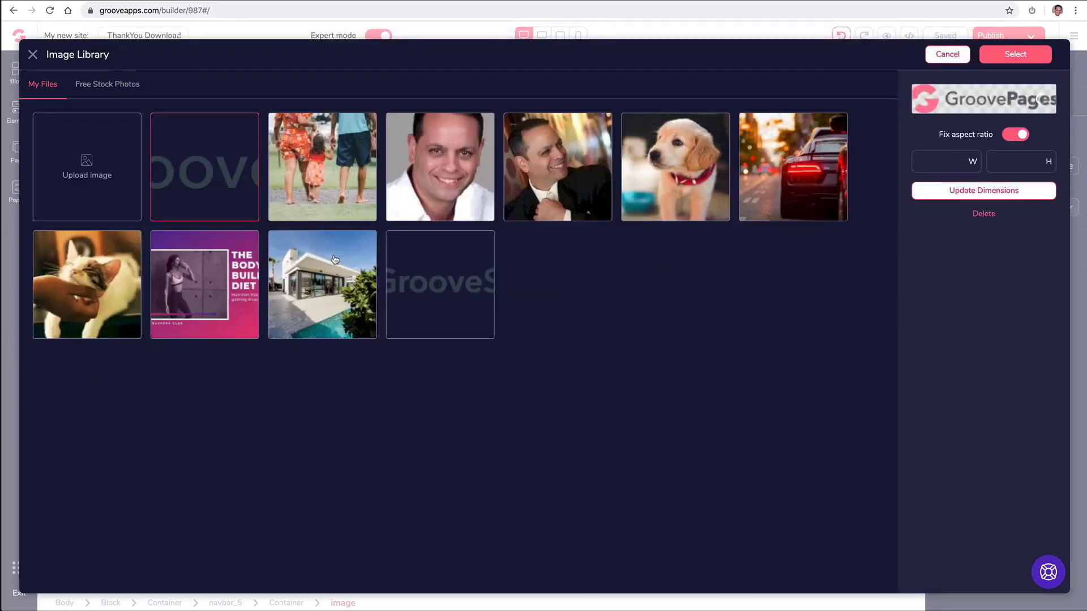
left_click(1026, 60)
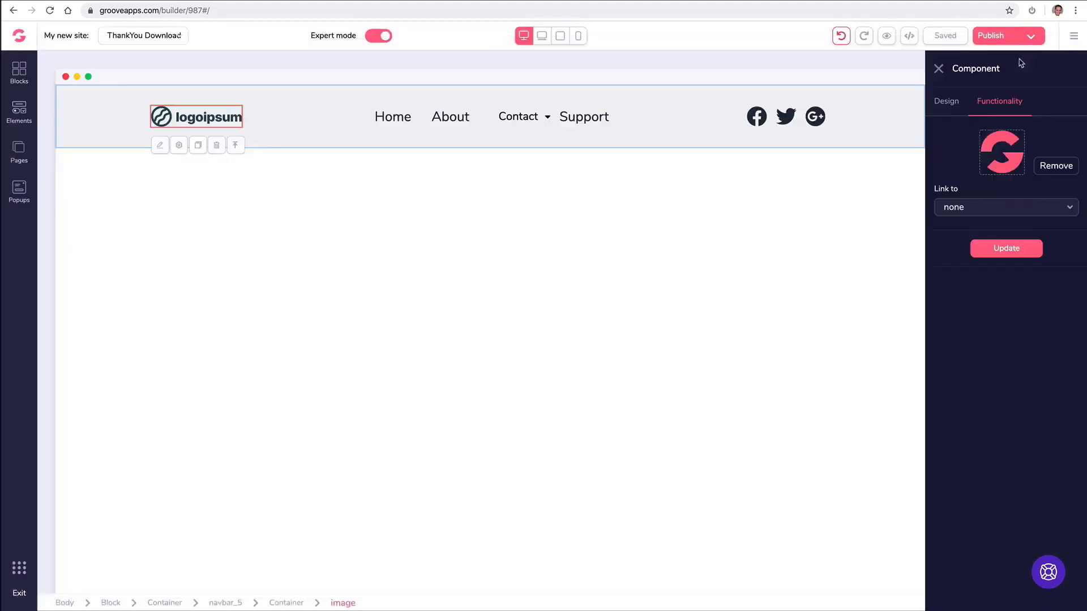
left_click(998, 251)
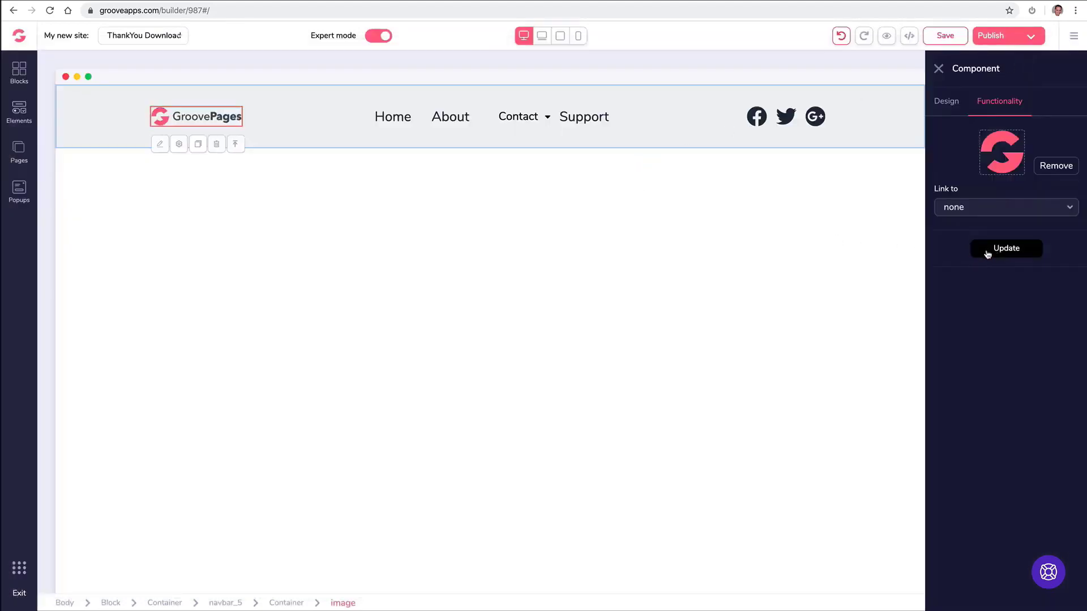
left_click(345, 205)
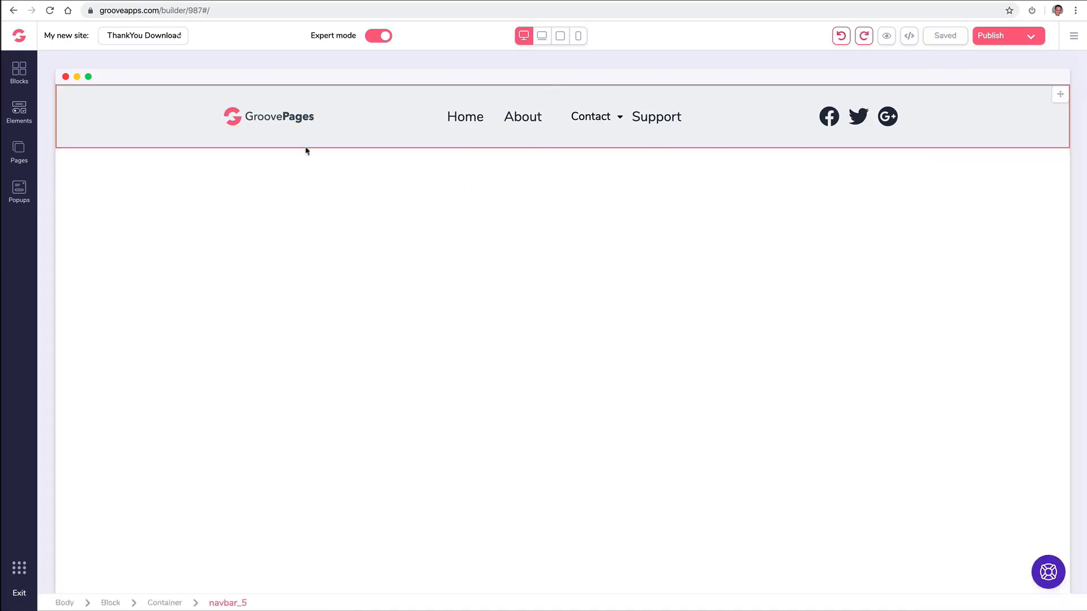
Give the whole navigation bar a light pink background color.
left_click(91, 108)
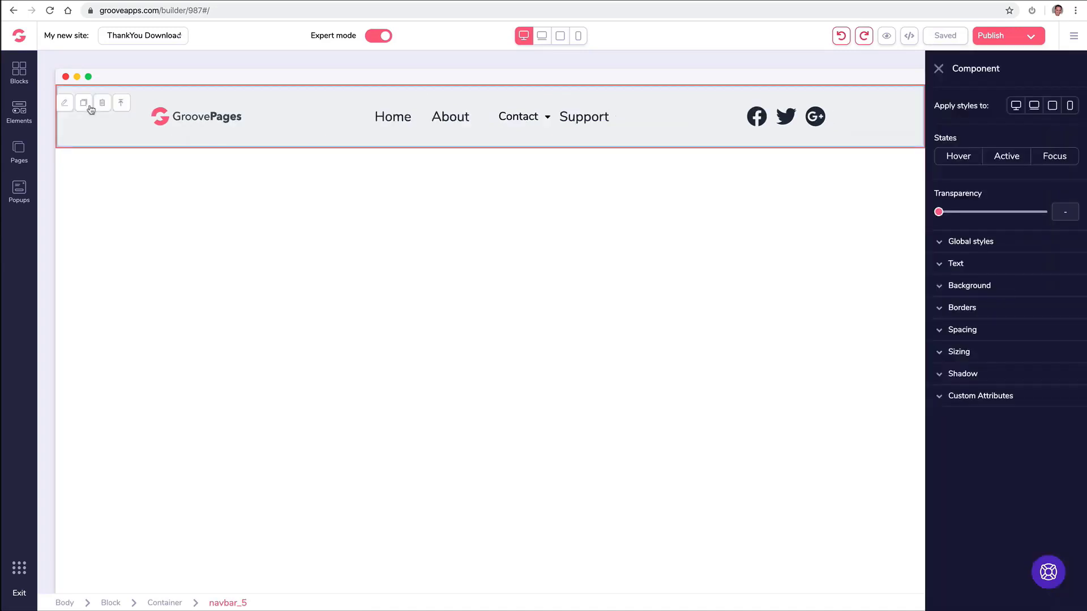
left_click(942, 289)
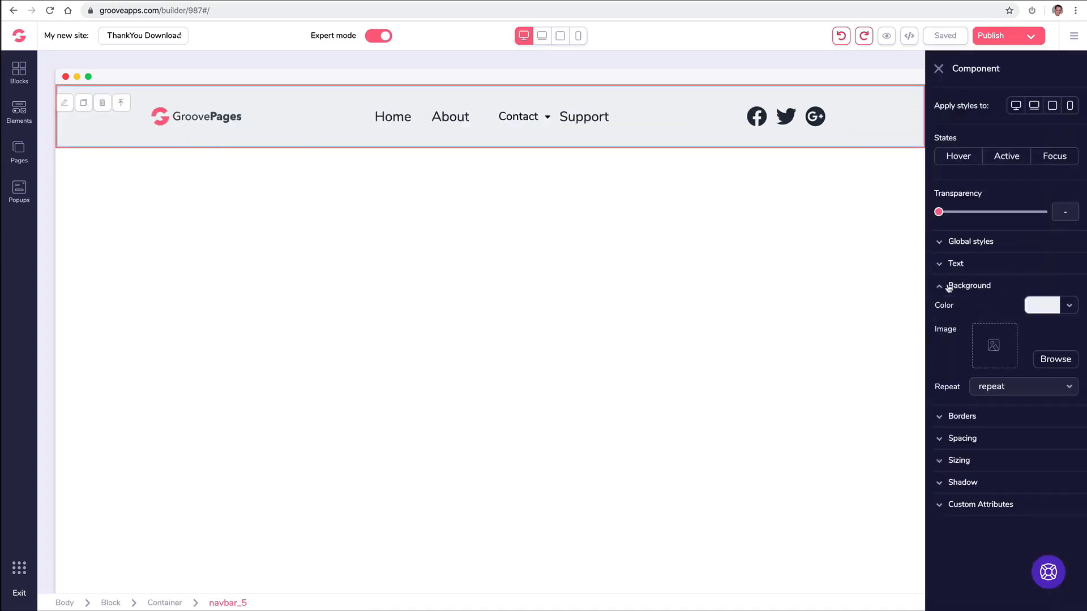
left_click(1070, 309)
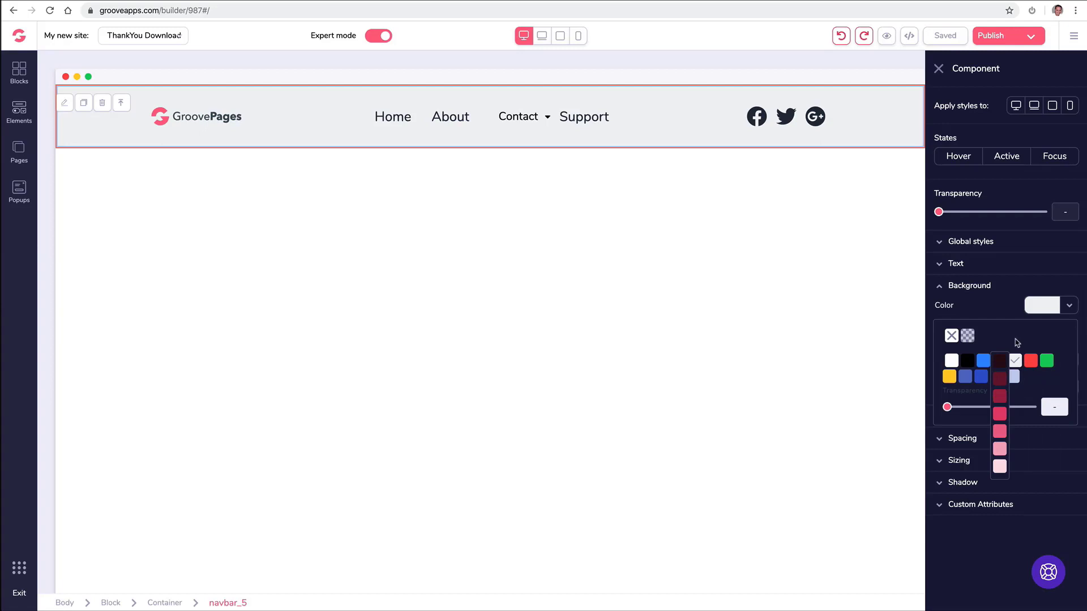
left_click(1000, 451)
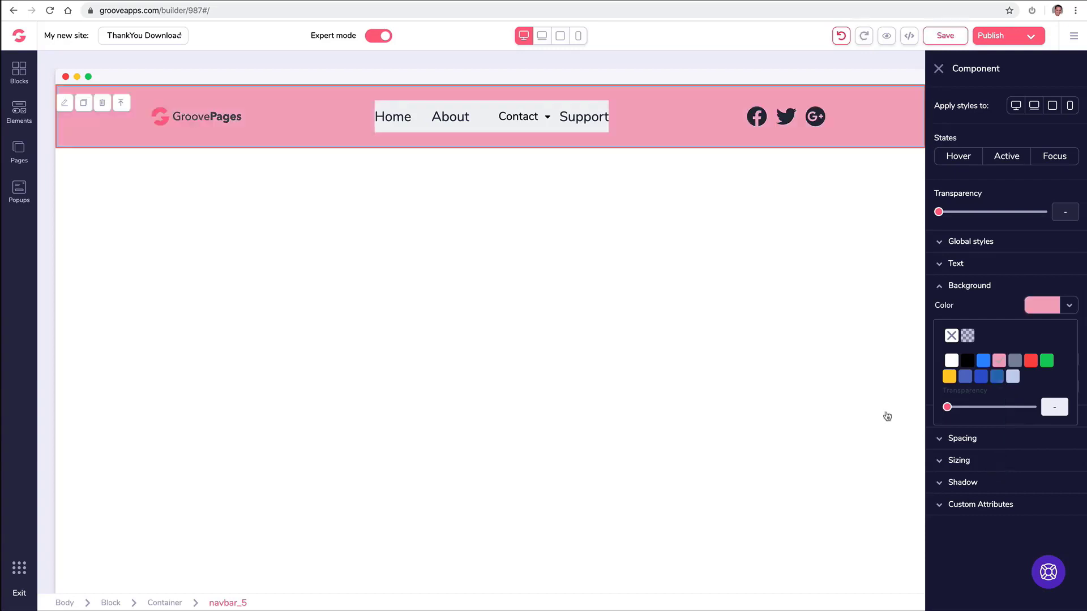
left_click(422, 111)
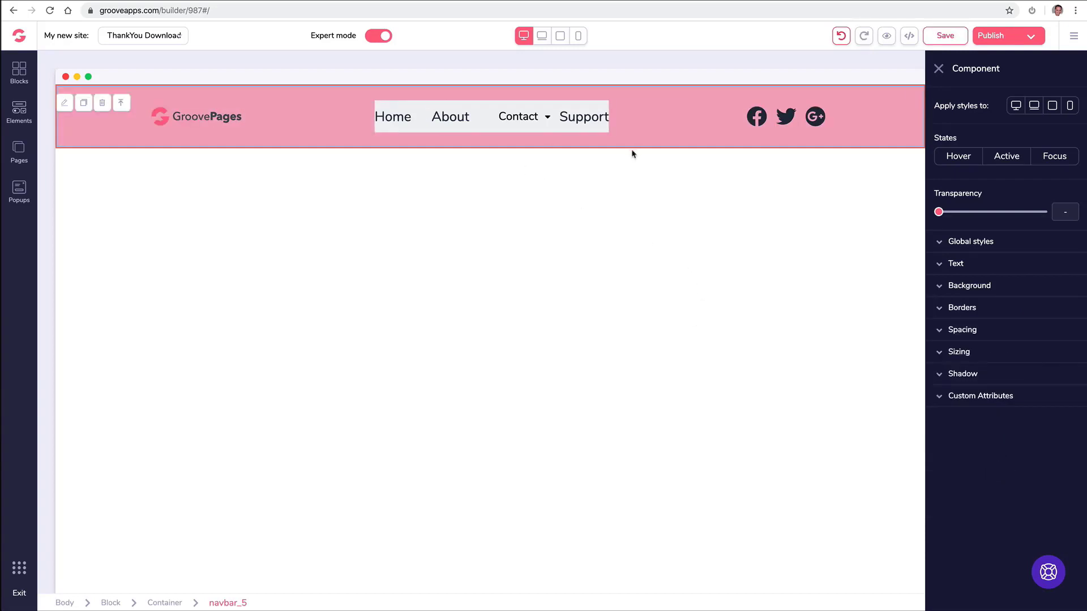
Set the navigation menu links' background to light pink as well.
left_click(527, 115)
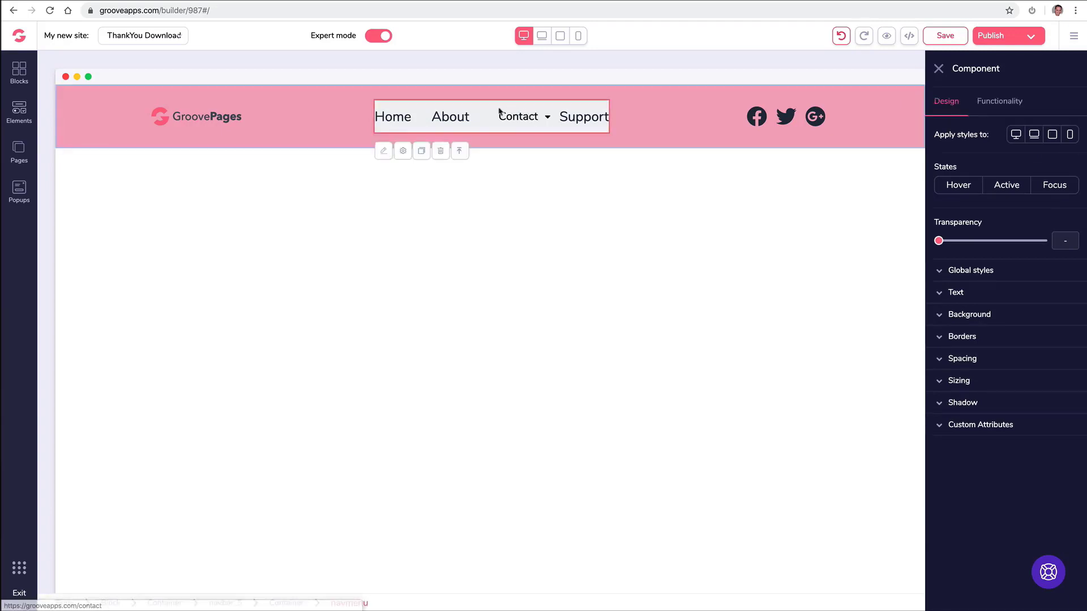
left_click(969, 315)
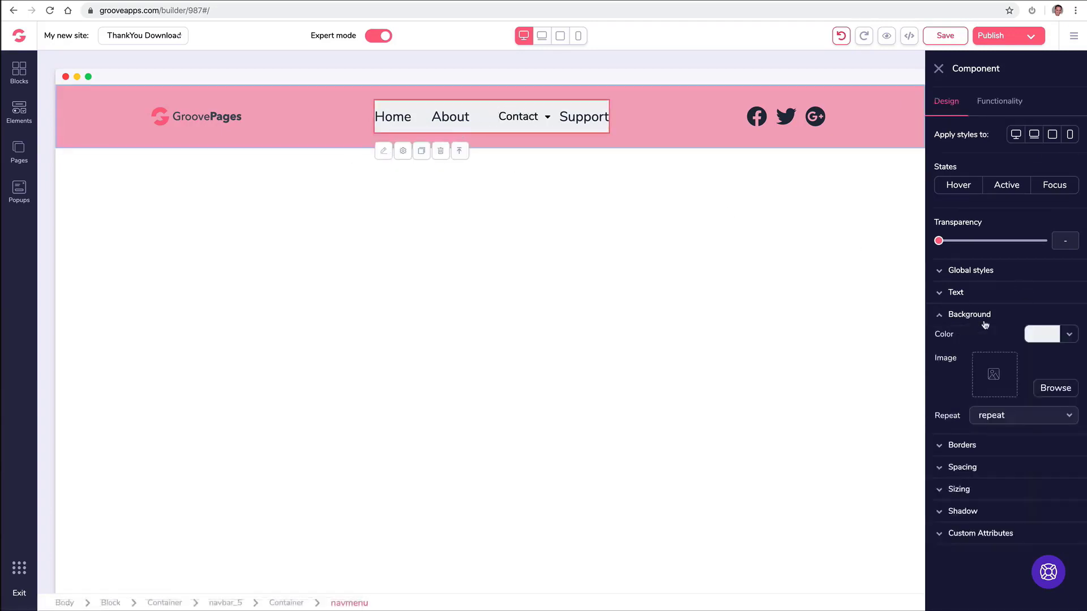
left_click(1048, 338)
mouse_move(1000, 392)
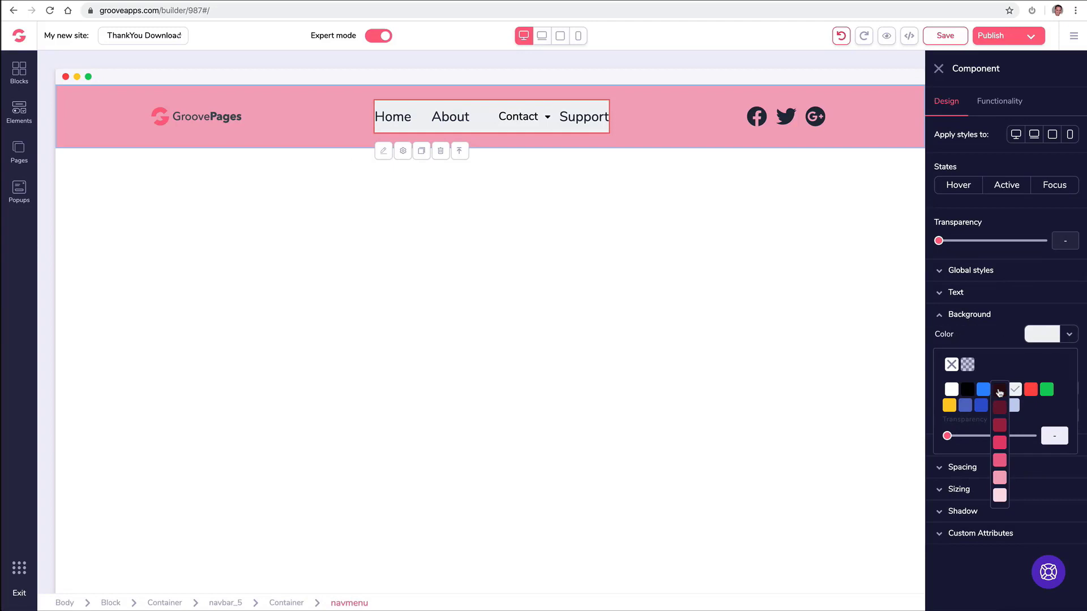
left_click(1000, 479)
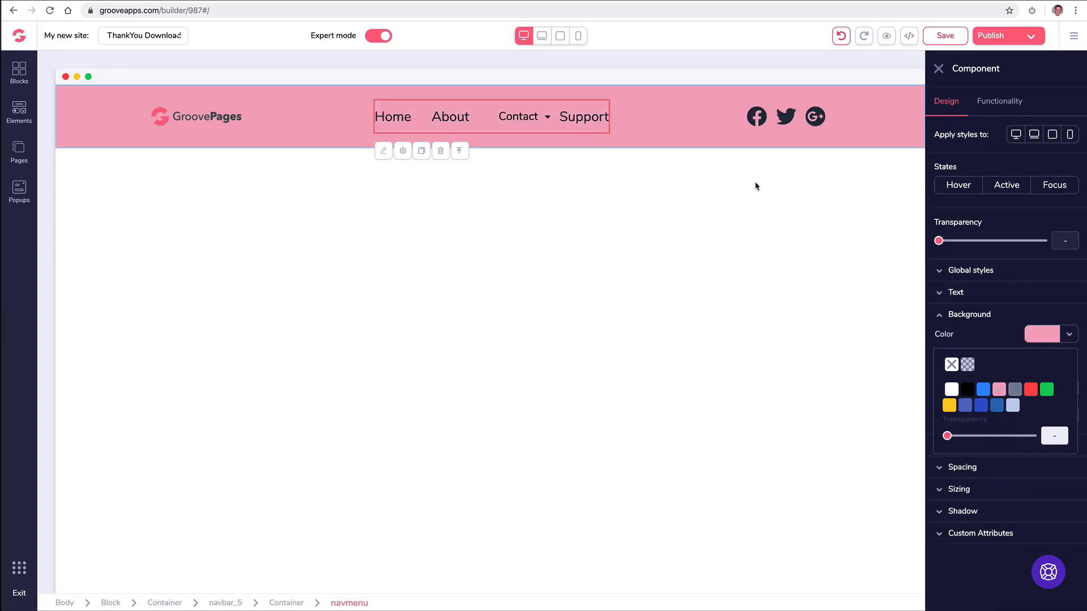
left_click(940, 70)
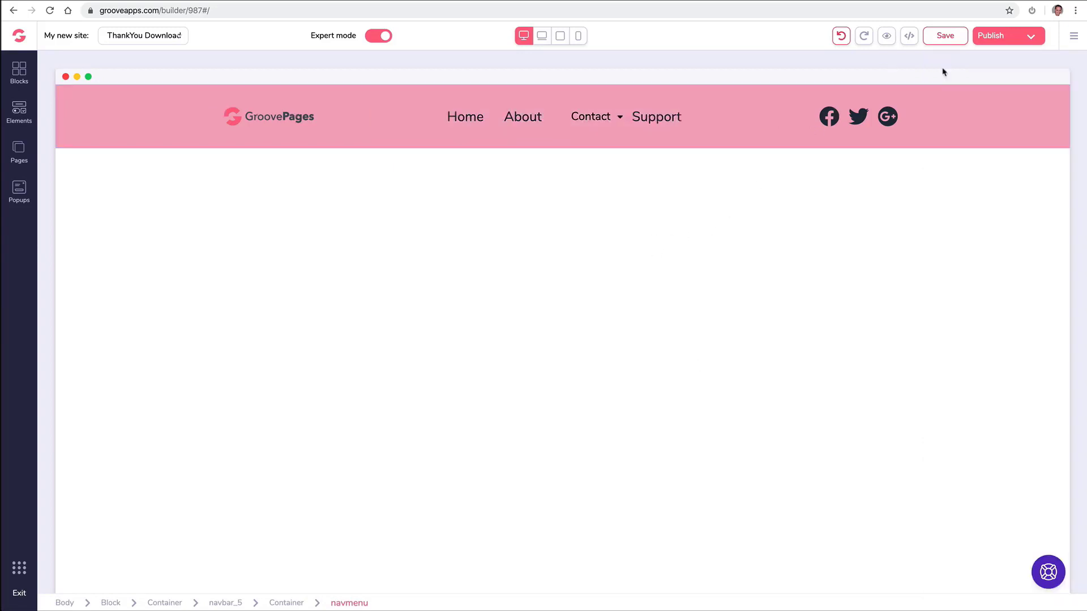
Undo both pink background changes so the navbar returns to light grey.
left_click(841, 37)
left_click(841, 37)
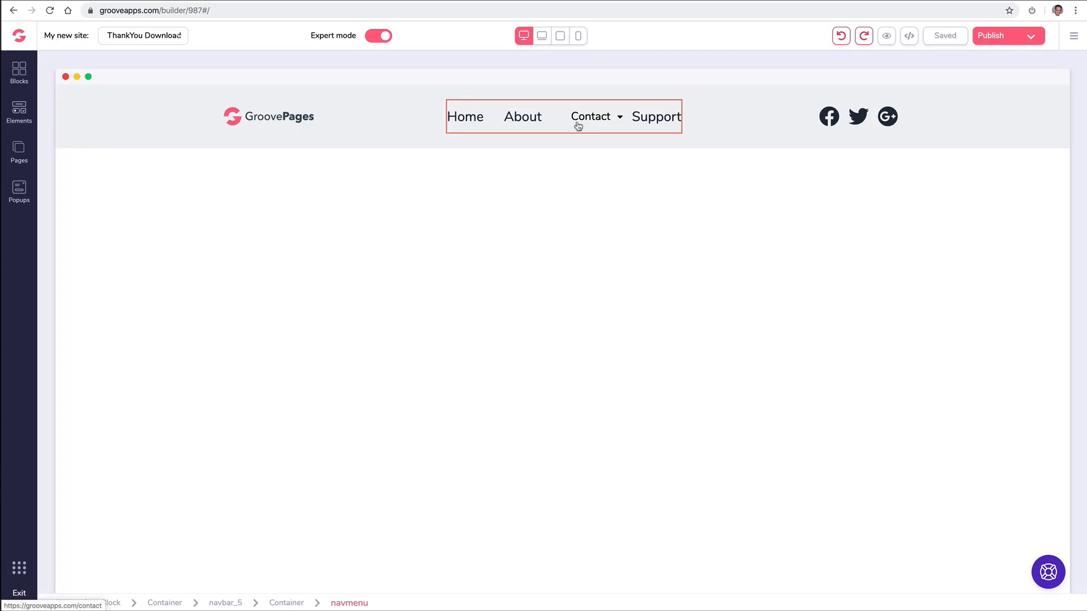
left_click(577, 124)
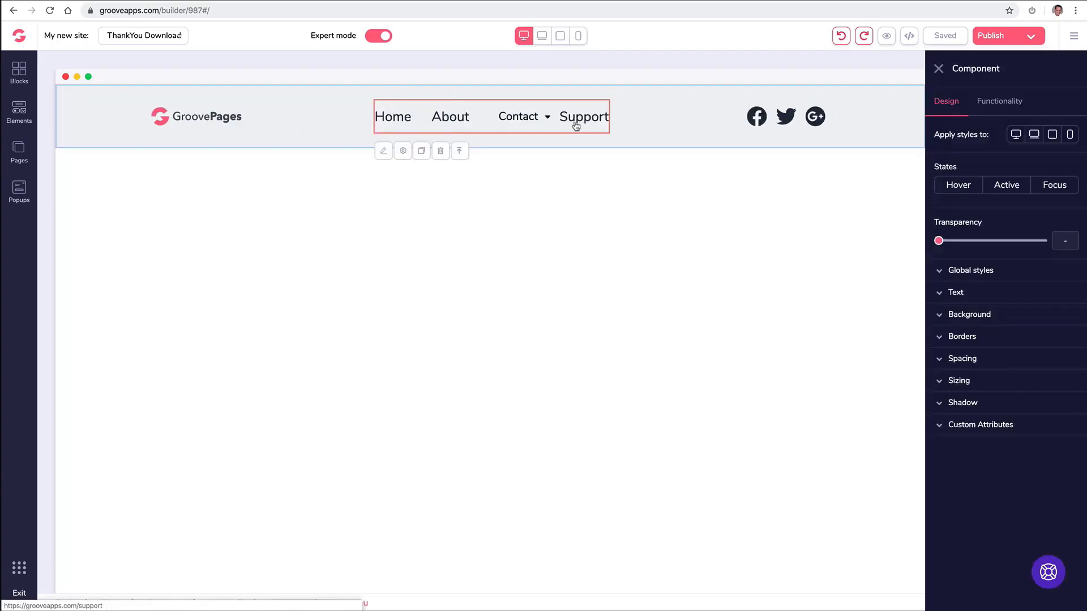
Delete the Support page from the site's page list, confirming the deletion.
left_click(19, 151)
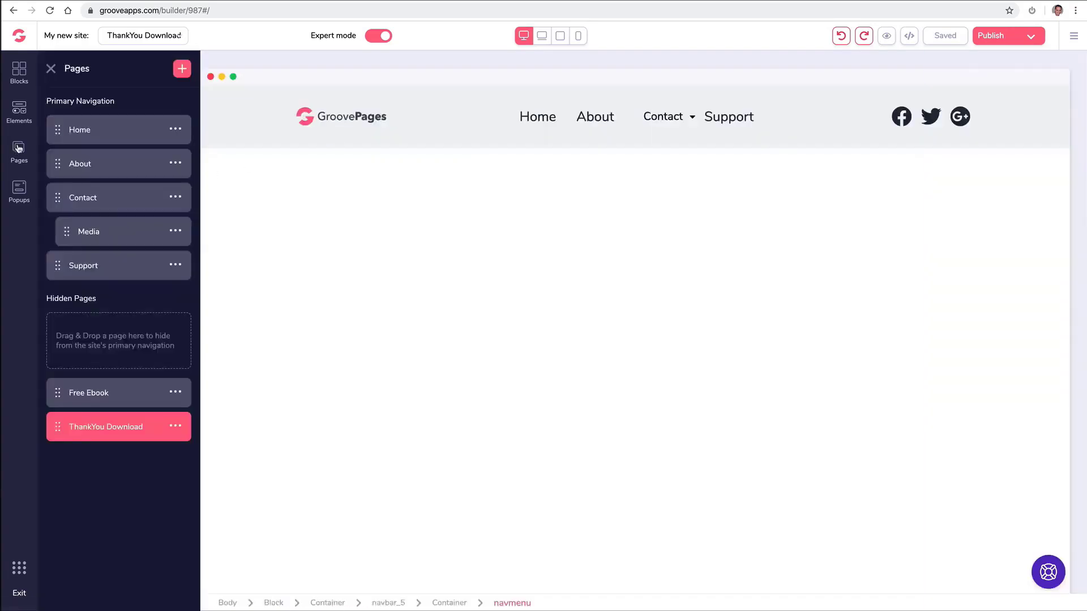
left_click(175, 265)
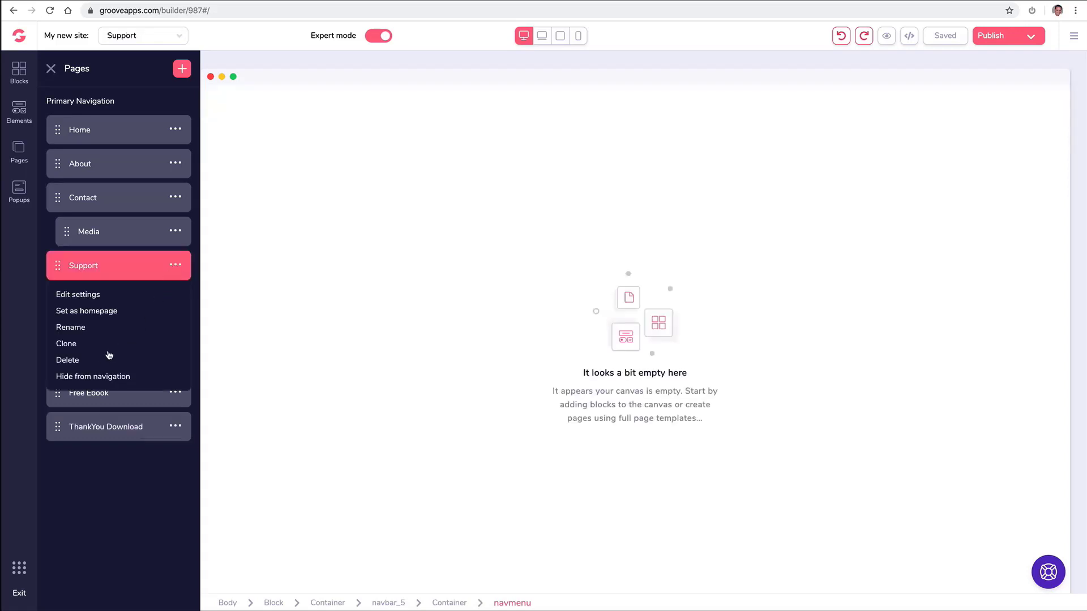
left_click(74, 360)
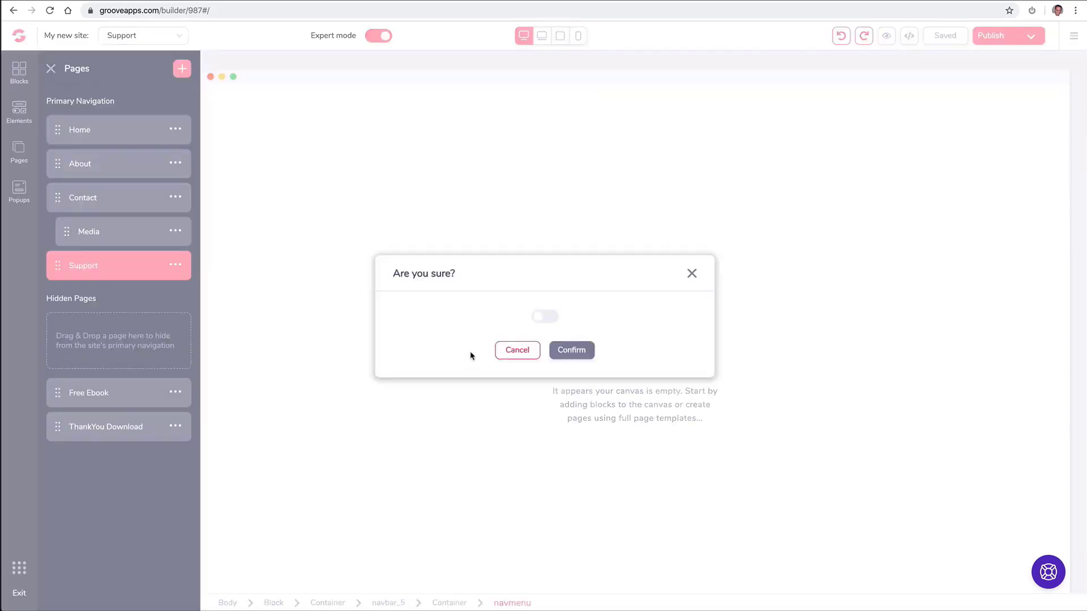
left_click(552, 320)
left_click(573, 351)
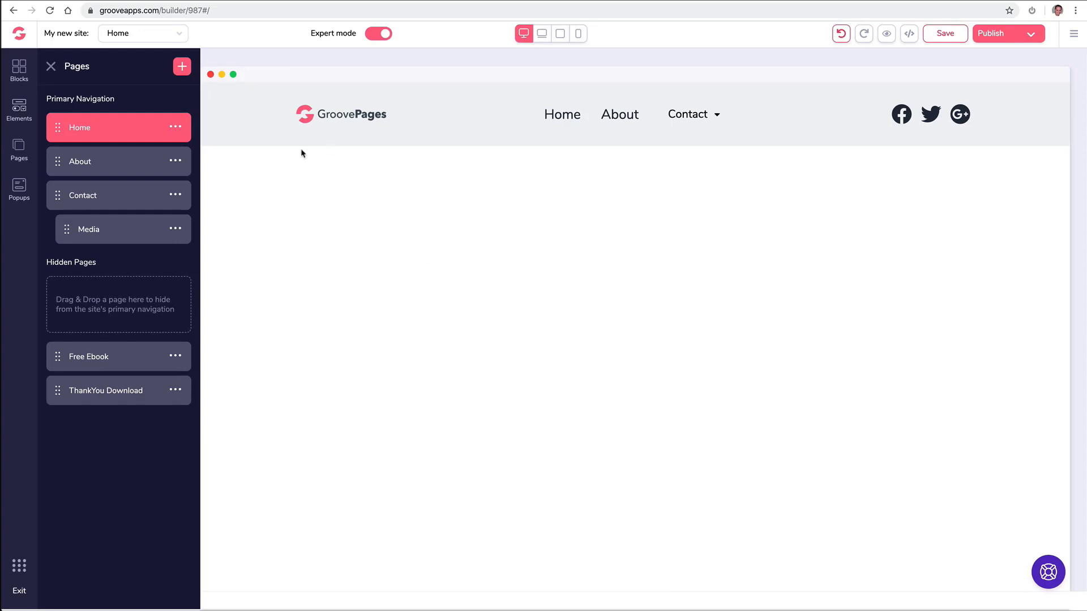
Set the navigation menu's External links count to one.
left_click(52, 67)
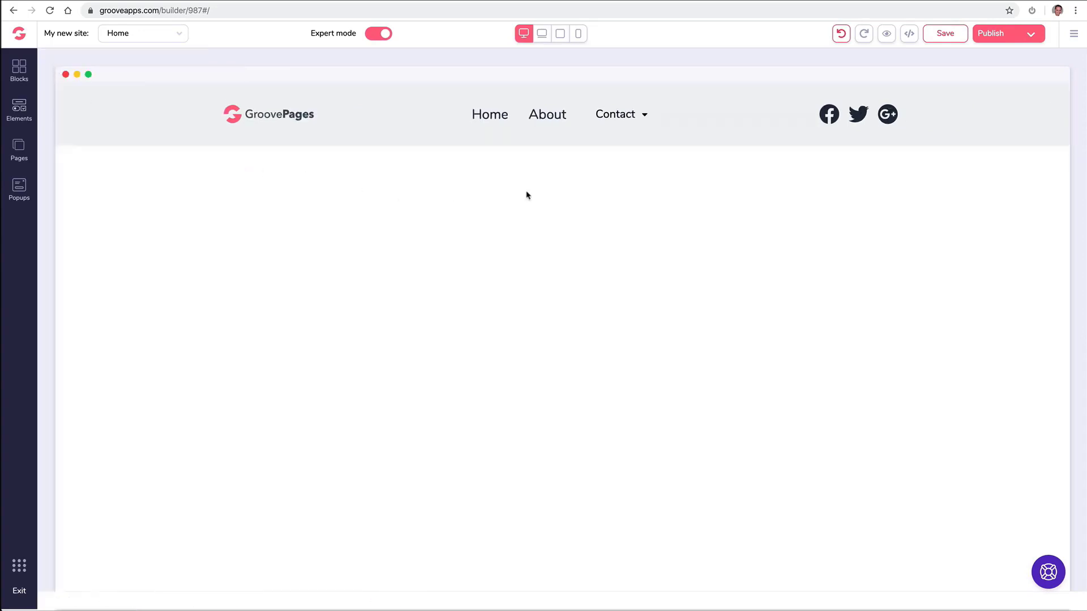
left_click(554, 122)
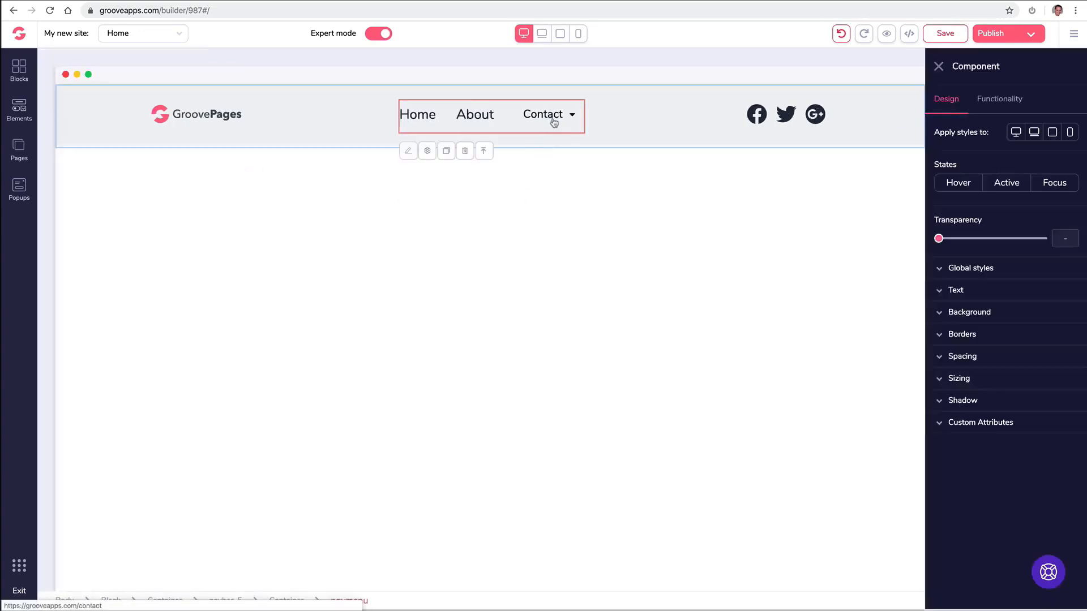
left_click(999, 101)
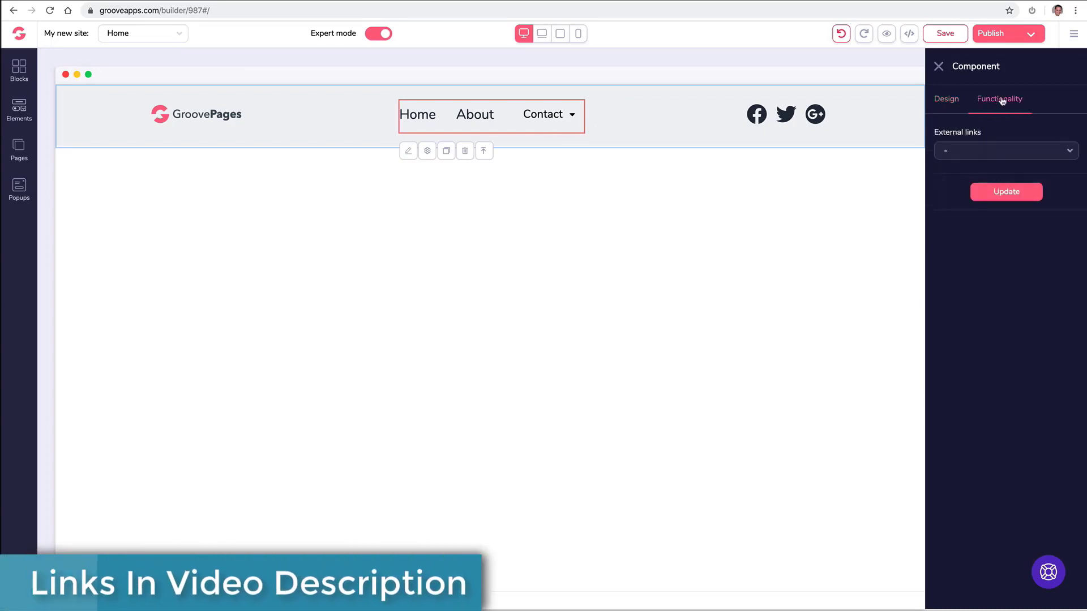
left_click(975, 151)
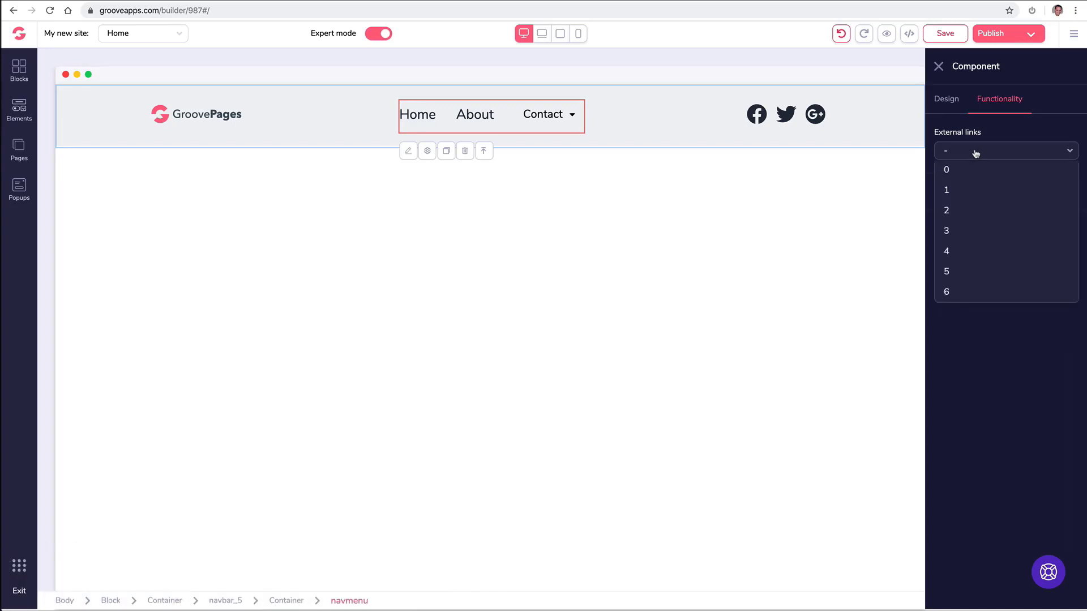
left_click(965, 210)
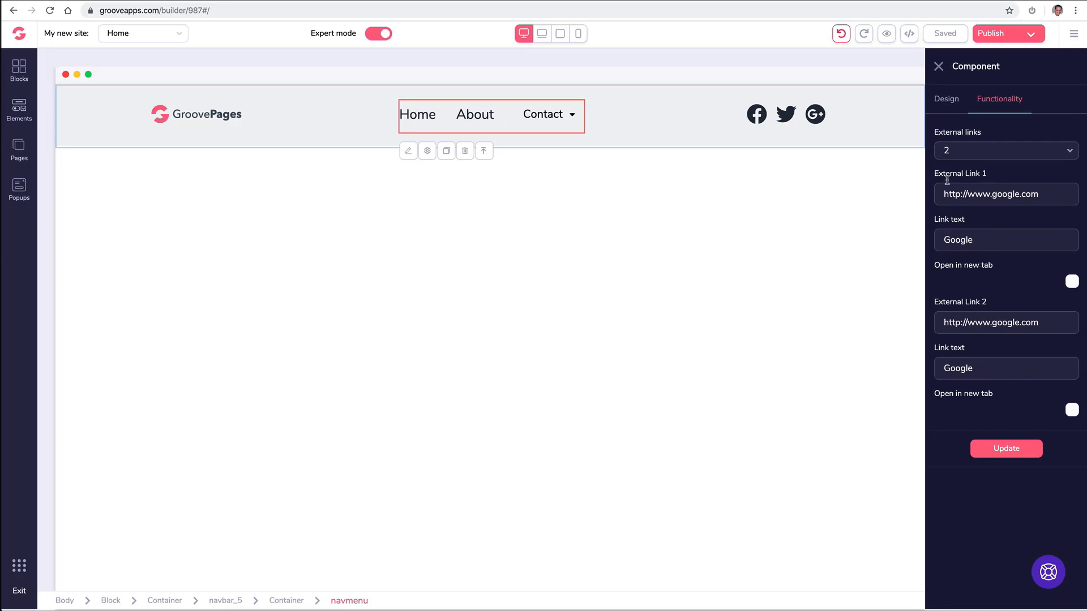
left_click(966, 152)
left_click(959, 186)
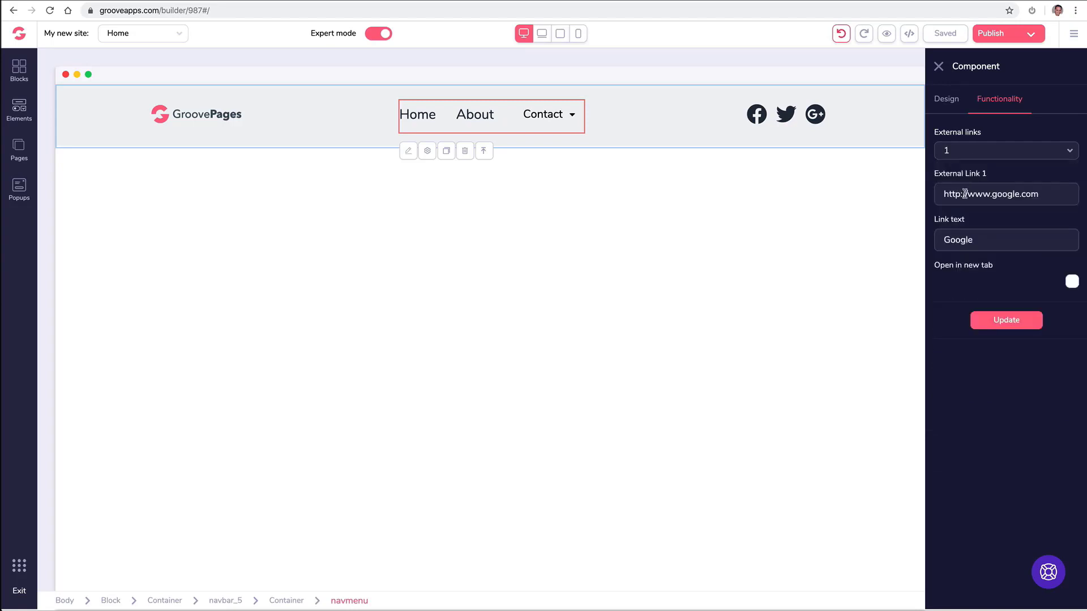
Point the link to the GrooveKart support URL, label it Support, and open it in a new tab.
triple_click(965, 194)
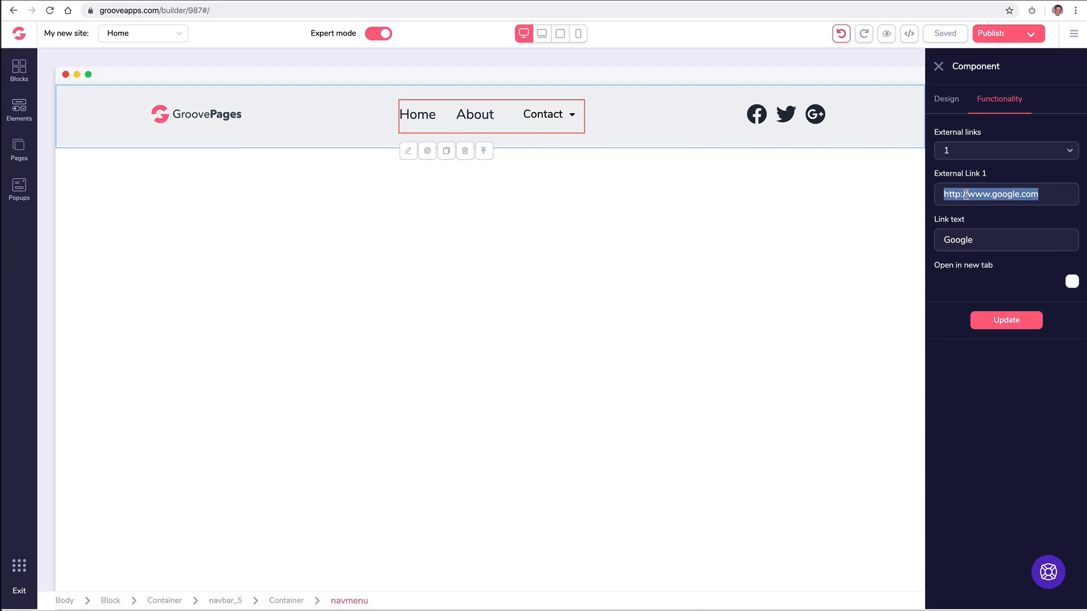
key("ctrl+v")
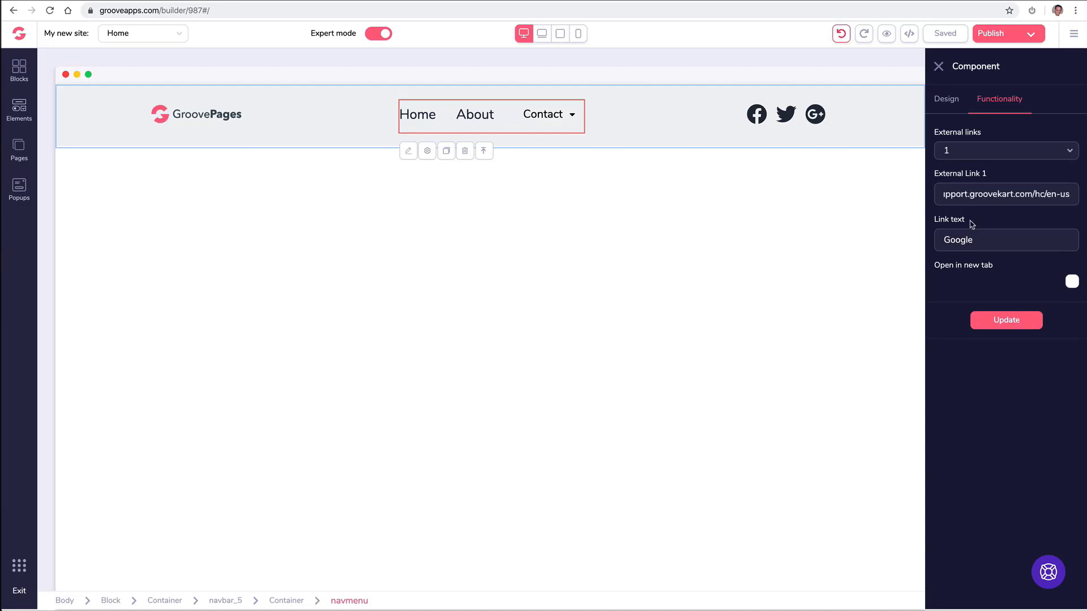
double_click(972, 241)
type("Support")
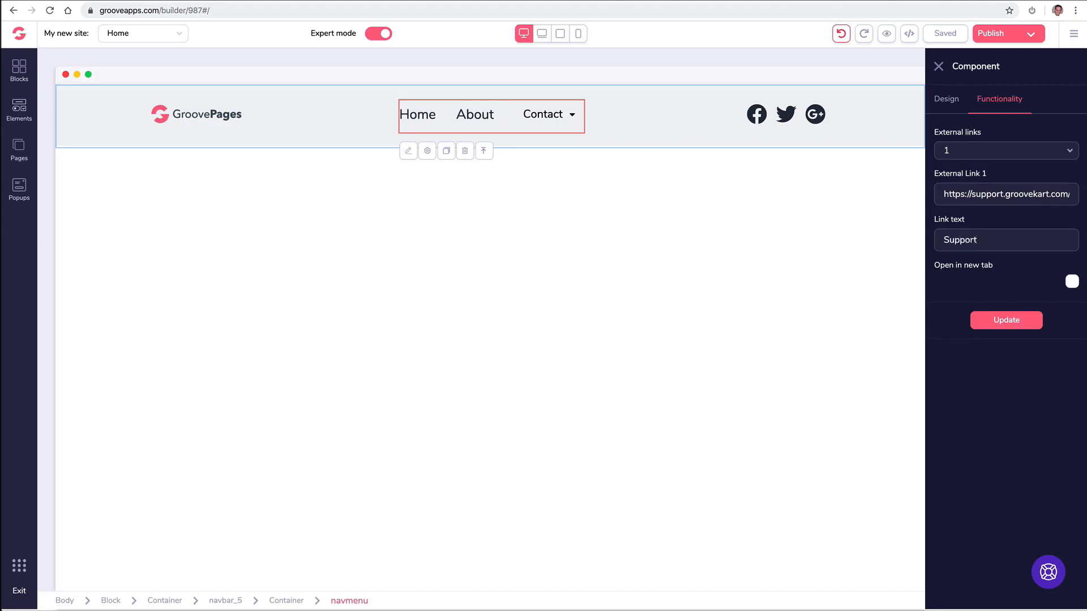
left_click(1072, 283)
left_click(1003, 324)
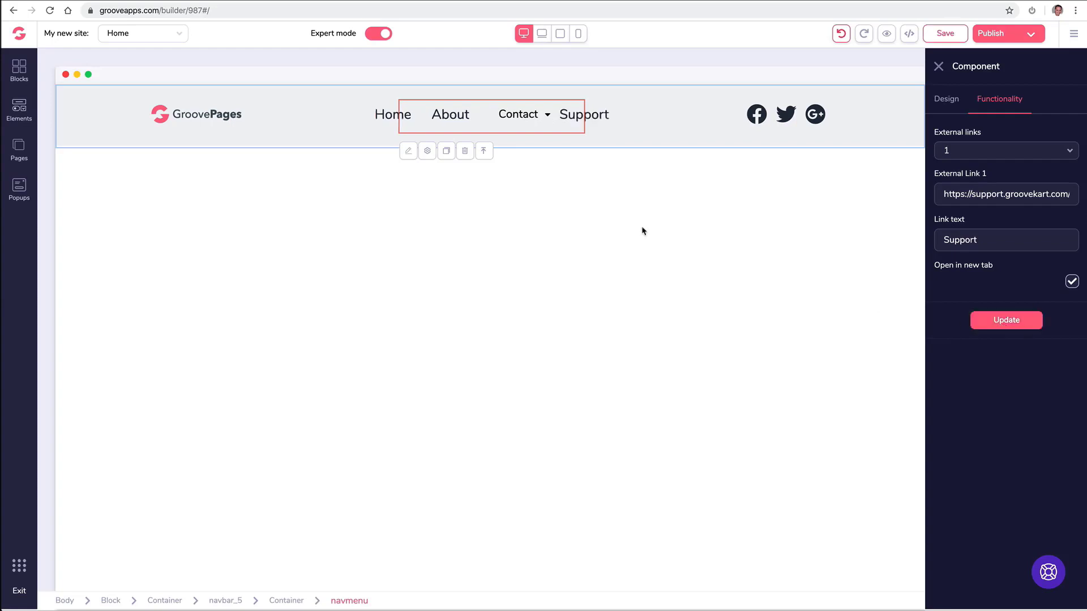
left_click(938, 67)
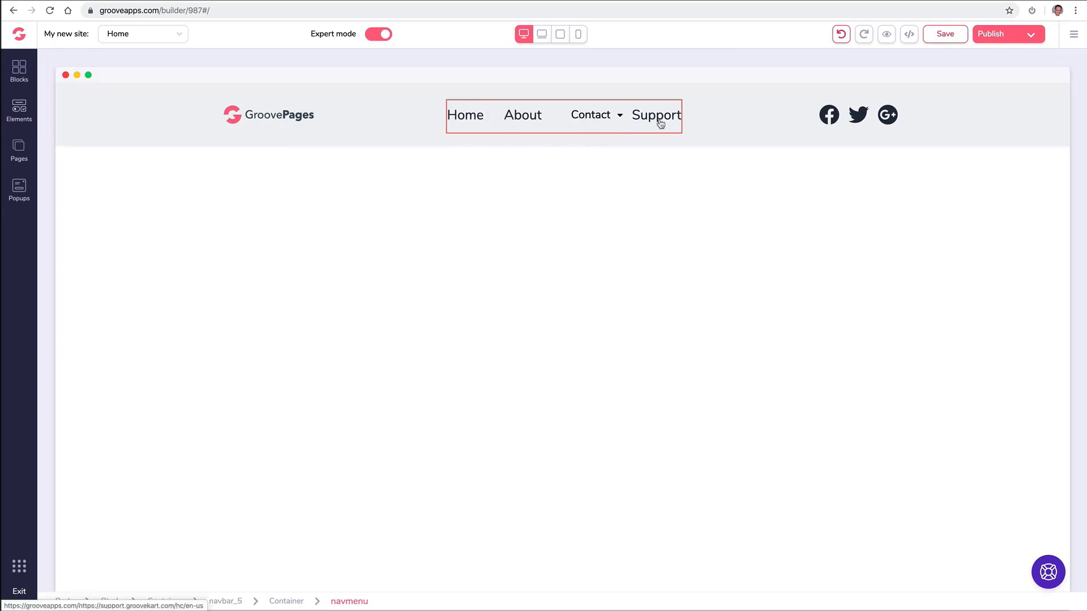
left_click(464, 124)
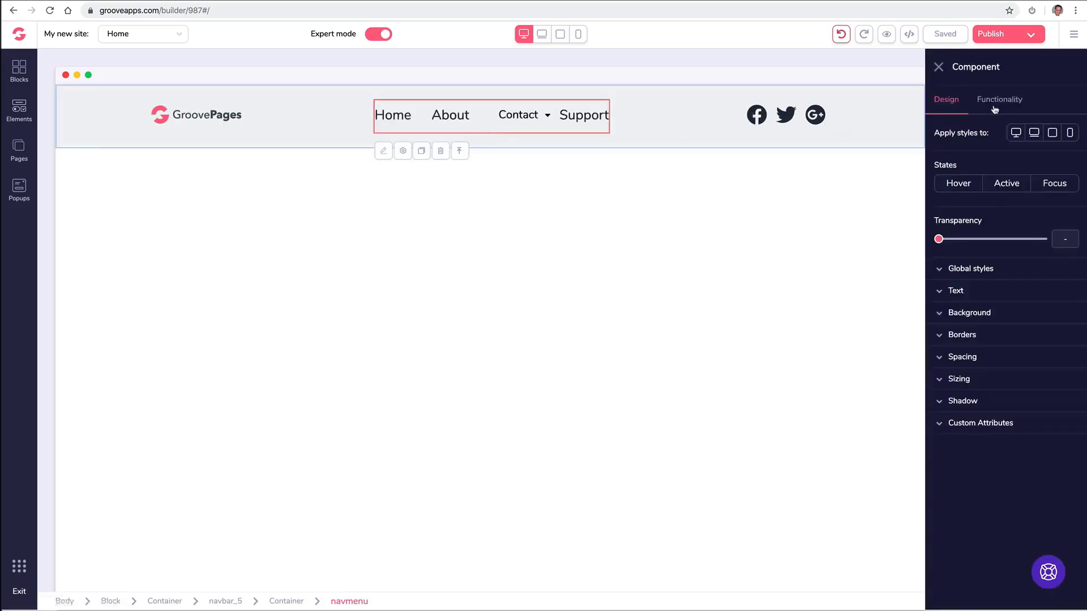
left_click(950, 292)
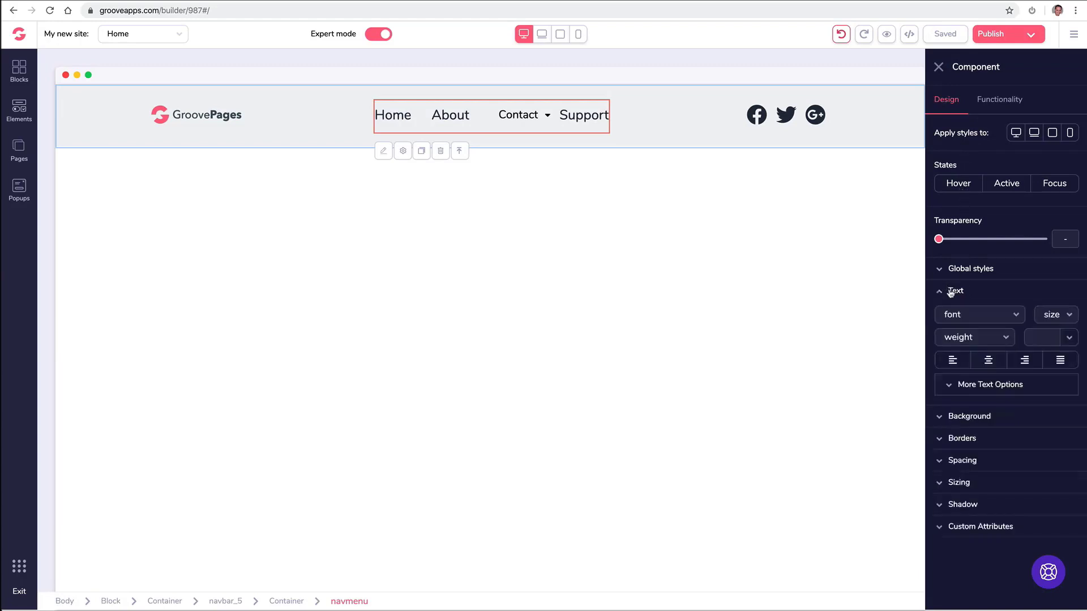
left_click(951, 291)
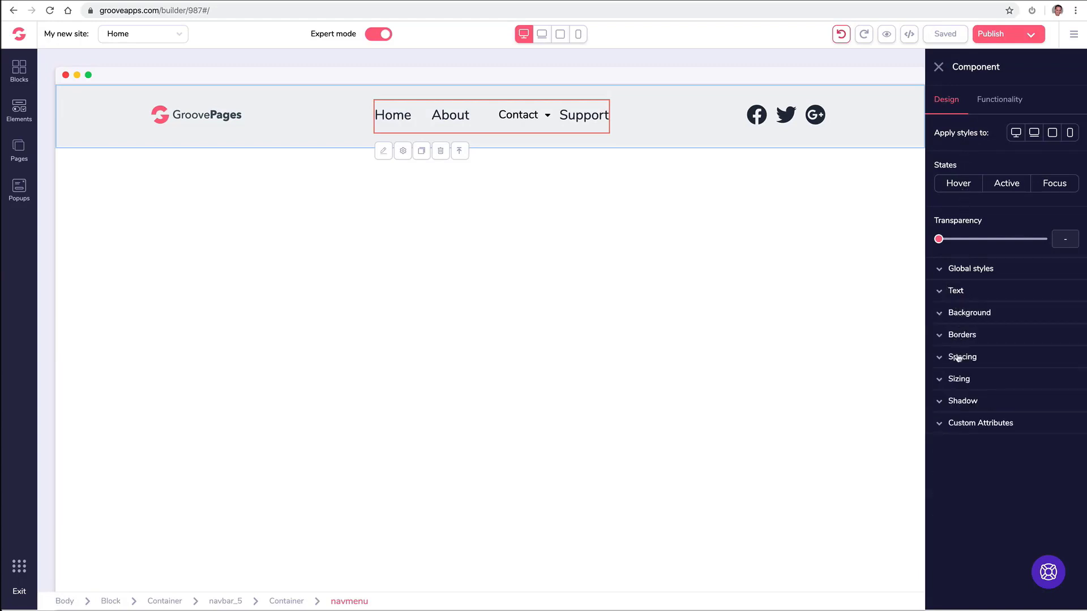
left_click(970, 429)
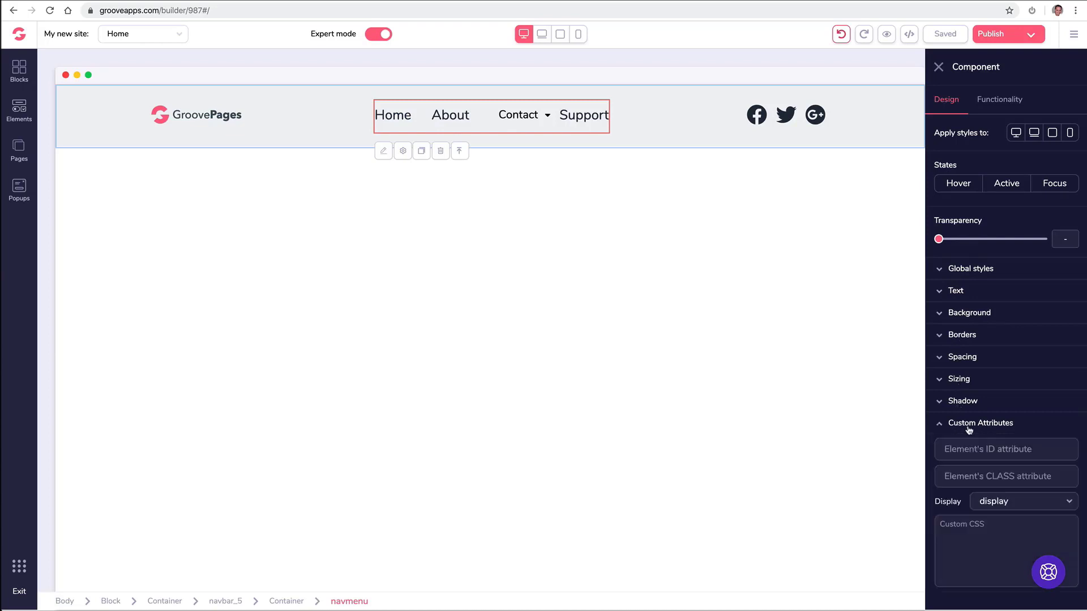
left_click(970, 429)
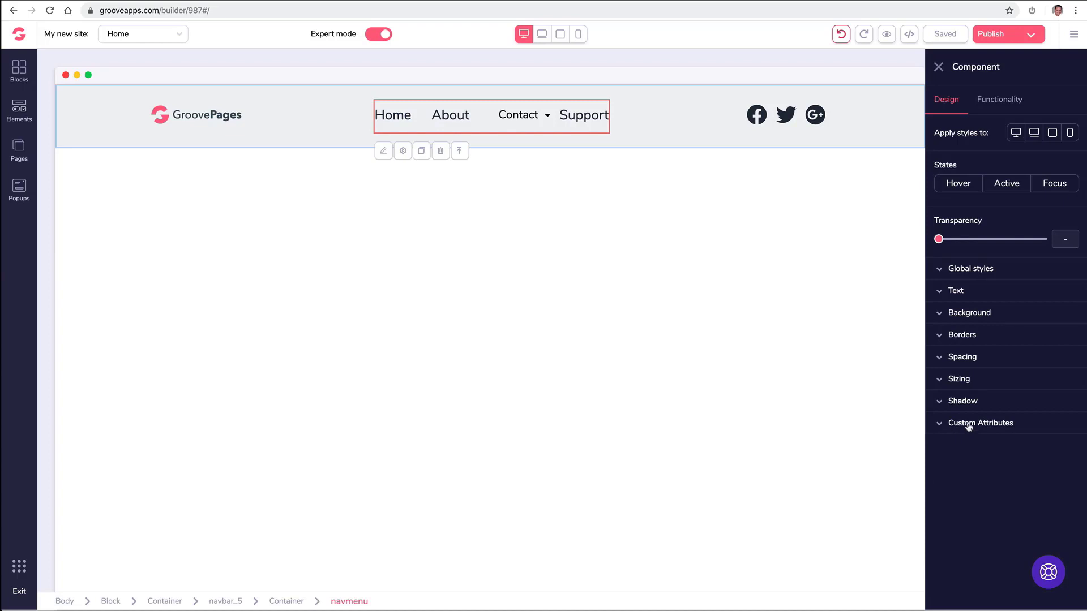
left_click(984, 107)
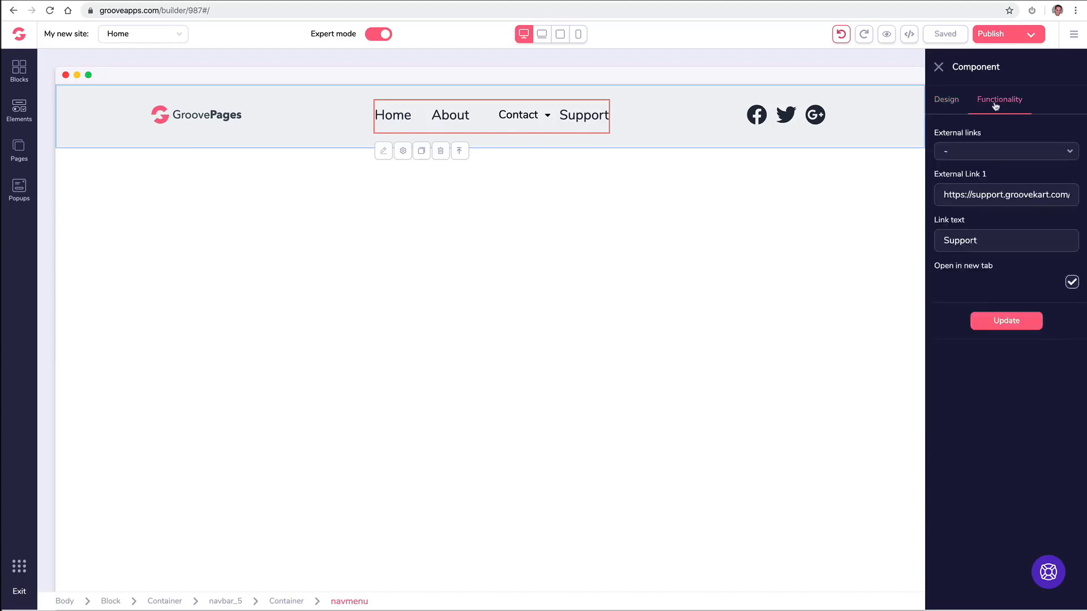
left_click(942, 102)
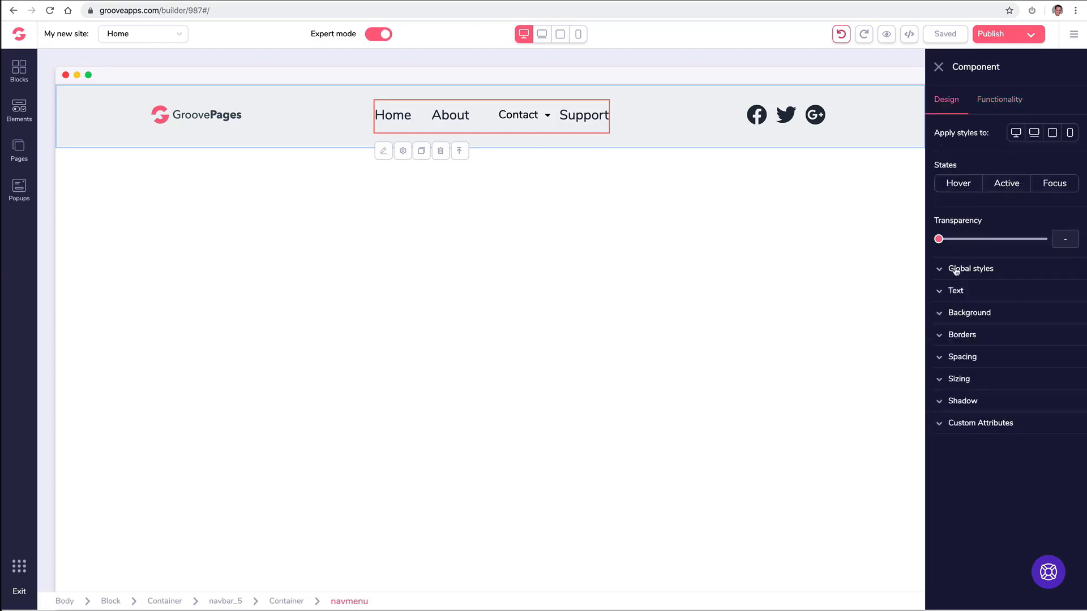
left_click(990, 105)
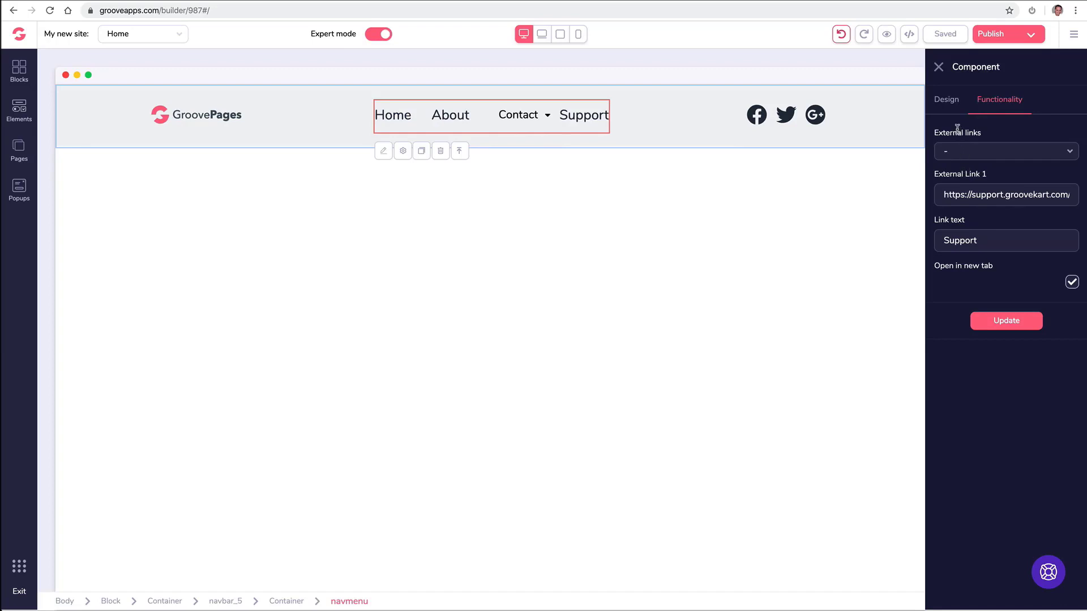
left_click(938, 69)
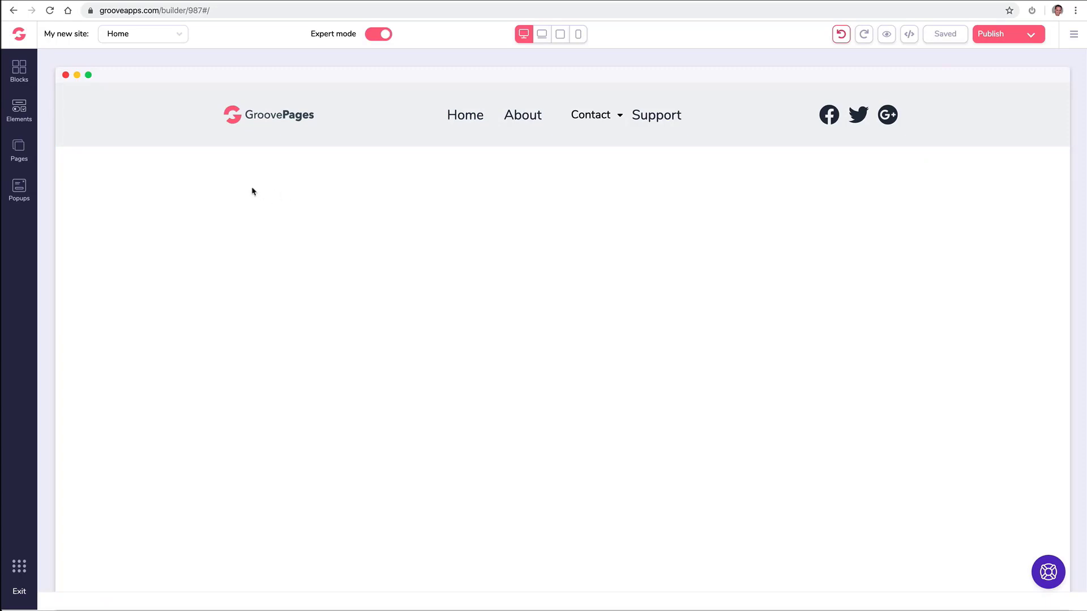
Browse the Countdown block designs in the blocks library, then show the Premium blocks.
left_click(107, 145)
left_click(19, 71)
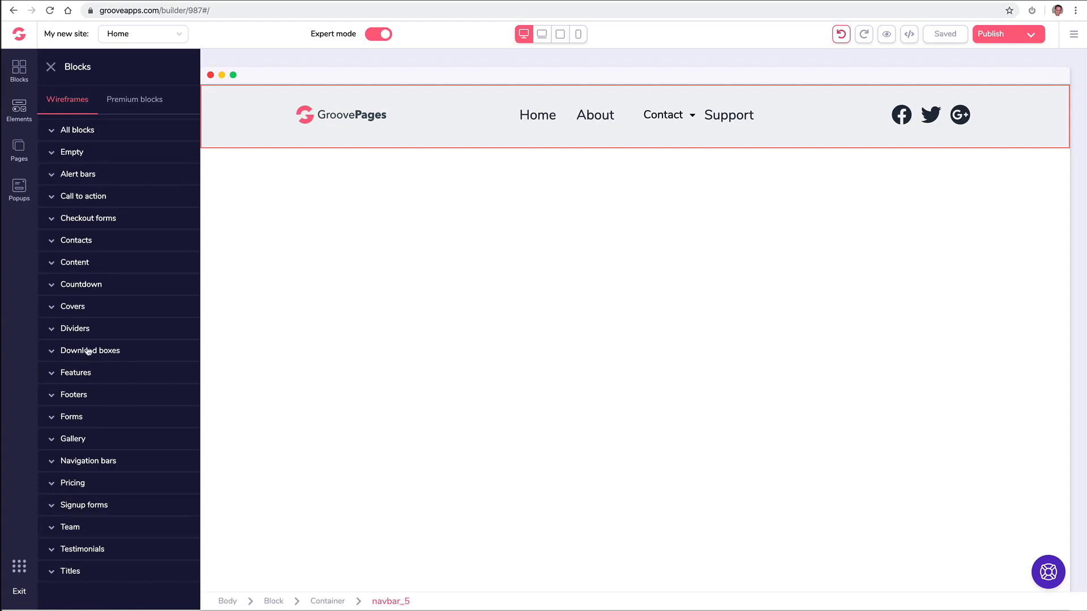
left_click(110, 285)
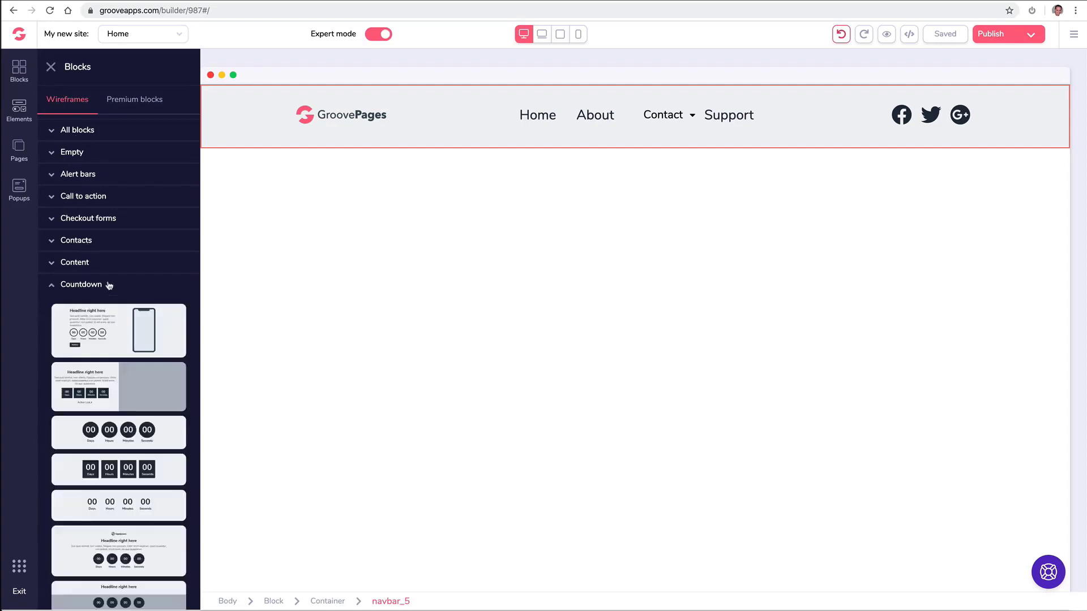
scroll(108, 285, "down", 3)
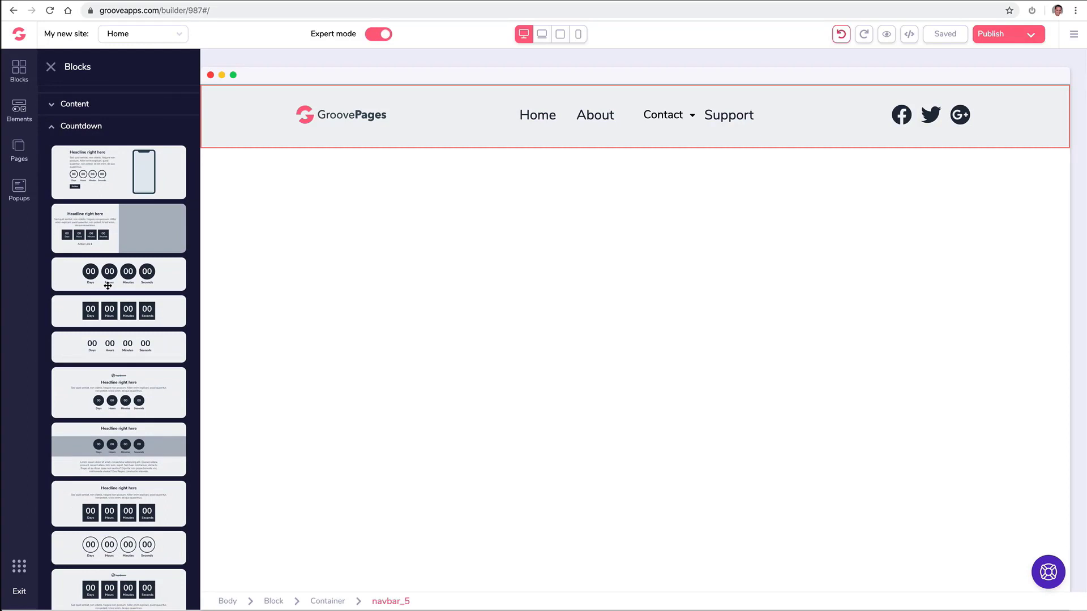
scroll(107, 285, "up", 3)
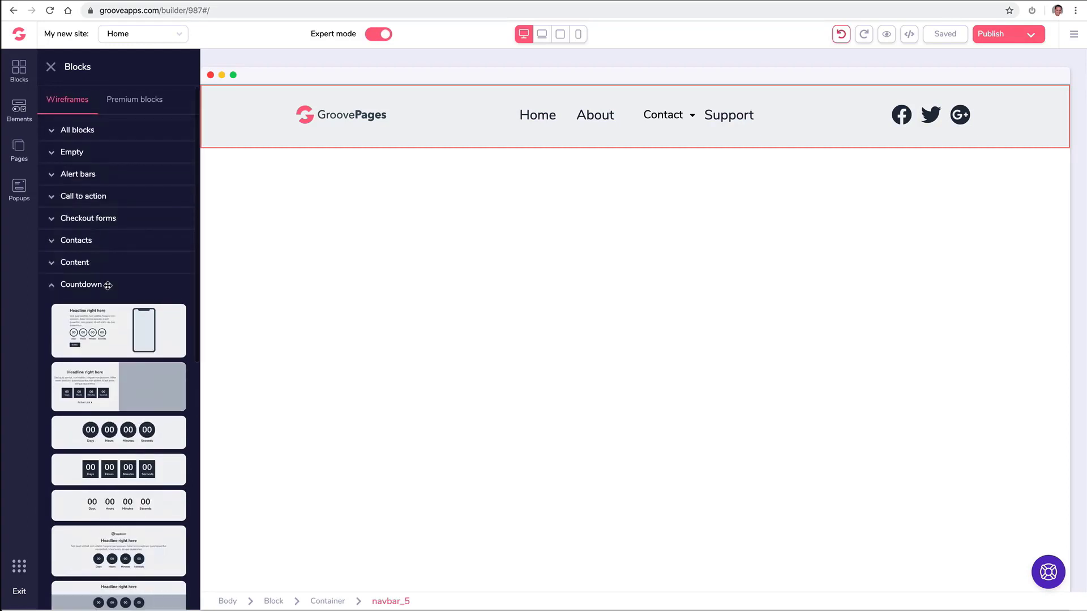
left_click(63, 288)
left_click(134, 103)
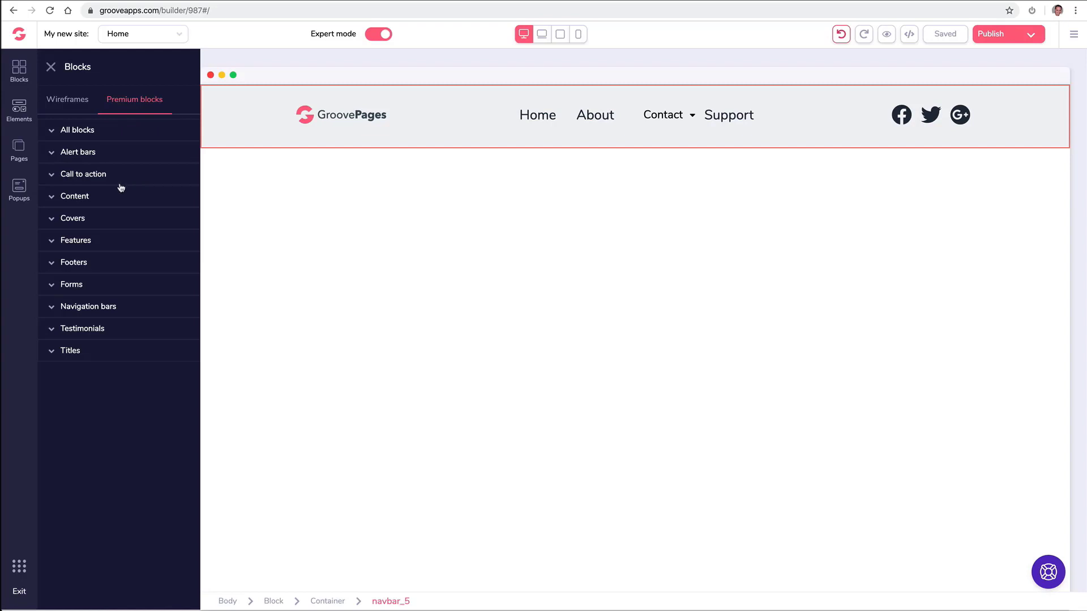
Add a premium alert bar at the very top of the page.
left_click(107, 153)
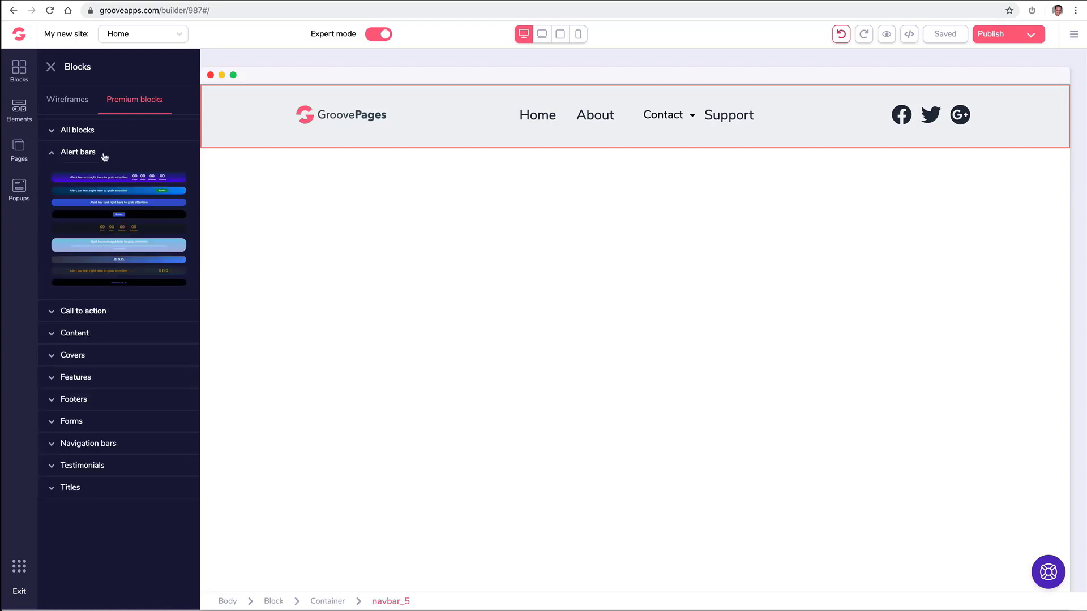
left_click_drag(131, 177, 461, 92)
left_click_drag(161, 175, 530, 92)
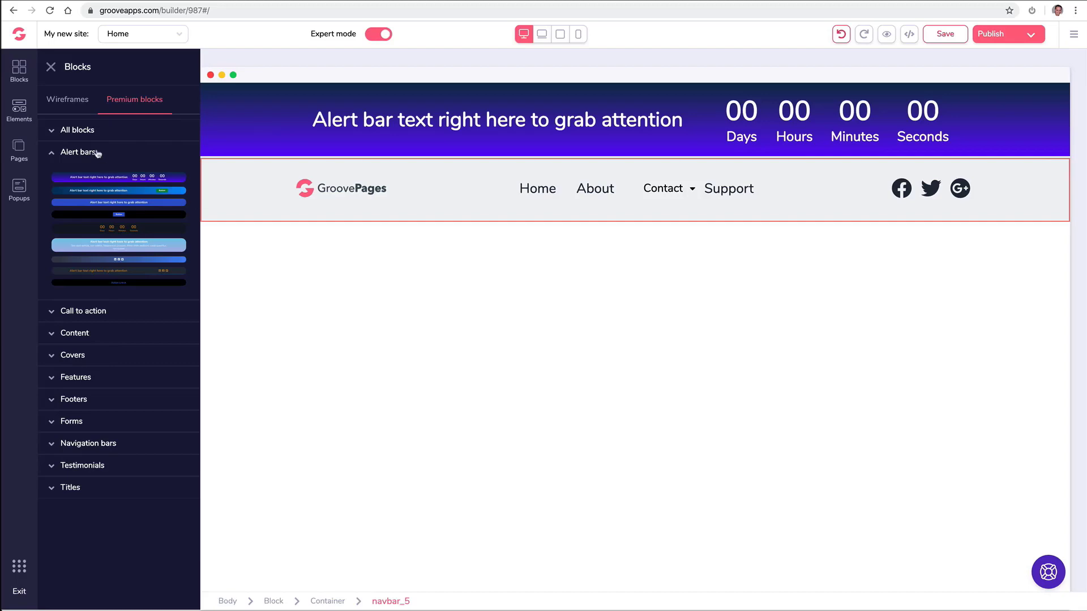
left_click(76, 153)
Add the dark code-photo cover hero below the navbar, keeping the alert bar above it.
left_click(91, 225)
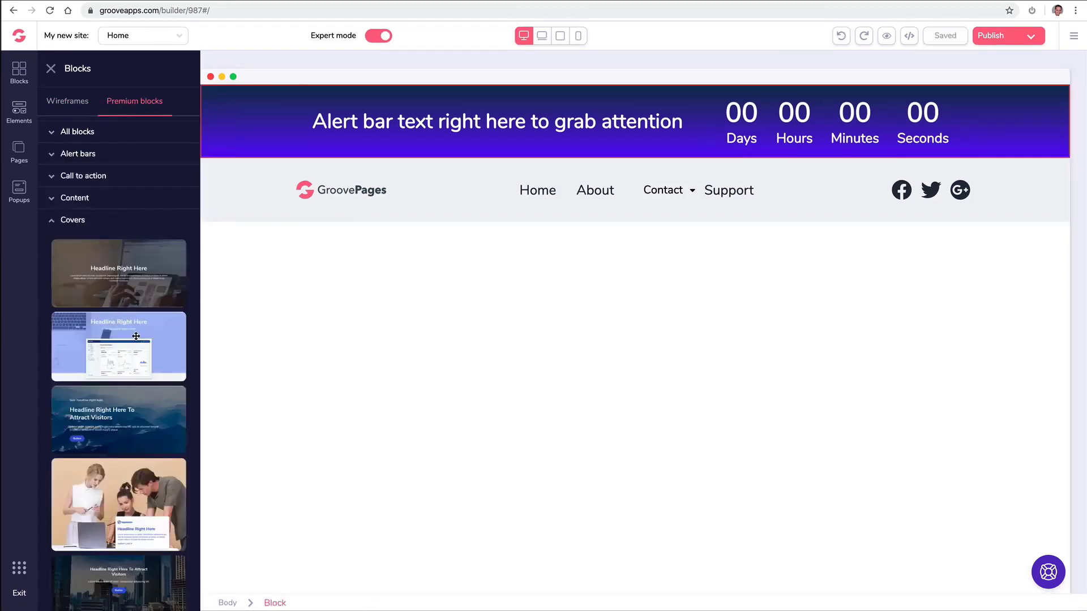
scroll(137, 338, "down", 4)
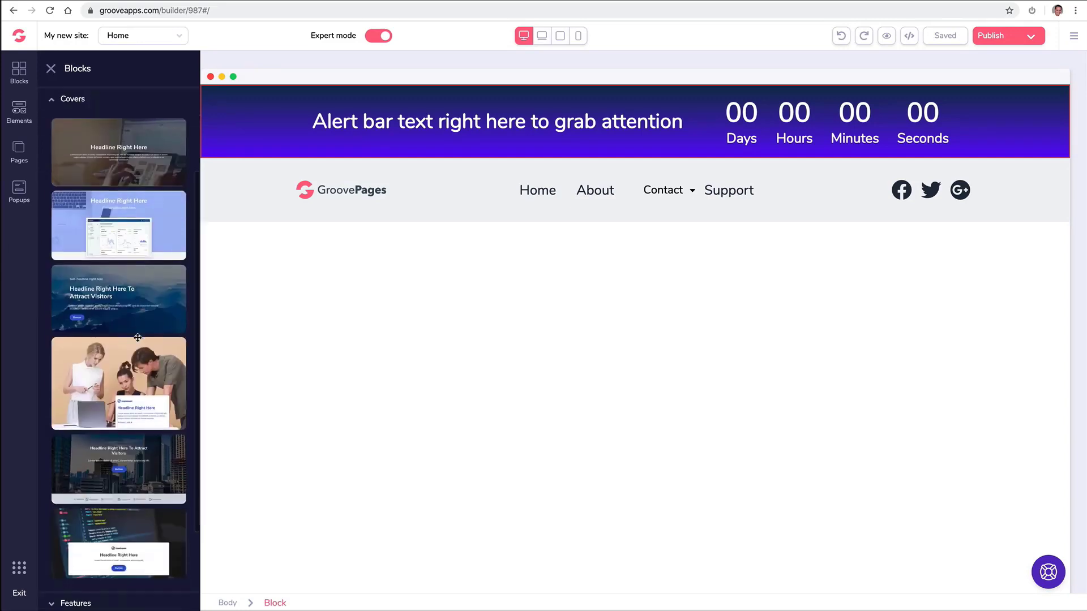
left_click_drag(130, 449, 481, 270)
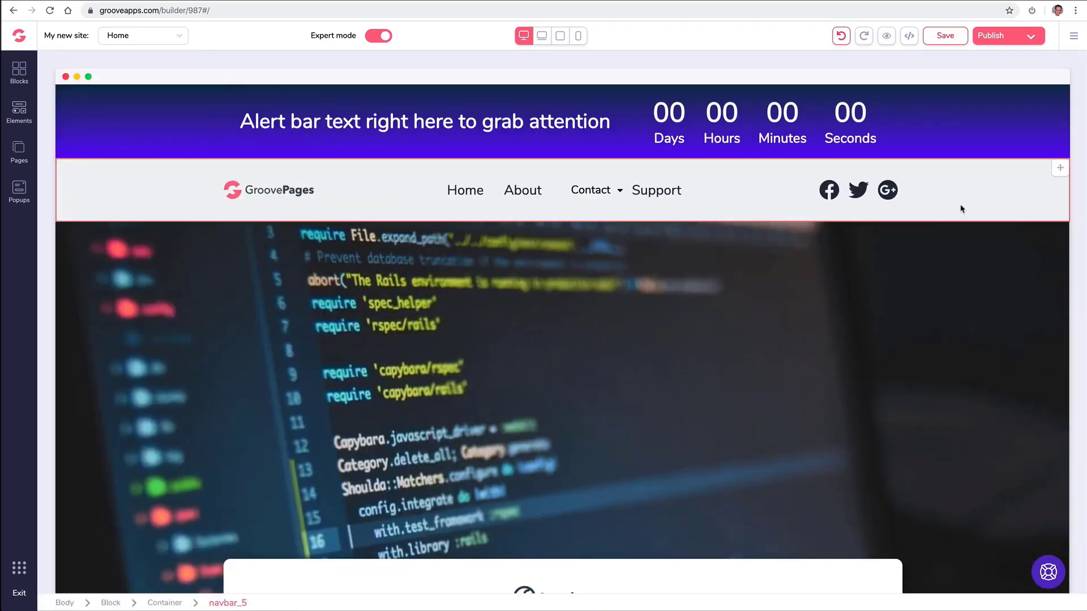
left_click(1060, 94)
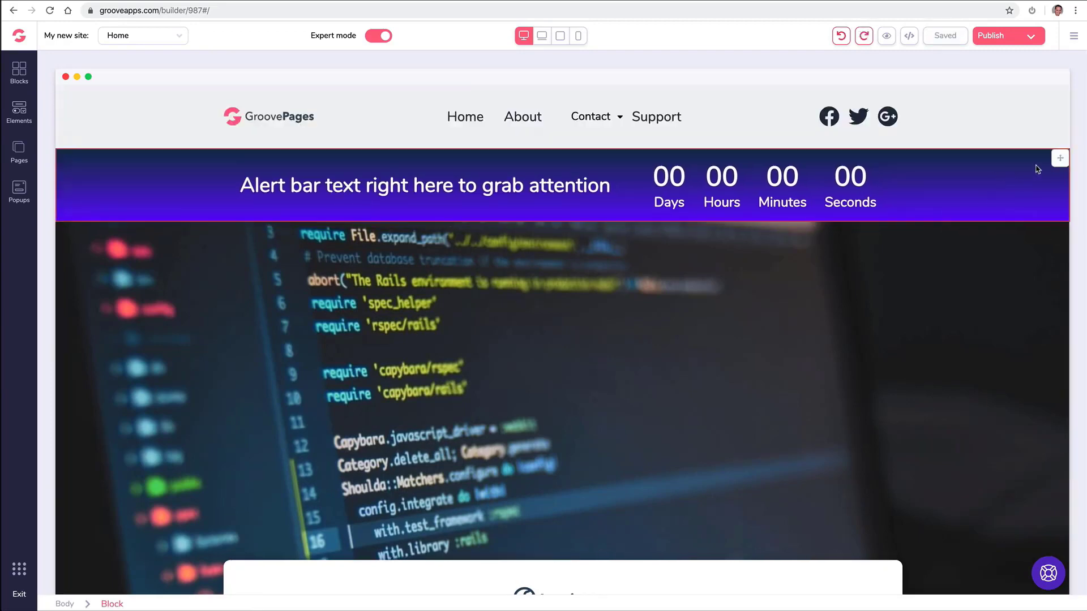
left_click(1054, 159)
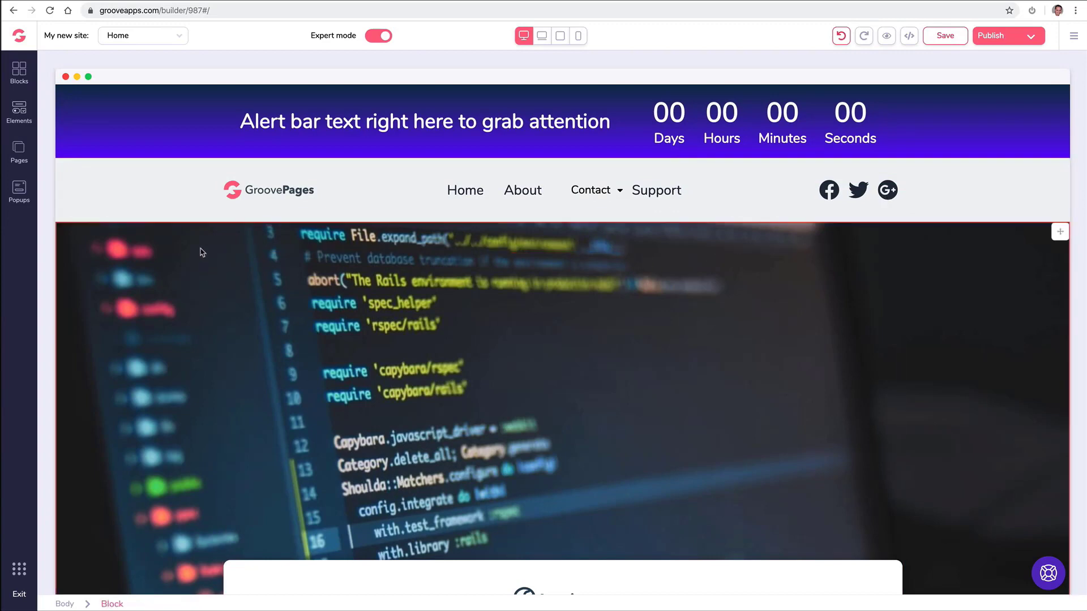
scroll(200, 252, "down", 4)
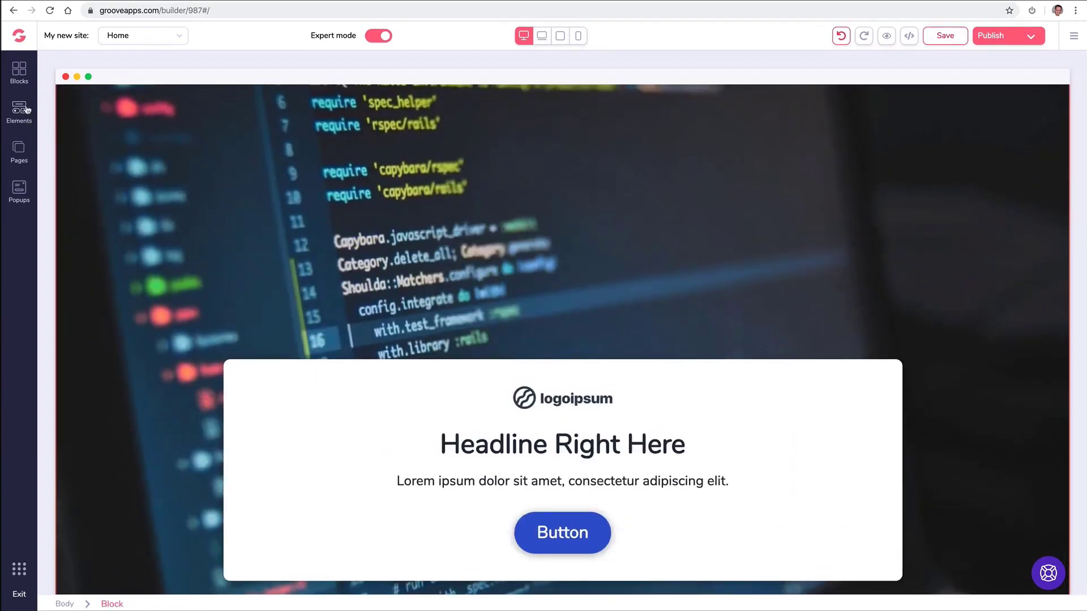
Add a footer design from the Footers category at the page bottom.
left_click(19, 72)
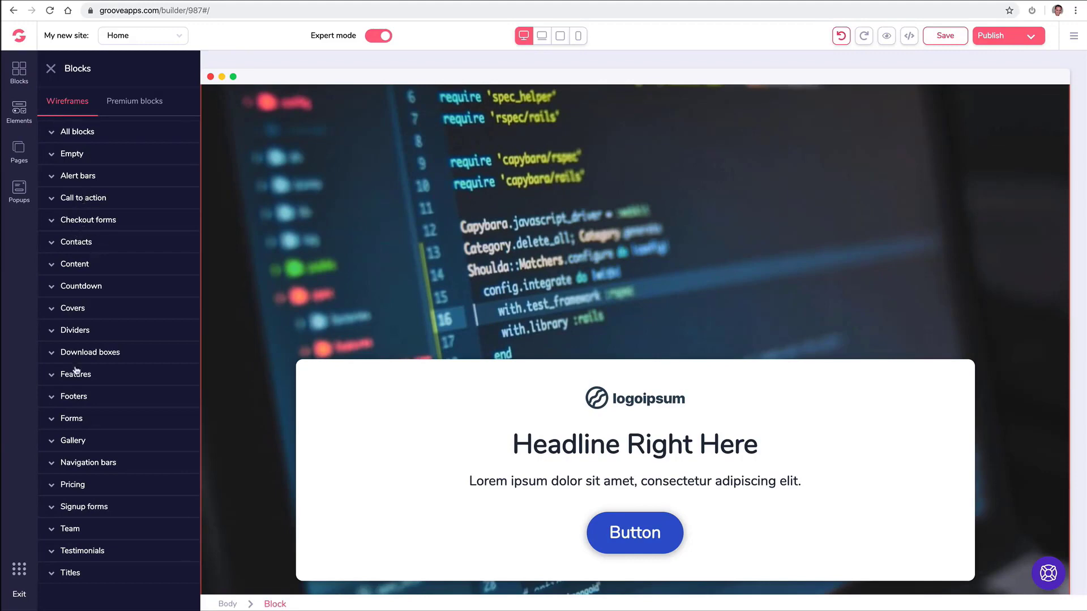
left_click(90, 406)
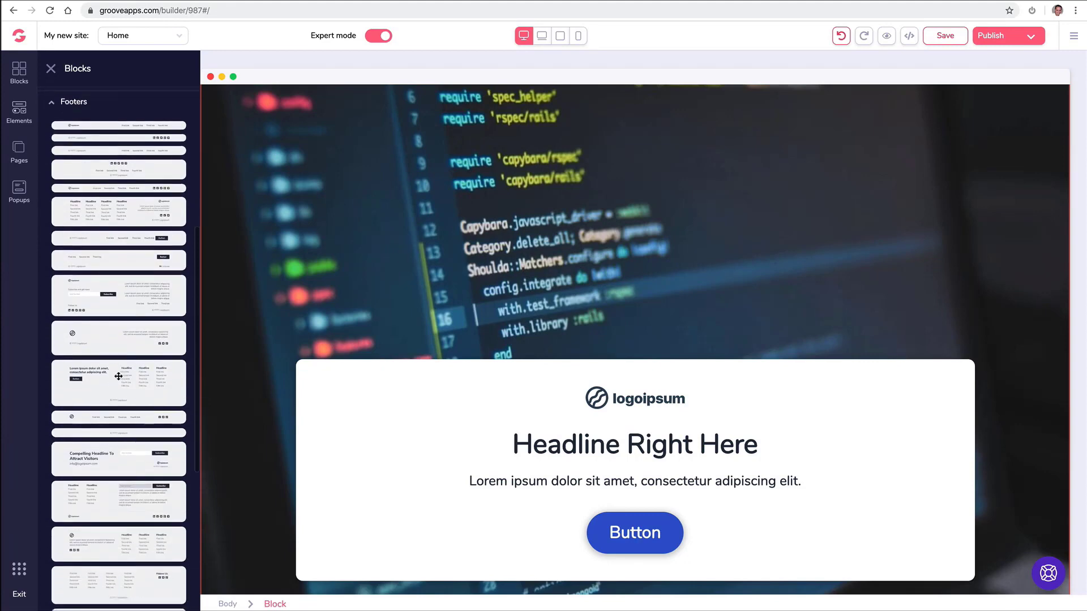
left_click_drag(136, 378, 384, 566)
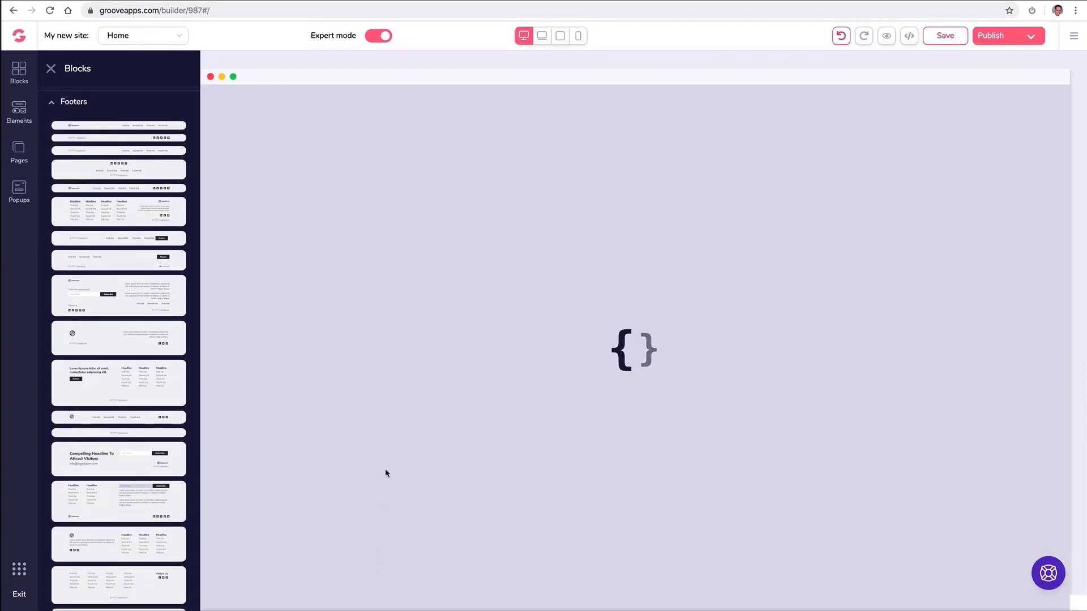
scroll(379, 400, "down", 2)
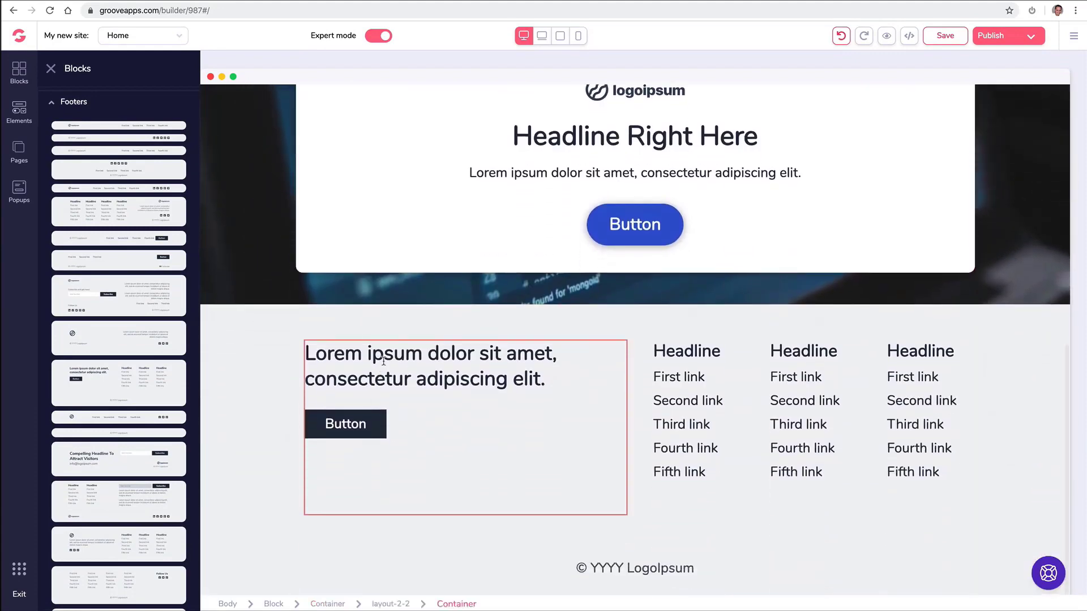
left_click(55, 103)
Add the blue Premium footer and delete the grey wireframe footer.
left_click(138, 103)
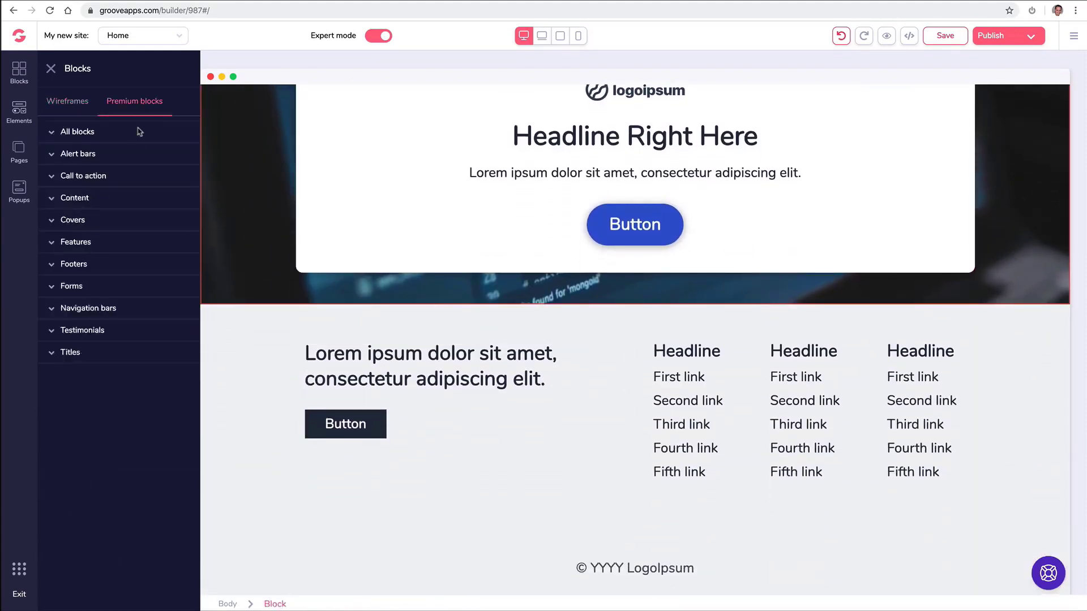
left_click(95, 245)
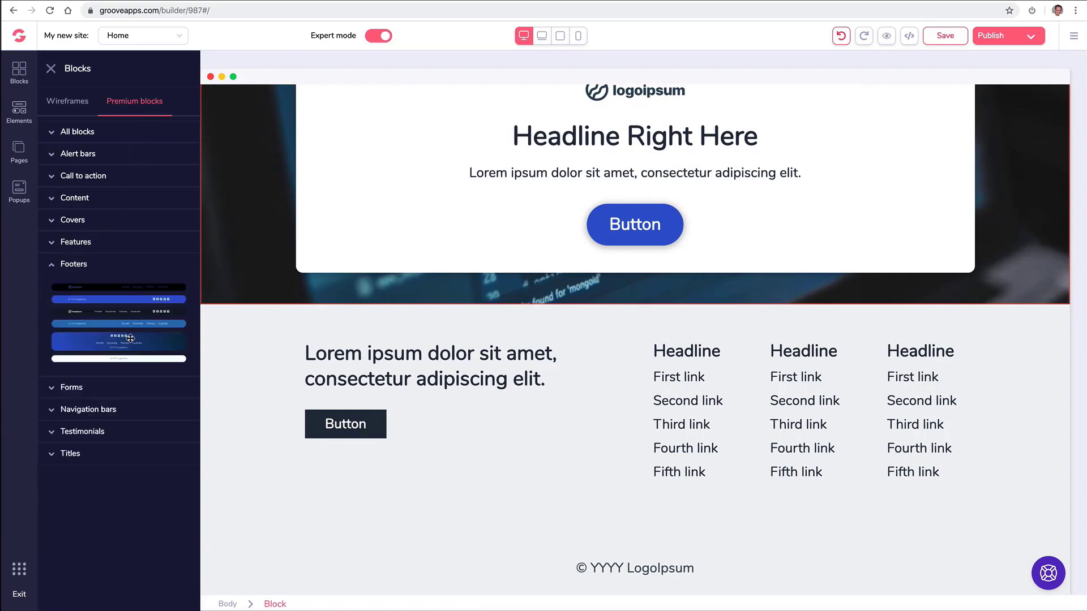
left_click_drag(129, 339, 497, 335)
scroll(436, 385, "down", 2)
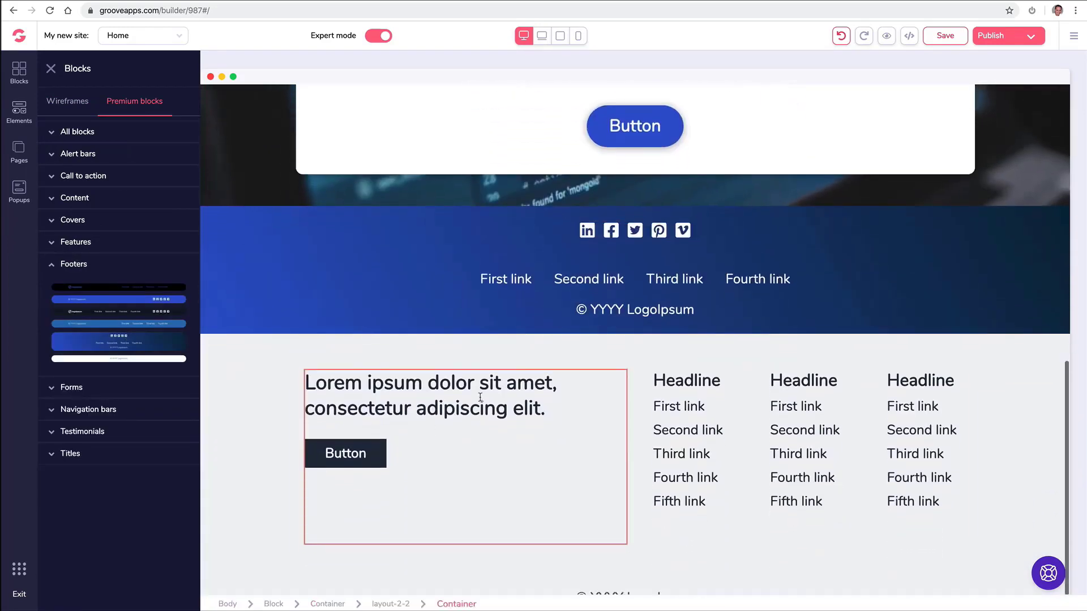
left_click(266, 367)
left_click(122, 316)
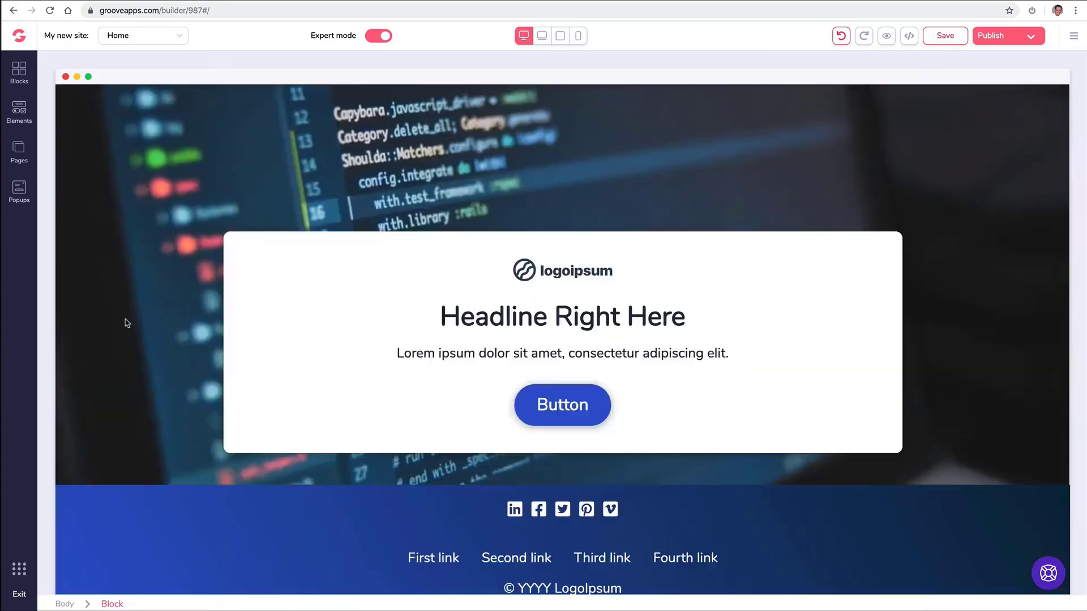
left_click(26, 80)
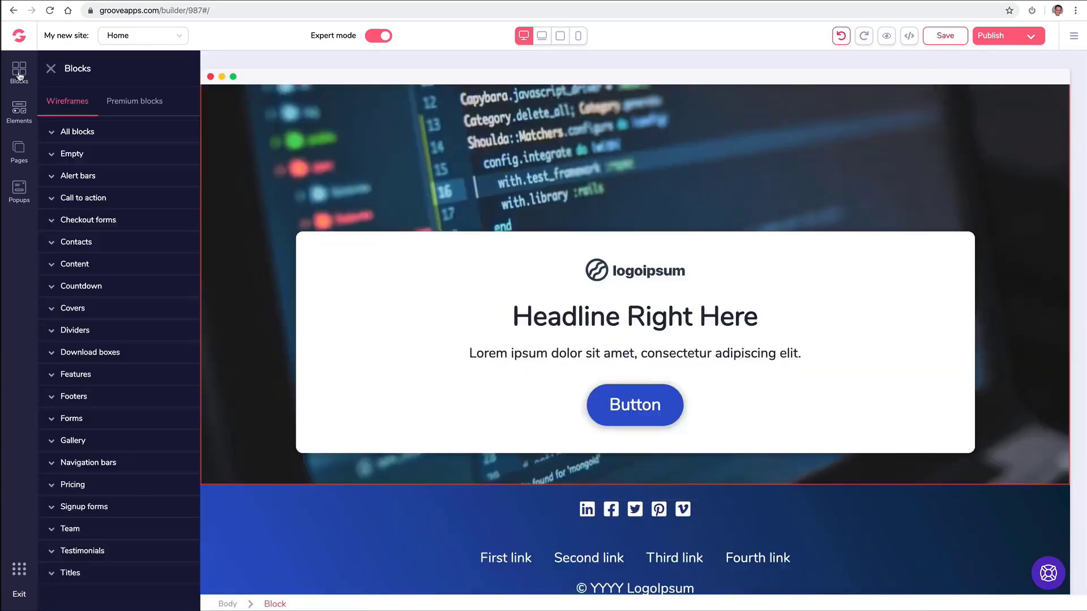
Add a call-to-action section below the hero and a Premium six-feature grid above it.
left_click(121, 201)
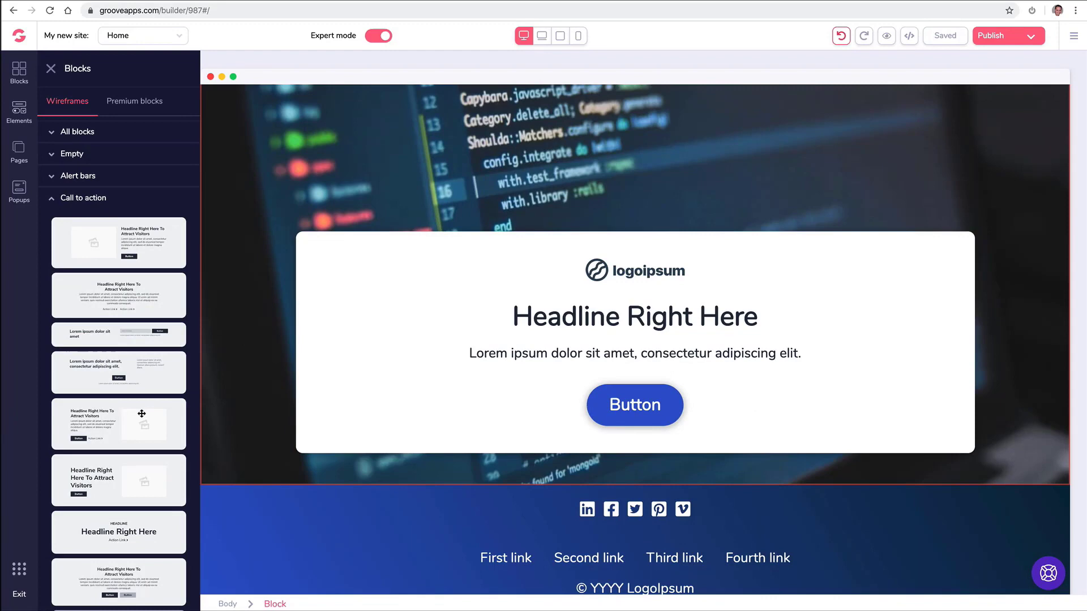
left_click_drag(143, 415, 510, 497)
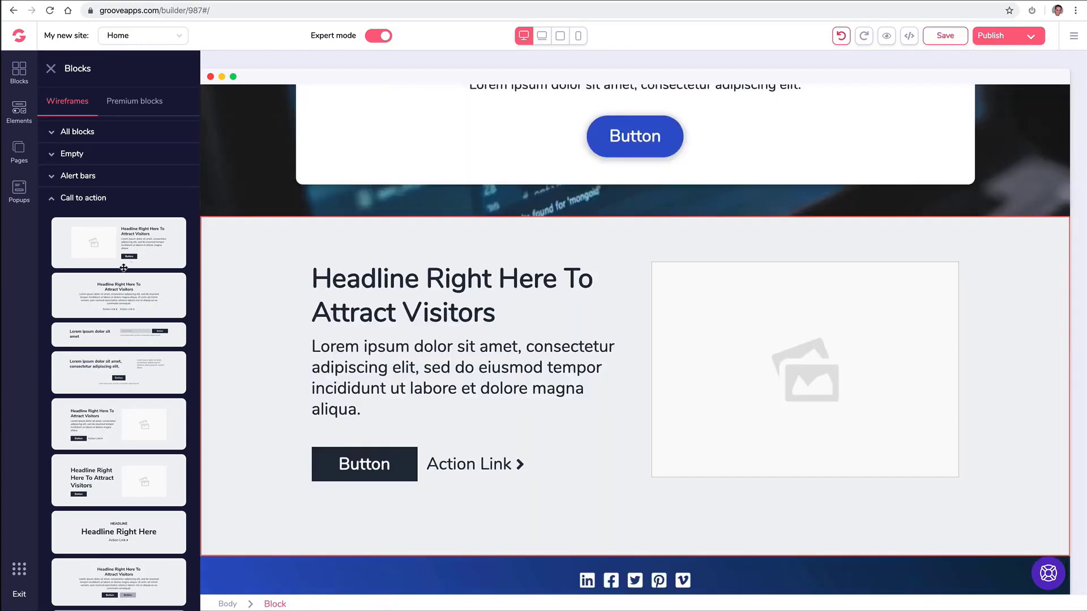
left_click_drag(209, 255, 422, 261)
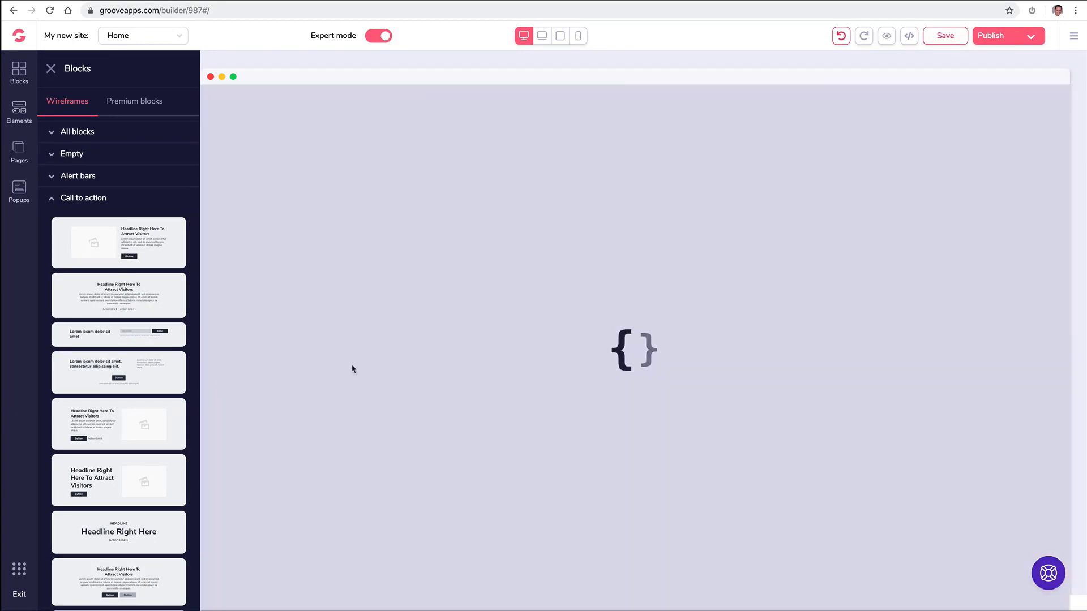
left_click(135, 100)
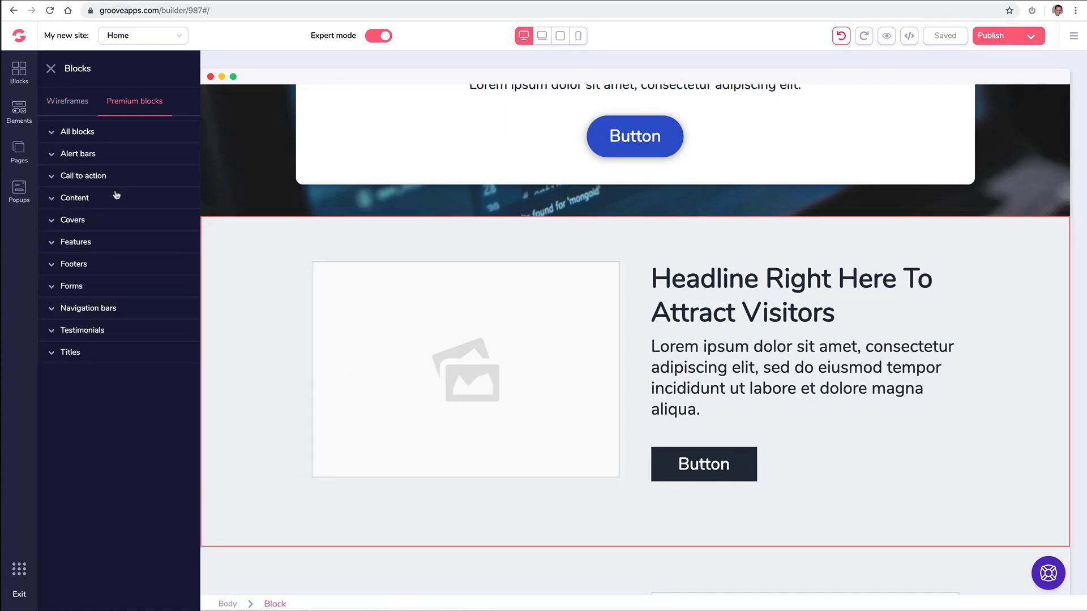
left_click(113, 243)
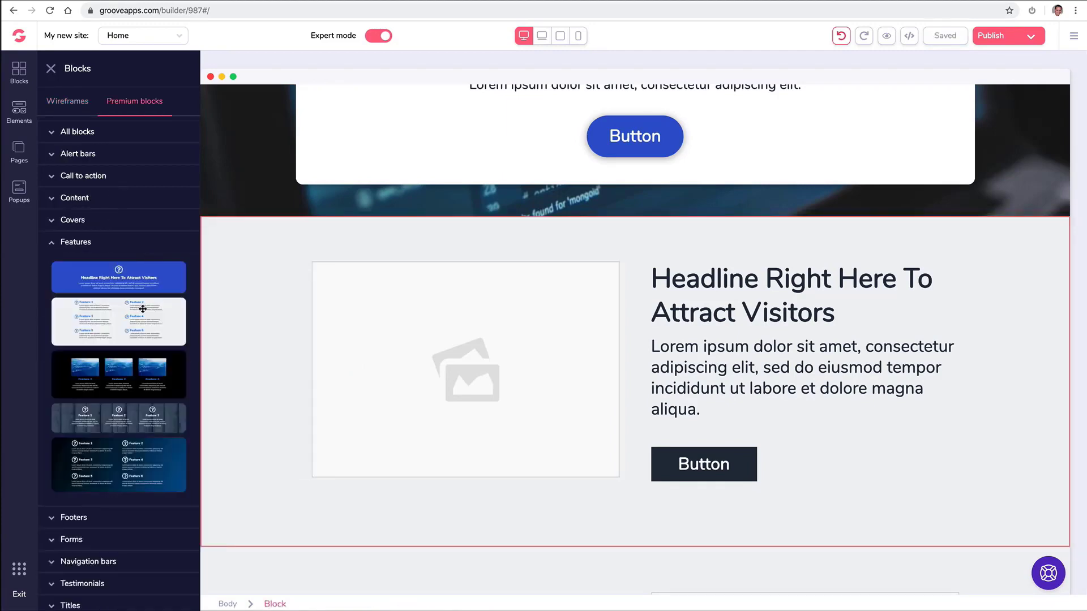
left_click_drag(143, 309, 623, 243)
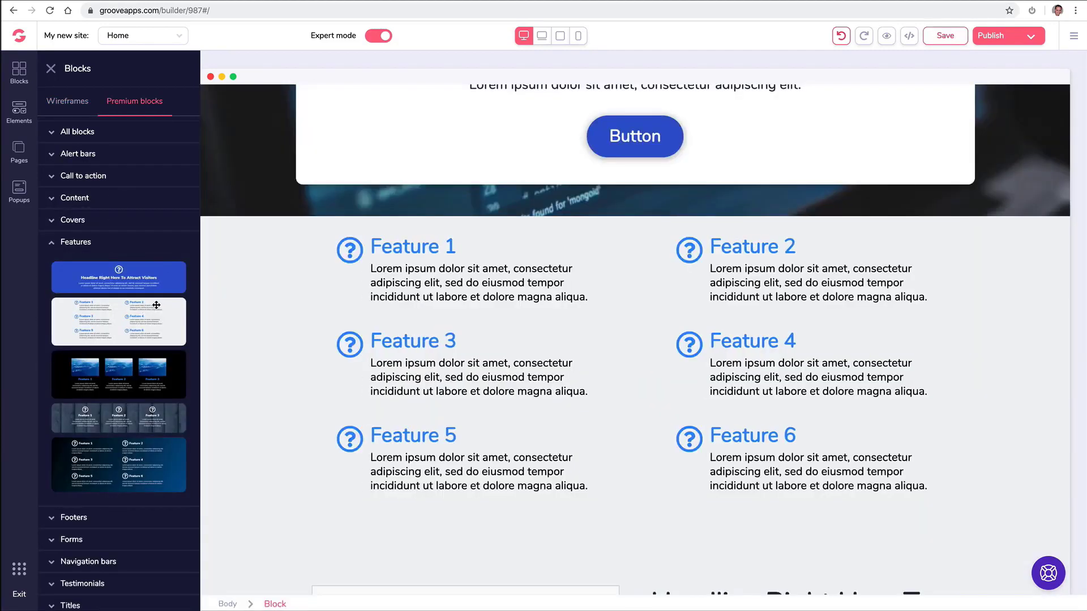
left_click(57, 246)
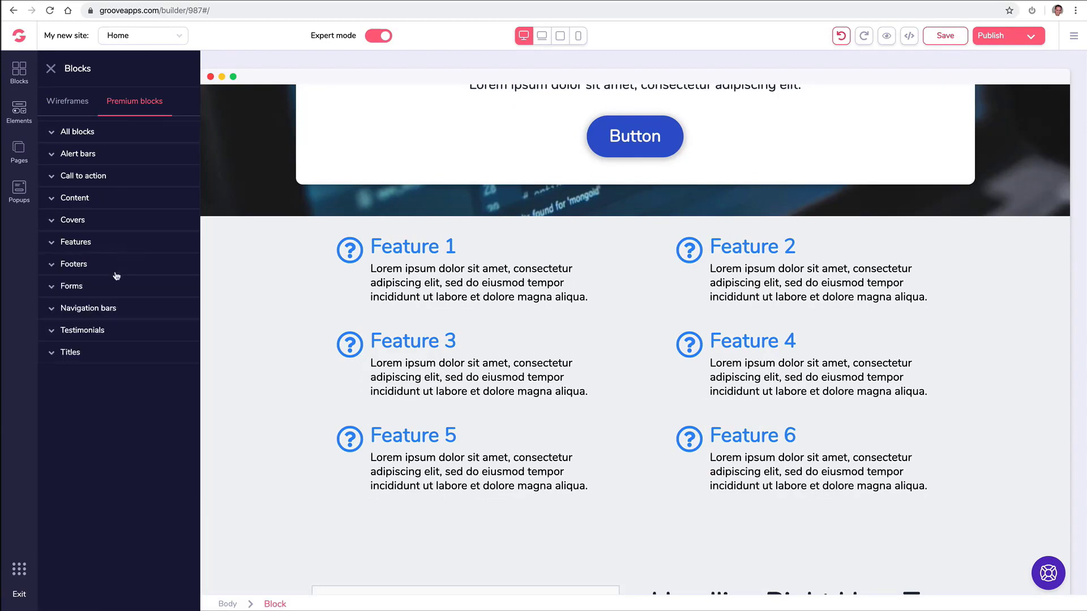
Add a three-column testimonial block above the features and drag in another testimonial.
left_click(79, 334)
scroll(146, 335, "down", 1)
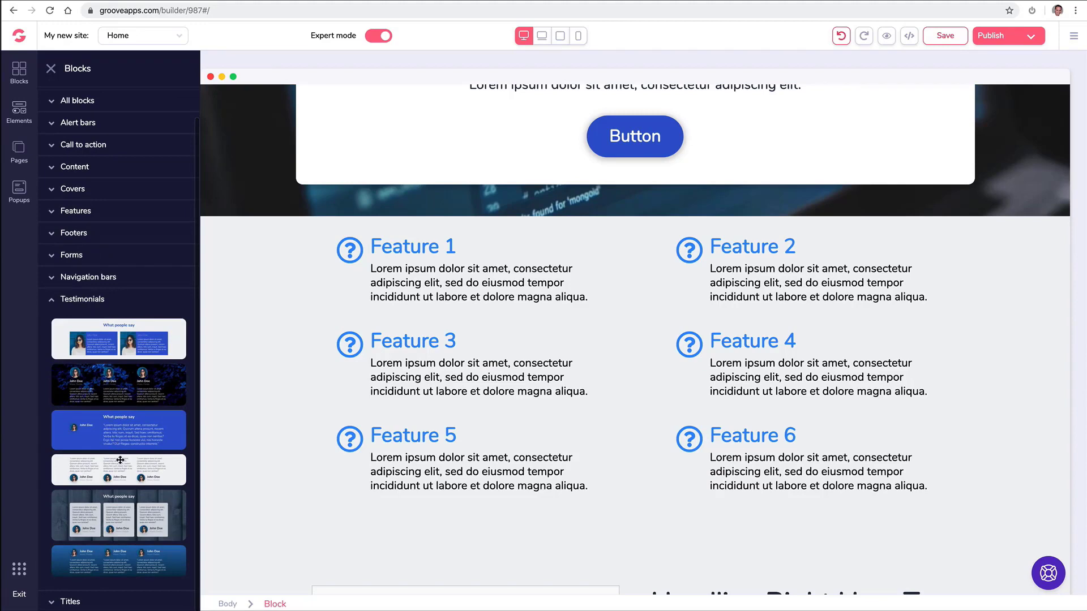
left_click_drag(120, 459, 608, 252)
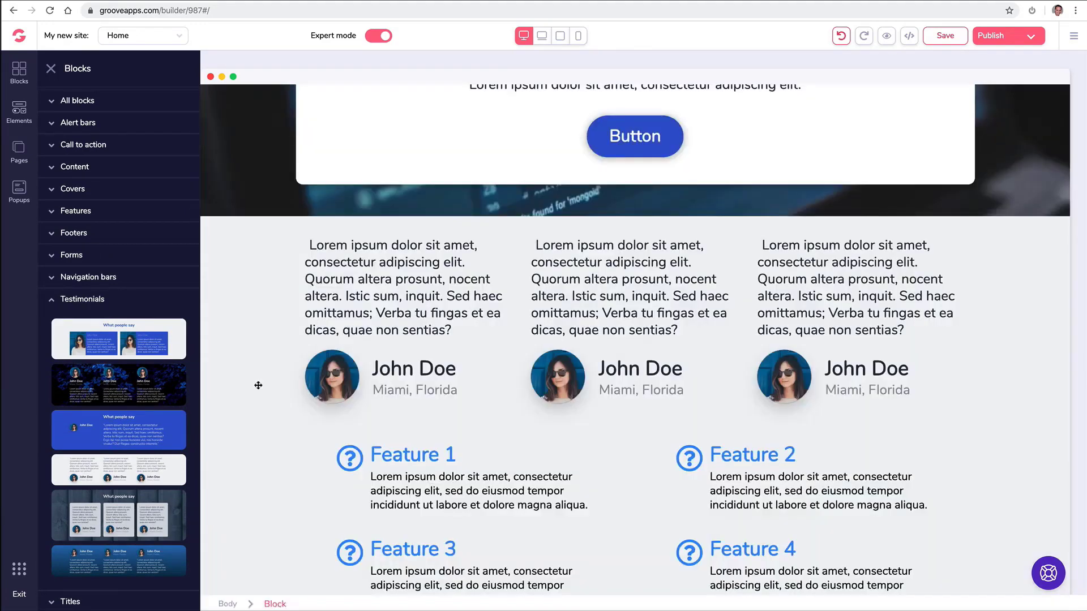
scroll(328, 391, "up", 2)
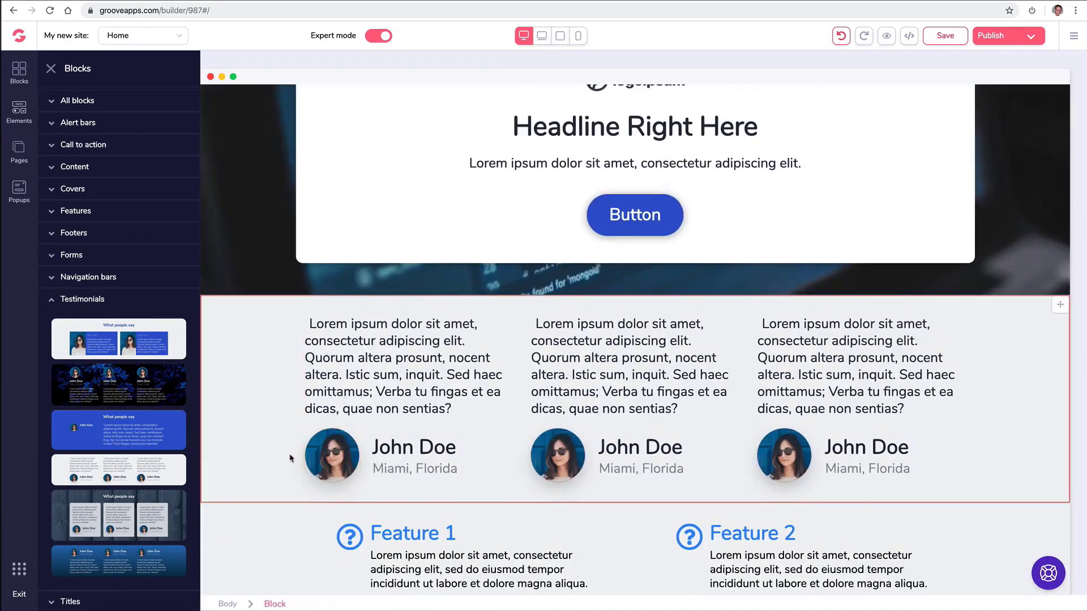
scroll(290, 459, "down", 2)
left_click_drag(142, 438, 469, 439)
Place the blue What people say testimonial and add a map-and-form contact section below the hero.
left_click(82, 102)
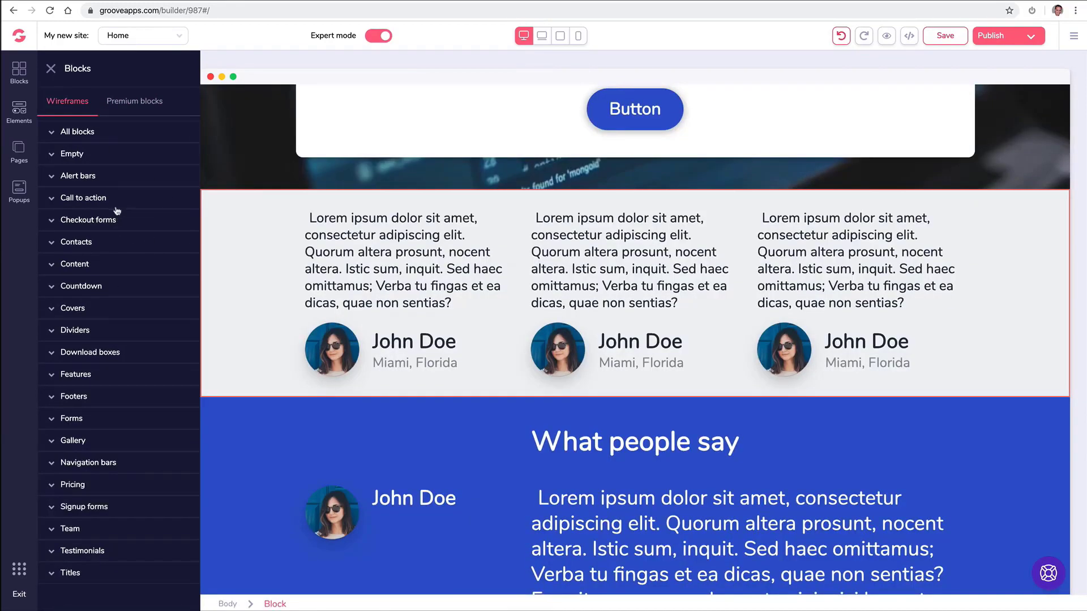
left_click(103, 245)
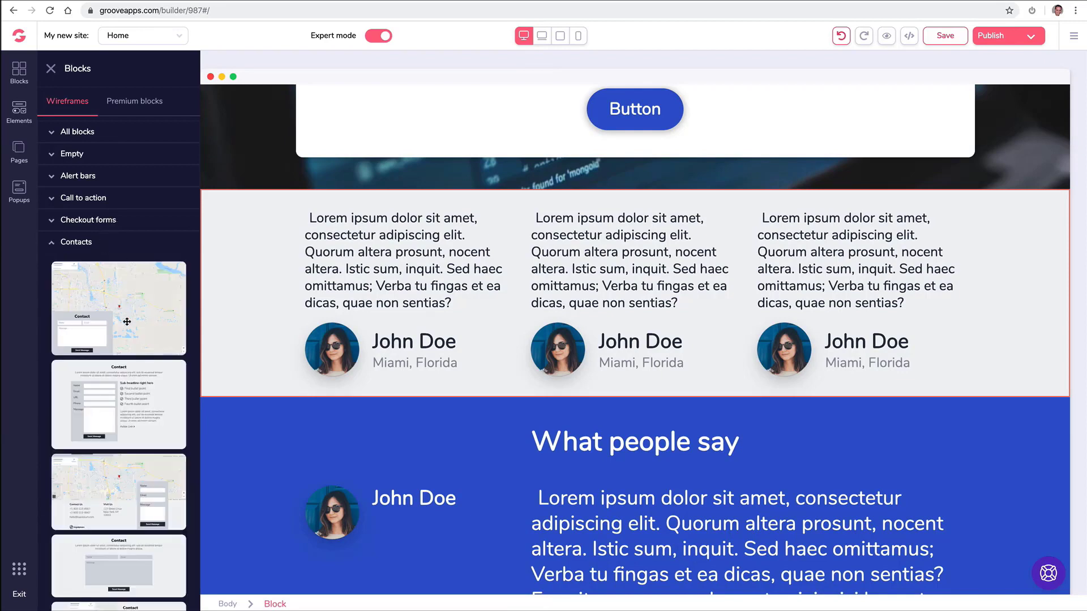
scroll(146, 378, "down", 2)
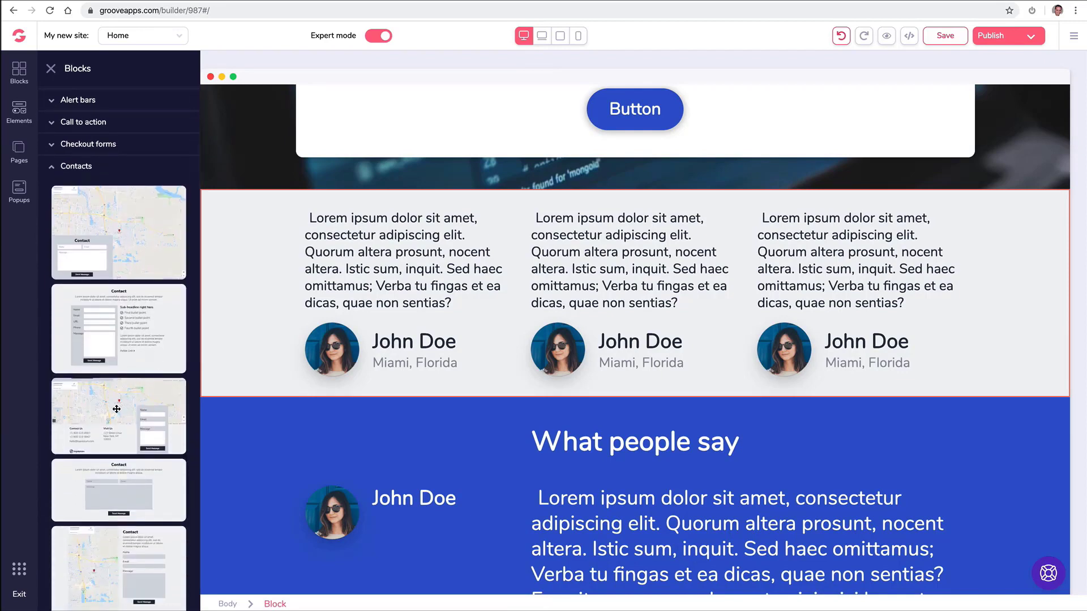
left_click_drag(116, 406, 487, 255)
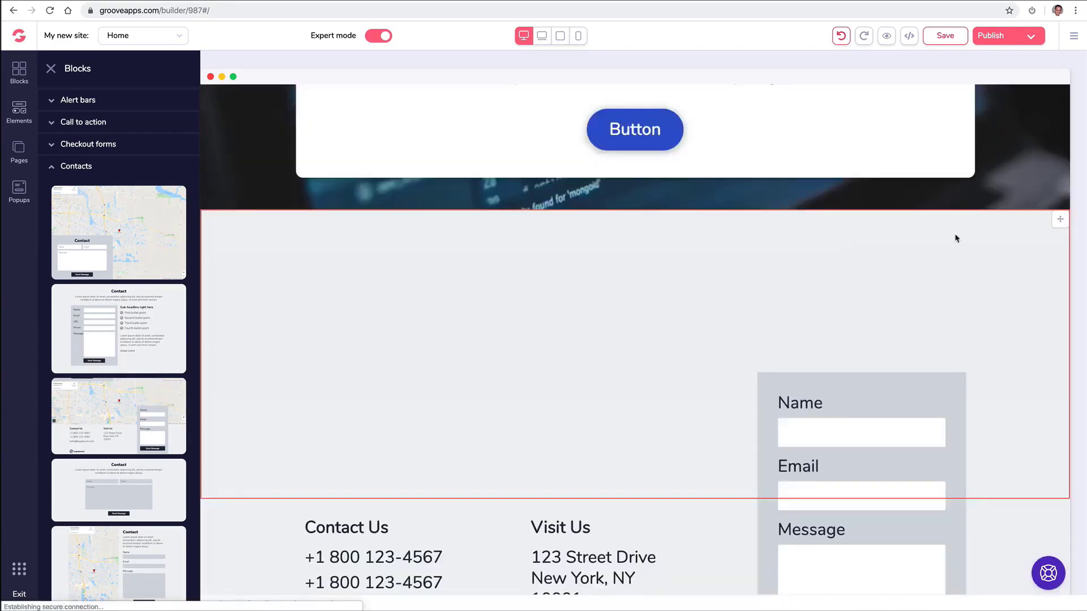
Reposition the What people say testimonial block above the feature grid.
scroll(693, 317, "down", 5)
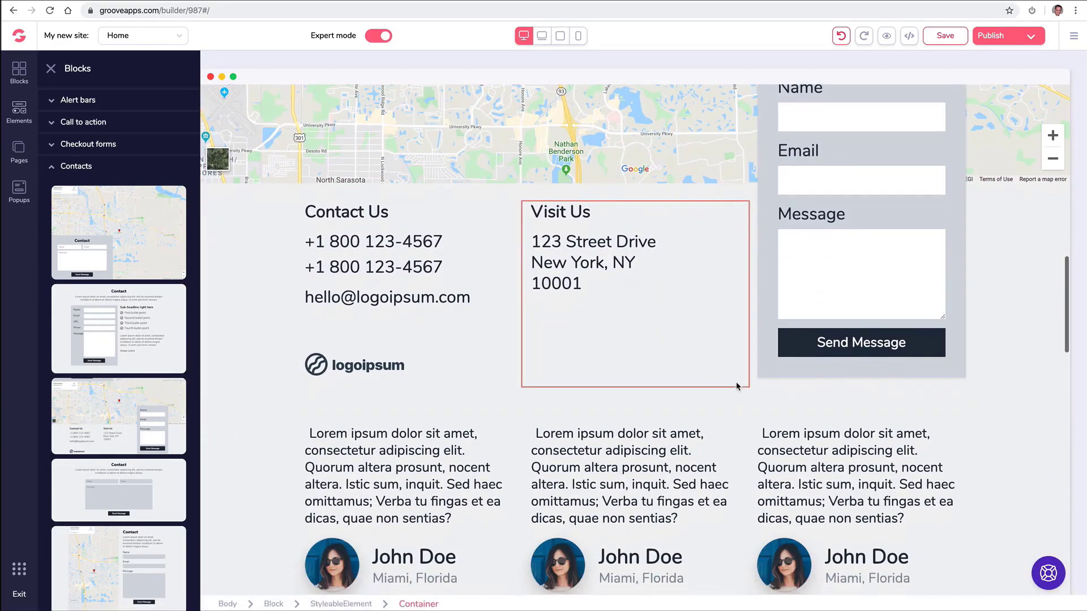
scroll(738, 387, "up", 2)
scroll(738, 382, "down", 8)
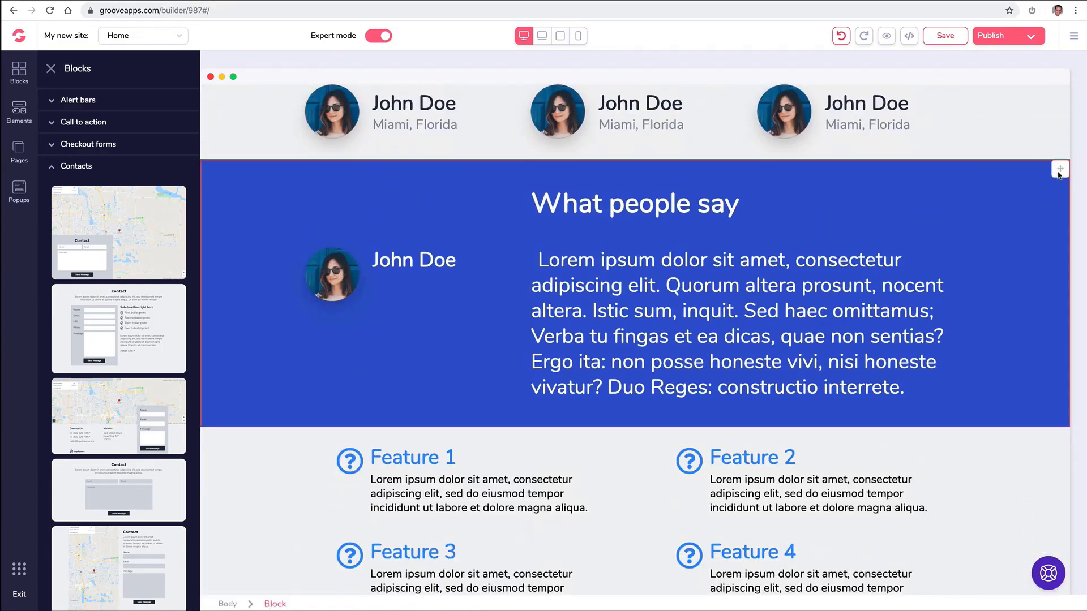
left_click_drag(1060, 172, 41, 242)
left_click(20, 70)
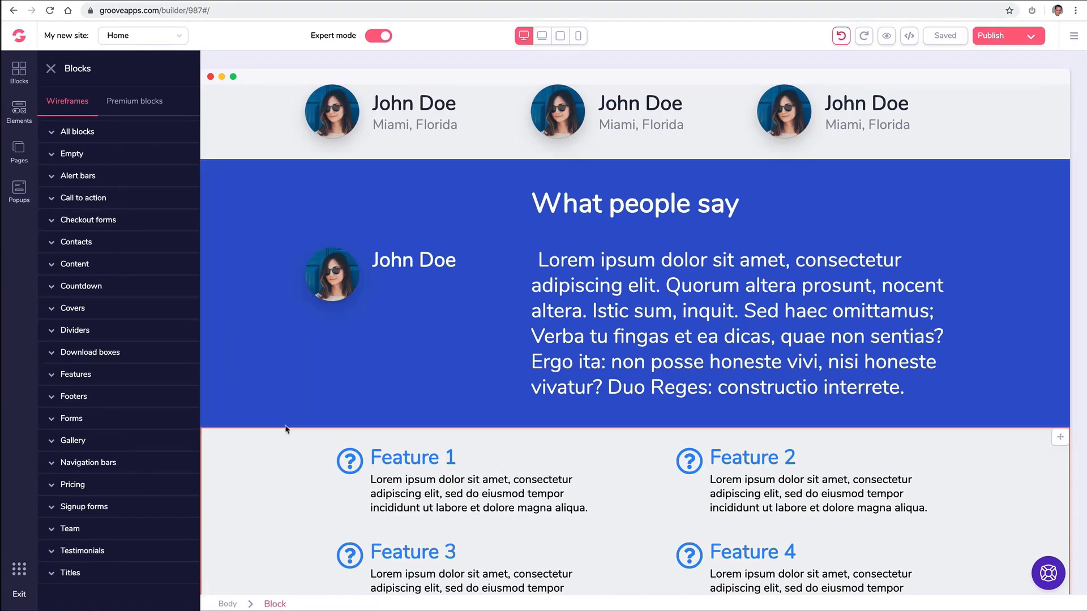
scroll(287, 430, "down", 14)
Add a three-tier pricing table ($27, $47, $97) with a countdown block above it.
scroll(292, 431, "down", 3)
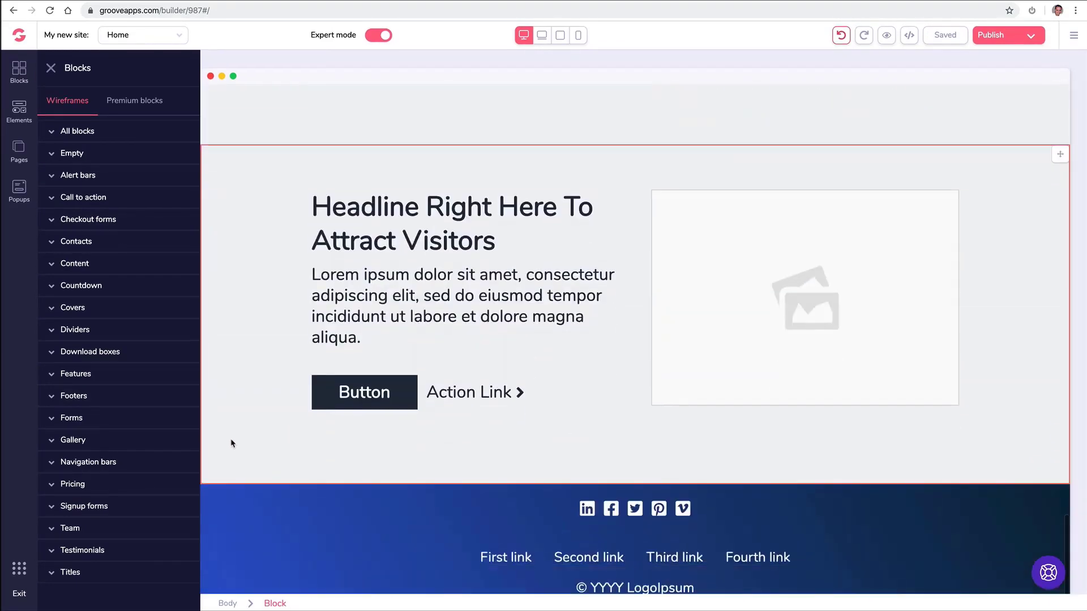
left_click(101, 490)
scroll(136, 408, "down", 10)
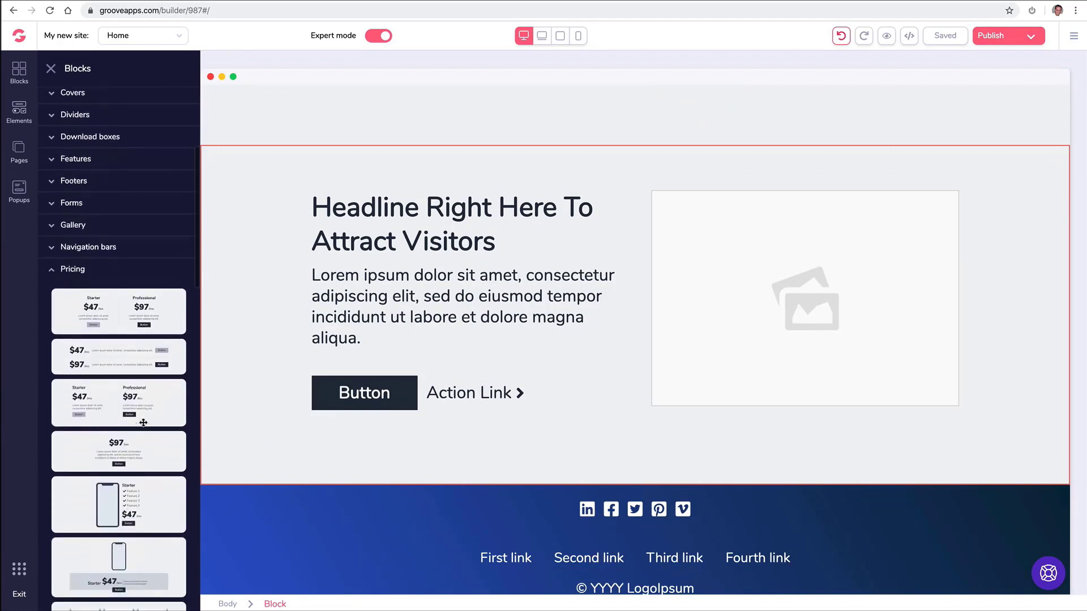
scroll(142, 409, "down", 4)
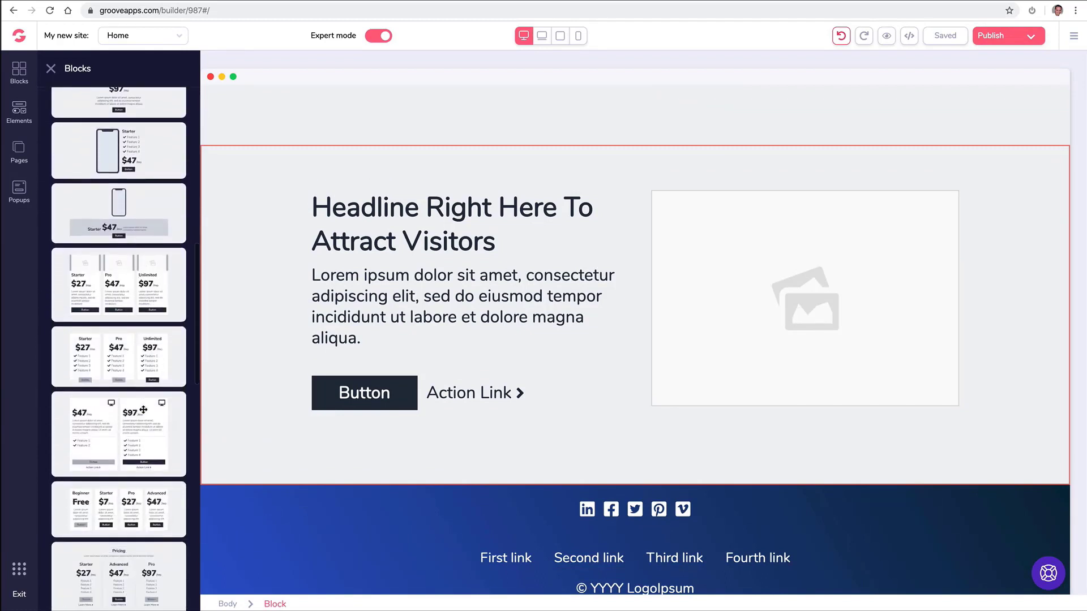
left_click_drag(126, 358, 570, 200)
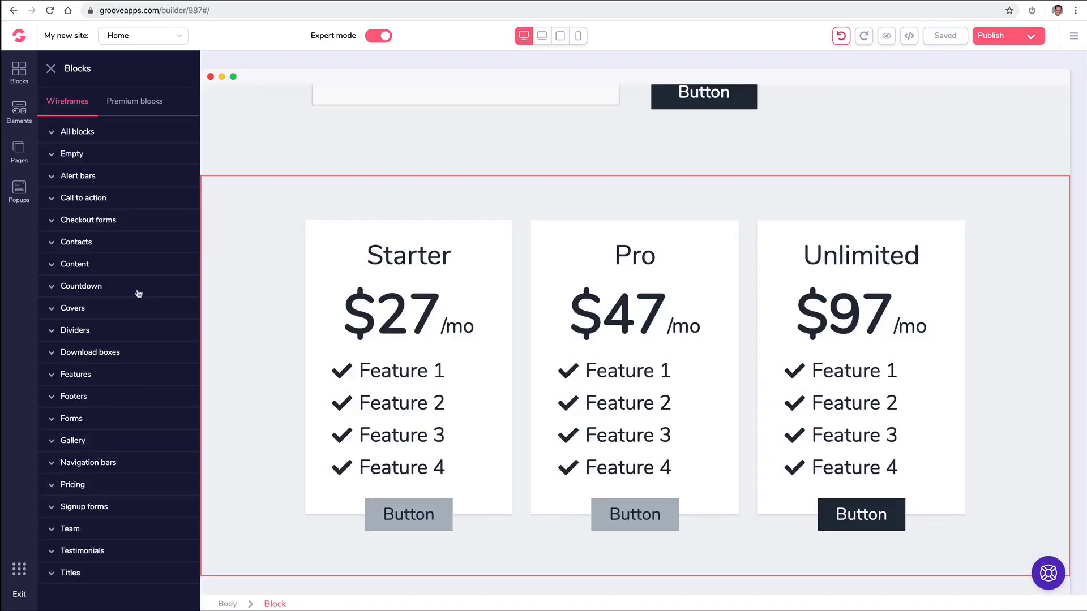
left_click(111, 286)
scroll(126, 293, "down", 3)
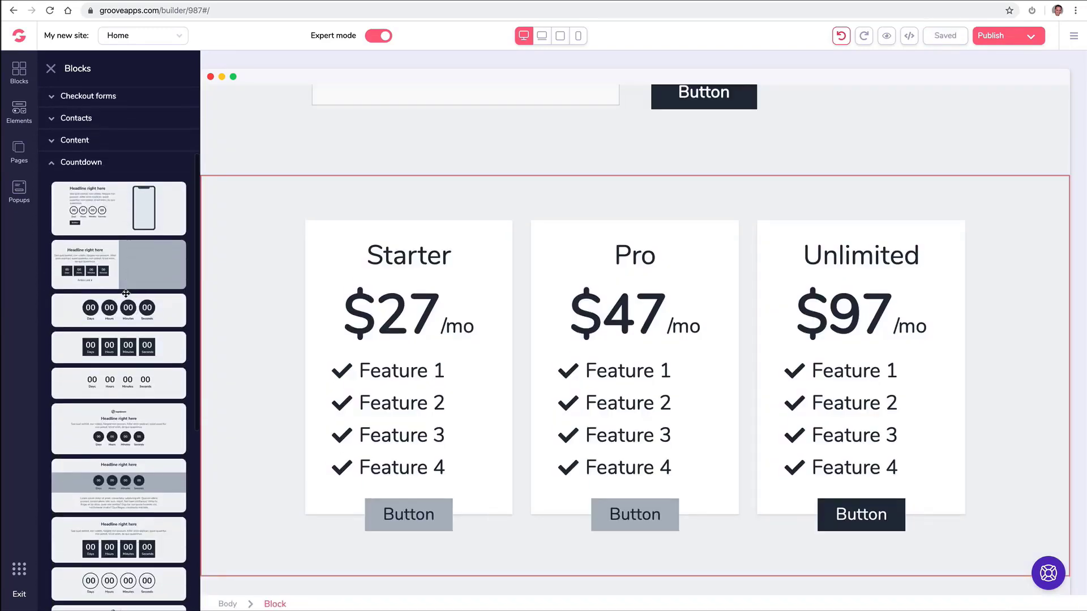
left_click_drag(125, 293, 512, 236)
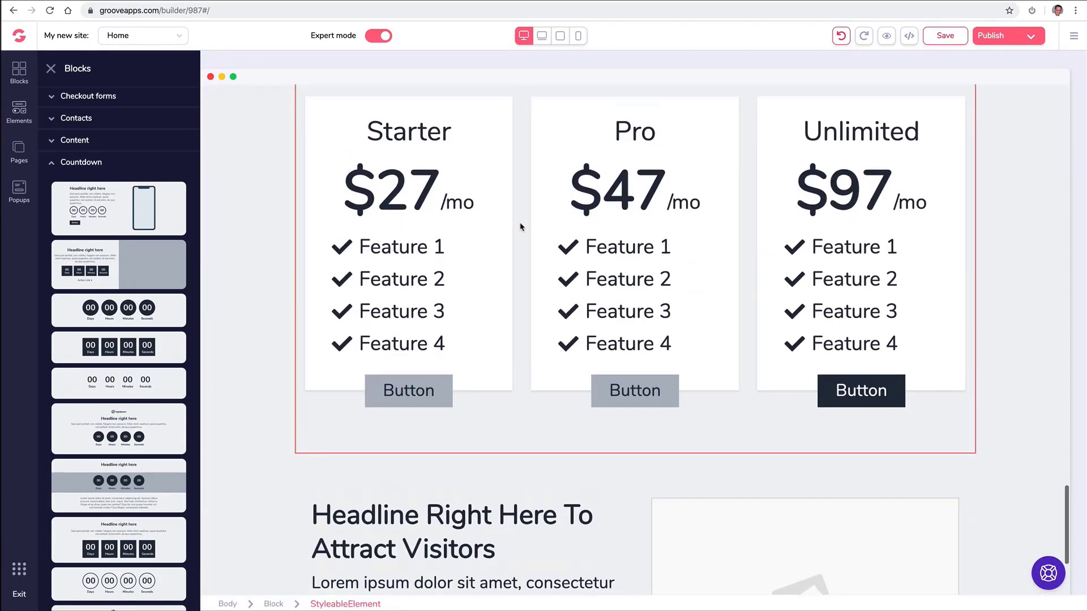
Drop a Forms block below the countdown and a Team block further down.
left_click(104, 418)
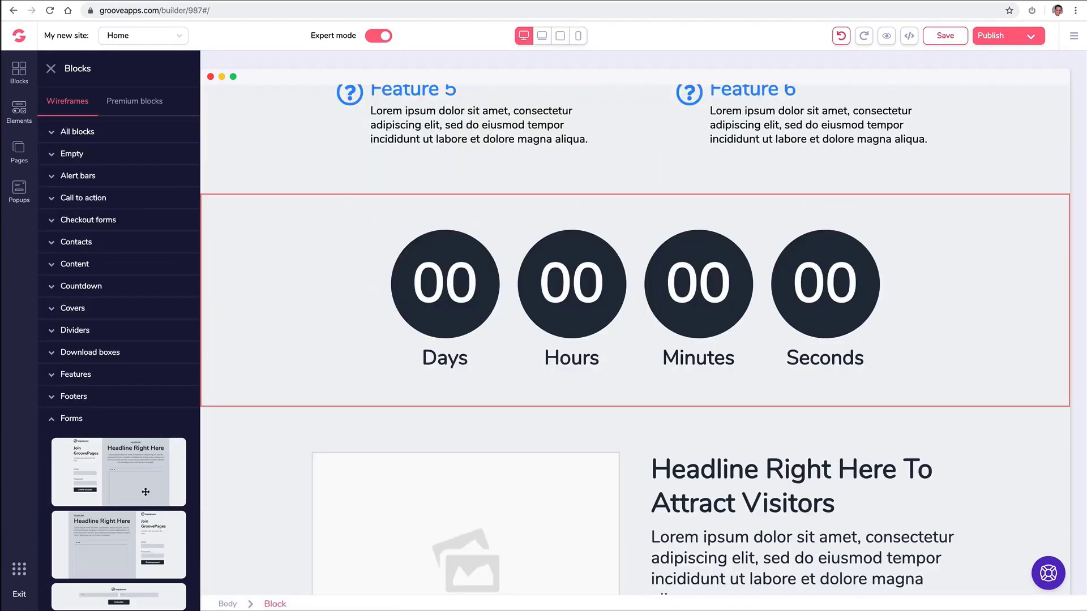
scroll(145, 492, "down", 5)
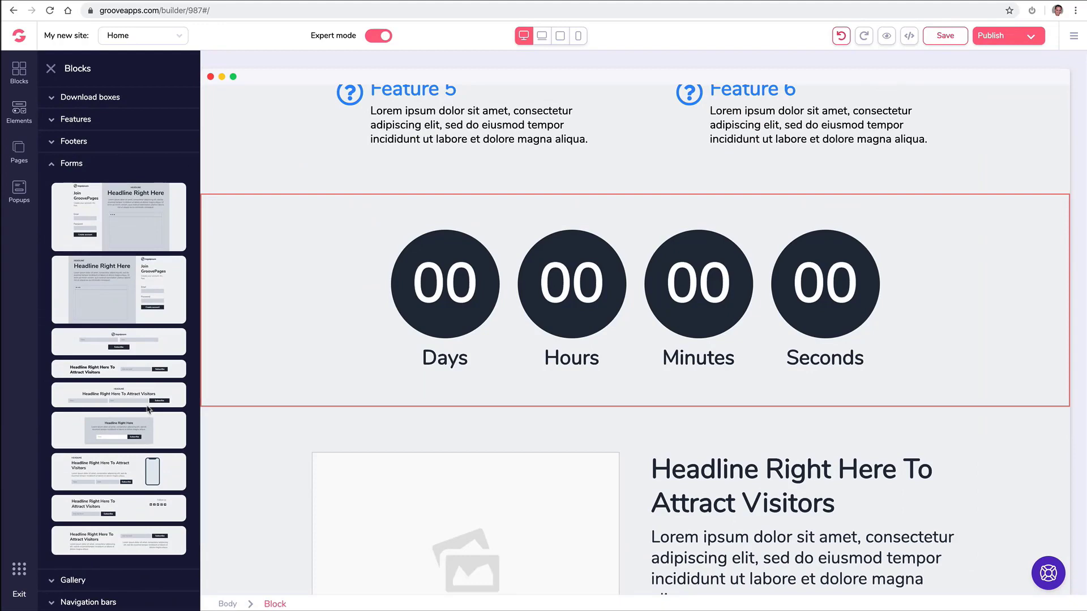
left_click_drag(155, 371, 651, 416)
scroll(377, 342, "down", 5)
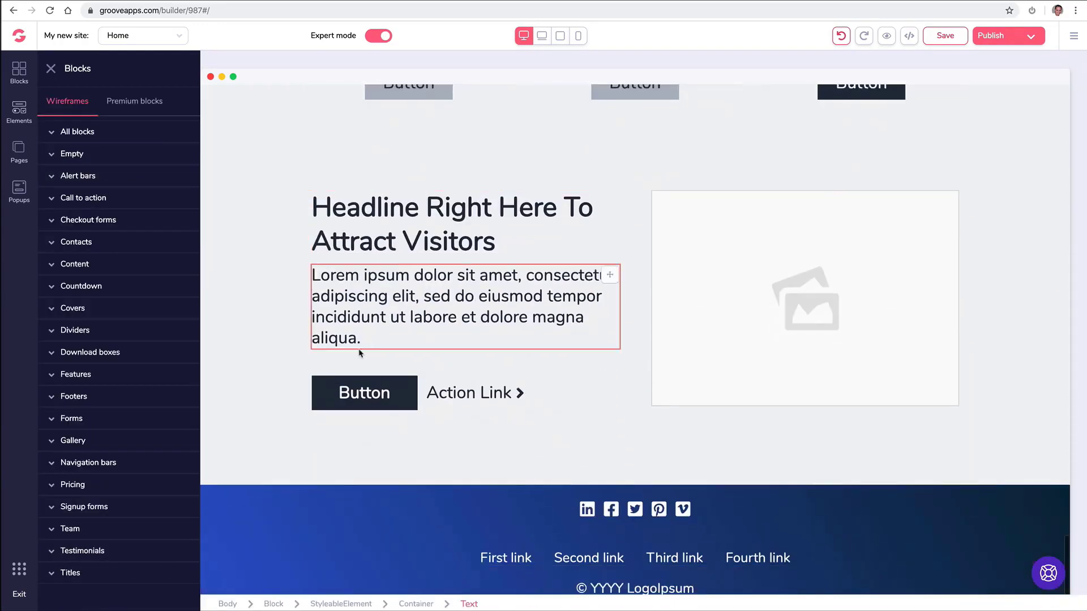
left_click(69, 529)
scroll(101, 500, "down", 4)
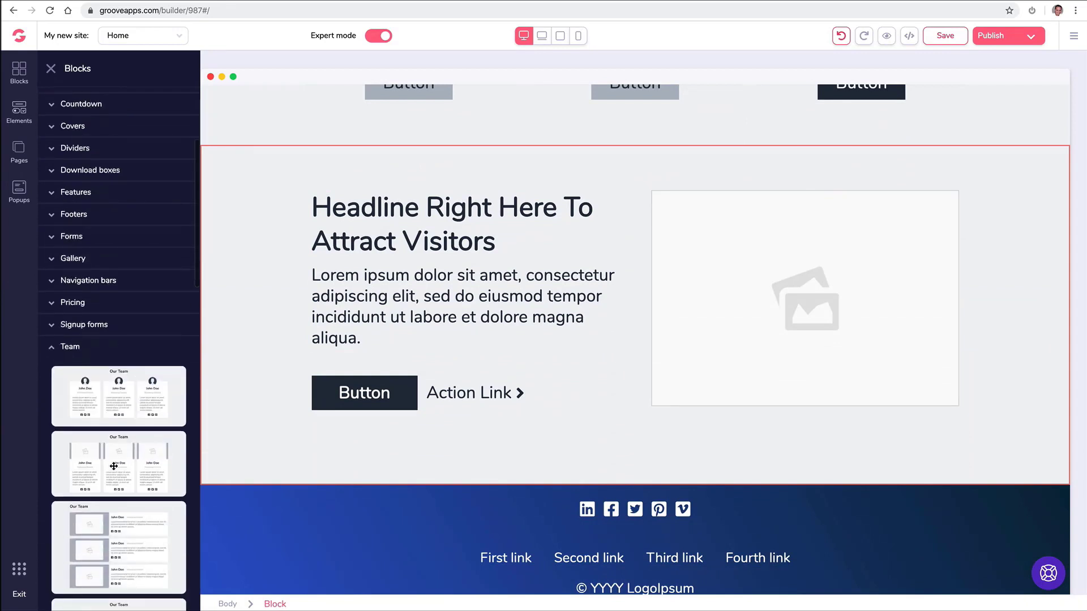
left_click_drag(126, 398, 599, 524)
Scroll the home page up to the top and back down to the map section.
scroll(941, 289, "up", 15)
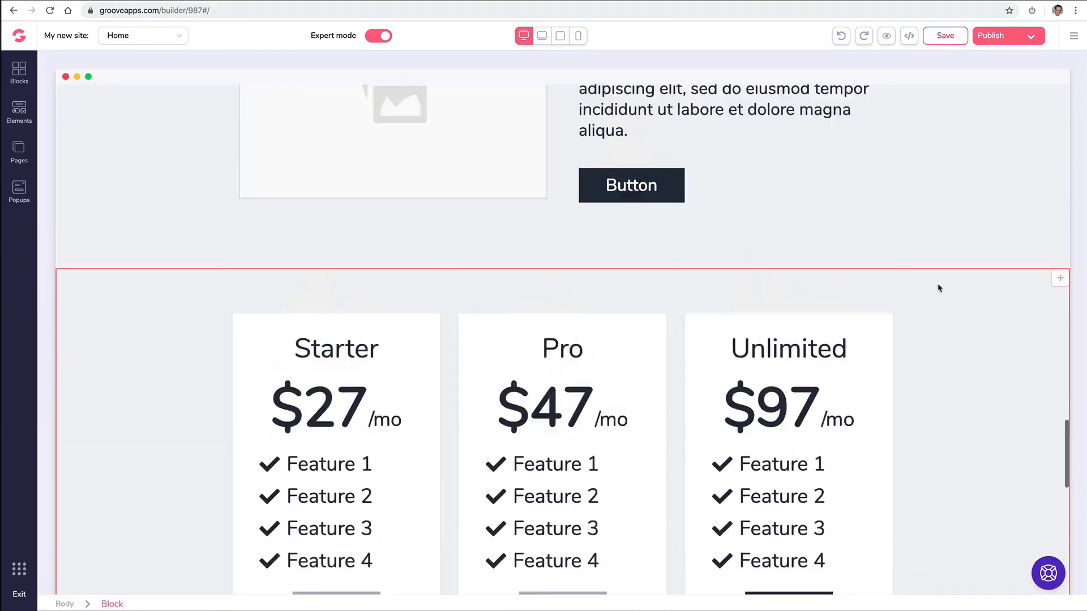
scroll(900, 277, "up", 20)
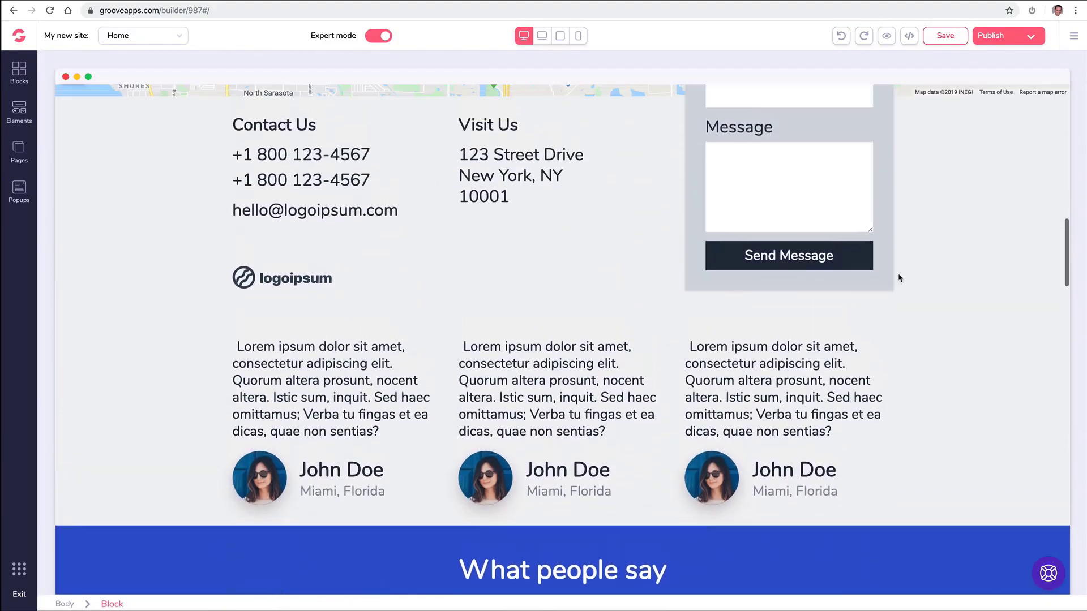
scroll(900, 277, "up", 8)
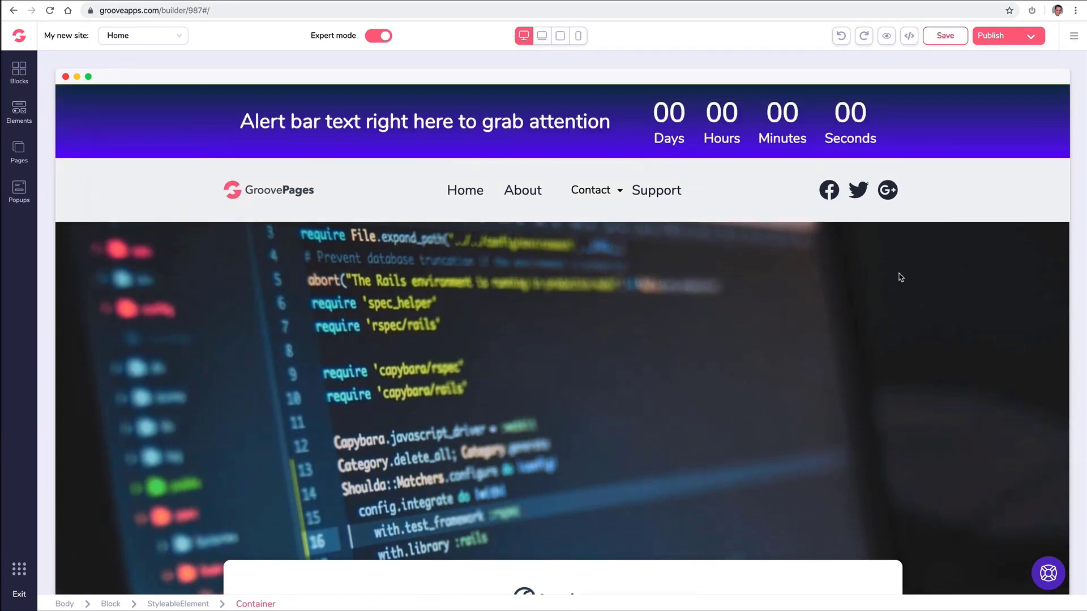
scroll(461, 187, "down", 10)
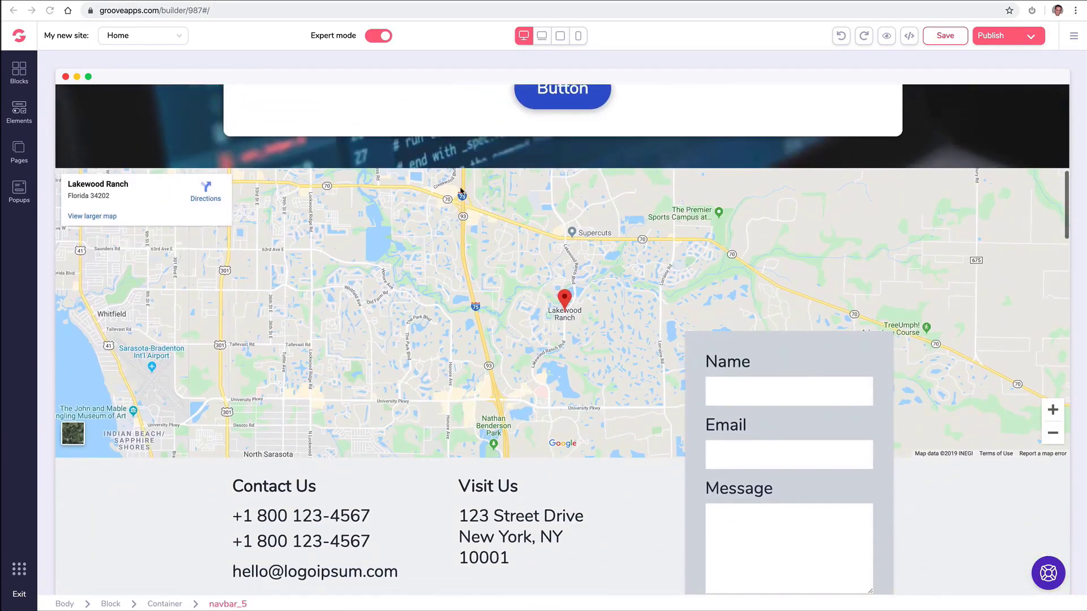
Replace the map's Groove Nation location with a new San Diego street address and apply it.
left_click(437, 229)
double_click(184, 230)
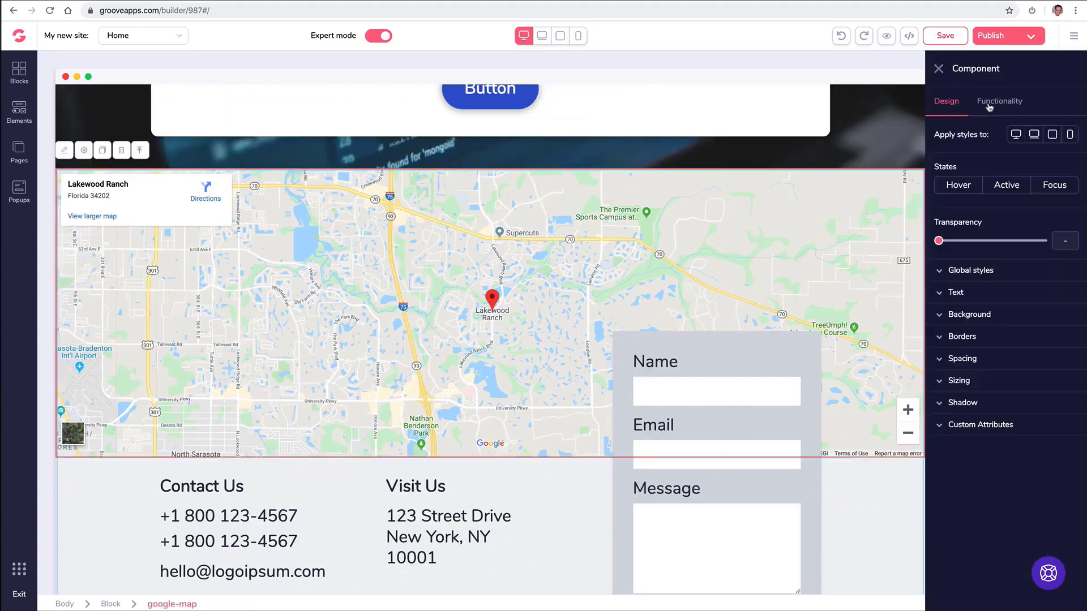
left_click(1000, 104)
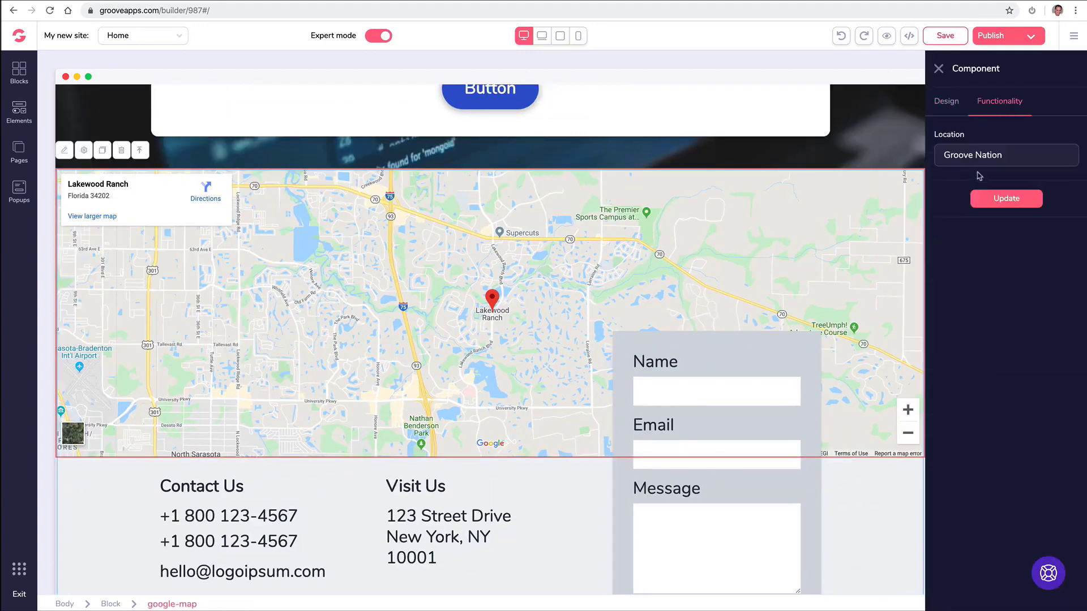
triple_click(970, 156)
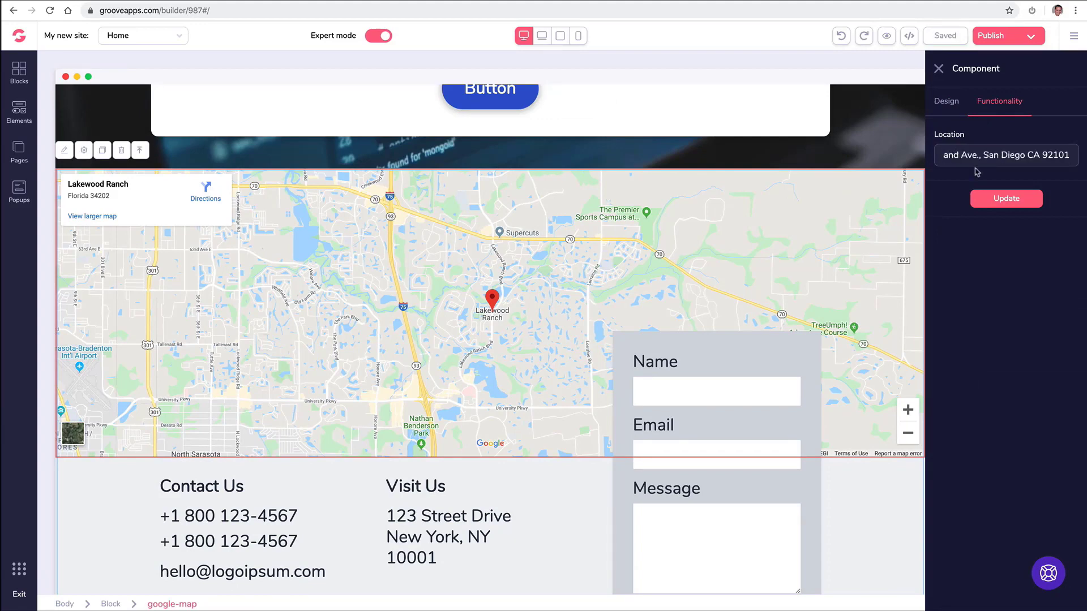
left_click(1000, 200)
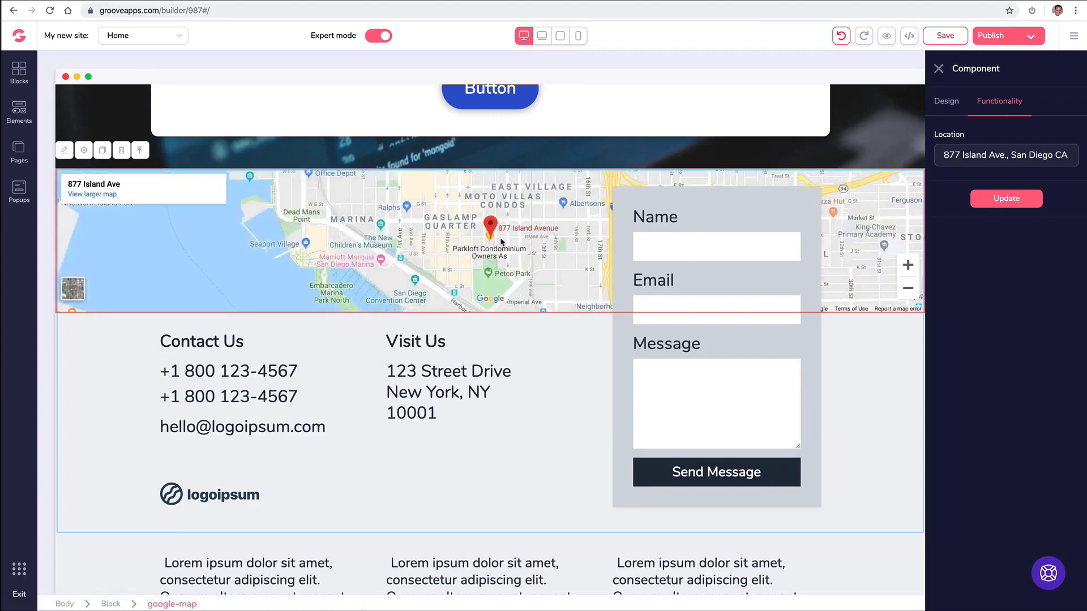
left_click(939, 68)
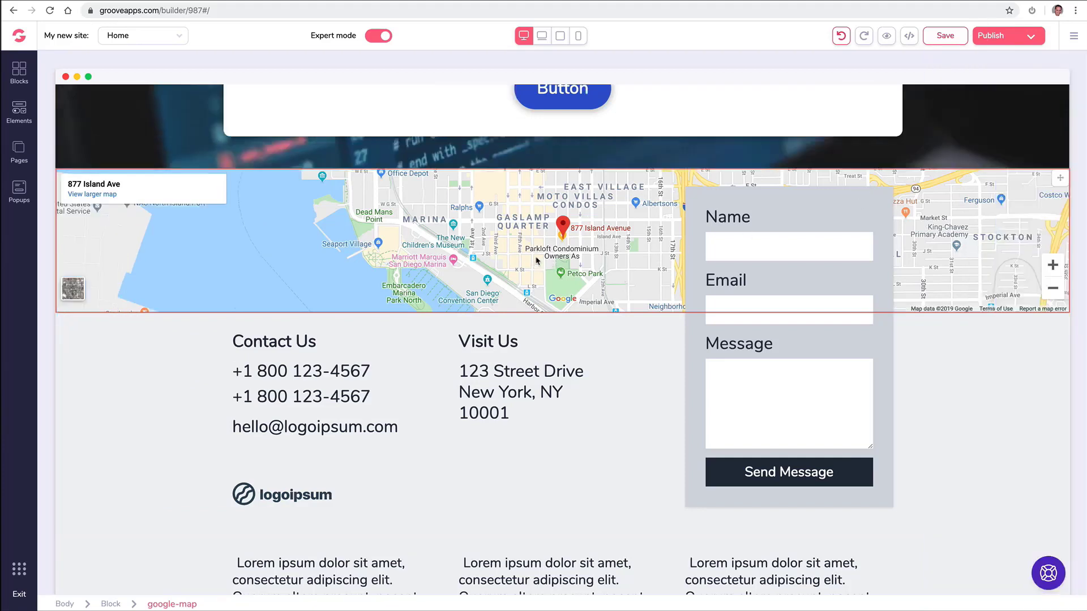
Give the three-card testimonial row a white background after briefly trying two blues.
scroll(523, 276, "down", 10)
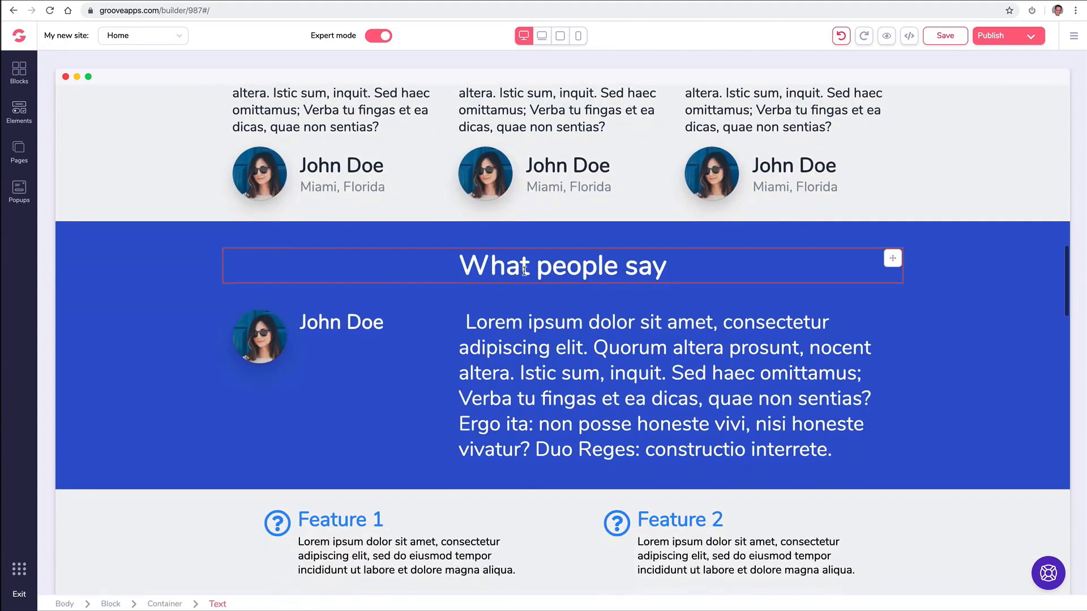
scroll(525, 275, "up", 3)
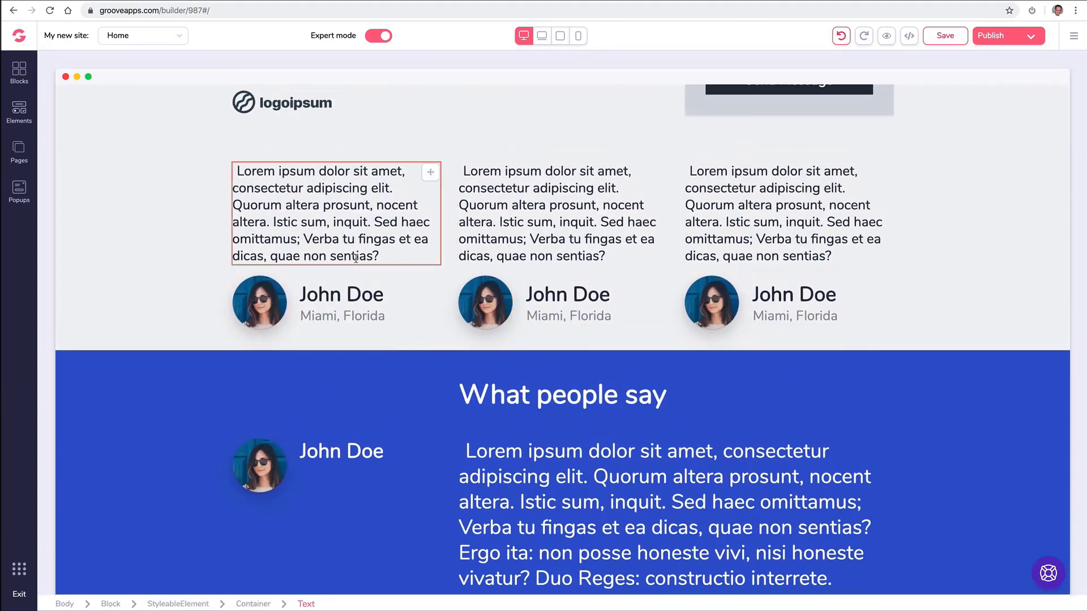
scroll(215, 294, "down", 2)
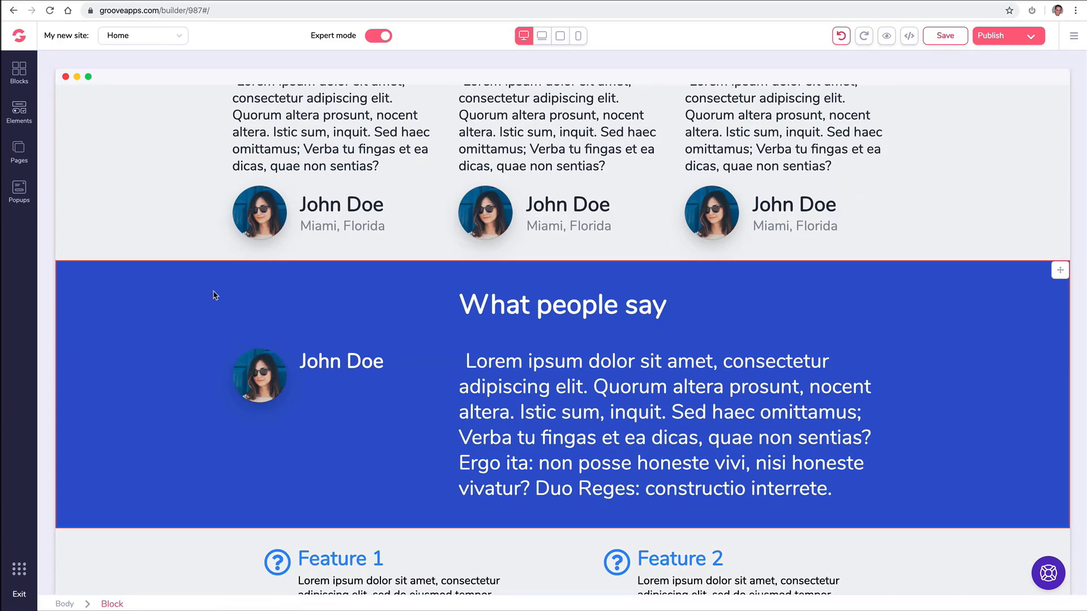
scroll(214, 295, "up", 3)
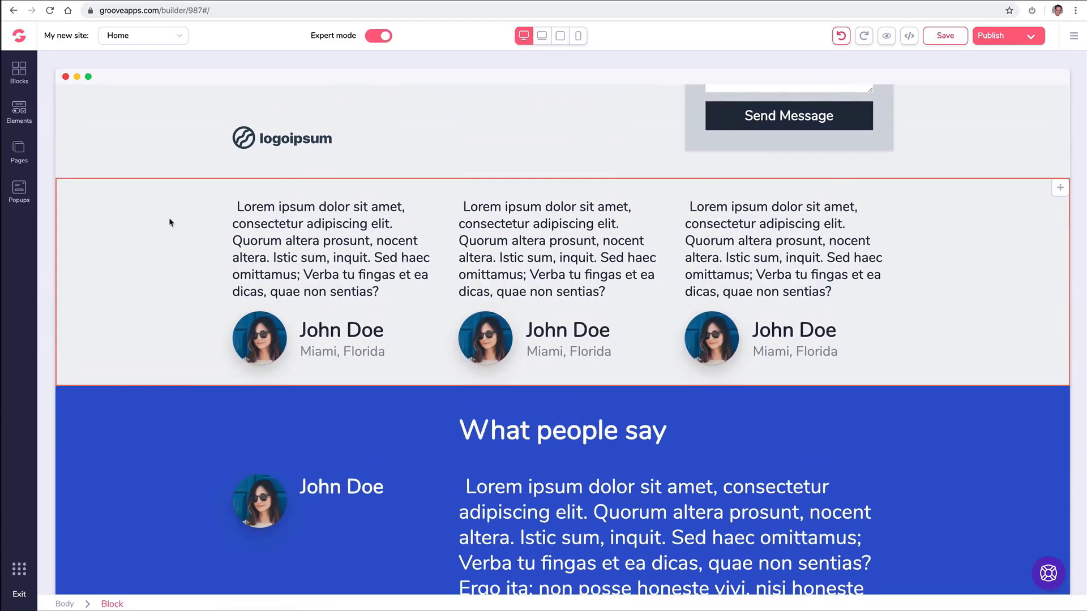
left_click(192, 210)
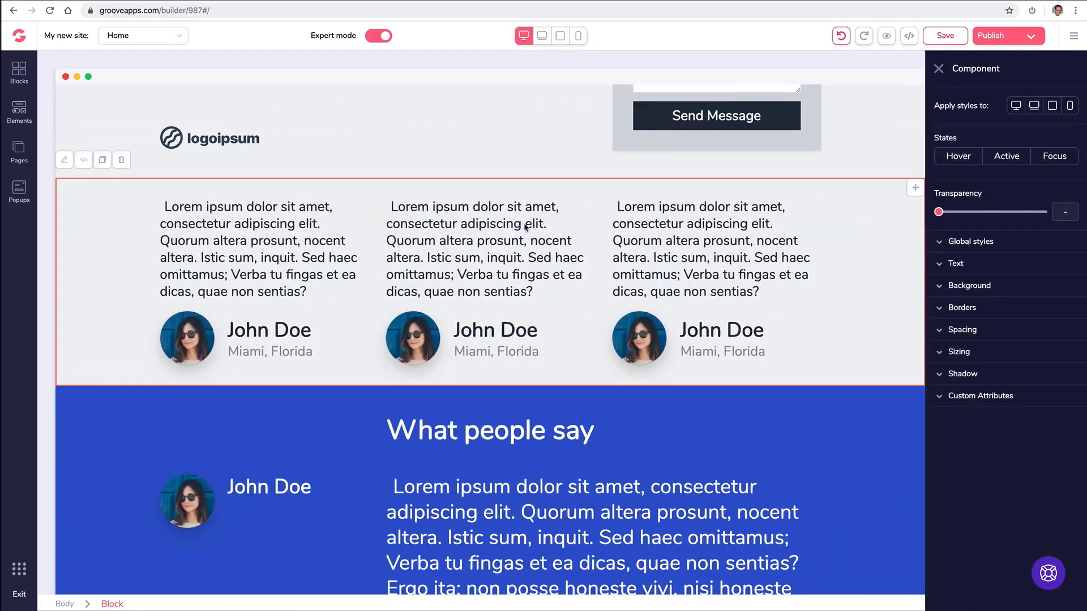
left_click(940, 287)
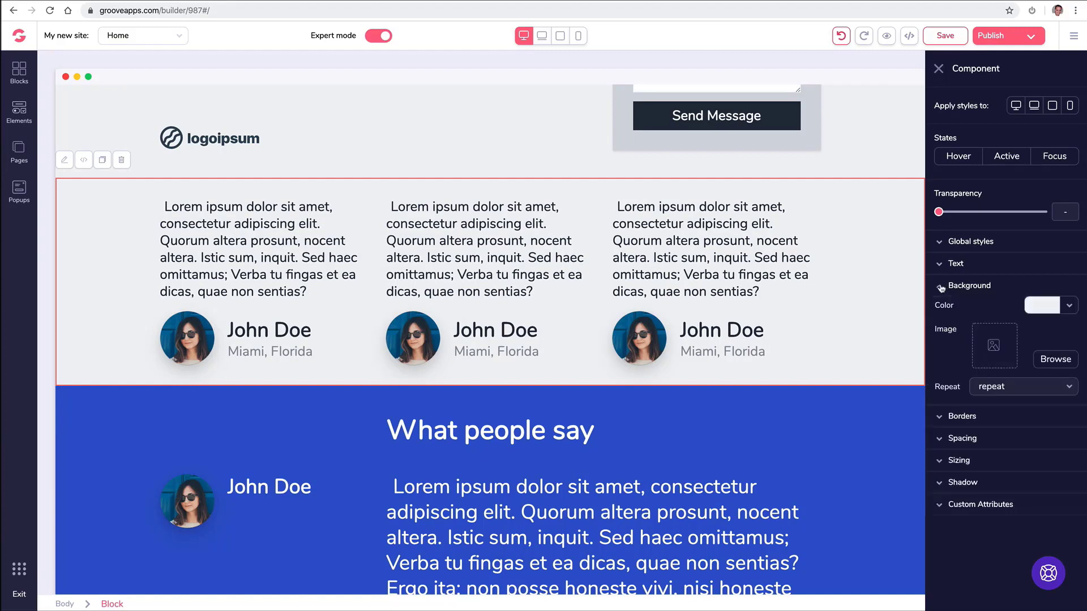
left_click(1069, 306)
left_click(998, 378)
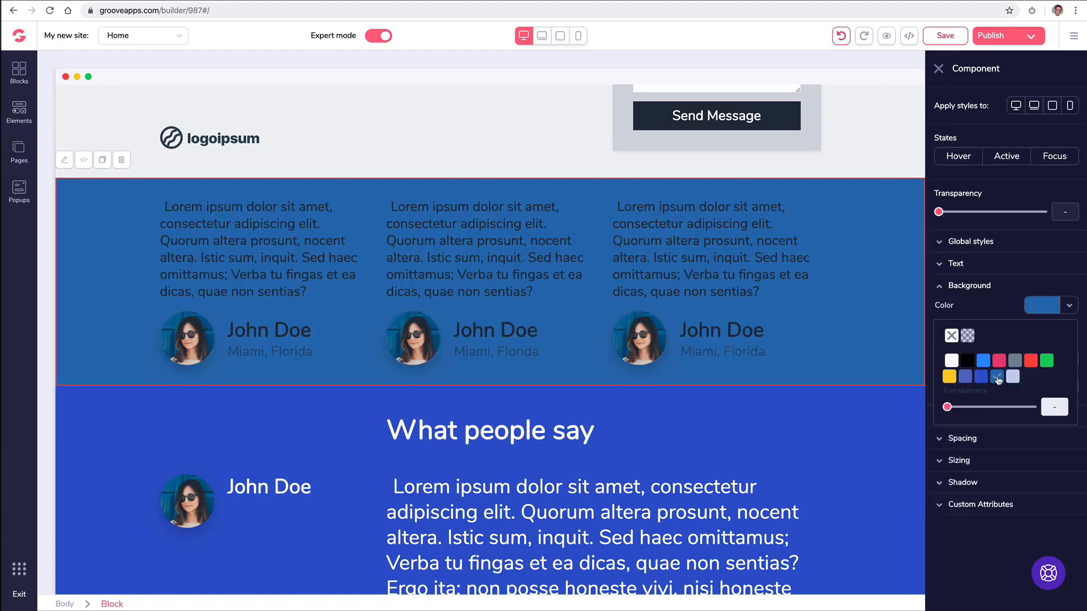
left_click(981, 377)
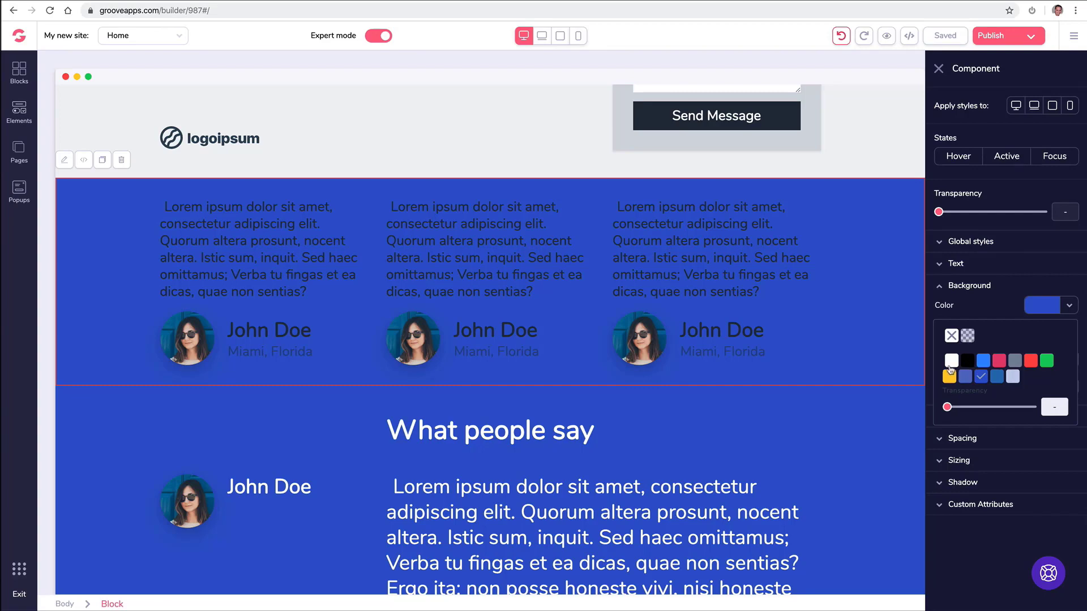
left_click(952, 362)
left_click(502, 412)
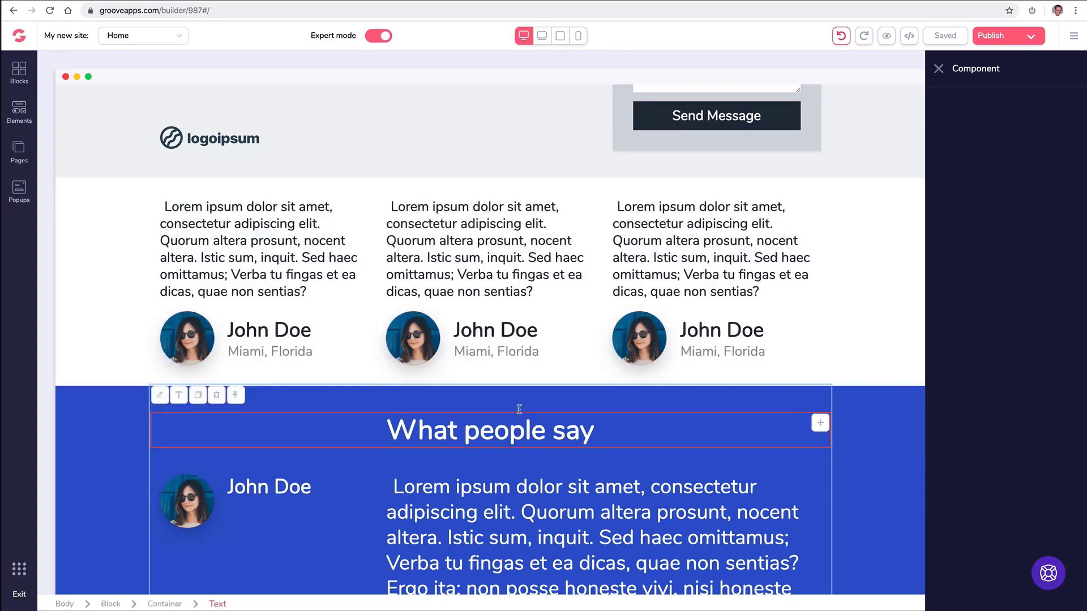
Change the What people say block's background from blue to a dark red shade.
left_click(126, 411)
scroll(125, 410, "down", 2)
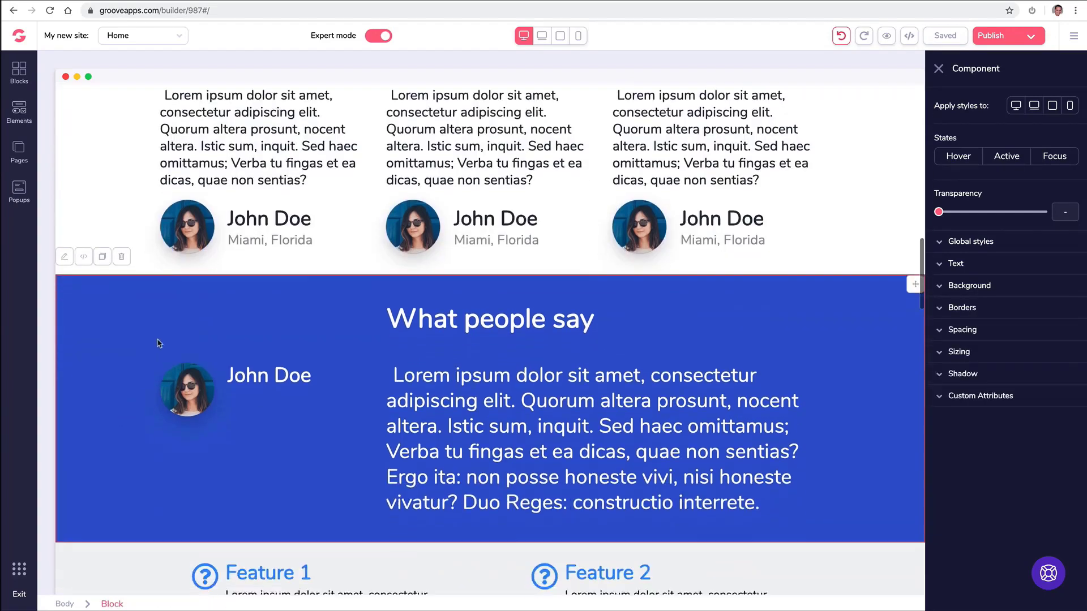
left_click(987, 291)
left_click(1069, 308)
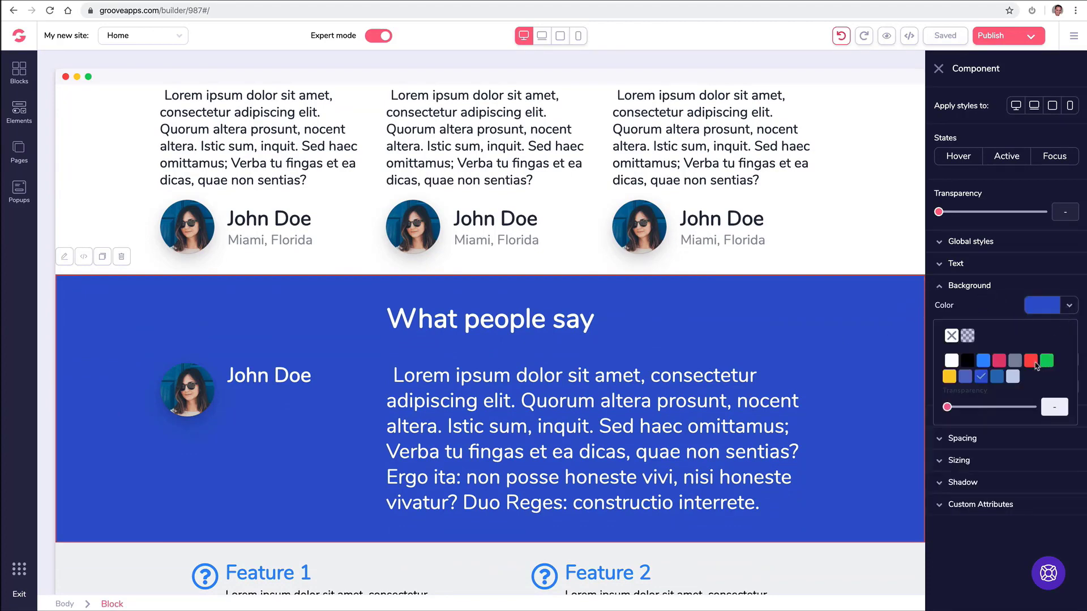
left_click(1036, 364)
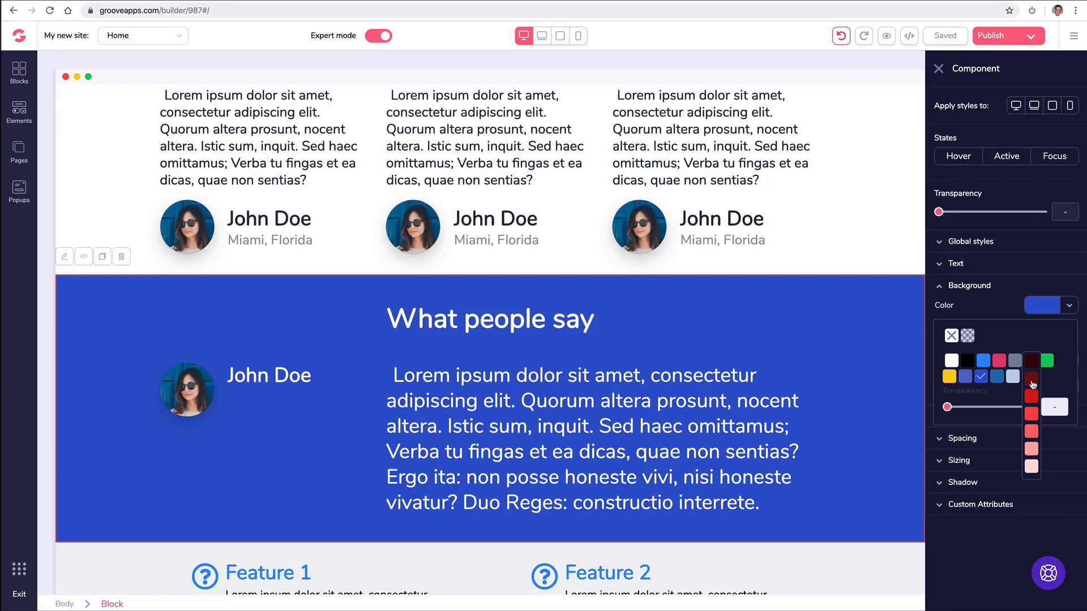
left_click(1032, 381)
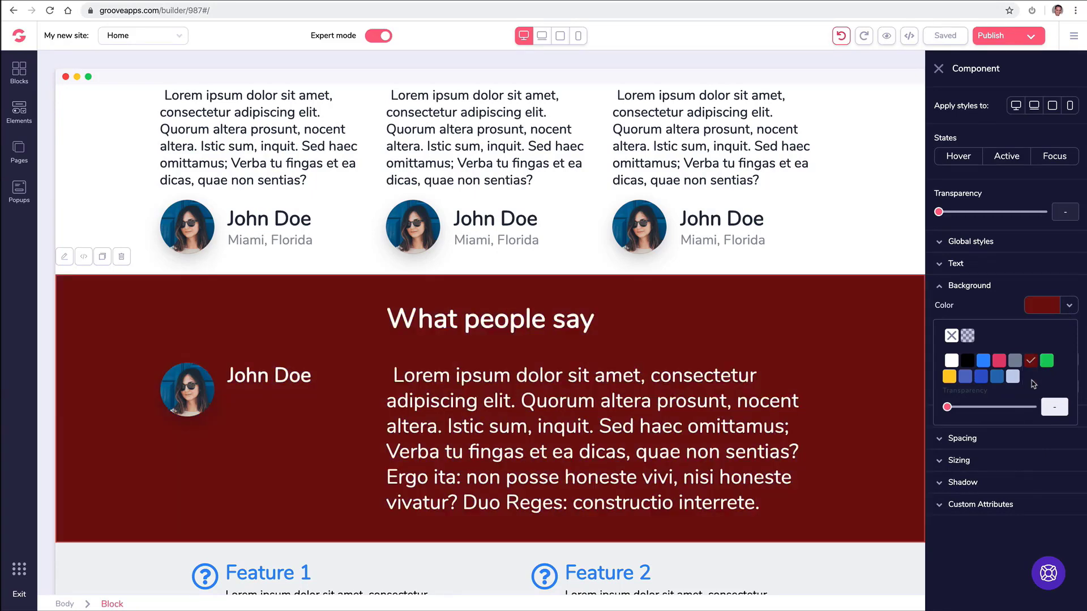
left_click(939, 69)
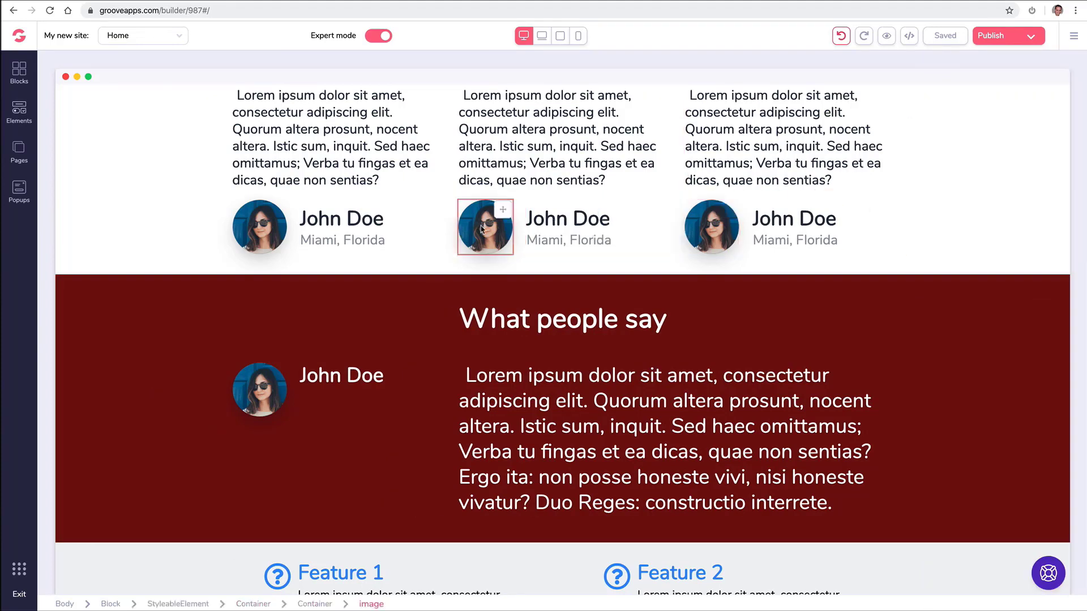
scroll(702, 233, "up", 3)
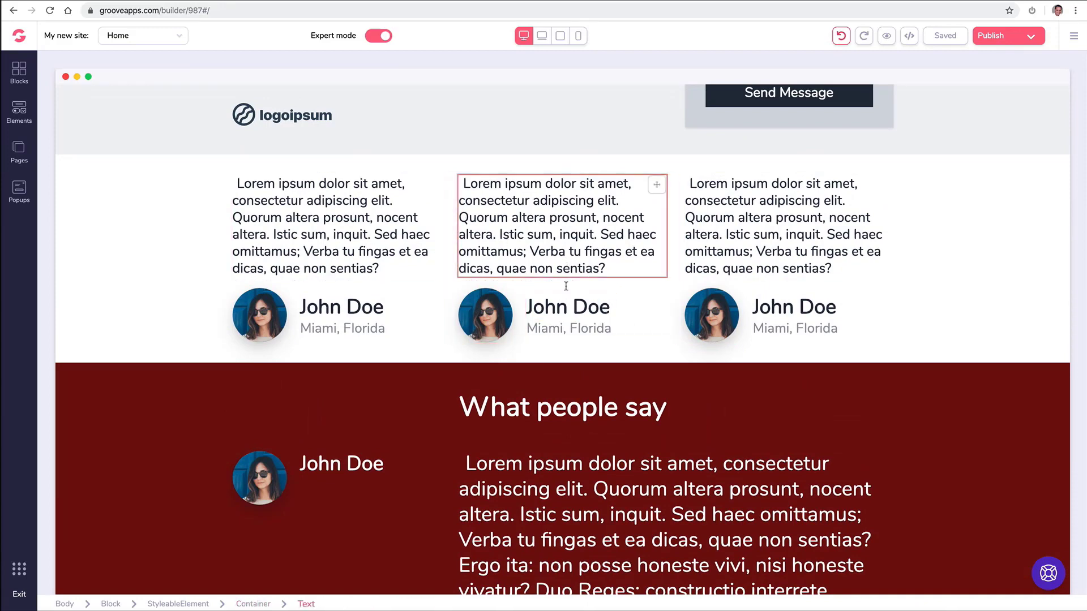
left_click(574, 327)
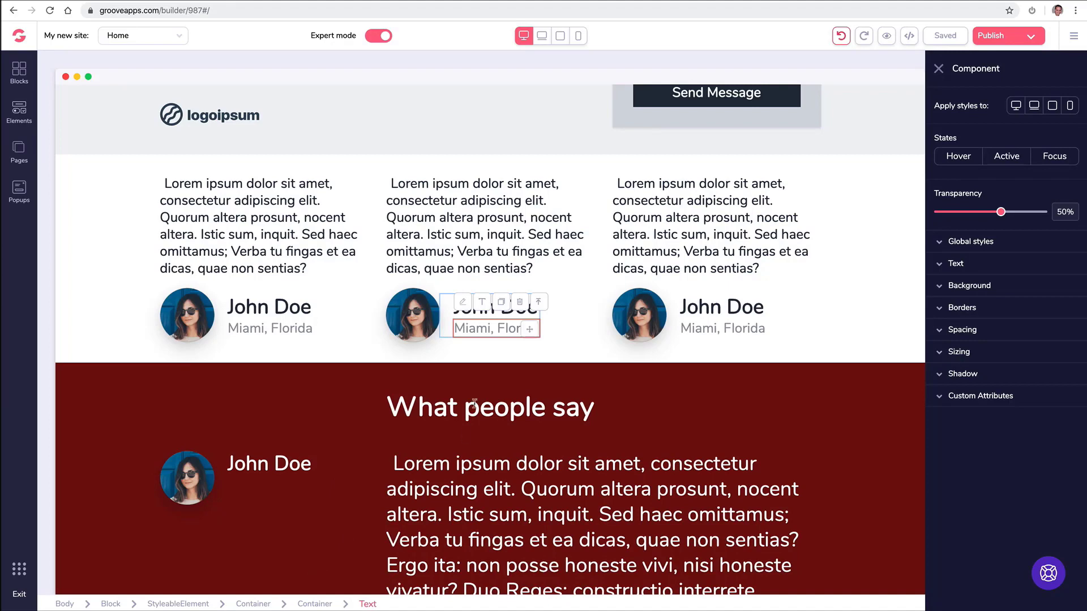
left_click(542, 307)
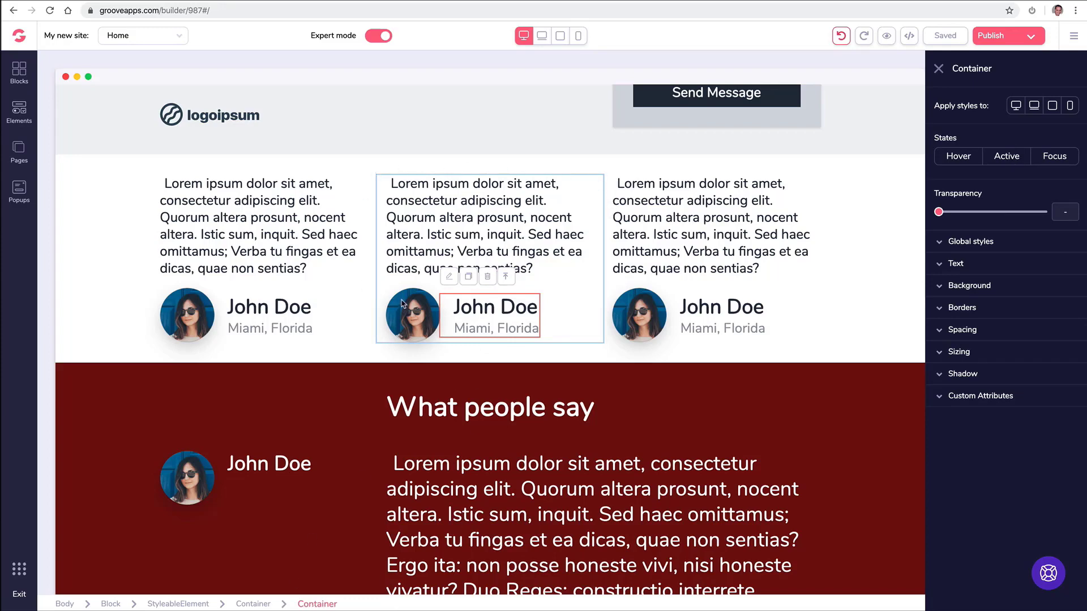
left_click(507, 282)
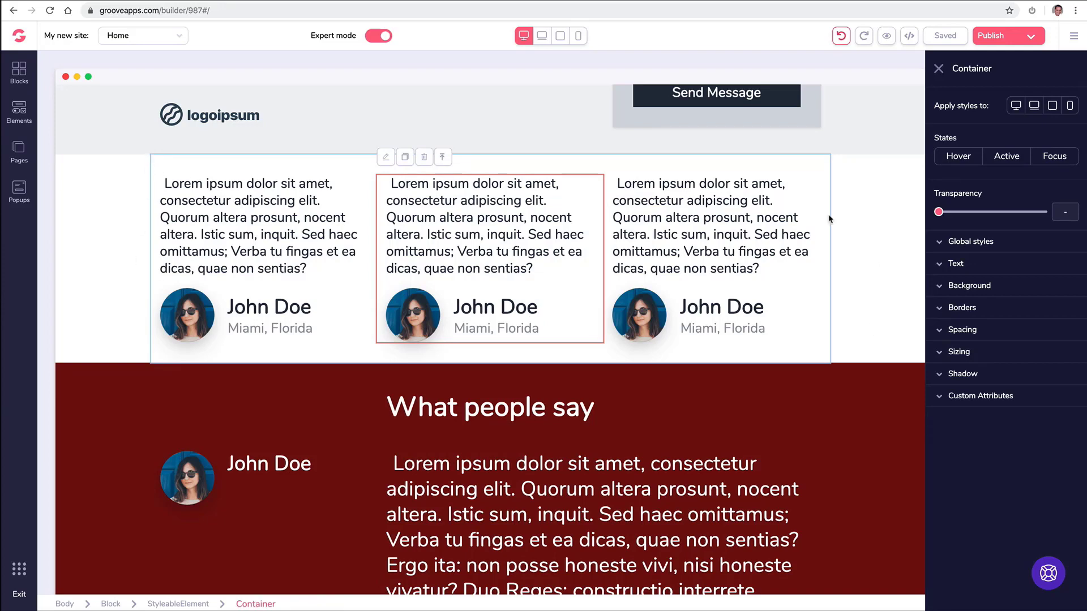
left_click(445, 169)
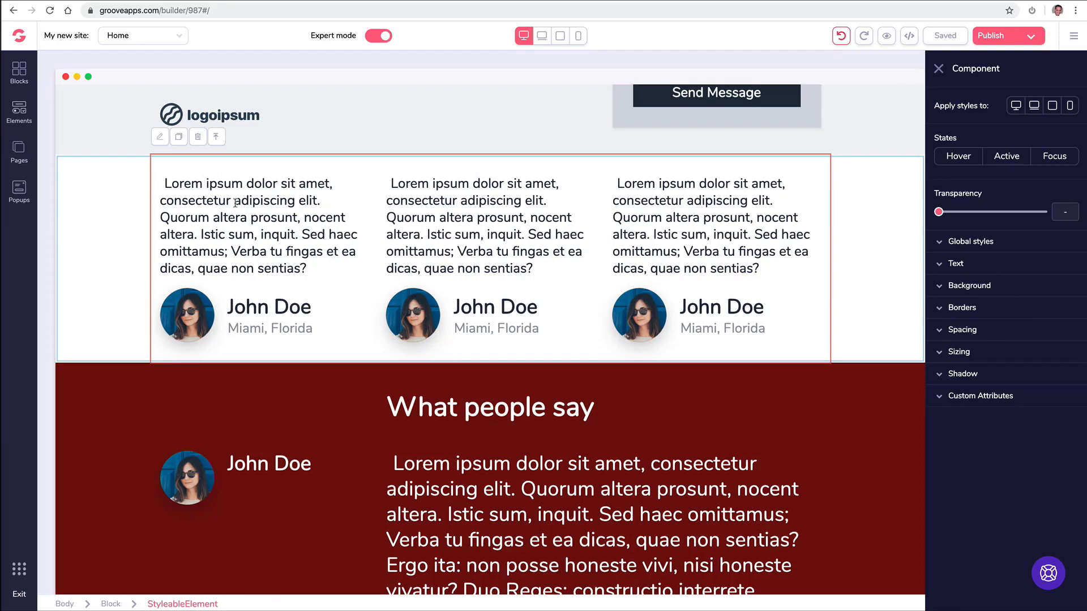
left_click(938, 287)
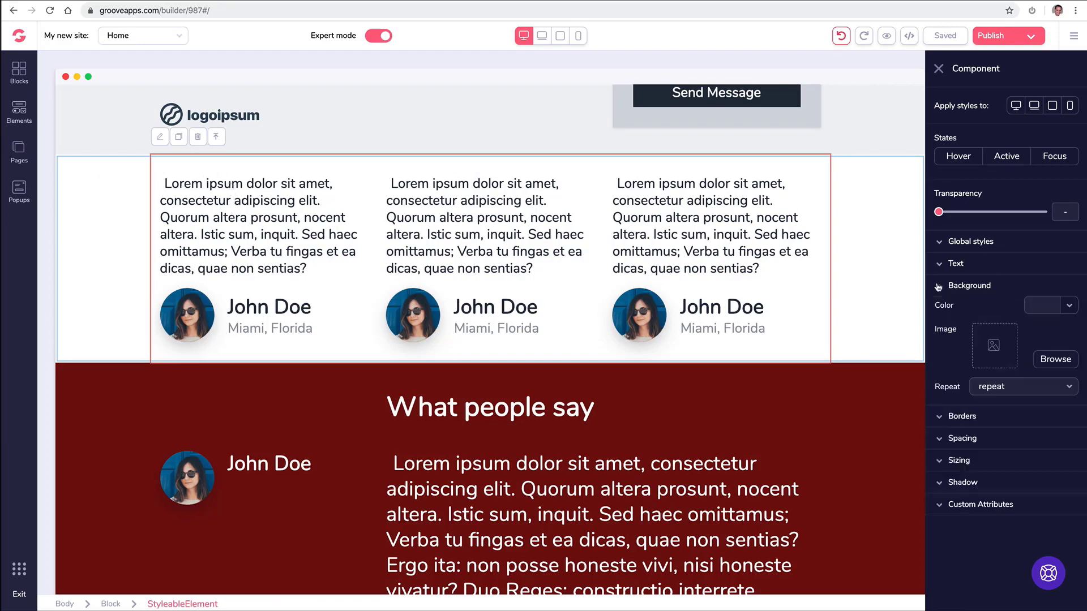
left_click(1048, 305)
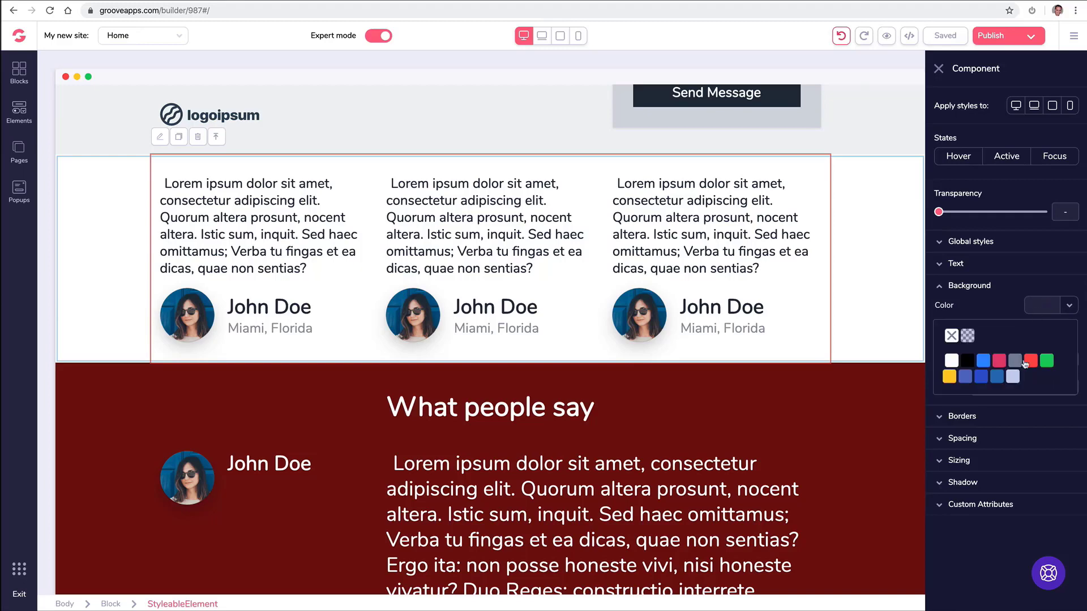
mouse_move(1032, 360)
left_click(1031, 385)
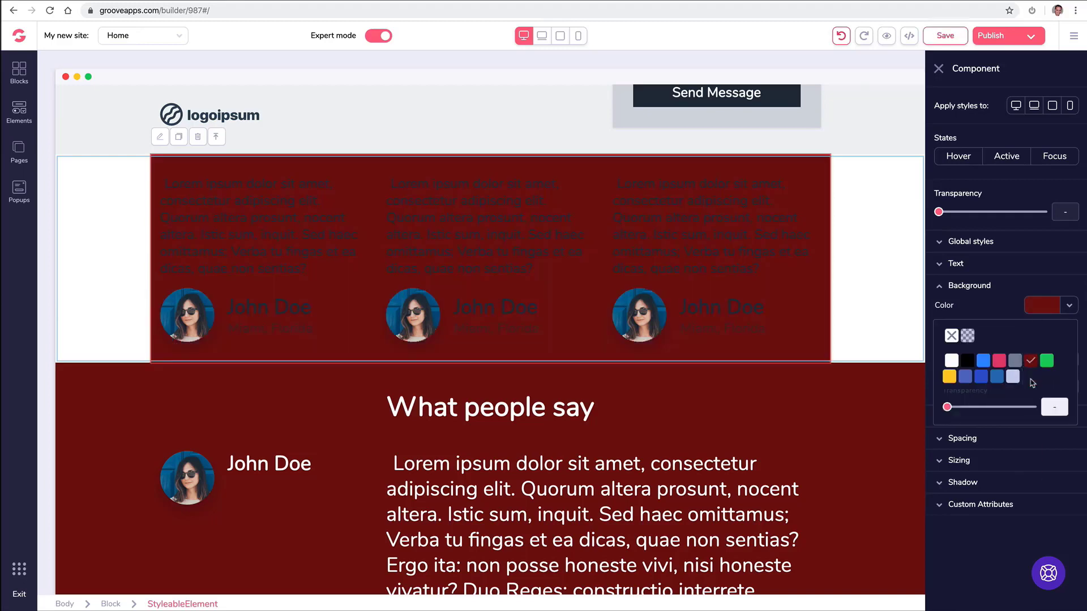
left_click(952, 336)
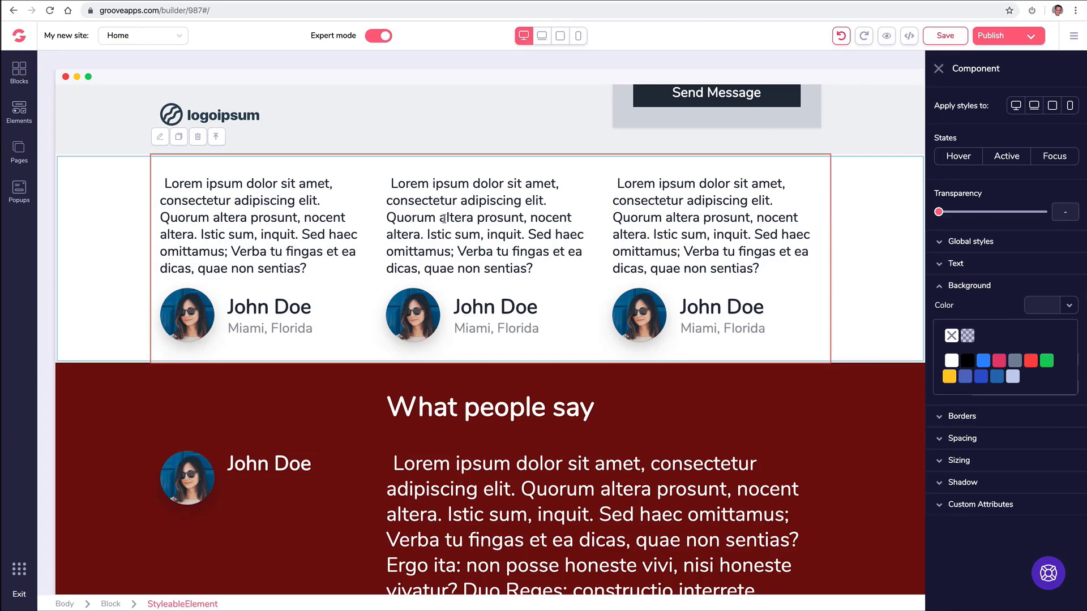
left_click(224, 139)
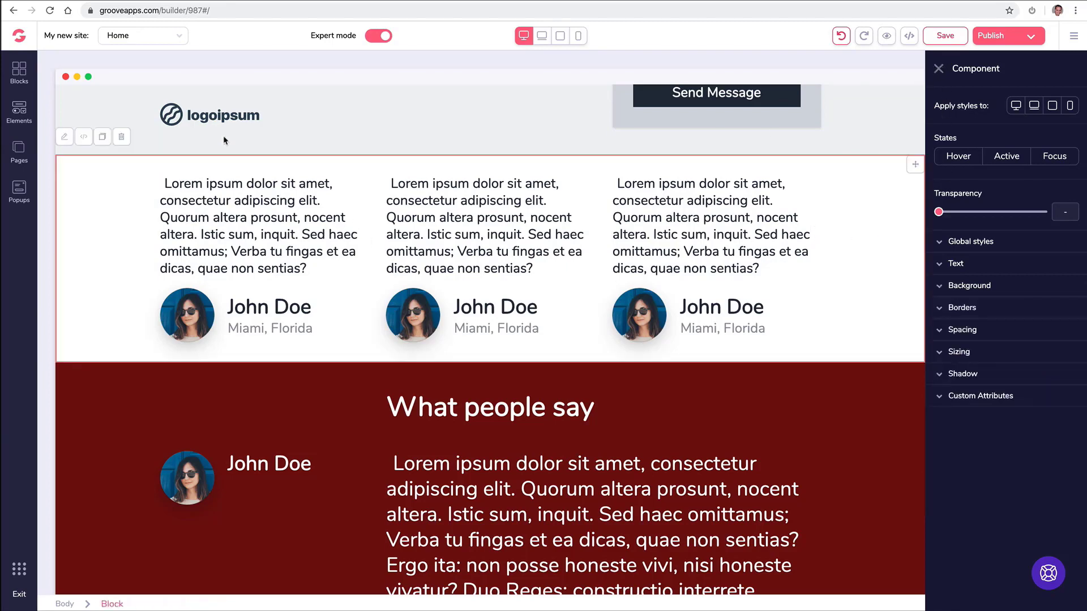
Select the middle card's location text, name group and whole card, then the right card's quote.
left_click(939, 68)
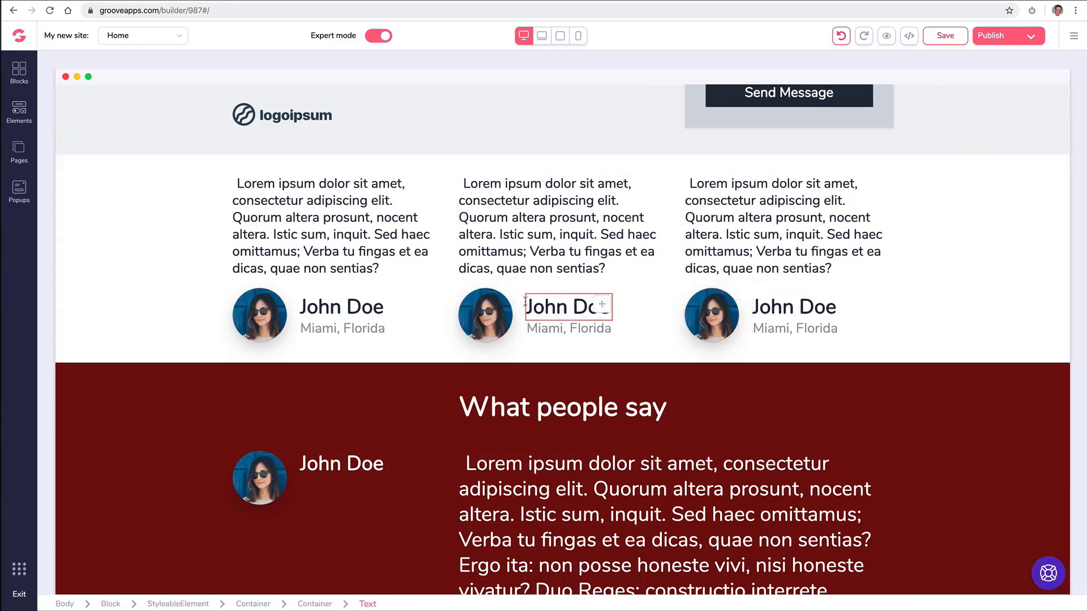
left_click(559, 326)
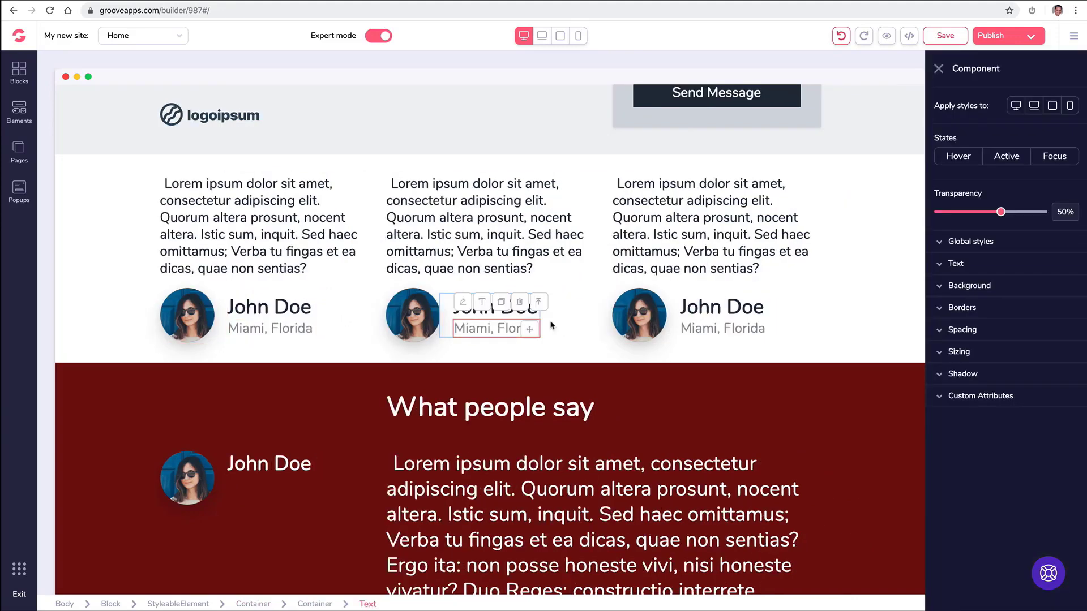
left_click(538, 302)
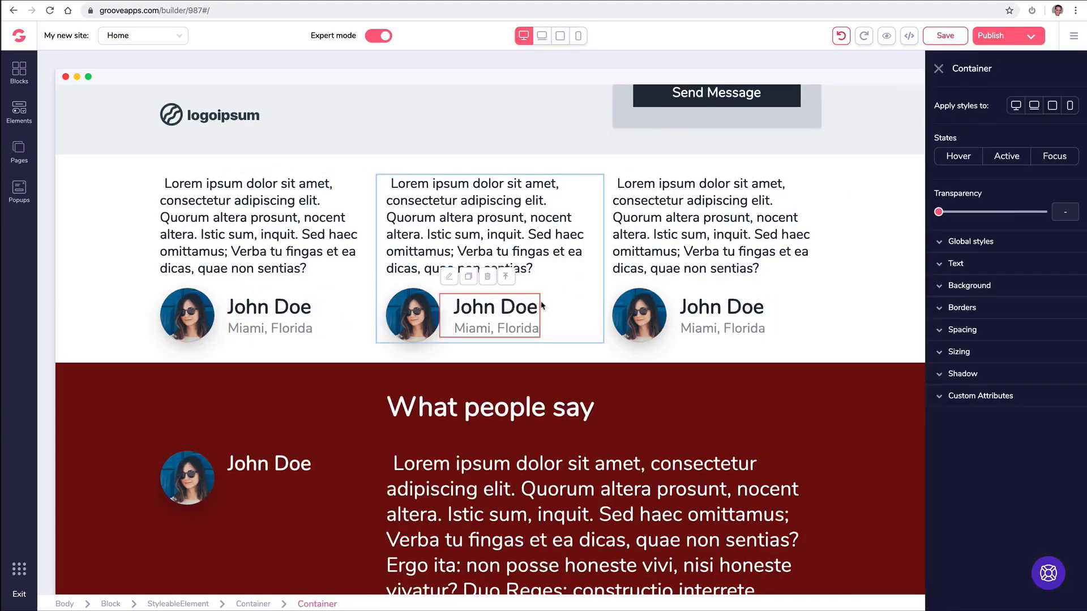
left_click(506, 277)
left_click(643, 261)
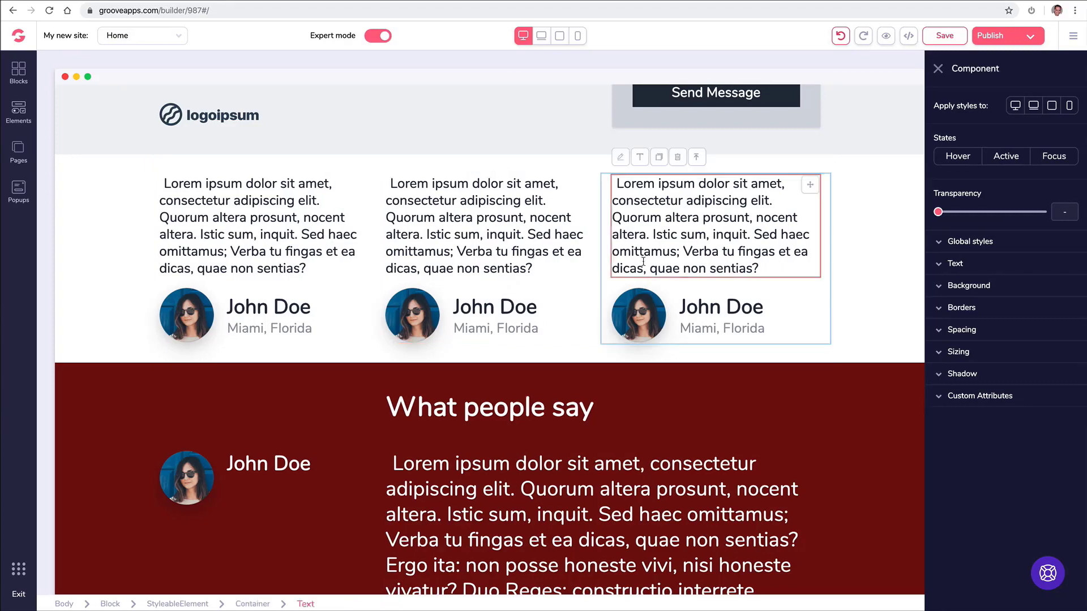
left_click(938, 68)
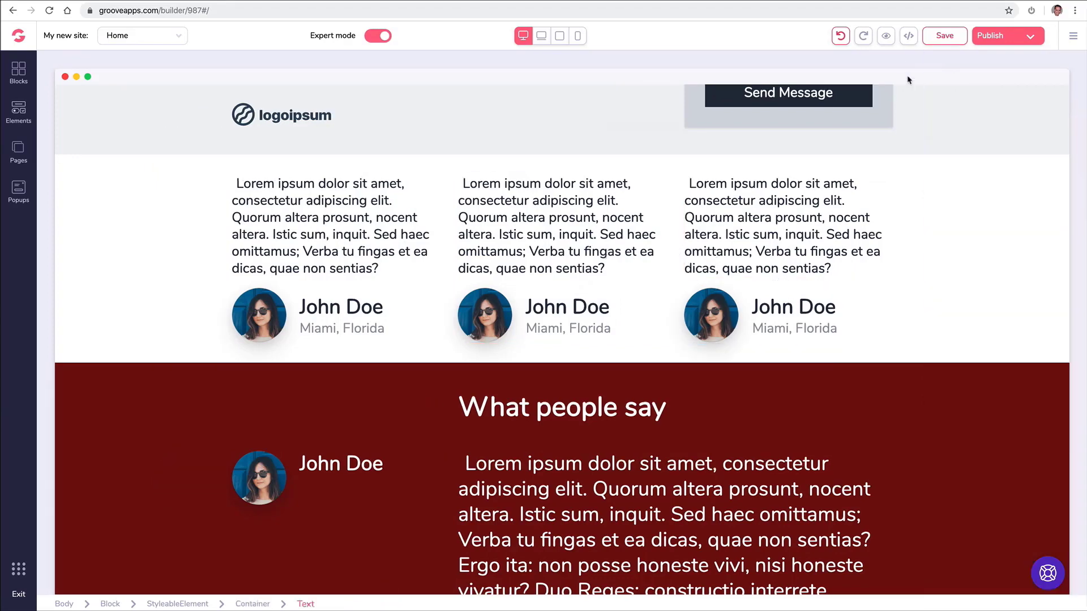
Select the avatar photo in the What people say section.
scroll(514, 264, "down", 4)
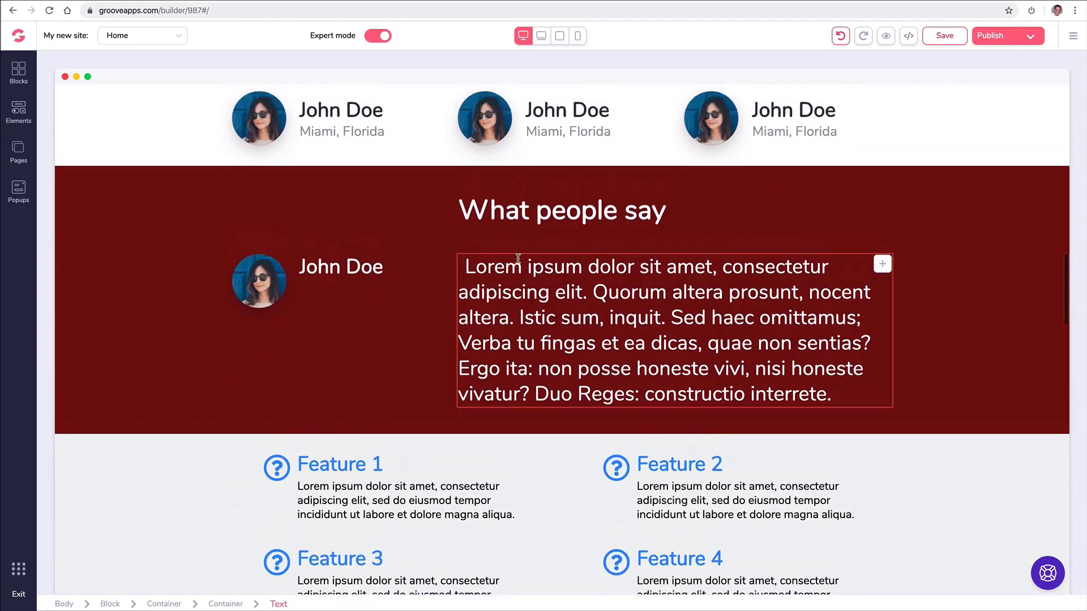
scroll(493, 299, "up", 1)
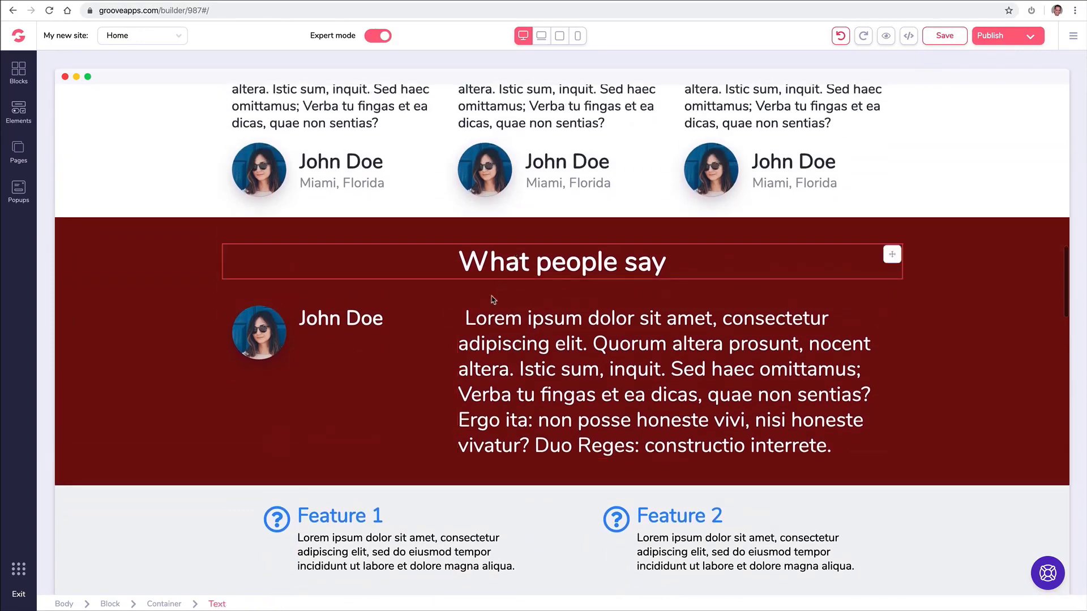
left_click(265, 333)
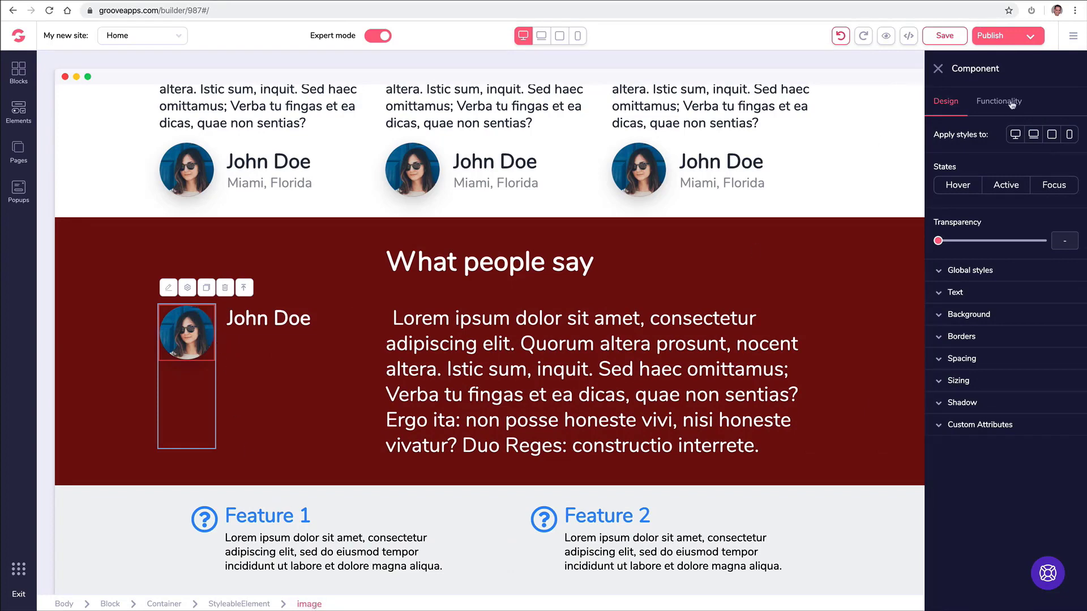
Replace the What people say avatar with the smiling man in a suit from the Image Library.
left_click(1008, 101)
left_click(1052, 165)
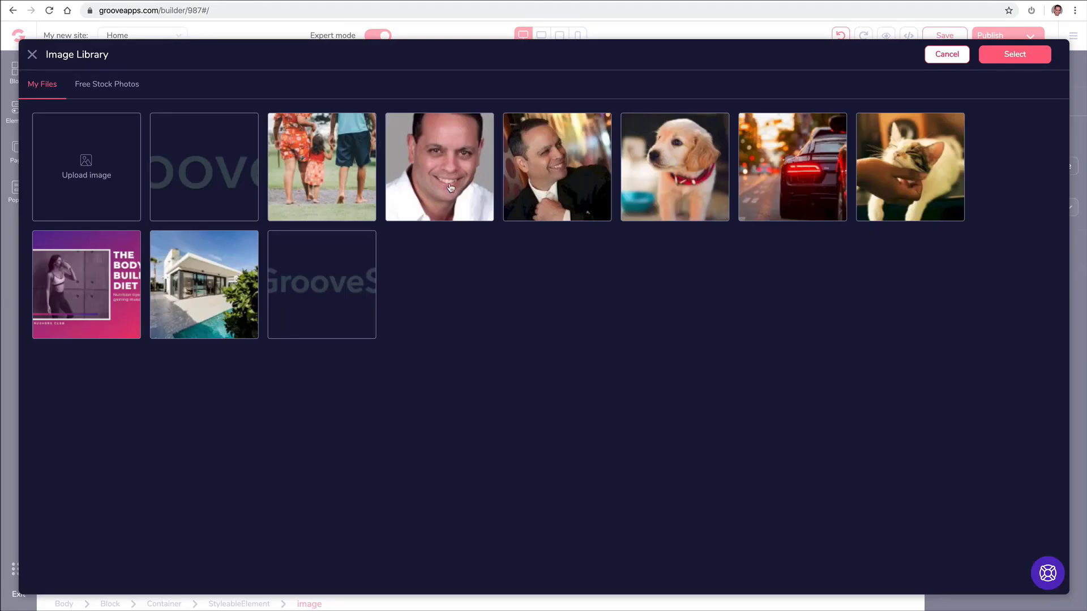
left_click(535, 174)
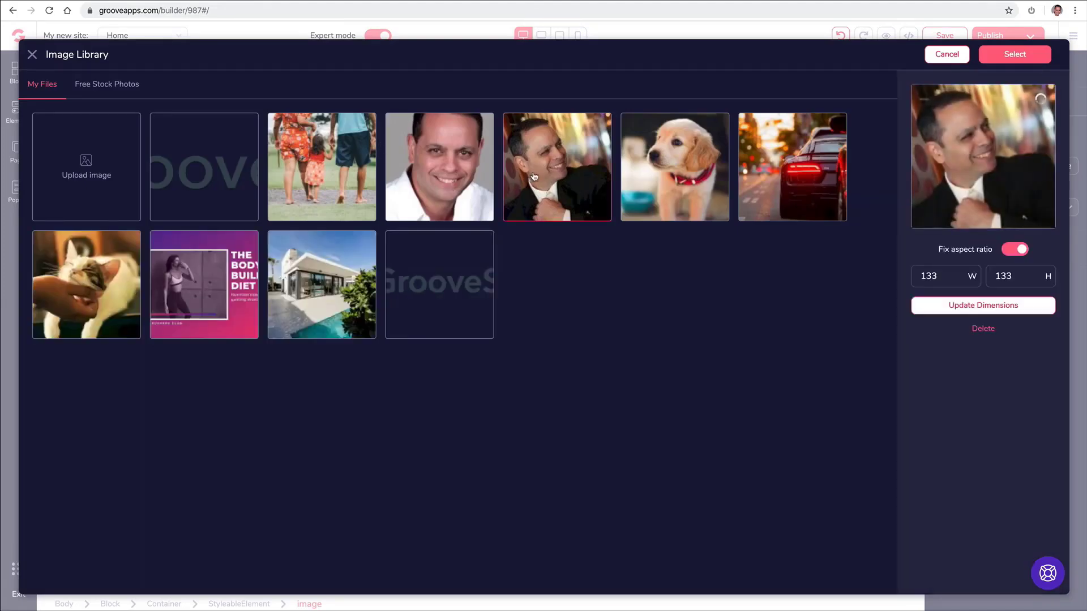
left_click(1014, 55)
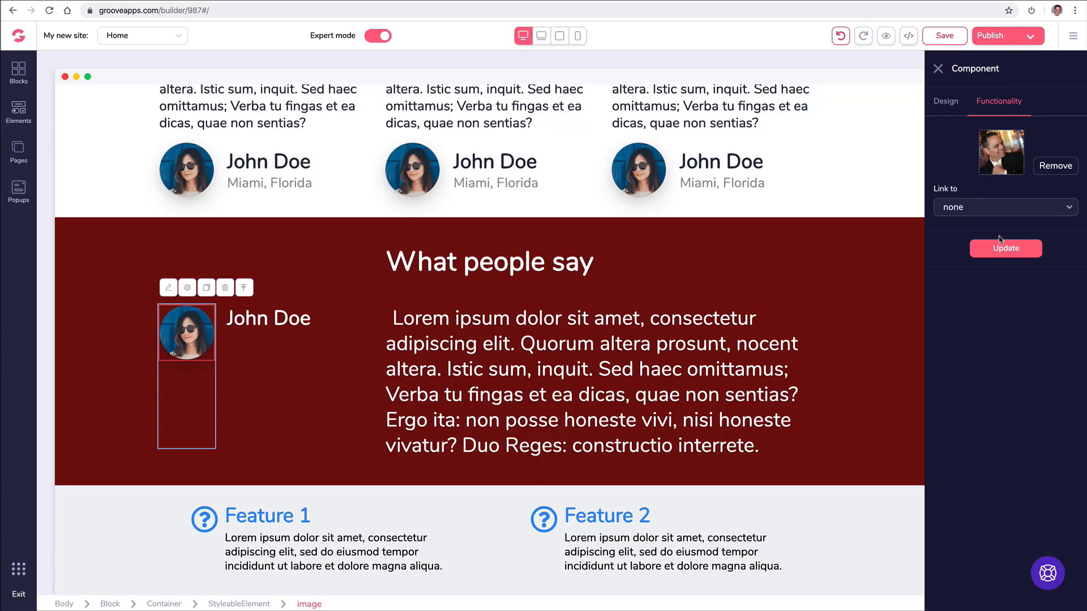
left_click(1005, 251)
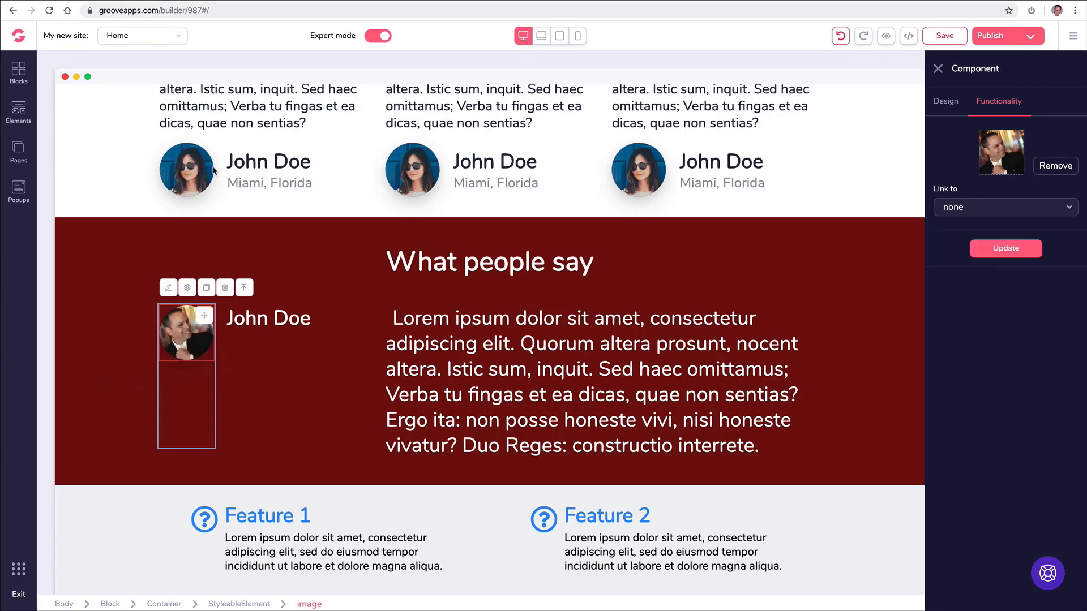
left_click(197, 169)
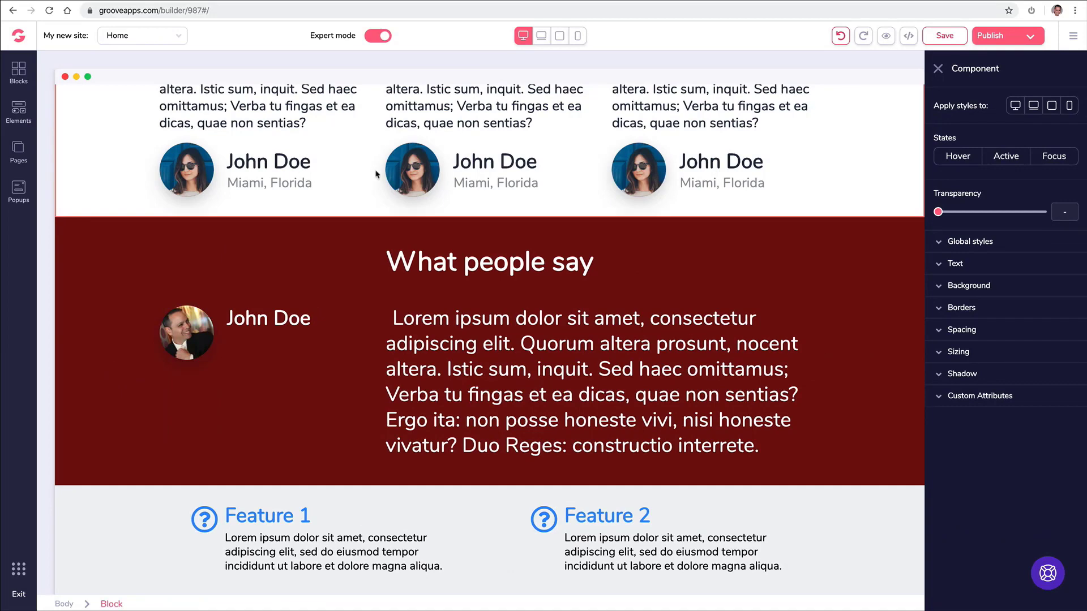
left_click(411, 172)
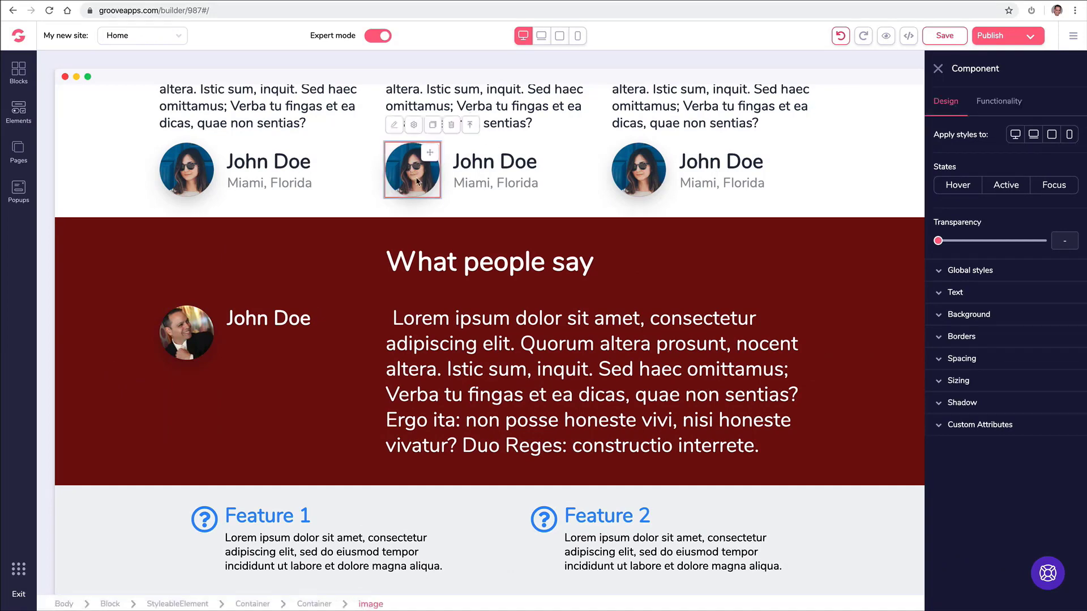
Swap the middle card's avatar for the library photo of a smiling man in a white shirt.
left_click(1002, 101)
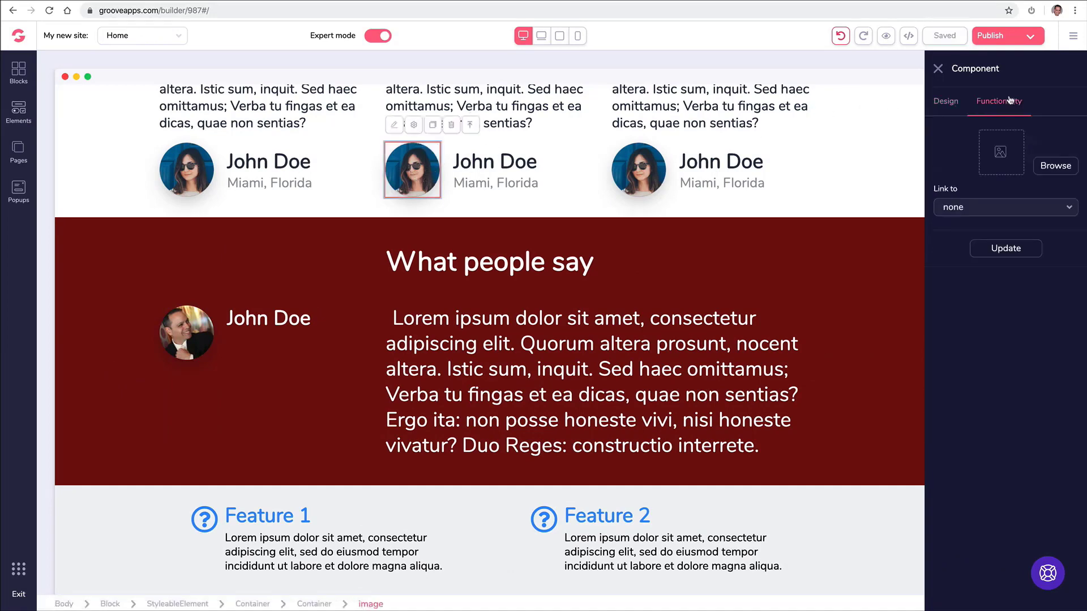
left_click(1061, 166)
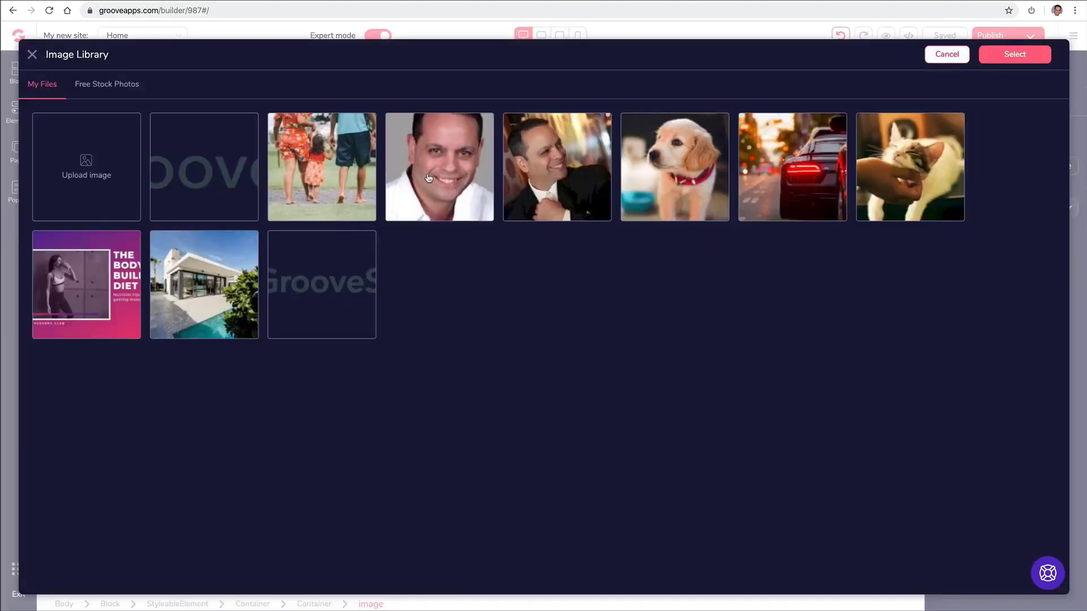
left_click(428, 179)
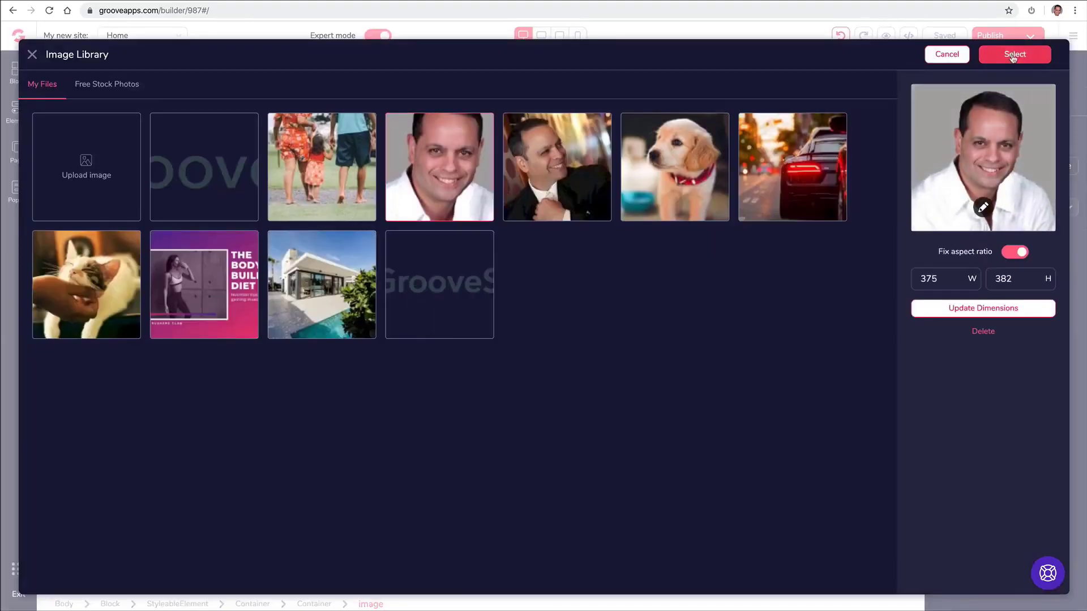
left_click(1013, 56)
left_click(999, 249)
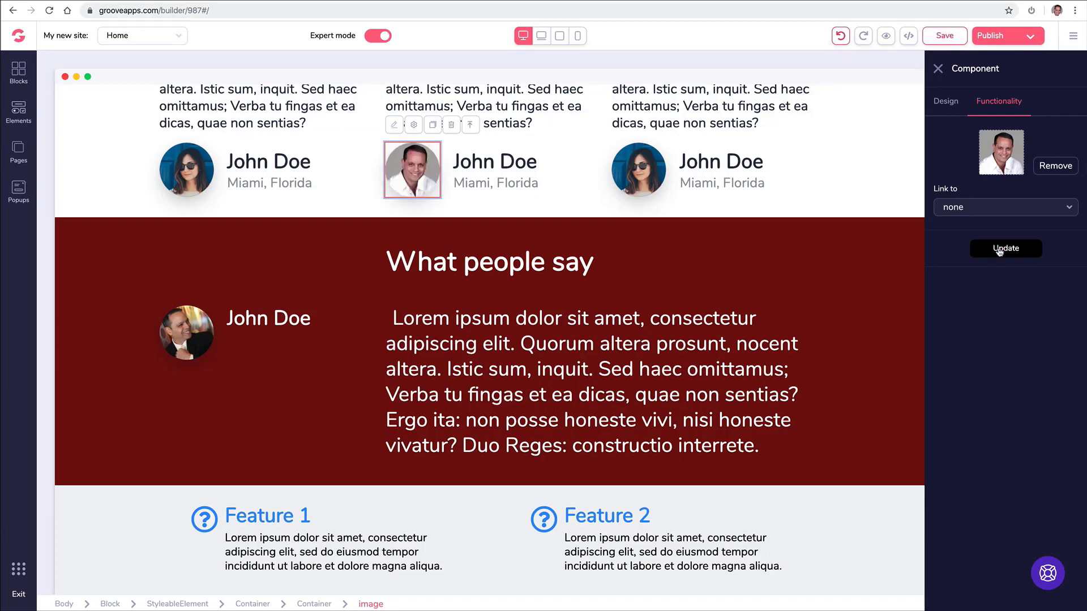
left_click(569, 180)
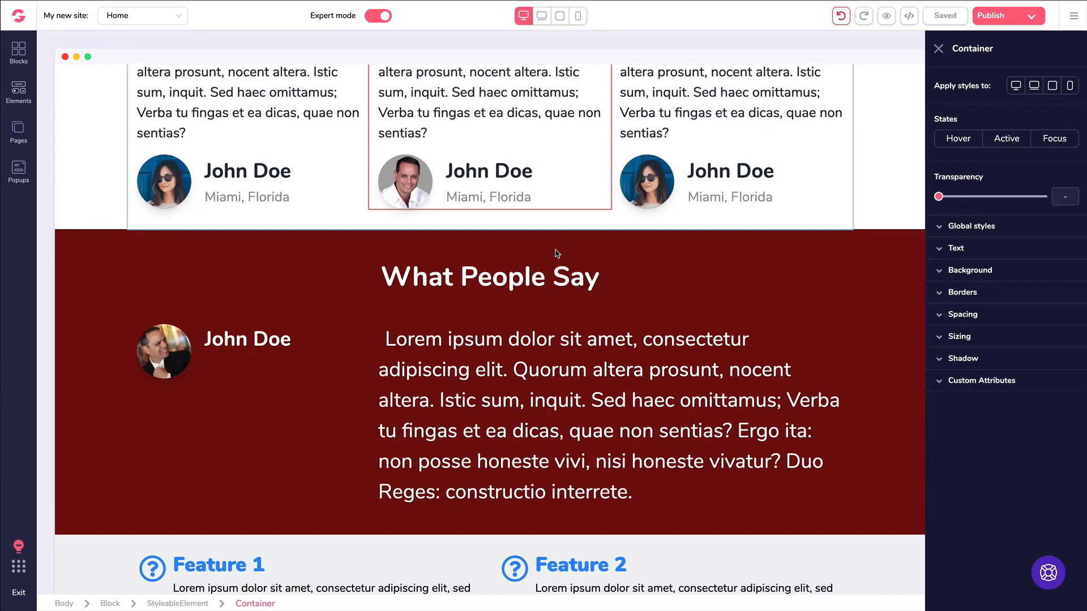
scroll(555, 254, "up", 8)
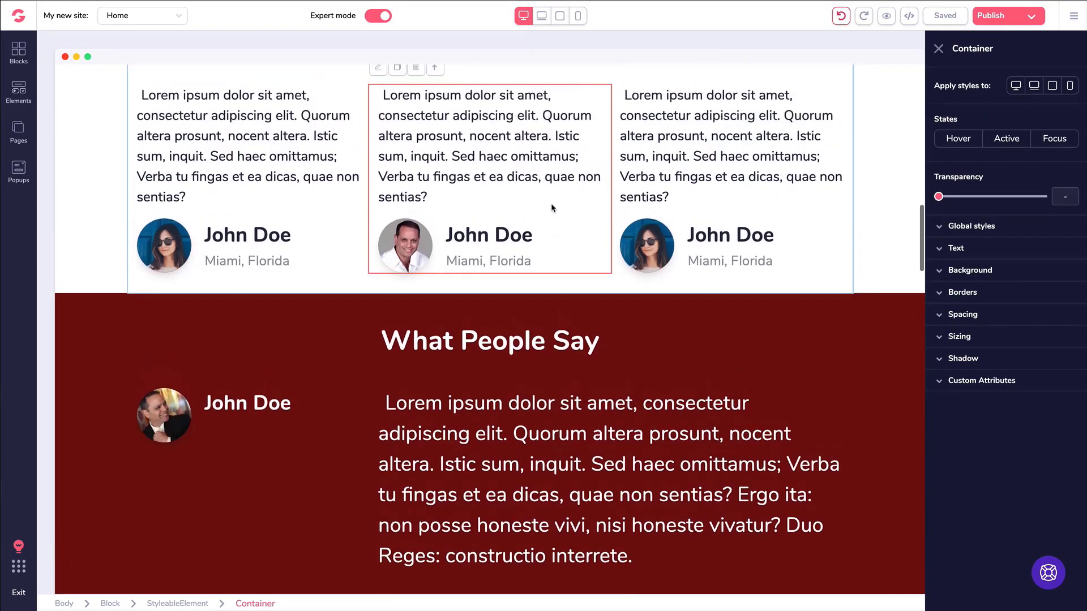
scroll(552, 207, "up", 15)
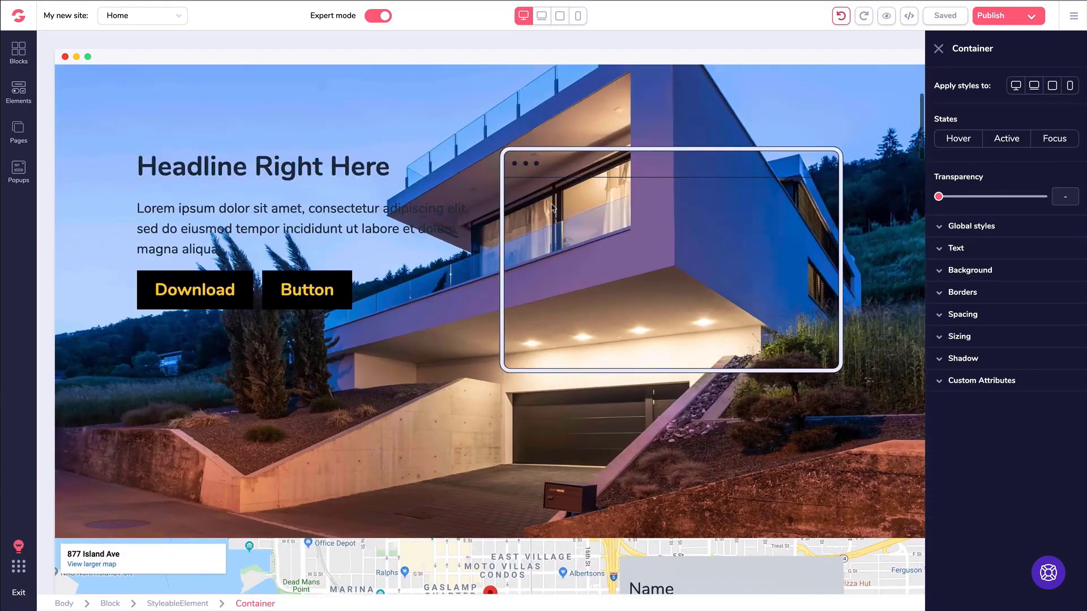
scroll(552, 208, "down", 9)
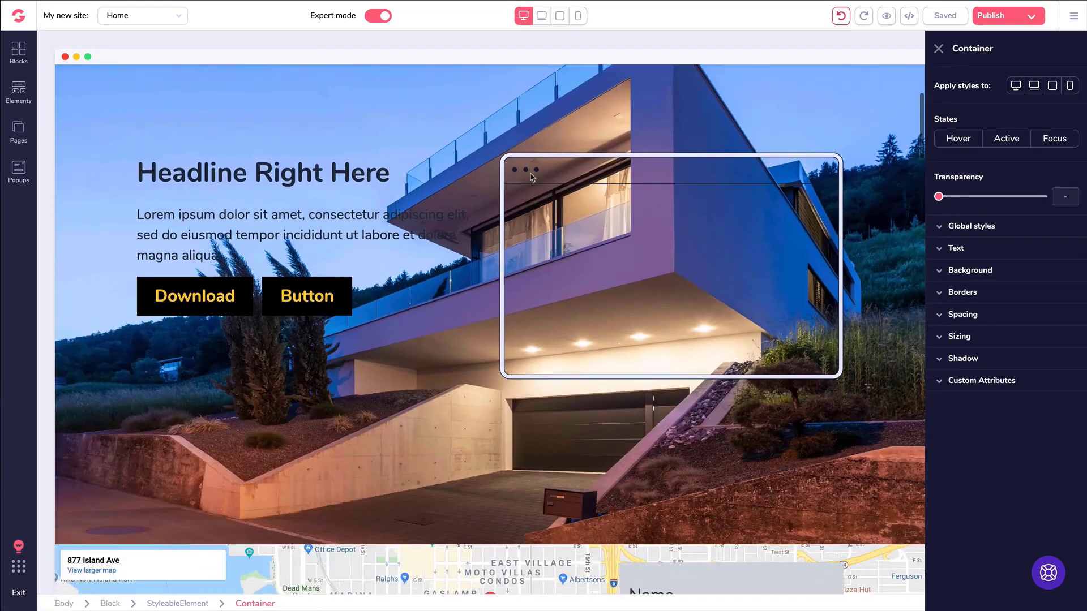
scroll(531, 177, "down", 8)
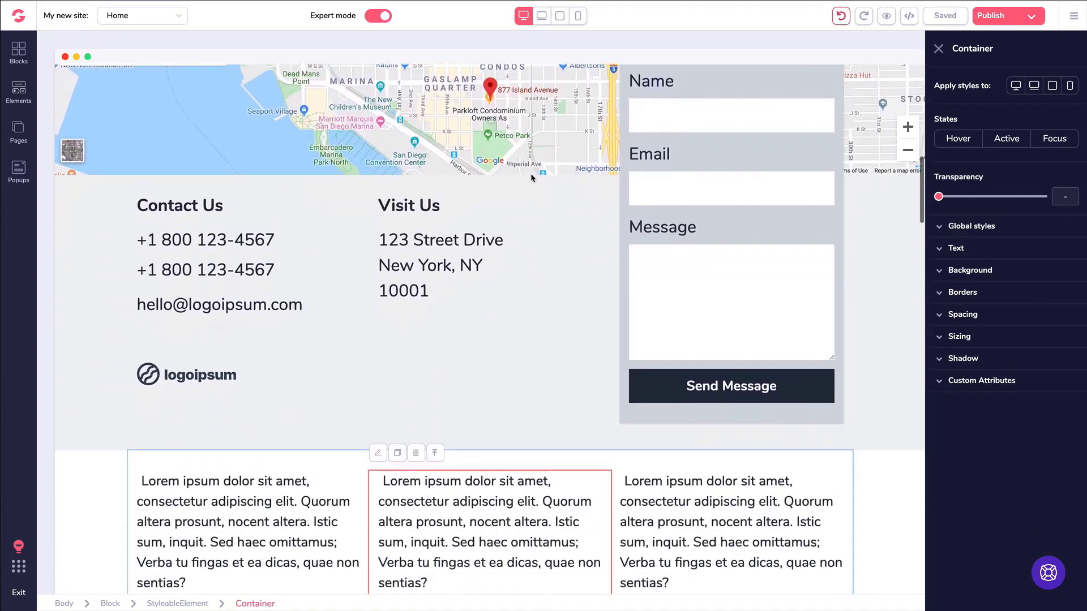
scroll(531, 177, "down", 5)
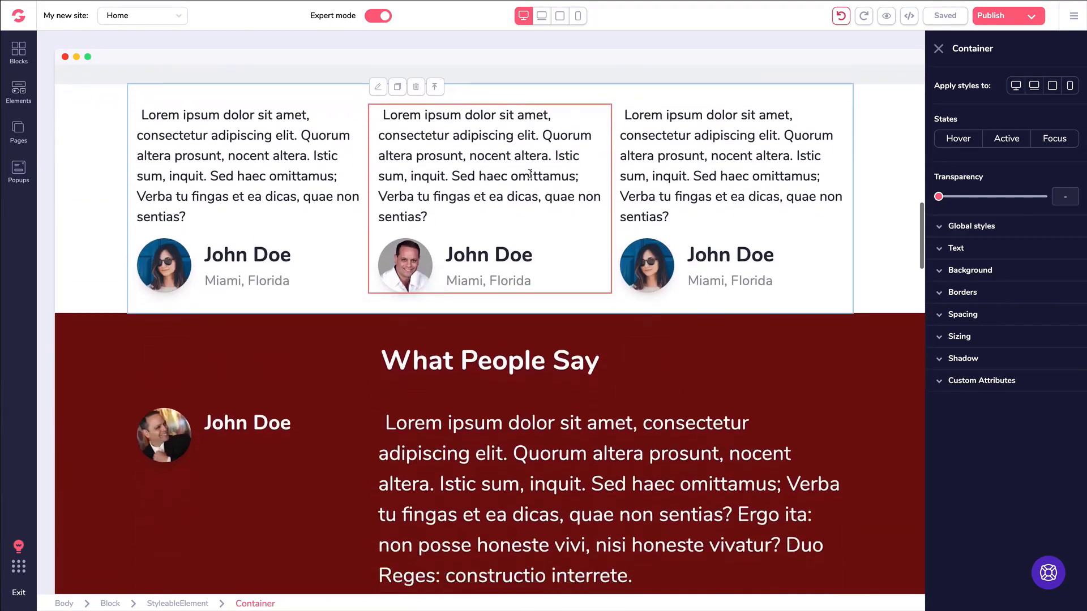
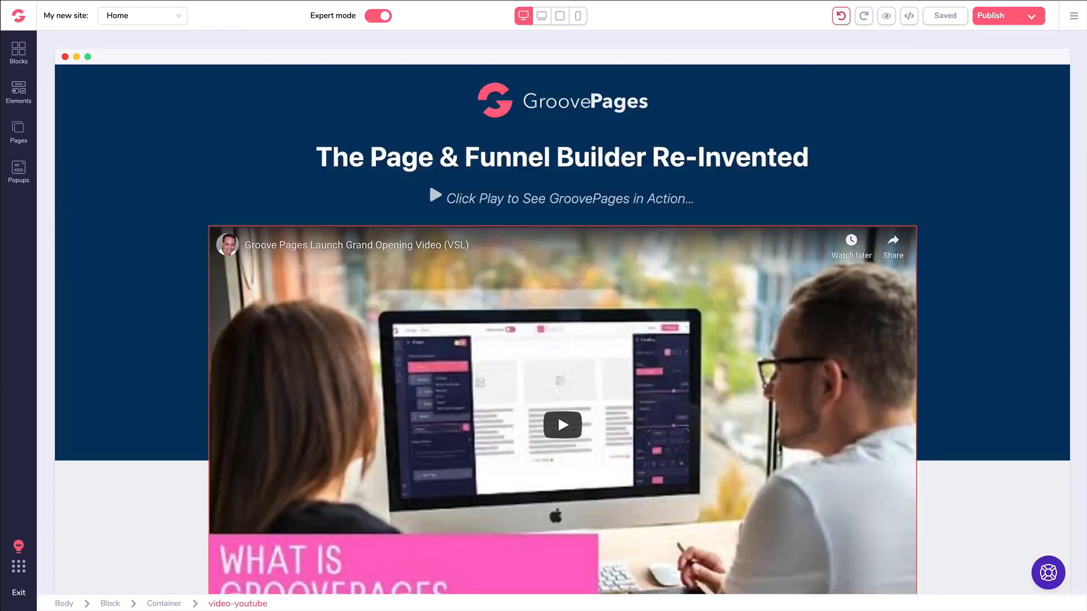
Close the Container style panel to show the Home page hero and video.
left_click(286, 126)
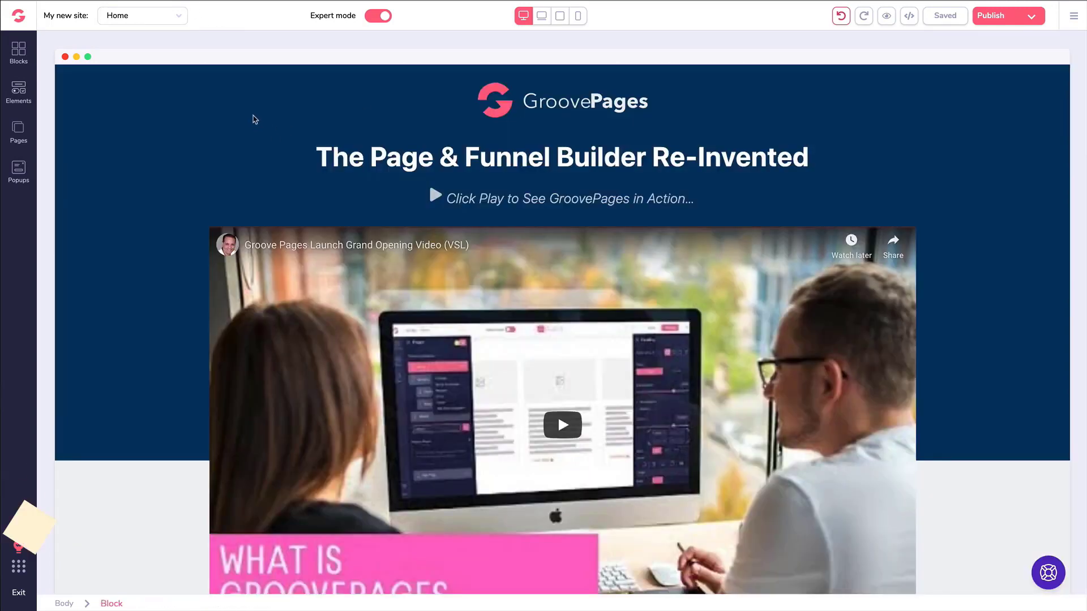
scroll(256, 117, "down", 1)
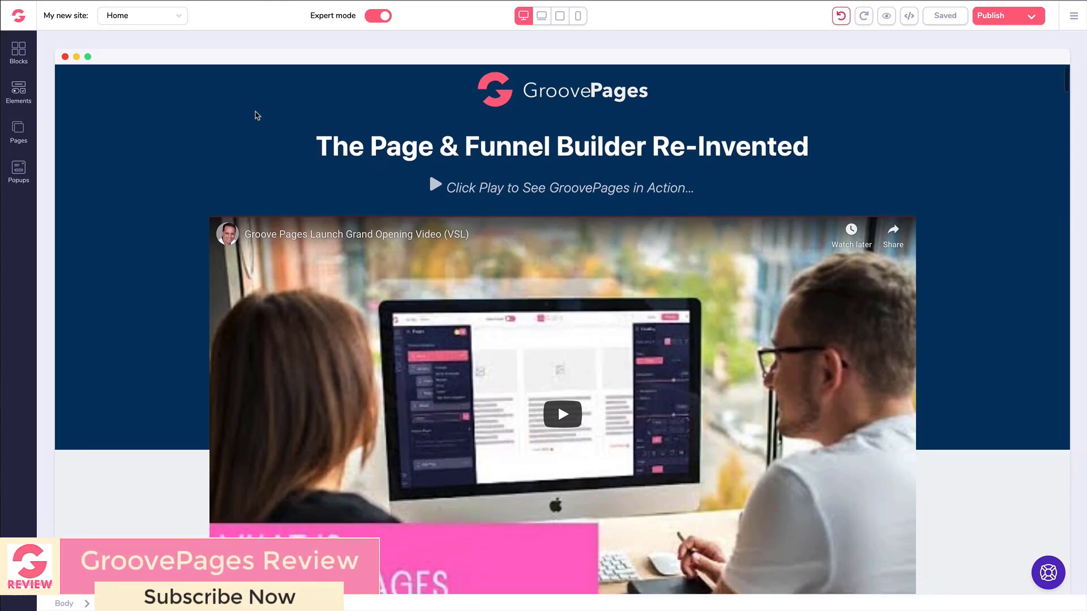
scroll(256, 116, "down", 1)
scroll(240, 117, "down", 3)
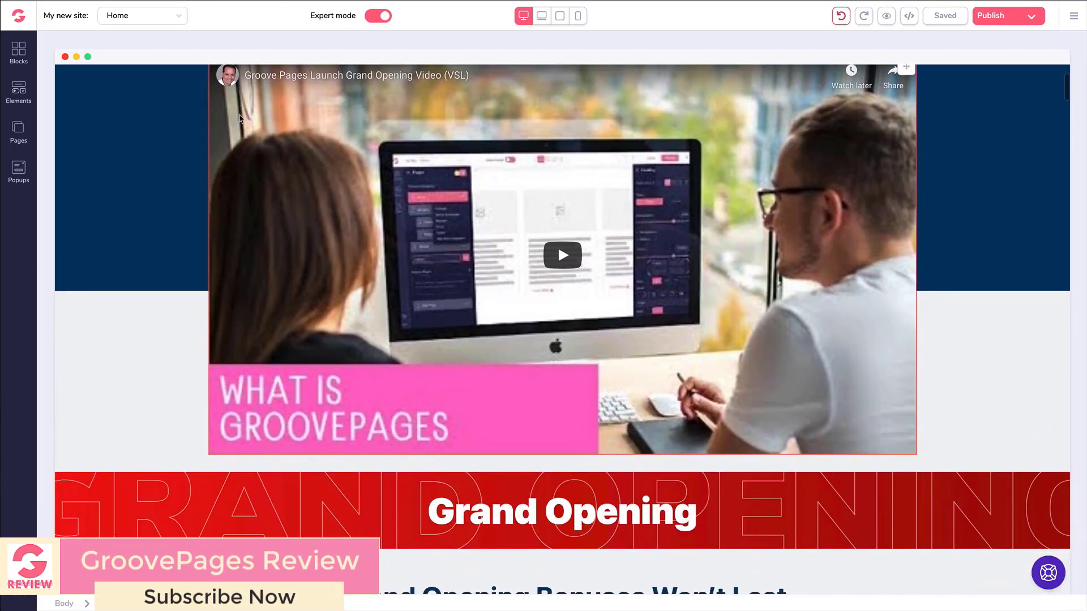
scroll(240, 117, "down", 7)
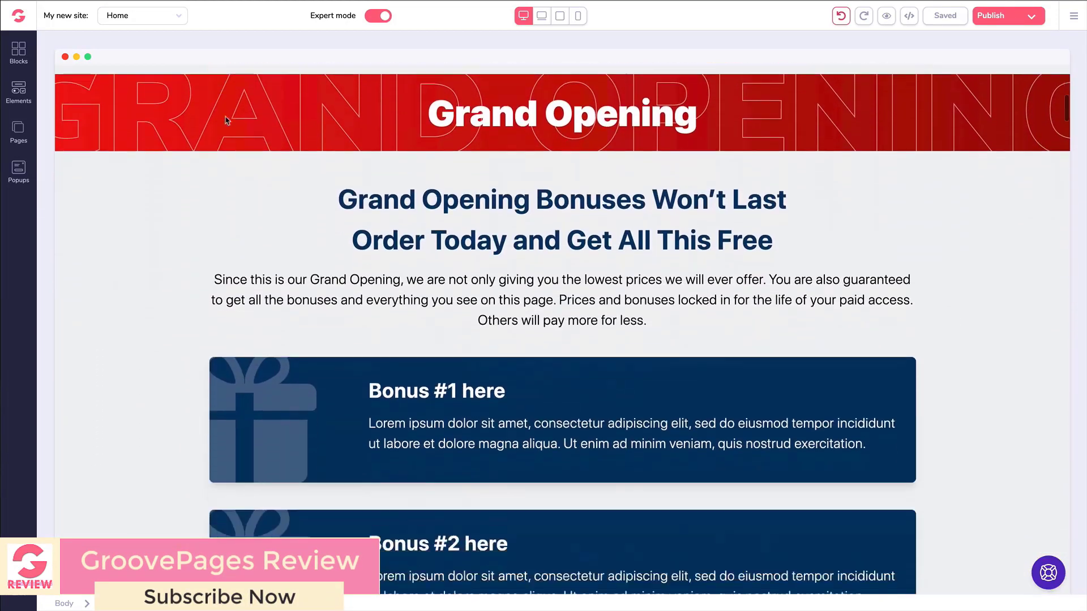
scroll(226, 122, "down", 5)
scroll(161, 142, "down", 2)
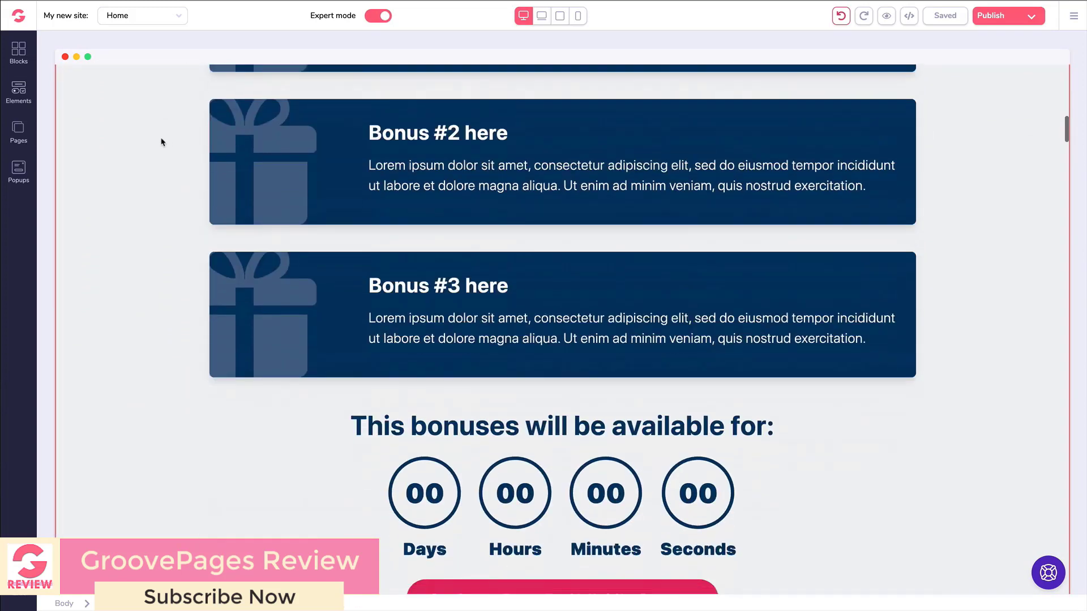
scroll(164, 142, "down", 12)
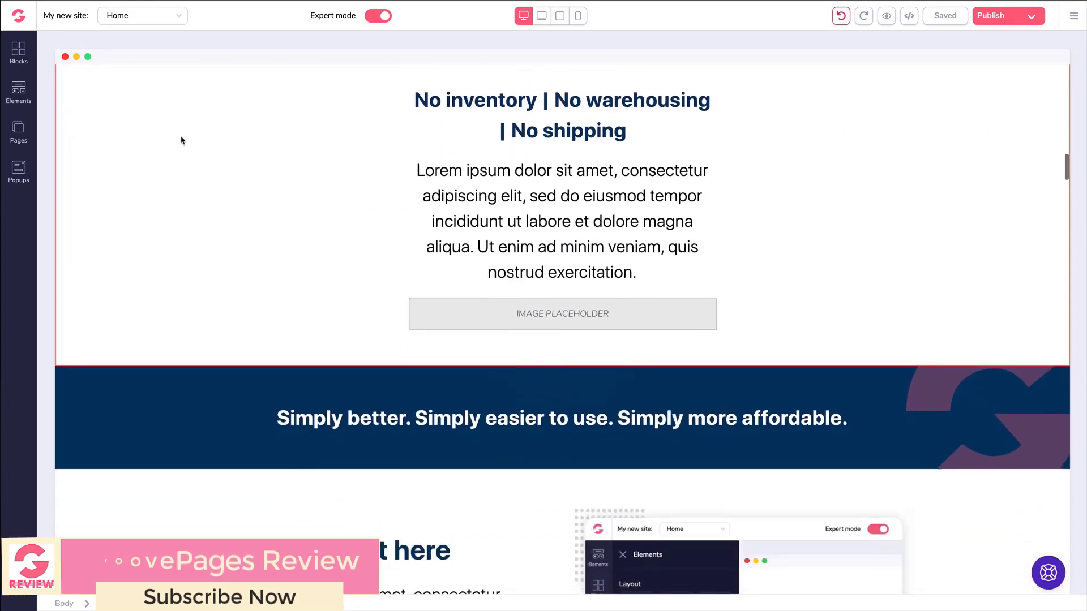
scroll(181, 141, "down", 12)
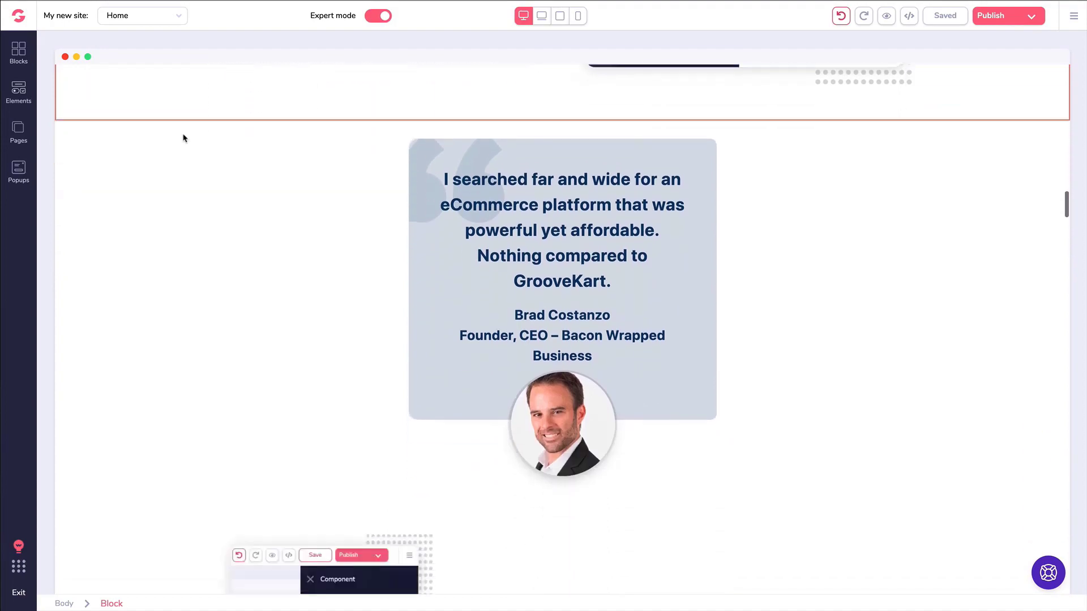
scroll(186, 139, "down", 15)
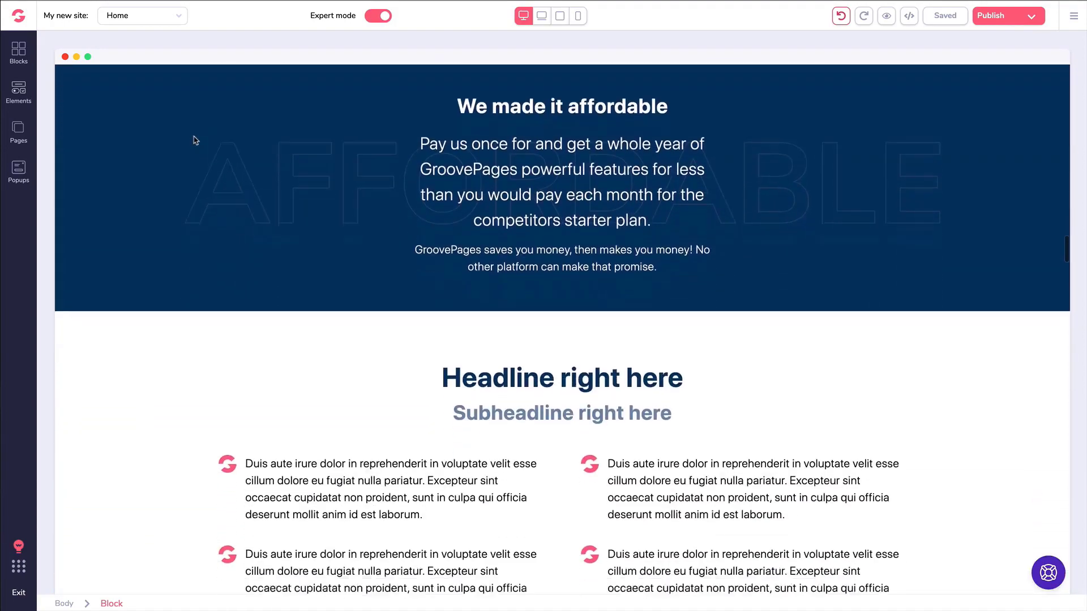
scroll(195, 141, "down", 15)
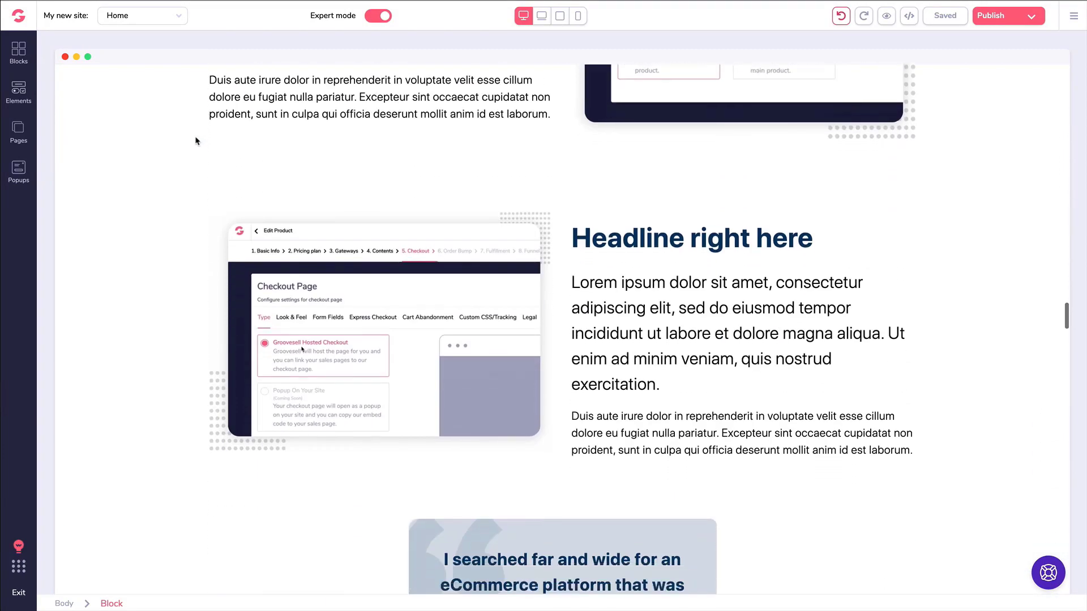
scroll(195, 140, "down", 20)
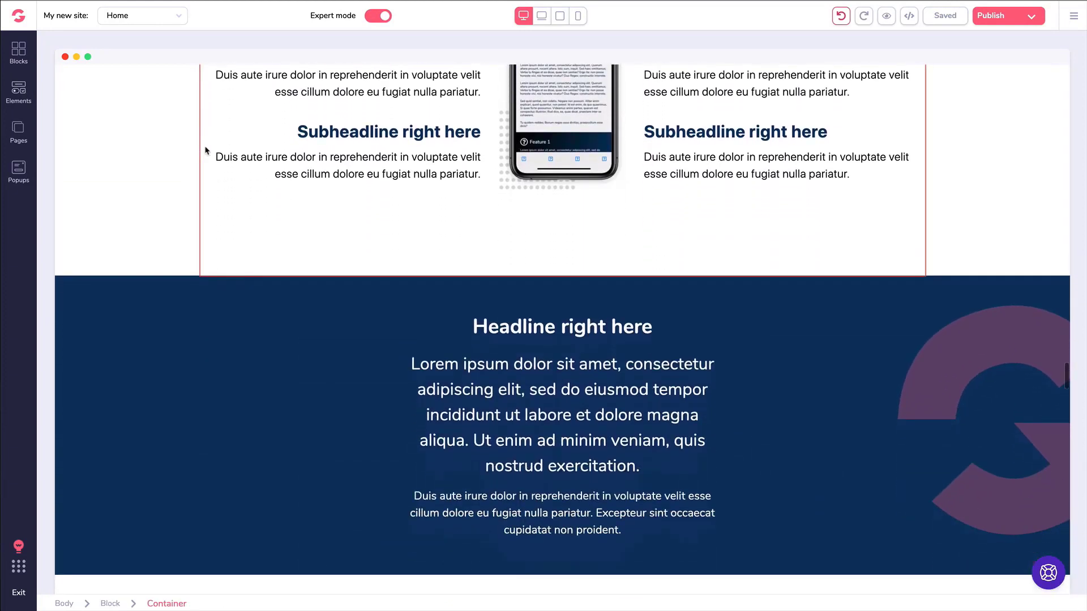
scroll(206, 150, "down", 10)
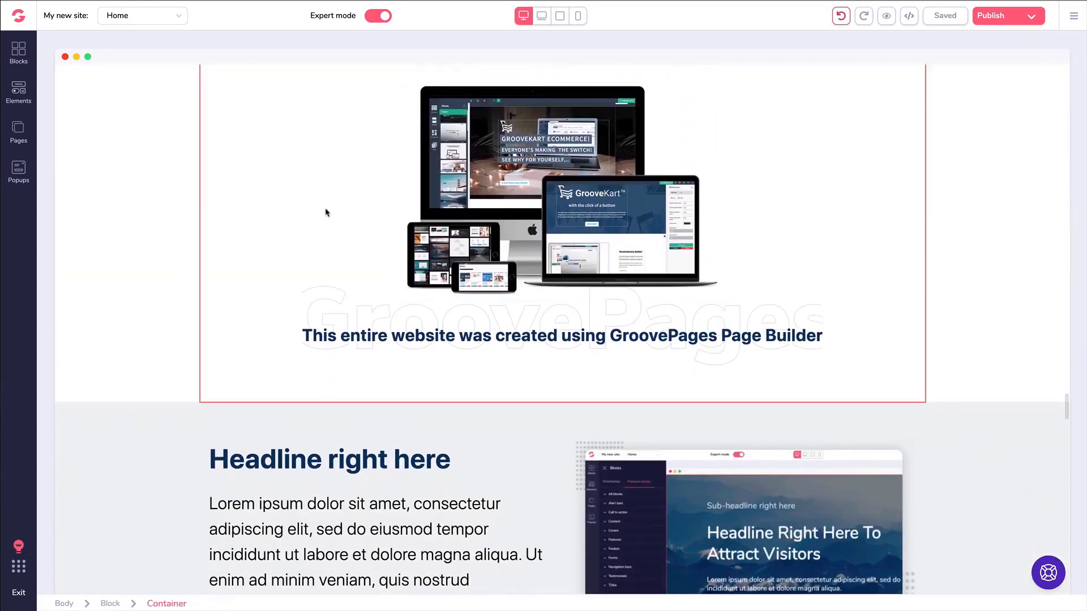
scroll(325, 213, "down", 10)
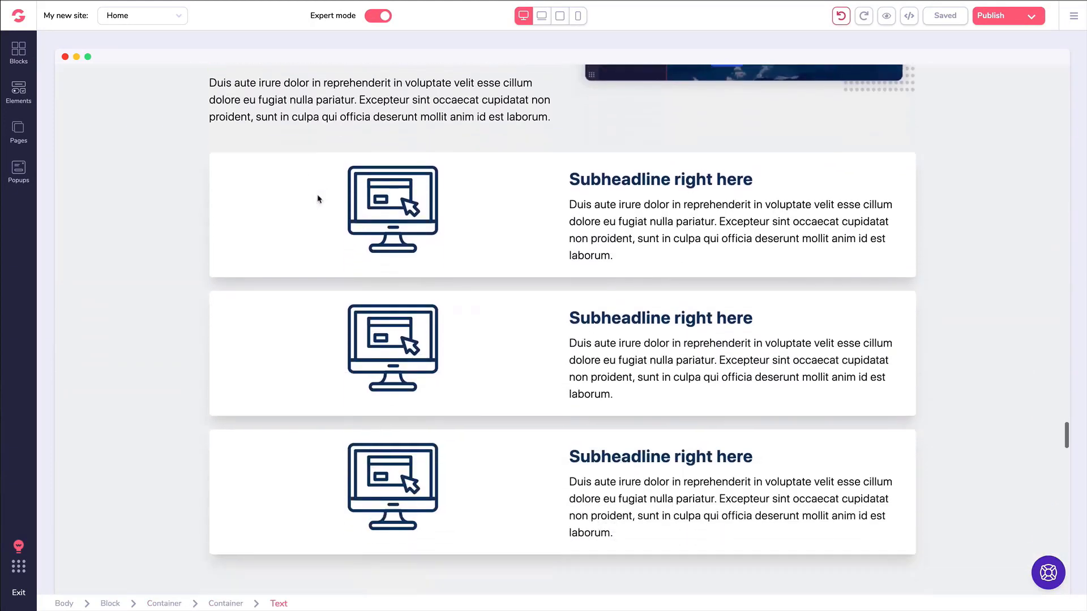
scroll(319, 198, "down", 12)
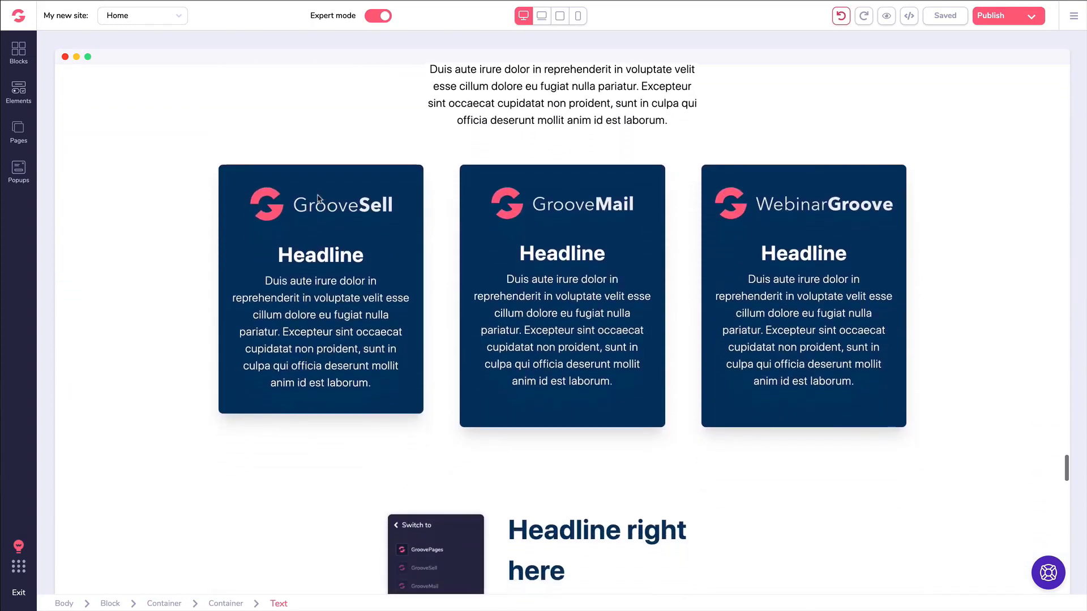
scroll(318, 199, "down", 13)
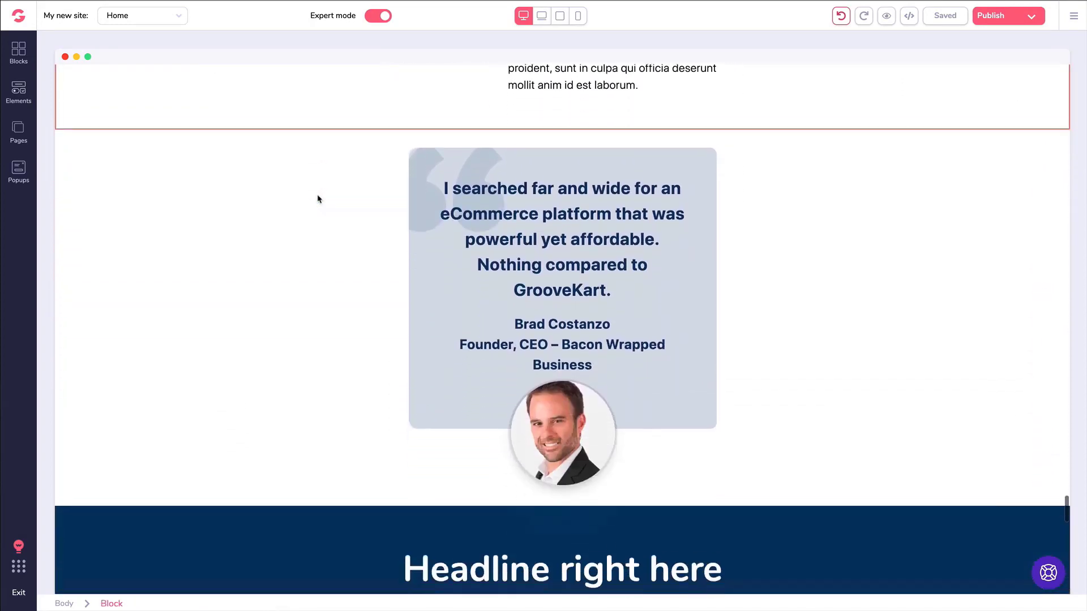
scroll(318, 198, "down", 11)
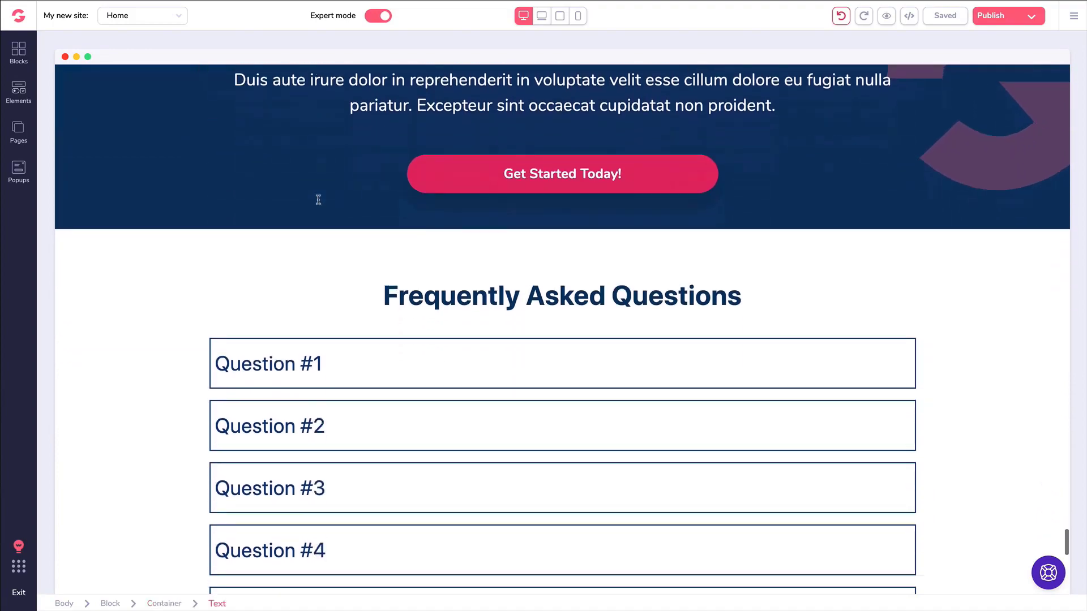
scroll(318, 200, "down", 11)
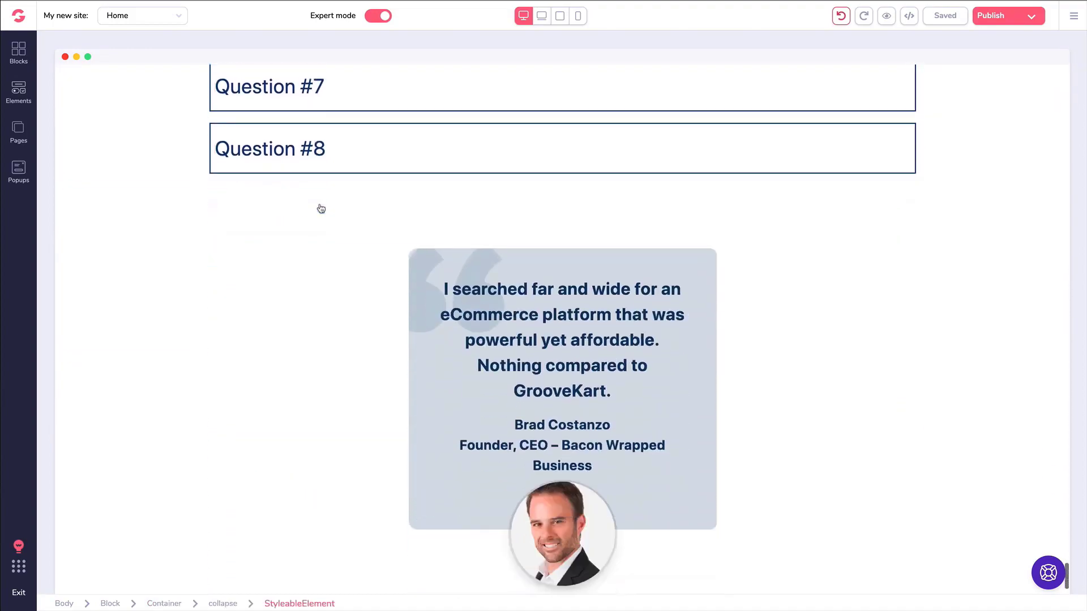
scroll(321, 209, "down", 3)
scroll(321, 208, "up", 20)
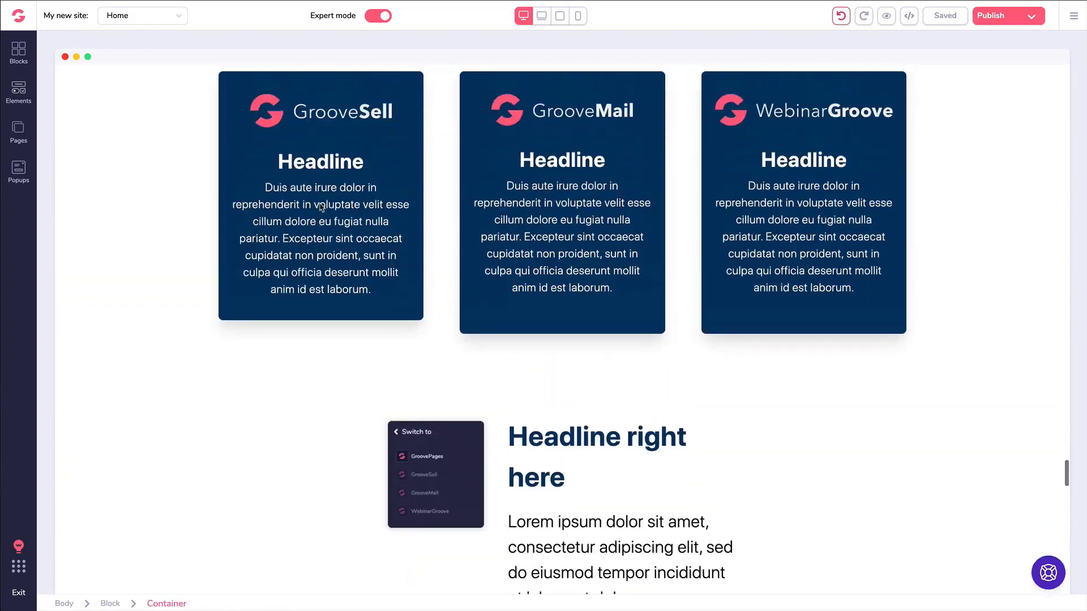
scroll(321, 207, "up", 20)
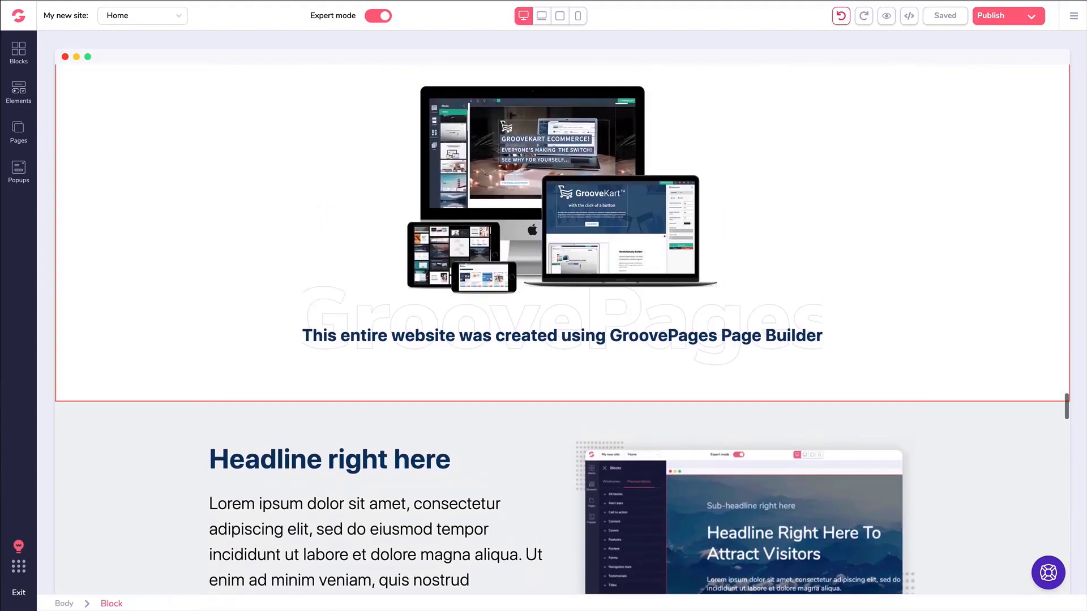
left_click_drag(1066, 406, 1076, 250)
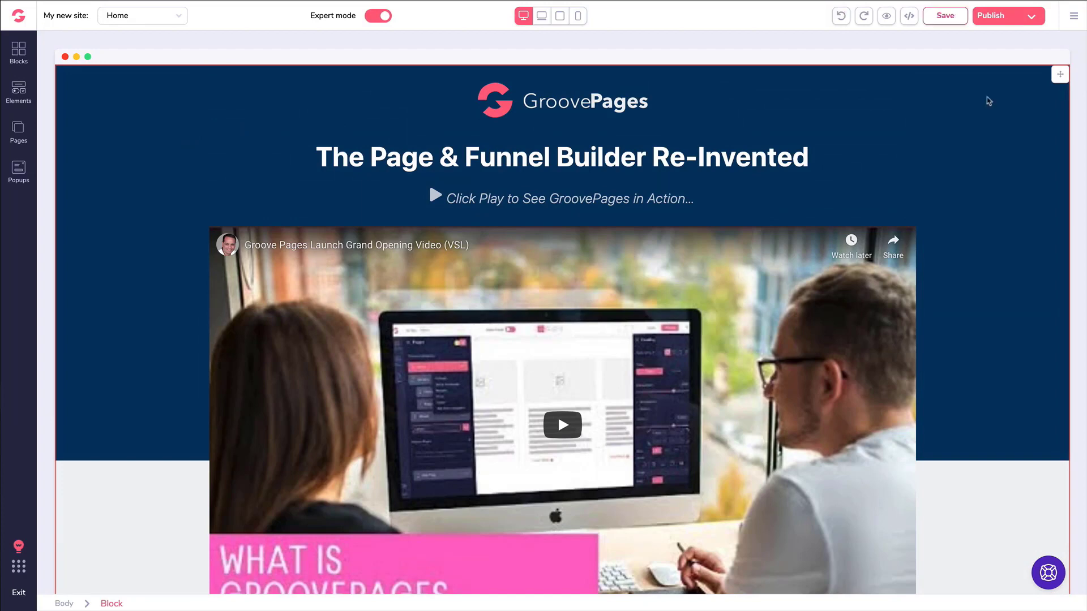
Drag the 'Grand Opening Bonuses Won't Last' heading by its move handle.
scroll(988, 101, "down", 9)
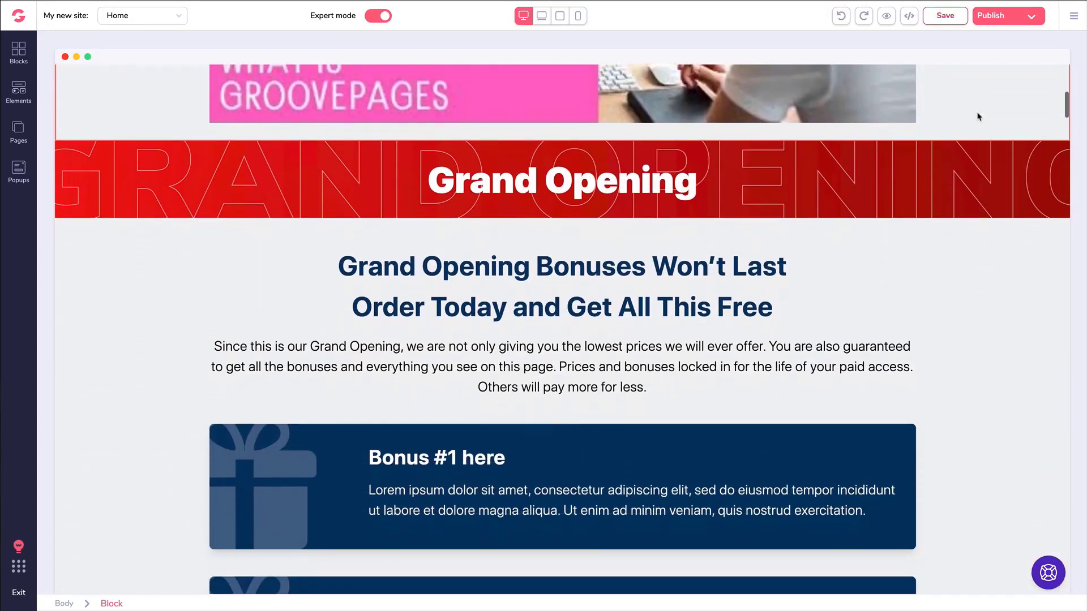
scroll(866, 147, "down", 1)
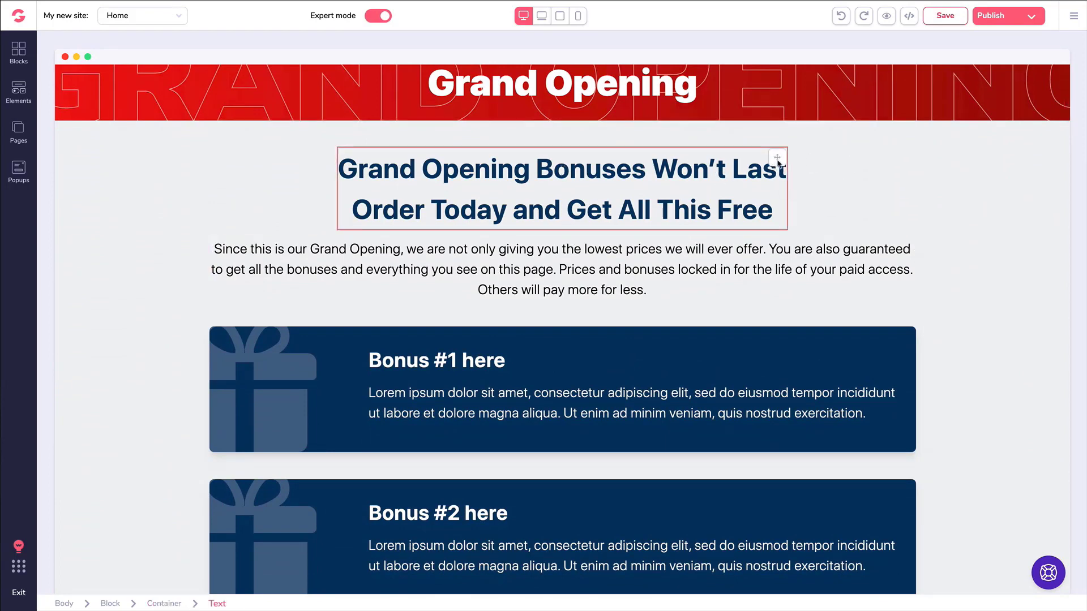
mouse_move(778, 163)
left_mouse_down()
mouse_move(774, 267)
mouse_move(781, 151)
mouse_move(777, 160)
left_mouse_up()
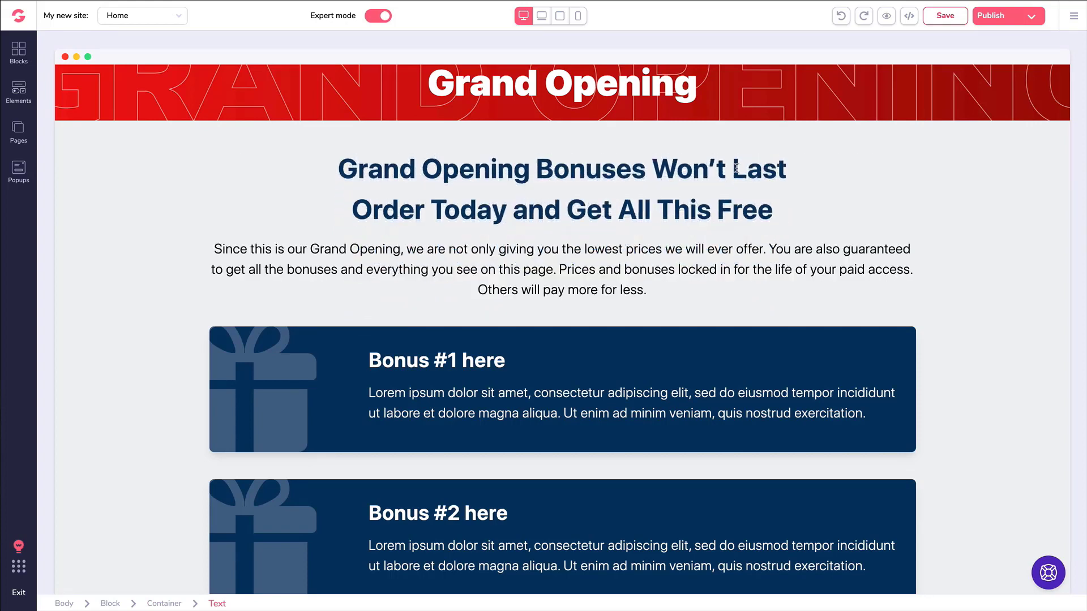
Back at the top, open the Component style settings for the header block.
scroll(736, 168, "up", 3)
scroll(697, 162, "up", 1)
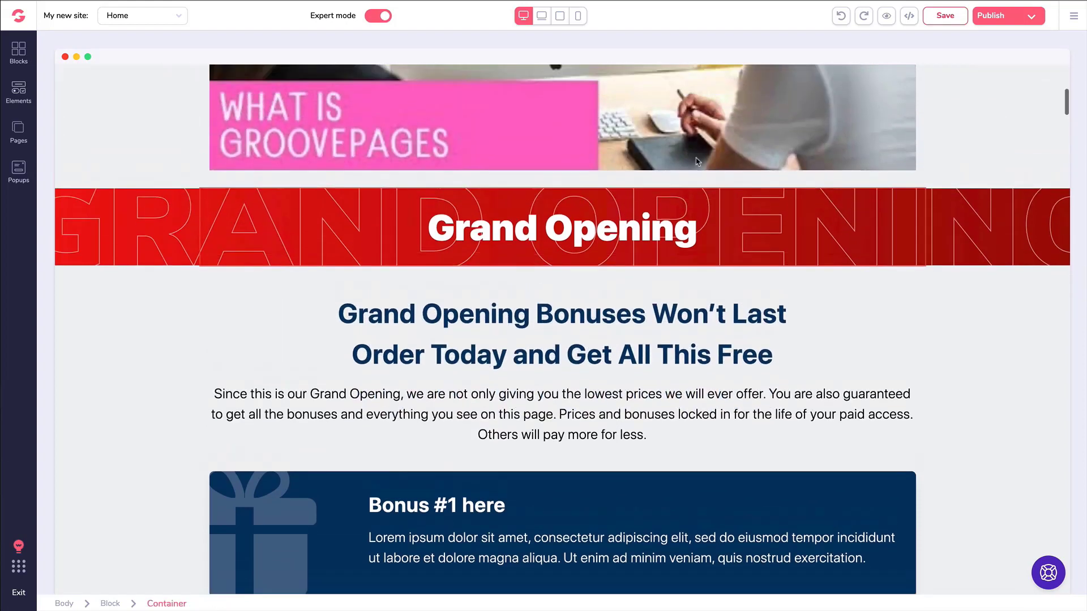
scroll(697, 161, "up", 8)
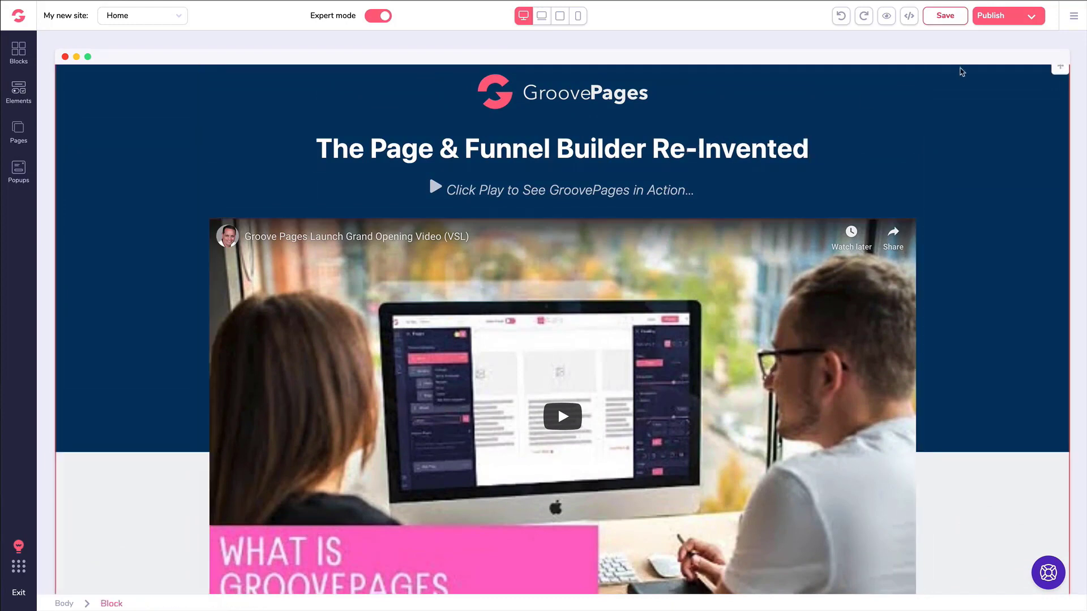
left_click(959, 106)
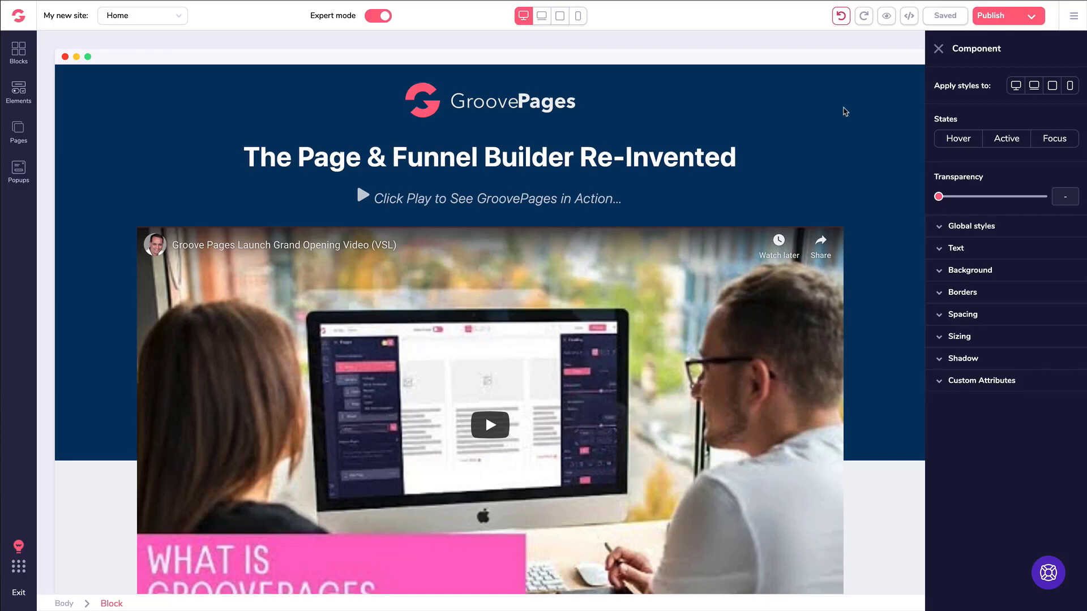
left_click(451, 107)
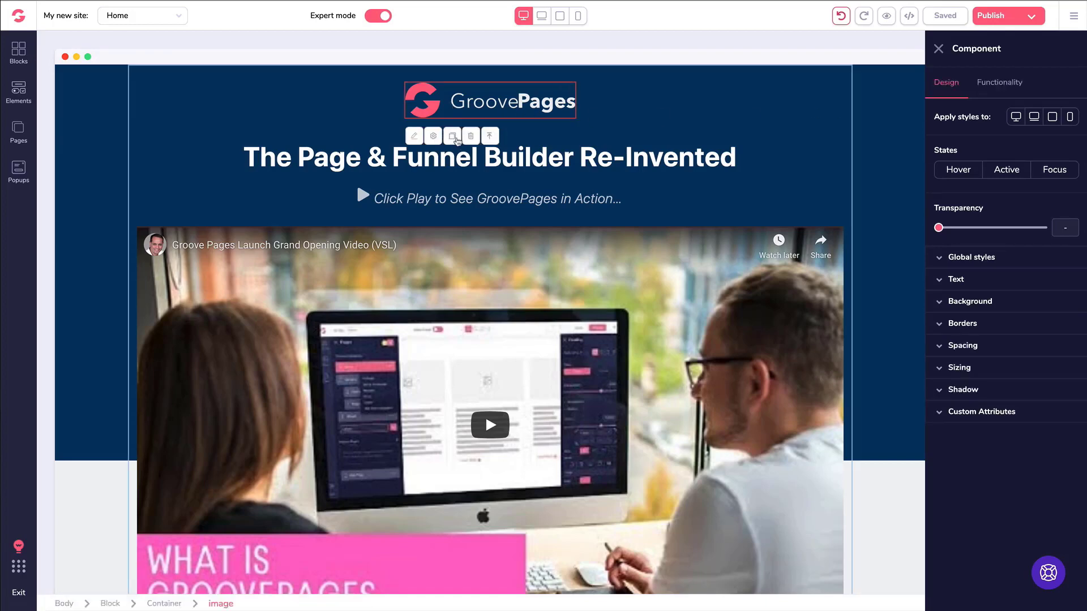
left_click(452, 137)
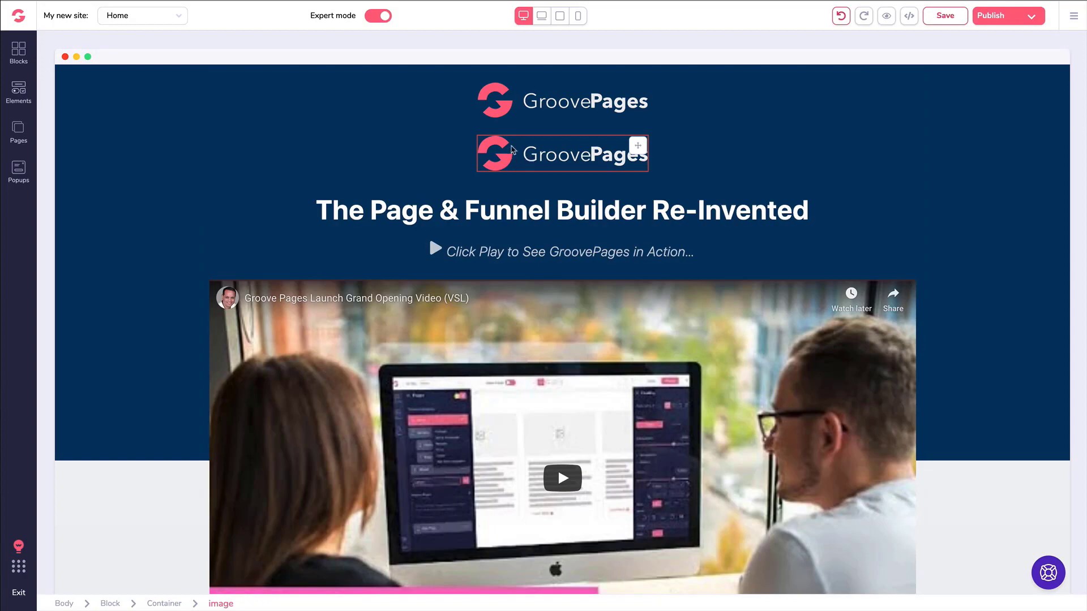
left_click(511, 150)
left_click(475, 125)
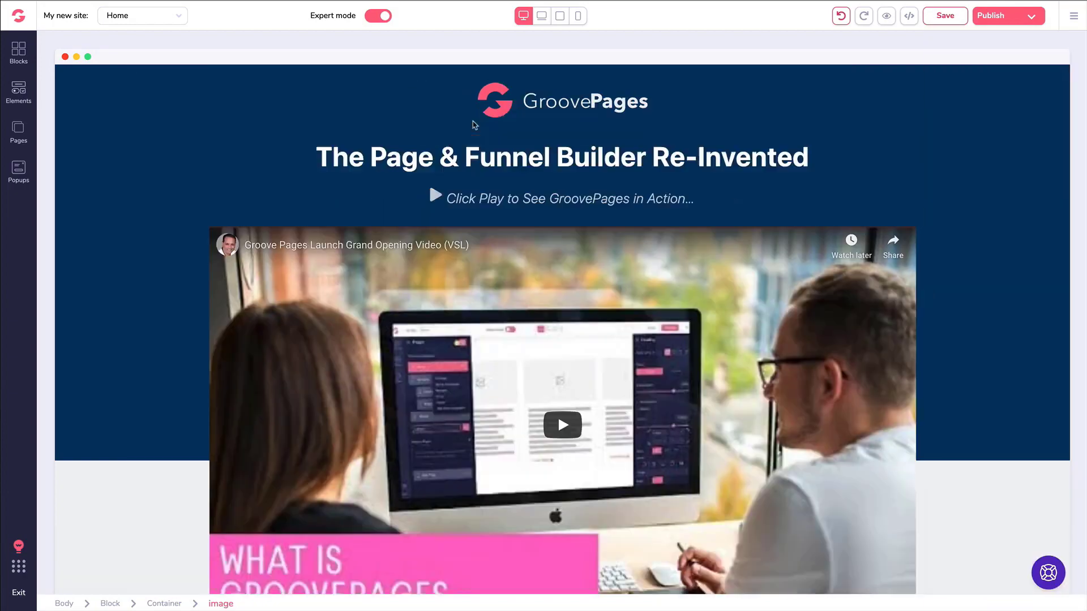
left_click(540, 146)
scroll(542, 200, "down", 12)
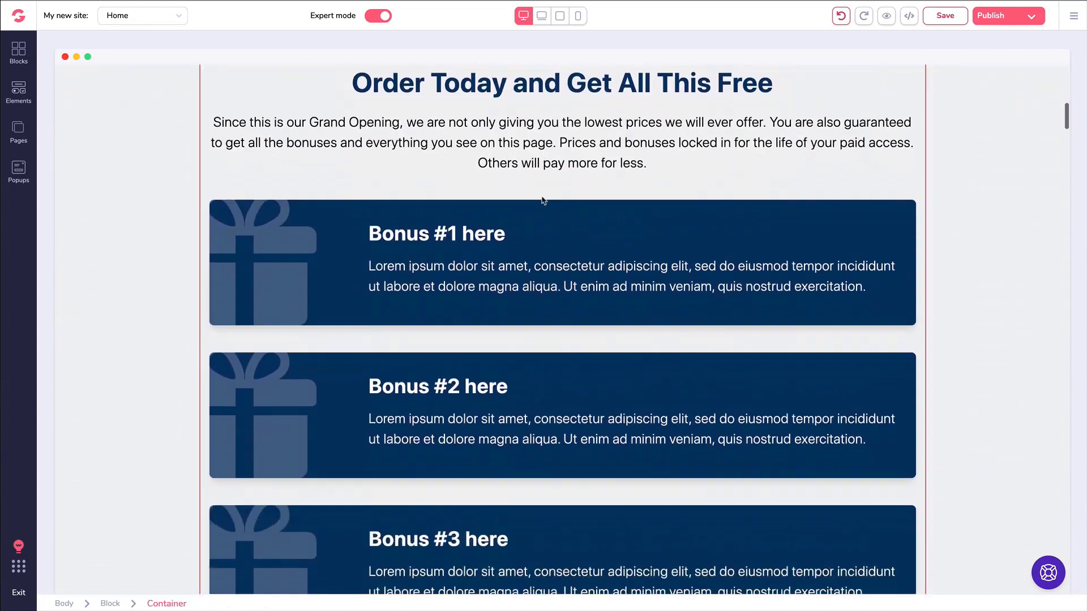
scroll(543, 200, "down", 5)
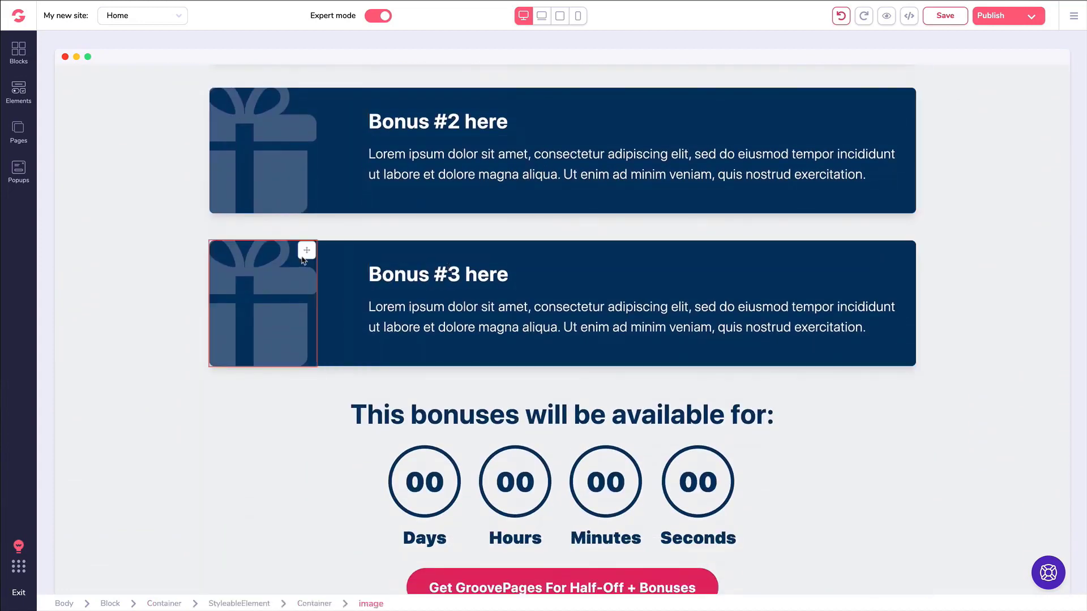
left_click(438, 302)
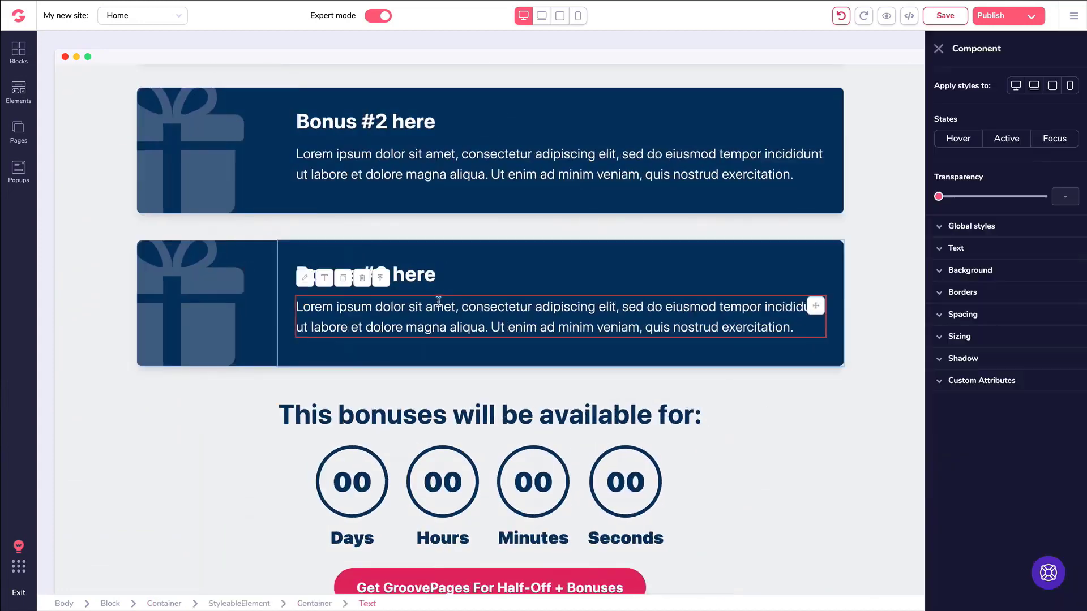
left_click(381, 278)
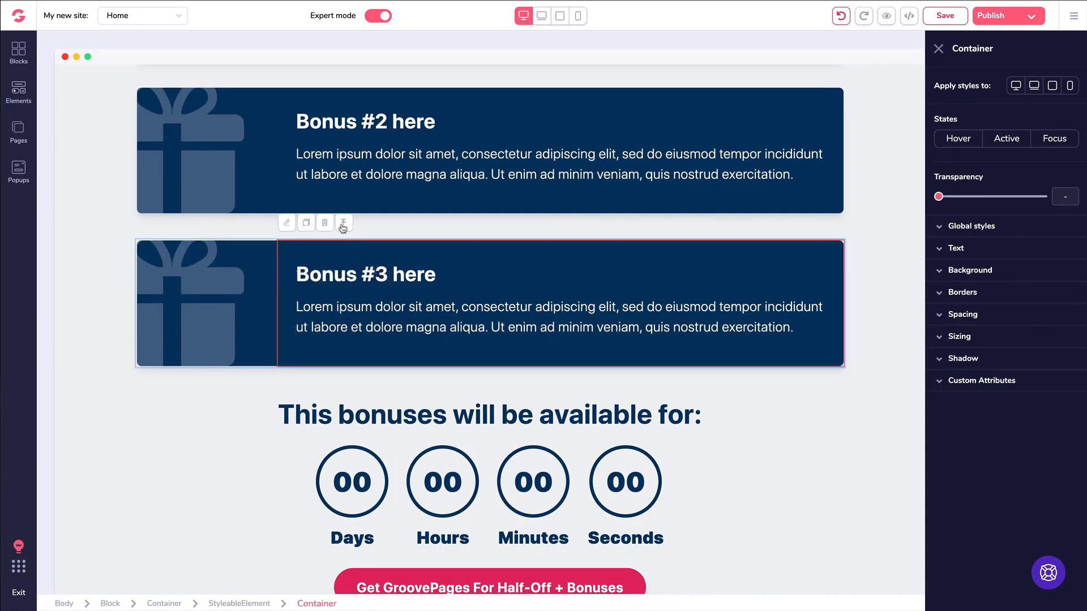
left_click(343, 223)
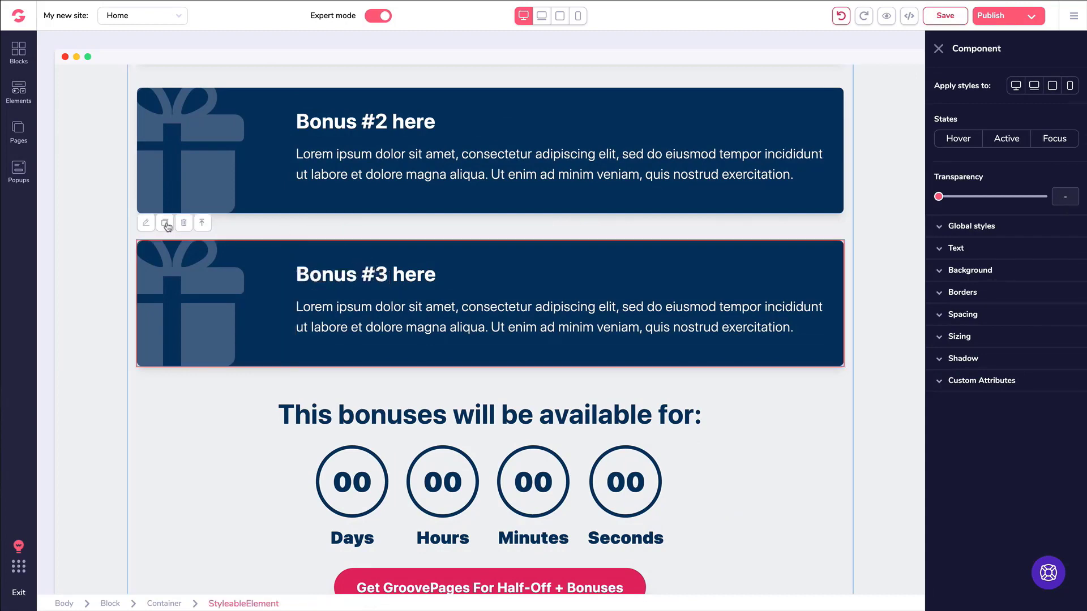
left_click(165, 224)
left_click(285, 402)
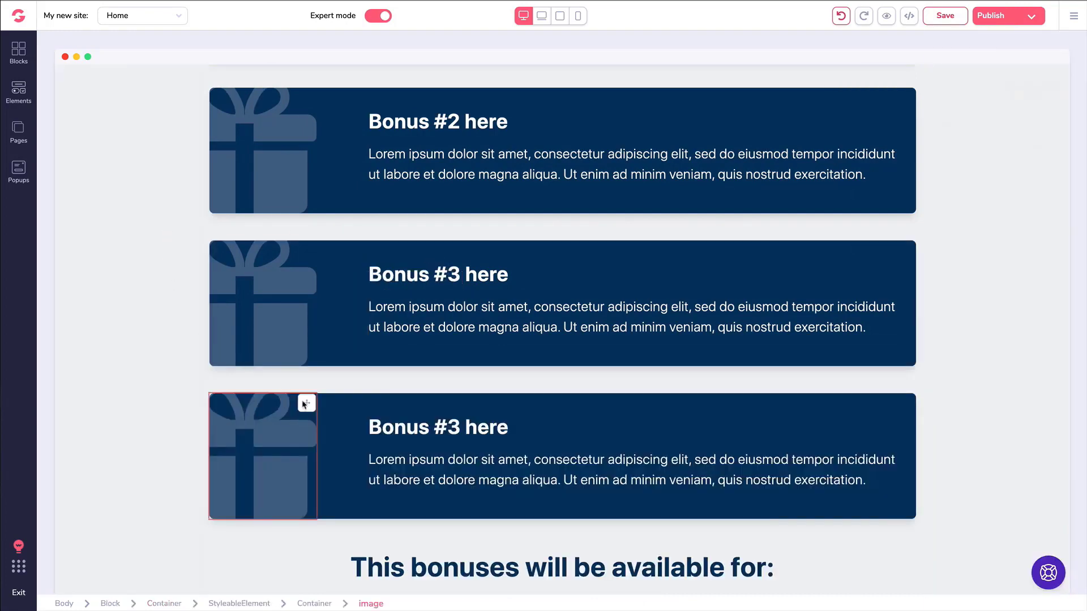
left_click(357, 413)
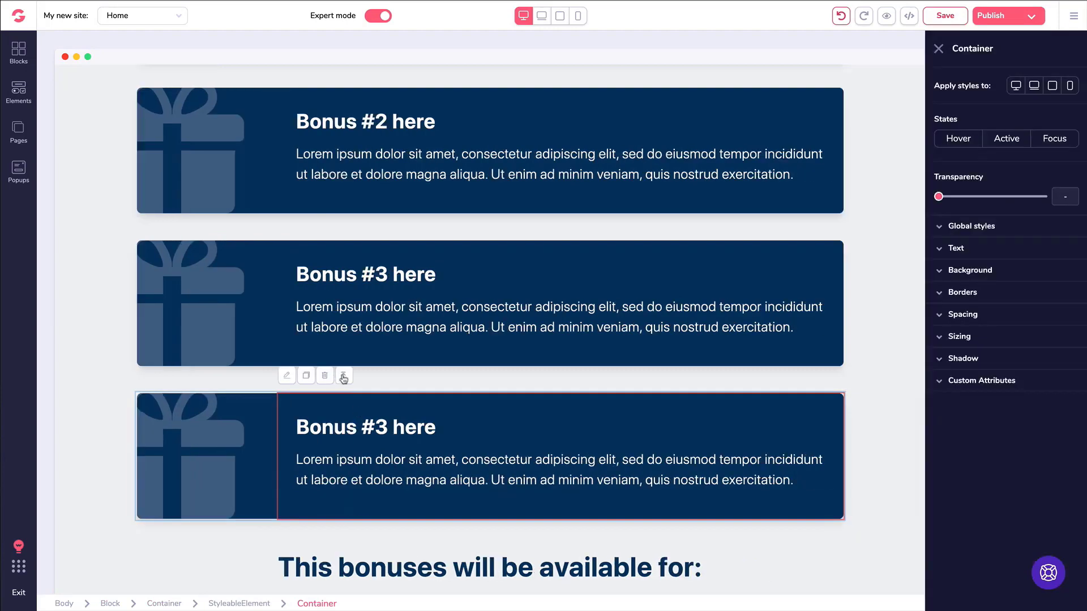
left_click(340, 376)
left_click(184, 377)
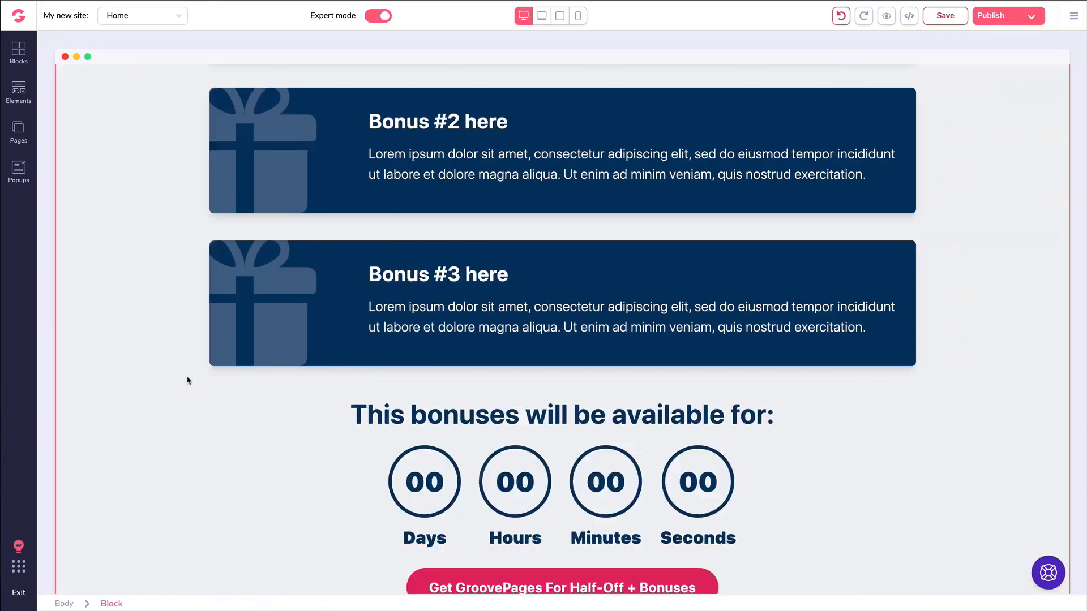
Select the screenshot image, then the 'Headline right here' heading.
scroll(380, 281, "down", 13)
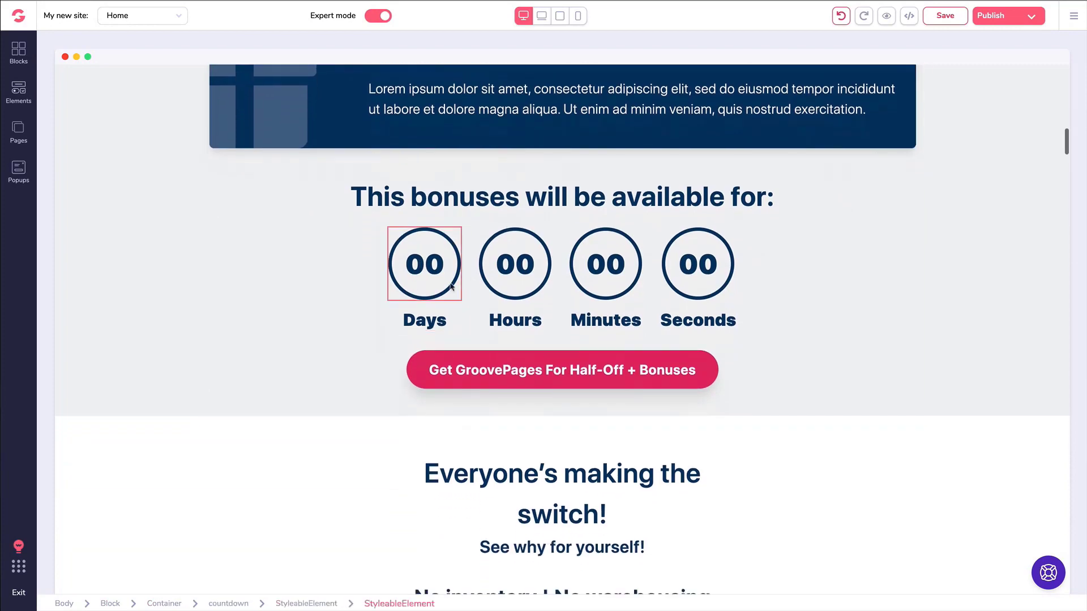
scroll(468, 299, "down", 5)
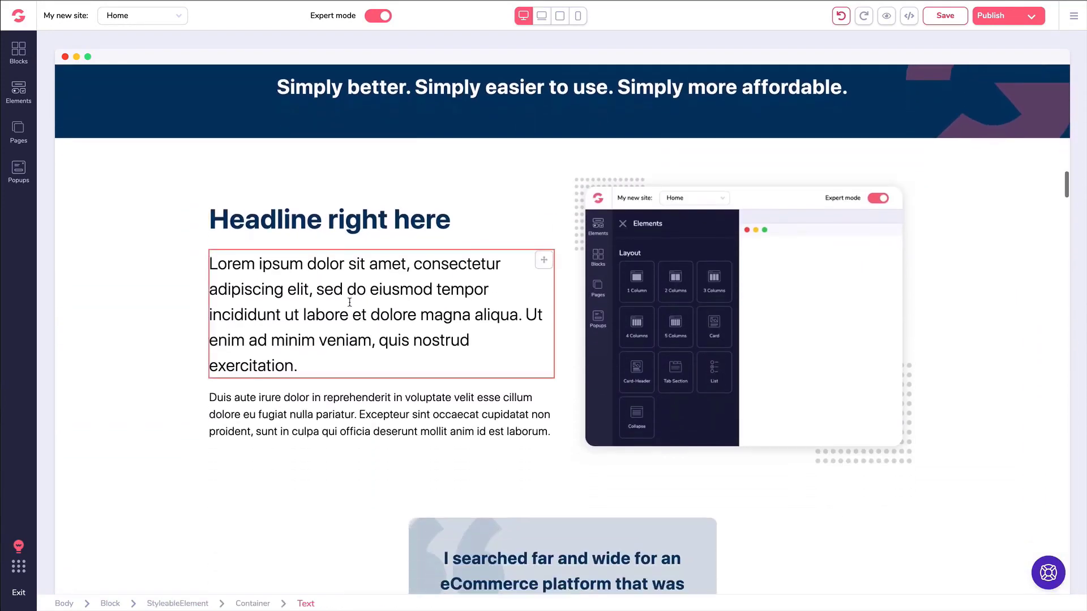
left_click(575, 263)
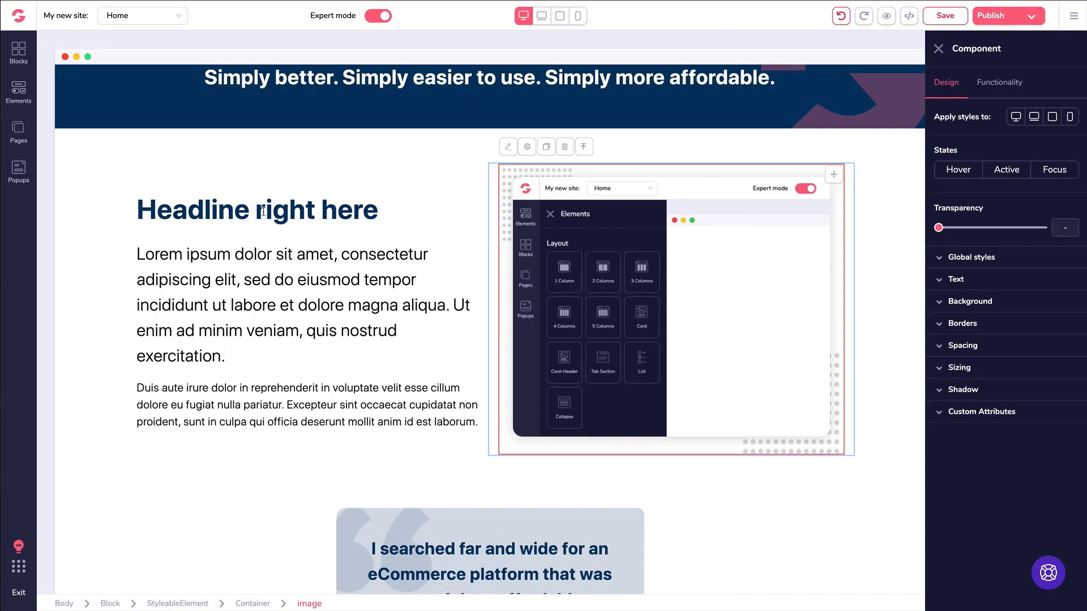
left_click(263, 211)
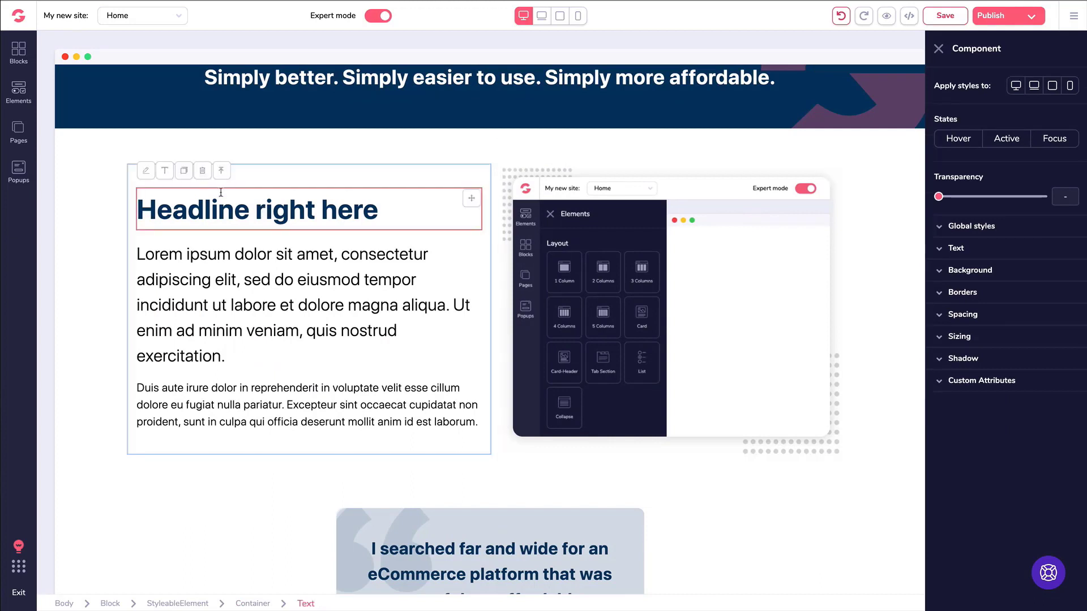
Duplicate the whole 'Headline right here' section block and select the copy.
scroll(271, 305, "down", 2)
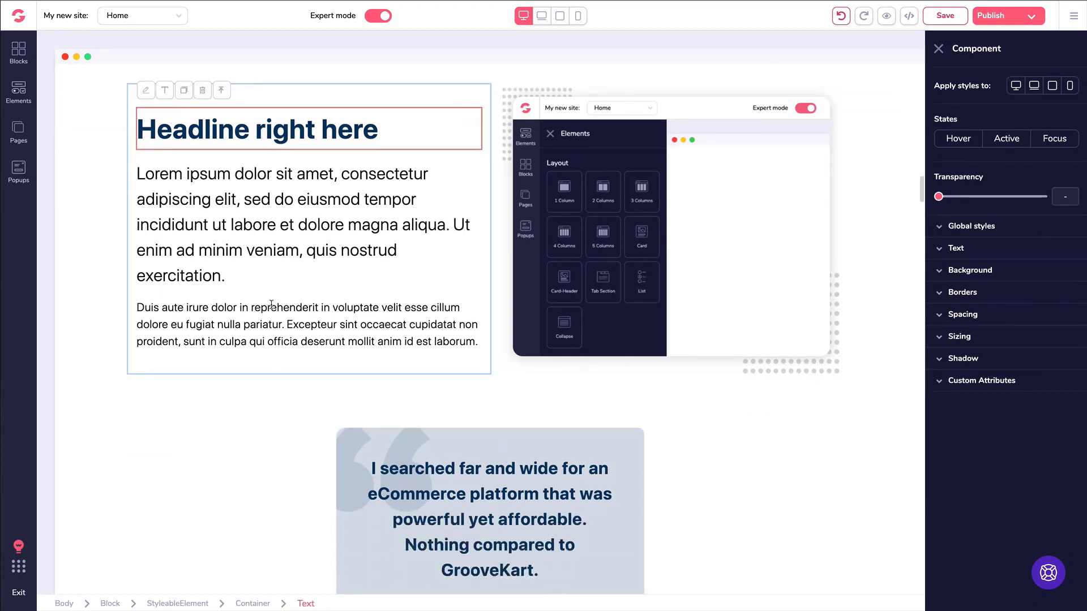
scroll(271, 304, "up", 3)
left_click(96, 226)
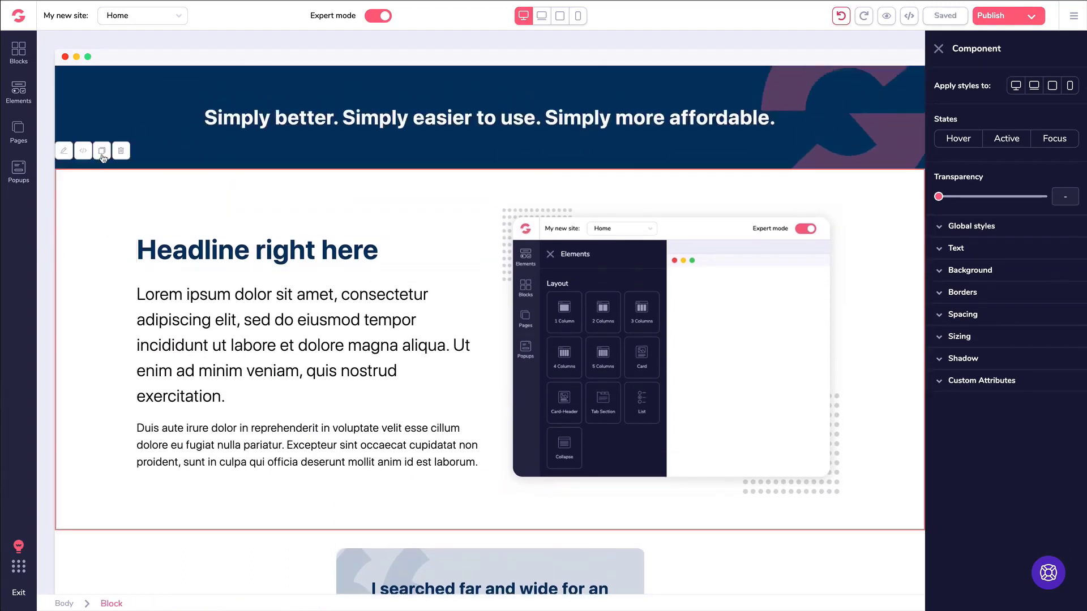
left_click(103, 155)
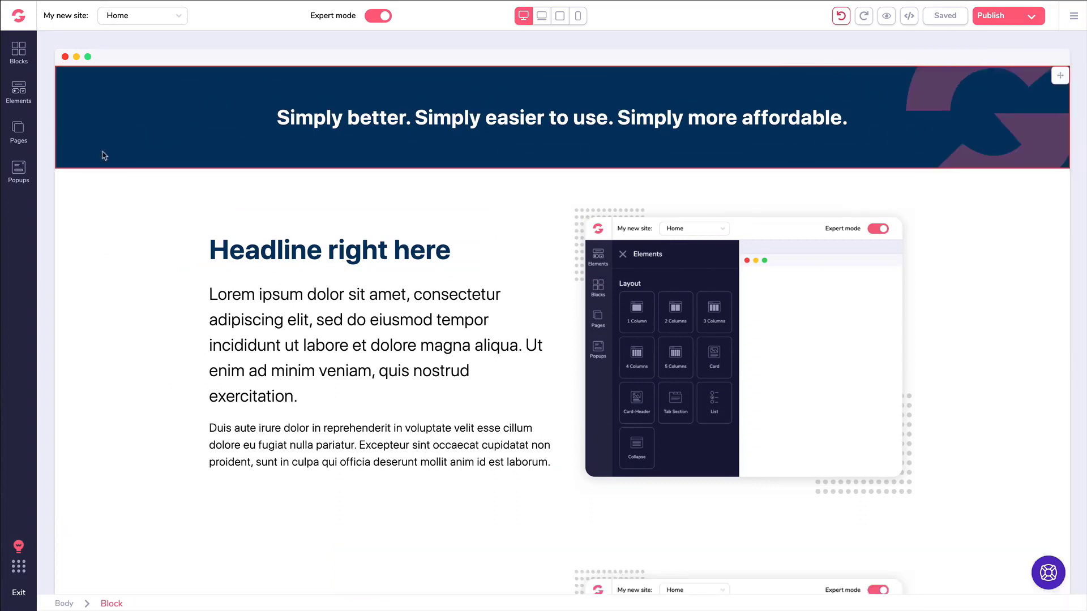
scroll(133, 177, "down", 5)
scroll(135, 184, "down", 1)
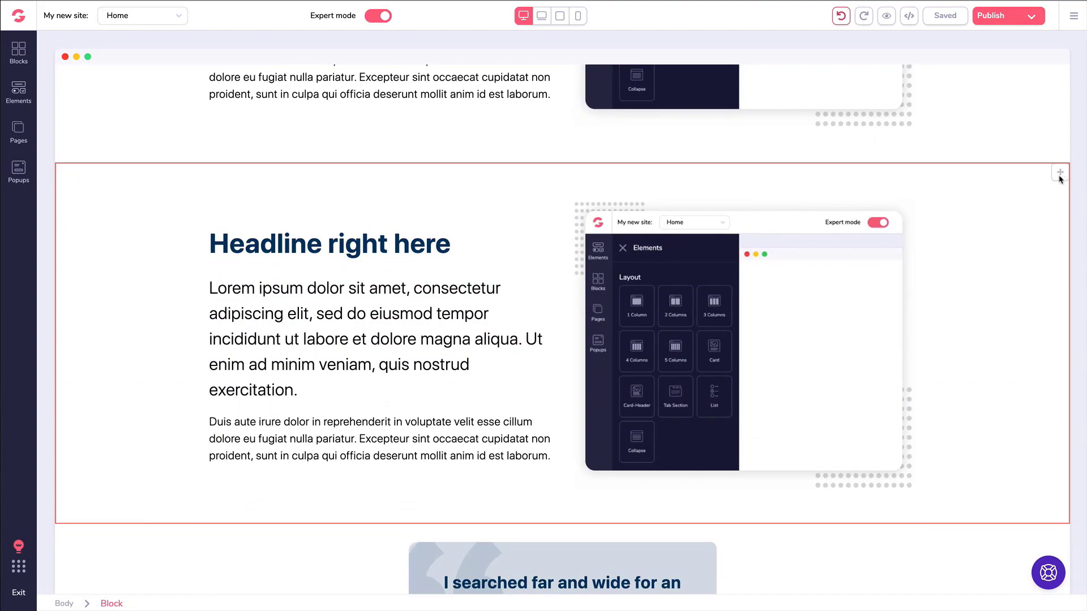
left_click(110, 195)
Delete the duplicated headline section.
left_click(124, 154)
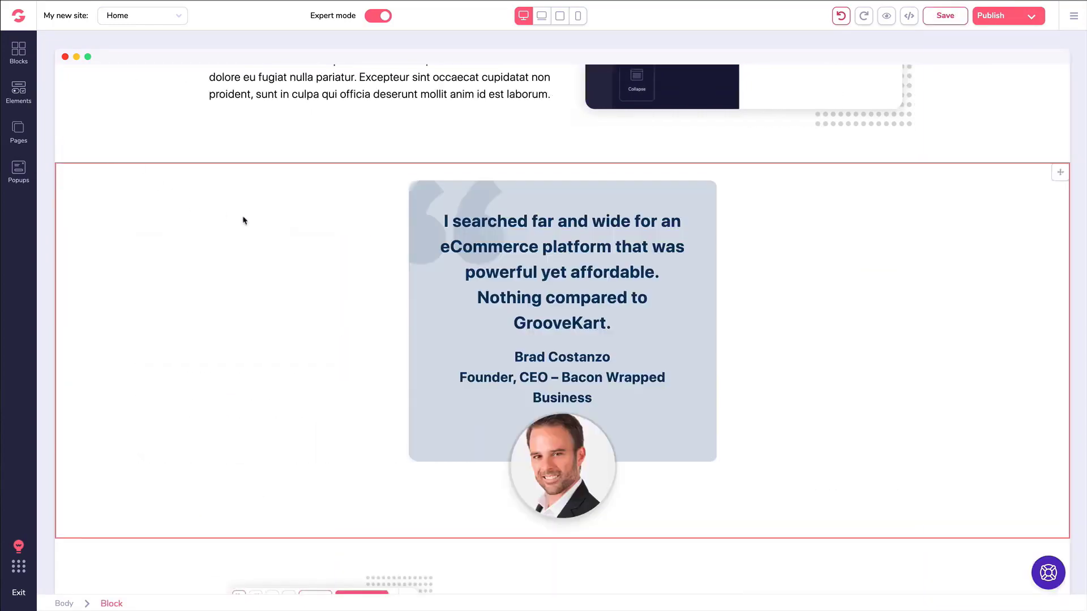
scroll(250, 219, "up", 20)
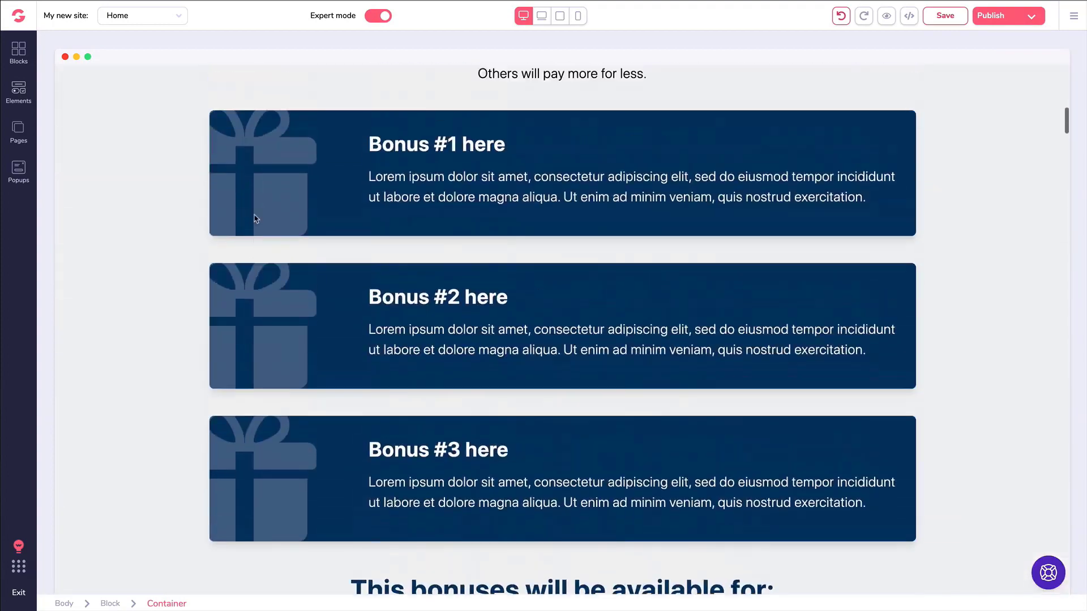
scroll(255, 218, "up", 15)
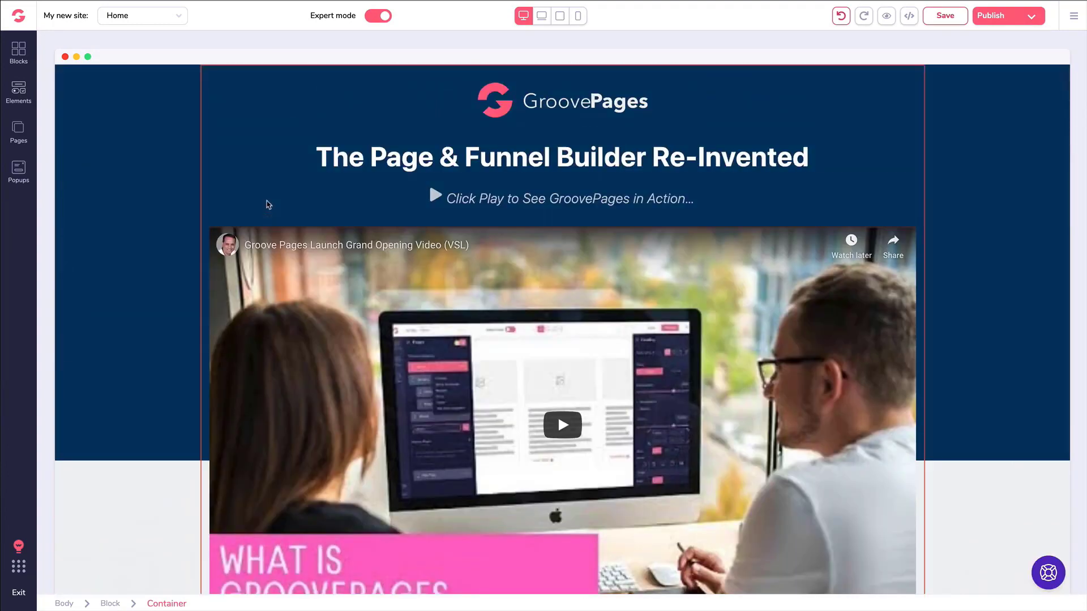
Select the header block, its container, then the page title heading for text editing.
left_click(935, 90)
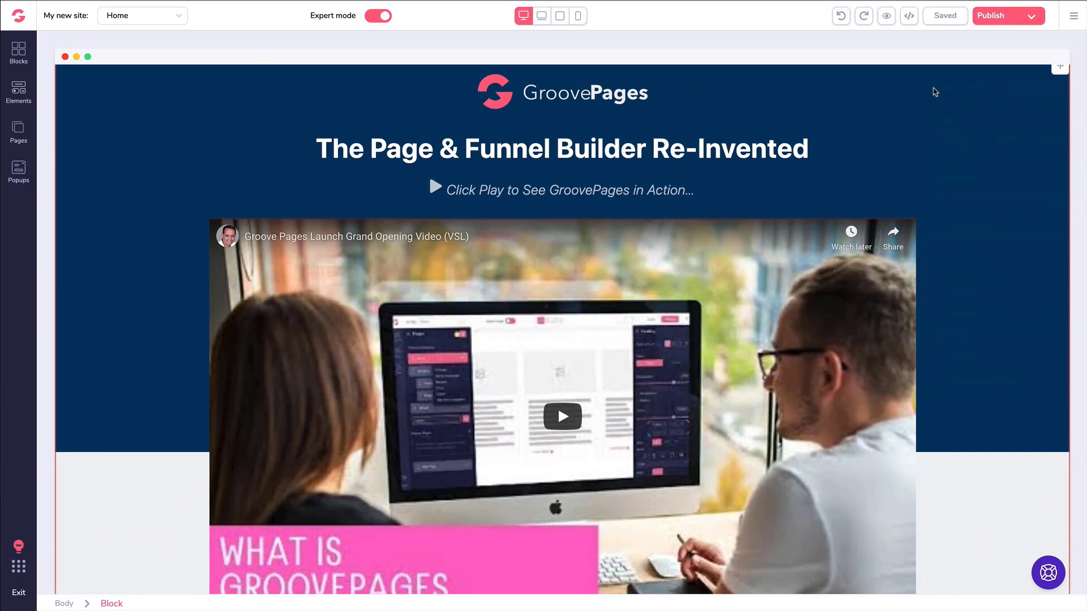
left_click(886, 89)
left_click(441, 148)
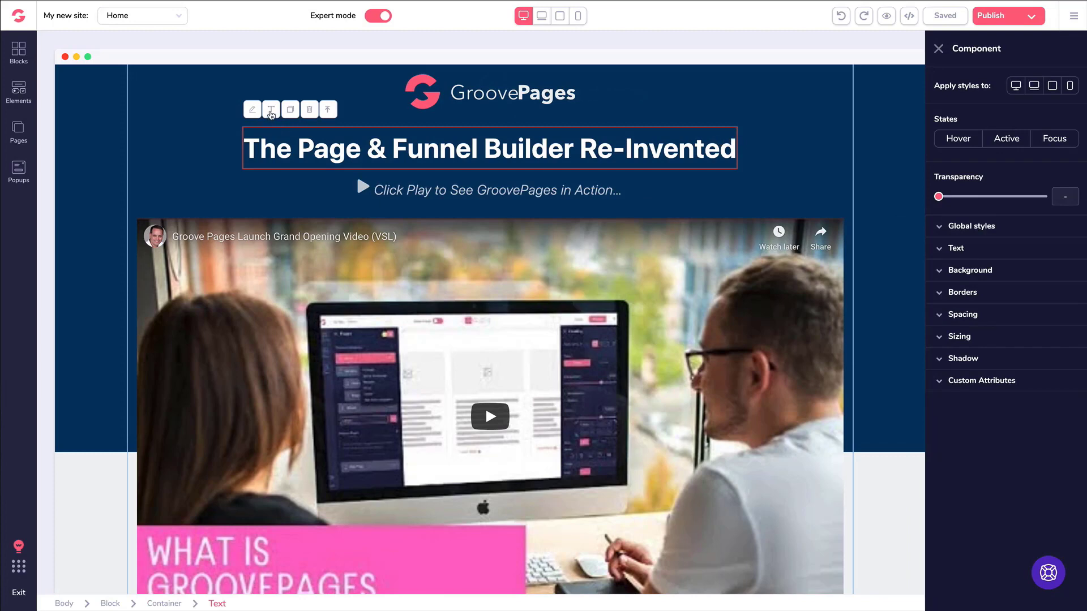
left_click(271, 112)
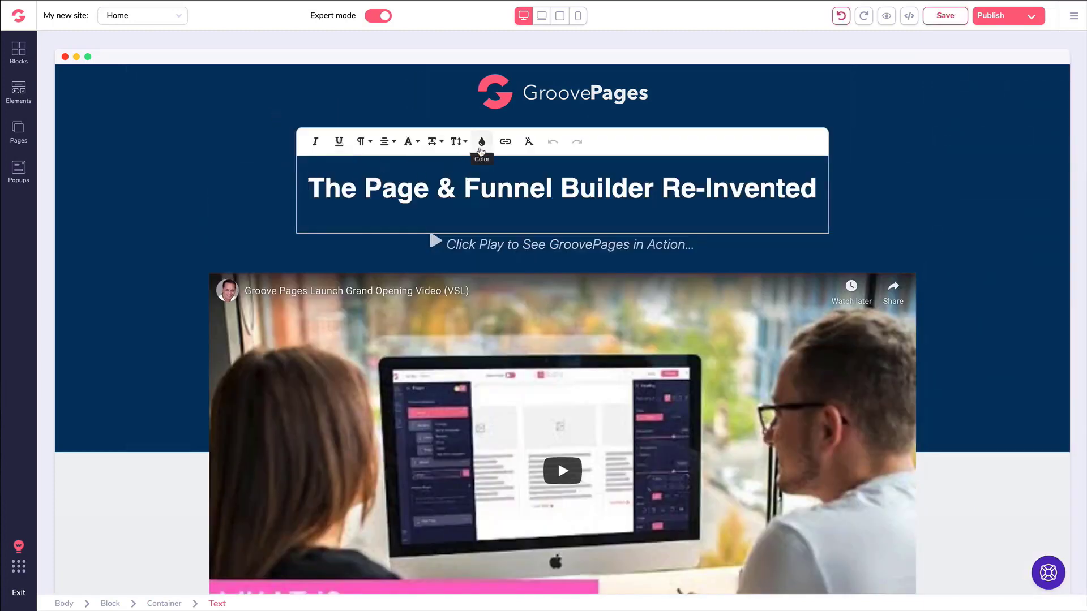
Inspect the title's colour, font size and font family options without changing them.
left_click(482, 142)
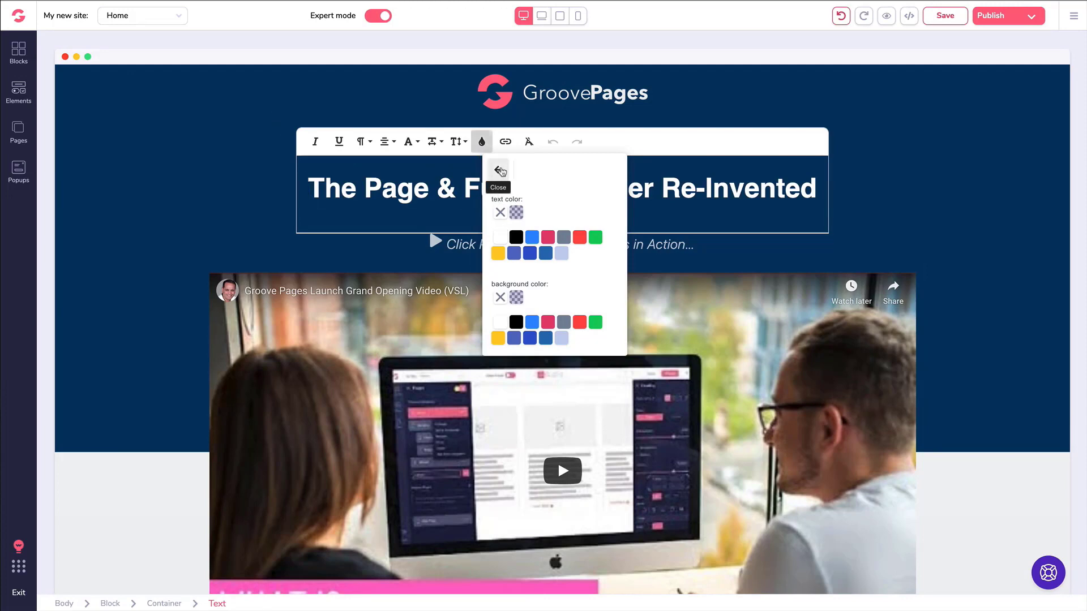
left_click(498, 169)
left_click(461, 142)
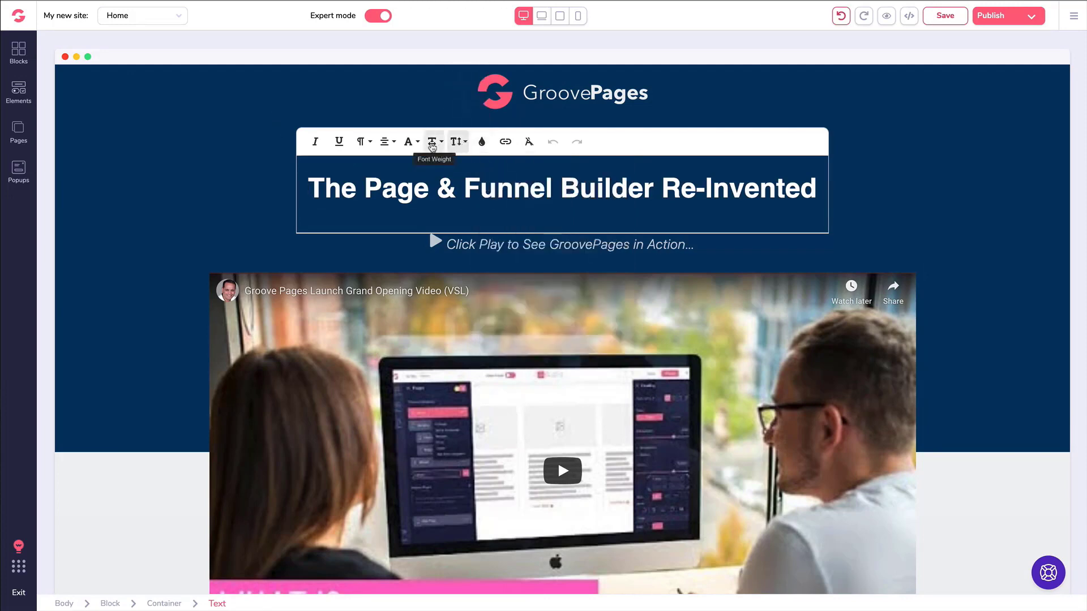
left_click(408, 142)
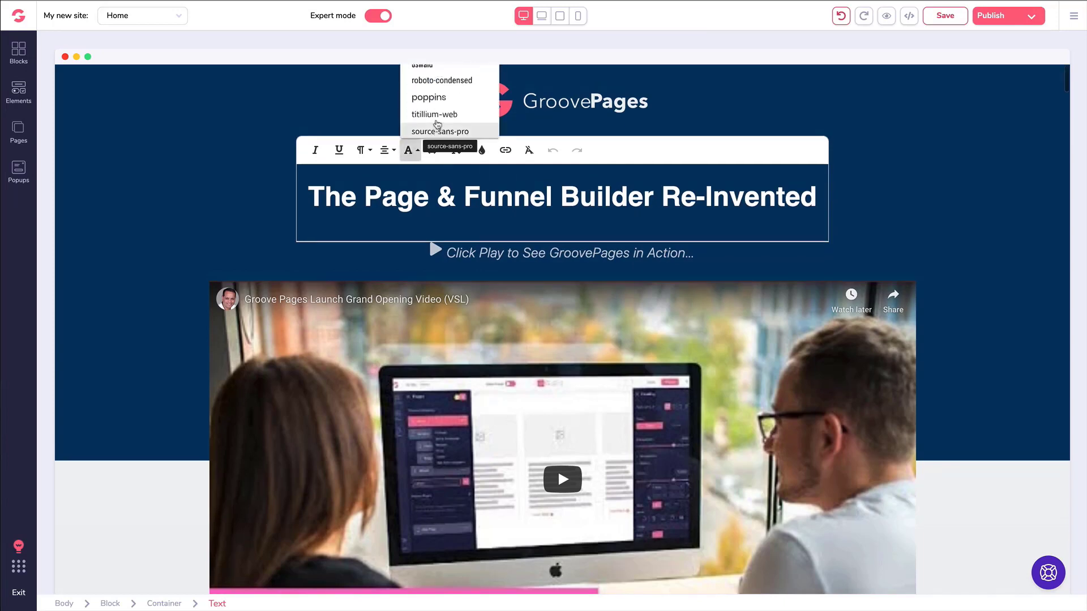
scroll(438, 124, "down", 2)
scroll(435, 124, "up", 2)
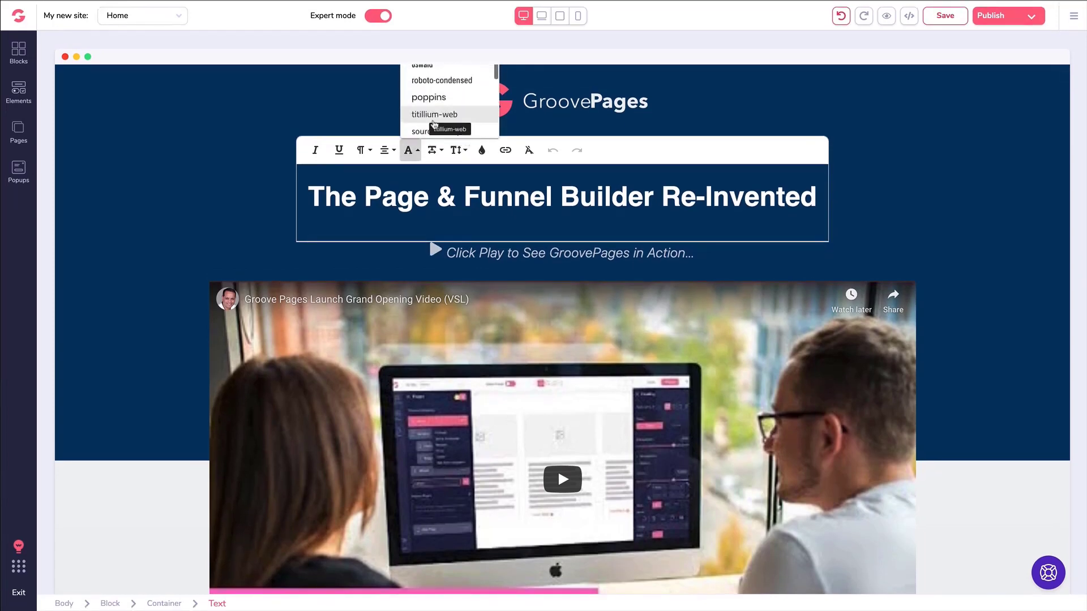
left_click(434, 124)
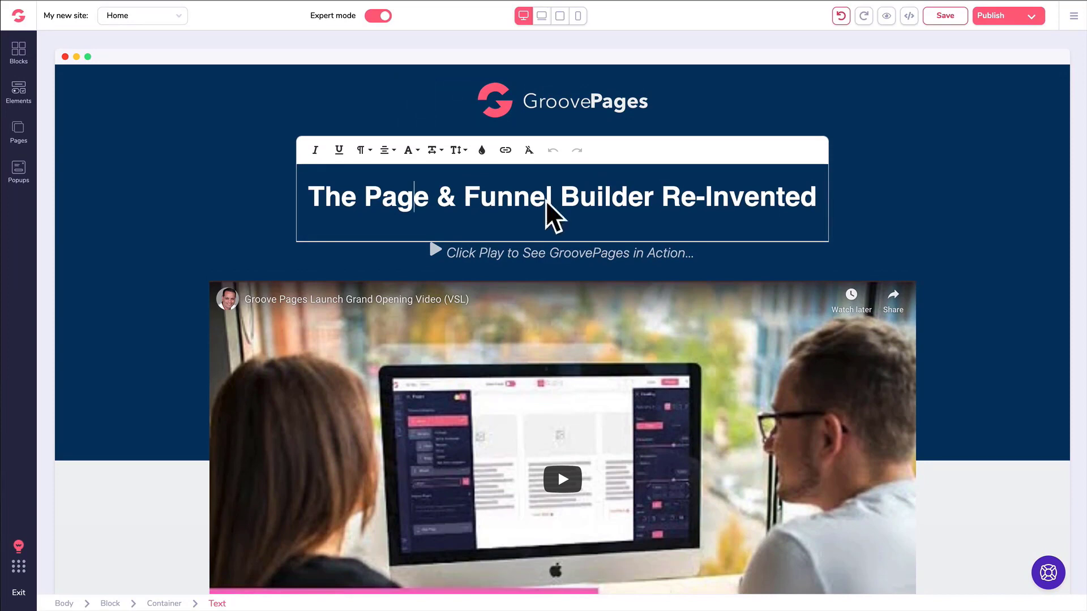
Replace 'Funnel' with 'World', undo it, and select the unchanged heading element.
left_click_drag(555, 199, 468, 200)
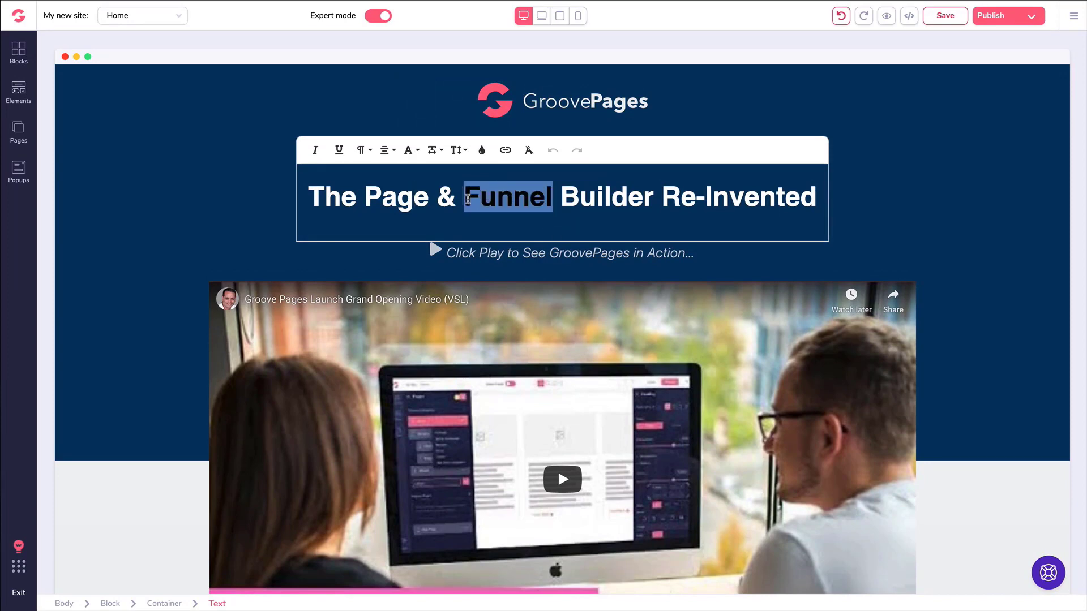
type("Hellow")
key("BackSpace")
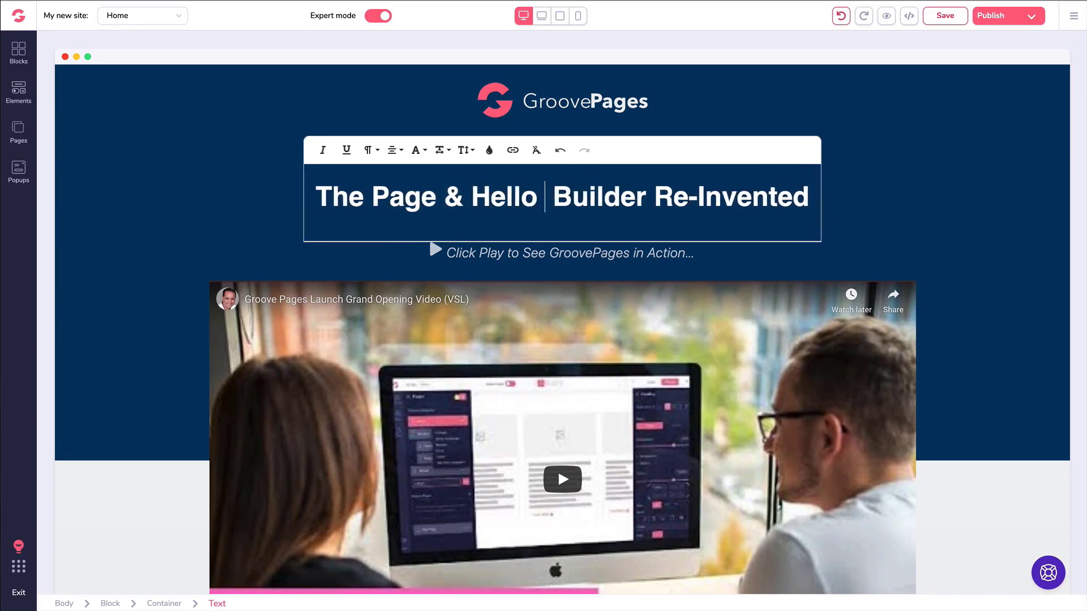
type("World")
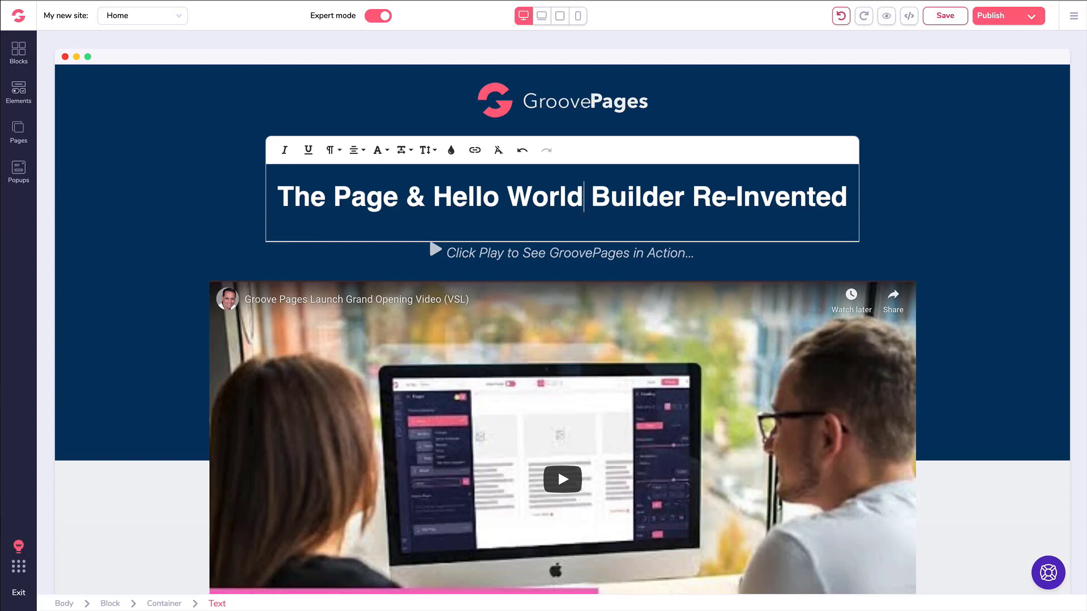
key("ctrl+z")
key("ctrl+z")
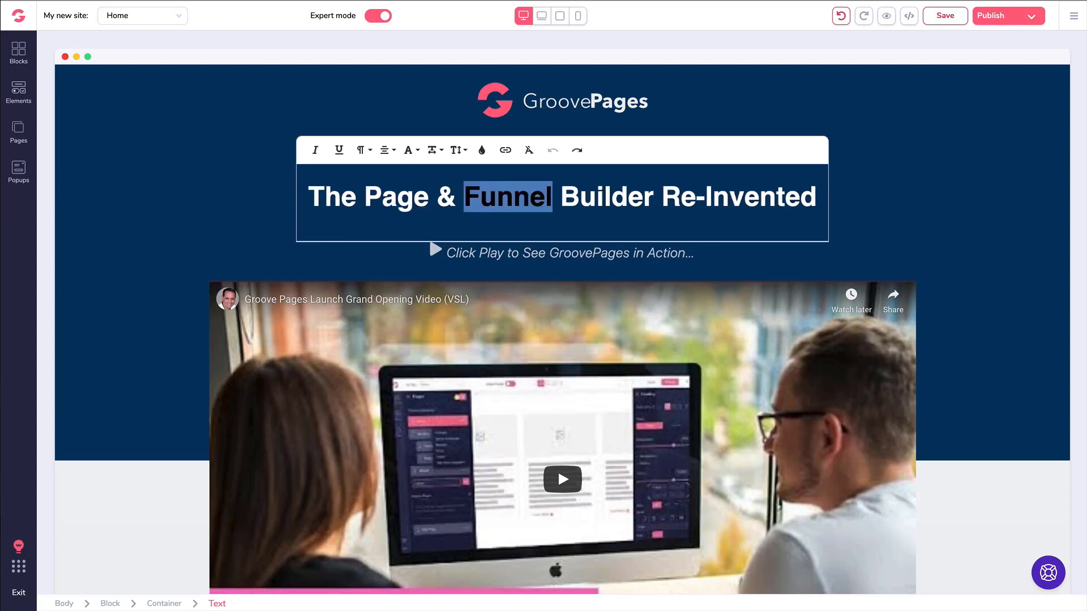
left_click(580, 196)
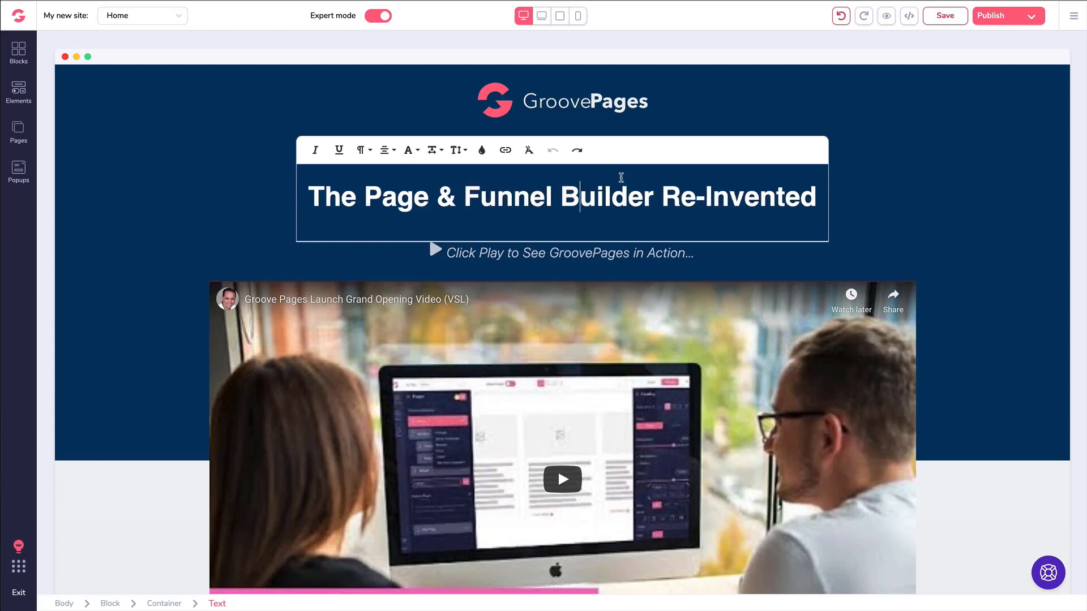
left_click(249, 172)
left_click(377, 161)
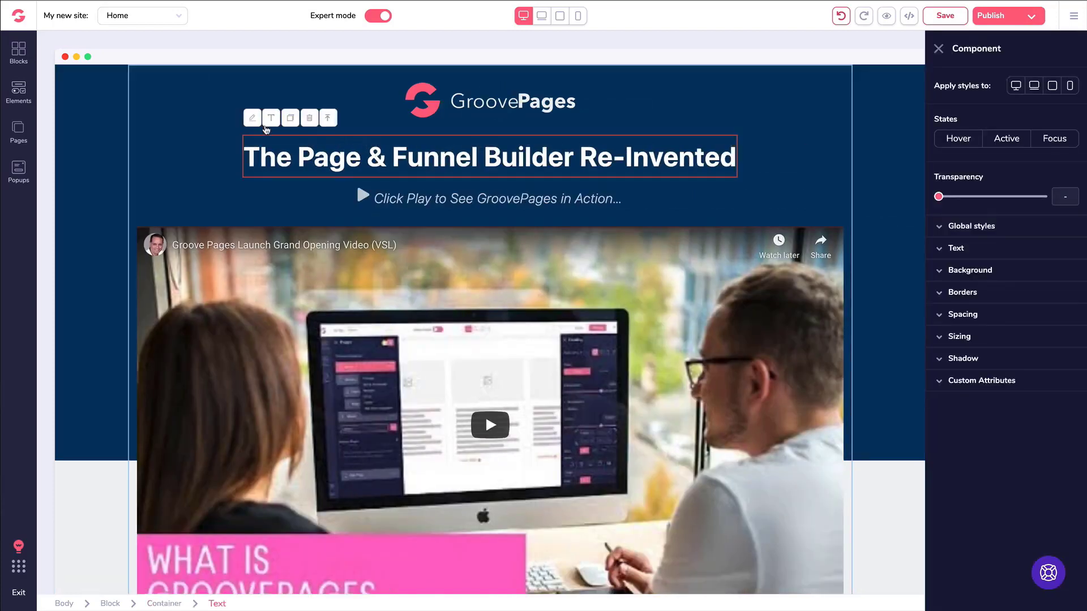
left_click(943, 250)
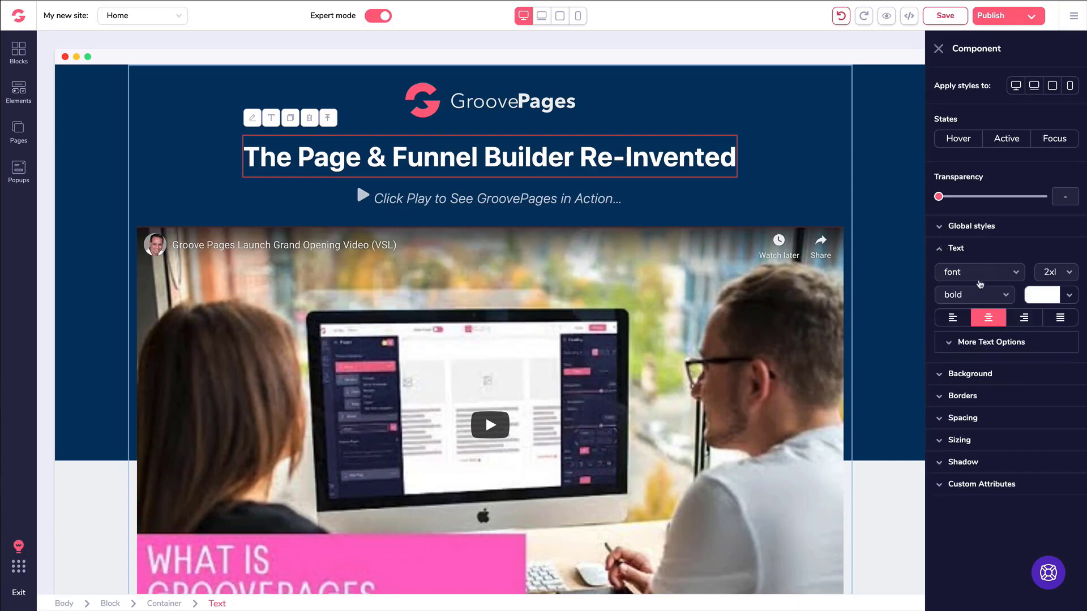
left_click(979, 278)
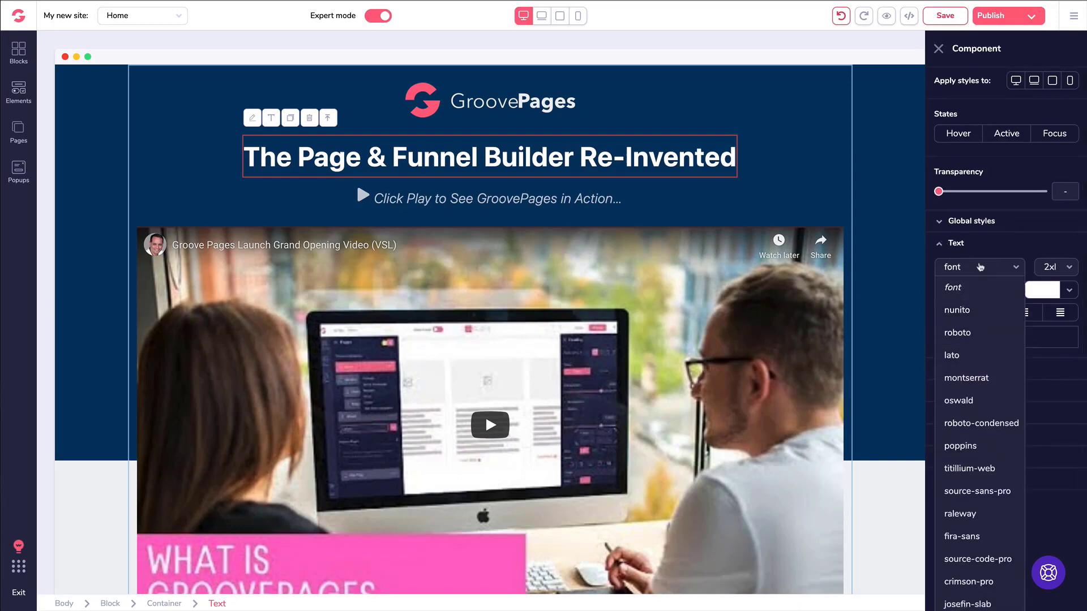
left_click(987, 250)
left_click(977, 253)
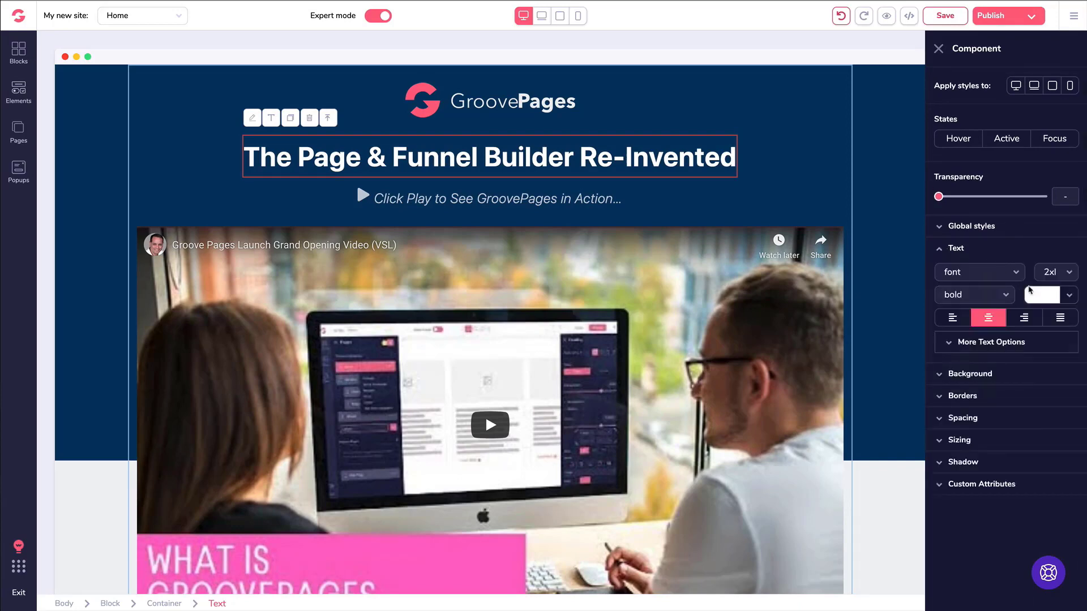
left_click(1034, 294)
mouse_move(987, 364)
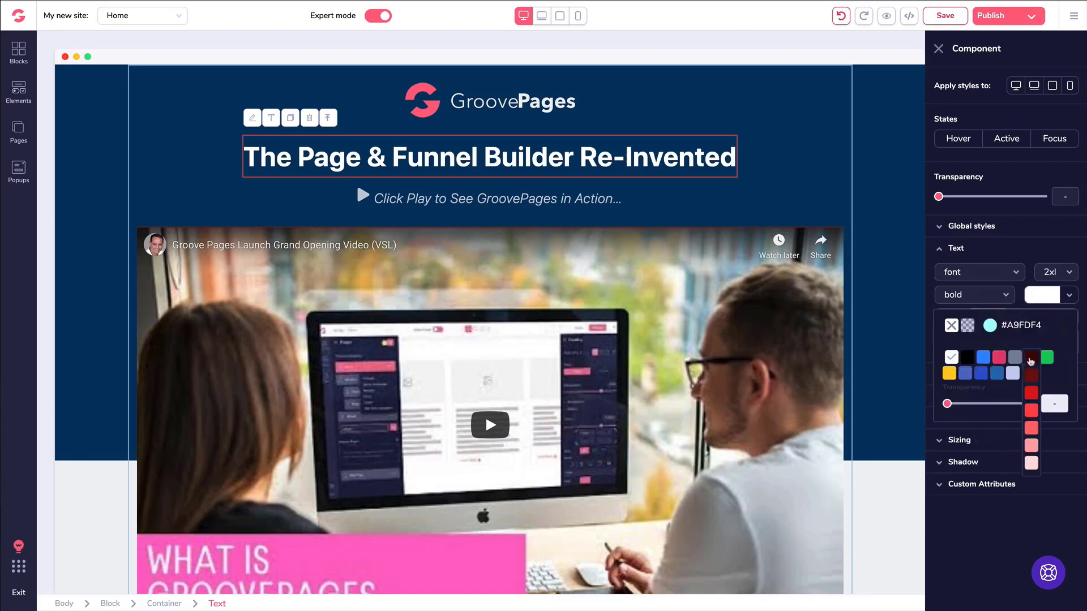
left_click(1031, 359)
left_click(1039, 300)
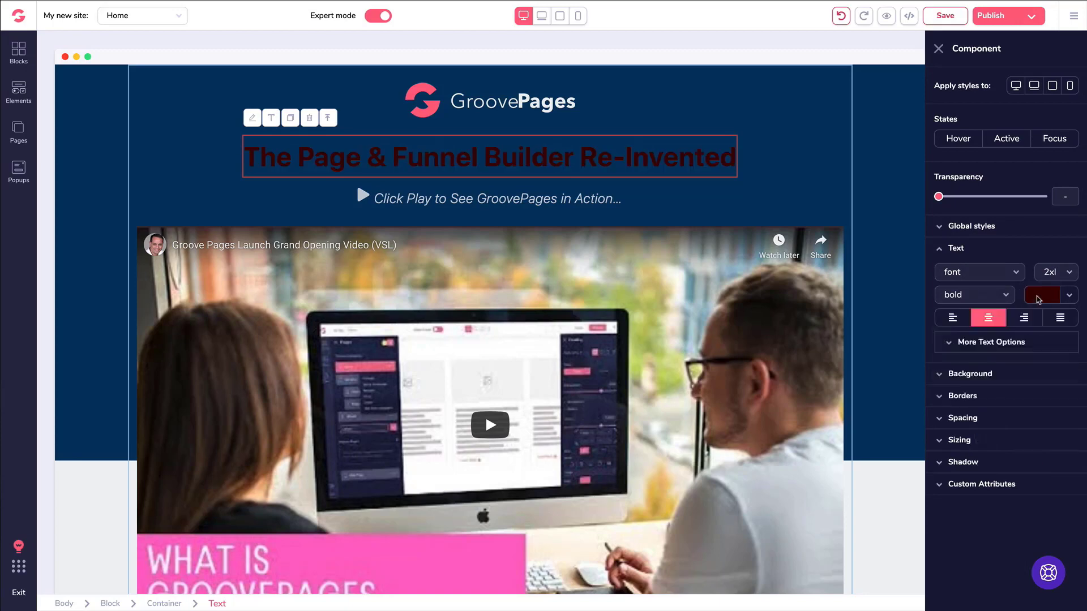
left_click(841, 17)
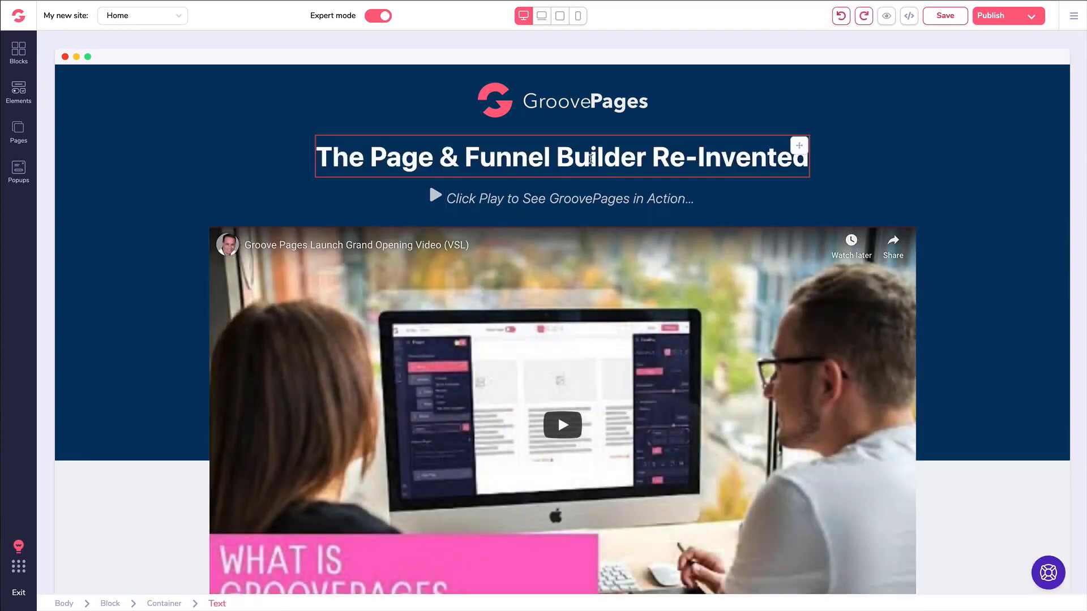
left_click(590, 158)
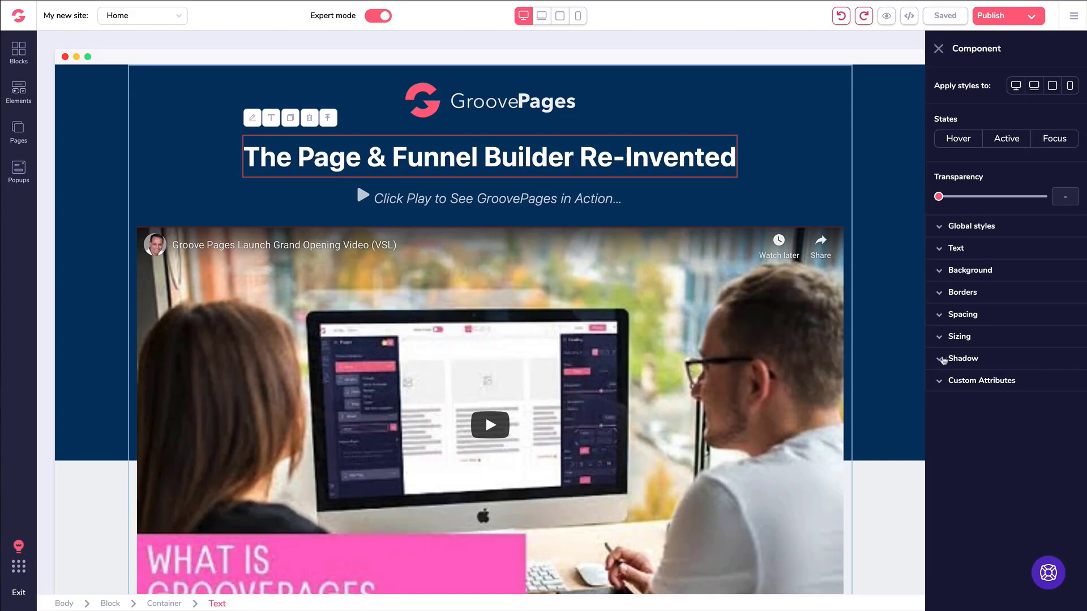
left_click(939, 250)
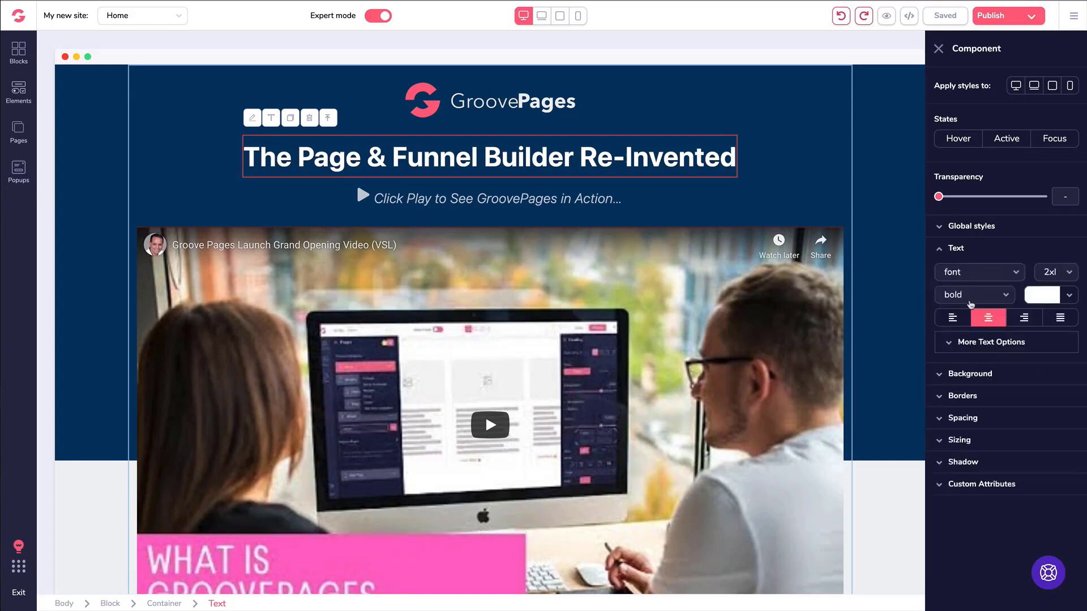
left_click(955, 319)
left_click(988, 318)
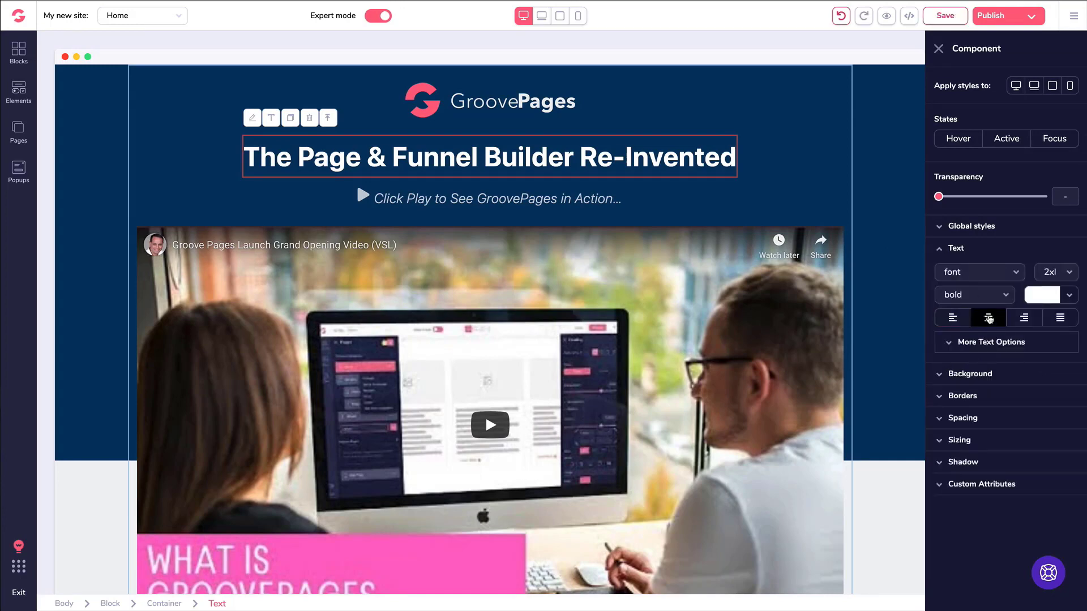
left_click(1022, 318)
left_click(992, 319)
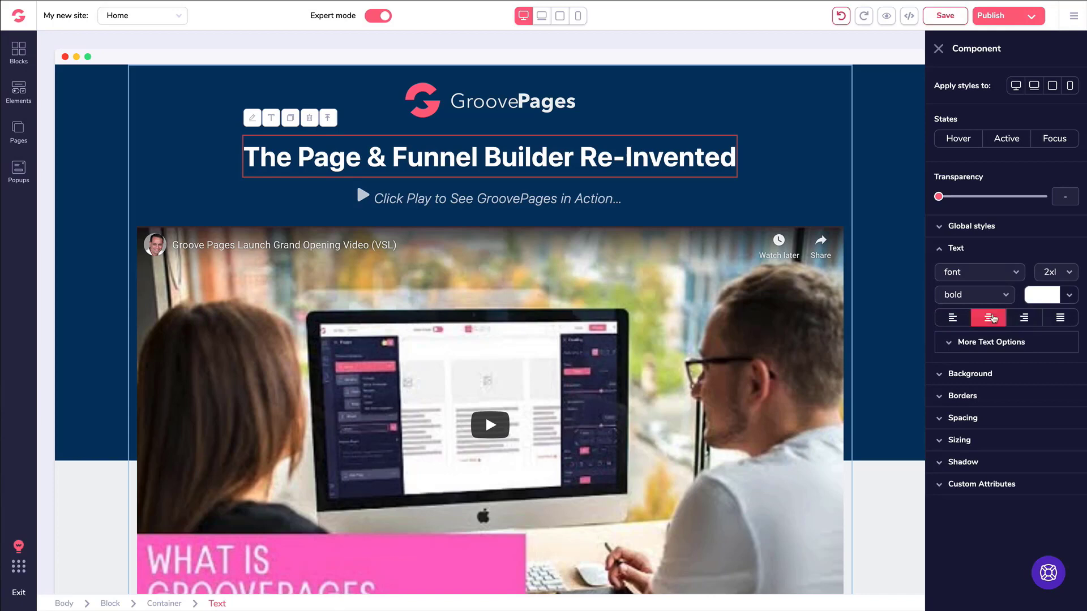
left_click(941, 250)
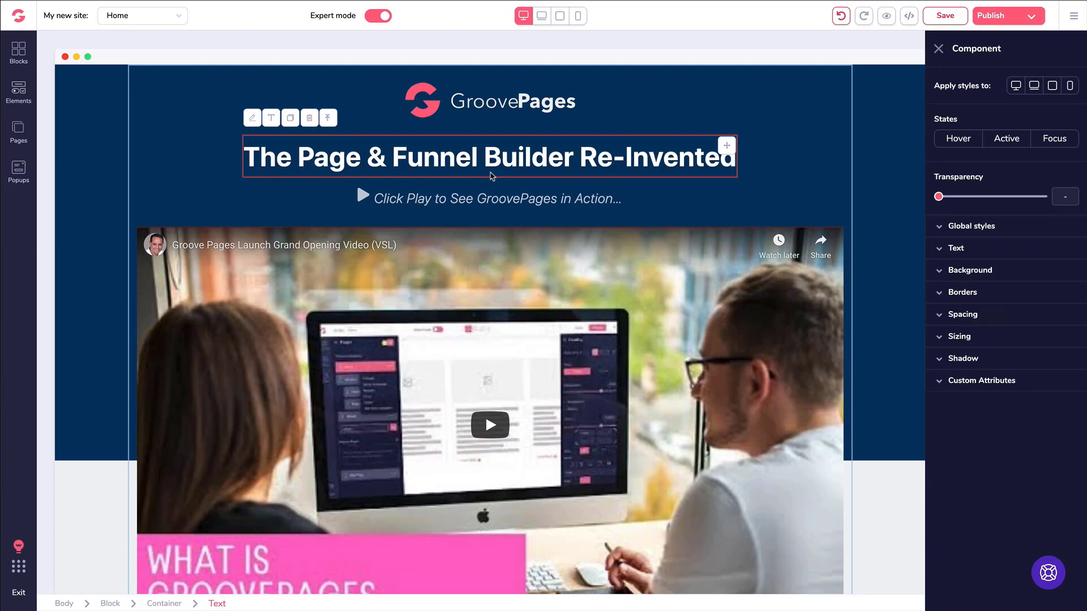
Open the Grand Opening intro paragraph for editing, then select the whole bonuses block unchanged.
scroll(491, 175, "down", 8)
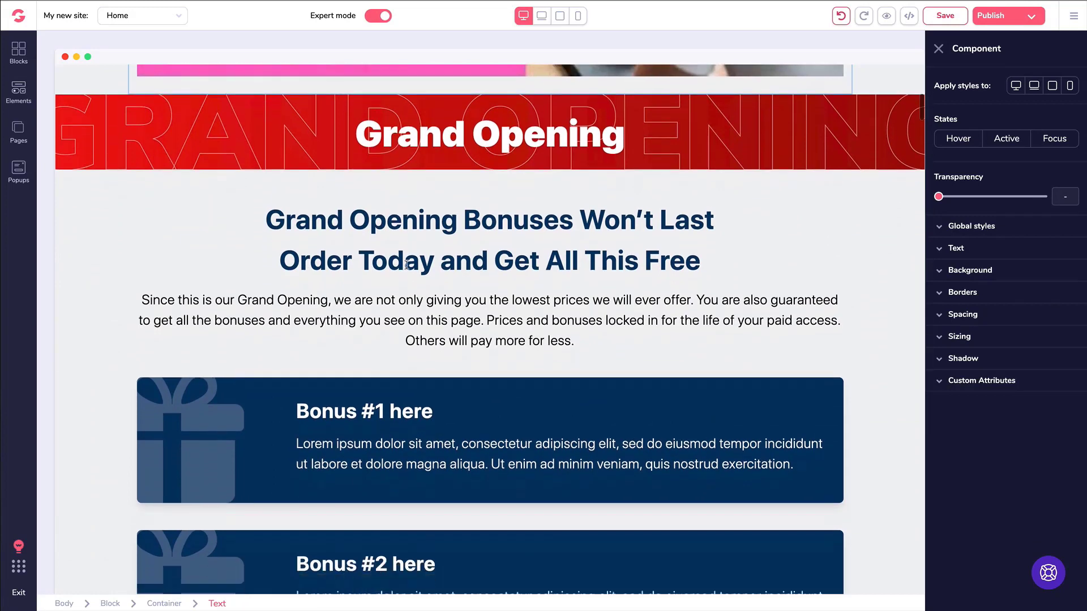
scroll(406, 265, "down", 2)
left_click(384, 204)
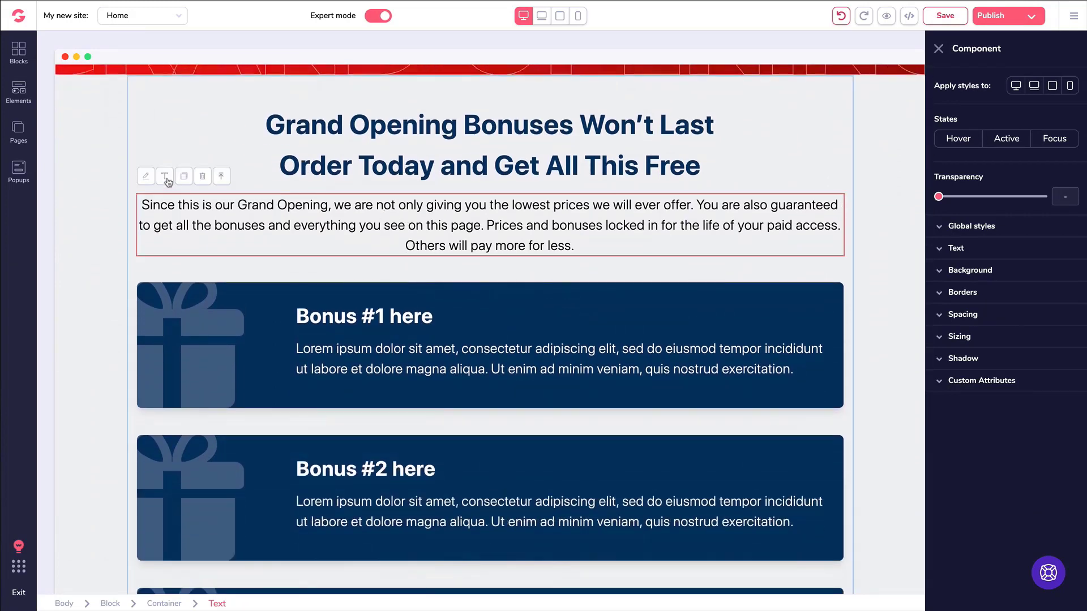
left_click(165, 177)
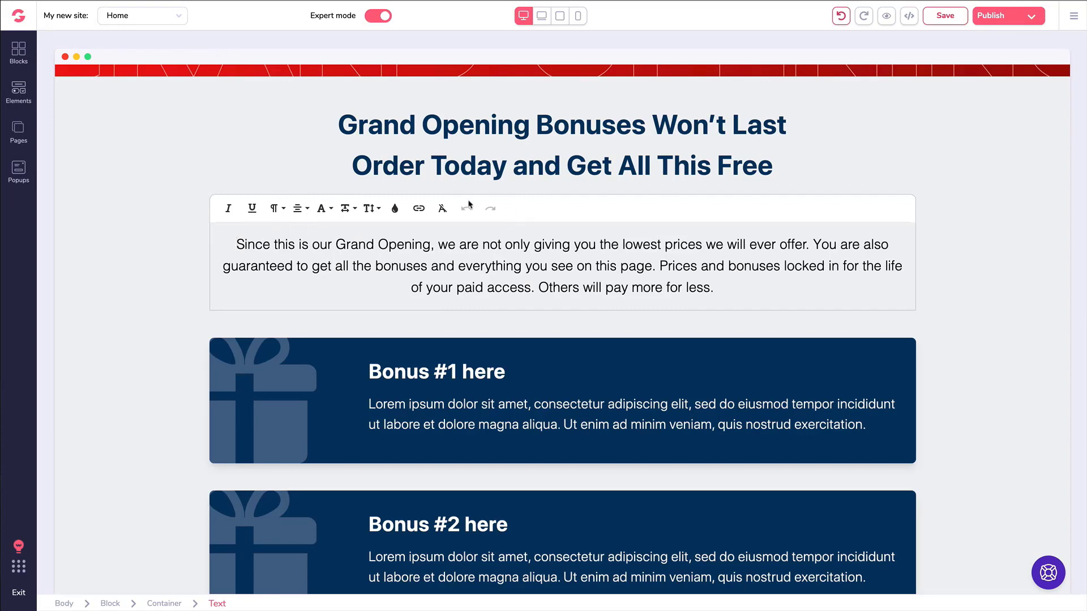
left_click(169, 194)
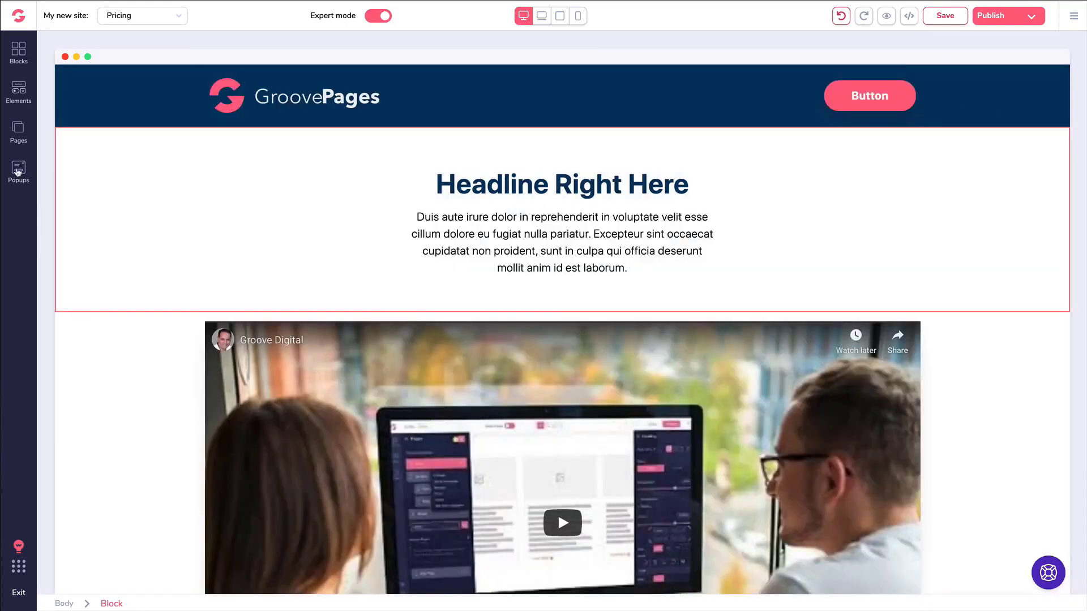
Create a new Pricing popup of type Exit, shown on every visit.
left_click(19, 170)
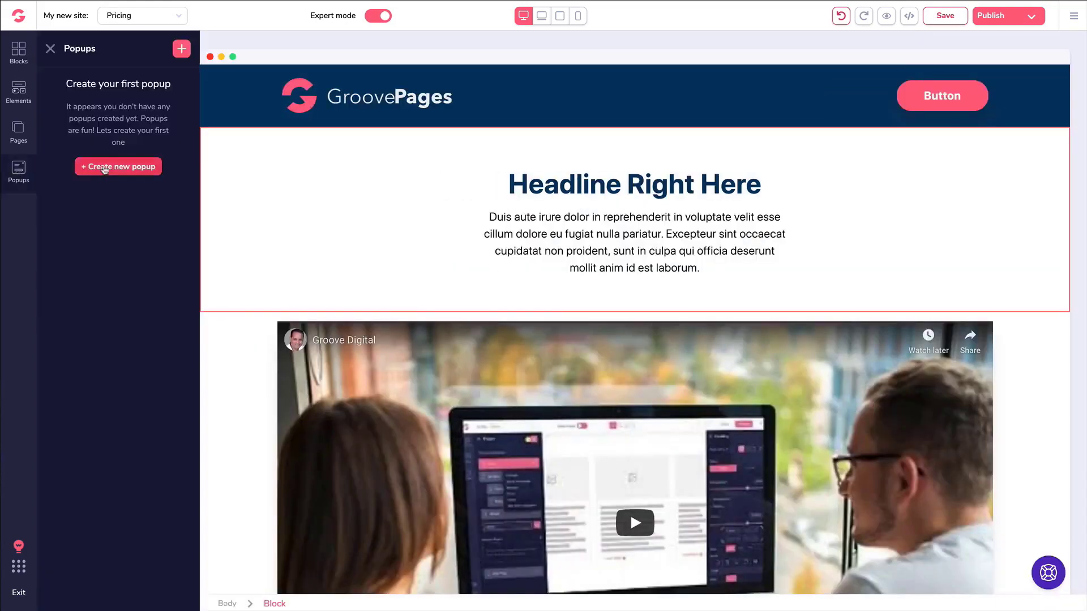
left_click(104, 167)
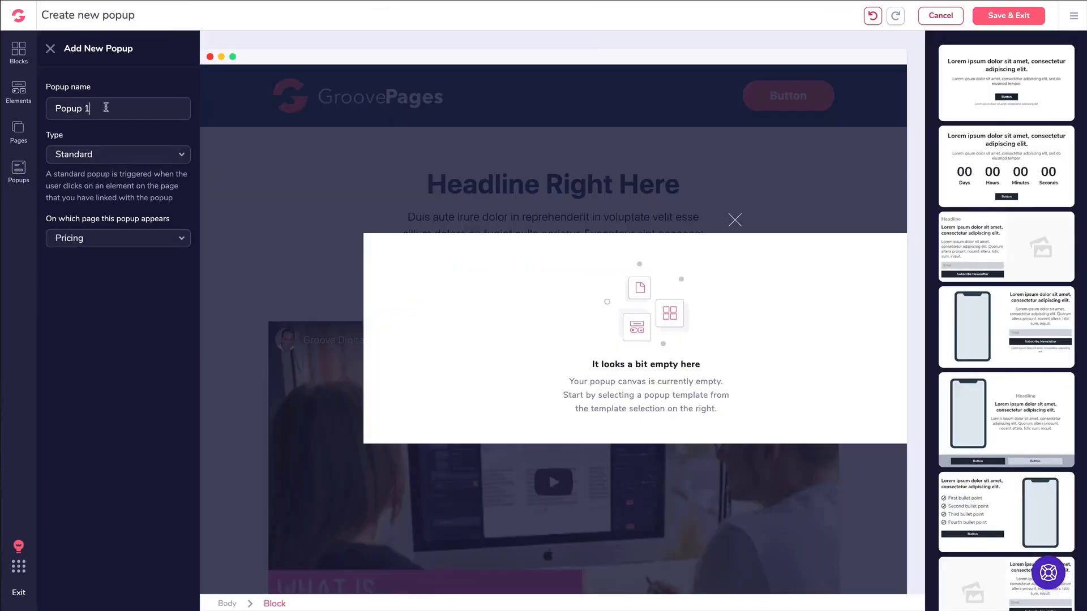
left_click(103, 156)
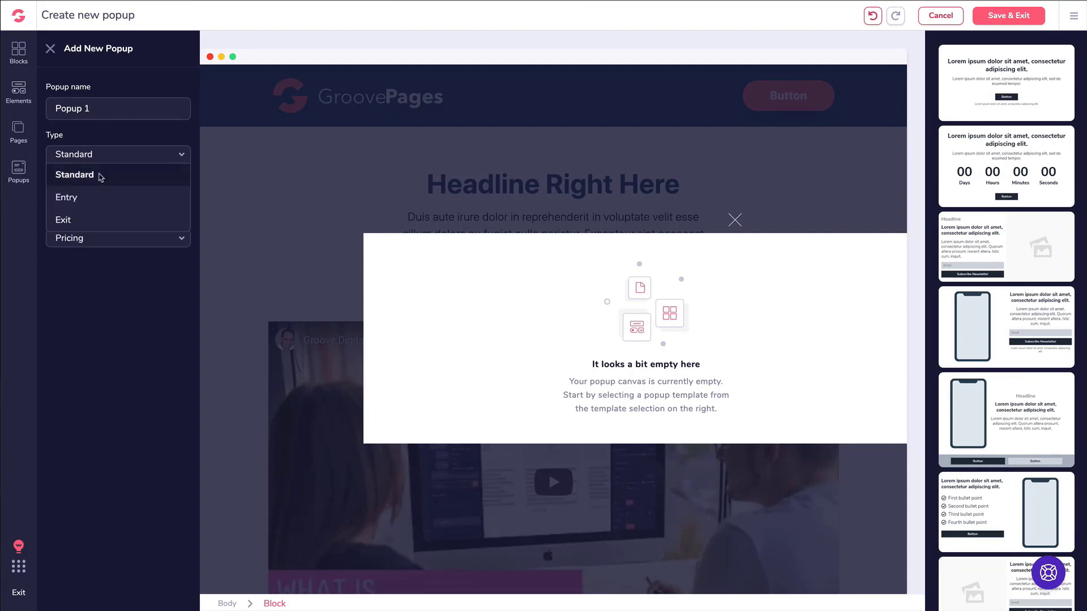
left_click(89, 202)
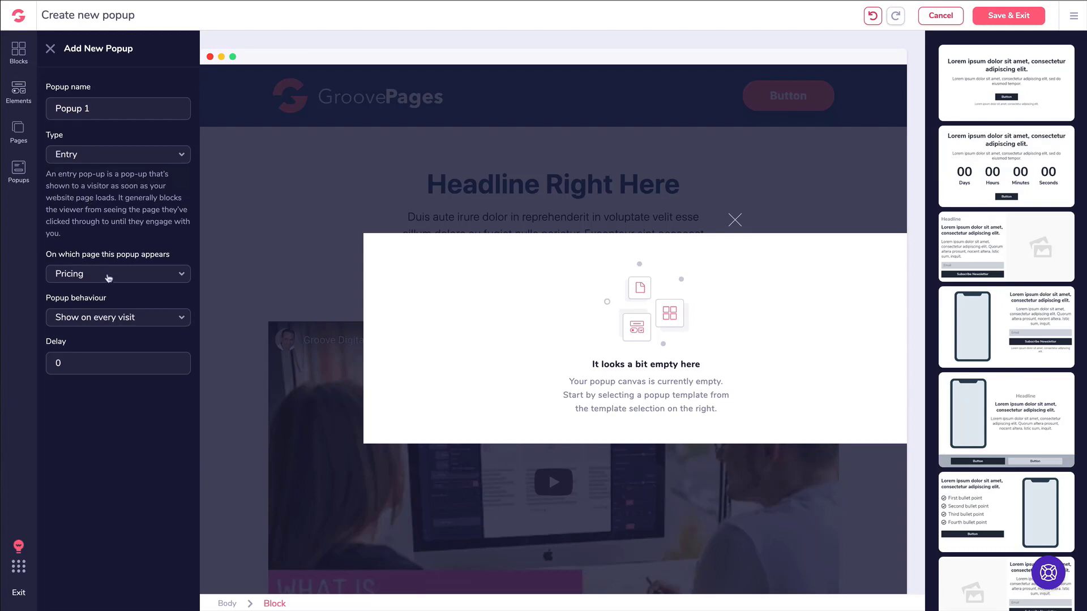
left_click(107, 321)
left_click(113, 319)
left_click(84, 156)
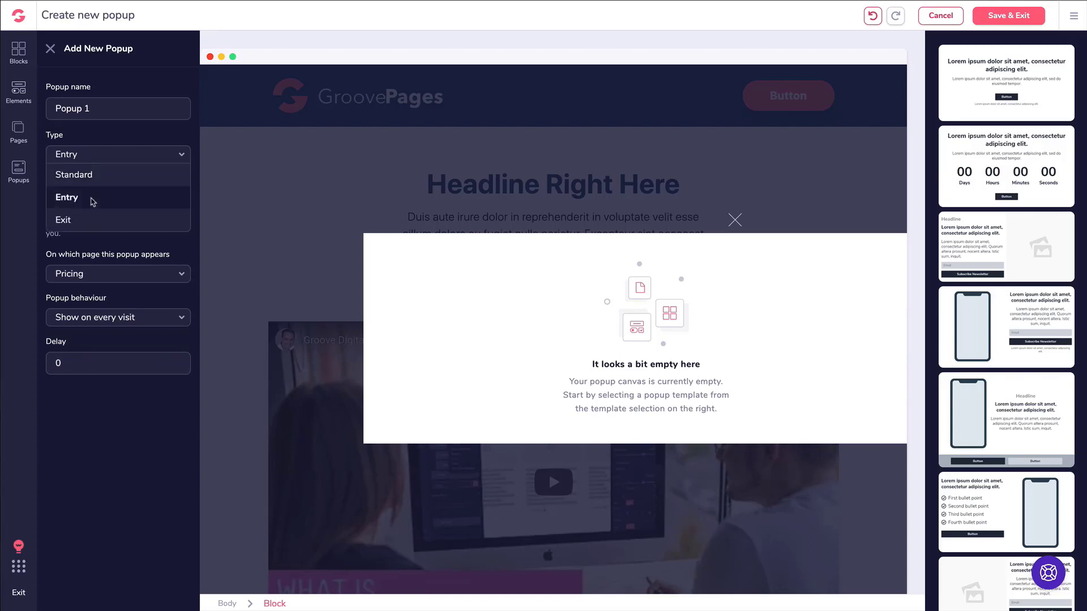
left_click(87, 217)
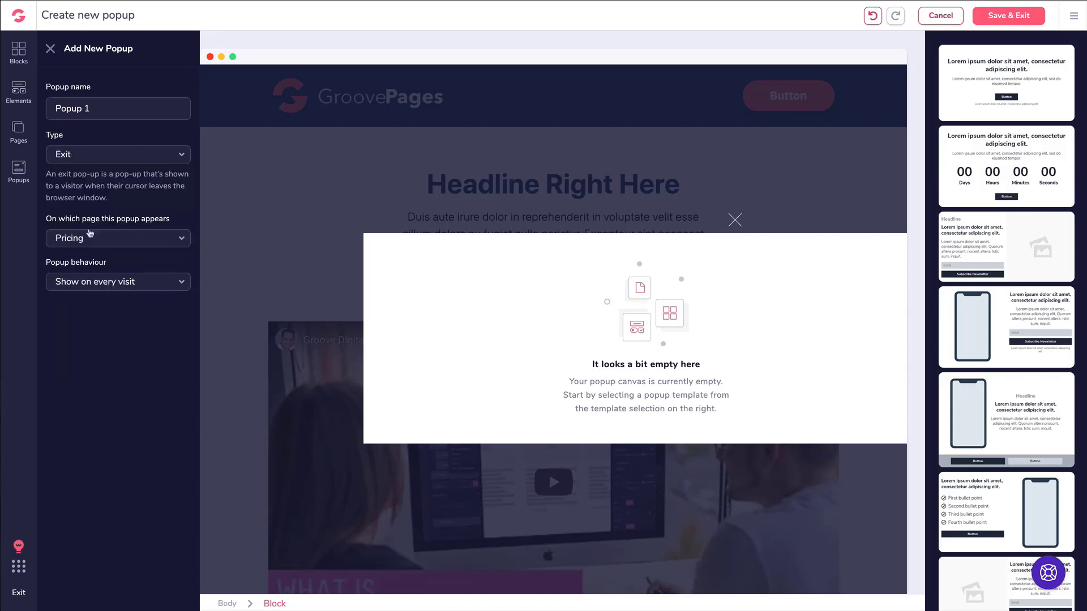
left_click(102, 282)
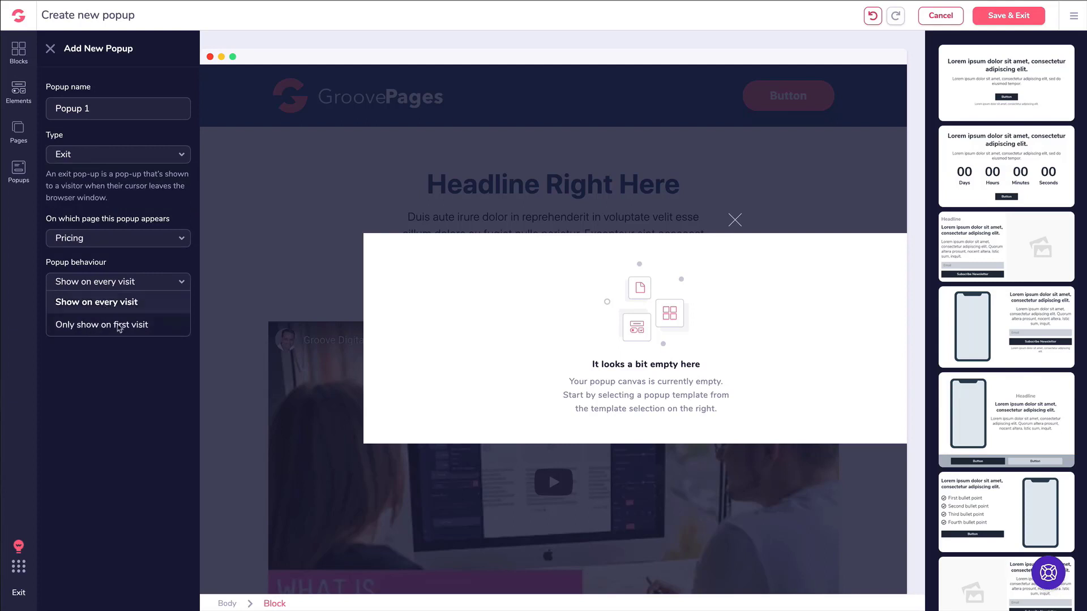
left_click(99, 305)
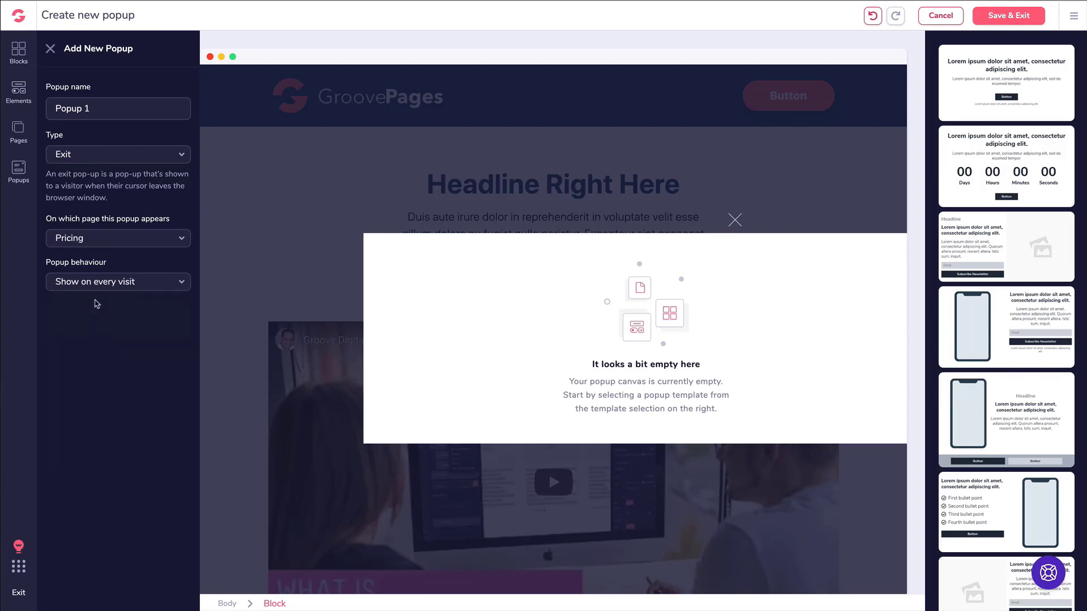
Name the popup 'Exit Pop Demo', apply the countdown template, and save.
triple_click(107, 107)
type("Exit Pop Demo")
left_click(981, 166)
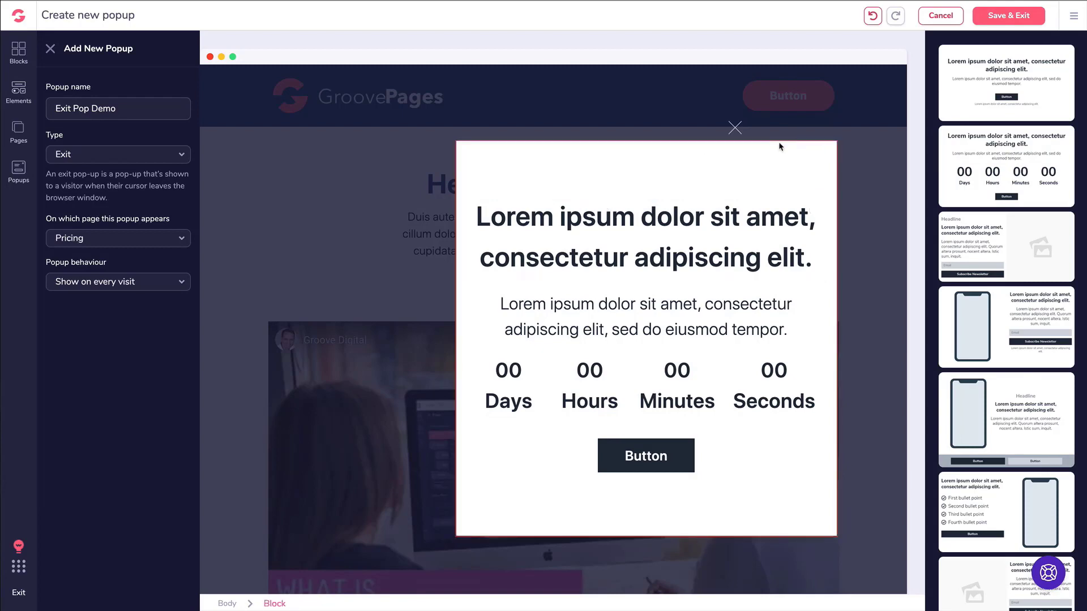
left_click(1031, 22)
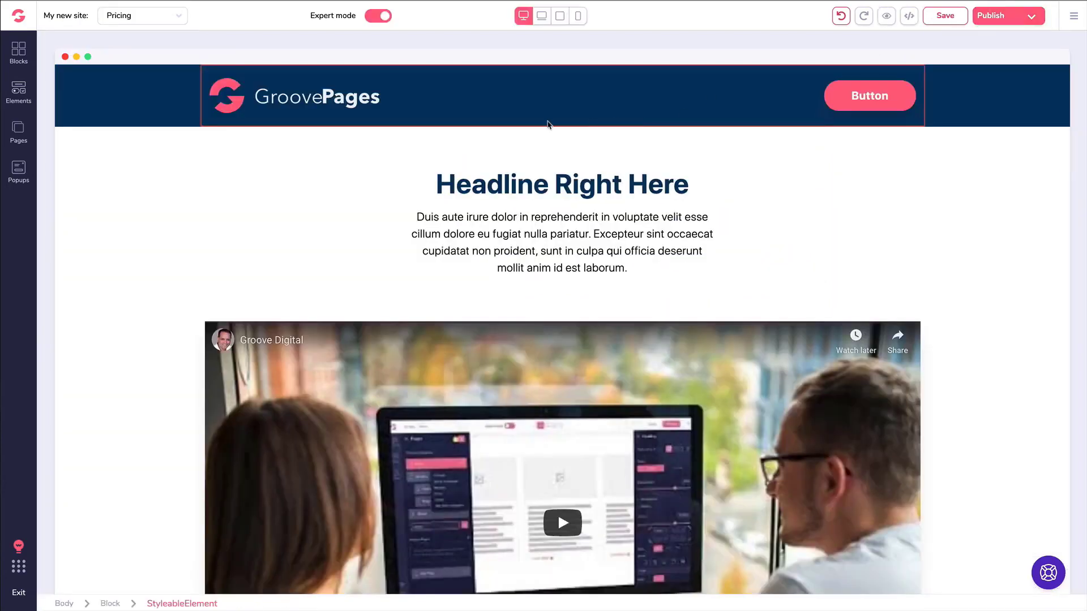
Create a second popup named 'Button Popup' using the first headline-and-button template, and save.
left_click(19, 167)
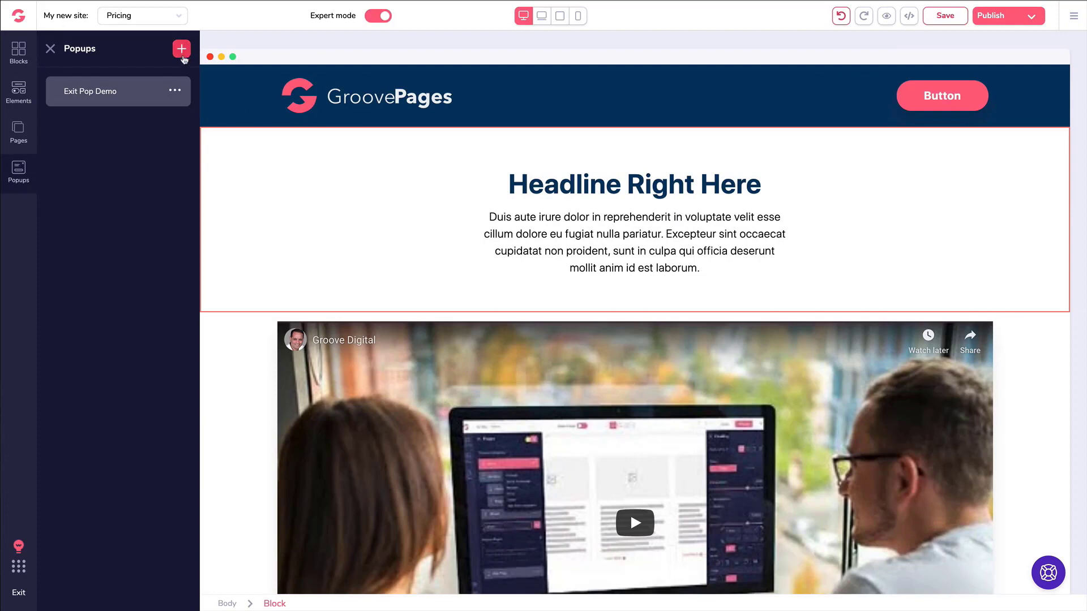
left_click(181, 50)
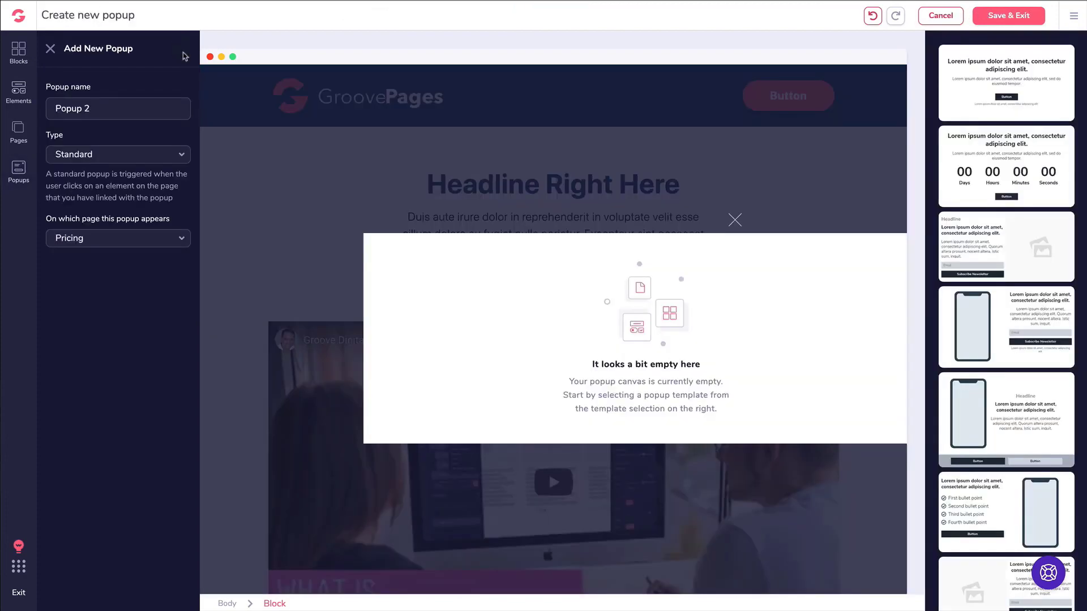
triple_click(115, 109)
type("B")
left_click(71, 110)
key("BackSpace")
type("y")
key("BackSpace")
type("tton")
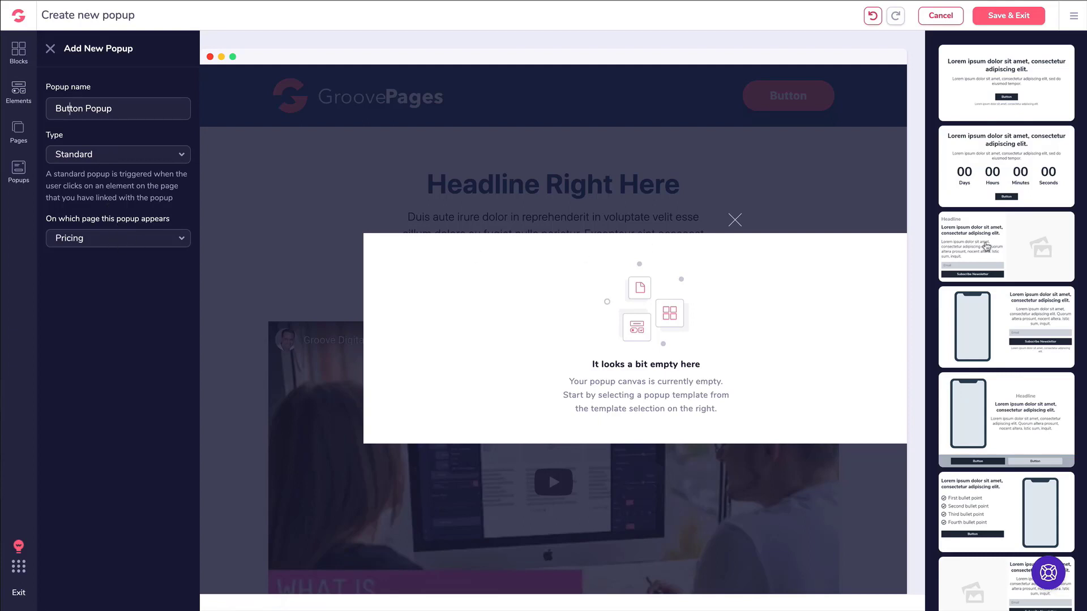
left_click(1005, 100)
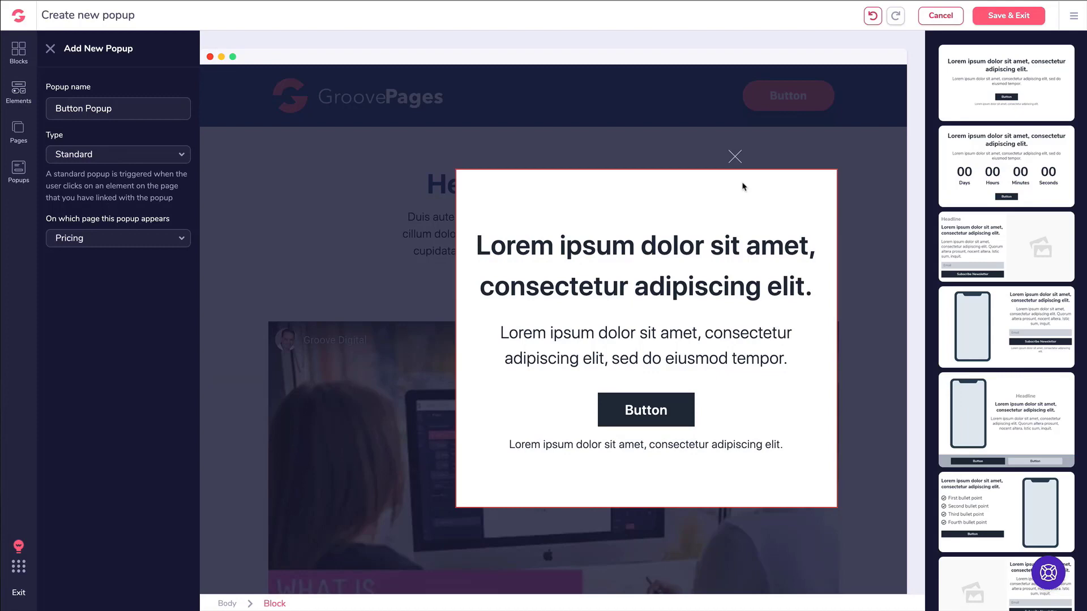
left_click(1009, 15)
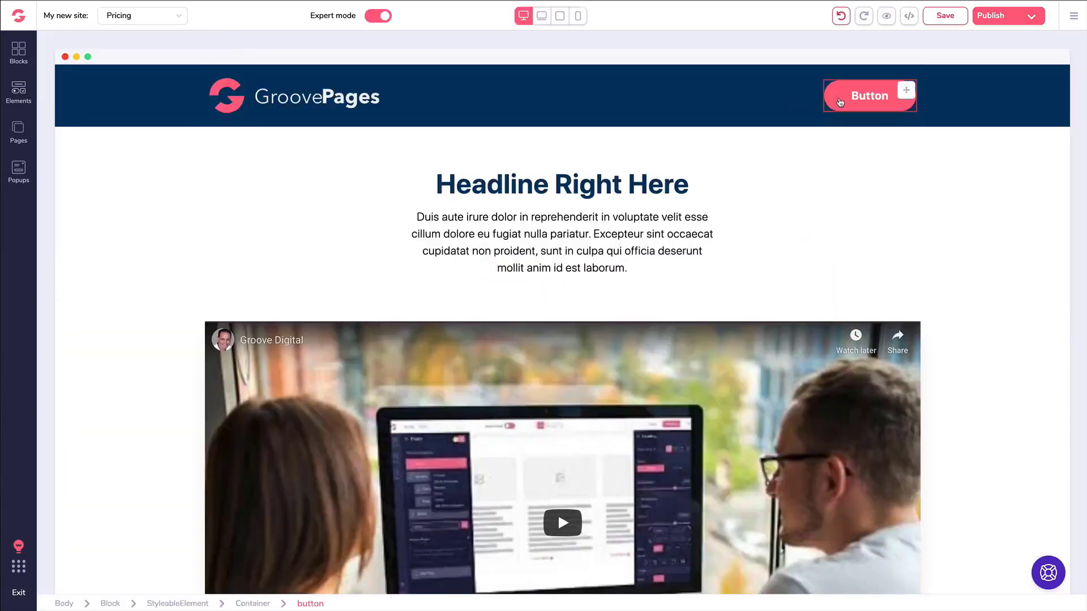
Change the Pricing header button's label to 'Download Now'.
left_click(897, 96)
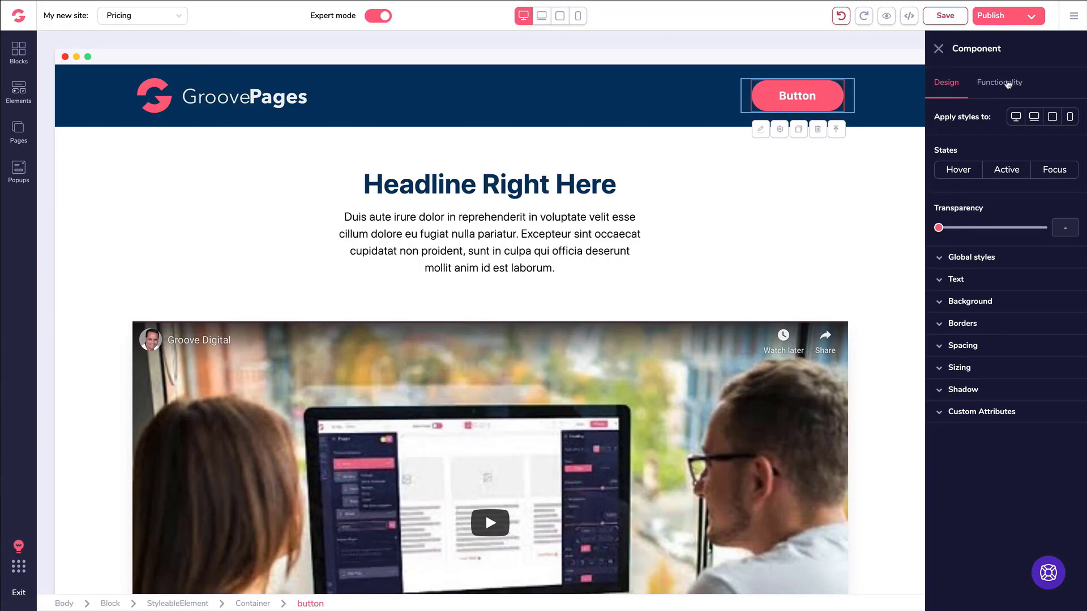
left_click(1008, 83)
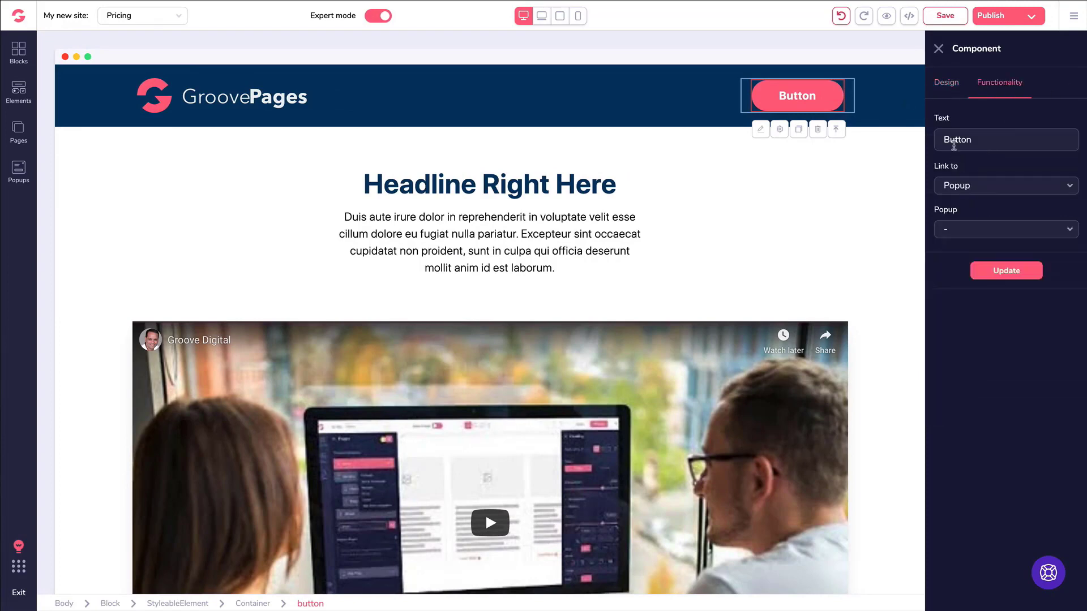
left_click(956, 137)
key("ctrl+a")
type("Download Now")
Link the button to Button Popup, save the page, and open the live preview.
left_click(958, 185)
left_click(959, 296)
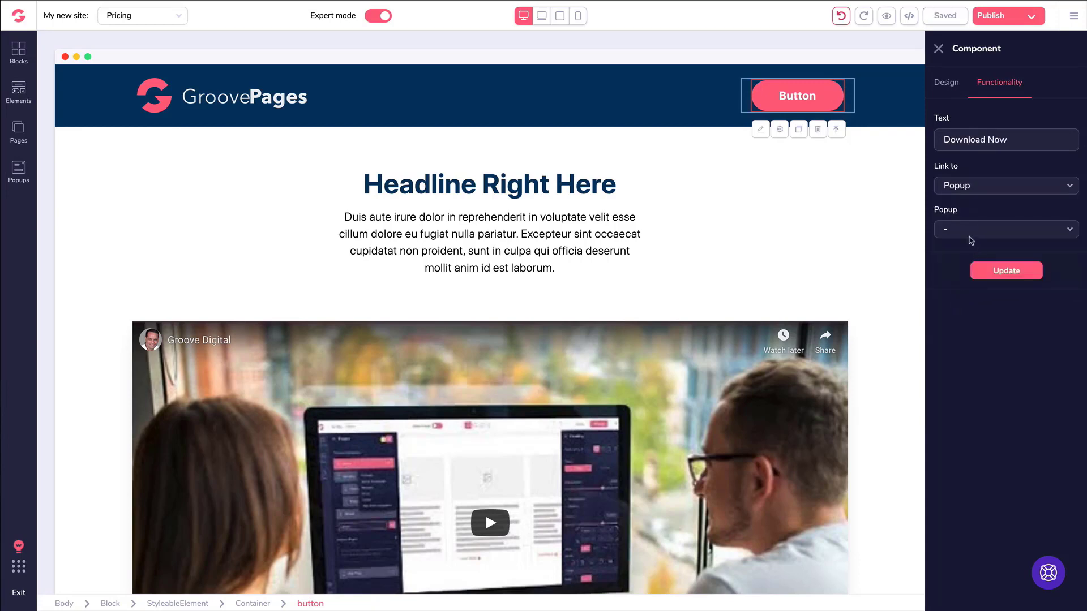
left_click(961, 230)
left_click(961, 250)
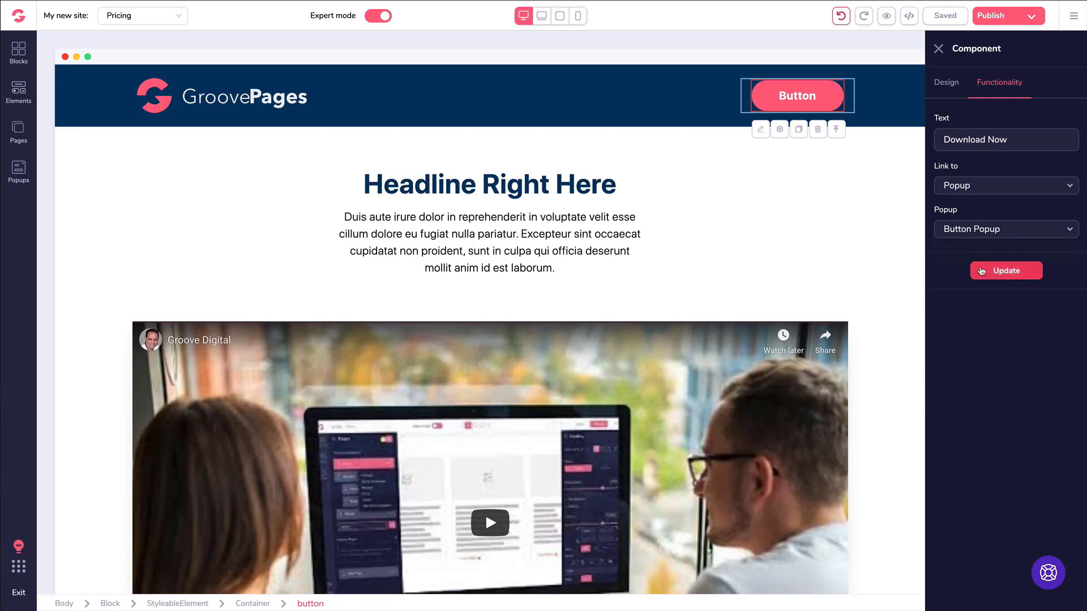
left_click(1005, 272)
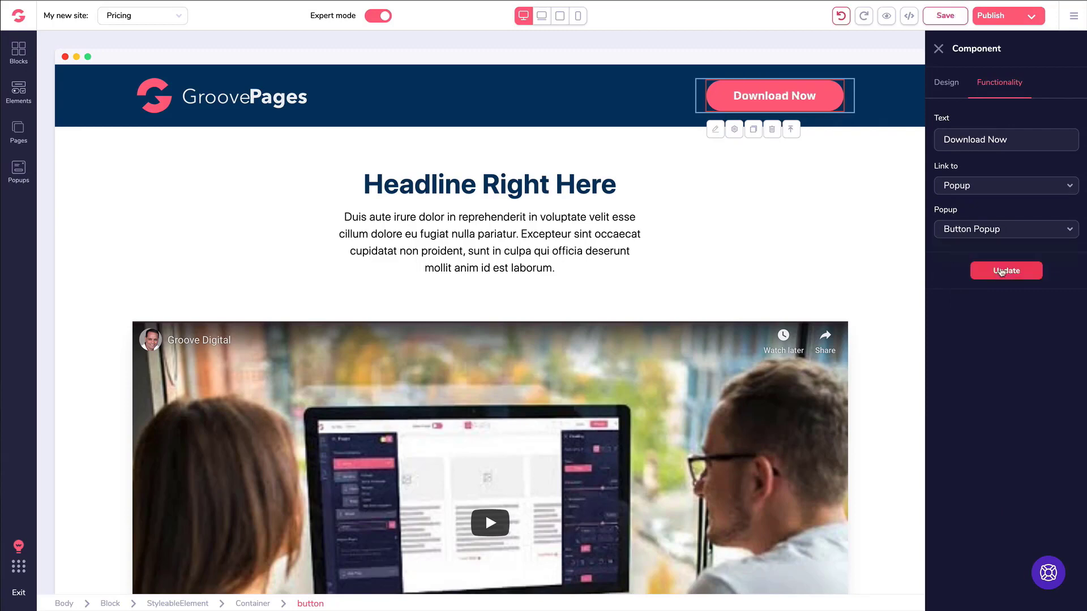
left_click(936, 16)
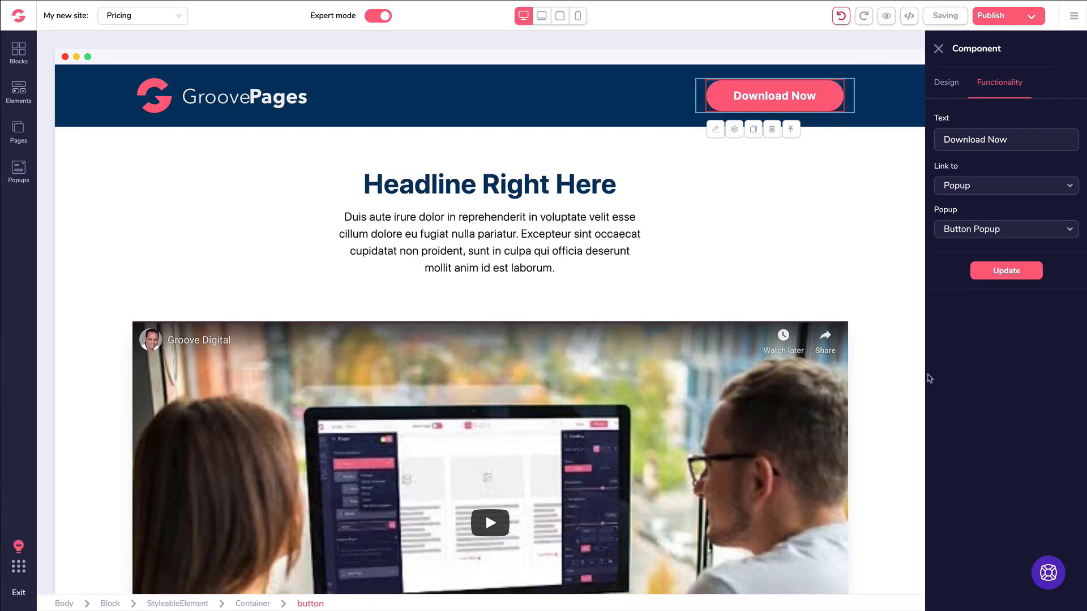
left_click(886, 18)
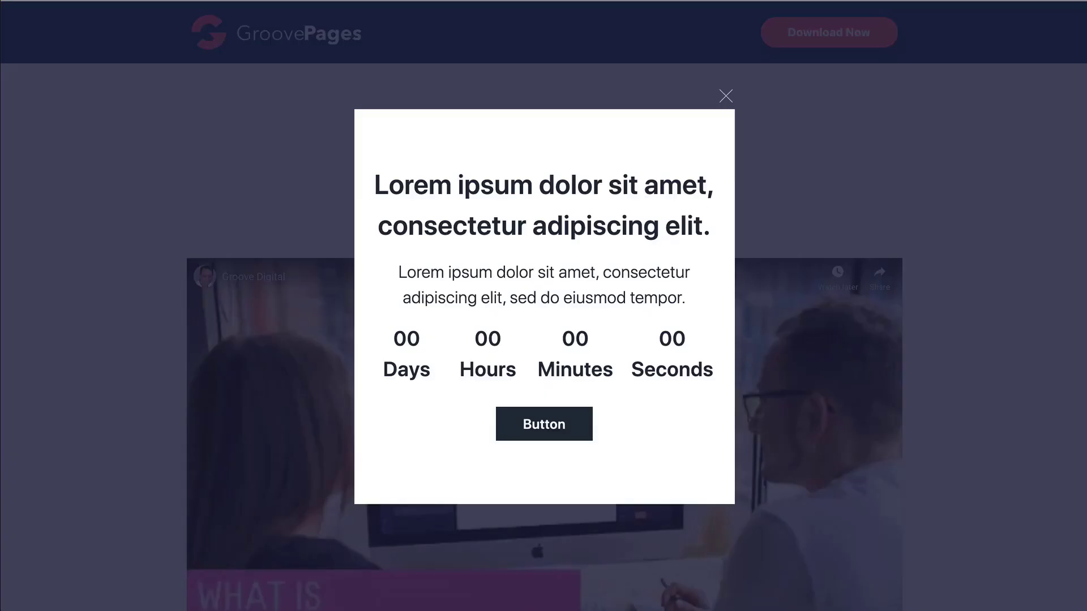
Dismiss the countdown popup, confirm Download Now opens Button Popup, then close it.
left_click(726, 97)
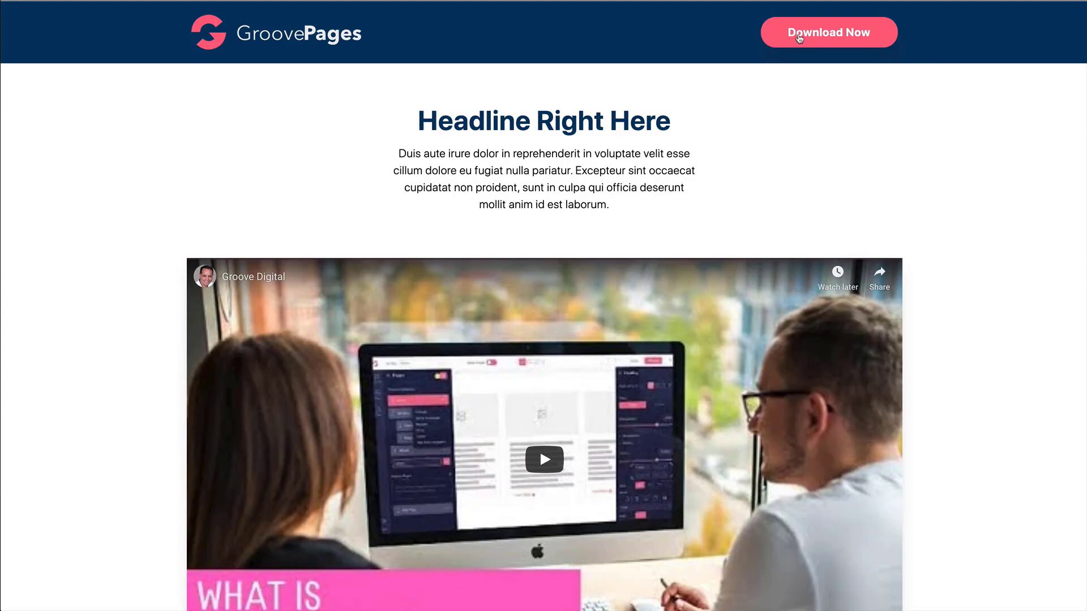
left_click(799, 36)
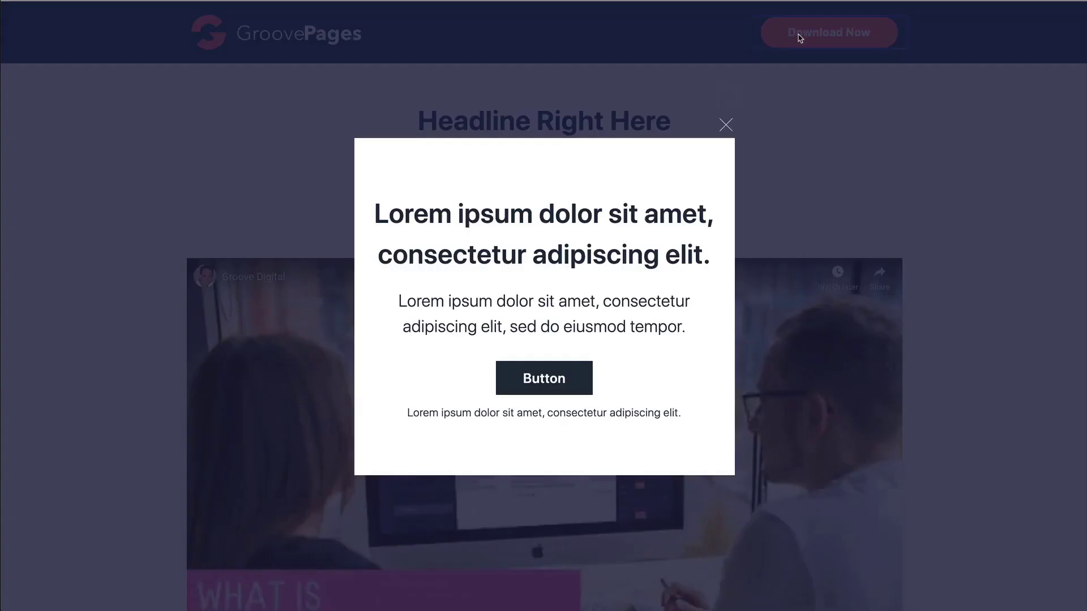
left_click(727, 126)
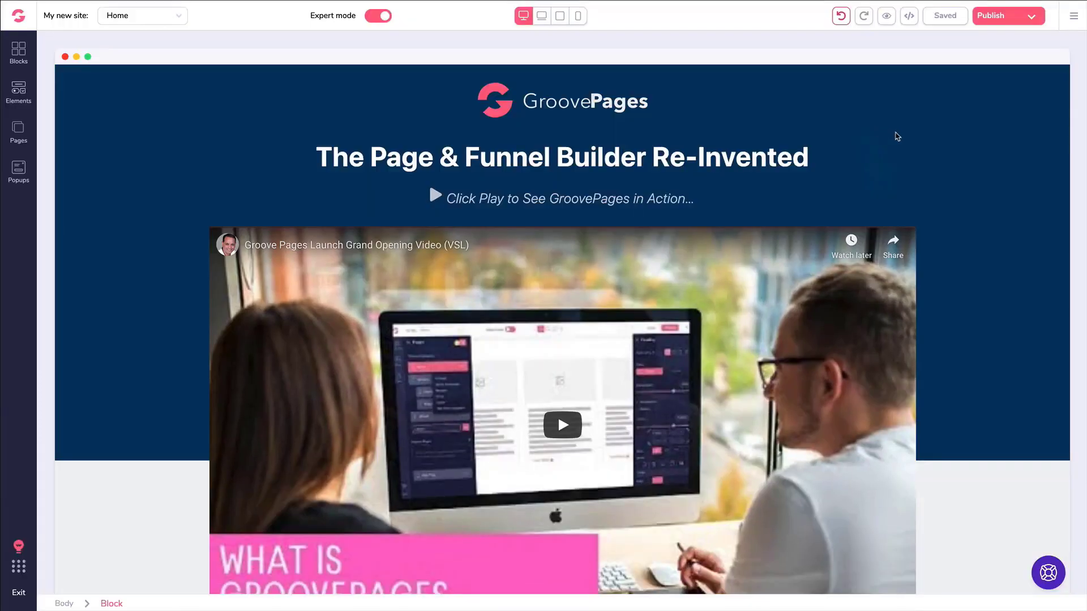
Scroll down the Home page and select the 'Everyone's making the switch!' section.
scroll(895, 138, "down", 9)
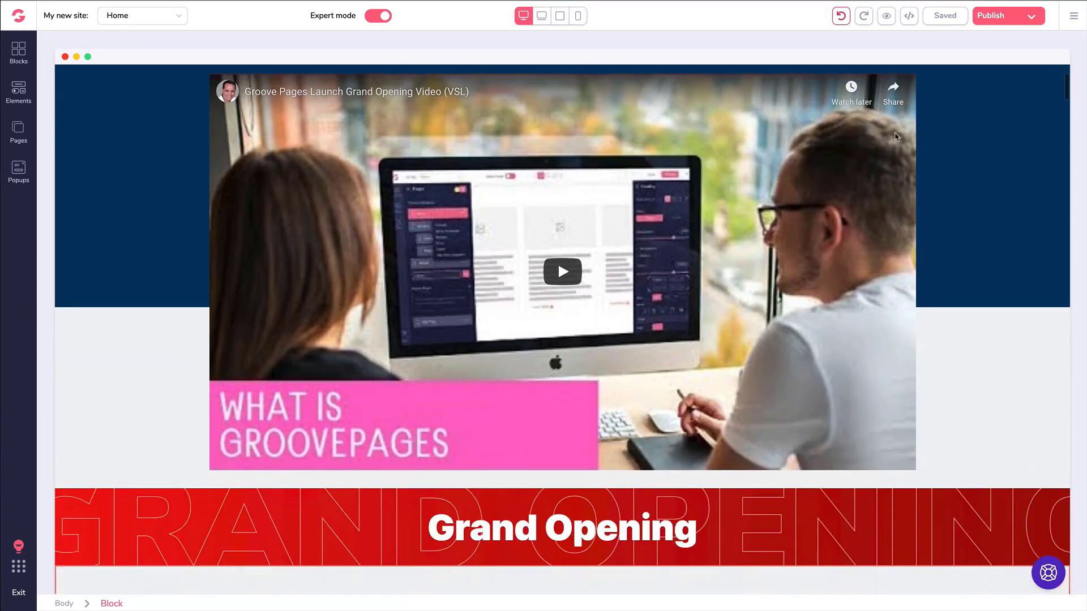
scroll(883, 156, "down", 7)
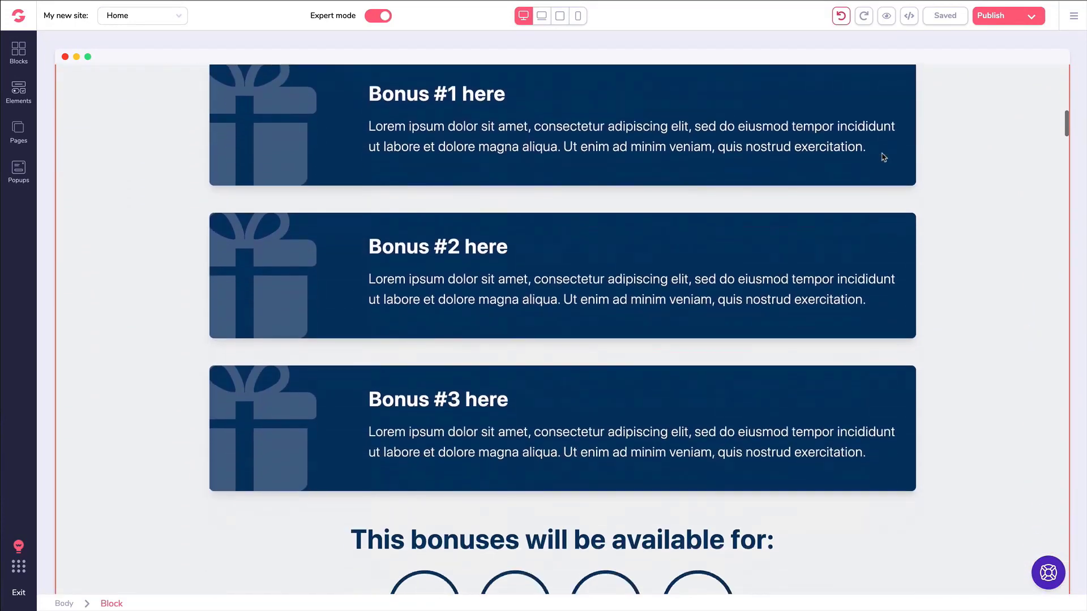
scroll(879, 167, "down", 5)
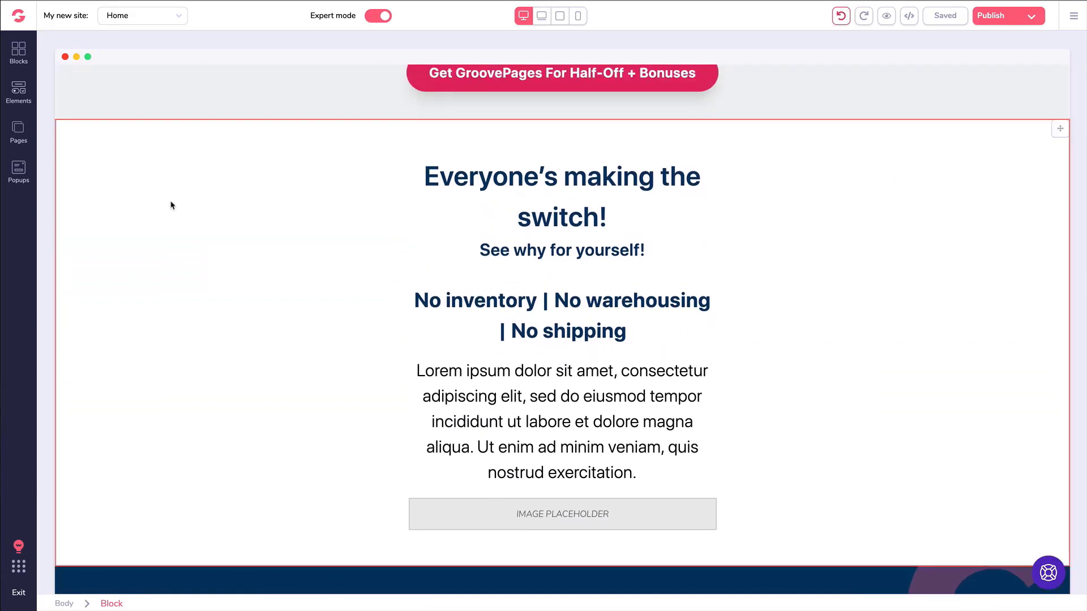
left_click(183, 200)
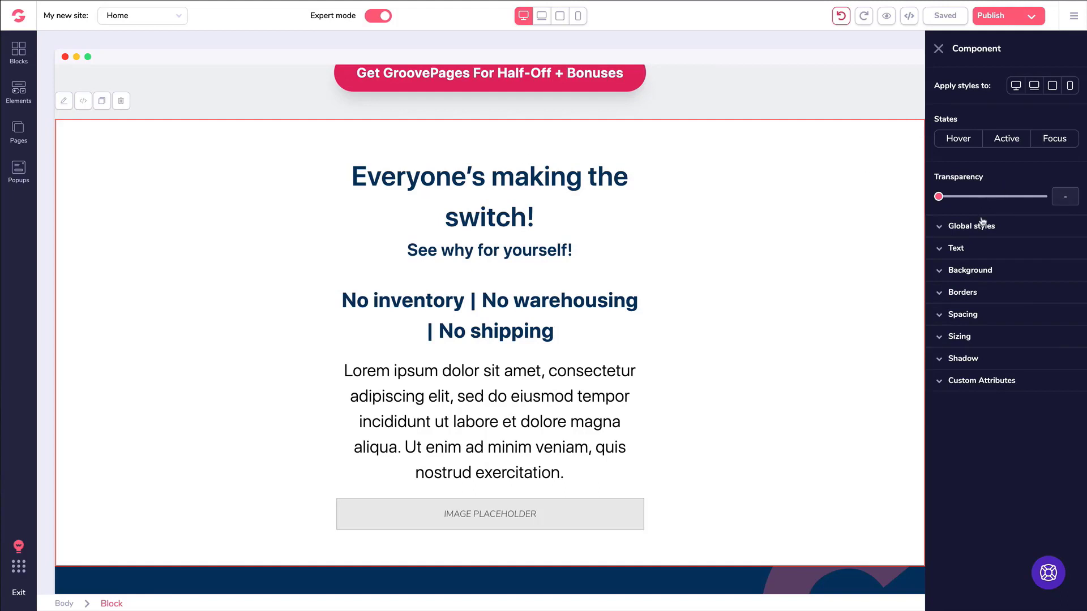
Try light blue, several grey shades and teal #a9fdf4 as the section's background colour.
left_click(943, 274)
mouse_move(978, 353)
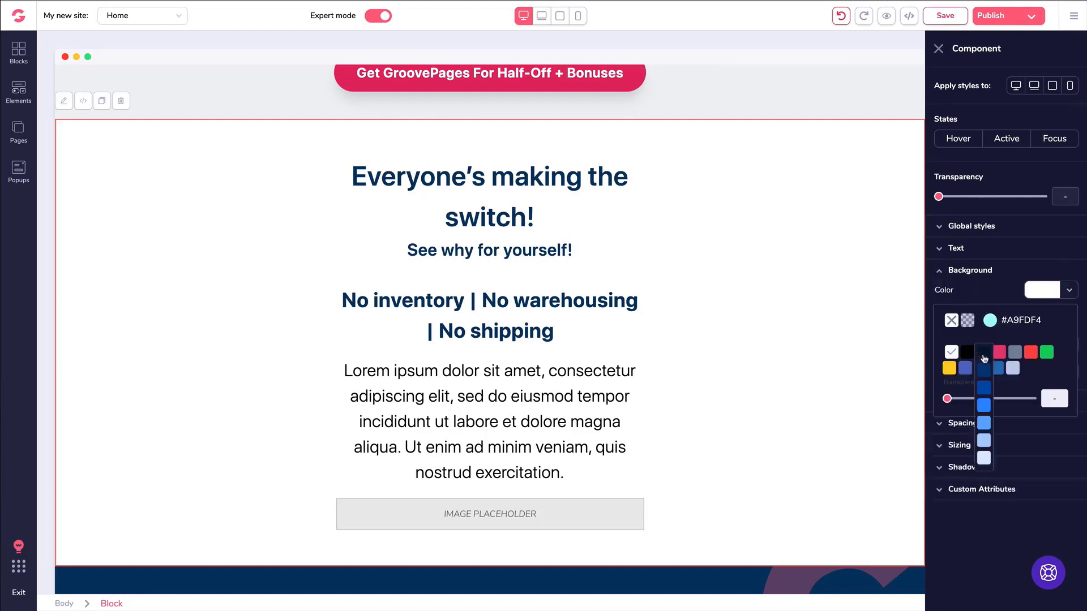
left_click(985, 443)
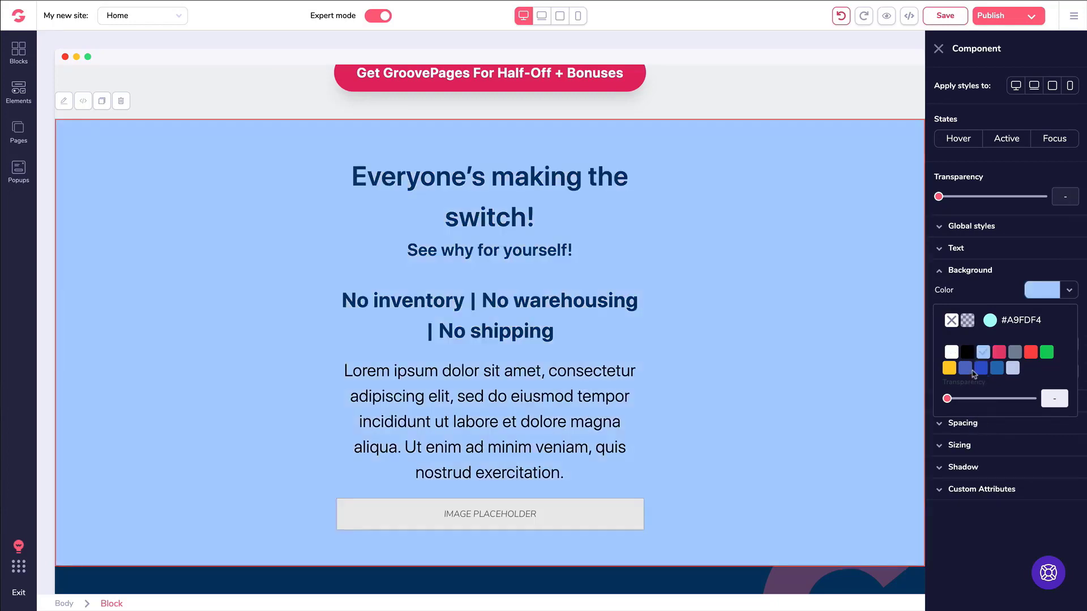
mouse_move(1018, 357)
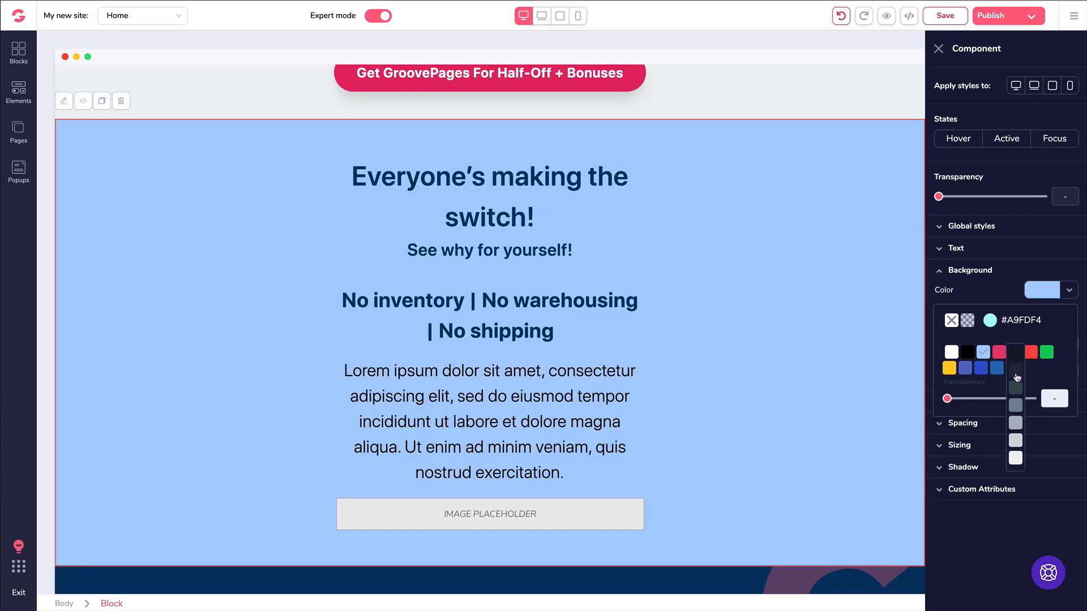
left_click(1019, 426)
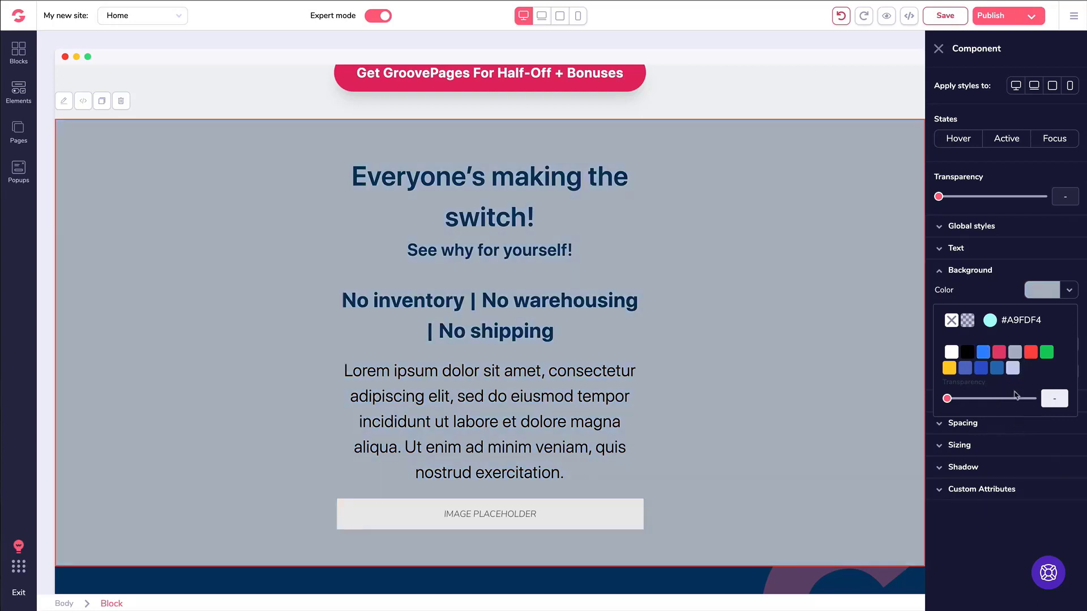
left_click(1016, 352)
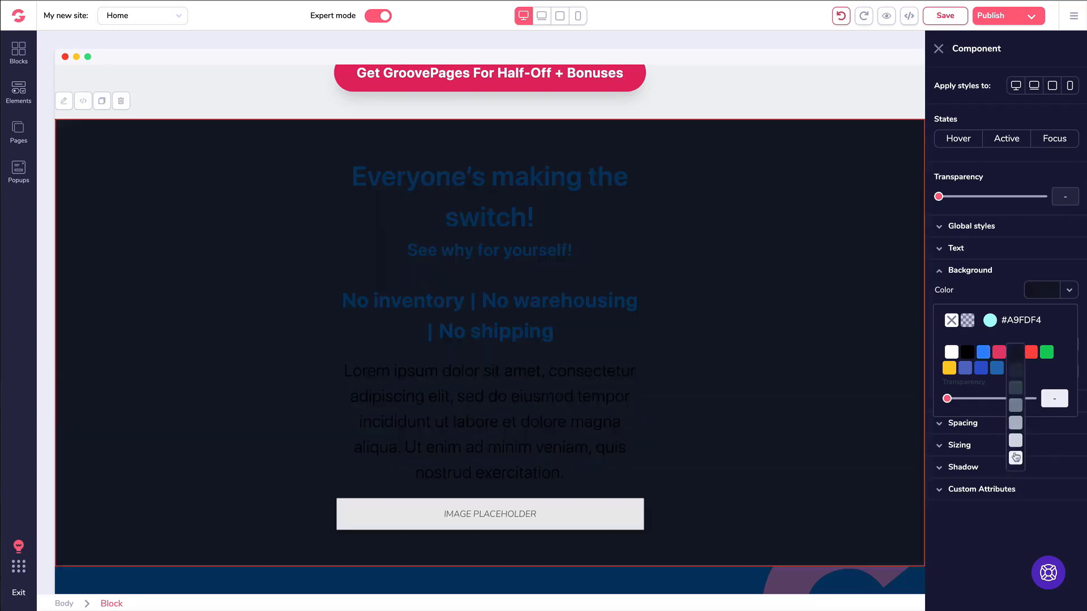
left_click(1015, 458)
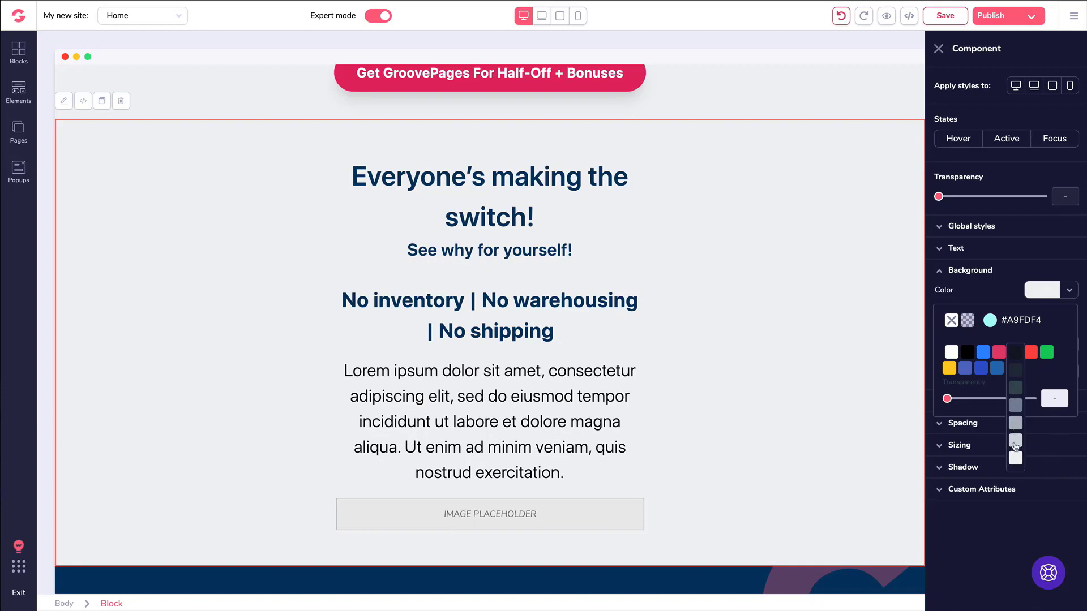
left_click(1016, 443)
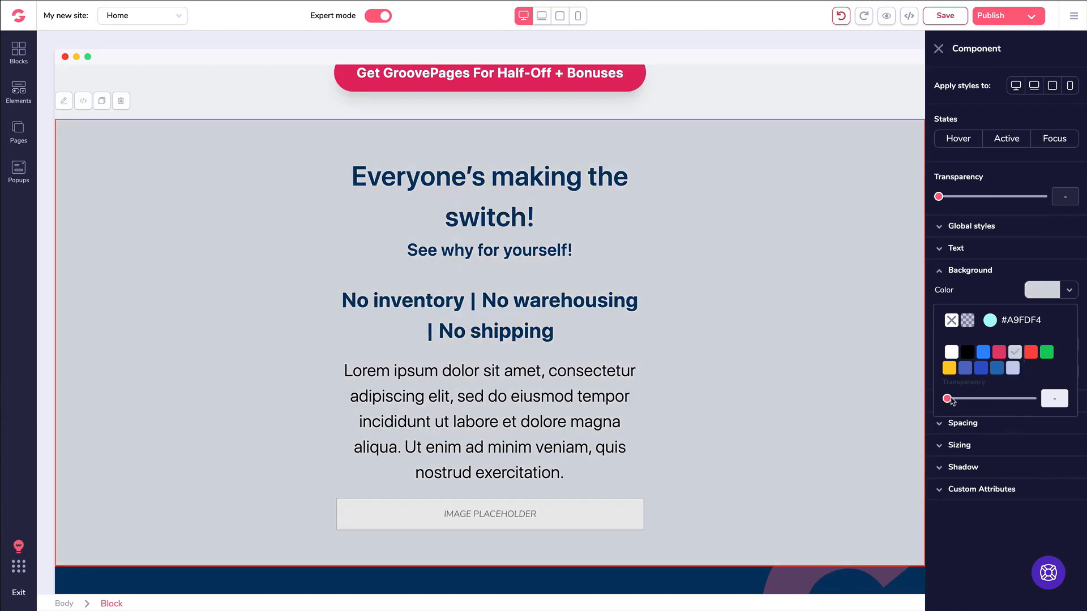
mouse_move(948, 400)
left_mouse_down()
mouse_move(993, 398)
mouse_move(944, 400)
left_mouse_up()
left_click(991, 321)
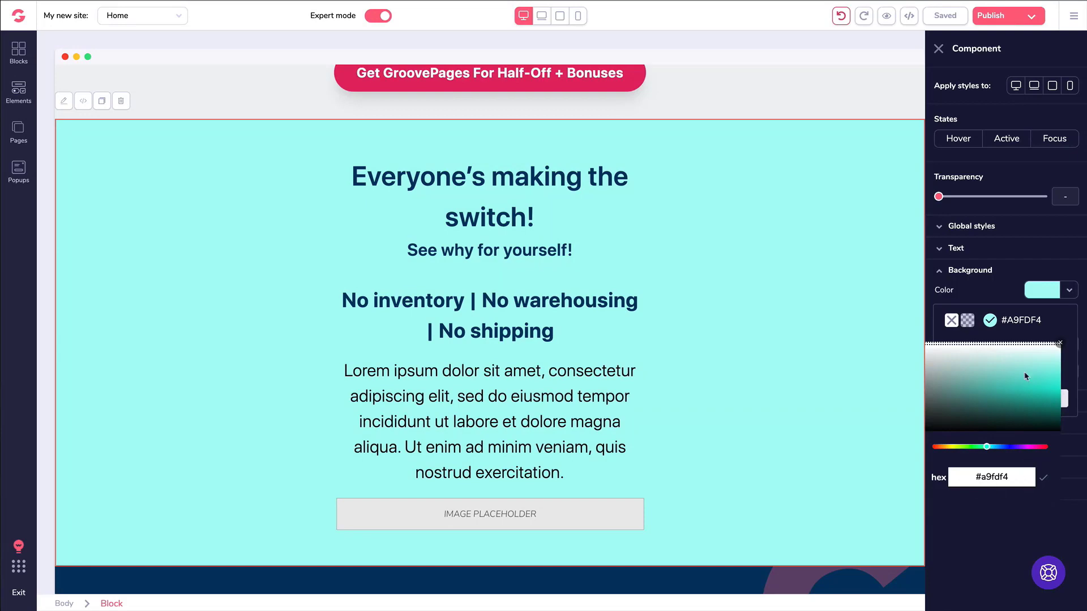
Clear the section's background colour and close the swatches to show the Image options.
left_click(952, 321)
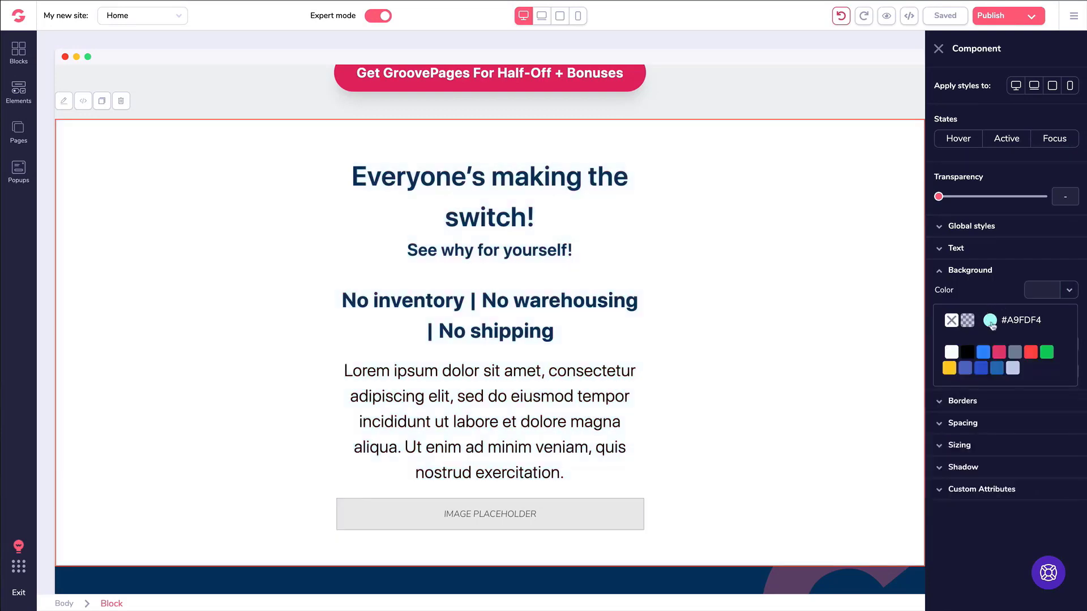
left_click(1014, 274)
left_click(1013, 274)
left_click(1028, 275)
left_click(1029, 274)
left_click(963, 295)
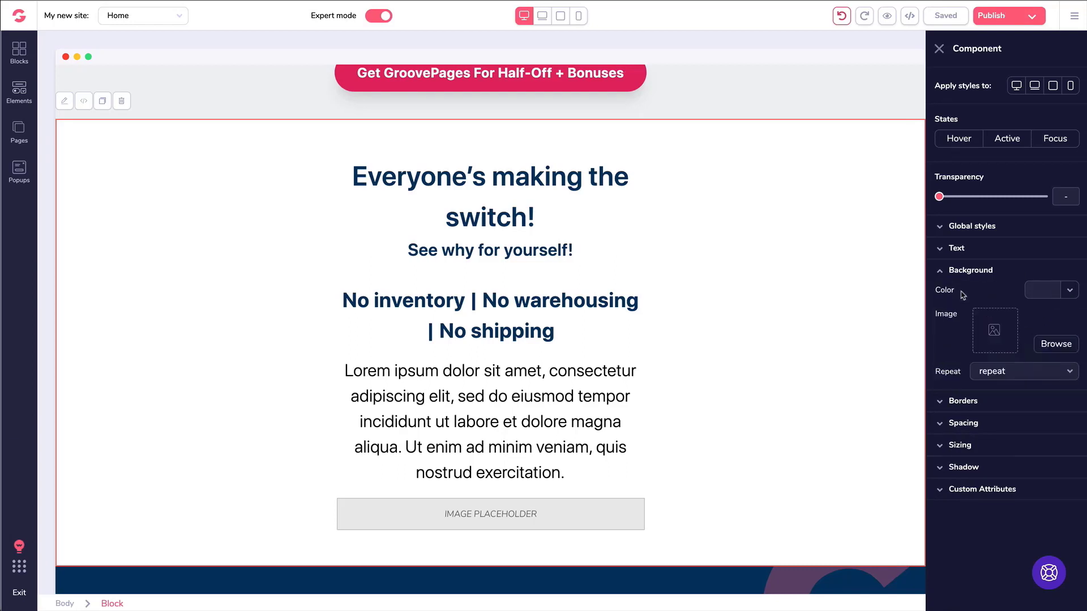
Search stock photos for 'ba' and set the light wood-grain image with green leaves as the section background.
left_click(1049, 347)
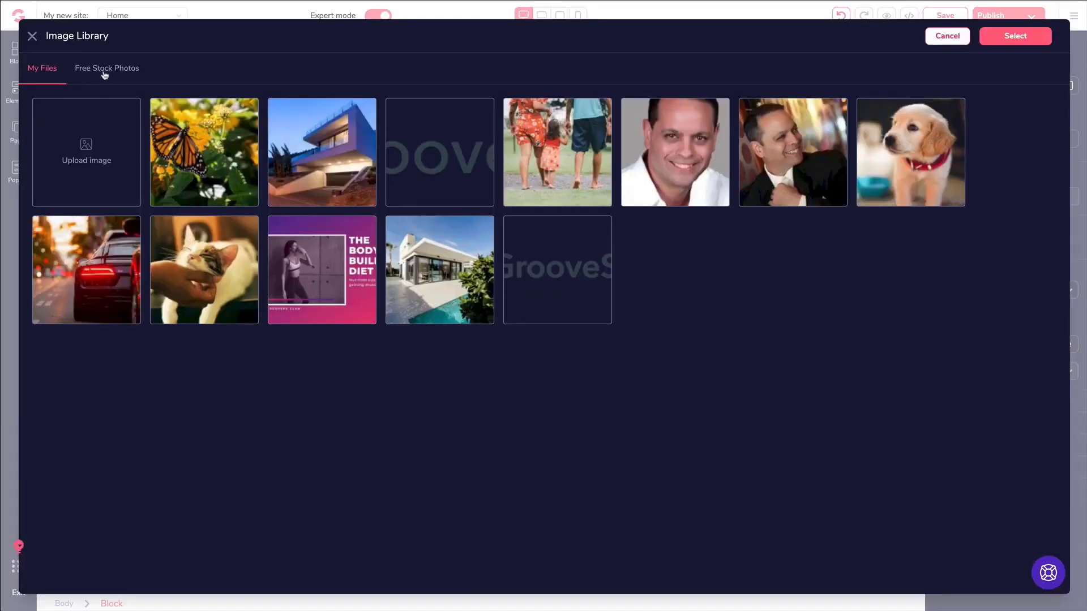
left_click(104, 74)
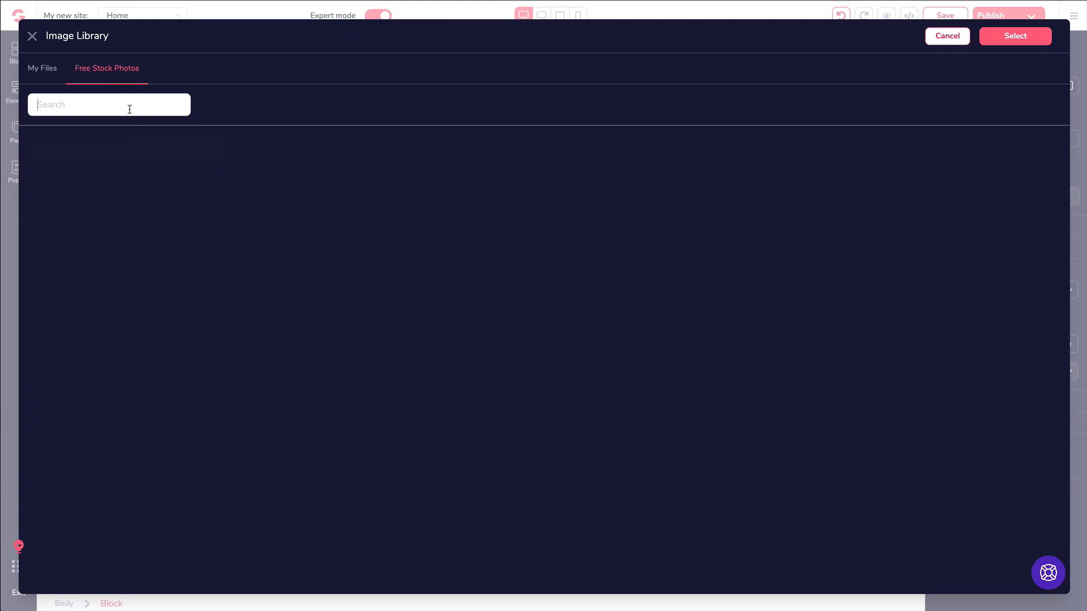
type("background")
key("Return")
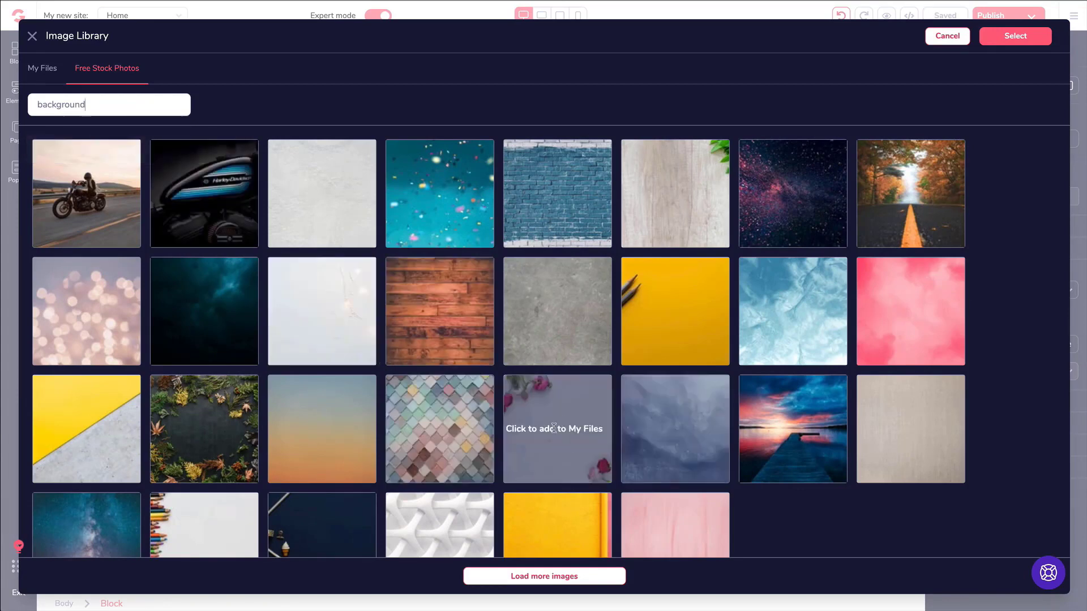
left_click(662, 194)
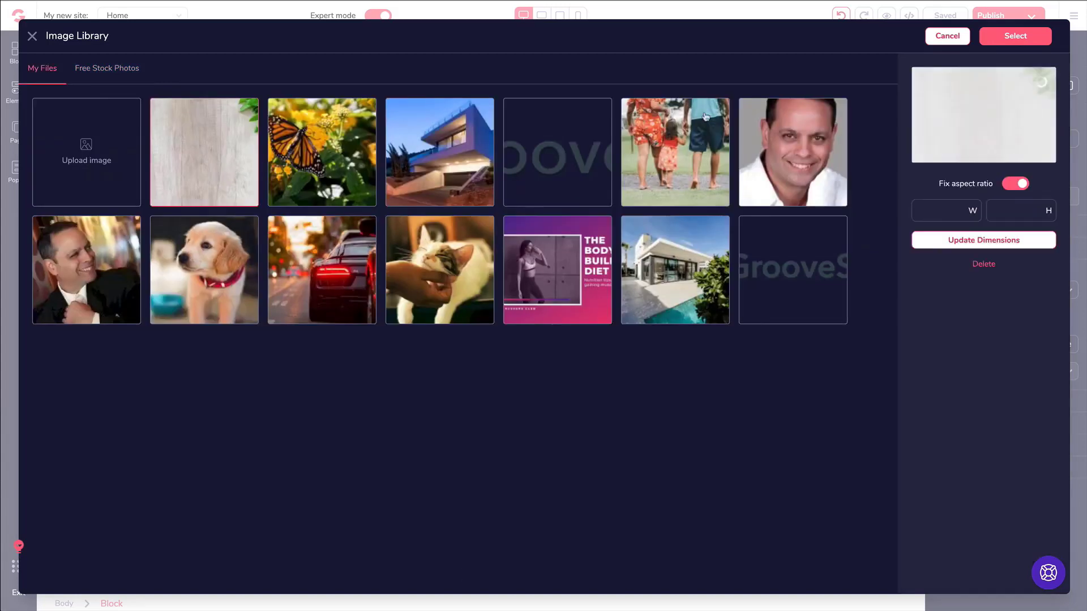
left_click(1009, 41)
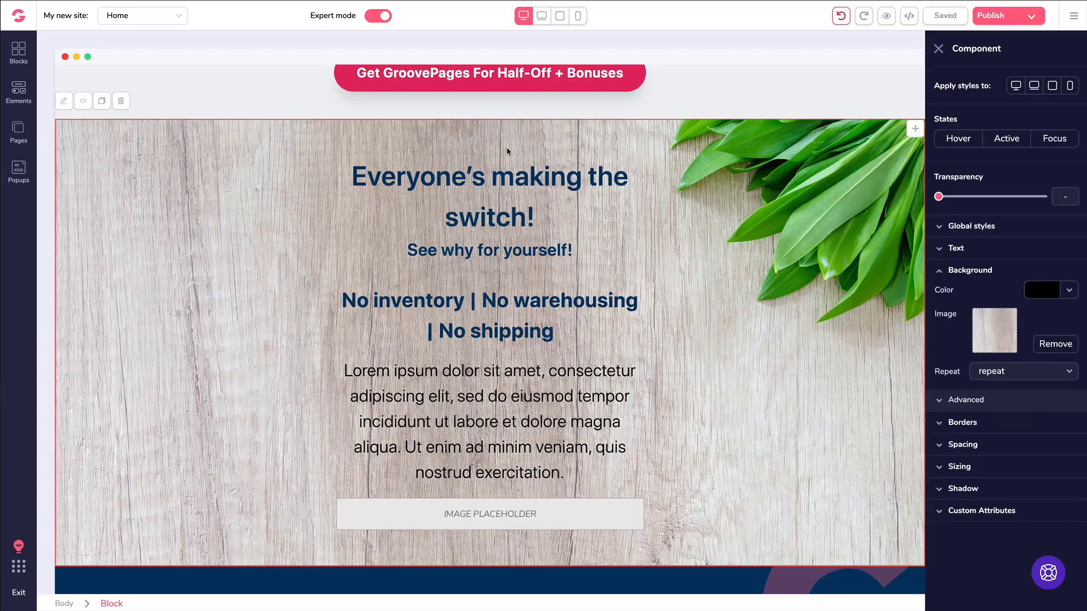
Scroll to the Bonus #3 countdown section and open the Blocks library.
scroll(731, 209, "down", 2)
scroll(727, 211, "up", 2)
scroll(720, 216, "down", 1)
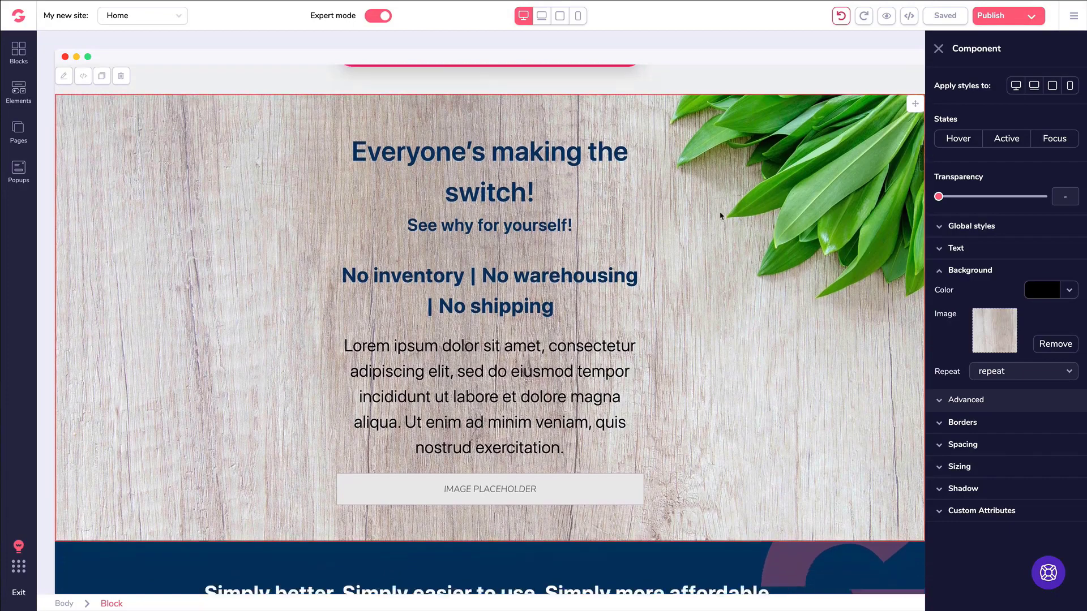
scroll(717, 227, "down", 1)
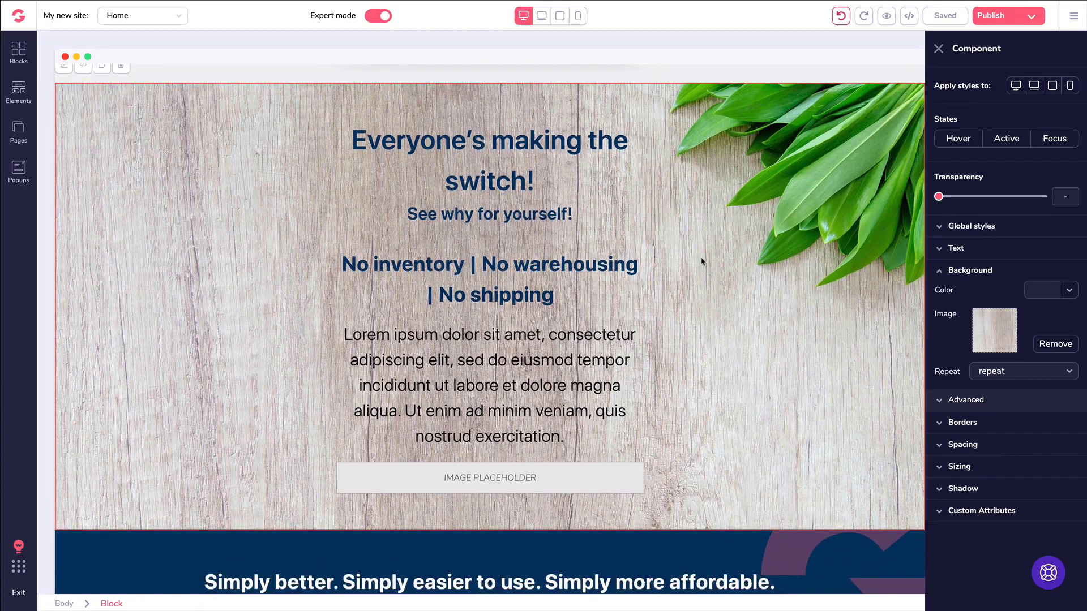
scroll(702, 261, "up", 6)
scroll(696, 263, "down", 1)
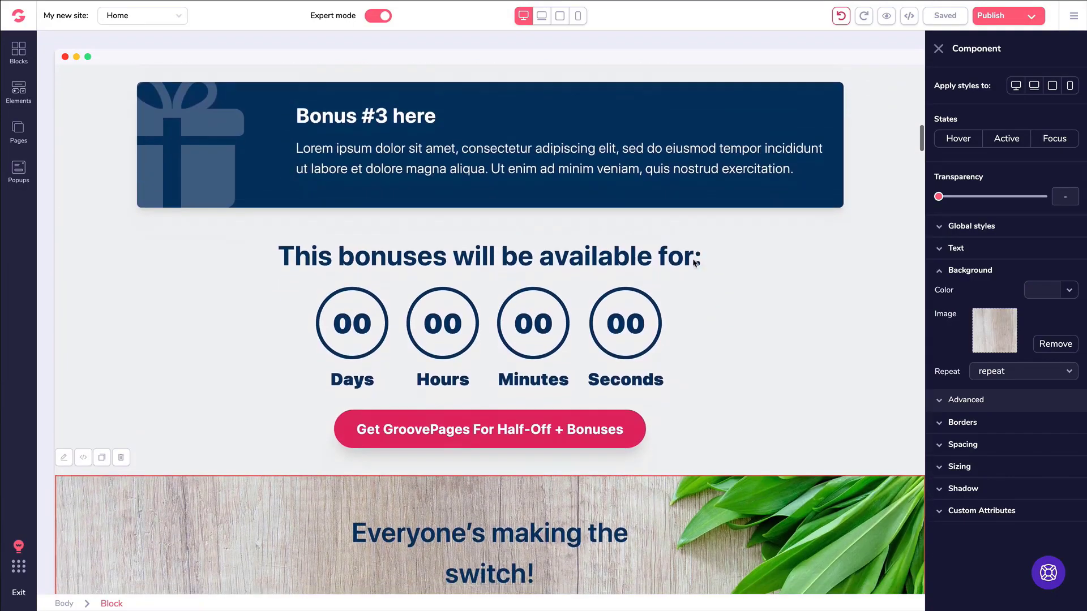
left_click(19, 53)
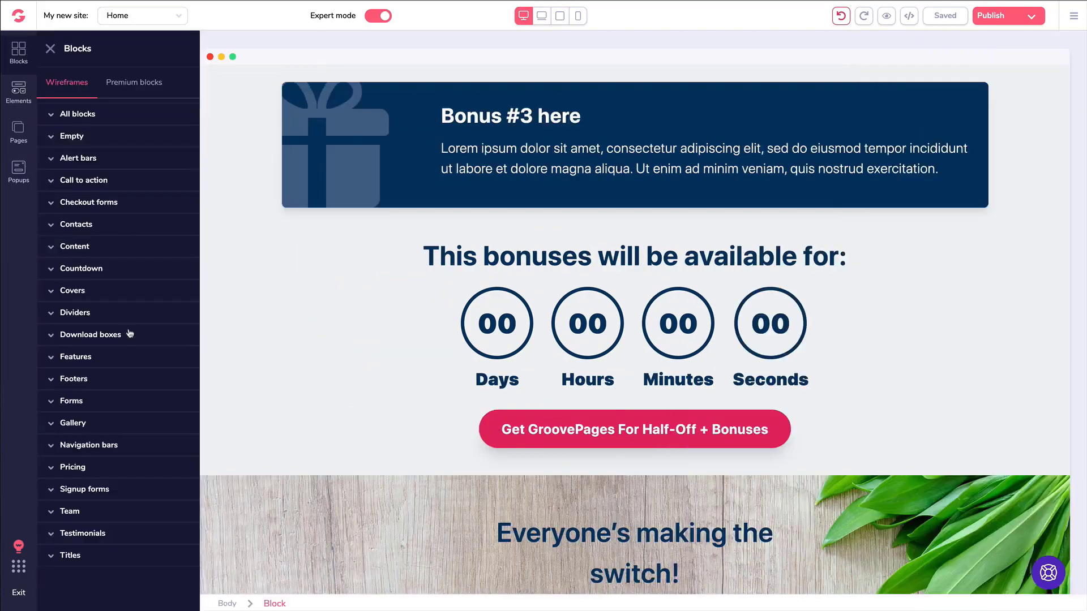
Browse the Countdown and Premium block categories.
left_click(80, 270)
scroll(108, 300, "down", 5)
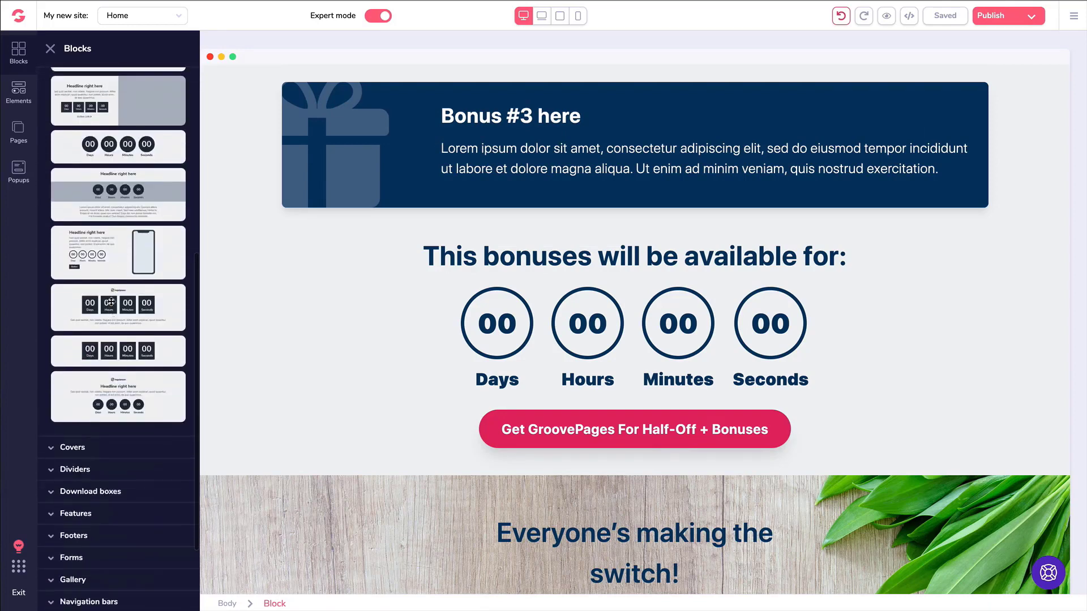
scroll(111, 304, "up", 4)
scroll(111, 305, "up", 2)
left_click(140, 82)
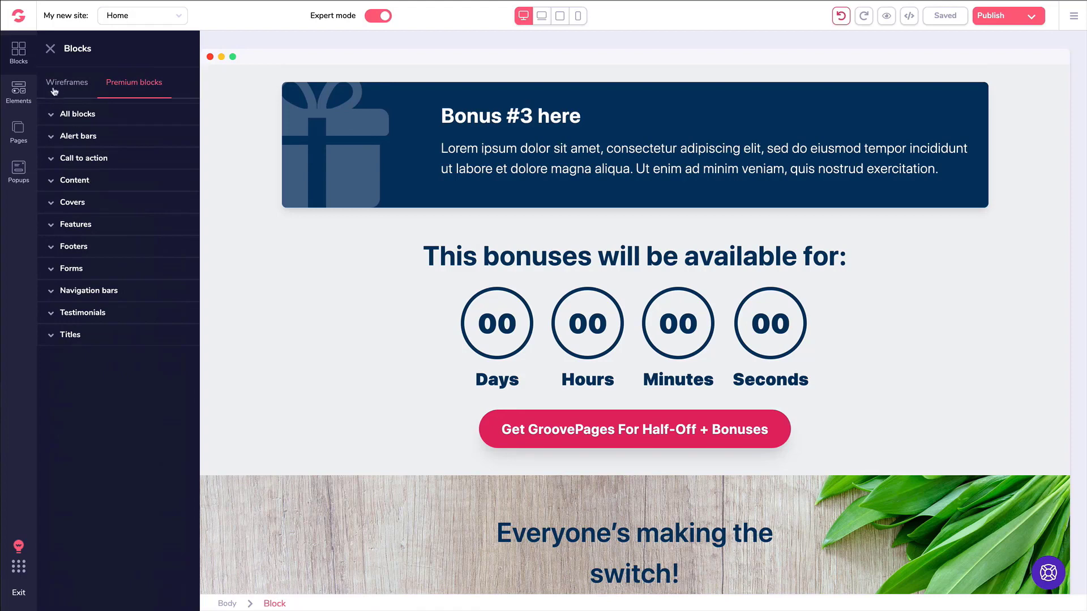
Drag a Countdown element from Elements above the 'This bonuses will be available for:' heading.
left_click(19, 89)
scroll(119, 284, "down", 5)
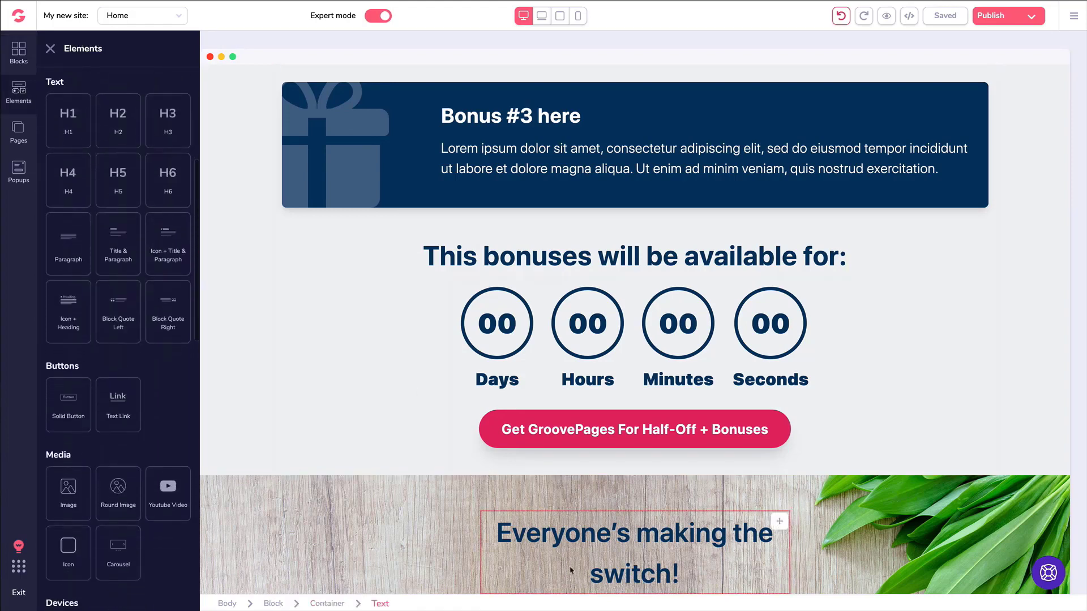
scroll(101, 310, "down", 2)
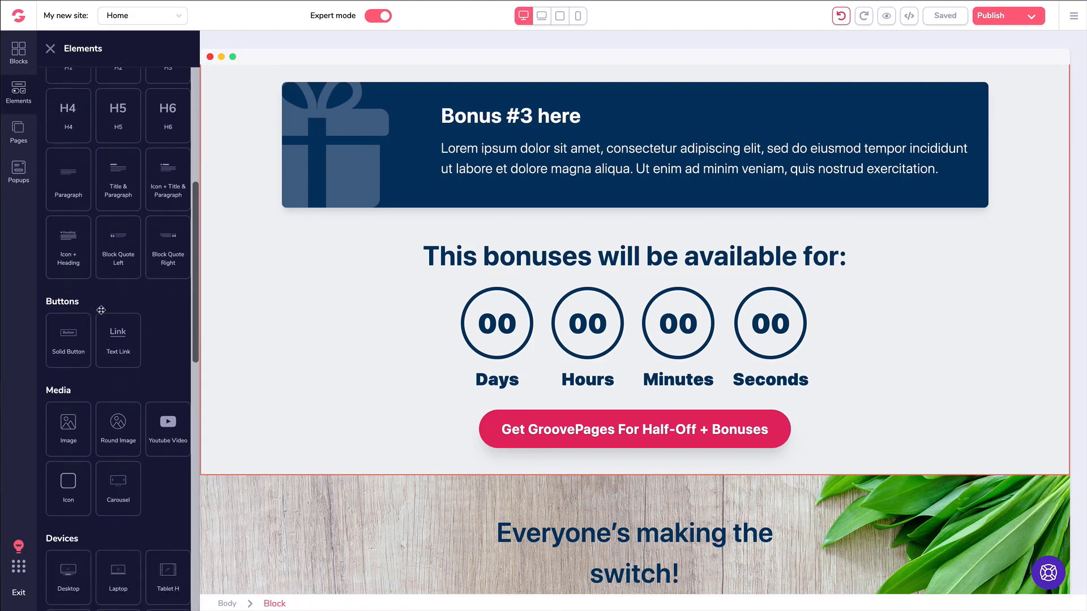
scroll(101, 310, "down", 10)
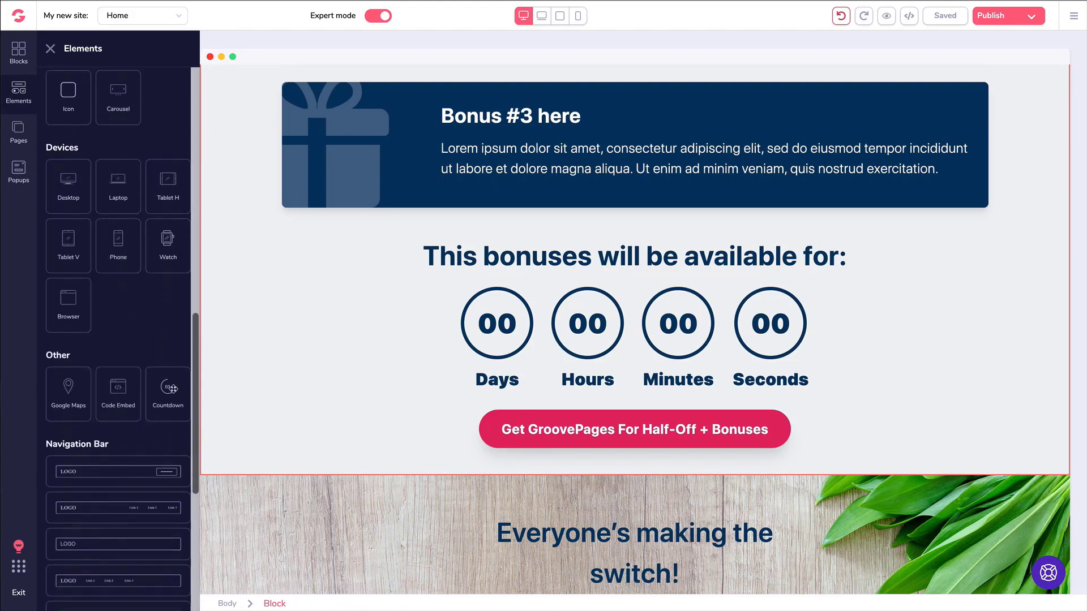
left_click_drag(170, 389, 494, 296)
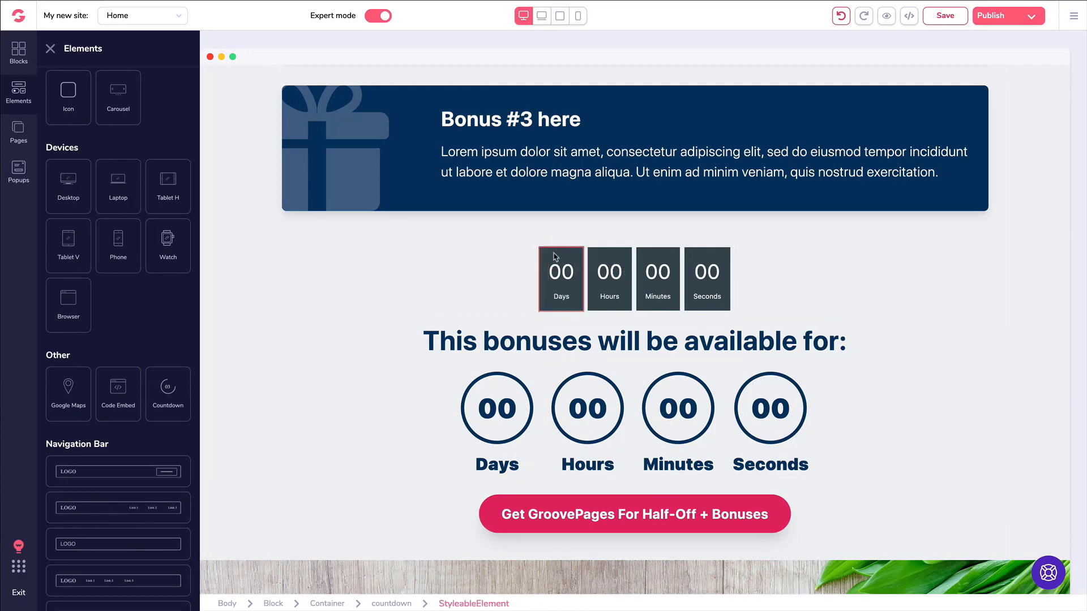
Delete the newly added dark-box countdown.
left_click(523, 259)
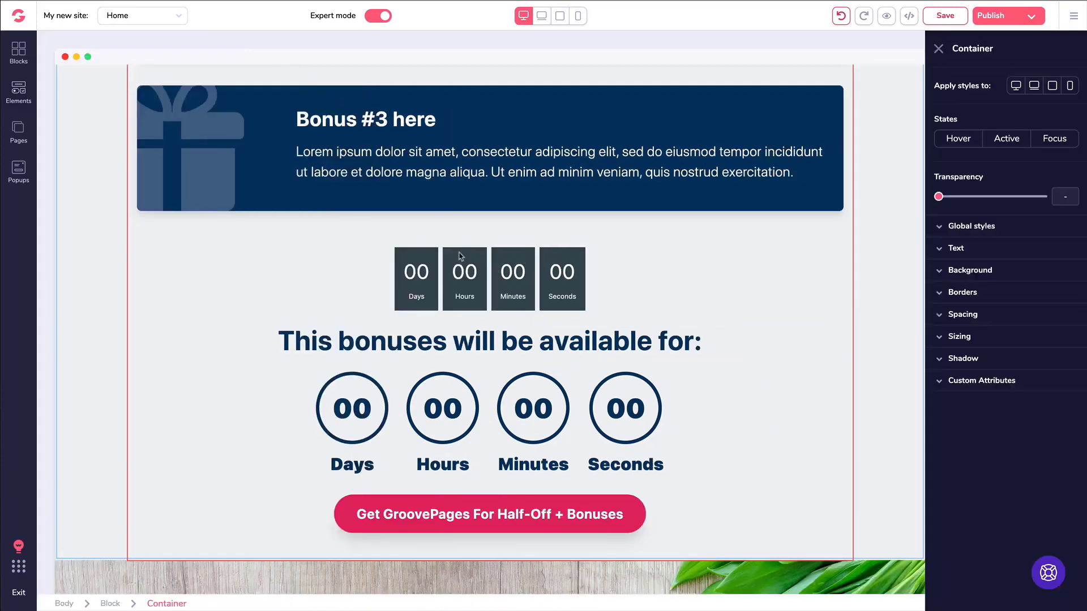
left_click(417, 260)
key("Delete")
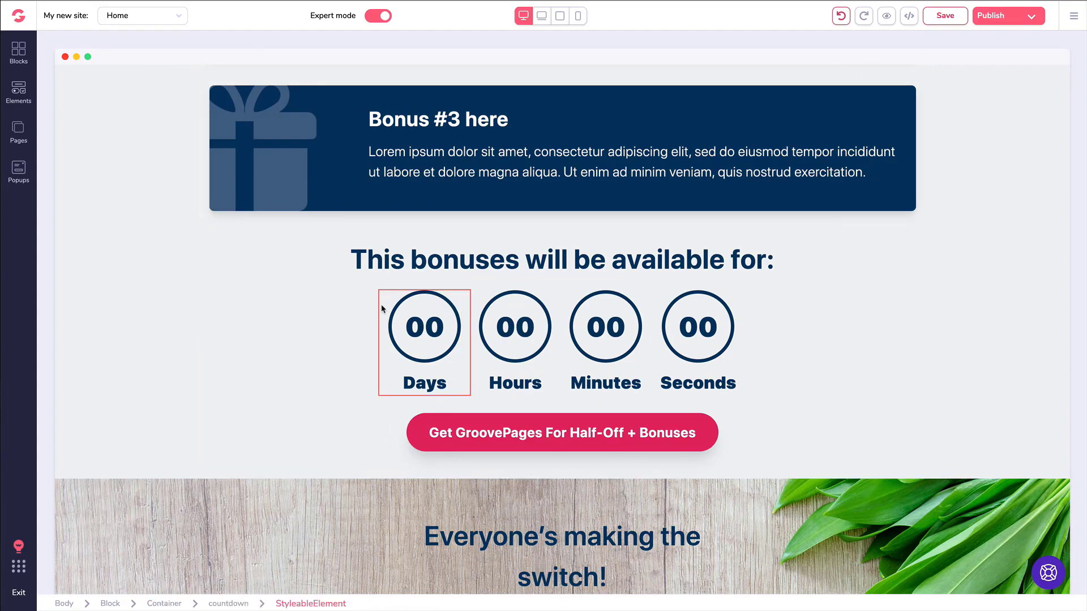
Inspect the circular Days, Hours and Seconds timers, save the page, and select the whole countdown.
left_click(511, 331)
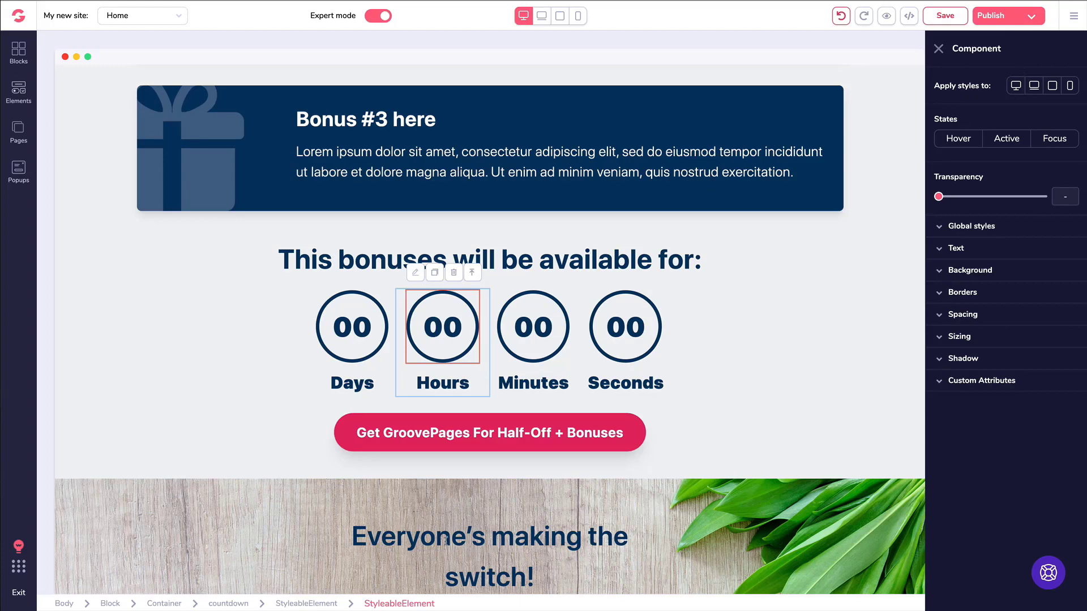
left_click(474, 273)
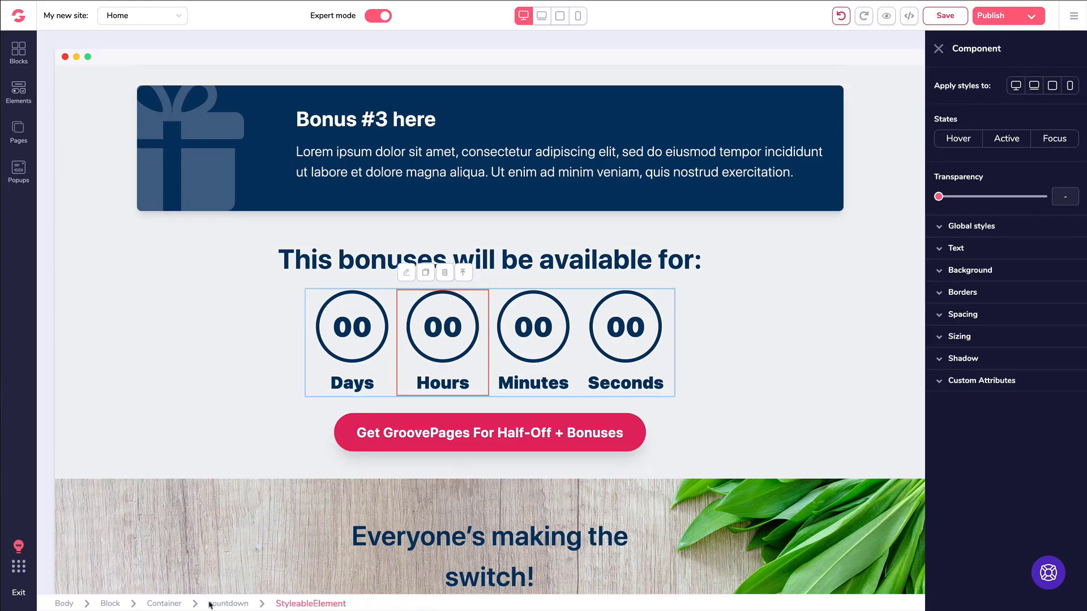
left_click(463, 273)
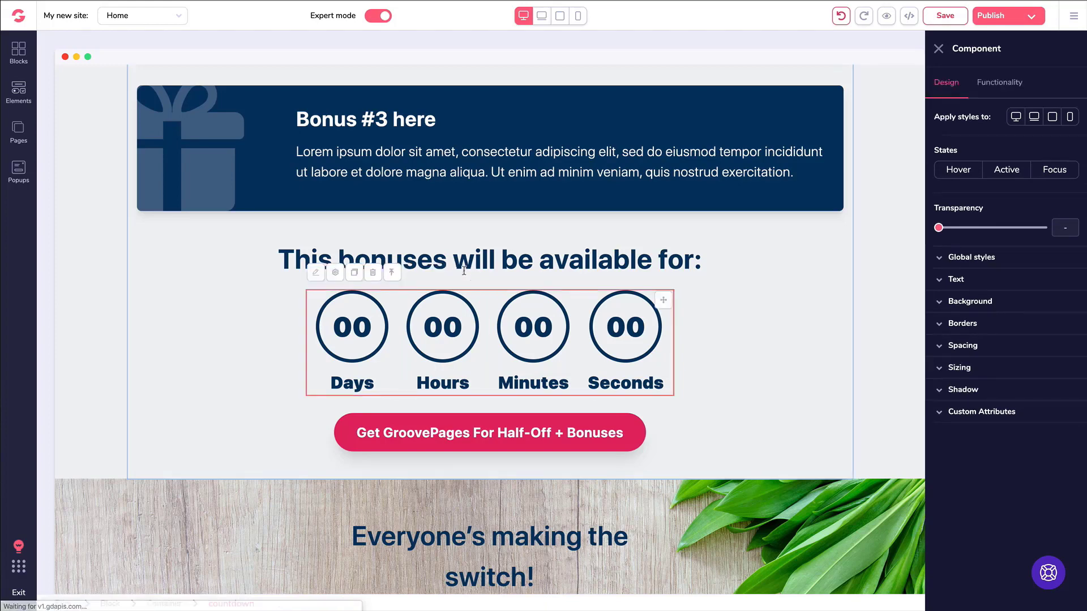
left_click(476, 248)
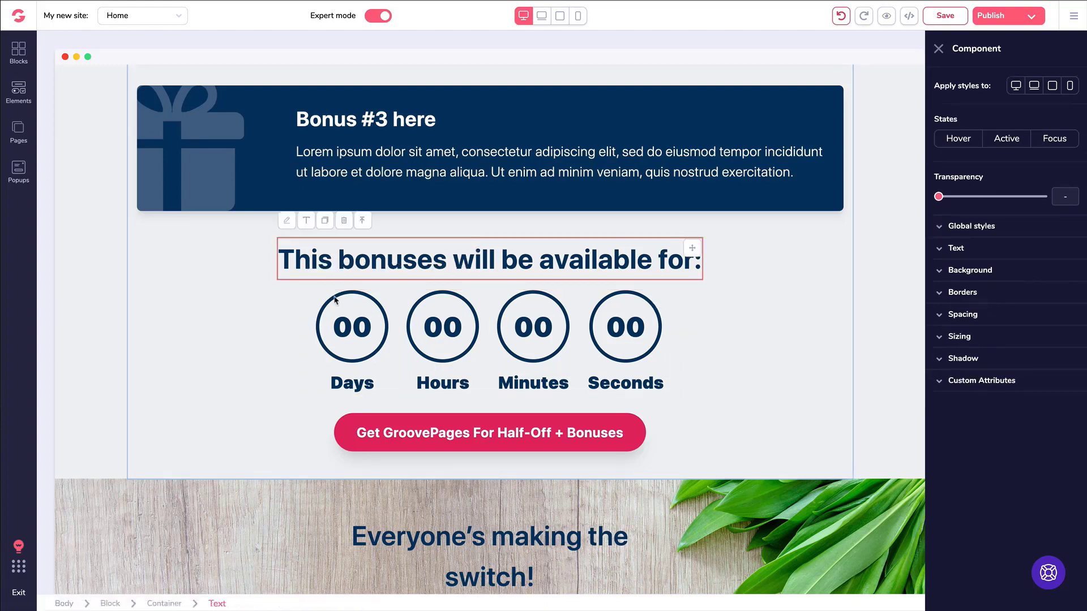
left_click(314, 294)
left_click(413, 300)
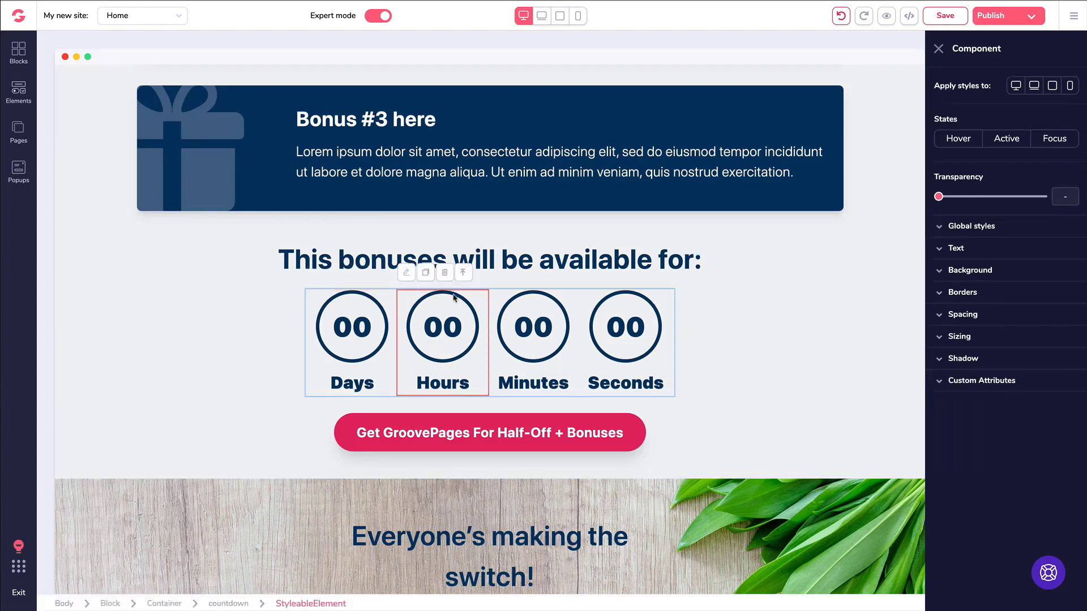
left_click(673, 304)
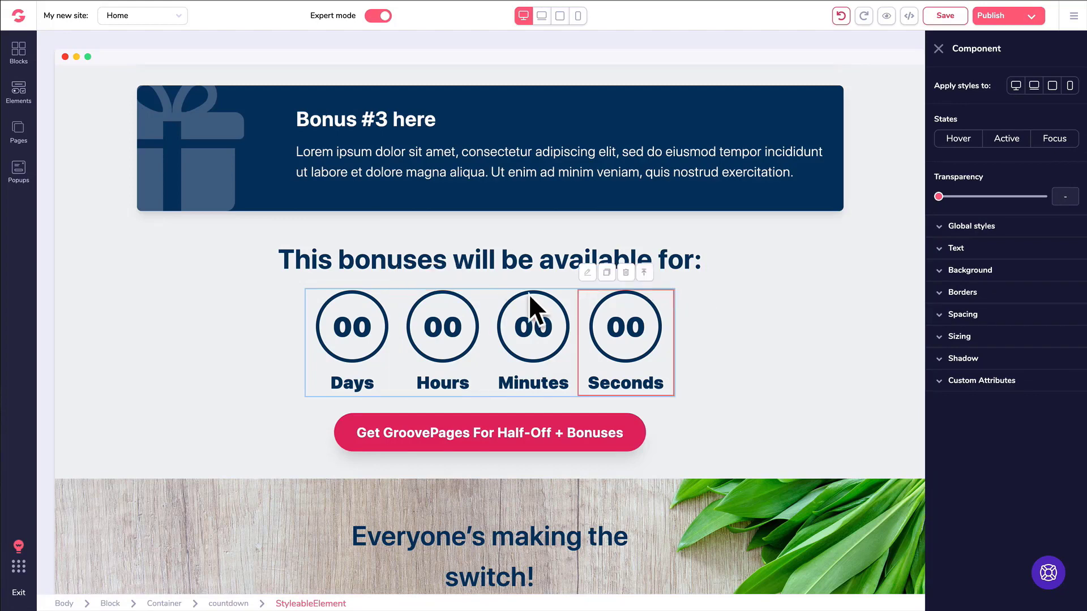
key("ctrl+s")
left_click(459, 315)
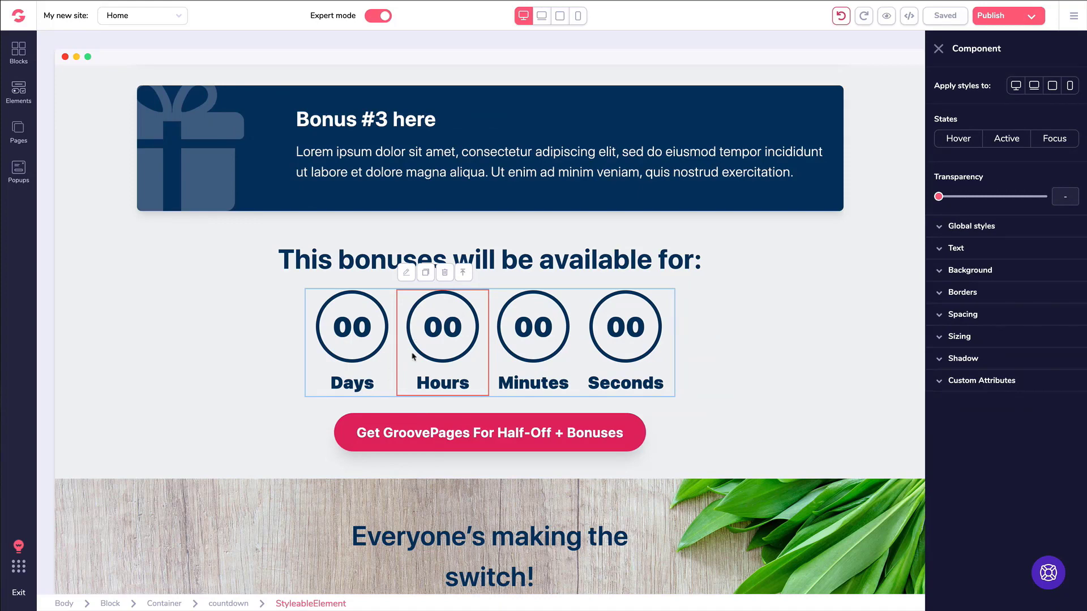
left_click(464, 274)
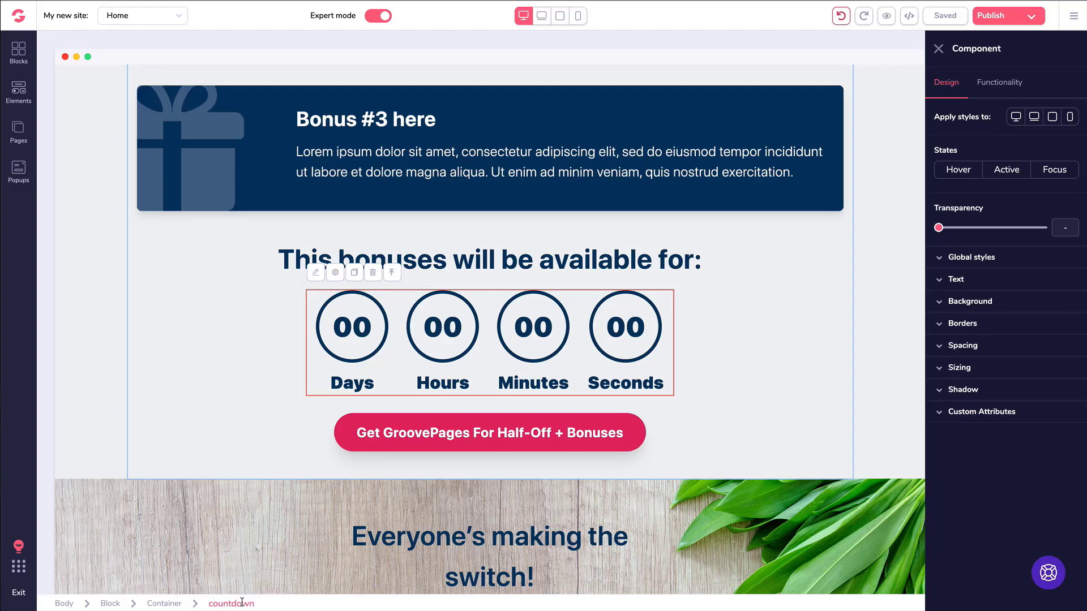
Set the circular countdown's Type to Fixed after trying From Landing.
left_click(997, 85)
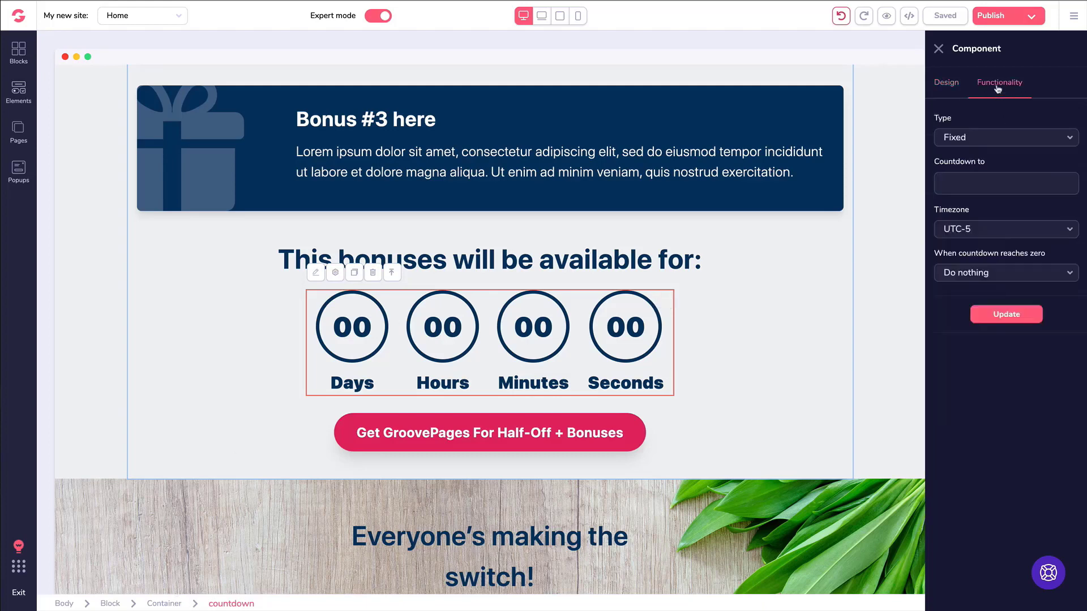
left_click(973, 140)
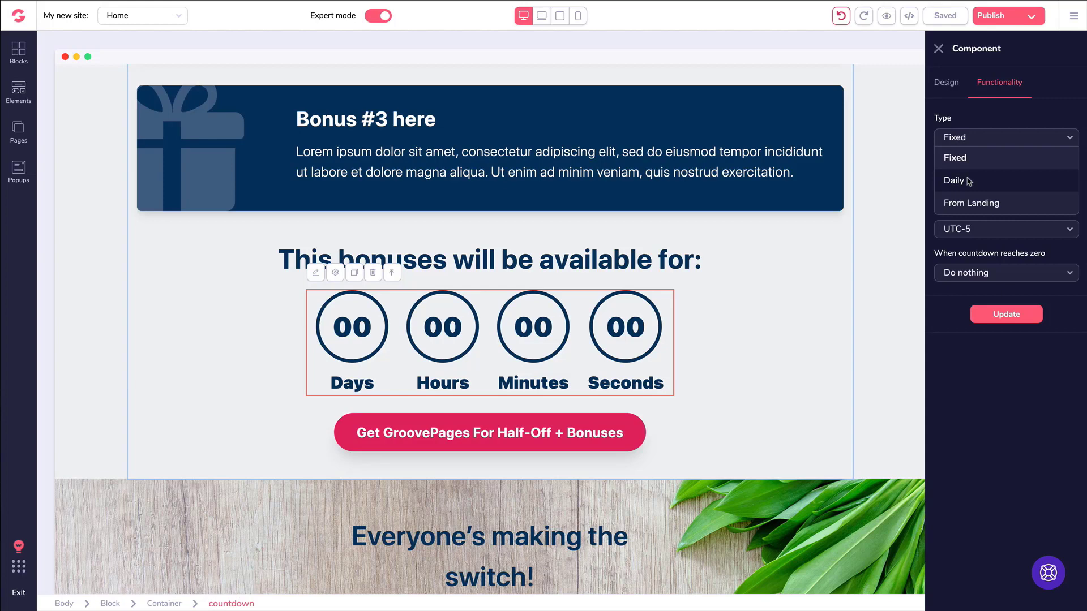
left_click(967, 203)
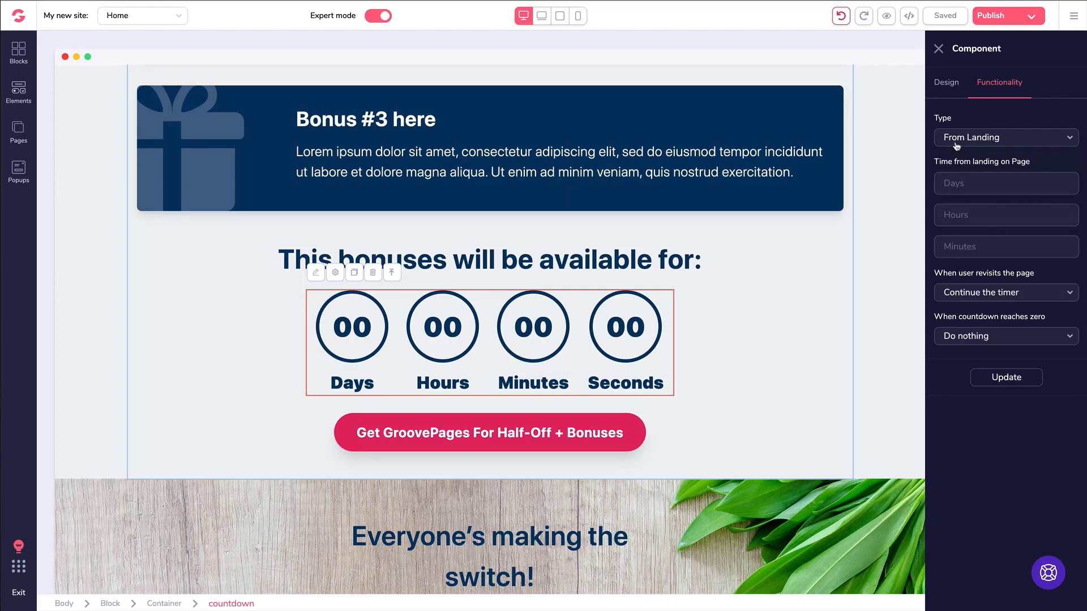
left_click(957, 145)
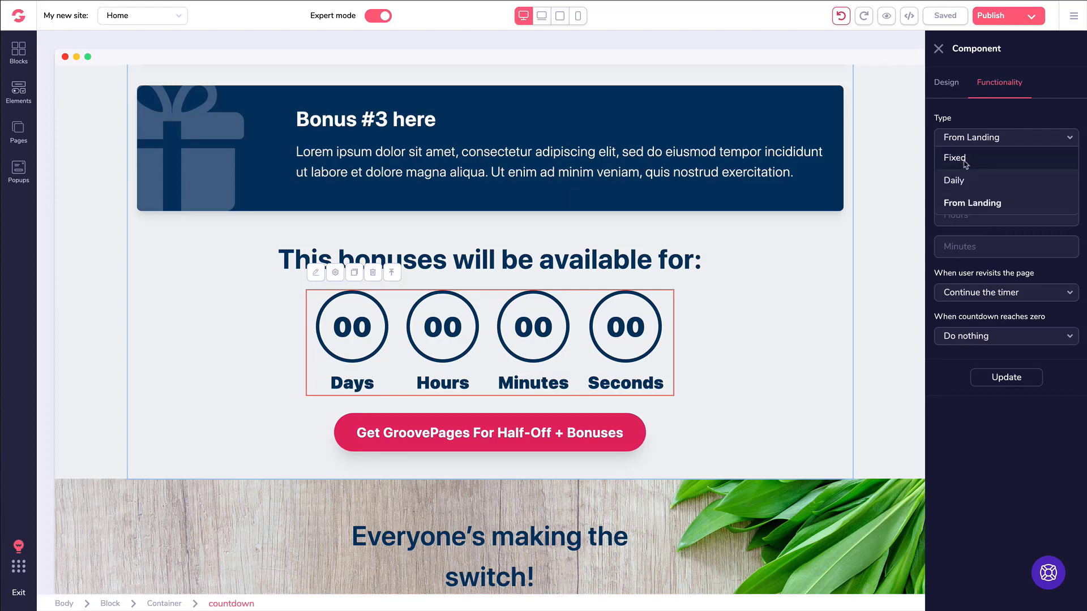
left_click(965, 163)
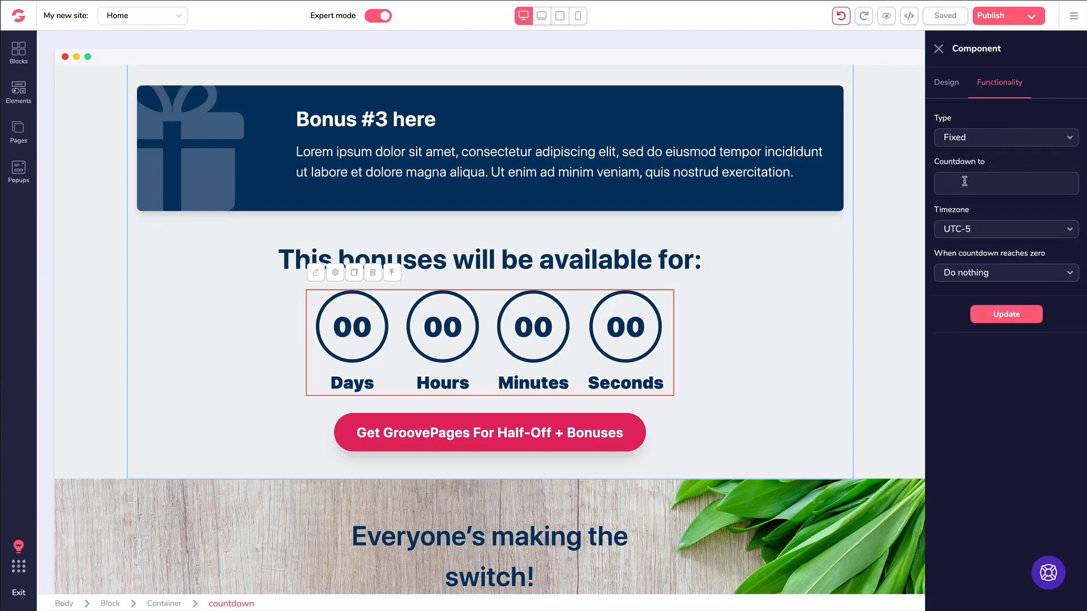
Pick December 31, 2019 at 12:00 as the countdown's end date and time.
left_click(965, 181)
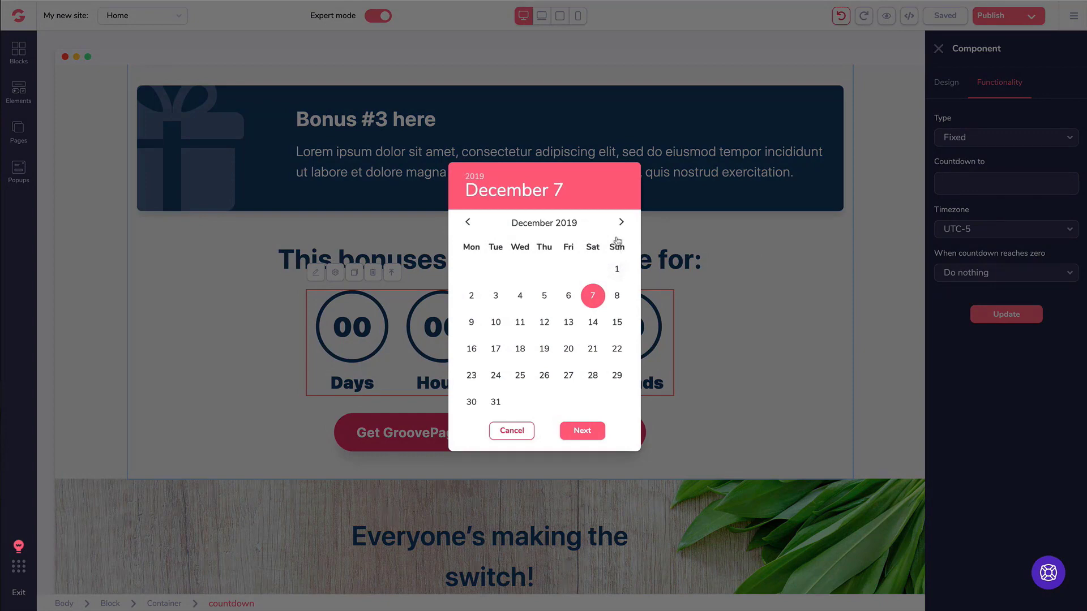
left_click(496, 403)
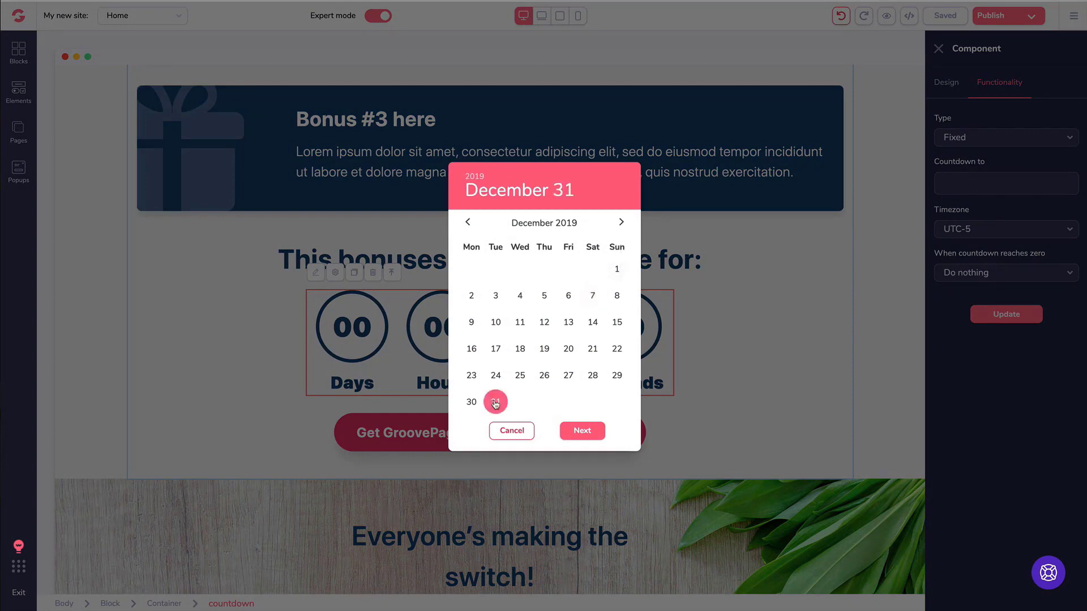
left_click(580, 432)
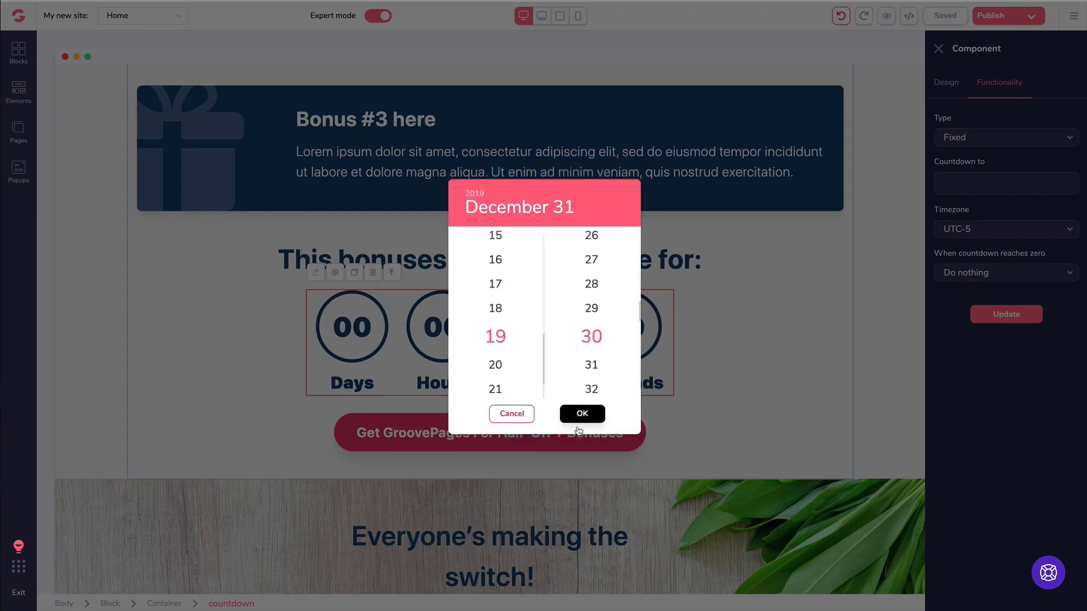
scroll(505, 313, "up", 5)
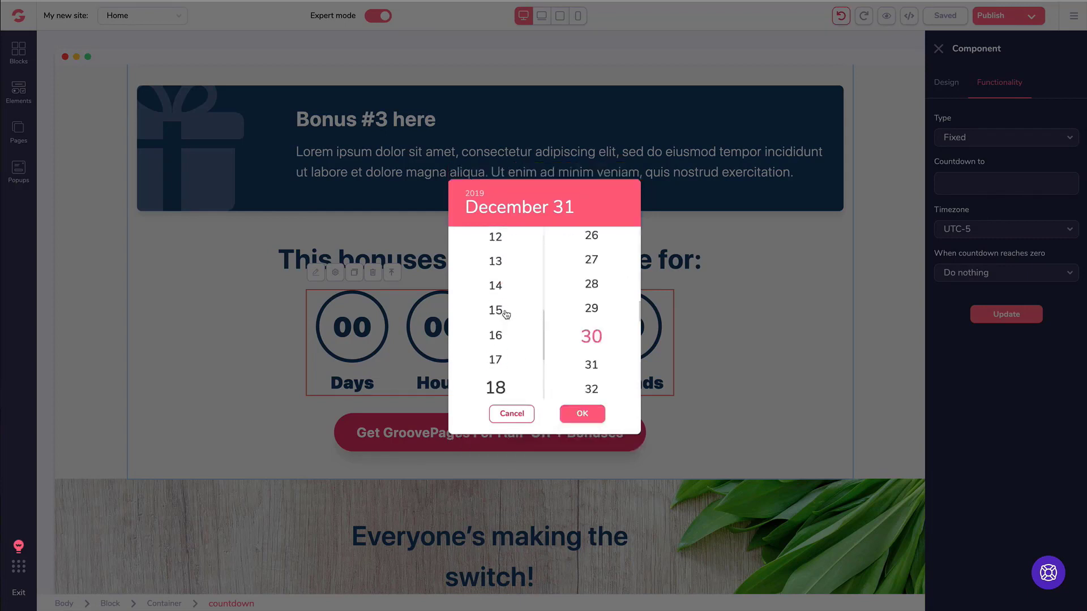
scroll(505, 315, "down", 6)
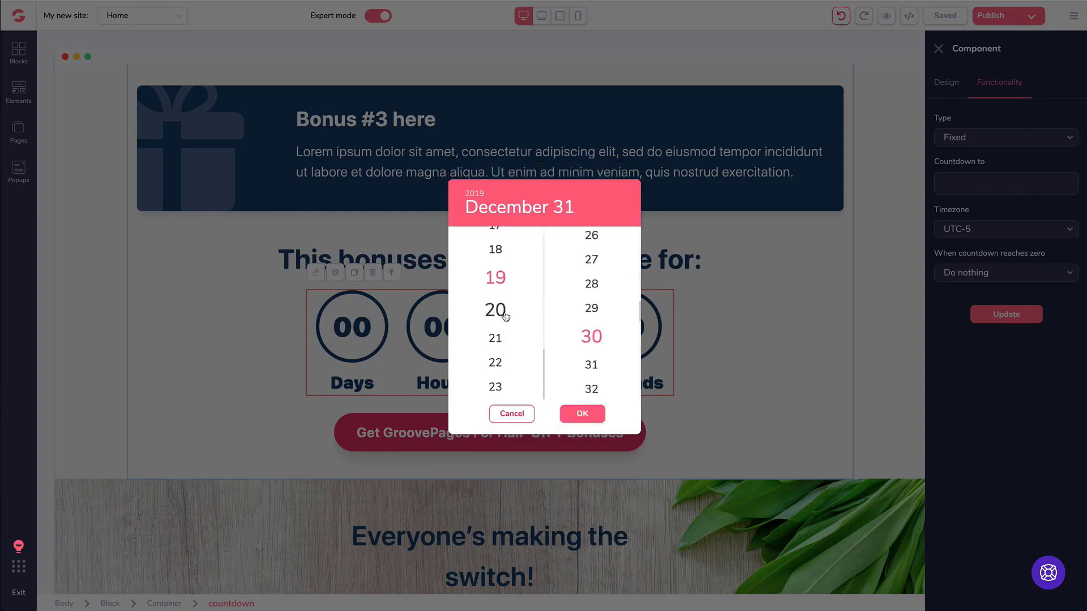
scroll(498, 374, "up", 14)
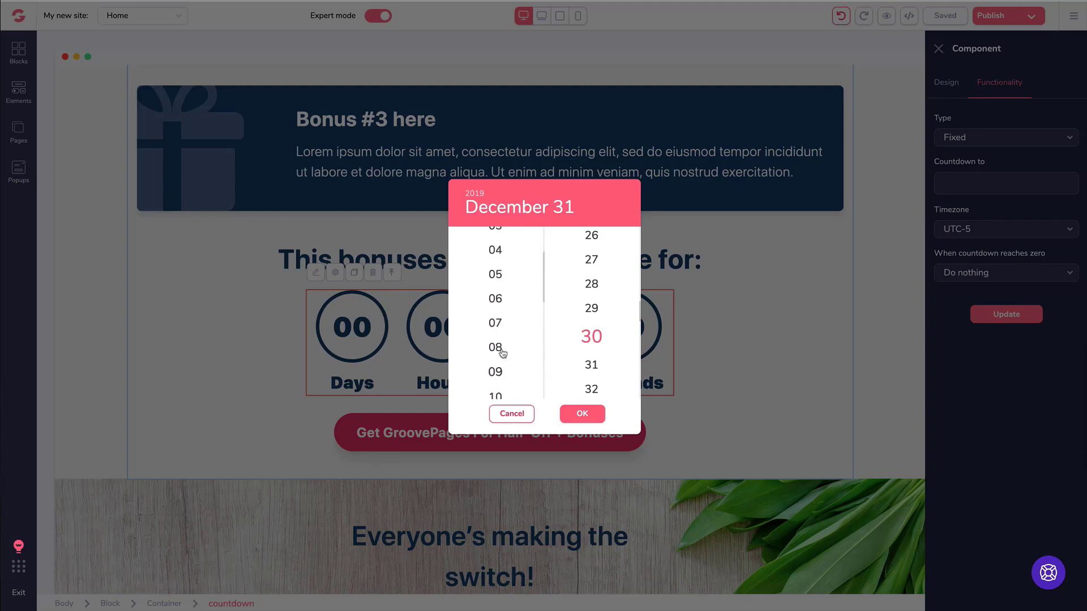
scroll(502, 348, "up", 3)
scroll(503, 345, "down", 4)
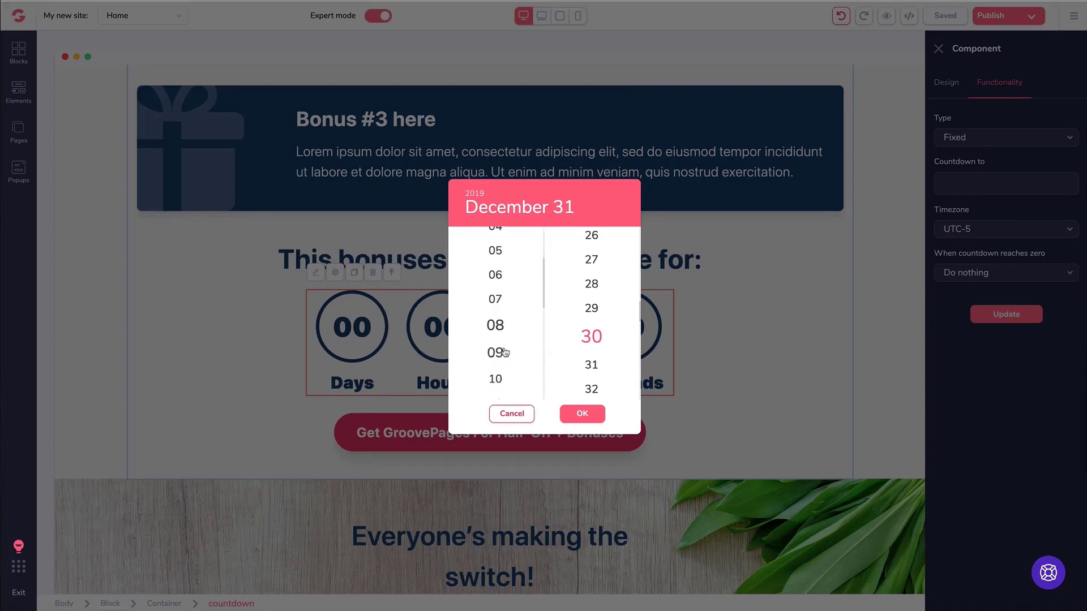
scroll(506, 353, "down", 3)
left_click(498, 360)
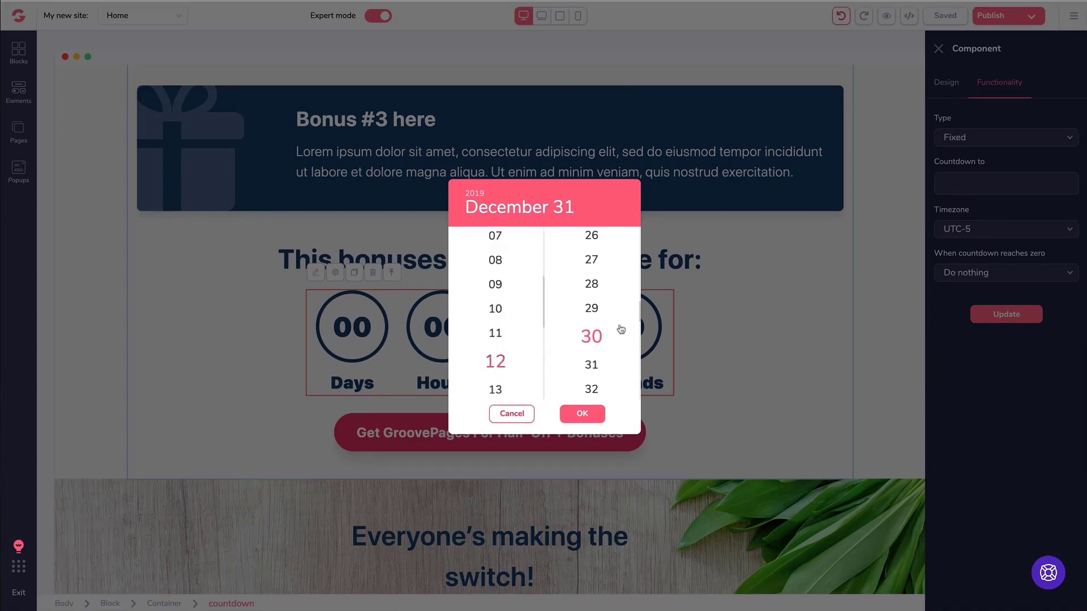
scroll(591, 334, "up", 10)
left_click(592, 242)
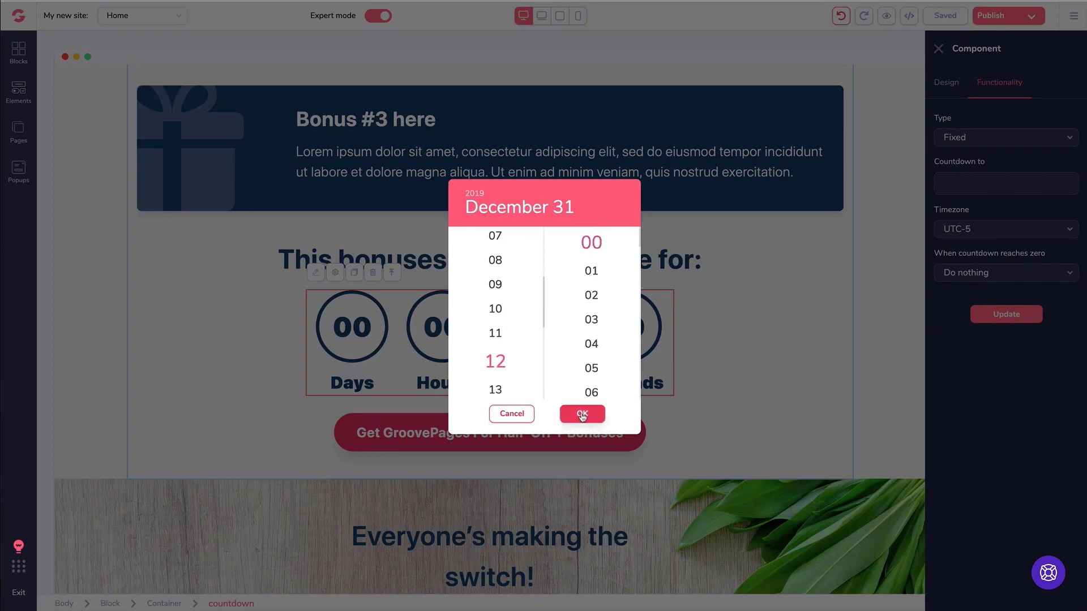
left_click(583, 415)
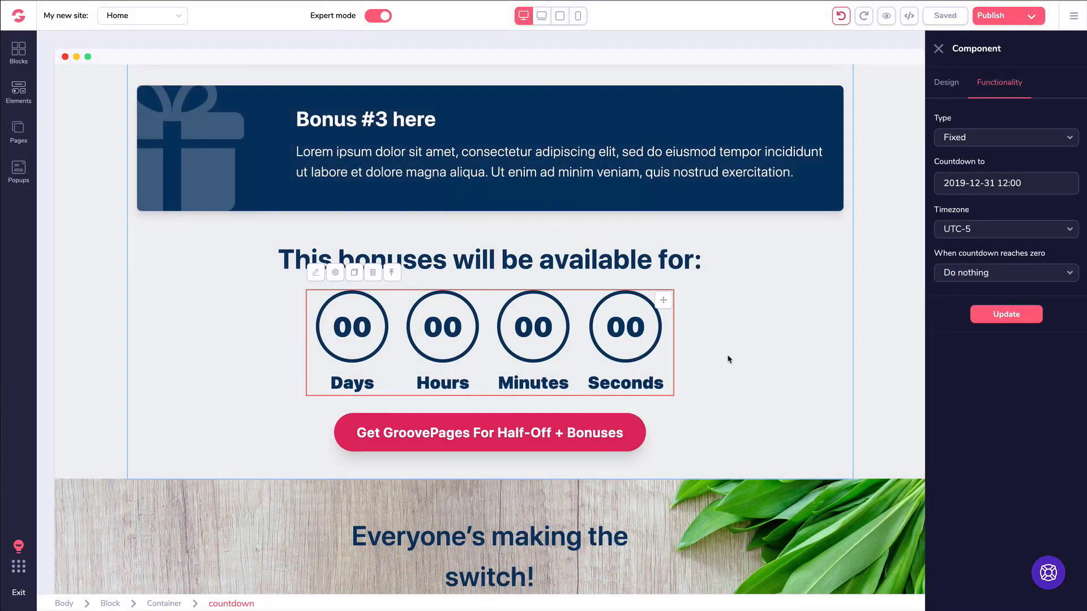
Apply the new target with timezone UTC-5 after trying UTC-11, keeping Do nothing at zero.
left_click(1007, 322)
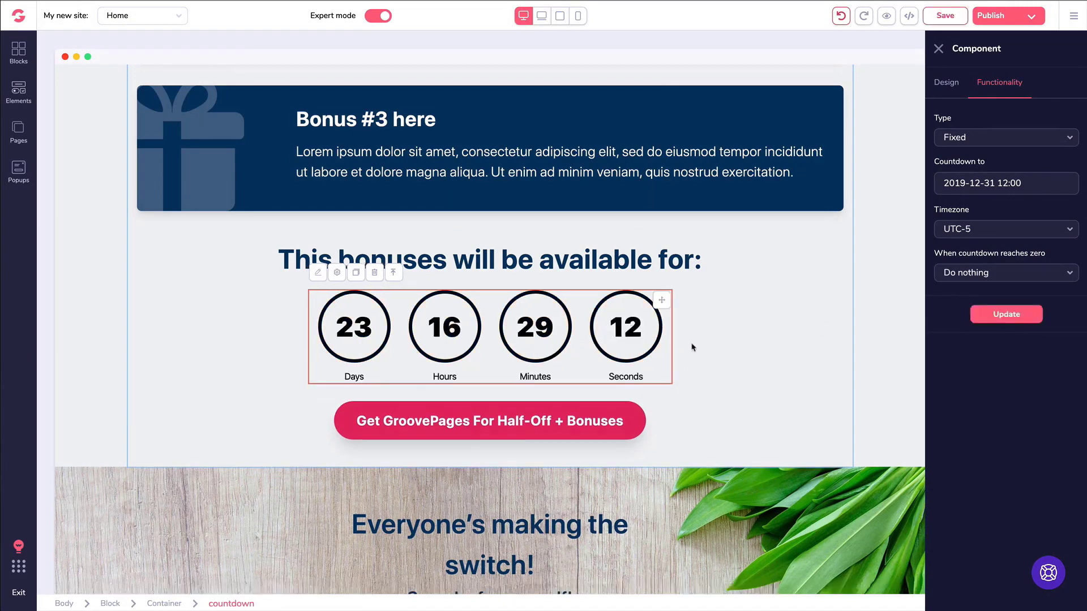
left_click(989, 234)
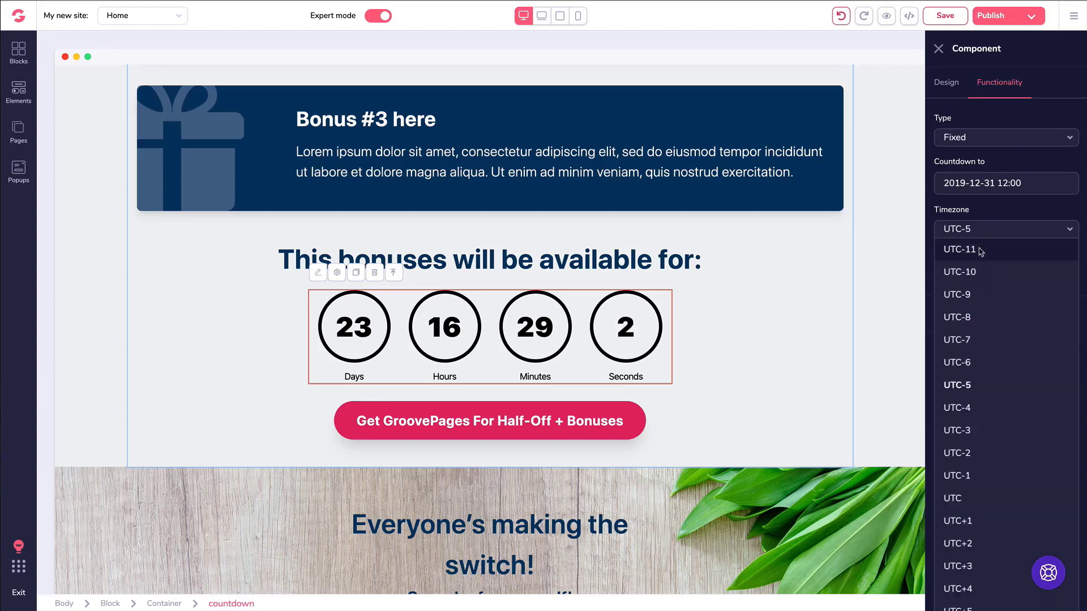
left_click(982, 250)
left_click(997, 315)
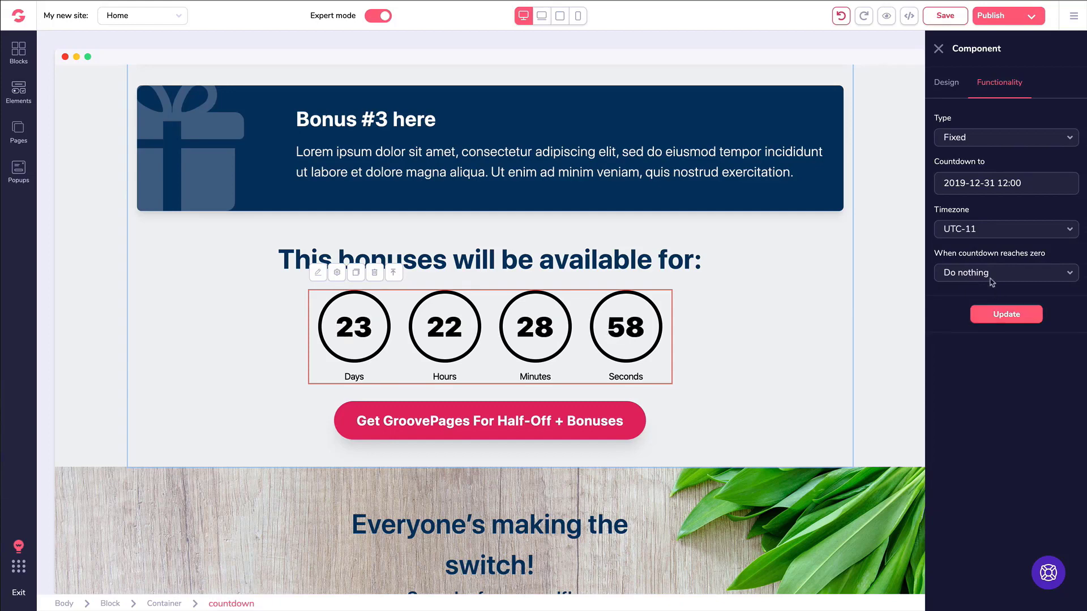
left_click(970, 231)
scroll(994, 295, "down", 1)
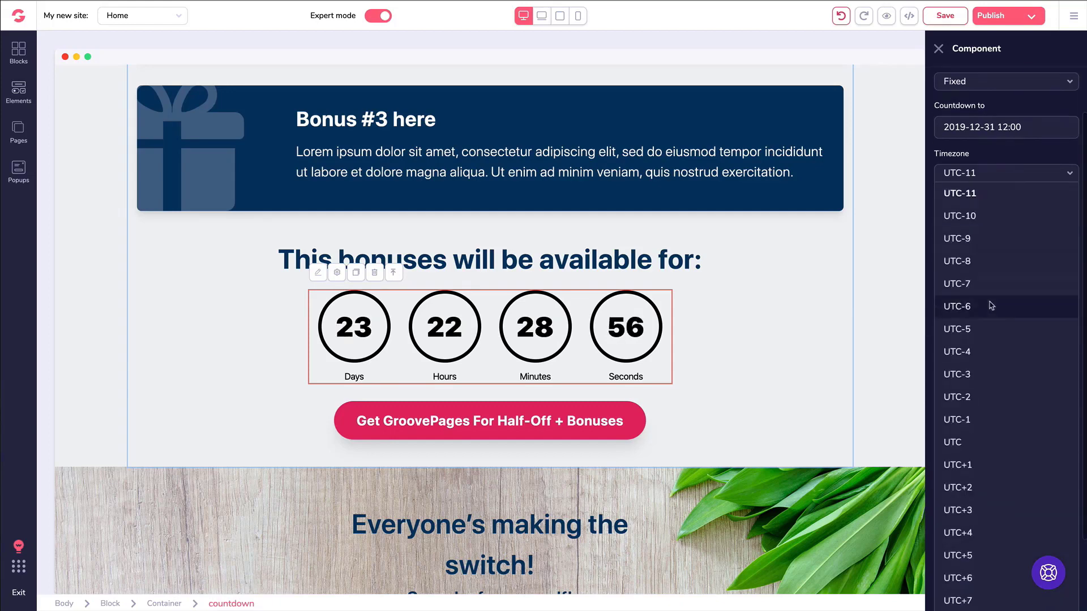
left_click(994, 321)
left_click(995, 316)
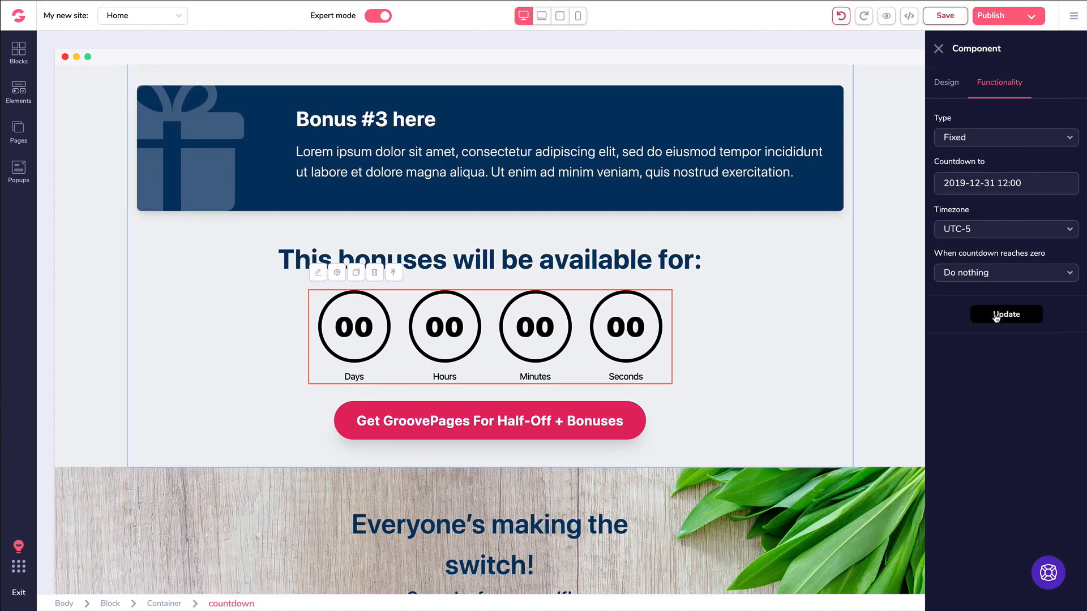
left_click(954, 273)
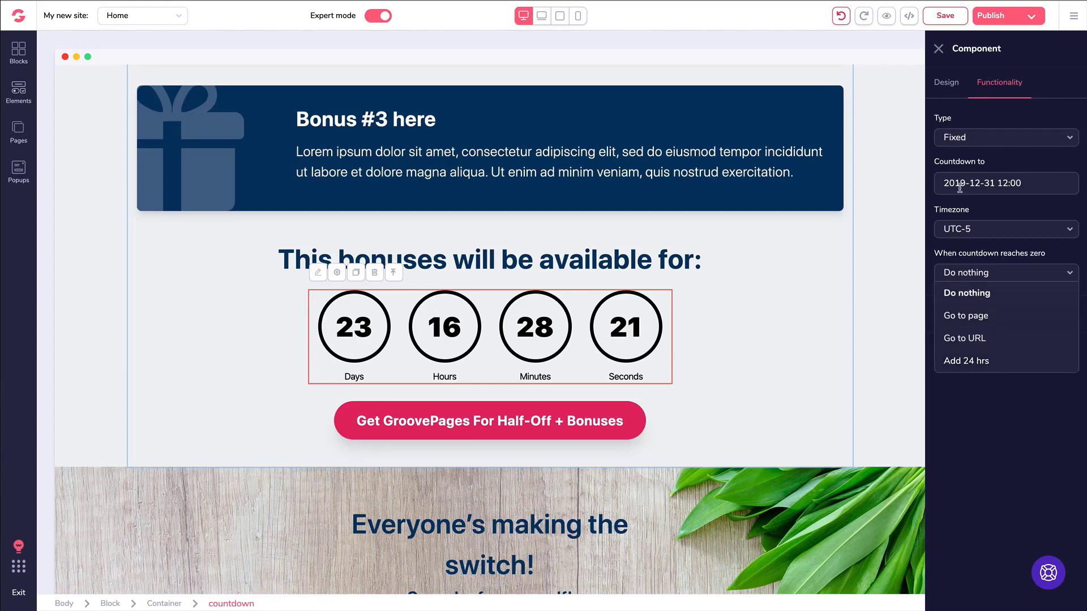
left_click(975, 422)
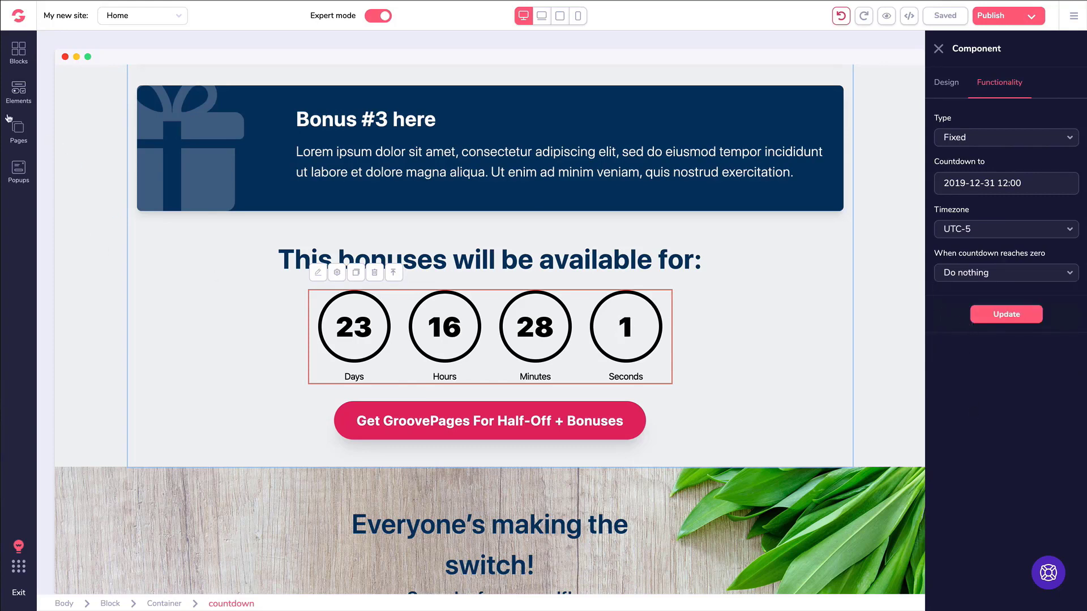
Add the Forms block with headline, Name/Email fields and phone mockup below the countdown.
left_click(22, 56)
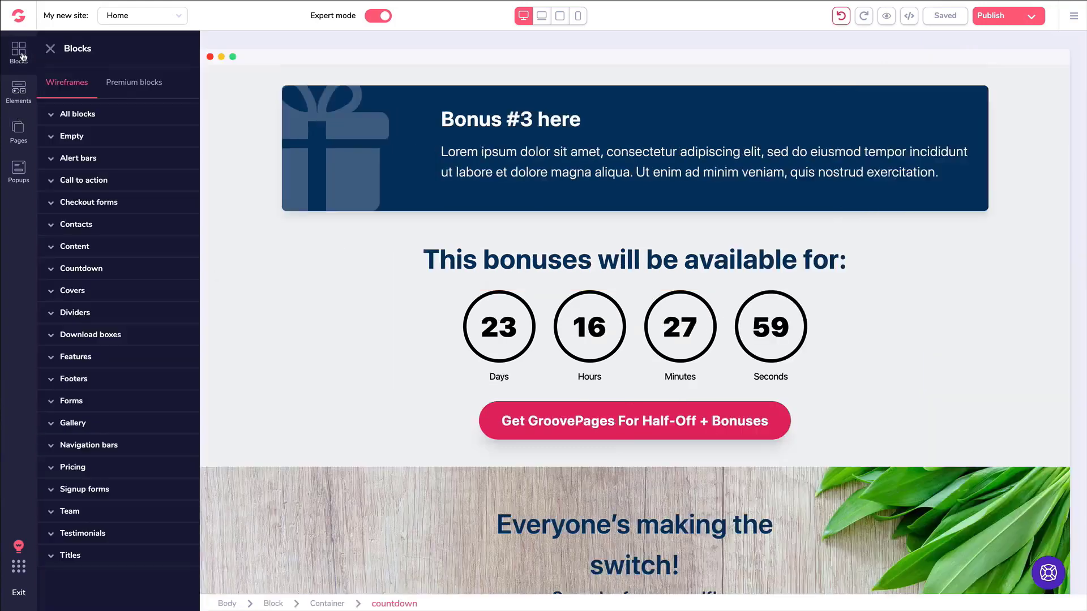
left_click(76, 403)
scroll(88, 392, "down", 6)
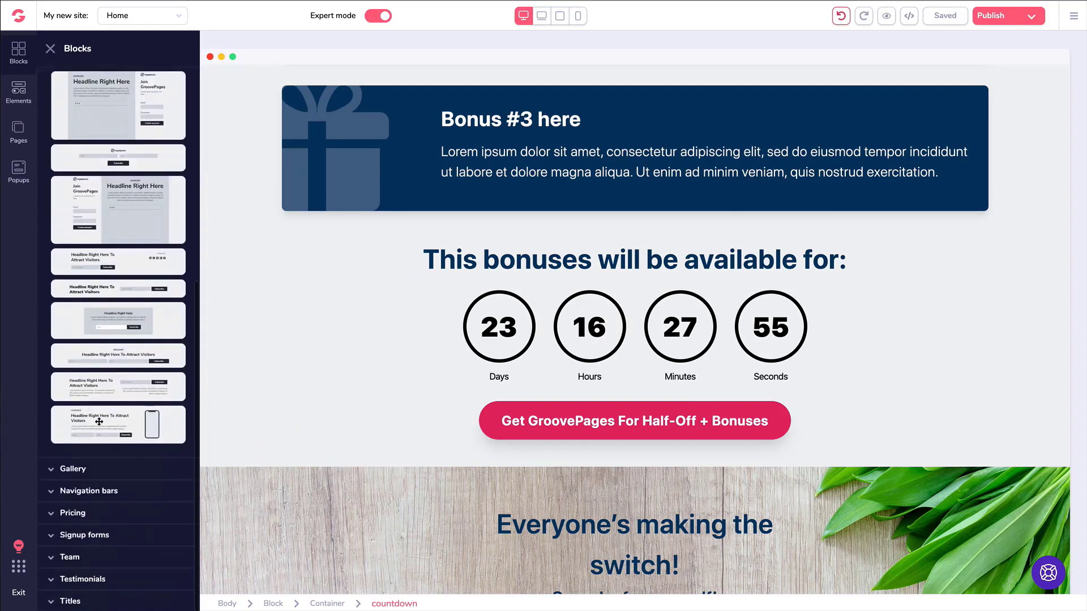
left_click_drag(169, 421, 342, 376)
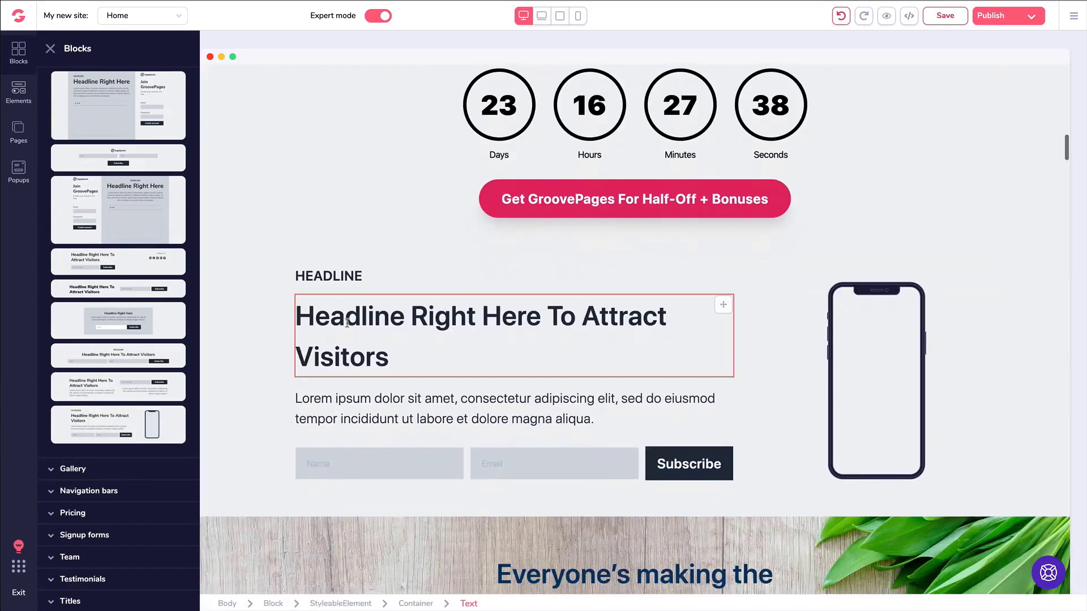
scroll(736, 340, "down", 15)
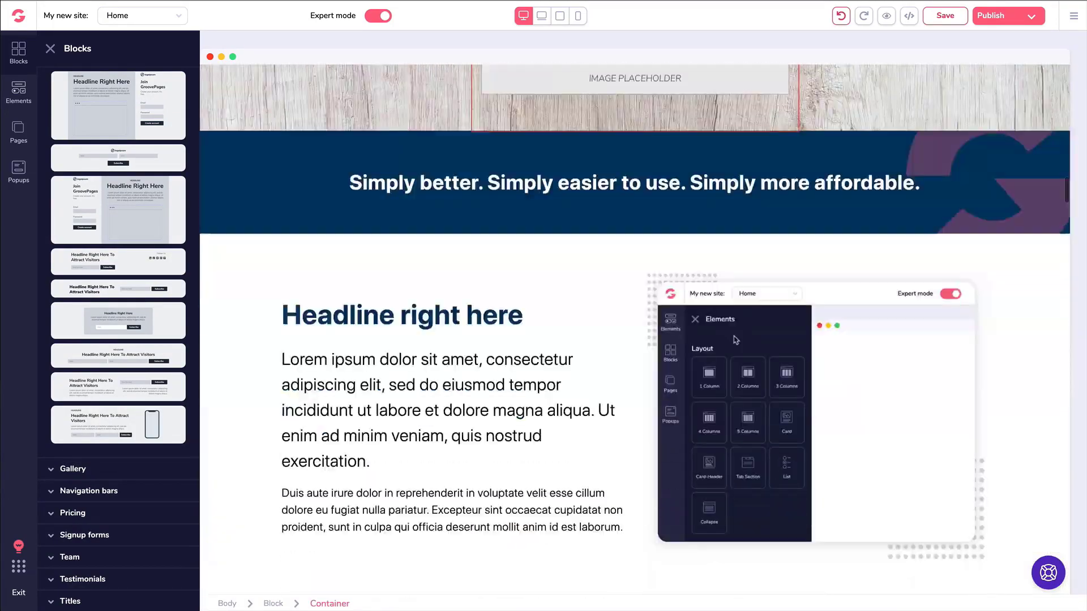
scroll(734, 340, "down", 20)
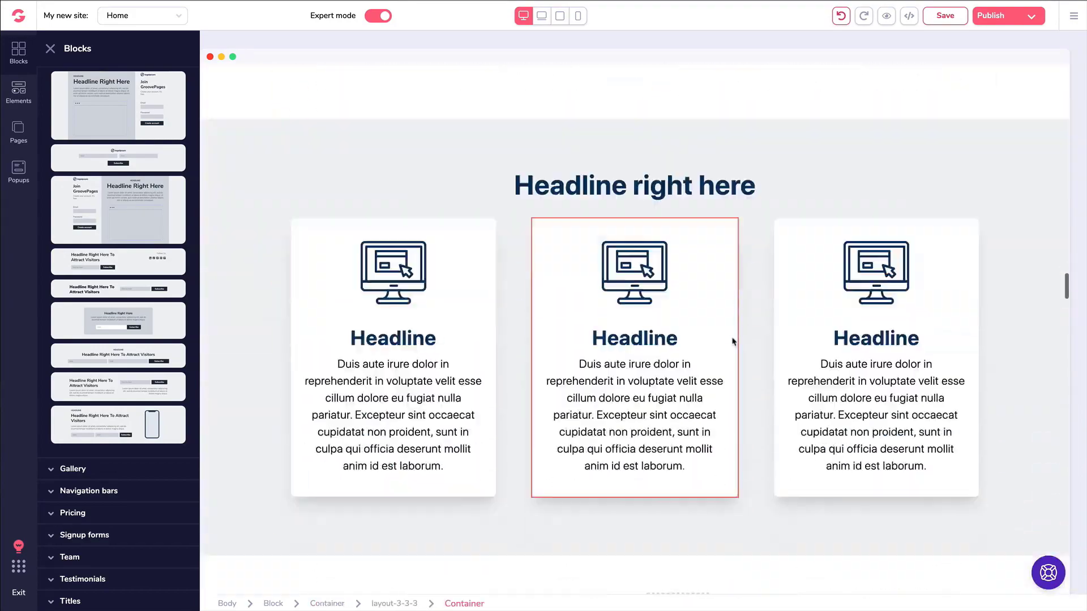
scroll(733, 340, "down", 20)
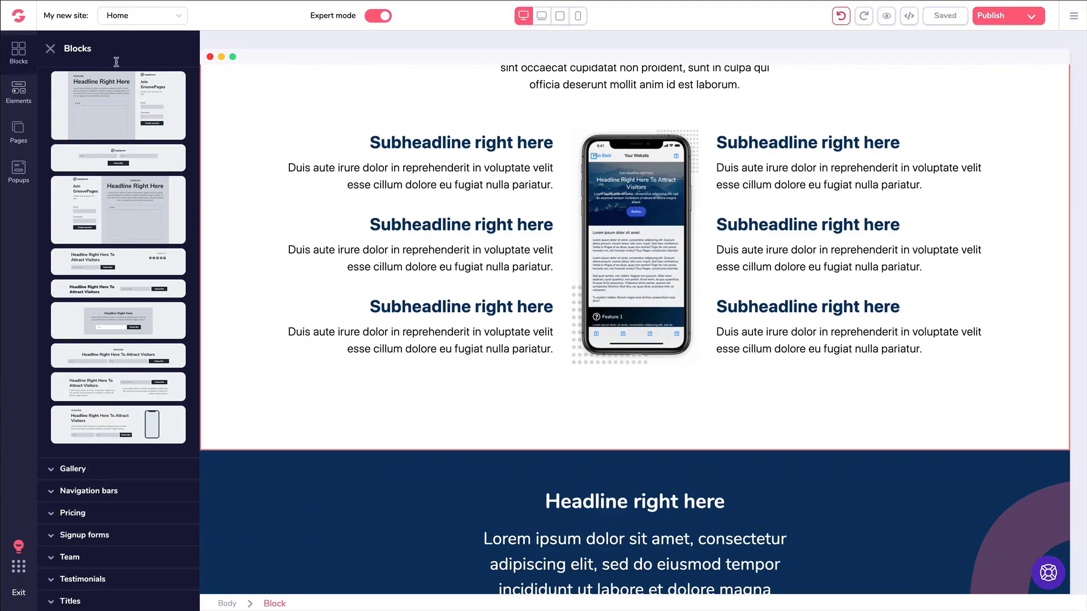
left_click(50, 49)
scroll(524, 180, "up", 15)
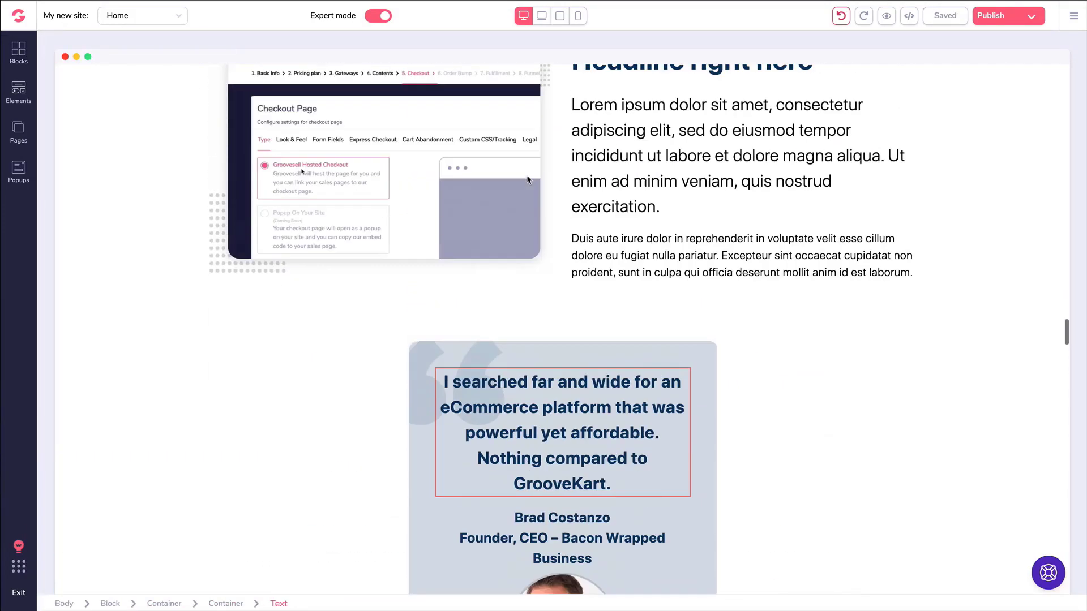
scroll(524, 180, "up", 20)
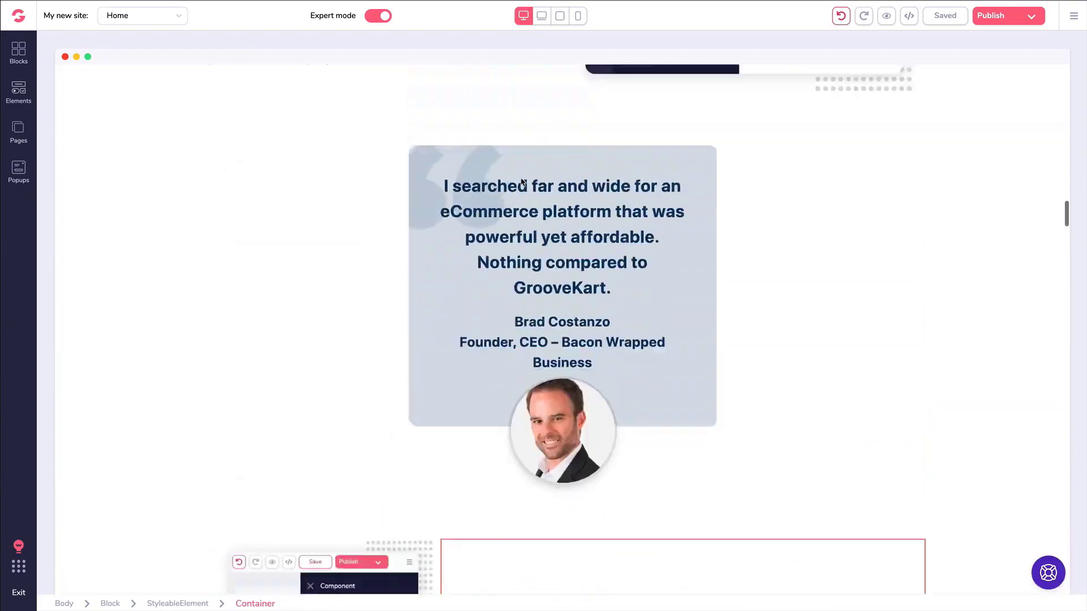
scroll(521, 181, "up", 5)
scroll(521, 226, "down", 2)
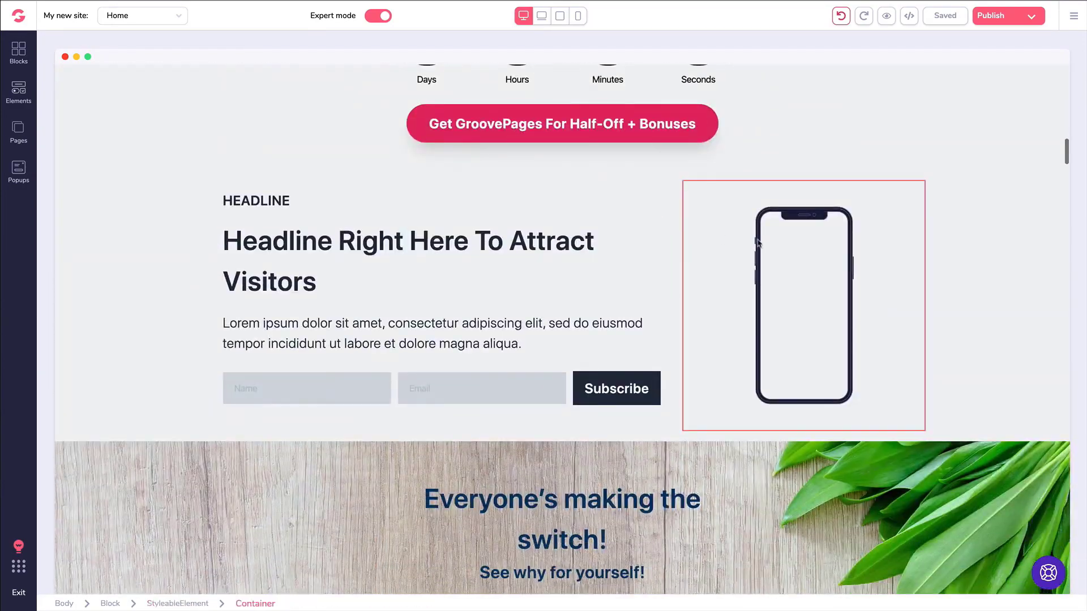
Give the phone mockup the Dark 2 style with the cat photo on its screen.
left_click(783, 247)
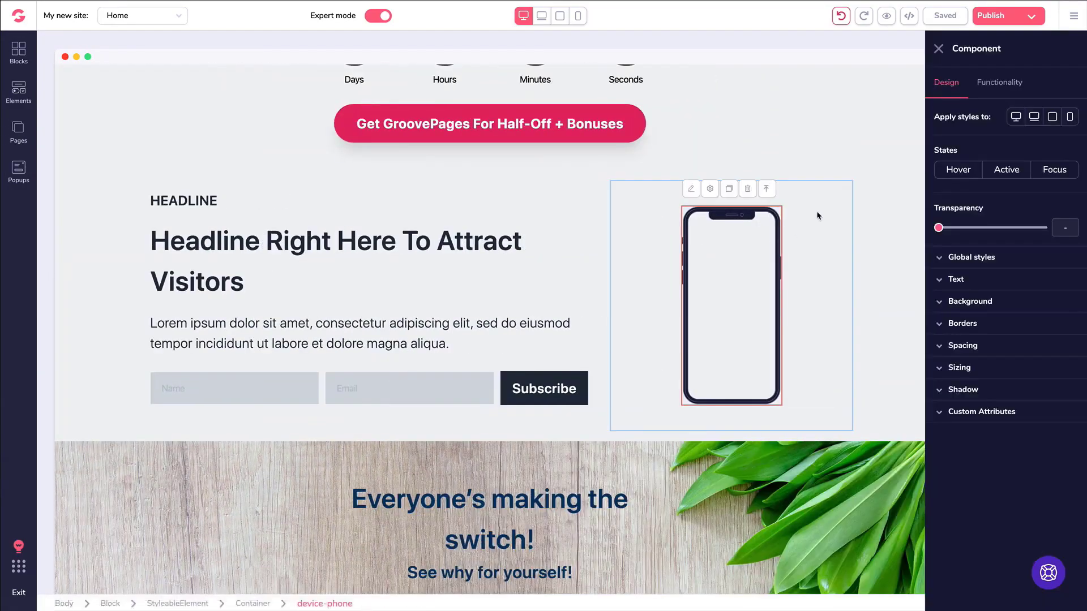
left_click(1000, 84)
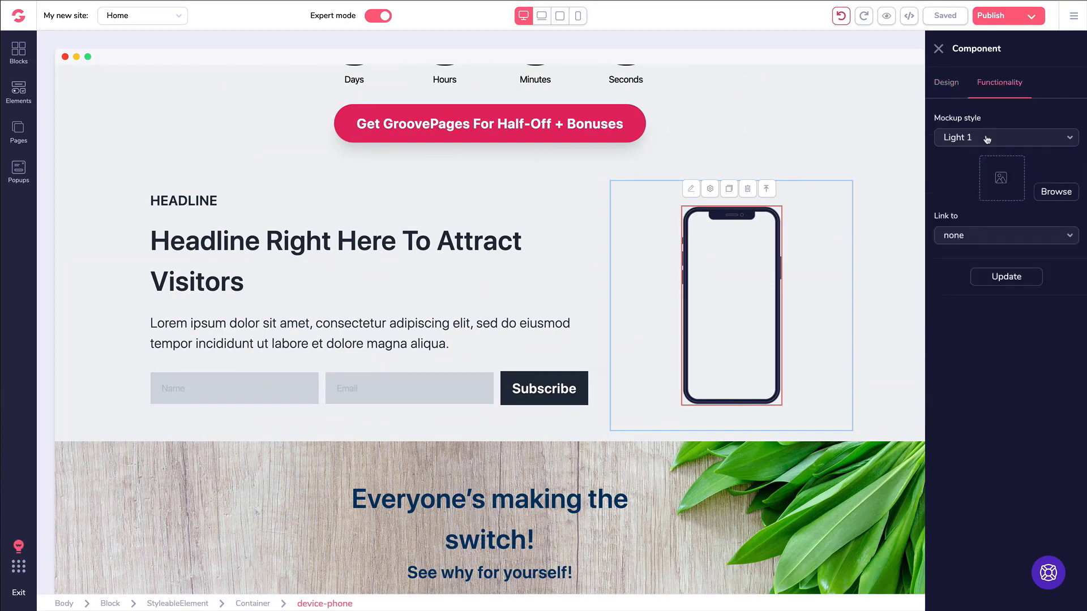
left_click(960, 138)
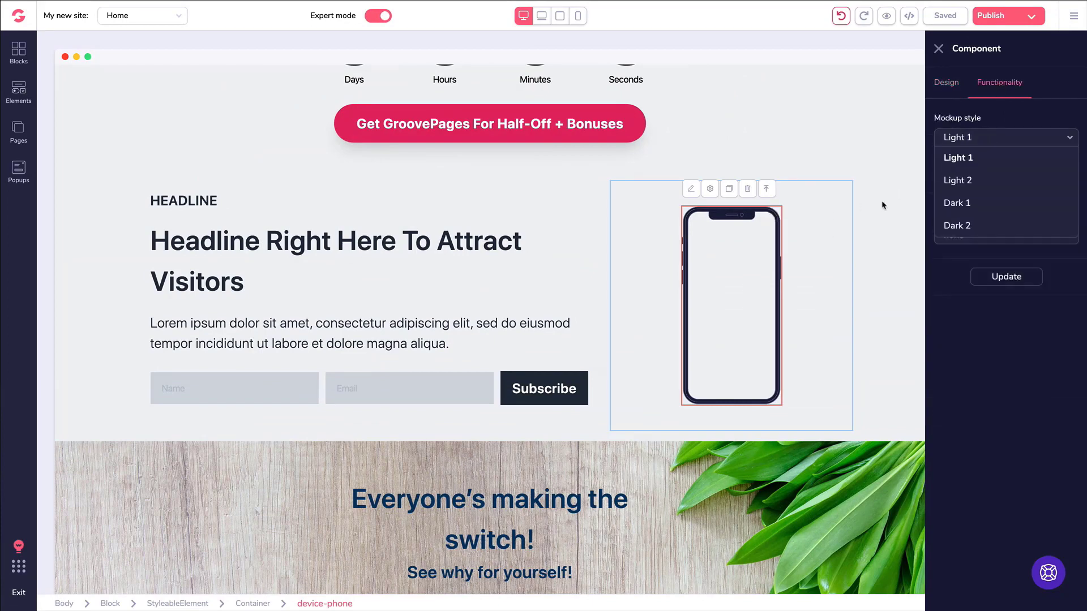
left_click(969, 226)
left_click(1057, 192)
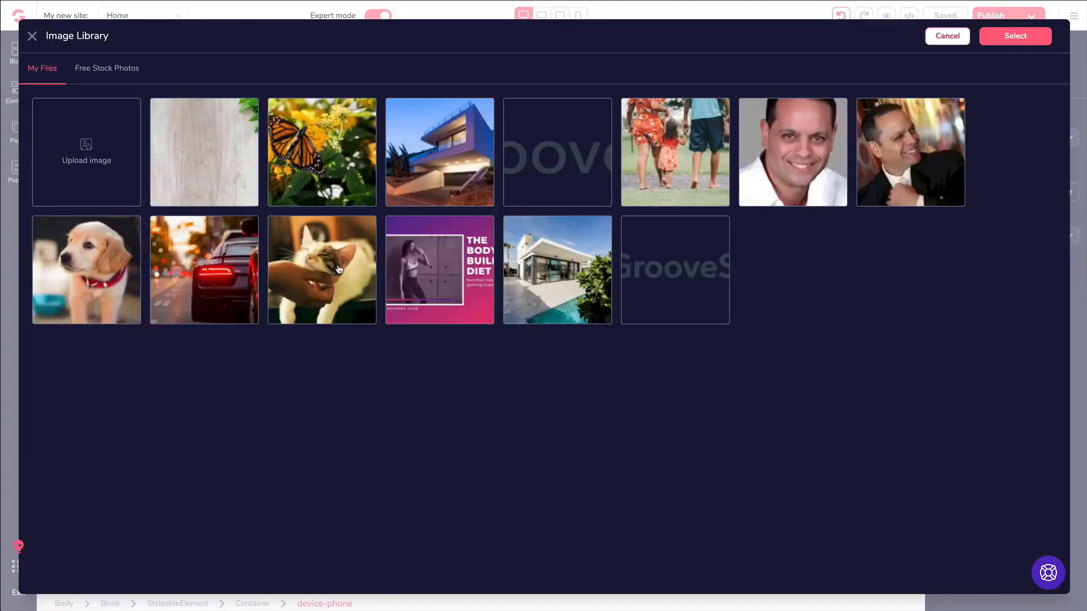
left_click(338, 271)
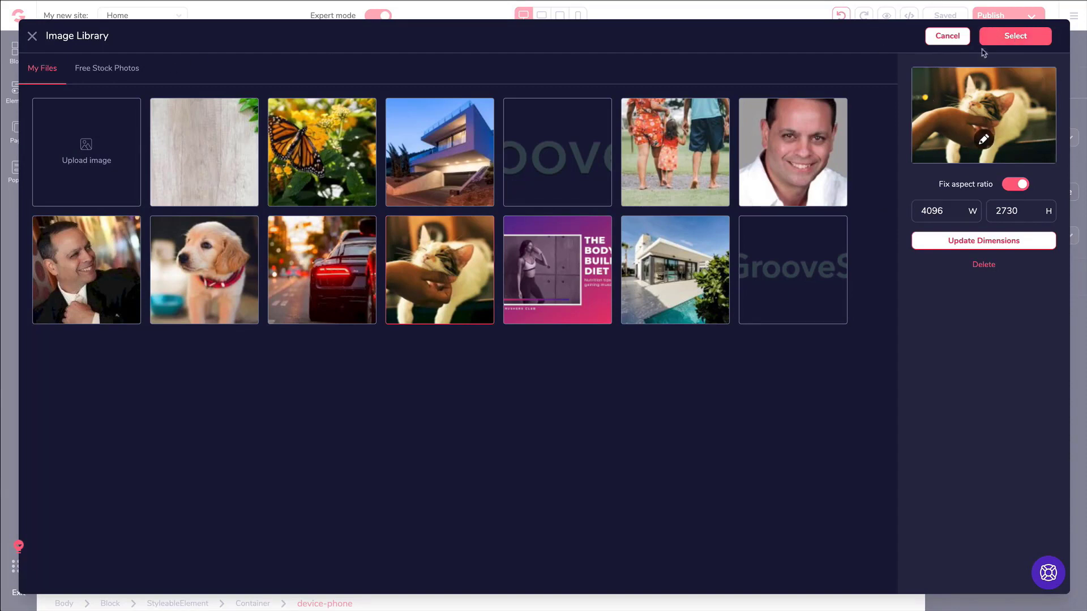
left_click(1015, 36)
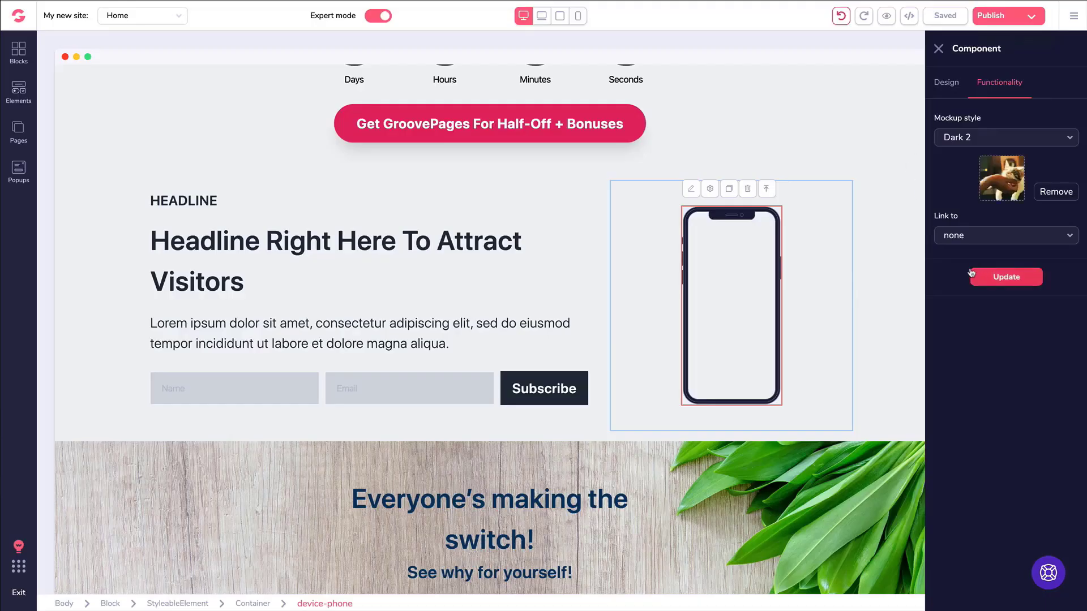
Leave the phone's link set to none and apply the mockup changes.
left_click(956, 239)
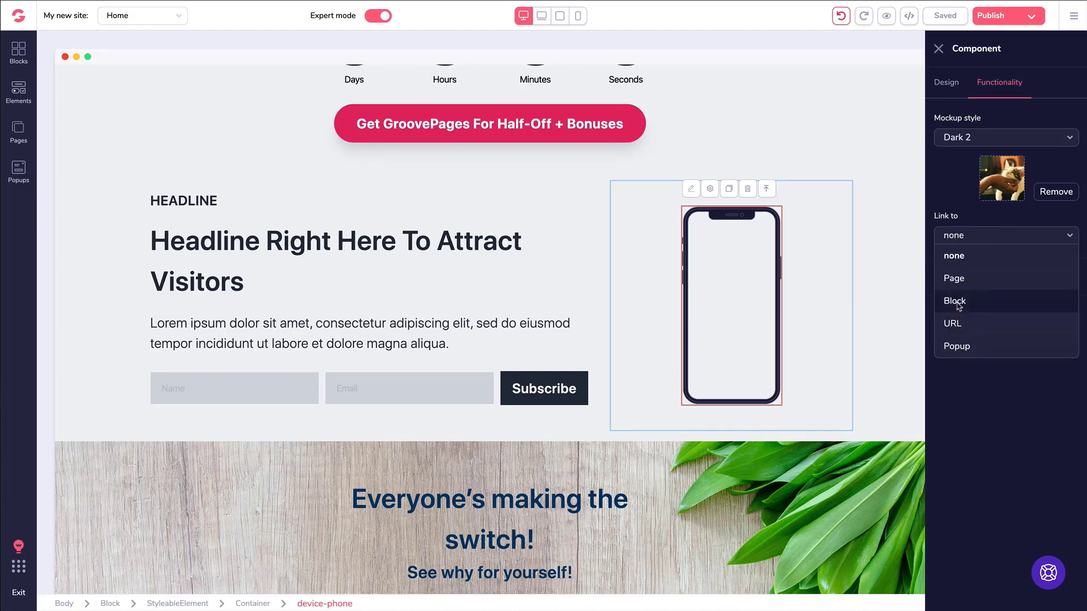
left_click(956, 212)
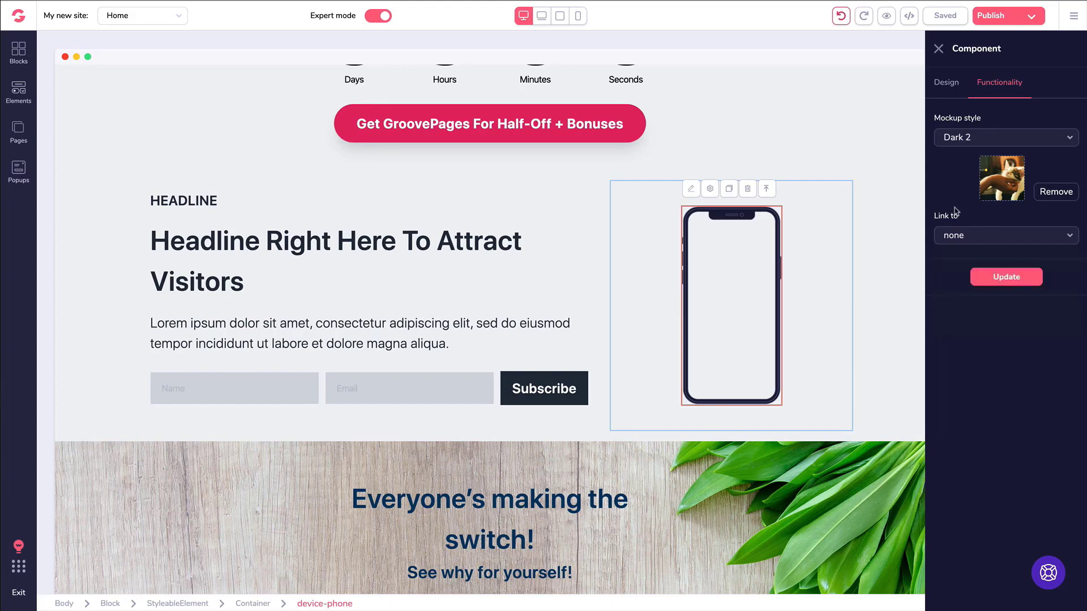
left_click(1006, 277)
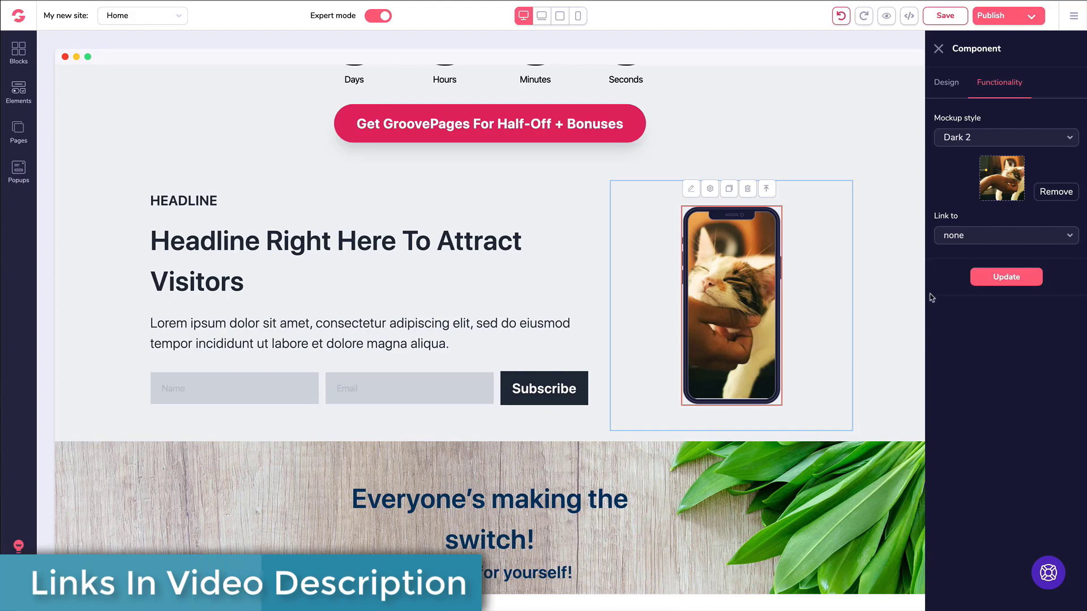
left_click(18, 91)
Close the Elements library to reveal the signup block with the cat-photo phone.
scroll(120, 193, "down", 15)
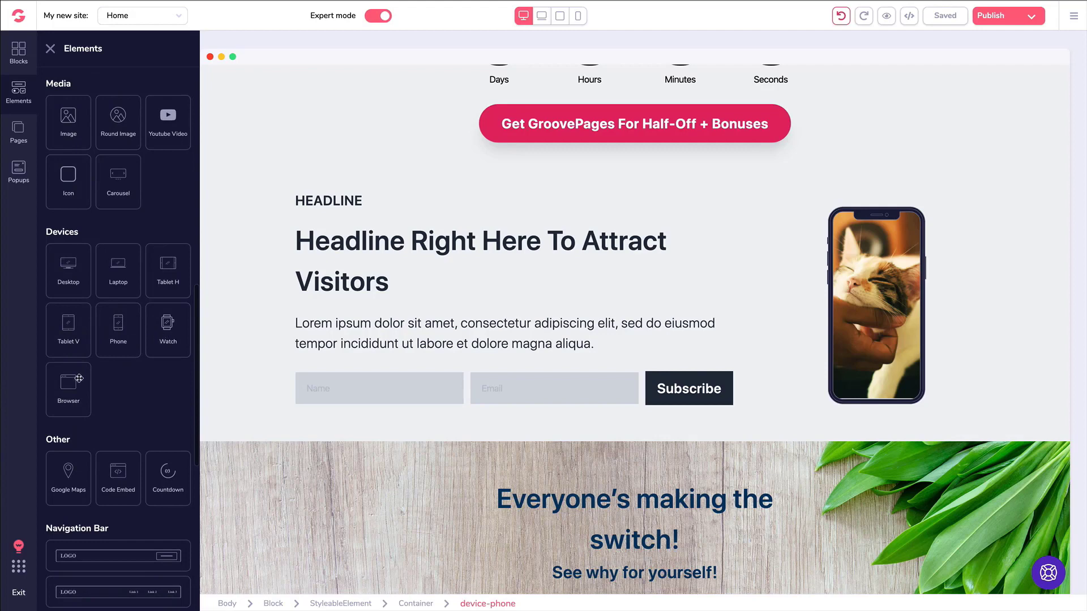
left_click(51, 49)
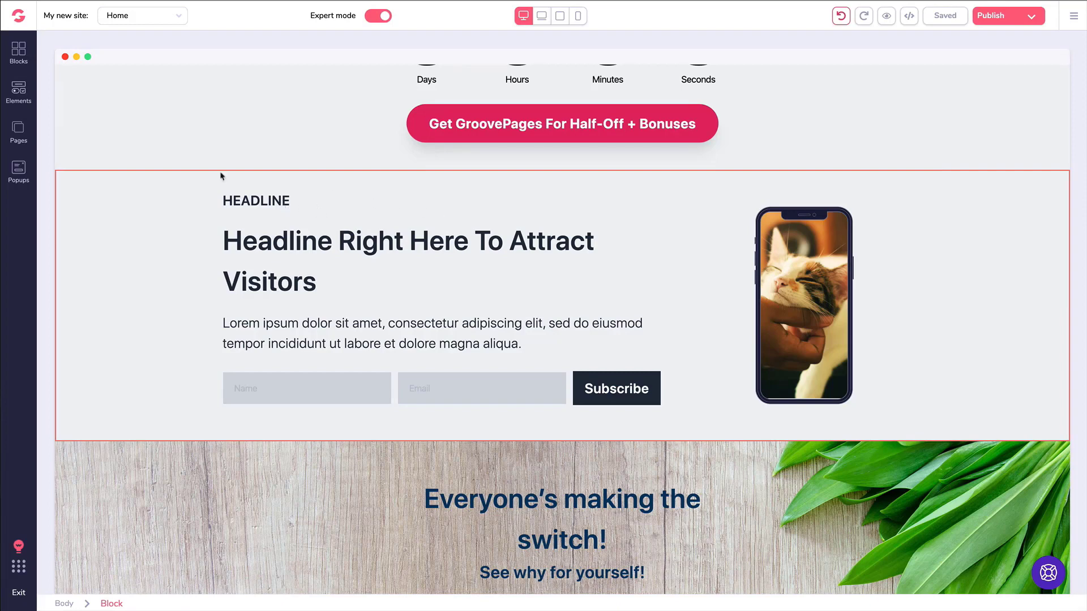
Drag an empty three-column wireframe block from Blocks above the headline signup section.
left_click(19, 55)
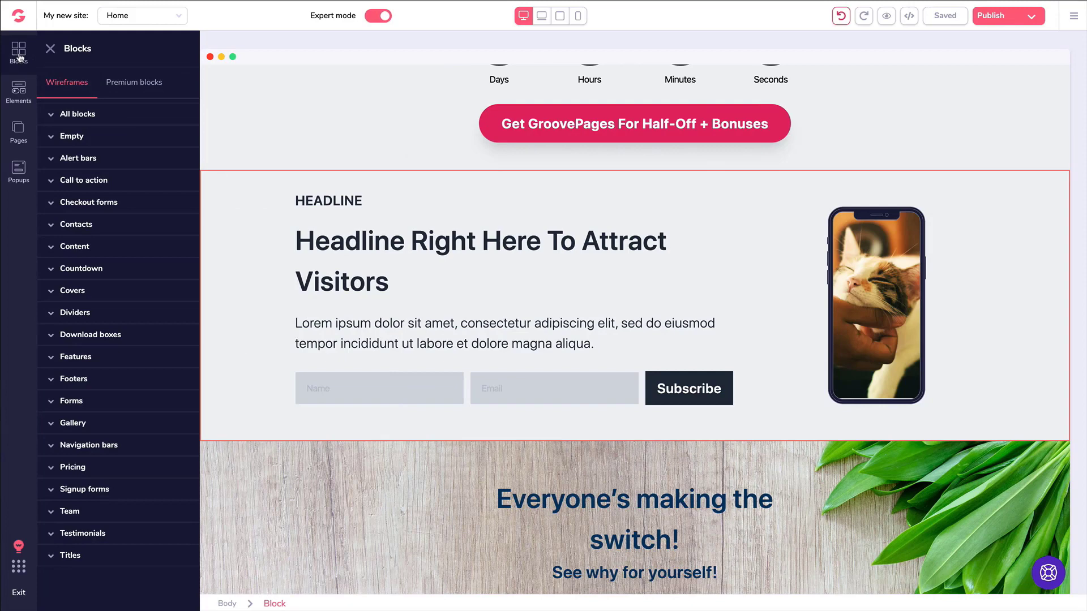
left_click(83, 138)
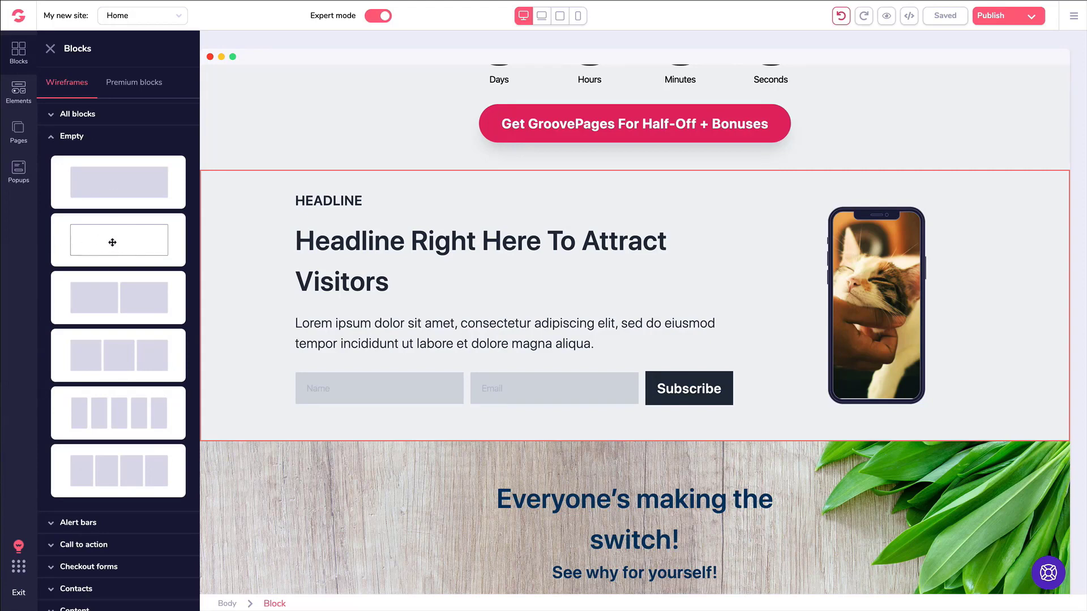
scroll(116, 320, "down", 1)
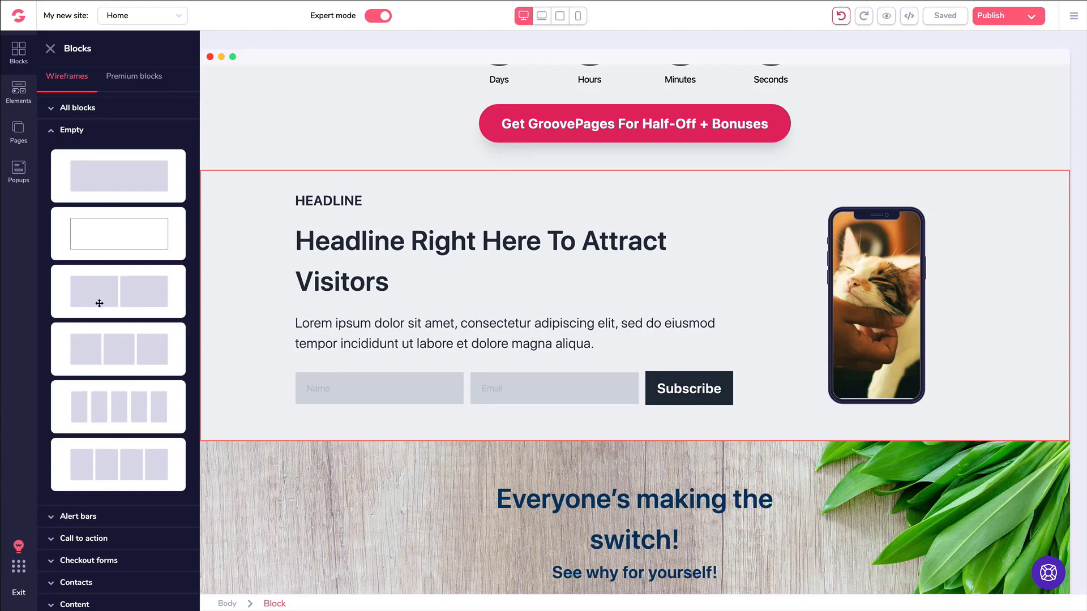
left_click_drag(110, 354, 452, 364)
Select the cat-photo phone mockup in the headline section.
scroll(93, 170, "down", 1)
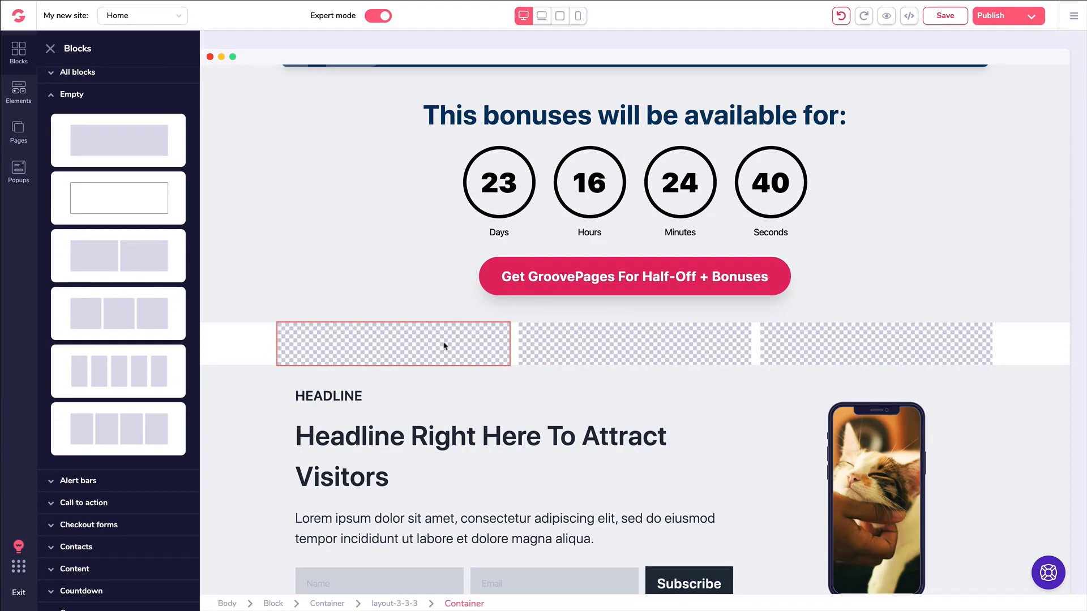
scroll(396, 344, "down", 1)
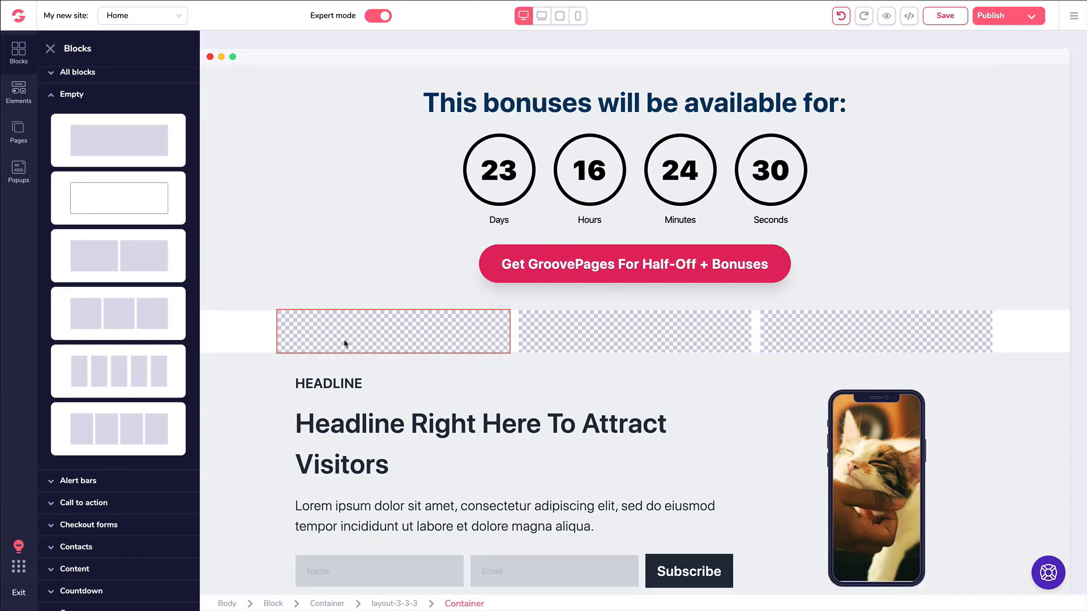
left_click(877, 414)
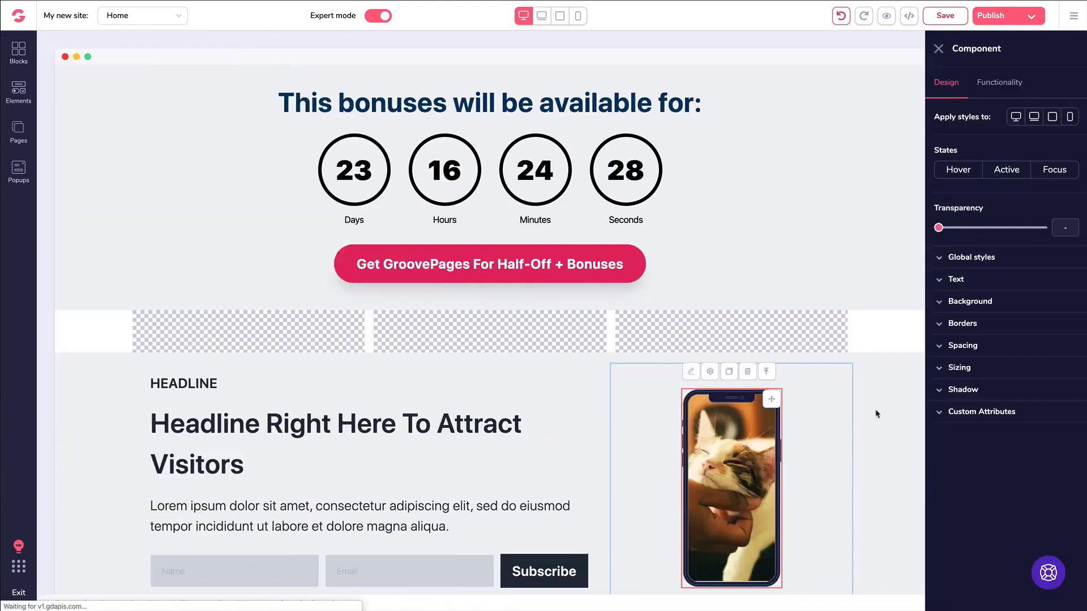
Fill the new block with a phone copy, an H1 heading and a YouTube video.
left_click(726, 376)
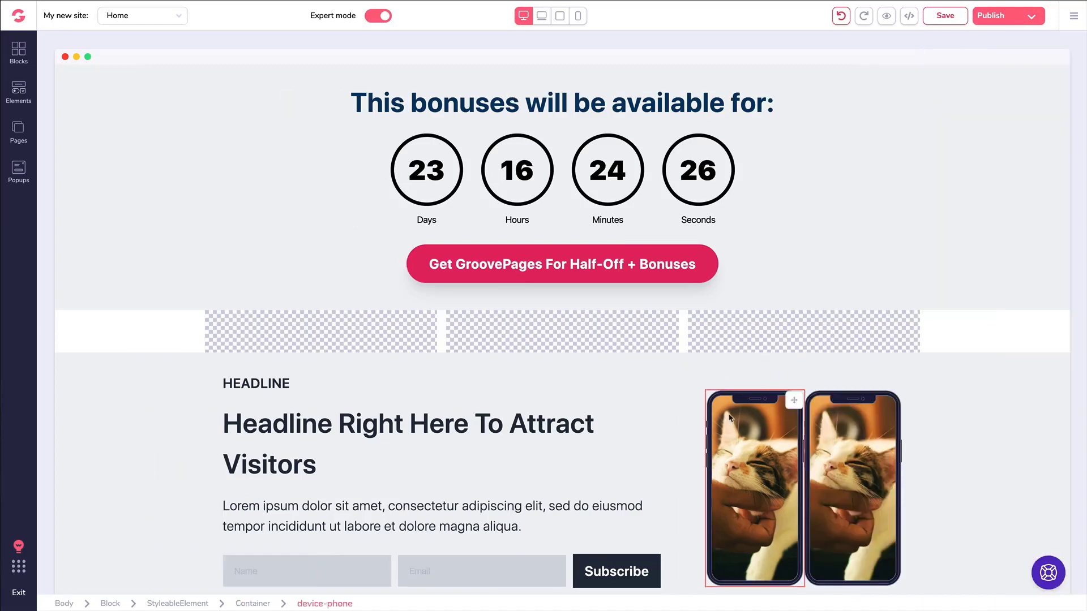
left_click_drag(795, 403, 376, 364)
left_click(19, 90)
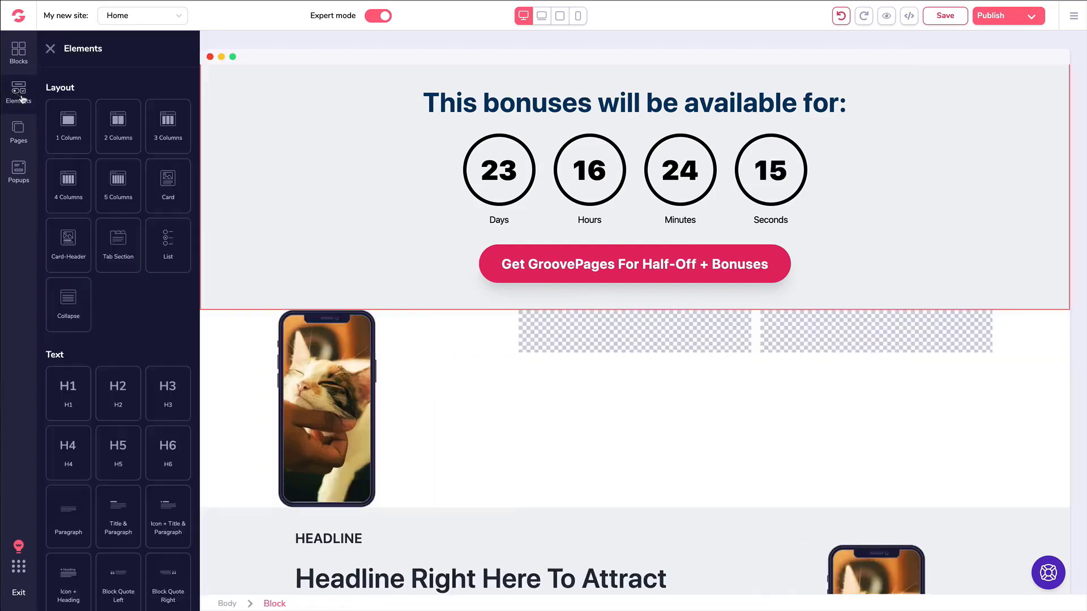
scroll(88, 149, "down", 5)
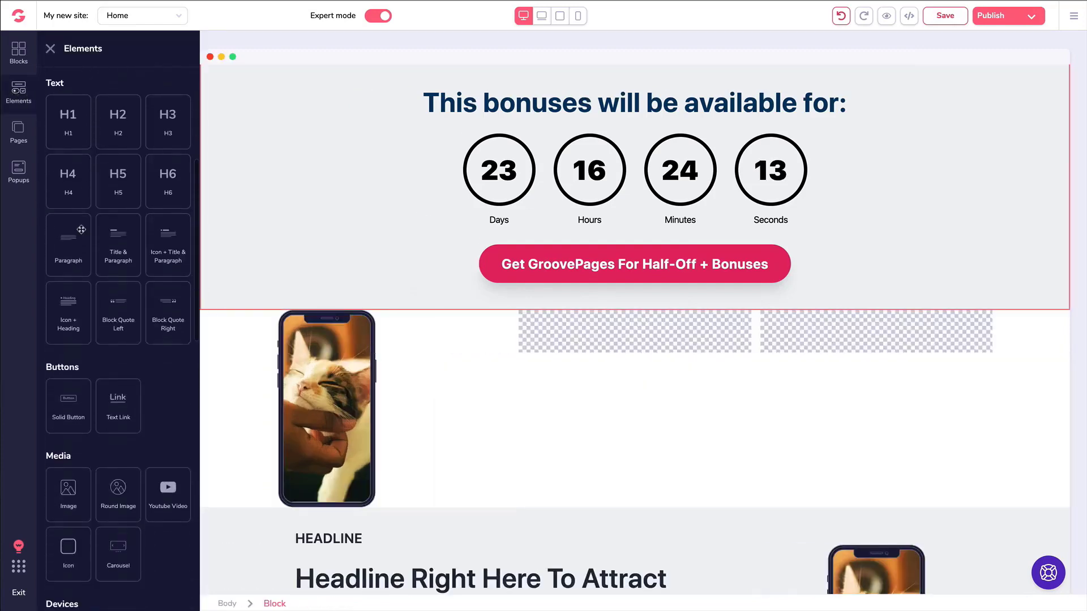
left_click_drag(71, 116, 578, 334)
scroll(99, 281, "down", 4)
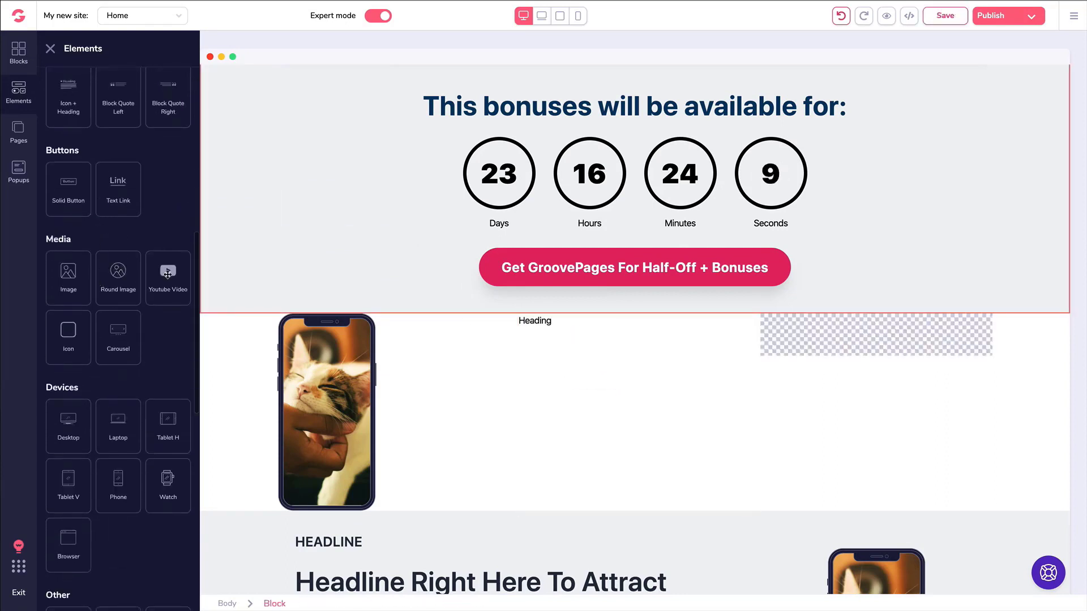
left_click_drag(169, 271, 837, 409)
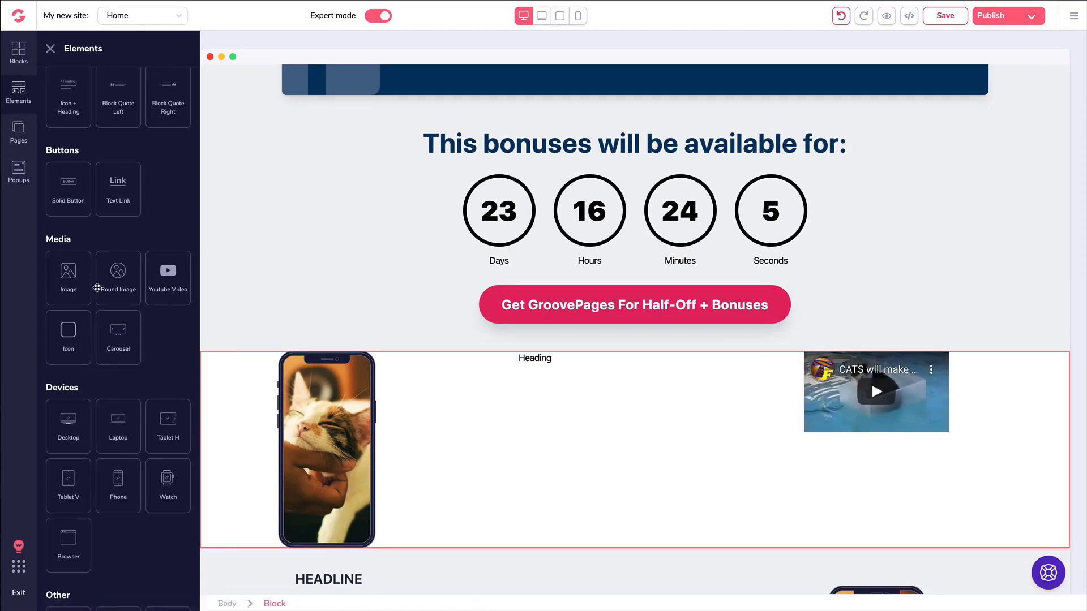
Delete the trial three-column block from the page.
scroll(77, 285, "down", 8)
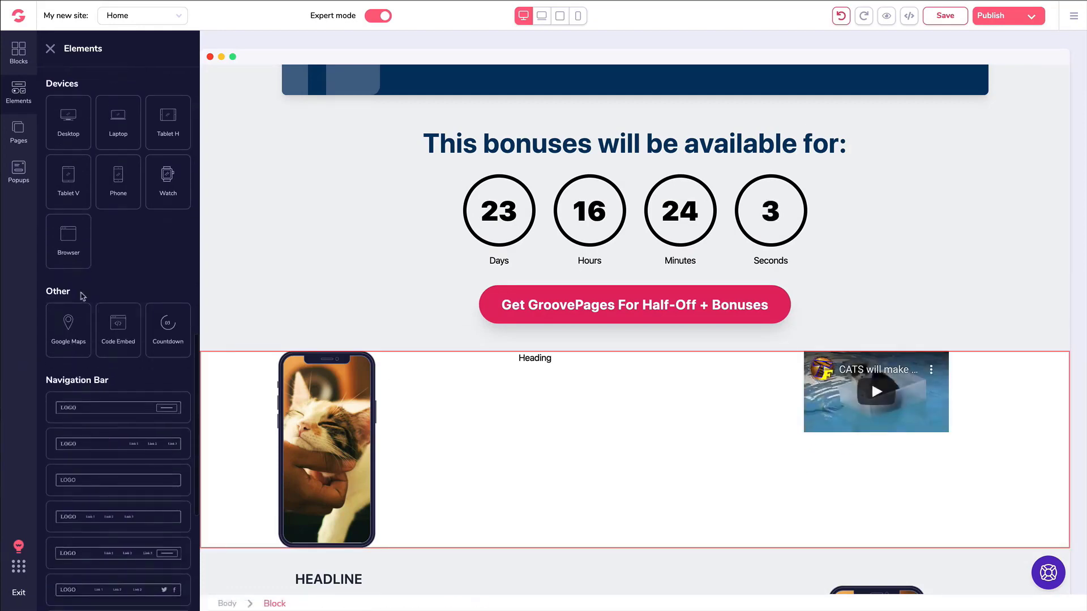
scroll(121, 295, "down", 1)
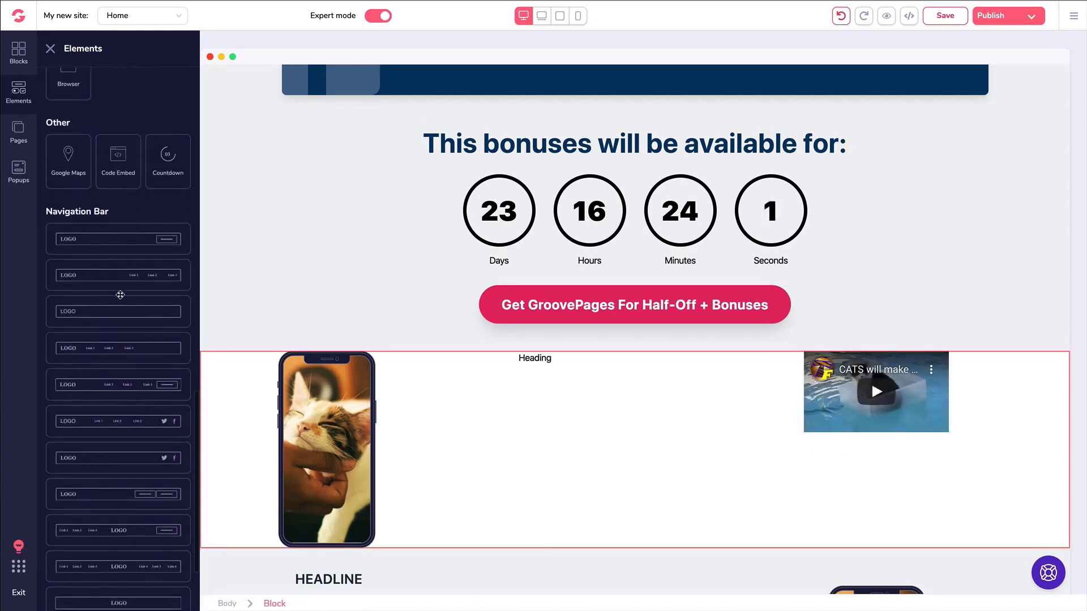
left_click(232, 358)
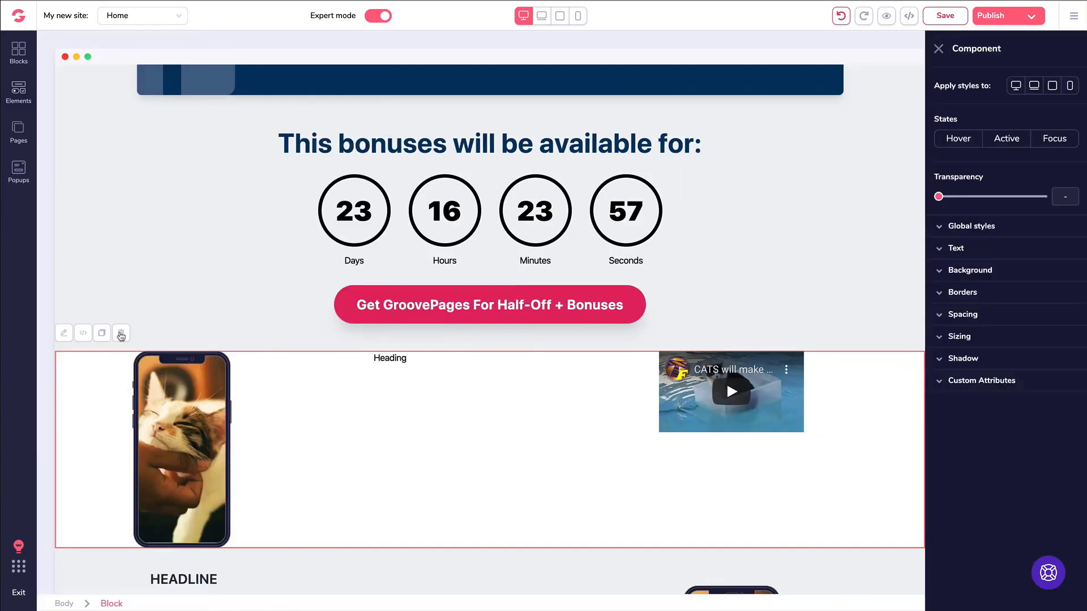
left_click(120, 334)
Select the hero's launch video, check its YouTube Video ID, then show its Design settings.
scroll(159, 313, "up", 10)
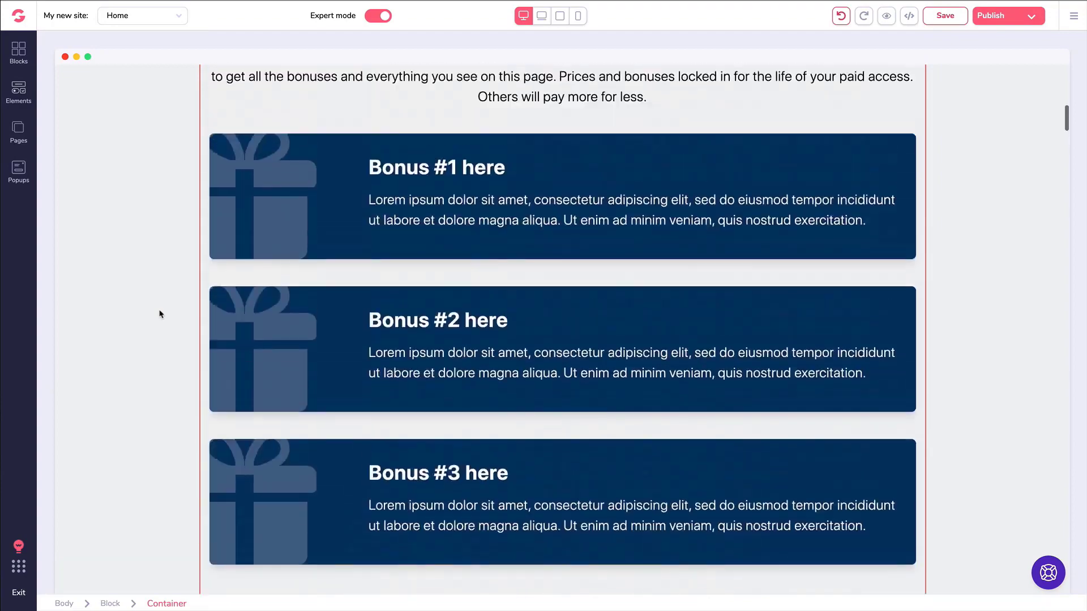
scroll(161, 314, "up", 1)
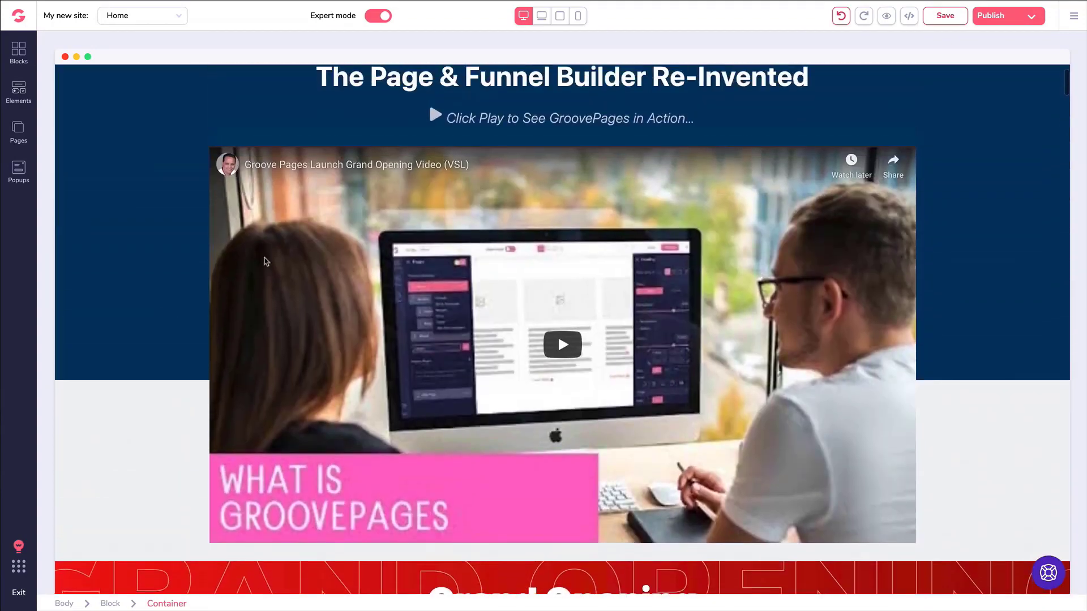
left_click(317, 200)
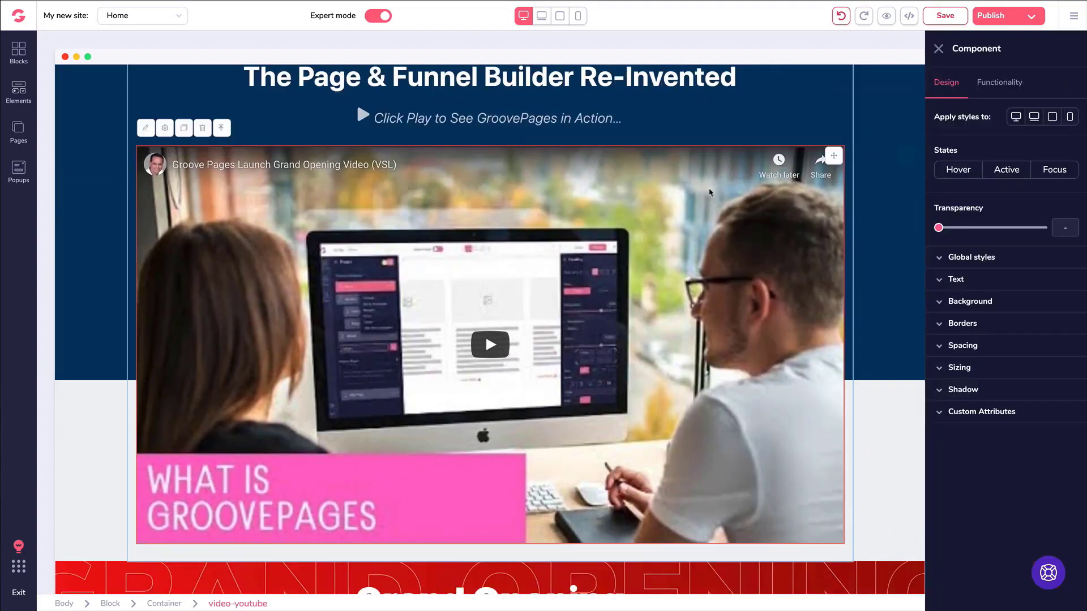
left_click(1000, 83)
double_click(974, 138)
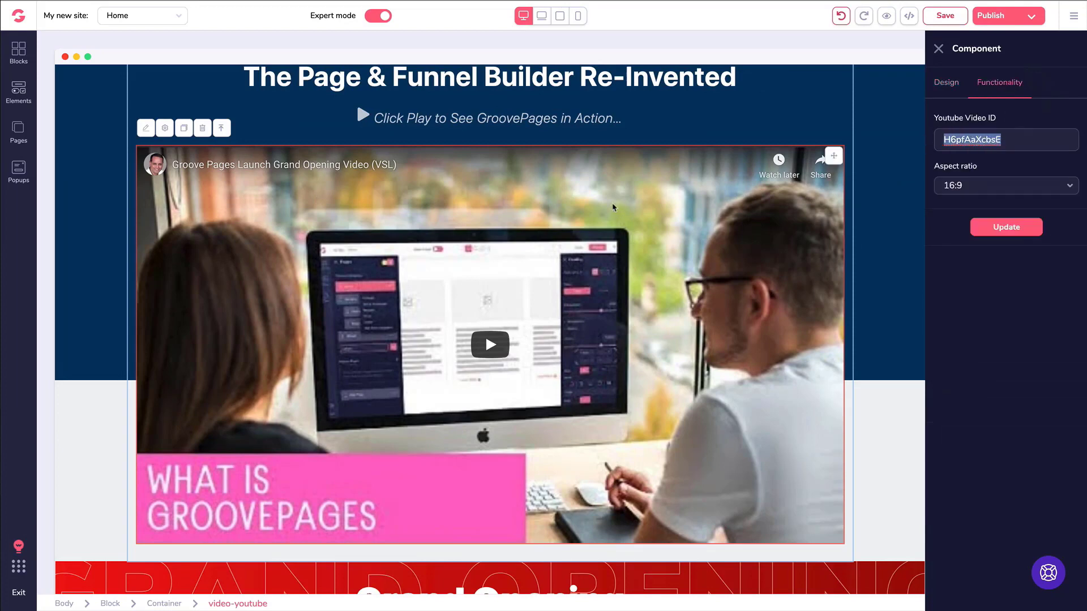
left_click(992, 85)
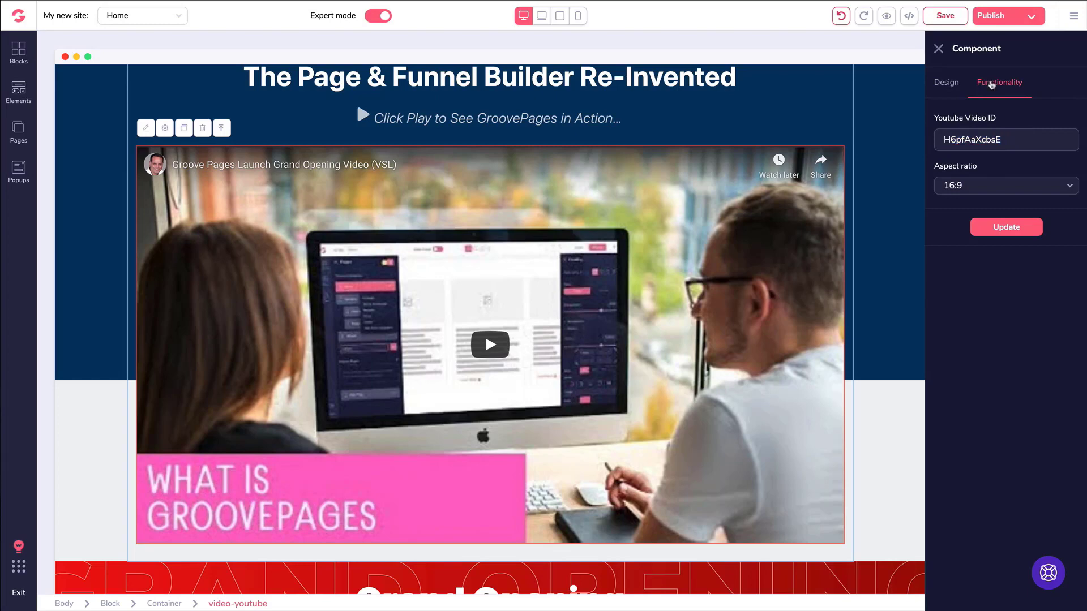
scroll(818, 214, "up", 3)
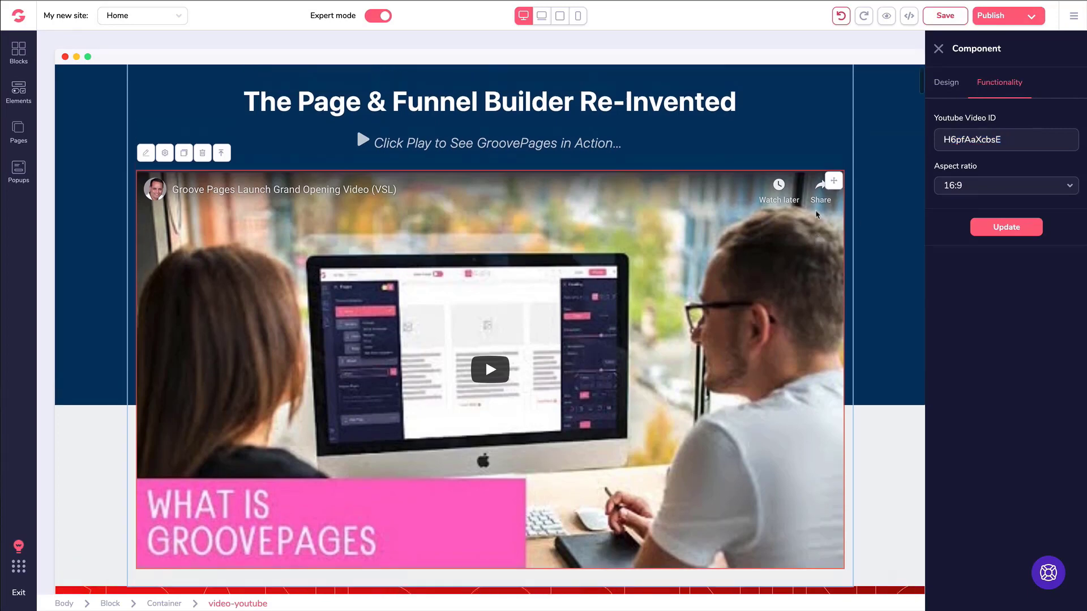
scroll(818, 214, "down", 4)
scroll(818, 214, "up", 1)
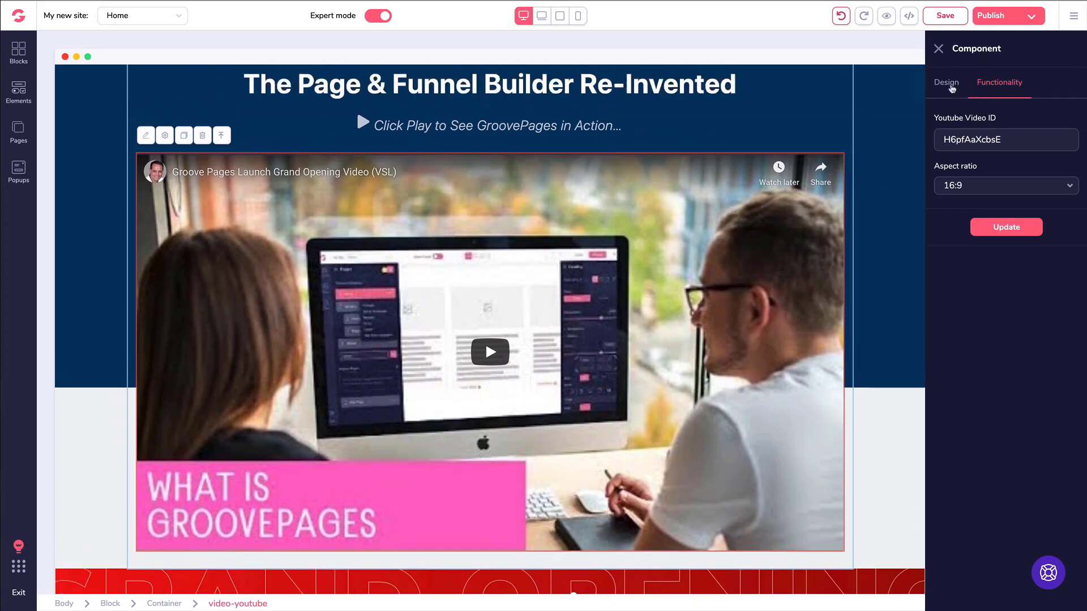
left_click(951, 86)
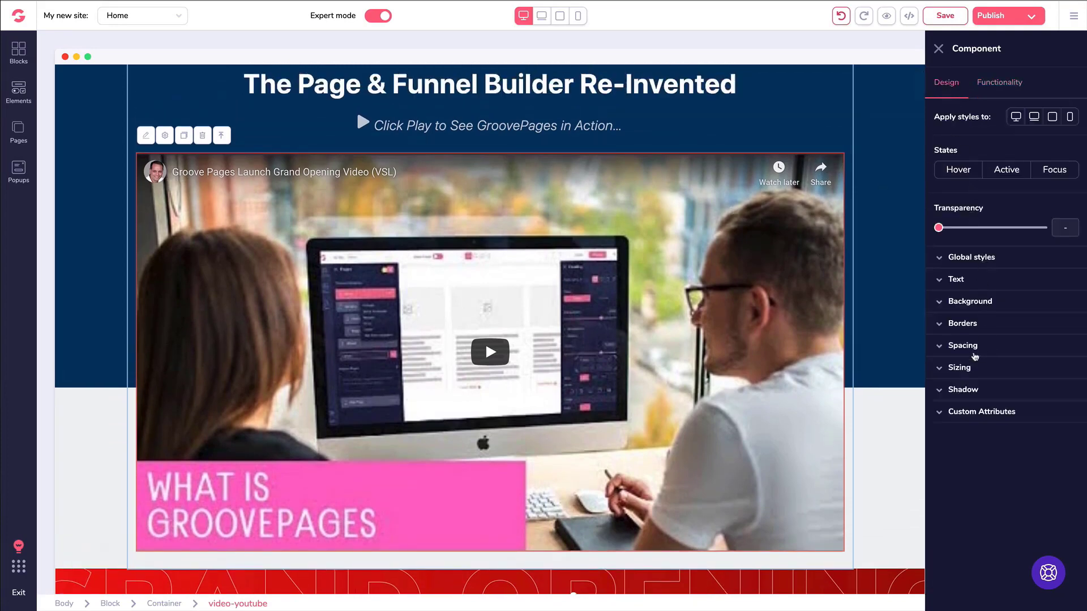
Make the video's width relative to its parent at three quarters of the container.
left_click(962, 368)
left_click(970, 408)
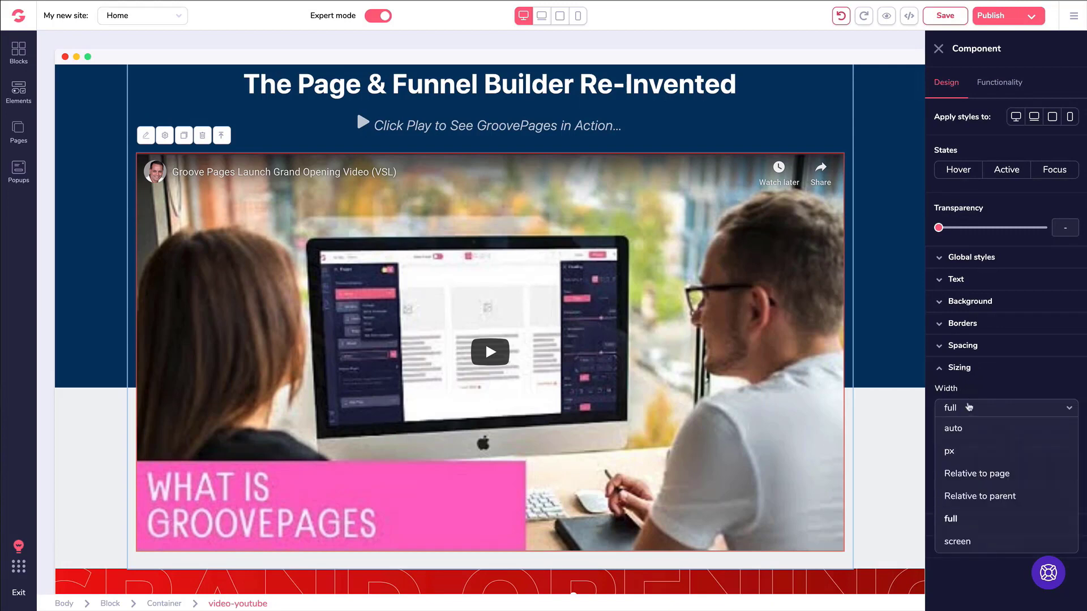
left_click(974, 496)
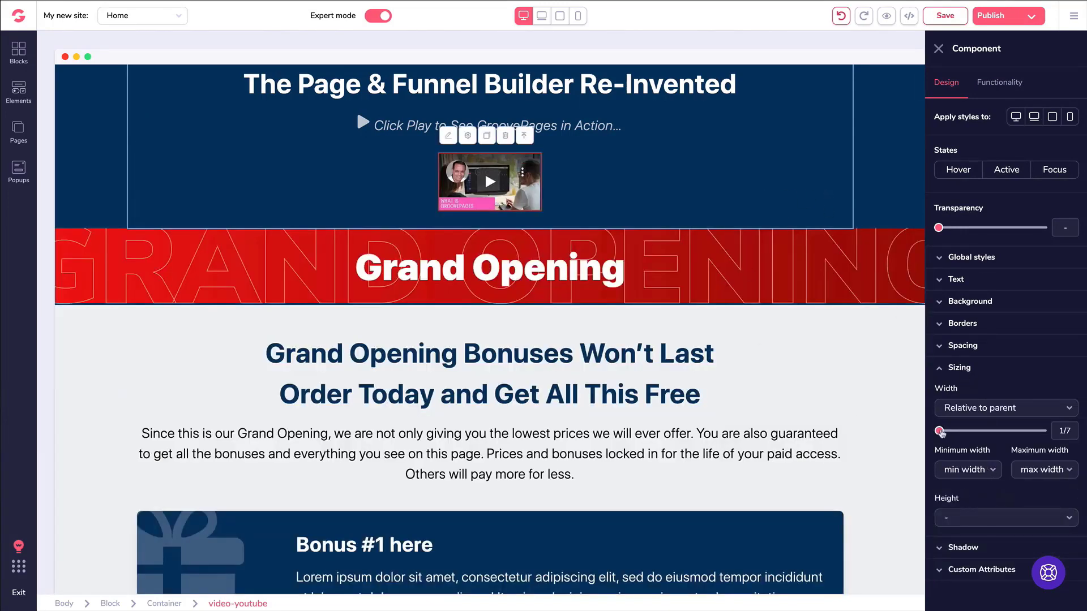
left_click_drag(940, 431, 1017, 432)
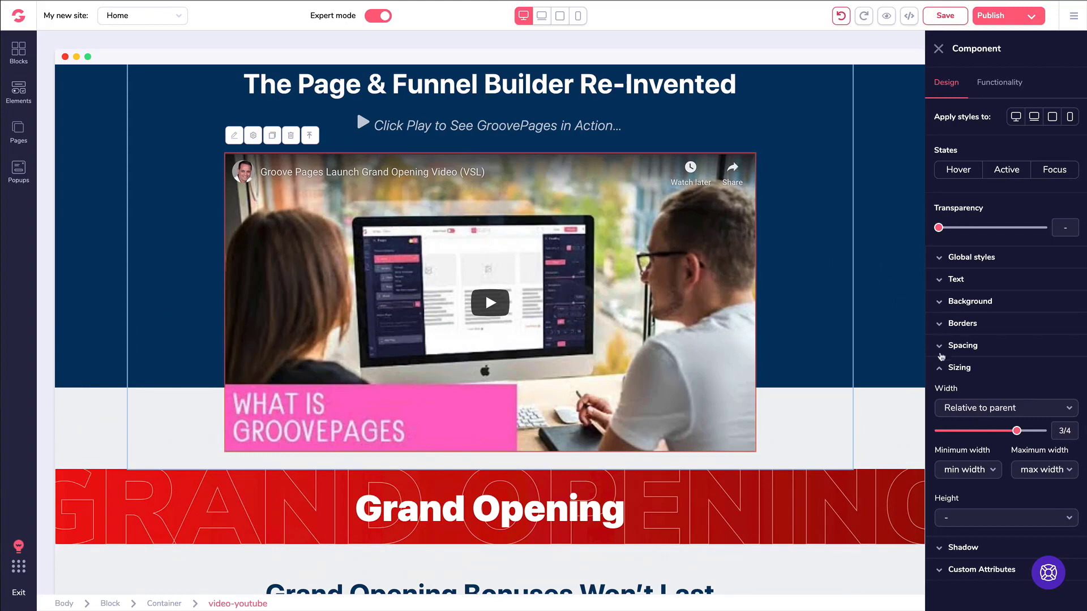
left_click(940, 368)
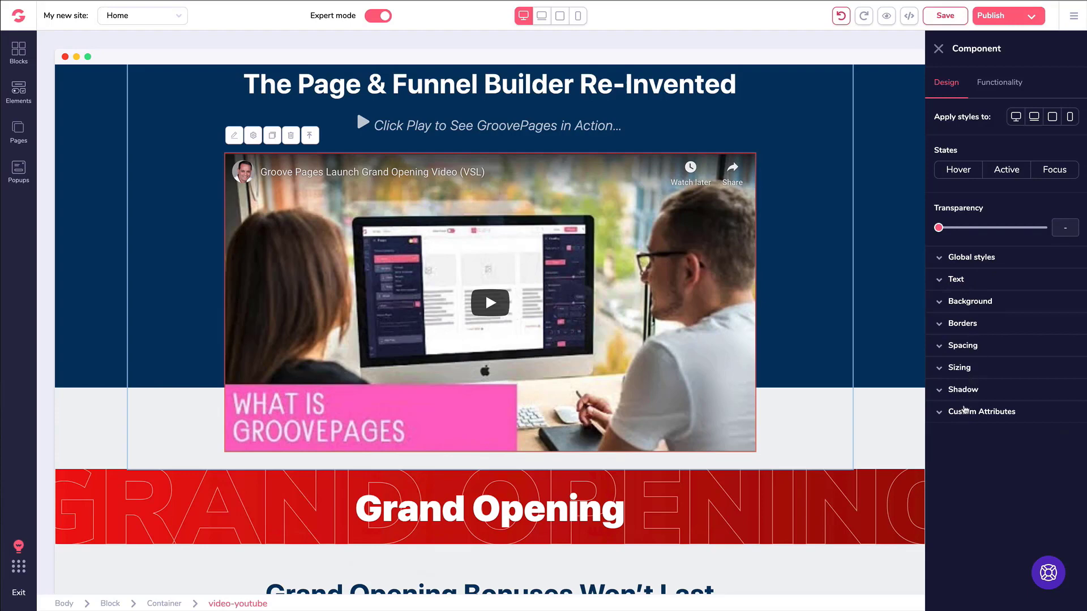
Check the Custom Attributes display options without changes, then close the video's settings panel.
left_click(962, 413)
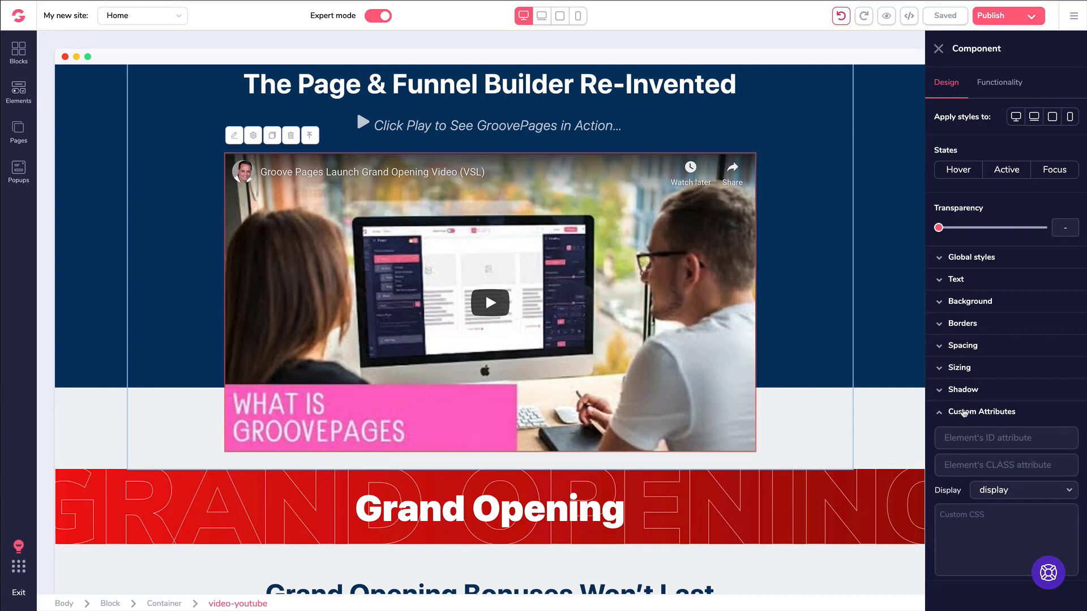
left_click(986, 490)
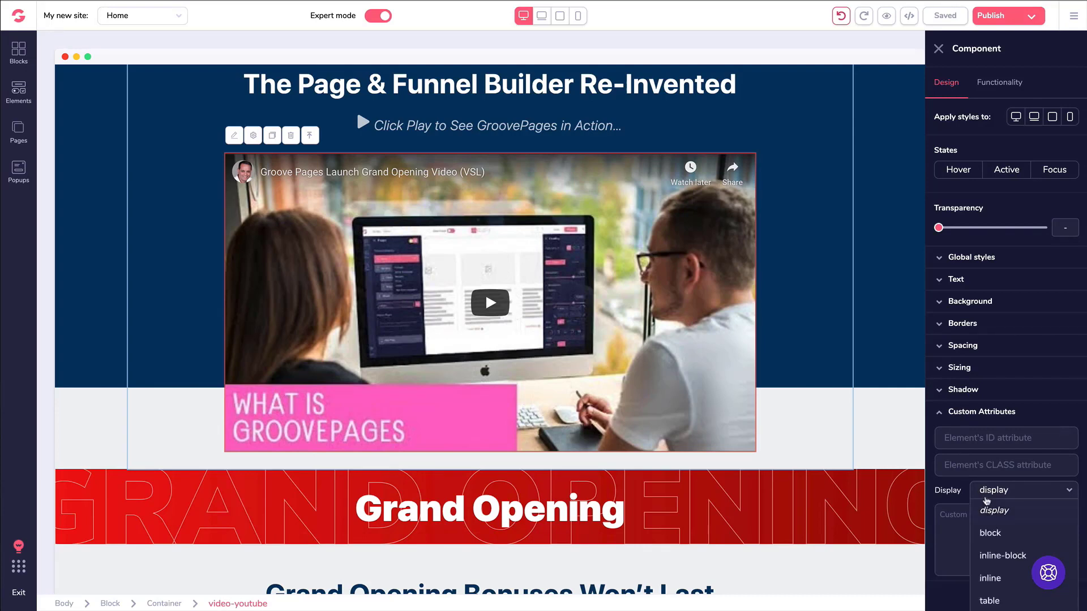
scroll(986, 490, "down", 2)
scroll(986, 490, "down", 1)
scroll(985, 489, "up", 2)
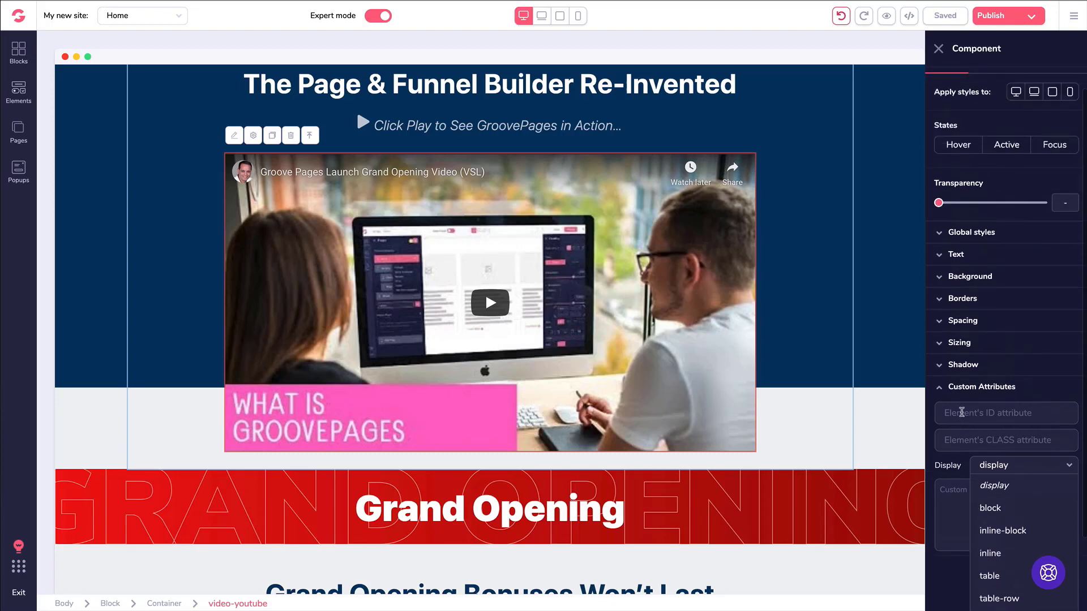
left_click(961, 414)
left_click(941, 414)
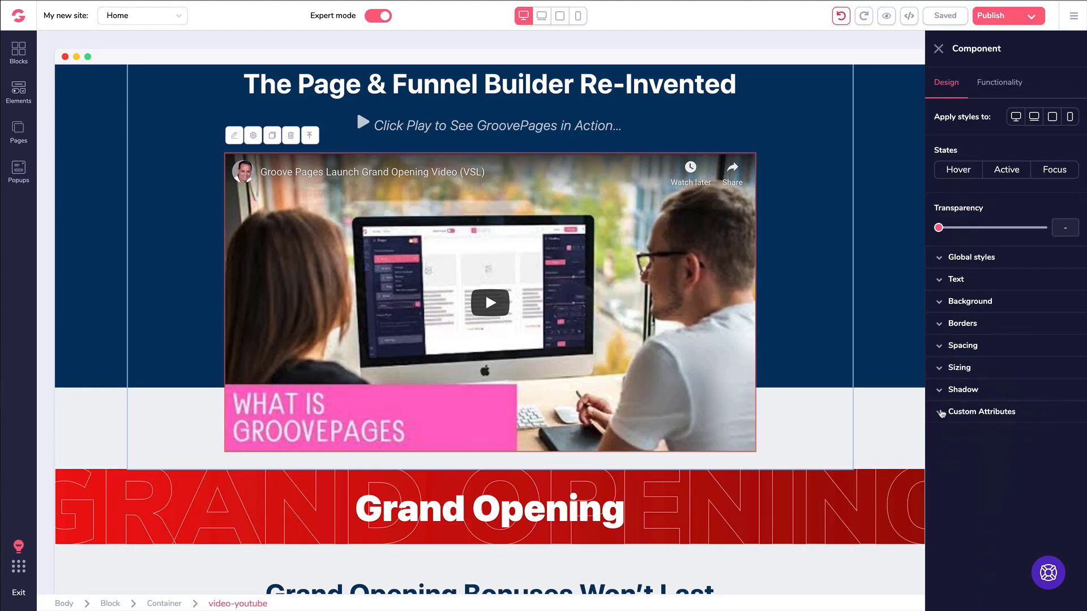
left_click(938, 49)
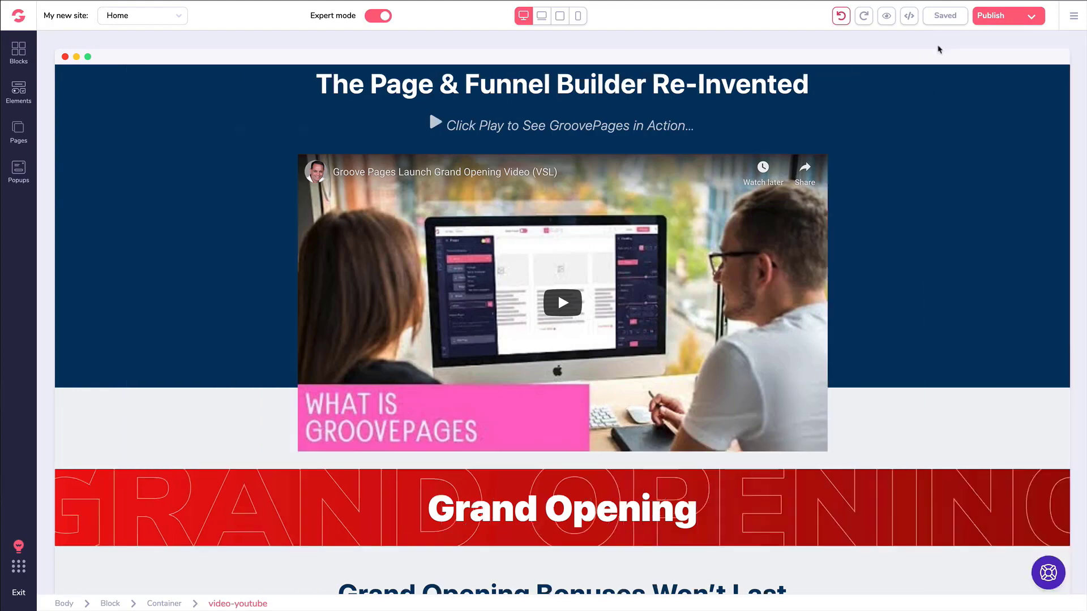
Add a Collapse element above Question #1 in the FAQ section.
scroll(618, 177, "down", 5)
scroll(618, 177, "down", 20)
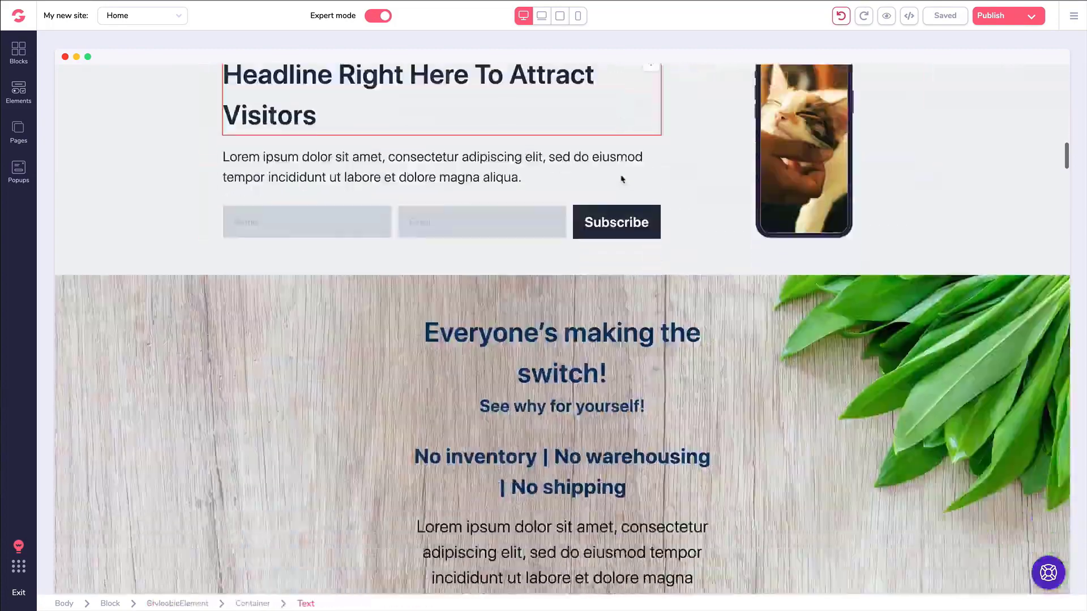
scroll(610, 194, "down", 20)
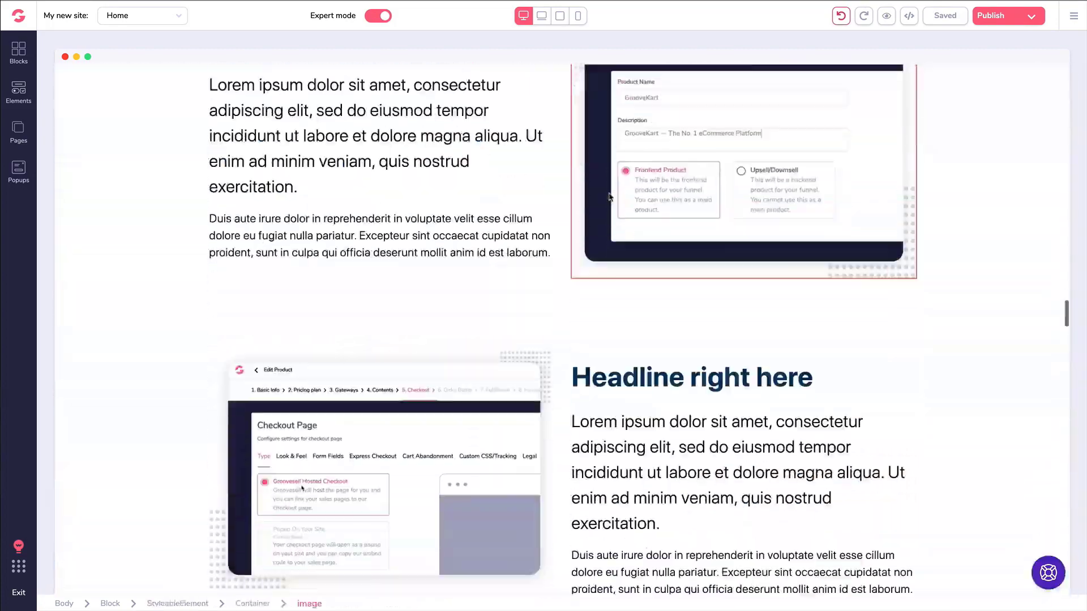
scroll(610, 201, "down", 20)
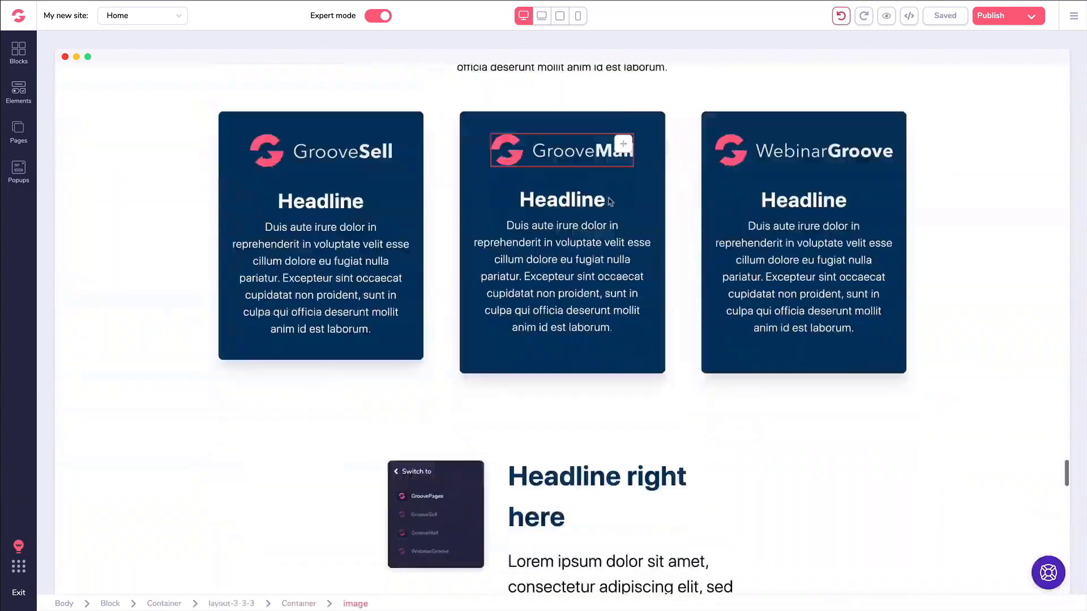
scroll(608, 201, "down", 6)
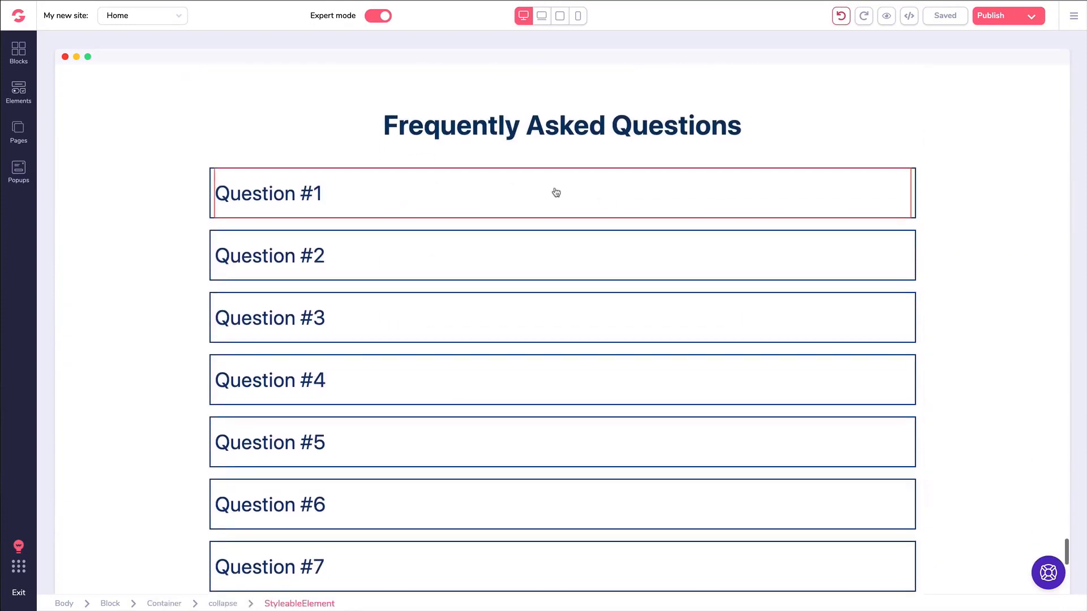
left_click(31, 98)
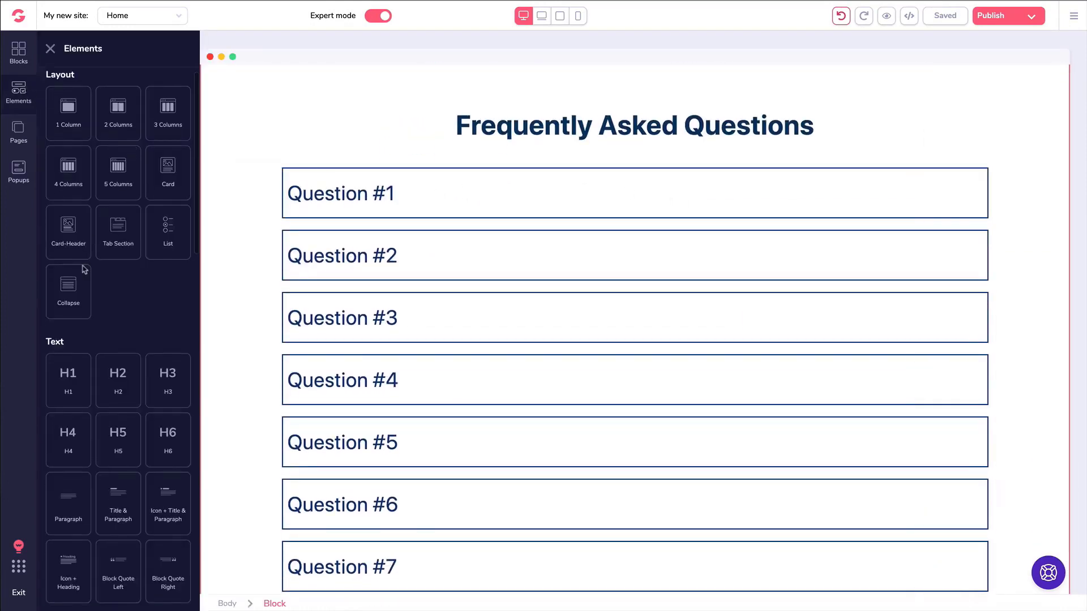
left_click_drag(71, 304, 394, 306)
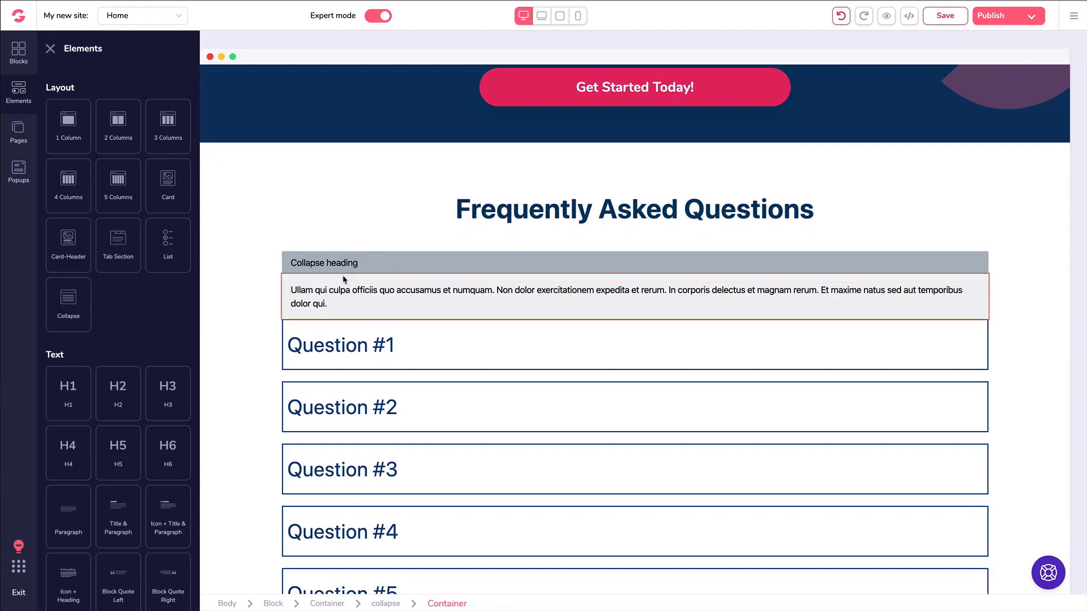
Delete the test collapse's heading and leftover body.
left_click(346, 271)
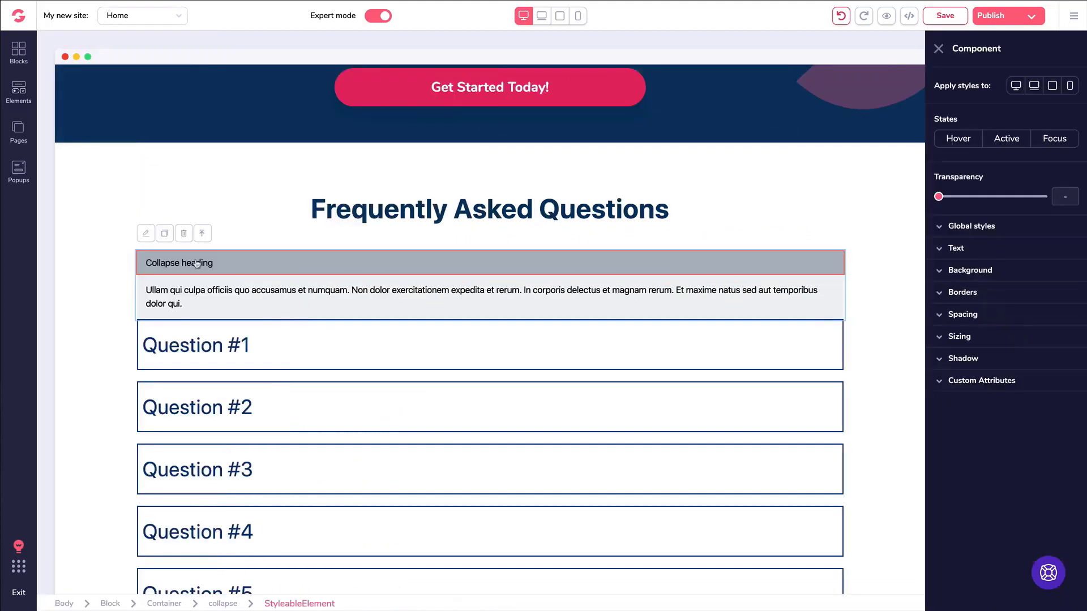
left_click(184, 234)
left_click(185, 234)
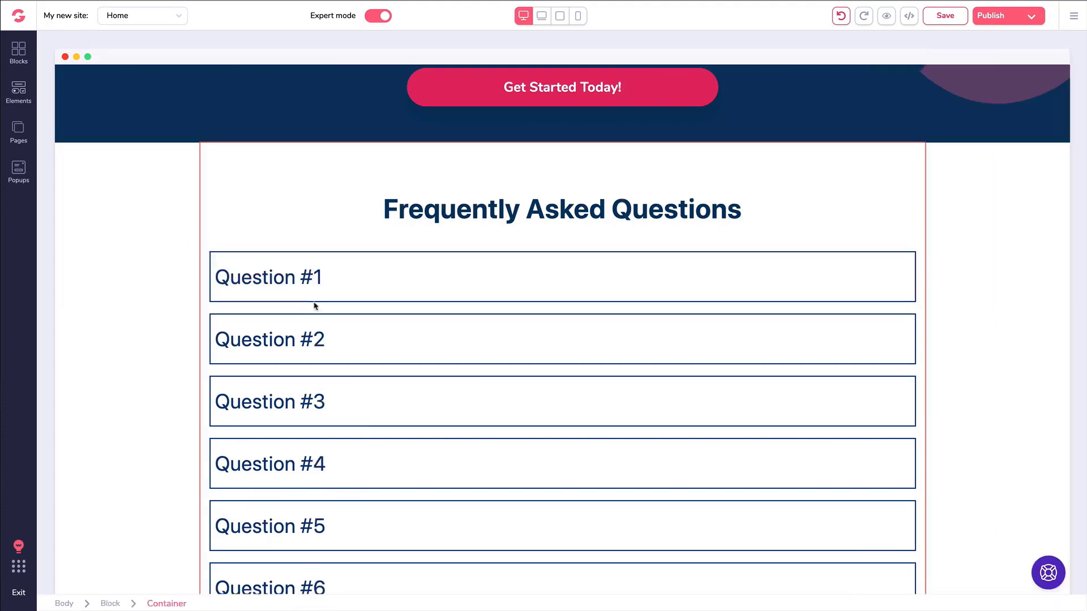
left_click(349, 285)
left_click(210, 234)
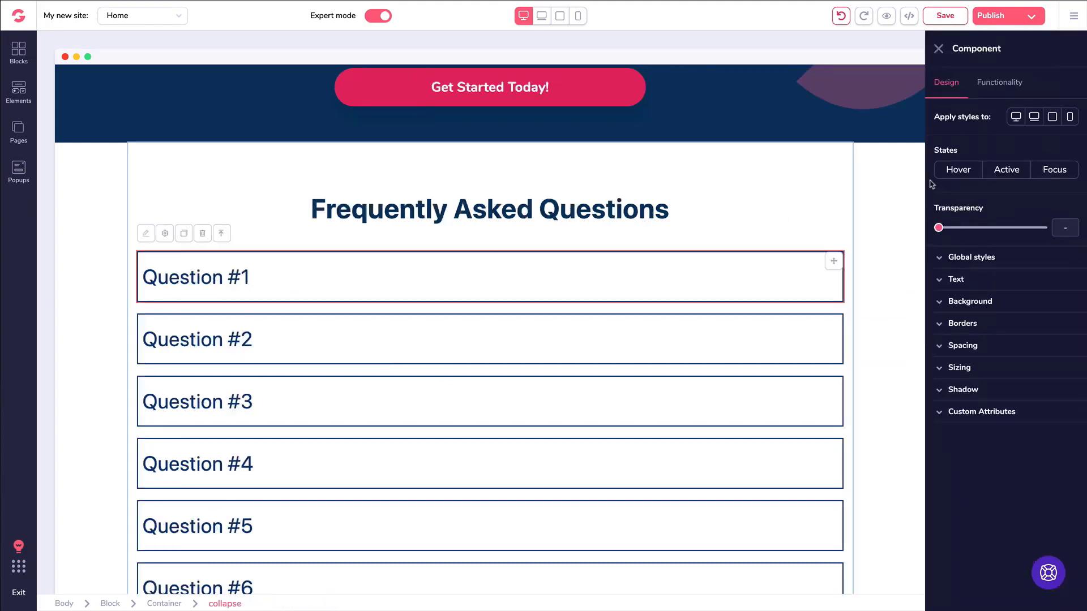
left_click(984, 87)
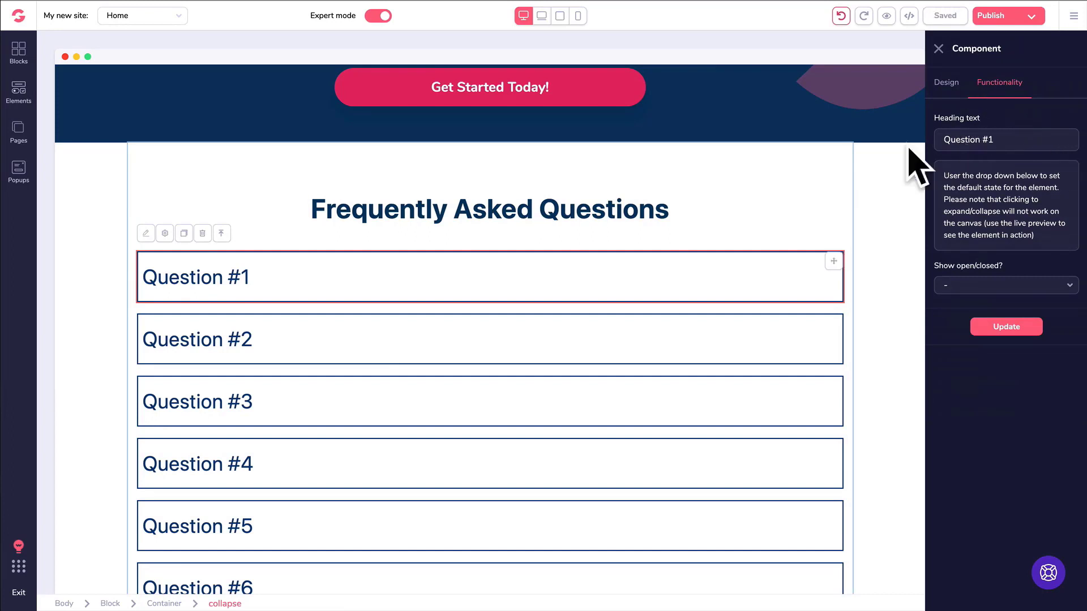
left_click(937, 50)
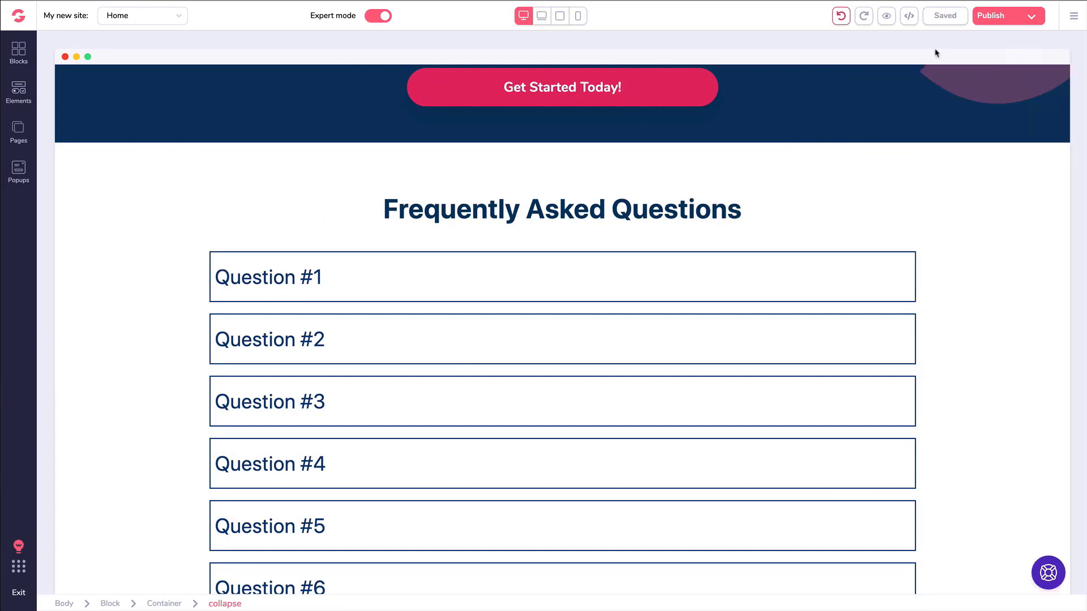
left_click(430, 264)
left_click(393, 268)
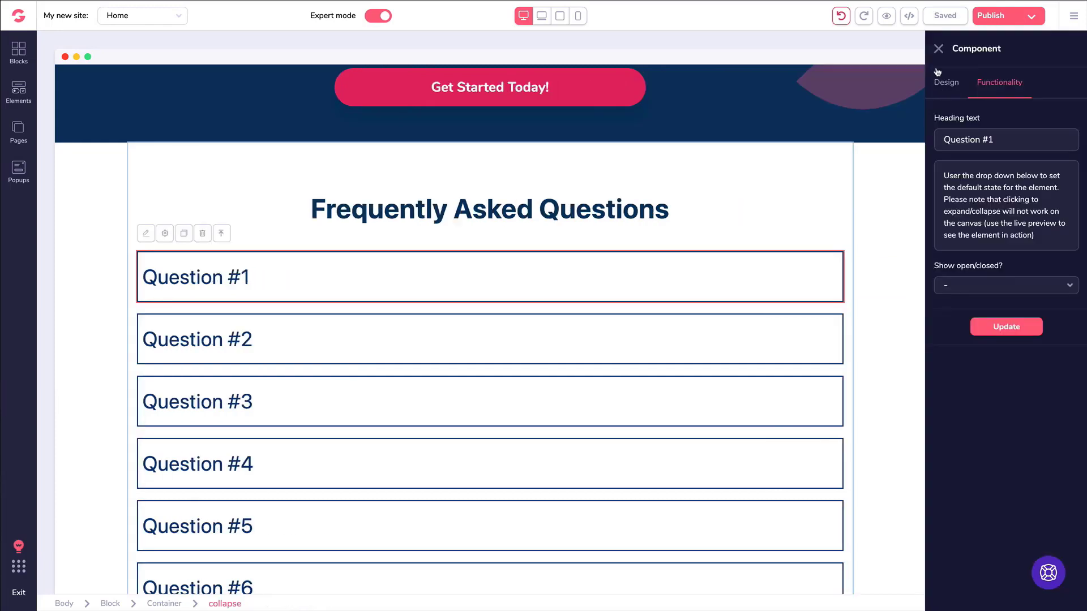
left_click(937, 51)
scroll(501, 215, "up", 6)
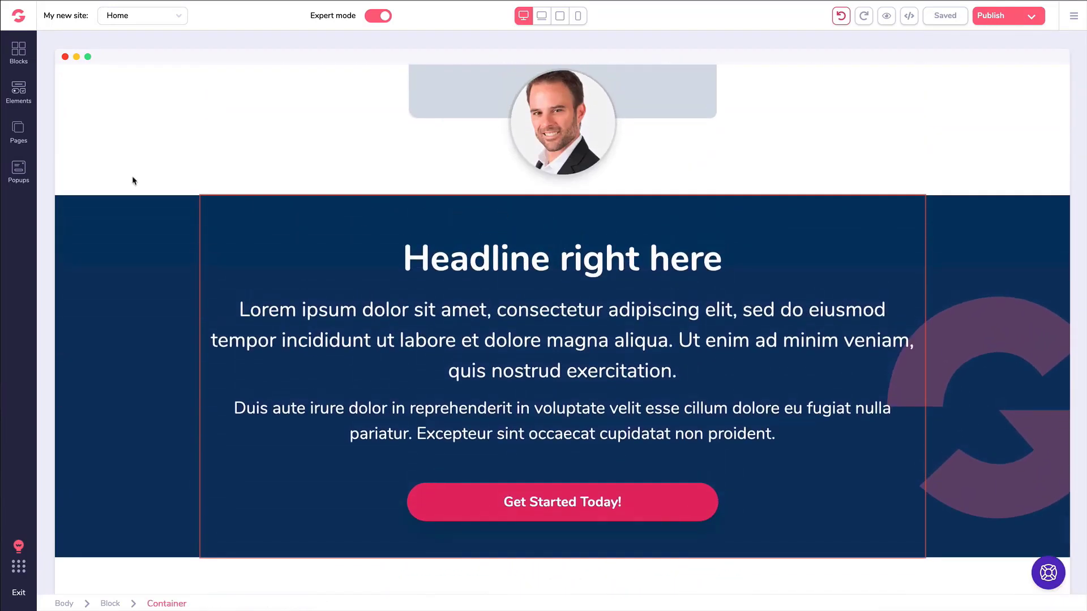
Go to the Grand Opening section and open the Elements library at its Media group.
left_click(134, 181)
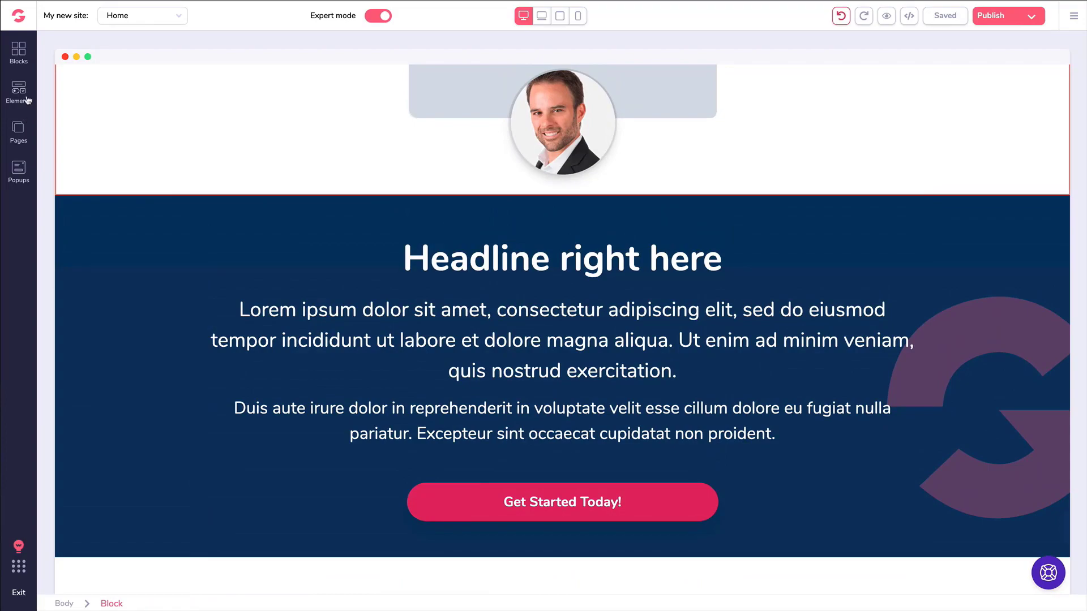
scroll(277, 154, "down", 15)
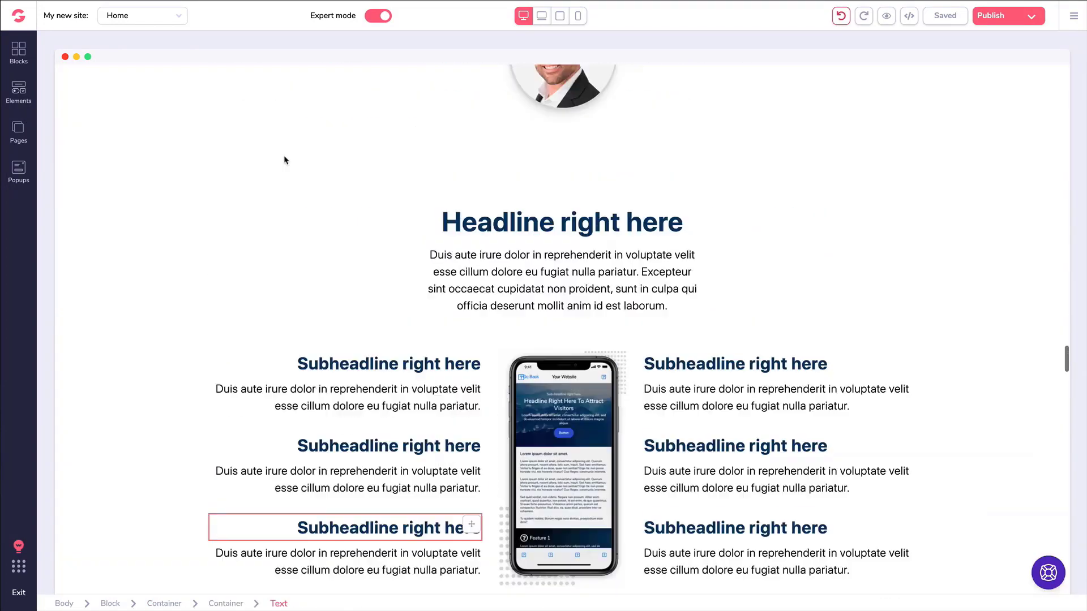
scroll(283, 160, "up", 10)
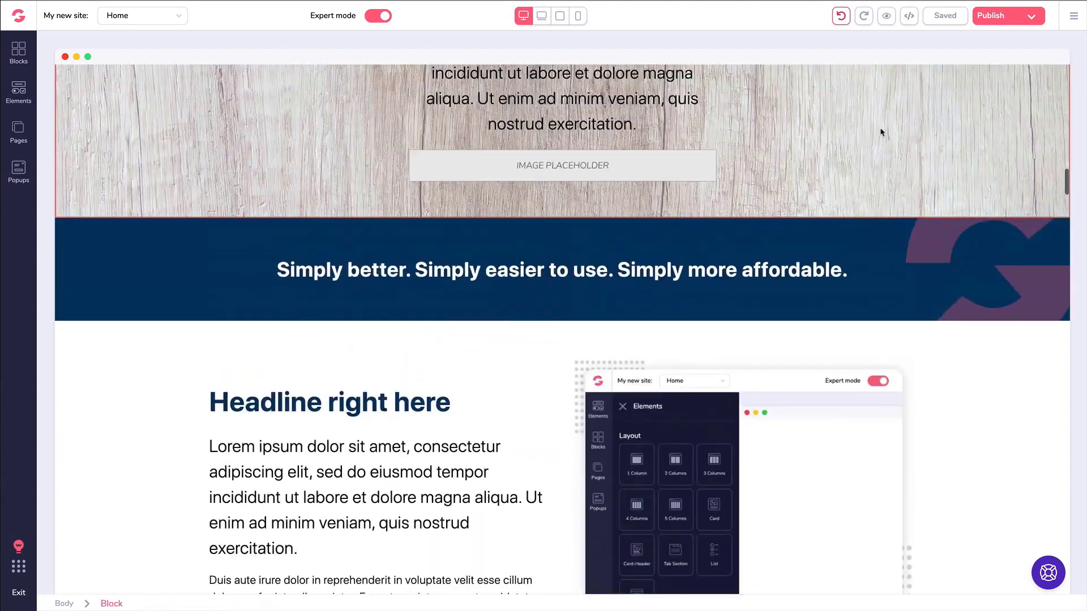
scroll(1079, 191, "up", 15)
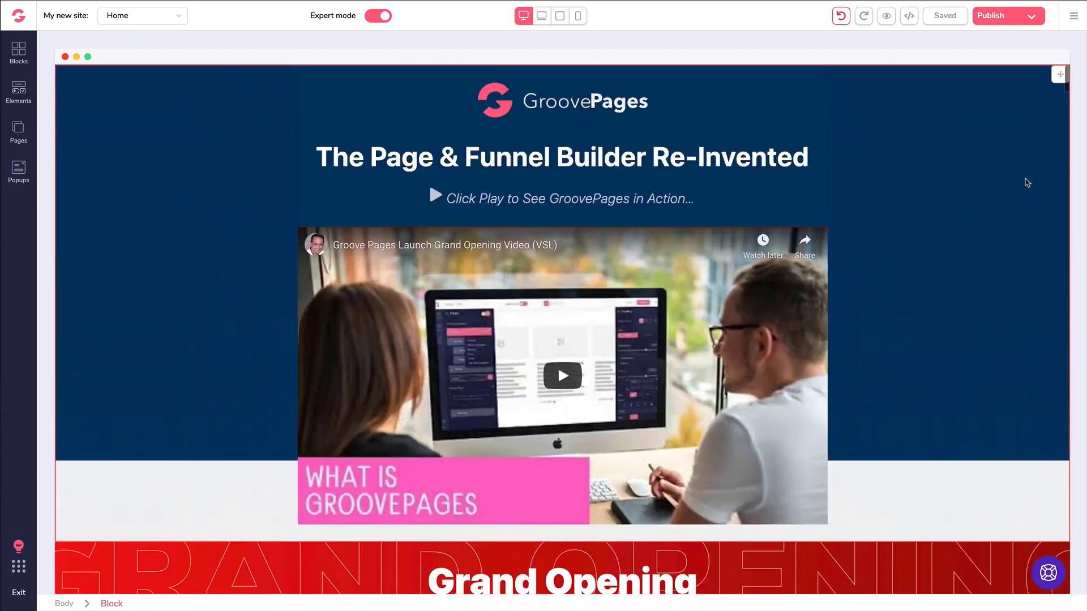
scroll(927, 174, "down", 5)
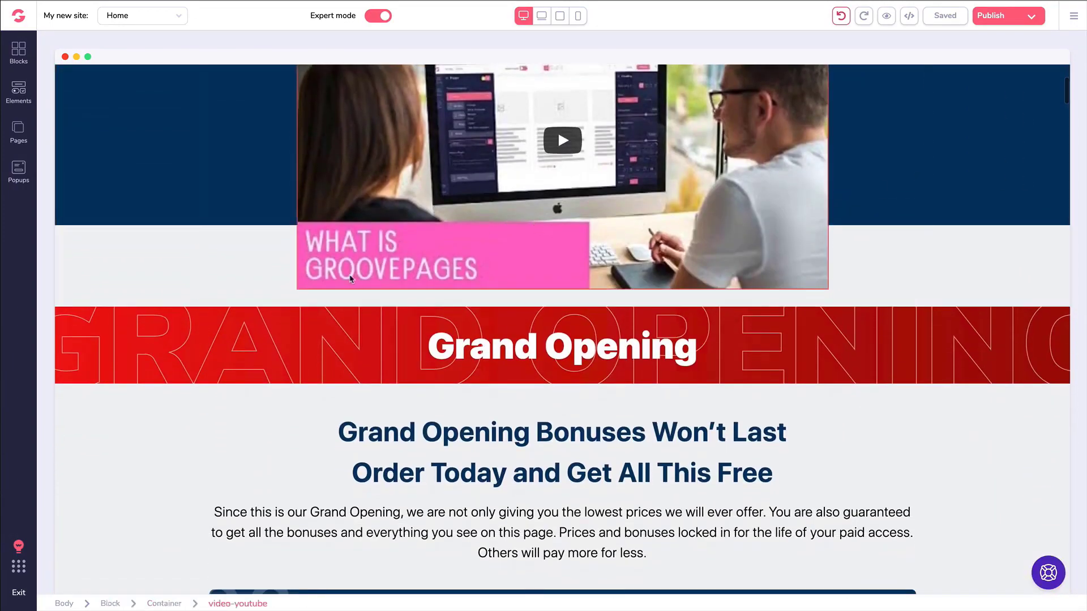
scroll(339, 289, "down", 1)
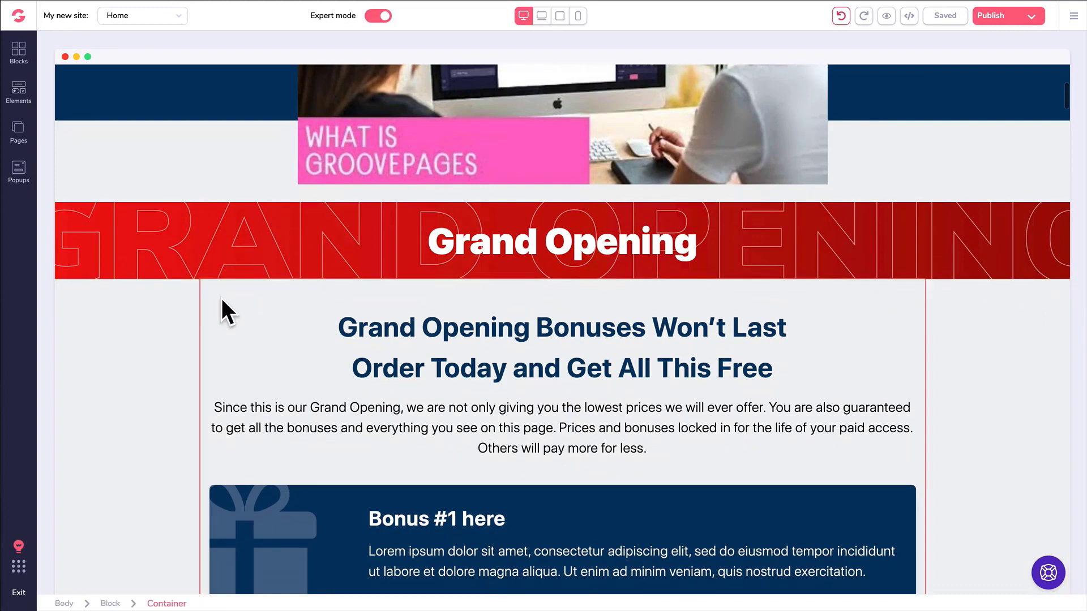
left_click(18, 91)
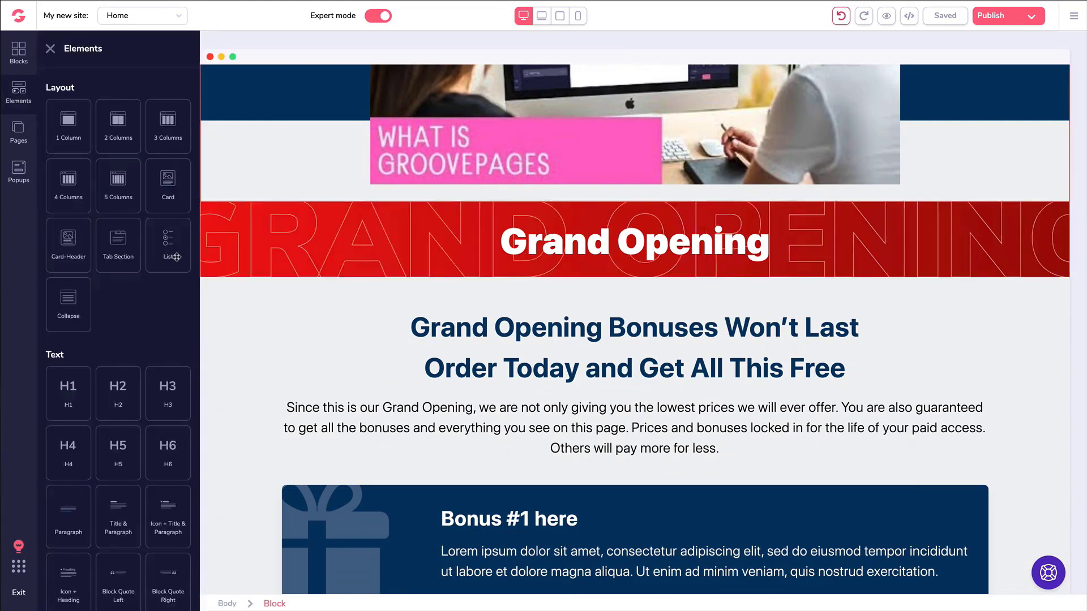
scroll(132, 270, "down", 1)
scroll(134, 267, "down", 5)
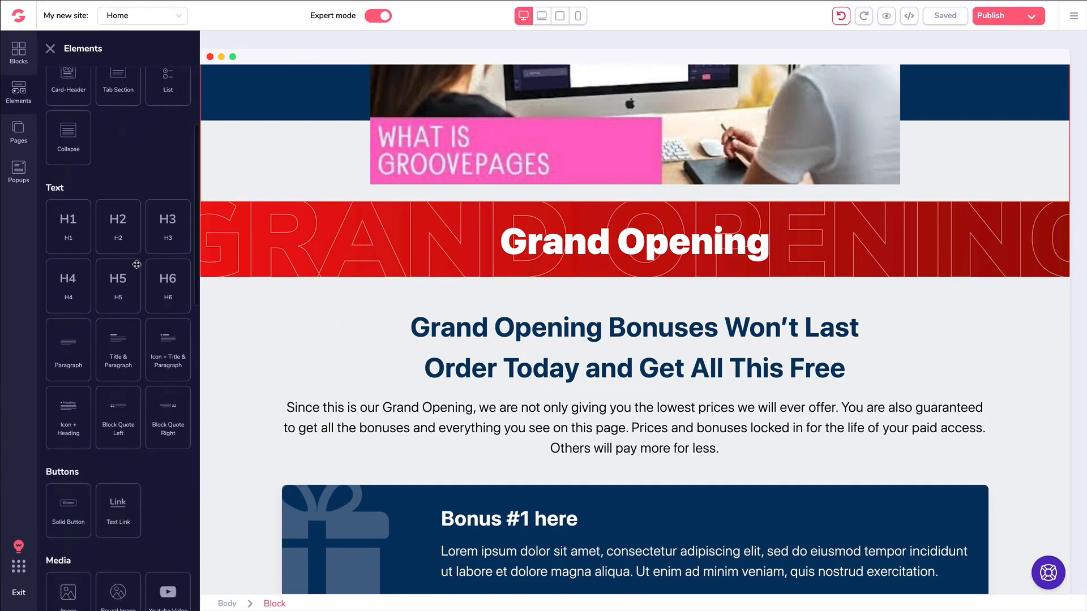
scroll(136, 265, "down", 3)
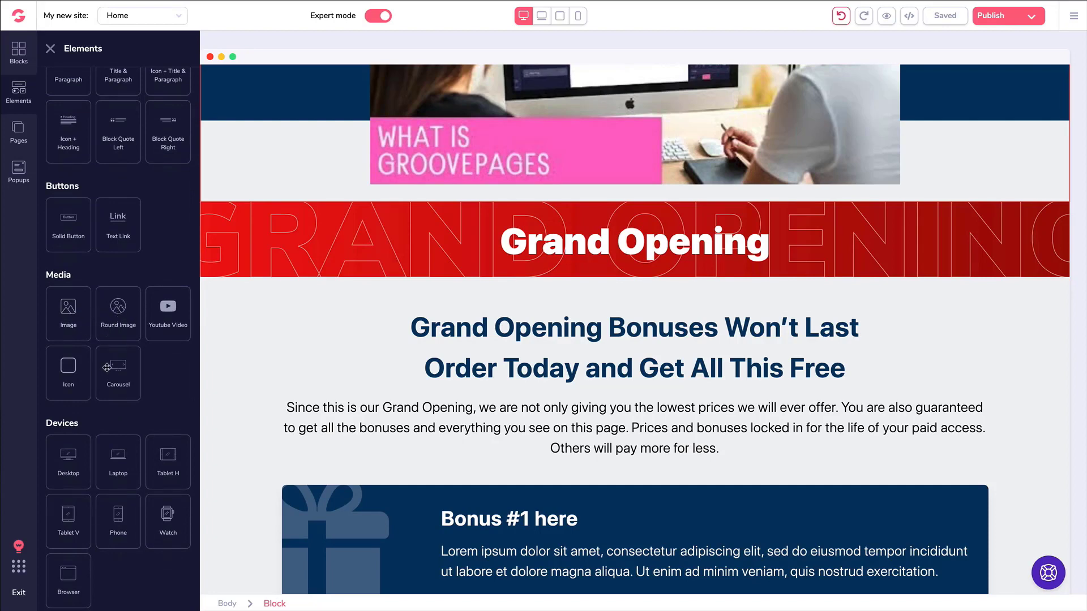
Place a looping, autoplaying carousel below the Grand Opening banner with four slides and 2000 ms interval.
left_click_drag(116, 369, 498, 470)
scroll(390, 374, "down", 2)
left_click(658, 355)
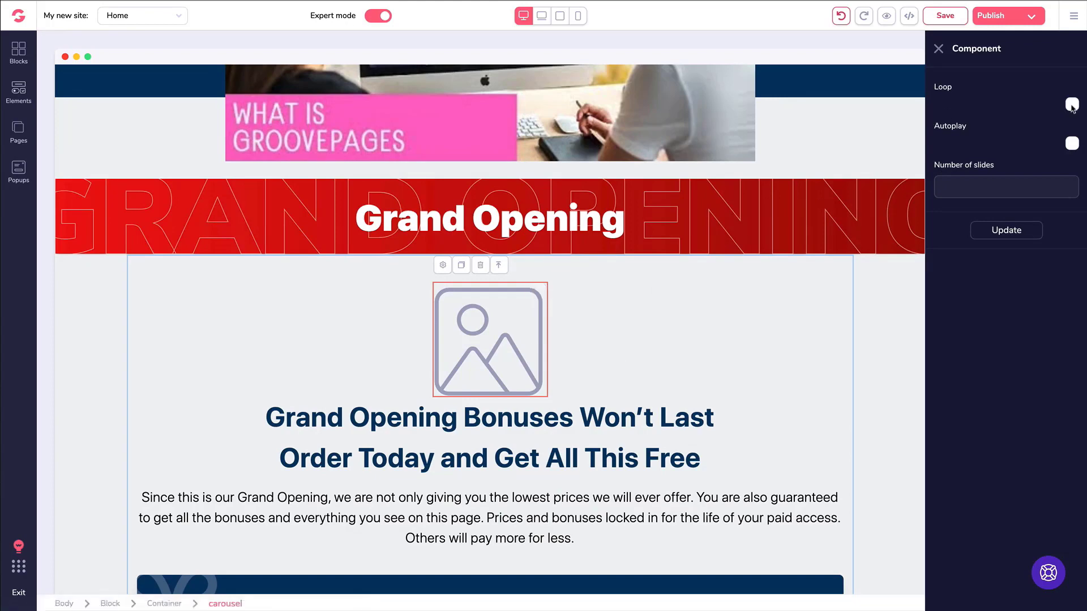
left_click(1071, 105)
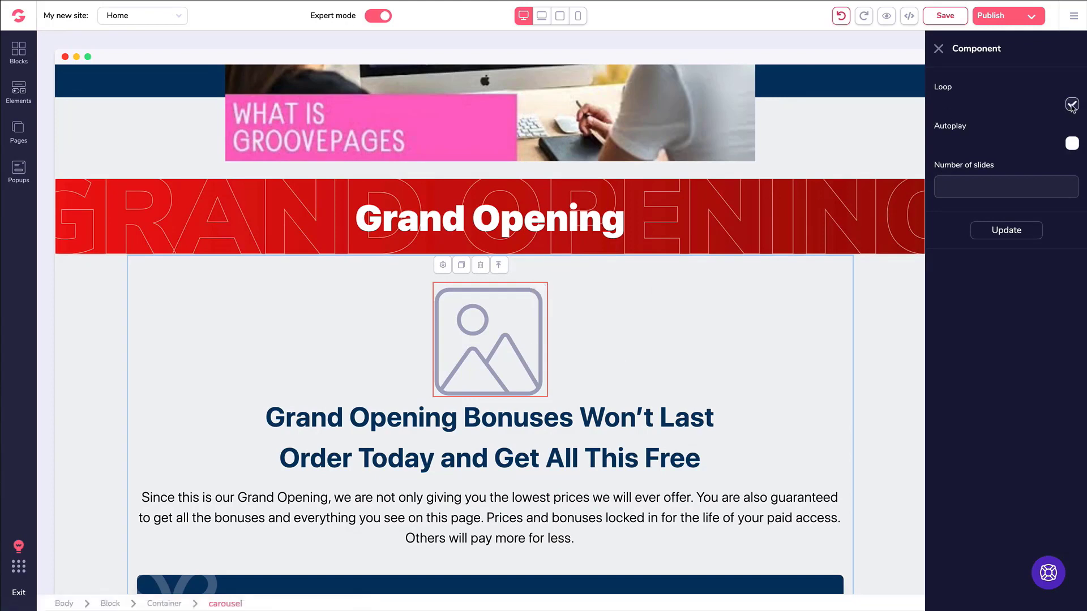
left_click(1072, 144)
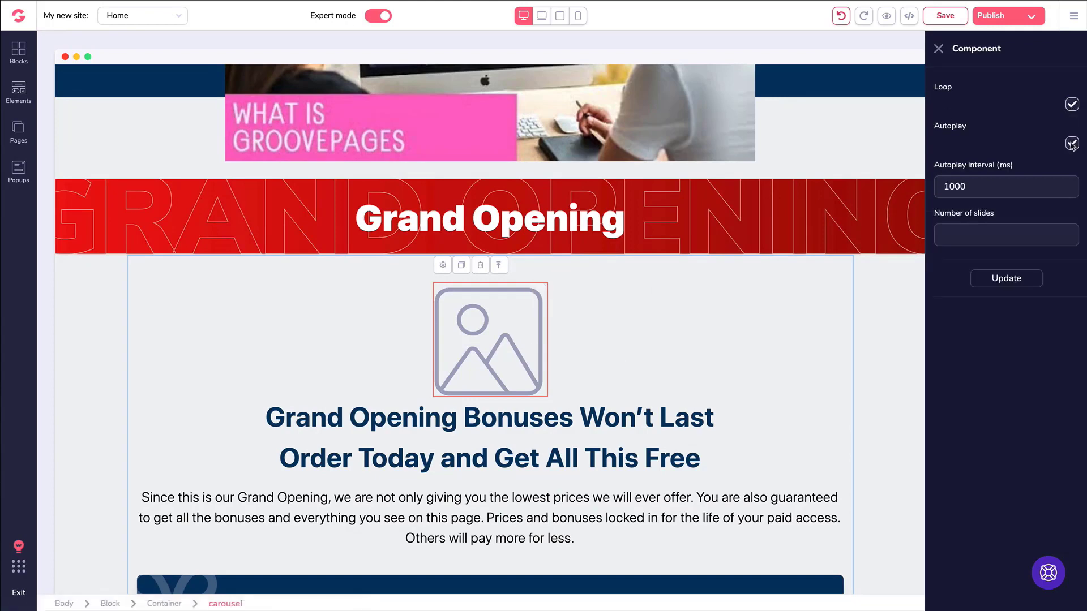
double_click(944, 189)
type("2")
left_click(976, 227)
type("4")
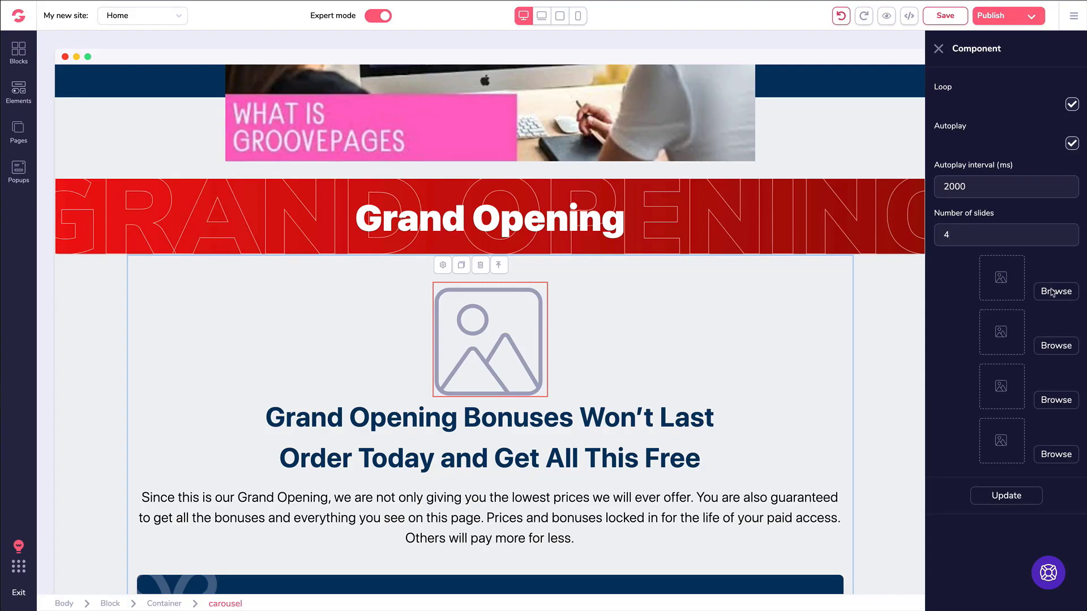
Assign the butterfly, puppy, cat and car photos to slides one to four and update.
left_click(1052, 292)
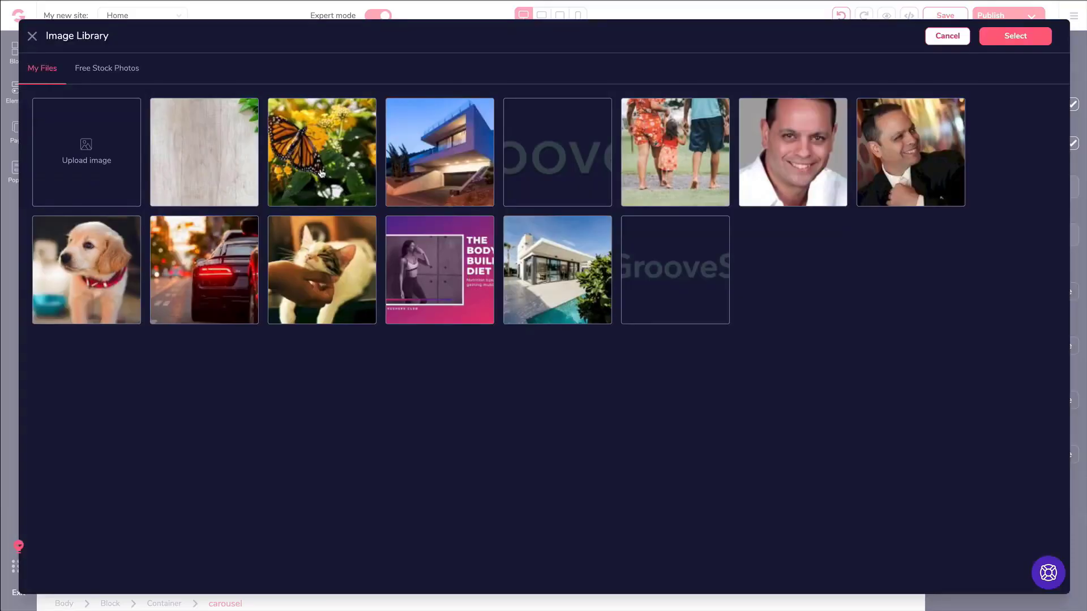
left_click(321, 172)
left_click(1015, 35)
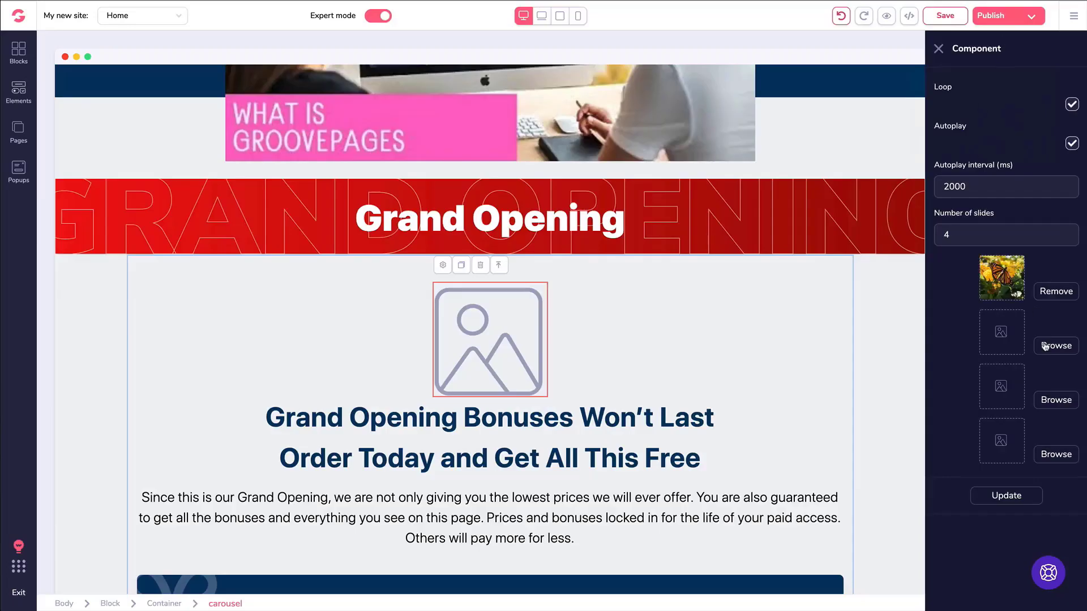
left_click(1046, 346)
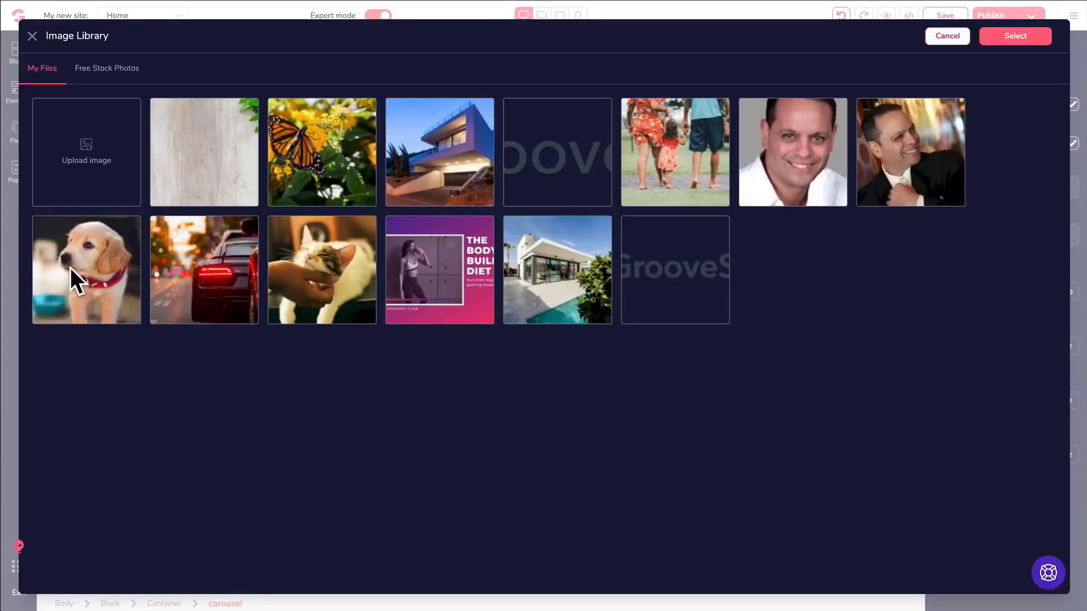
left_click(137, 276)
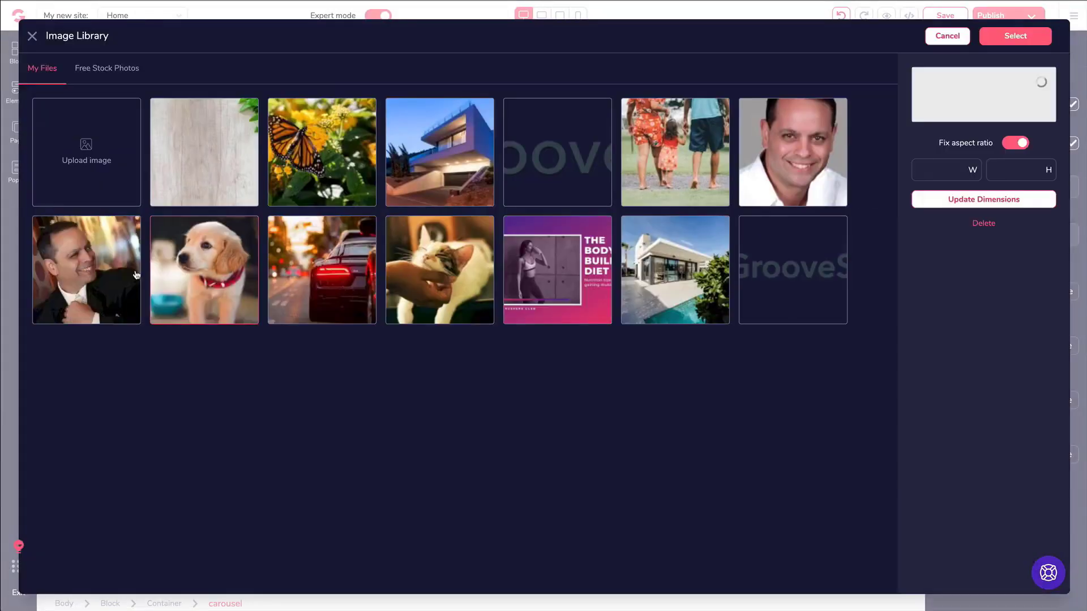
left_click(1015, 35)
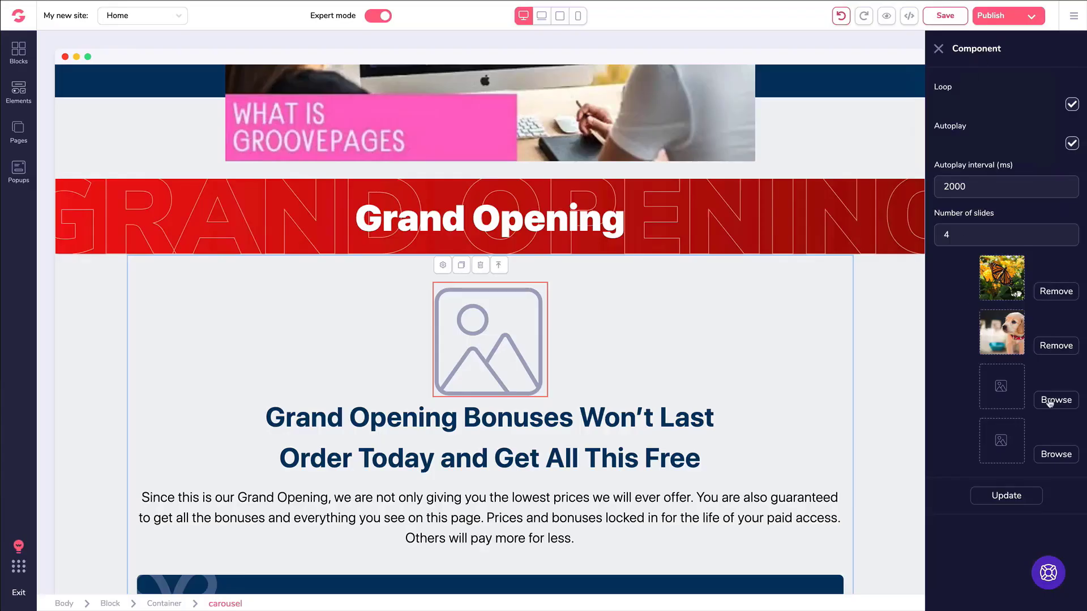
left_click(1049, 402)
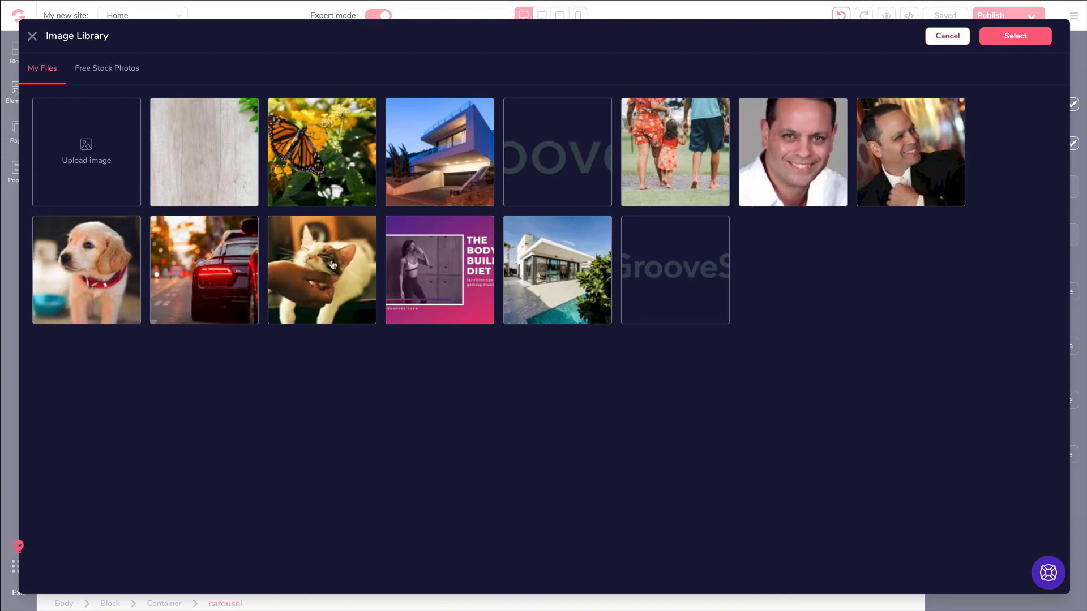
left_click(333, 265)
left_click(1015, 36)
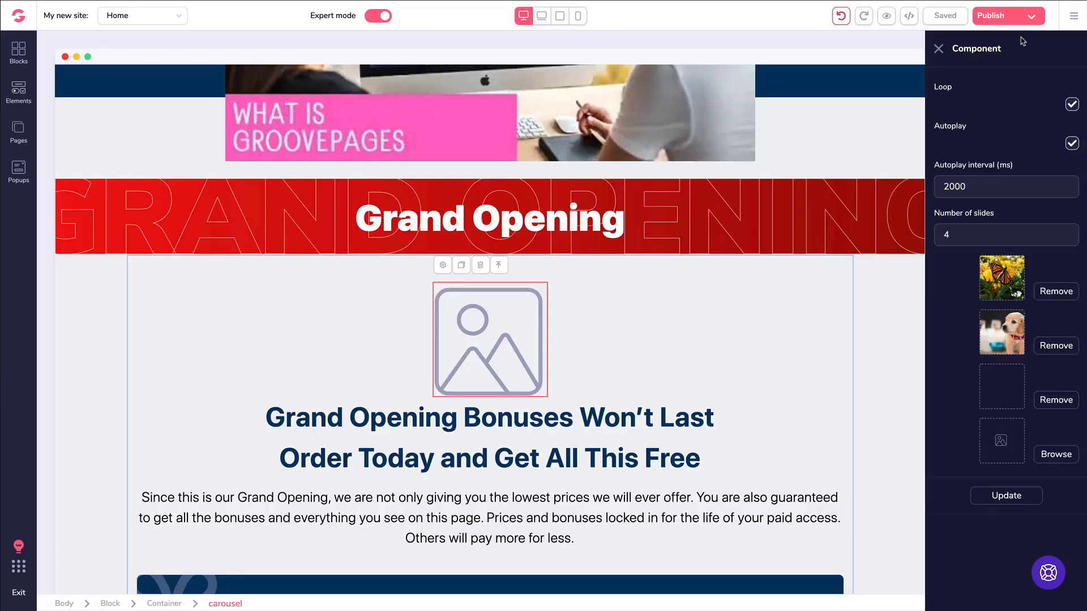
left_click(1050, 454)
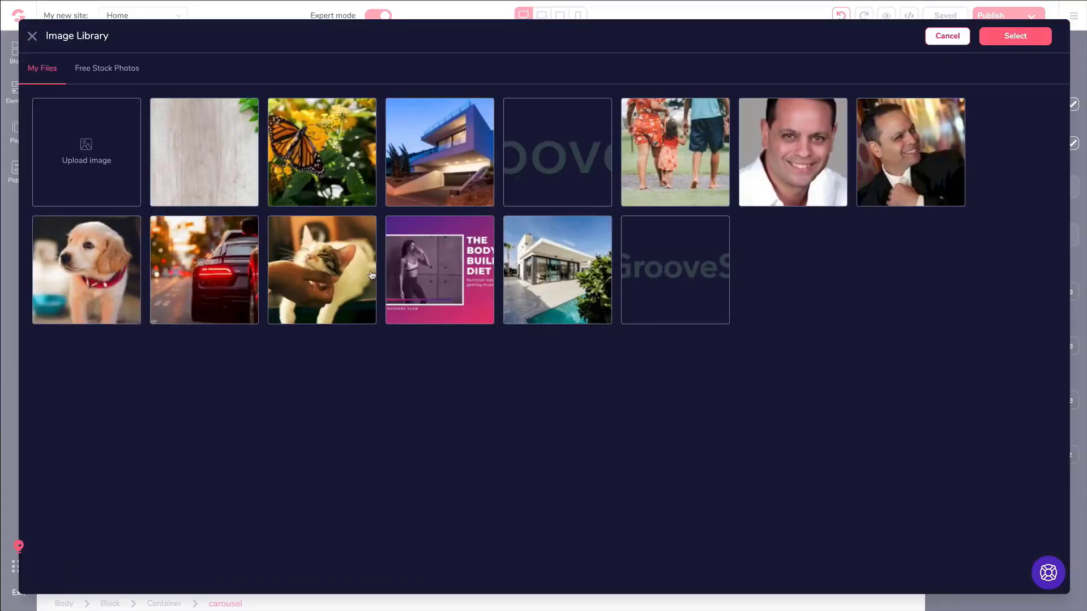
left_click(238, 269)
left_click(1014, 37)
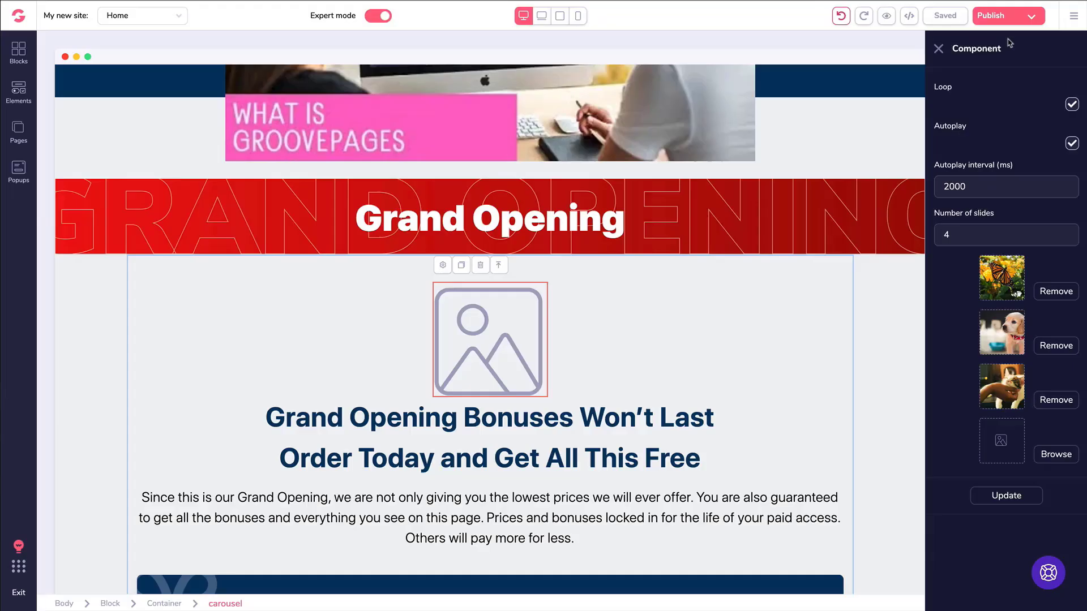
left_click(1008, 497)
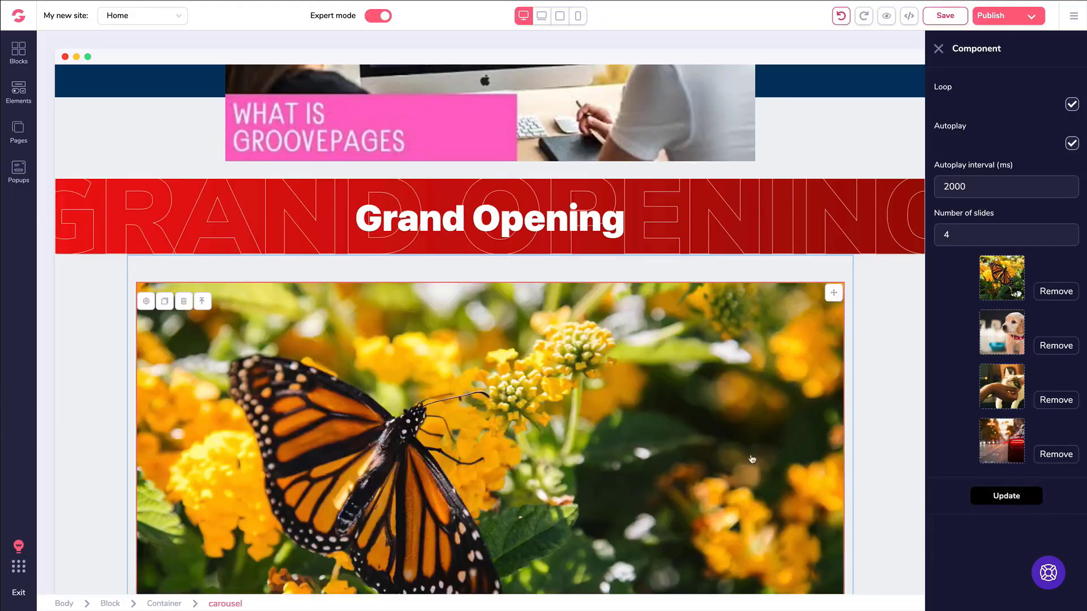
Delete the trial carousel block below the Grand Opening banner.
scroll(694, 415, "down", 3)
scroll(694, 415, "down", 4)
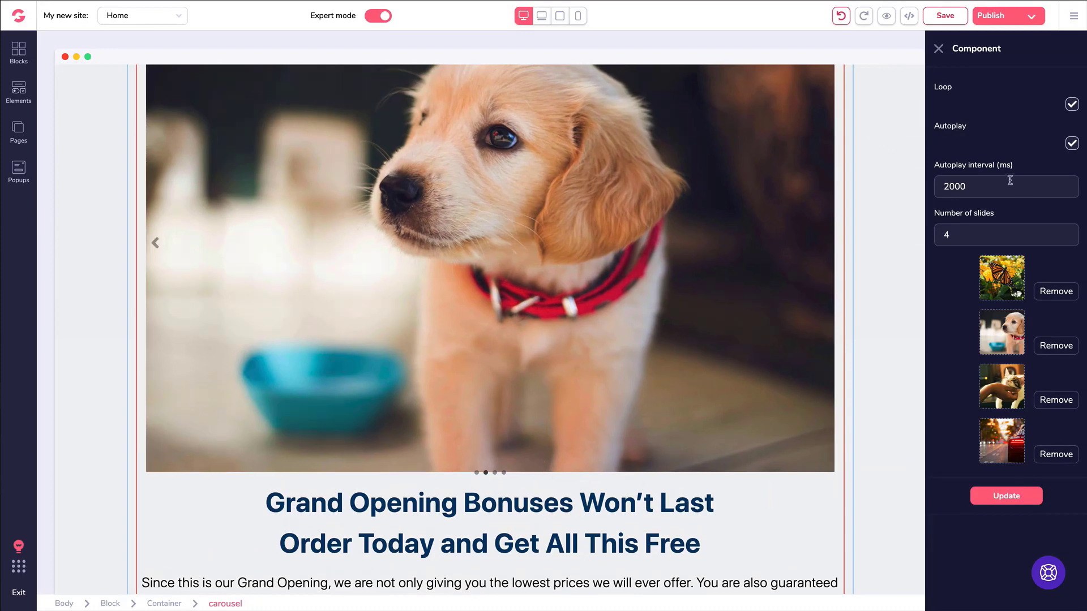
left_click(163, 247)
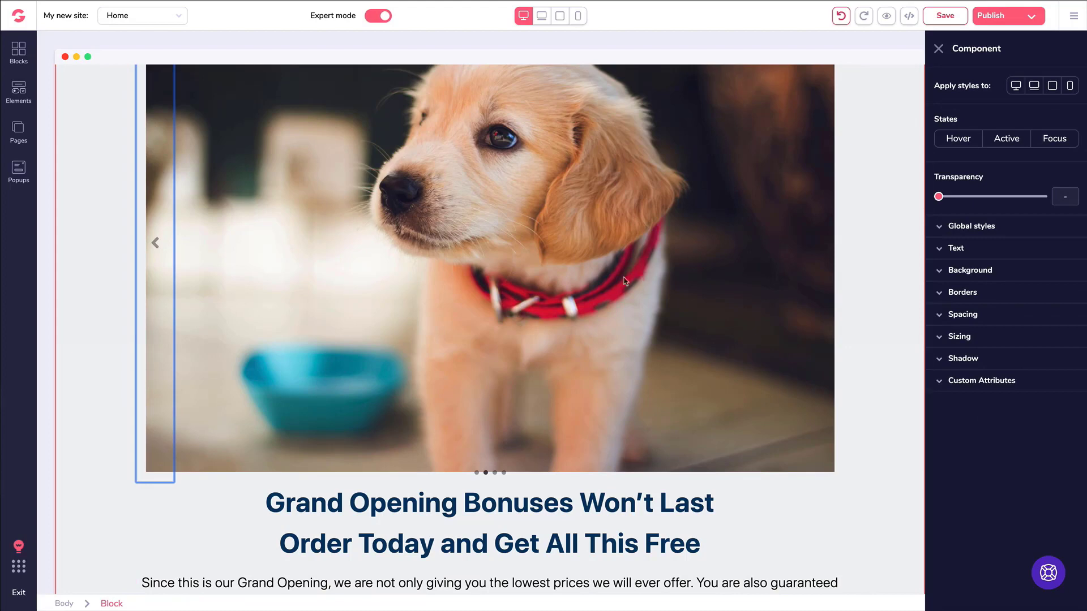
left_click(604, 512)
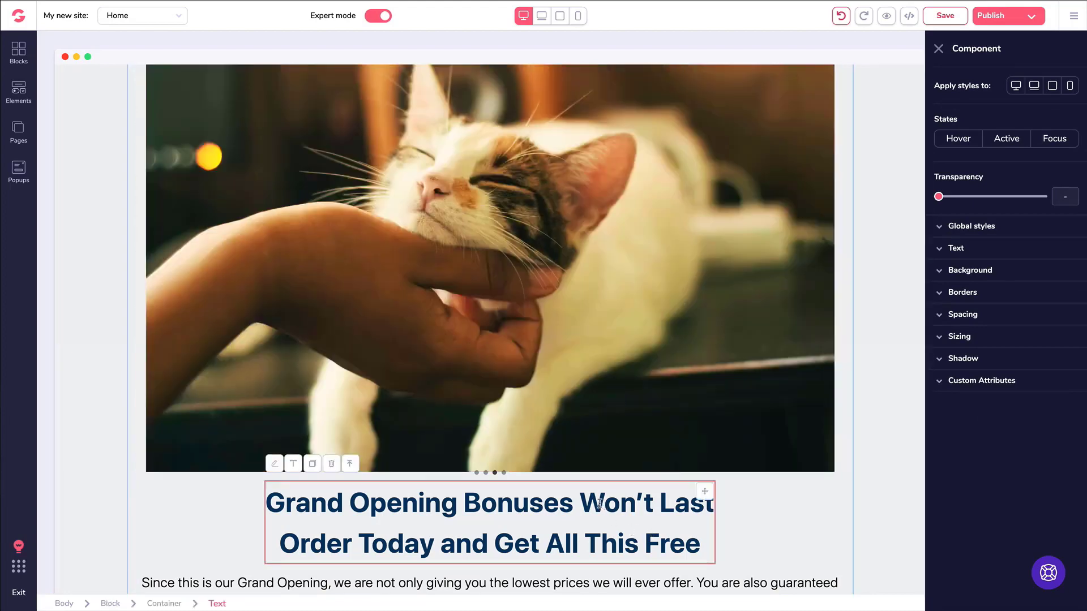
scroll(205, 245, "up", 2)
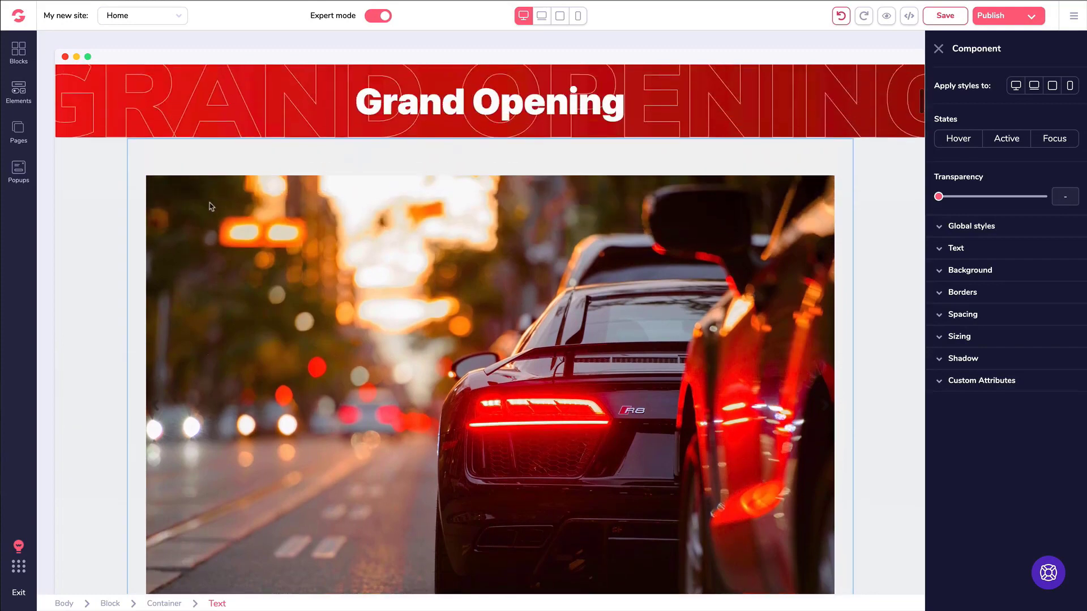
left_click(88, 195)
left_click(122, 158)
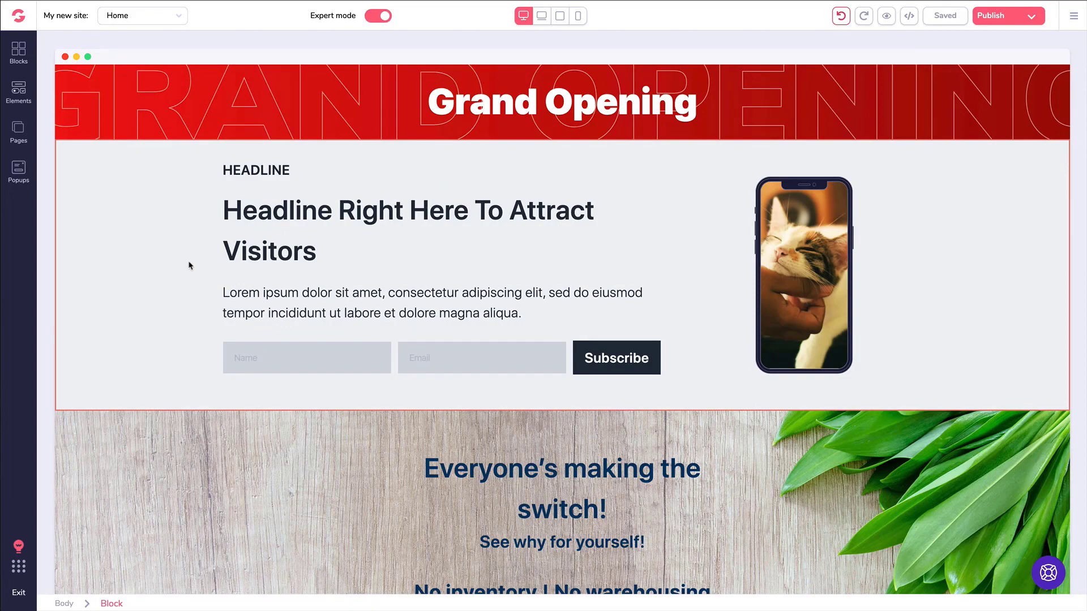
left_click(605, 357)
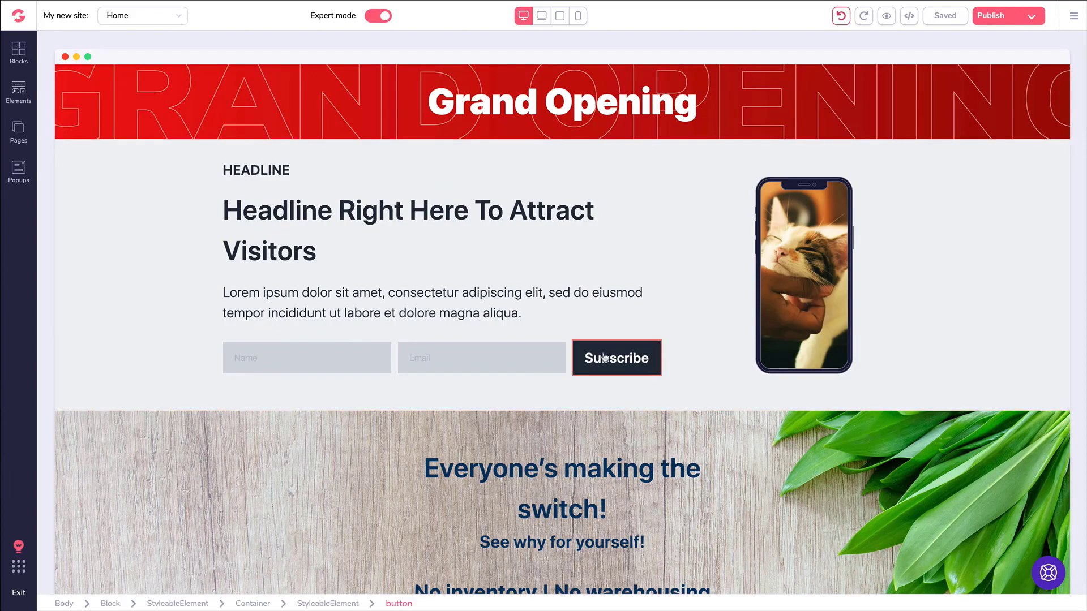
Switch to the Pricing page and select Plan #1's 'Get Started Today!' button.
left_click(19, 131)
left_click(80, 146)
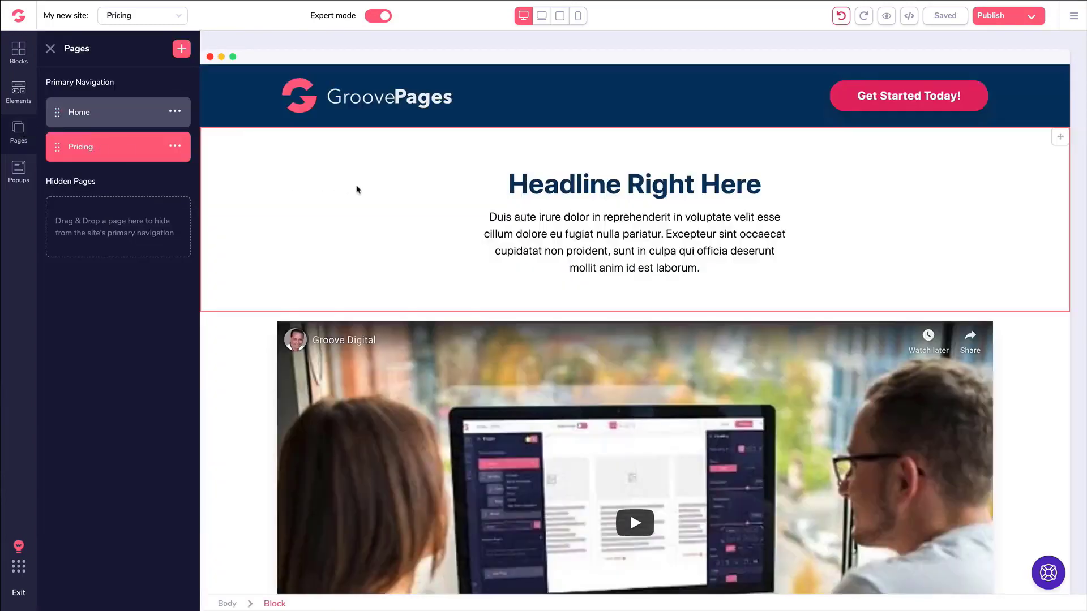
scroll(358, 186, "down", 5)
scroll(358, 185, "down", 10)
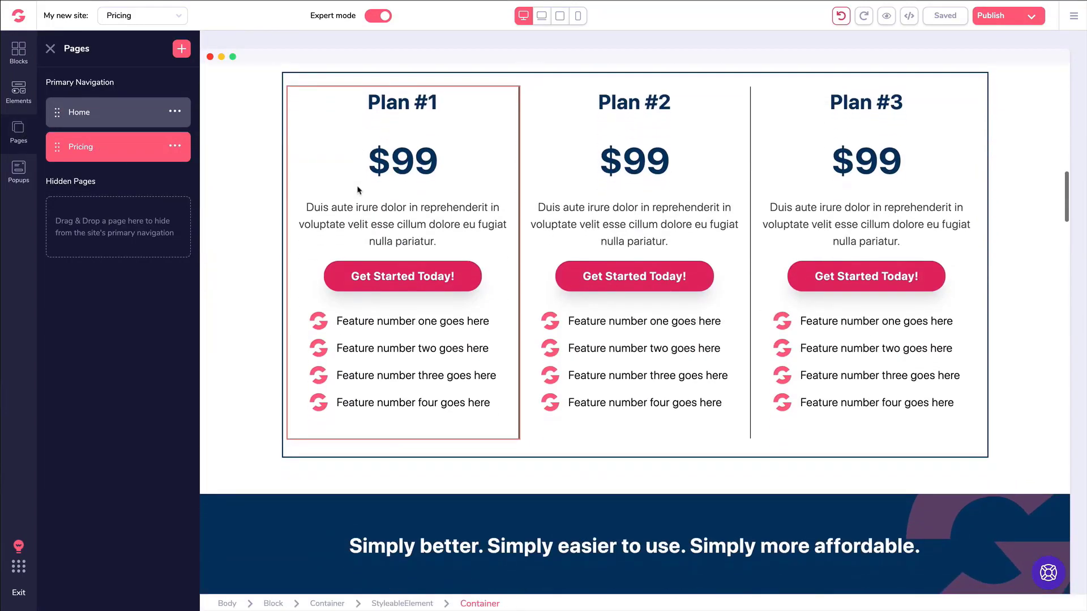
left_click(349, 276)
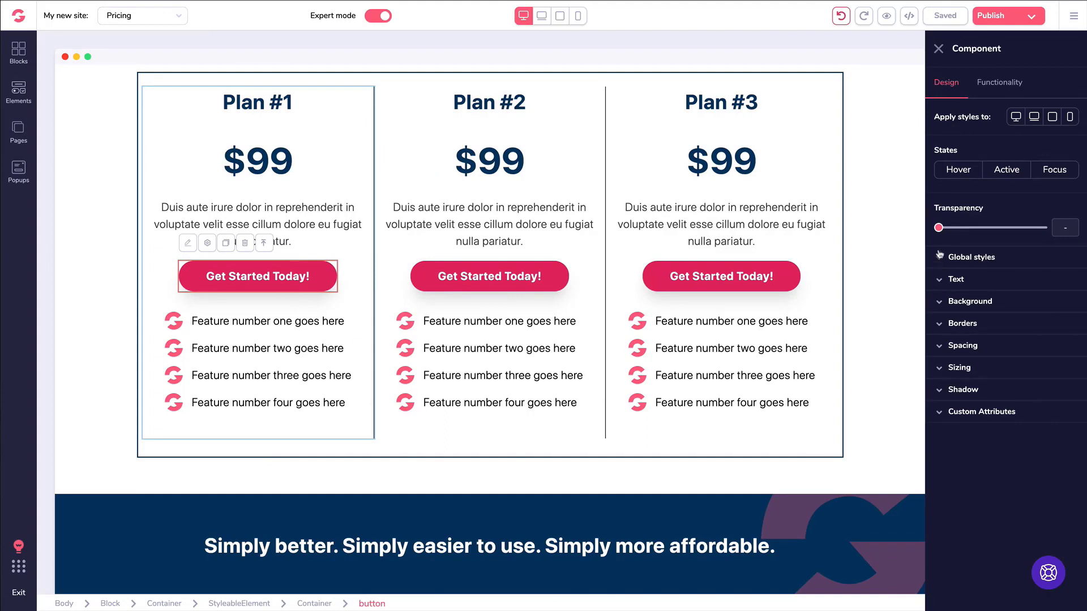
Make Plan #1's Get Started Today! button black text on a yellow background.
left_click(954, 280)
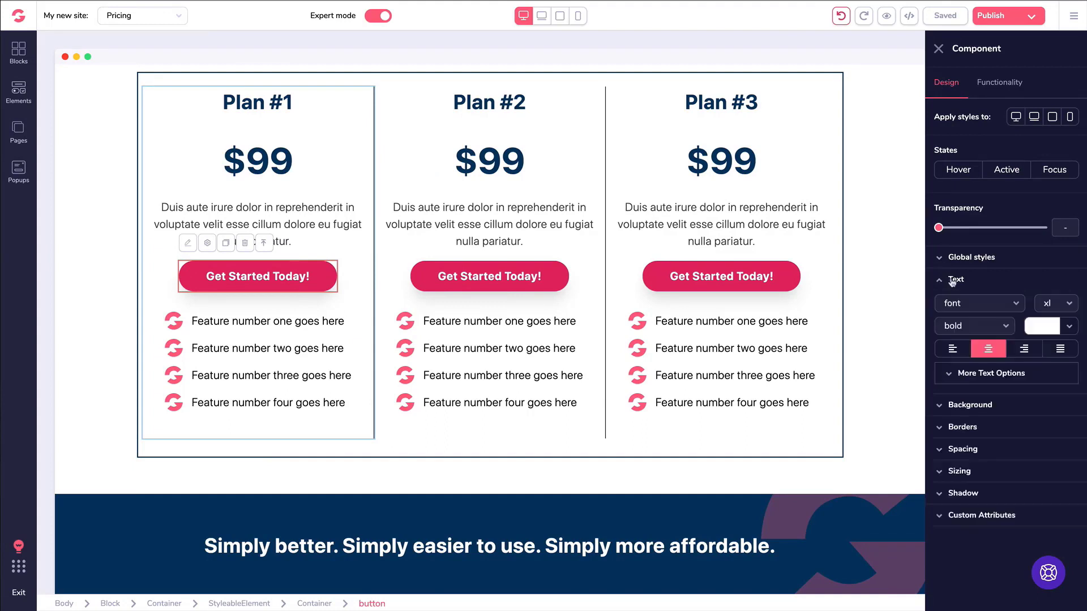
left_click(1031, 324)
left_click(967, 388)
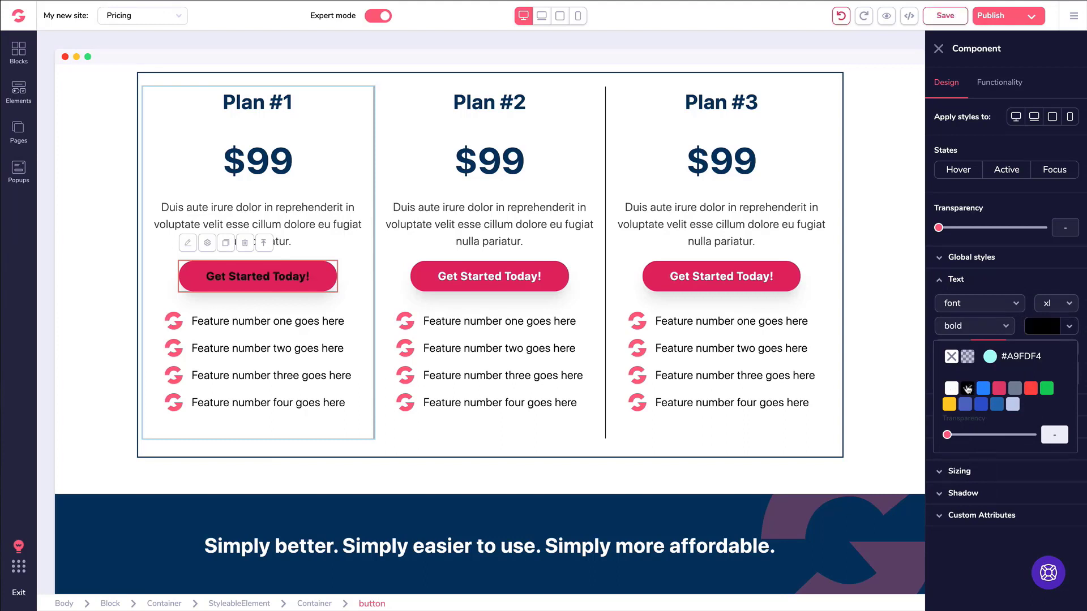
left_click(947, 282)
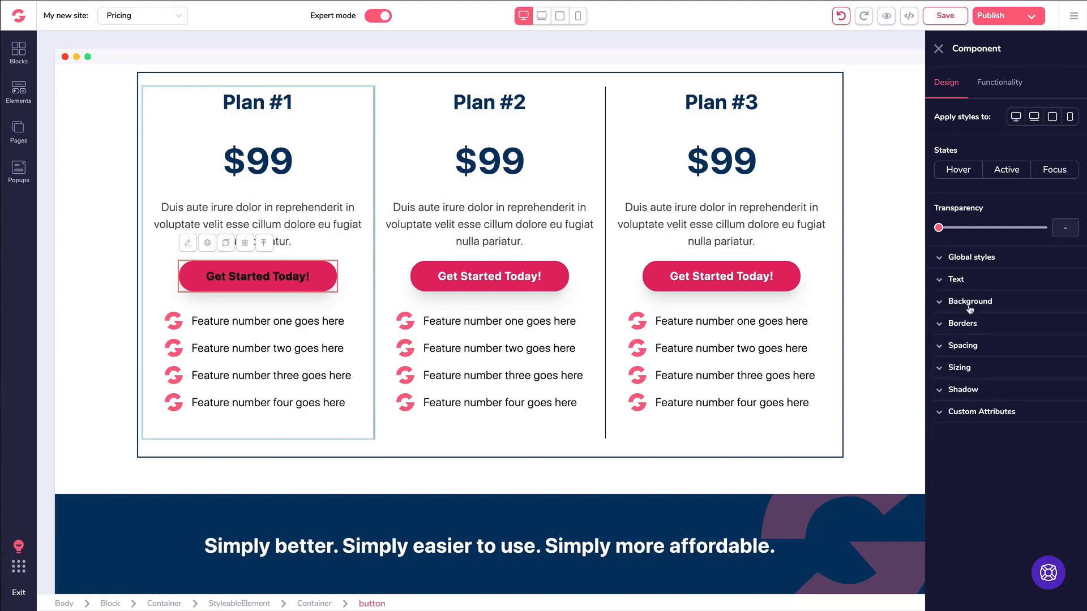
left_click(979, 311)
left_click(1052, 324)
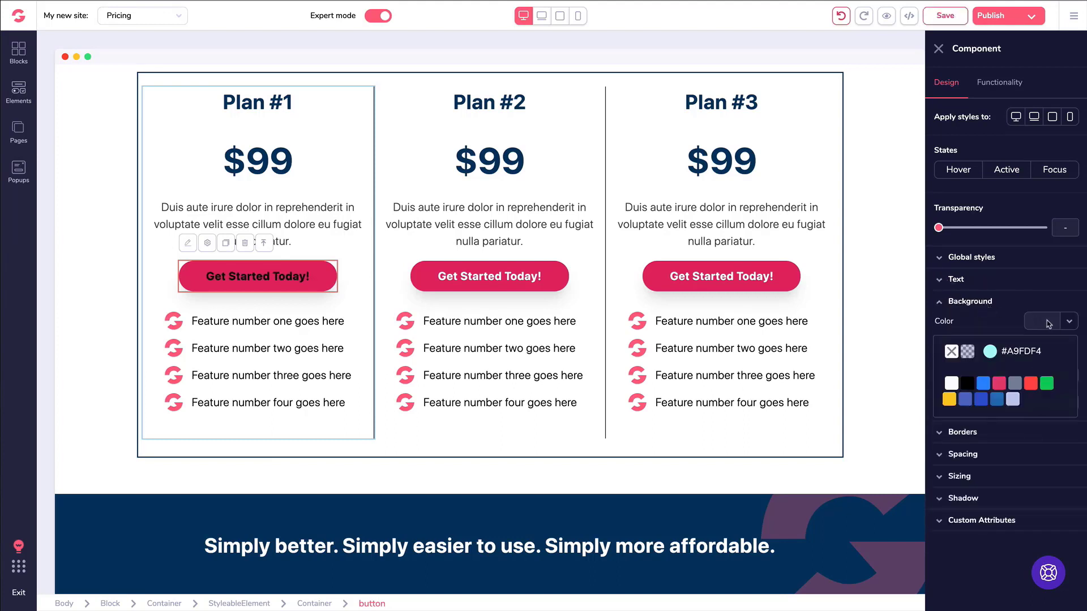
left_click(949, 399)
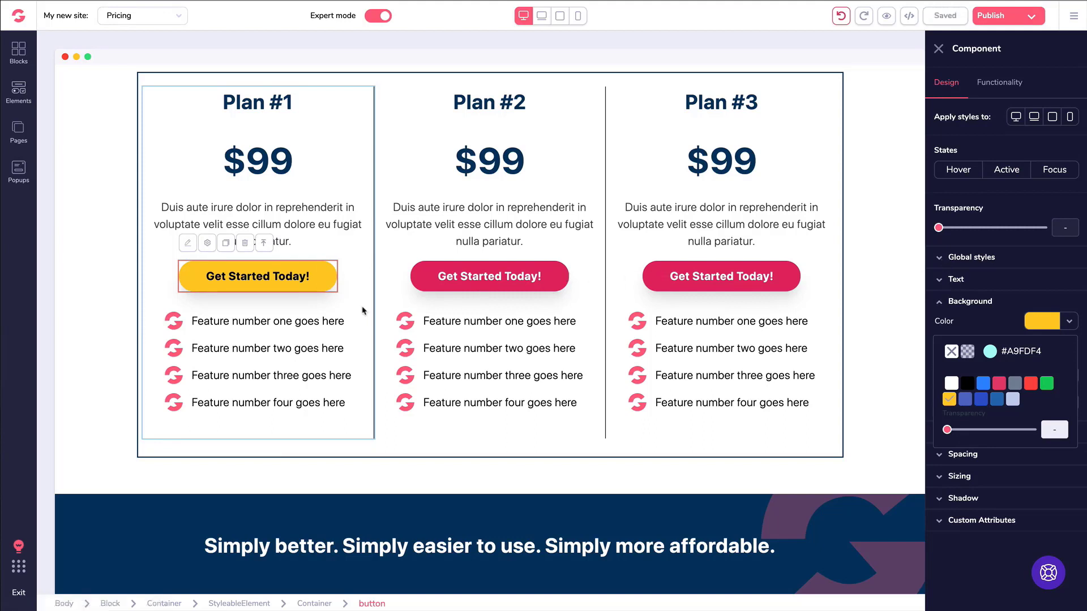
Save the button's styling as a new global style named 'Yellow Black Button'.
left_click(944, 259)
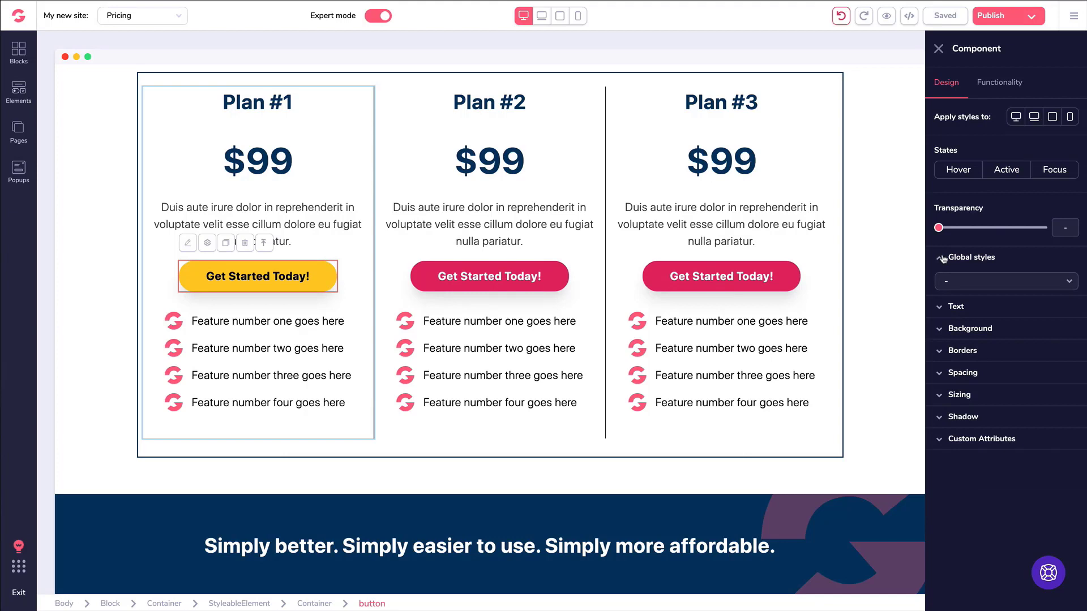
left_click(978, 284)
left_click(976, 298)
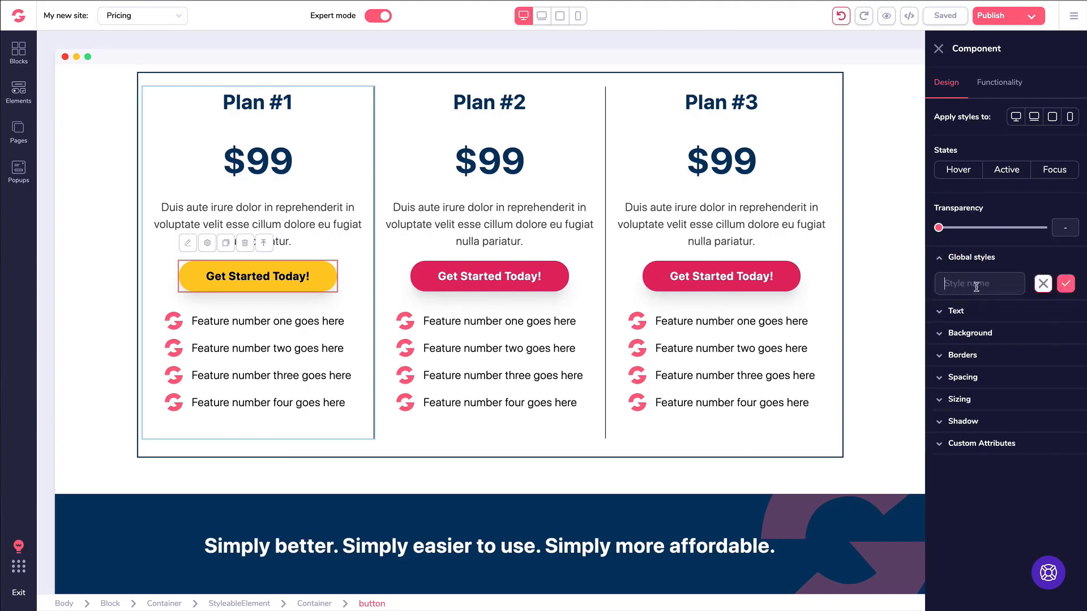
type("Y")
type("ellow Black Button")
left_click(1067, 284)
Assign the Yellow Black Button global style to Plan #2's and Plan #3's Get Started Today! buttons.
left_click(470, 276)
left_click(975, 258)
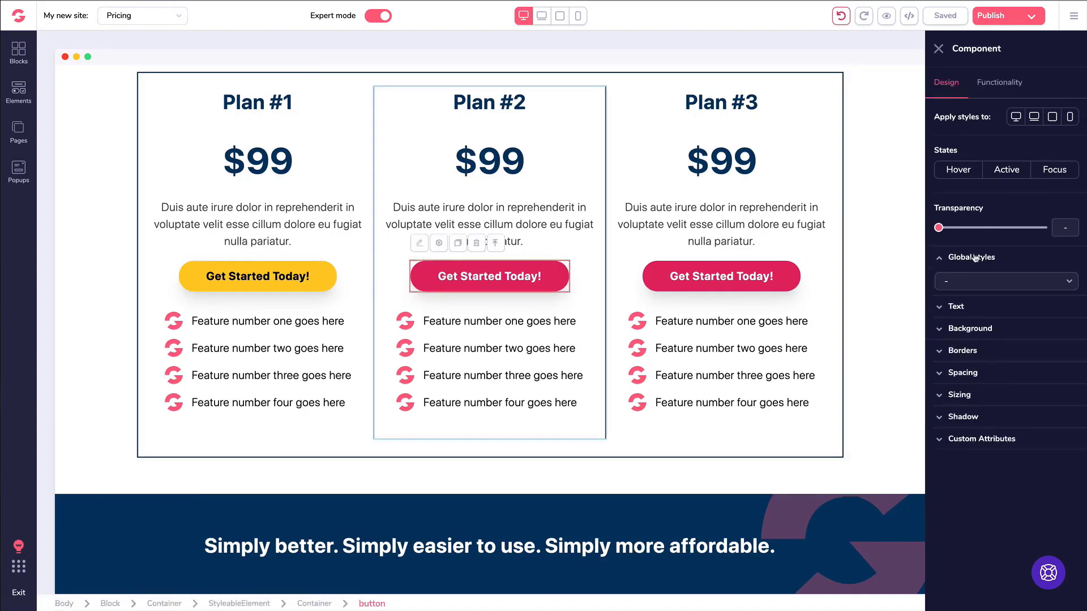
left_click(982, 283)
left_click(981, 330)
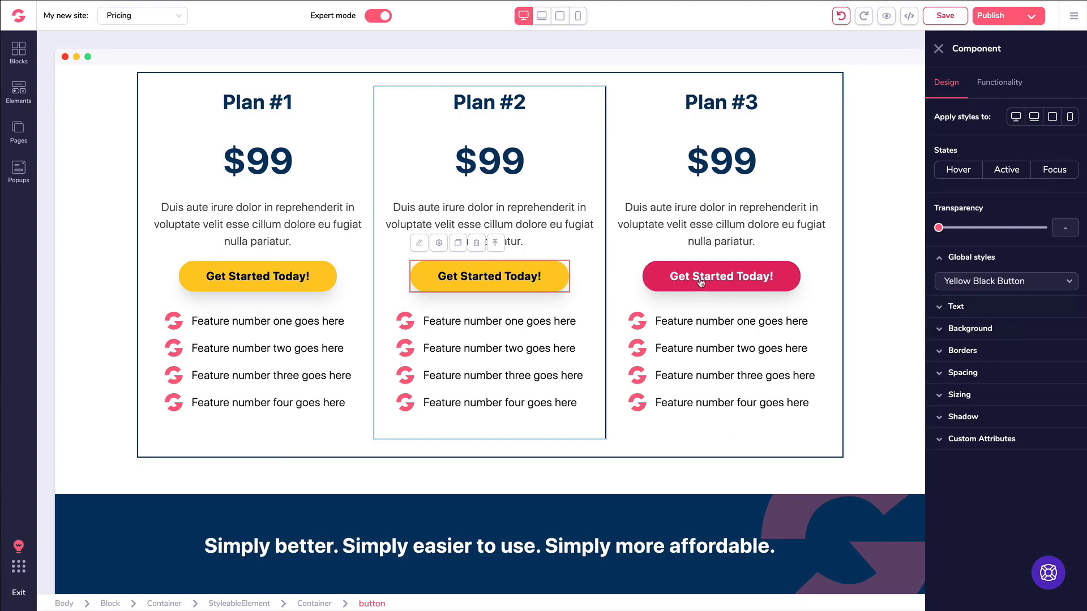
left_click(700, 277)
left_click(704, 276)
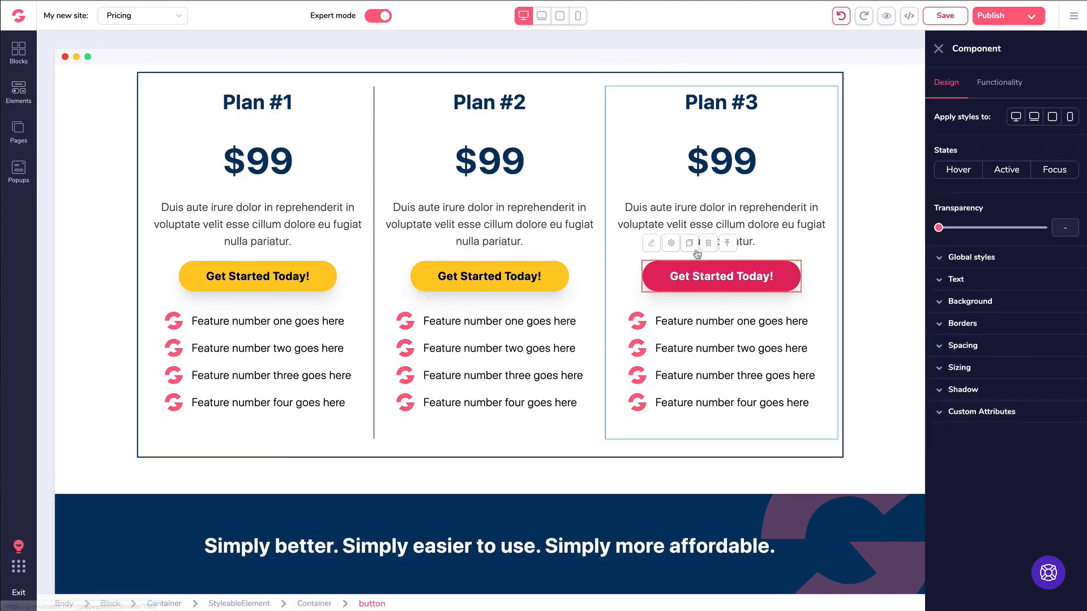
left_click(957, 258)
left_click(981, 281)
left_click(981, 329)
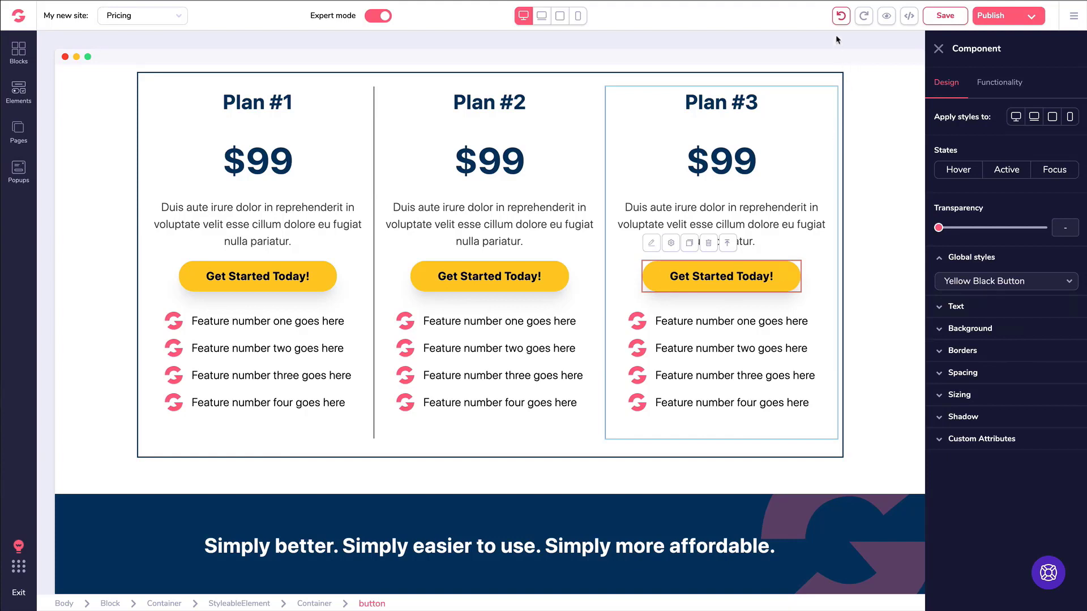
Undo the yellow restyling repeatedly until all three plan buttons are red again.
left_click(841, 16)
left_click(842, 15)
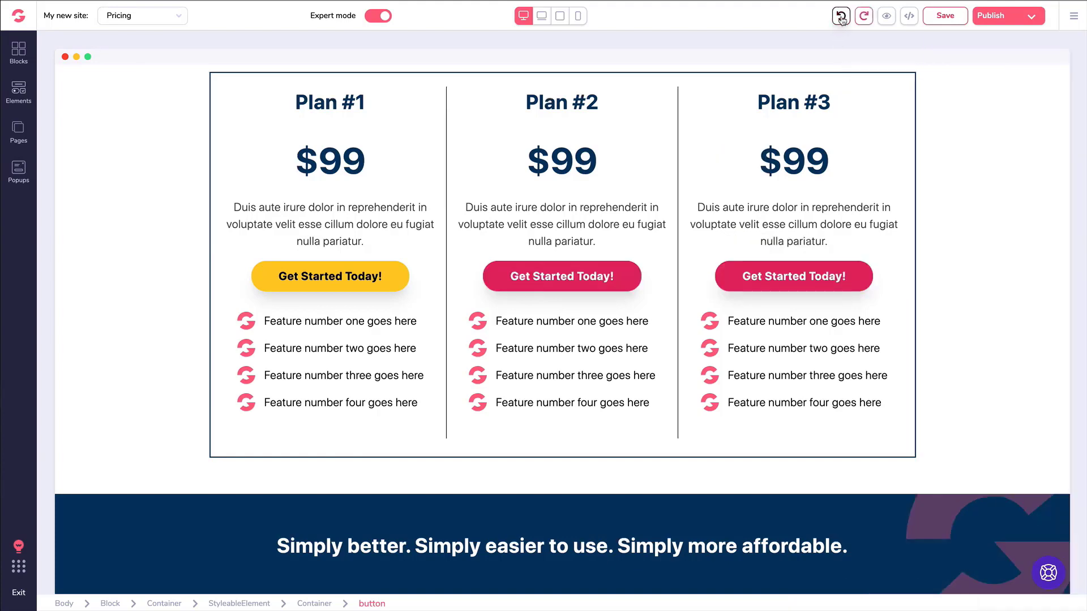
left_click(841, 17)
left_click(842, 17)
left_click(843, 18)
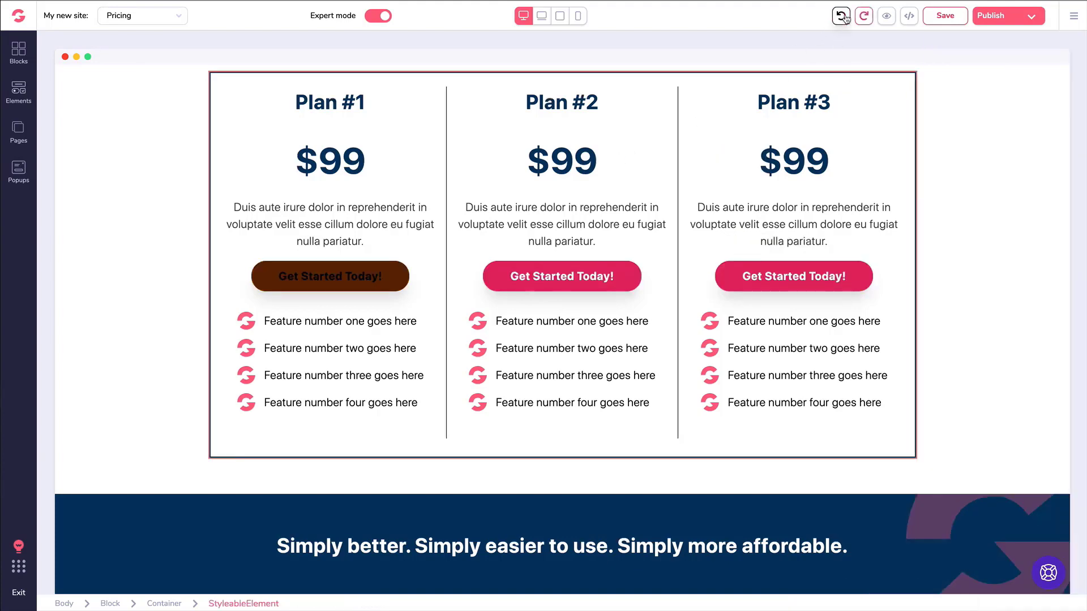
left_click(843, 17)
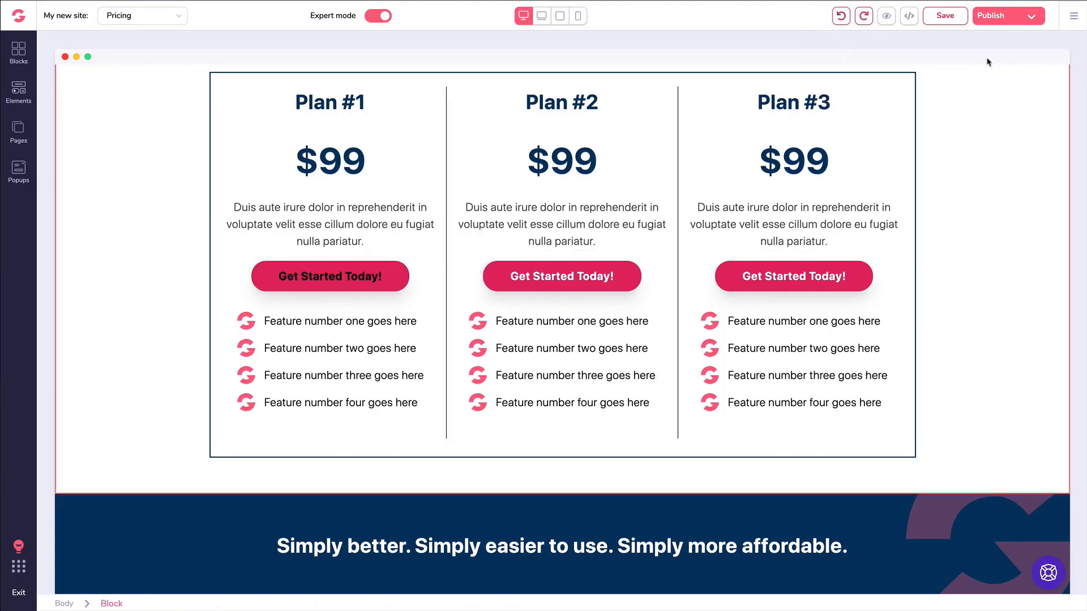
left_click(1074, 23)
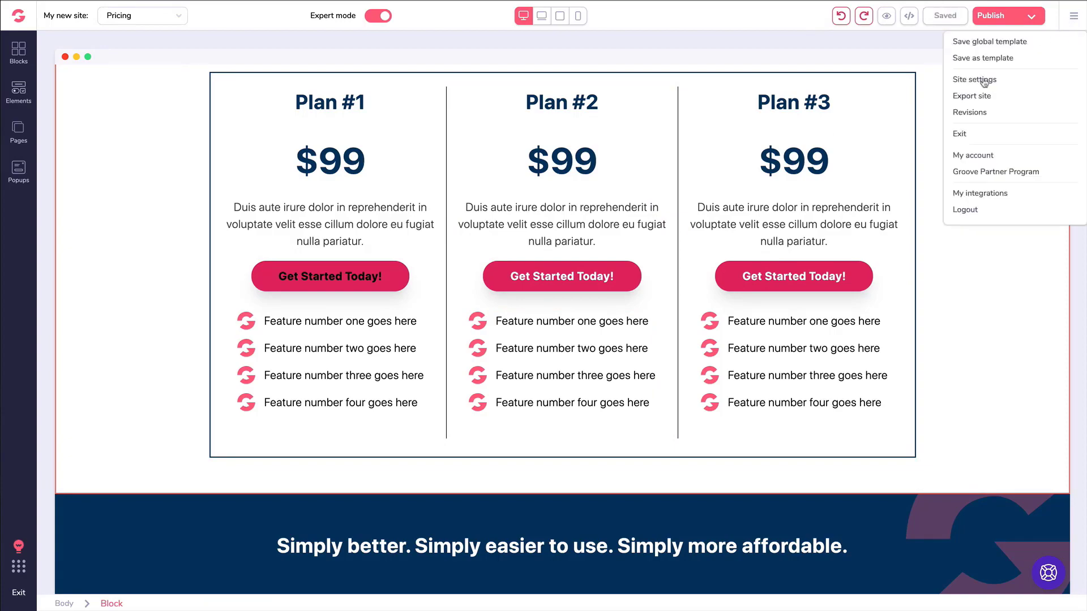
left_click(972, 111)
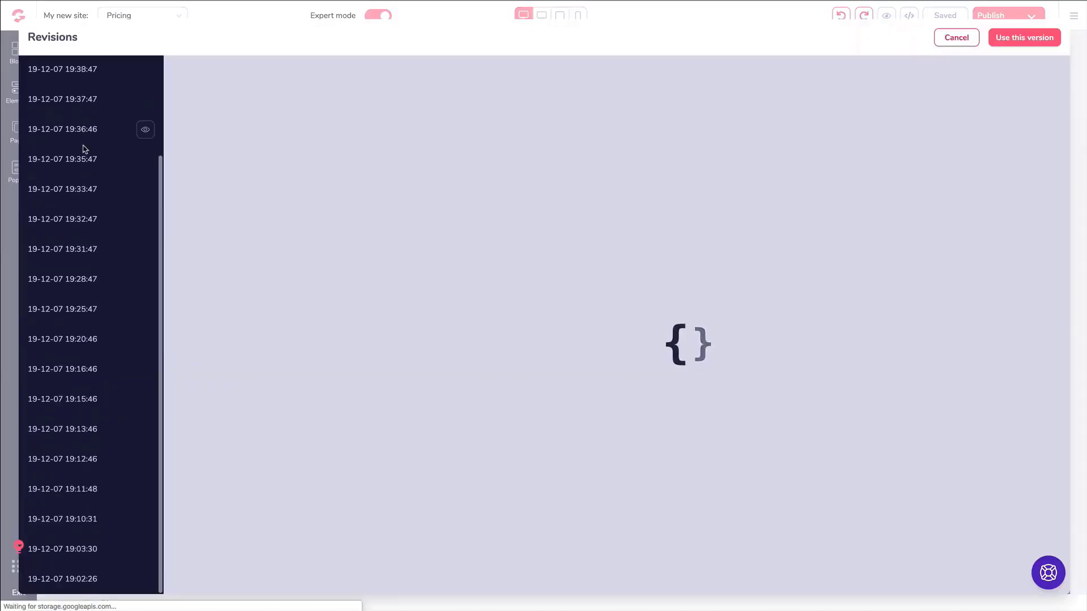
scroll(85, 140, "down", 1)
scroll(83, 149, "up", 1)
scroll(84, 151, "down", 1)
scroll(83, 151, "up", 1)
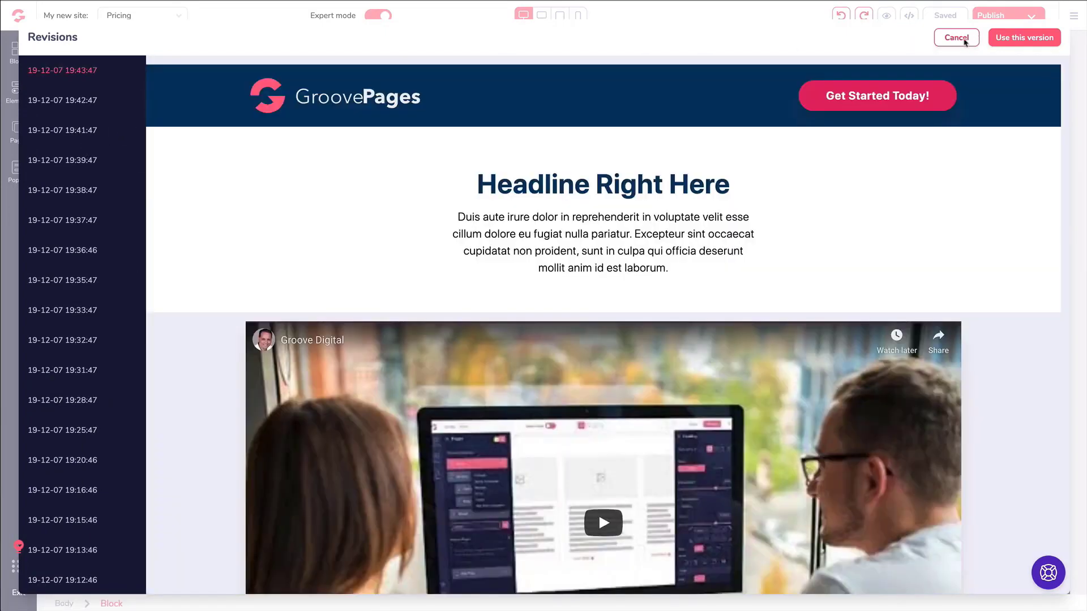
left_click(956, 38)
left_click(130, 177)
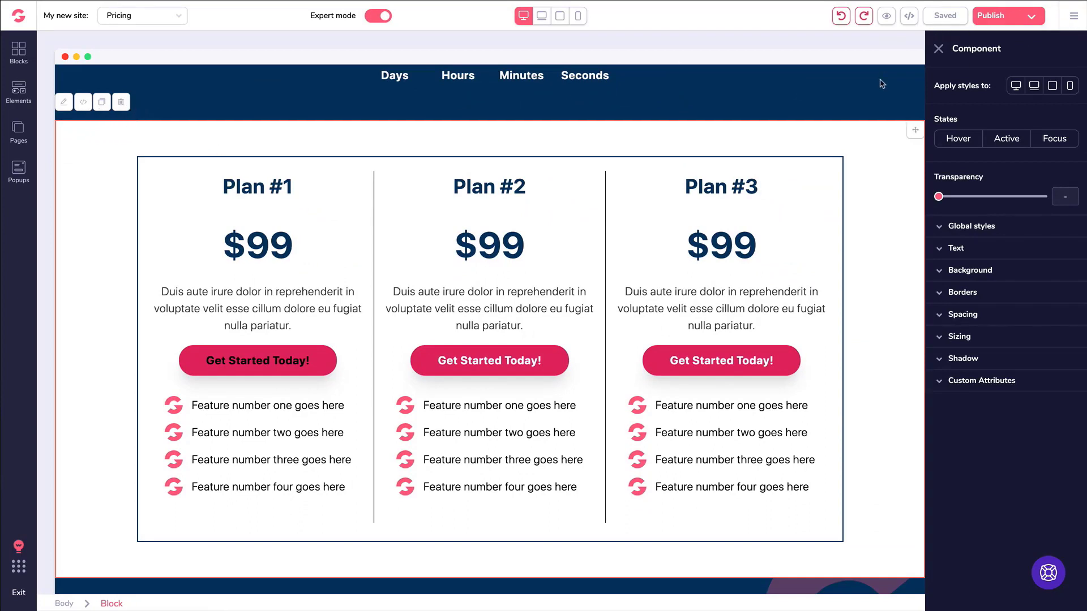
left_click(1073, 15)
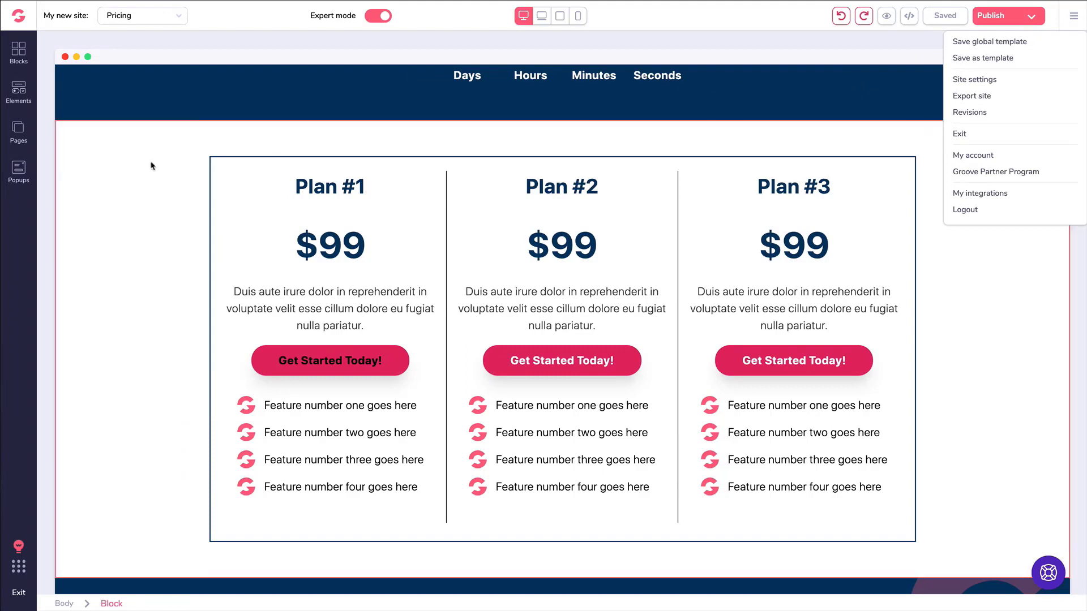
left_click(87, 141)
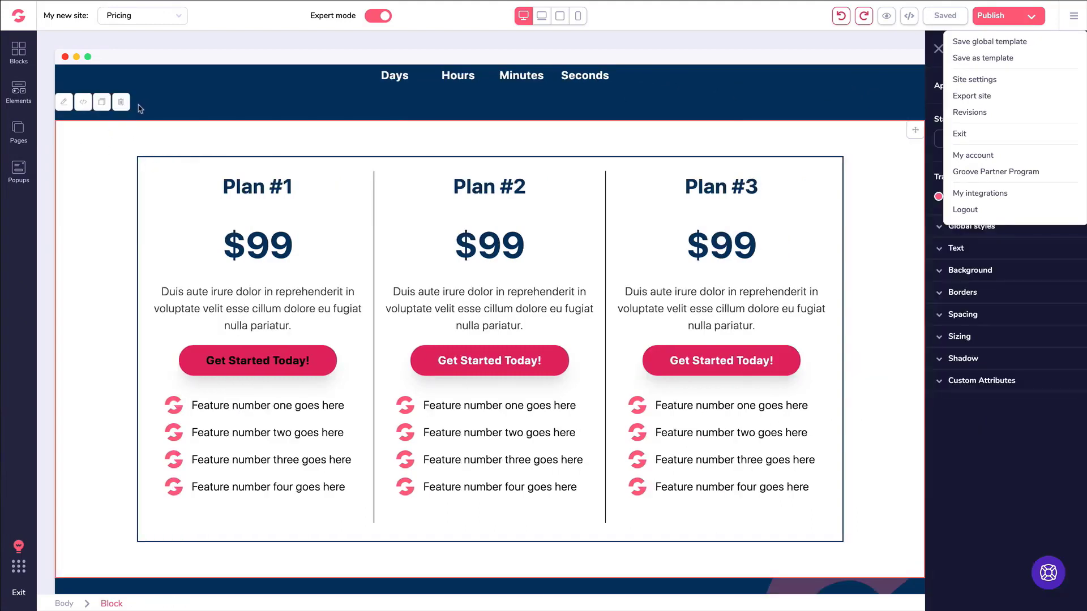
left_click(18, 54)
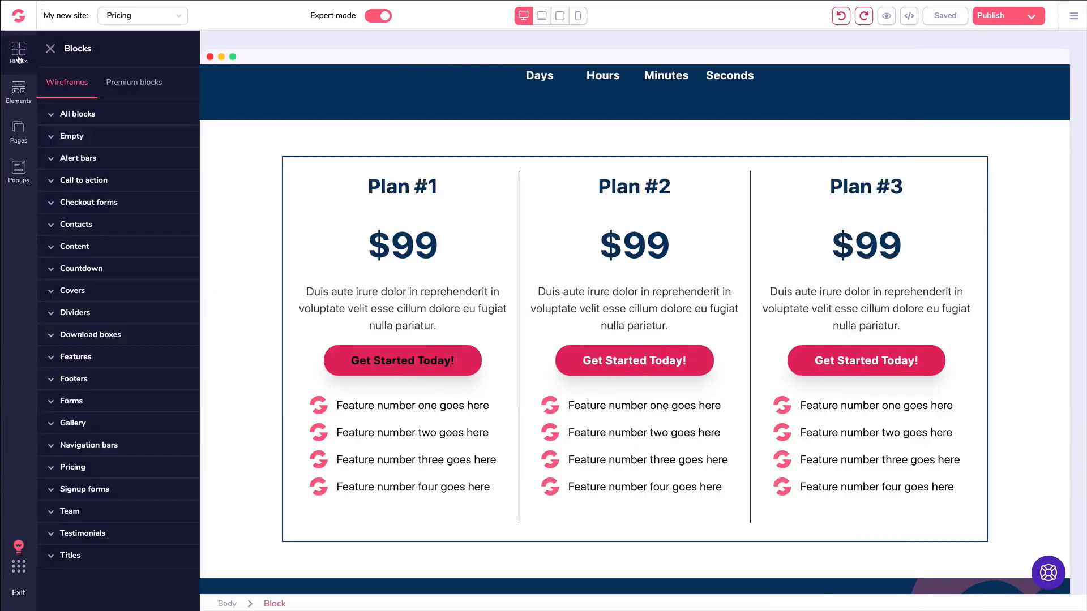
left_click(85, 115)
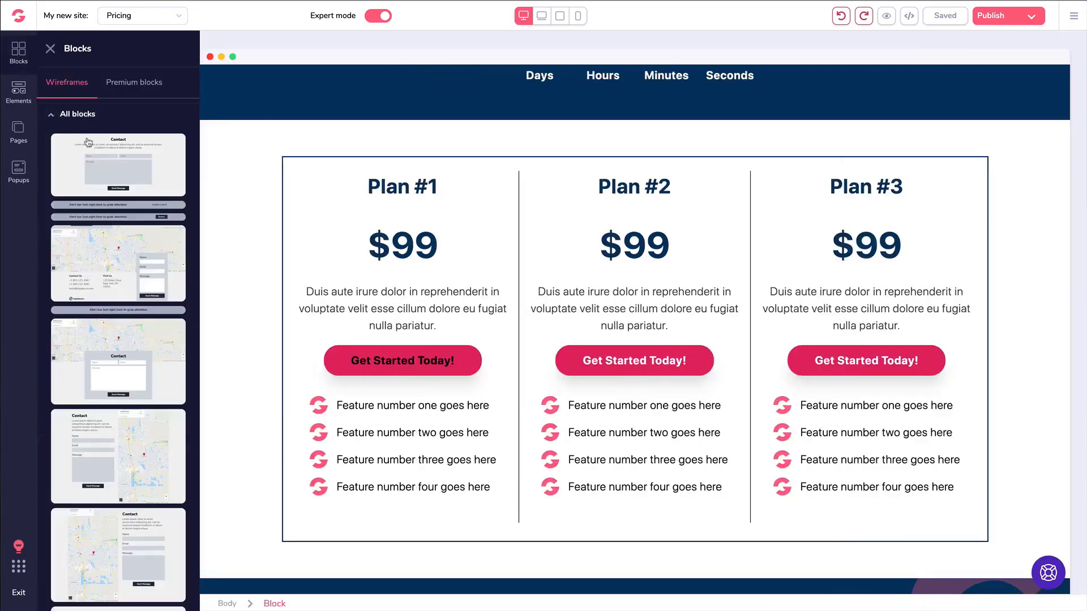
left_click(52, 115)
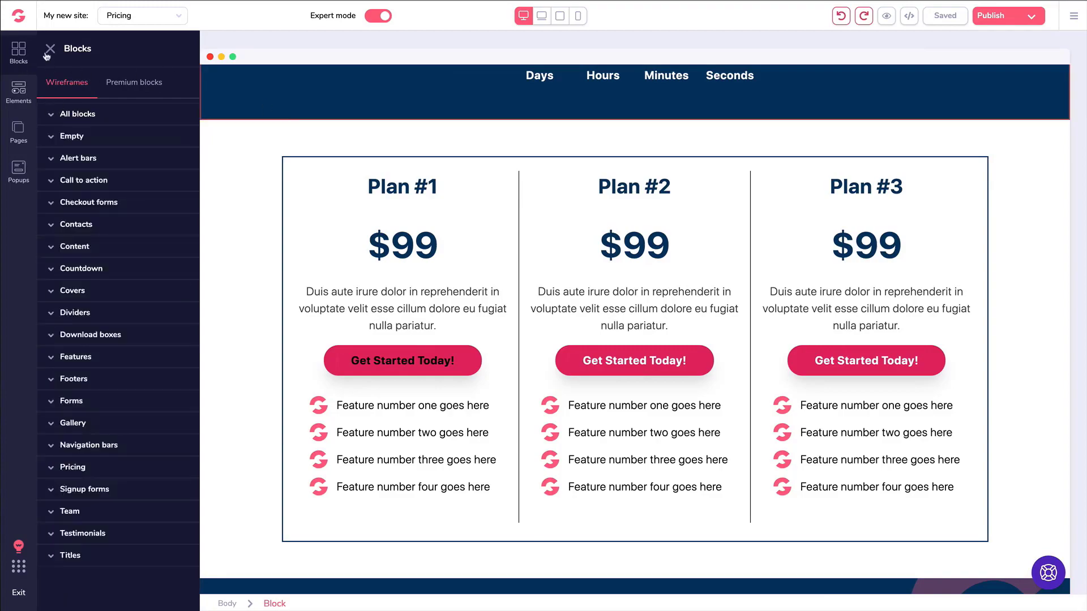
left_click(50, 48)
scroll(288, 184, "down", 15)
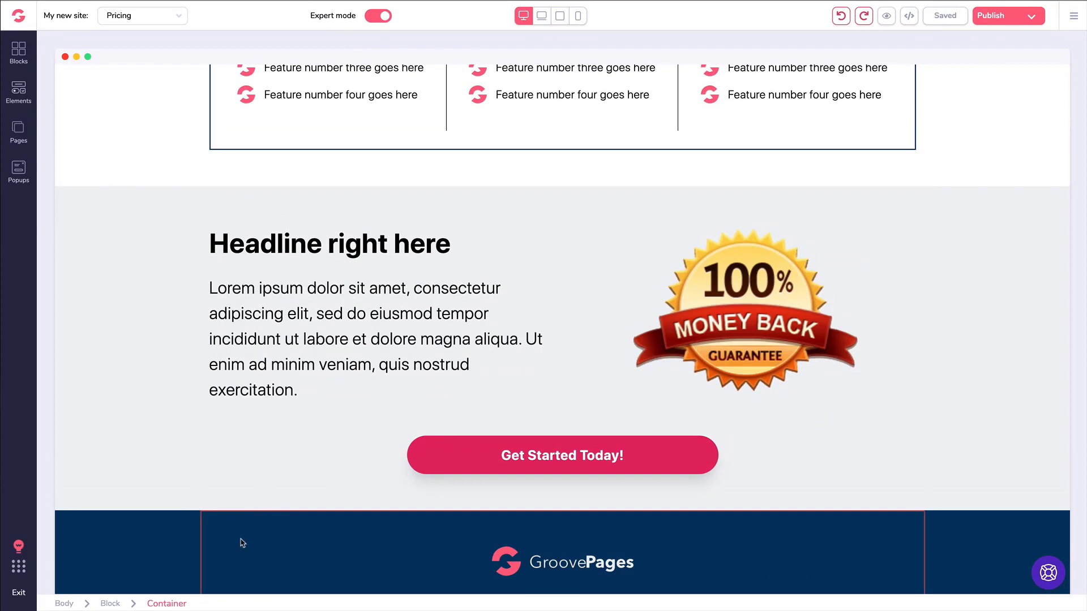
left_click(18, 52)
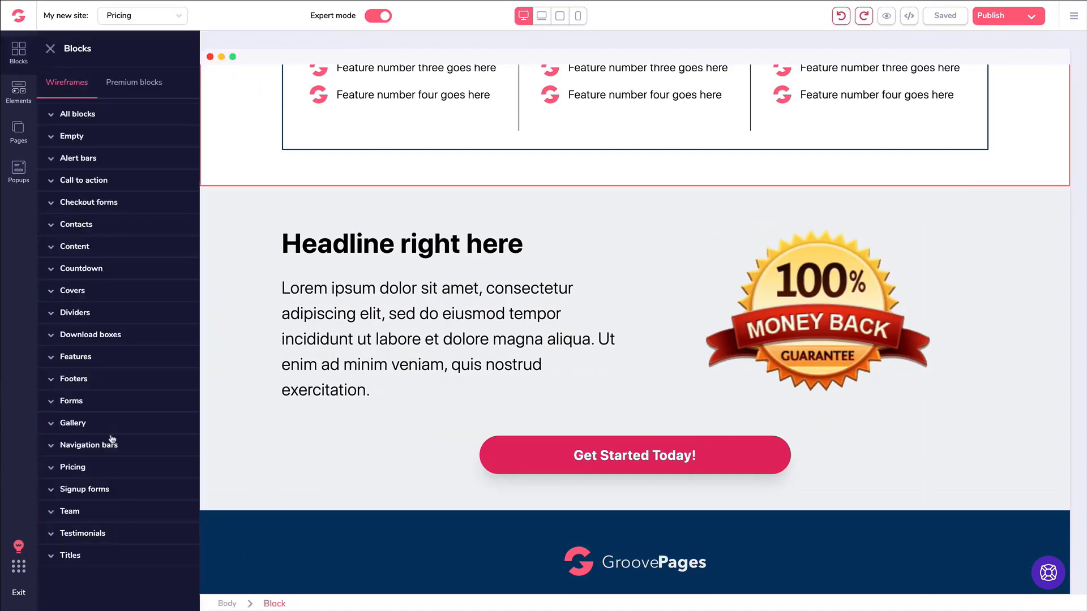
left_click(74, 384)
scroll(147, 363, "down", 2)
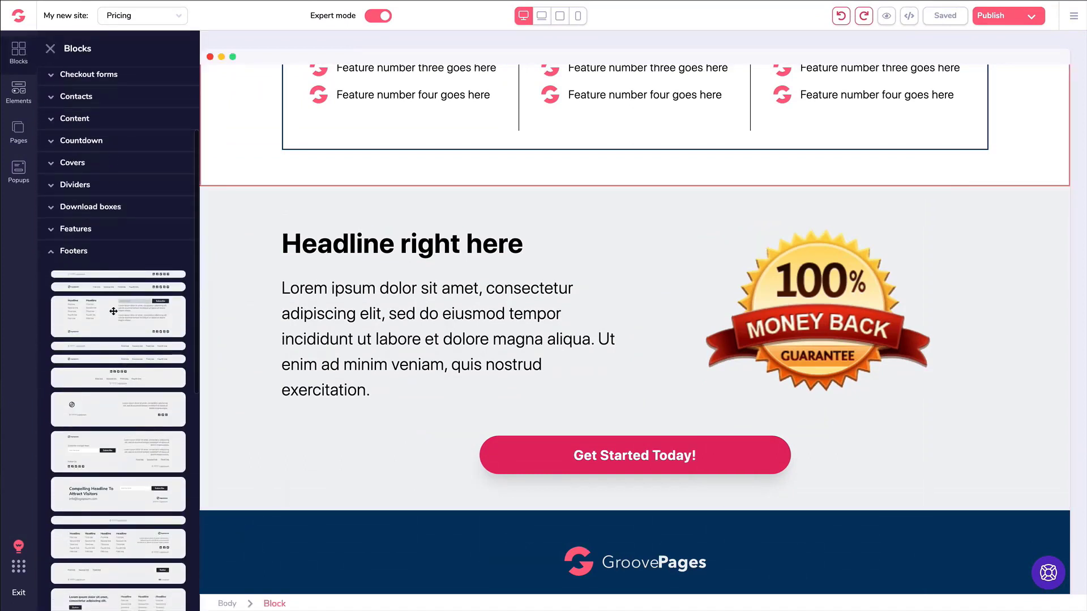
left_click_drag(143, 357, 406, 540)
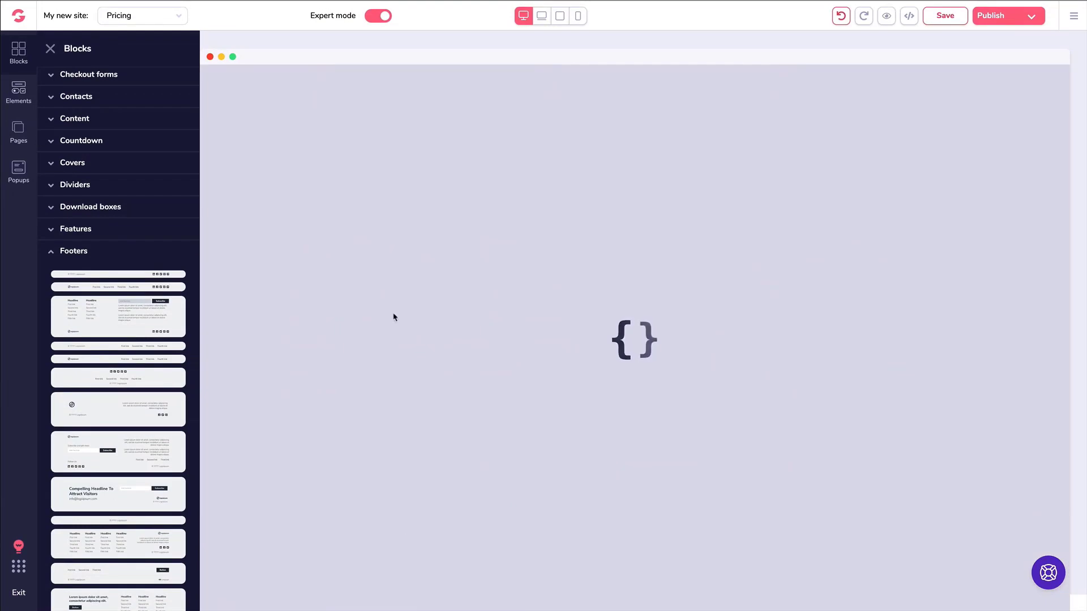
scroll(391, 328, "down", 5)
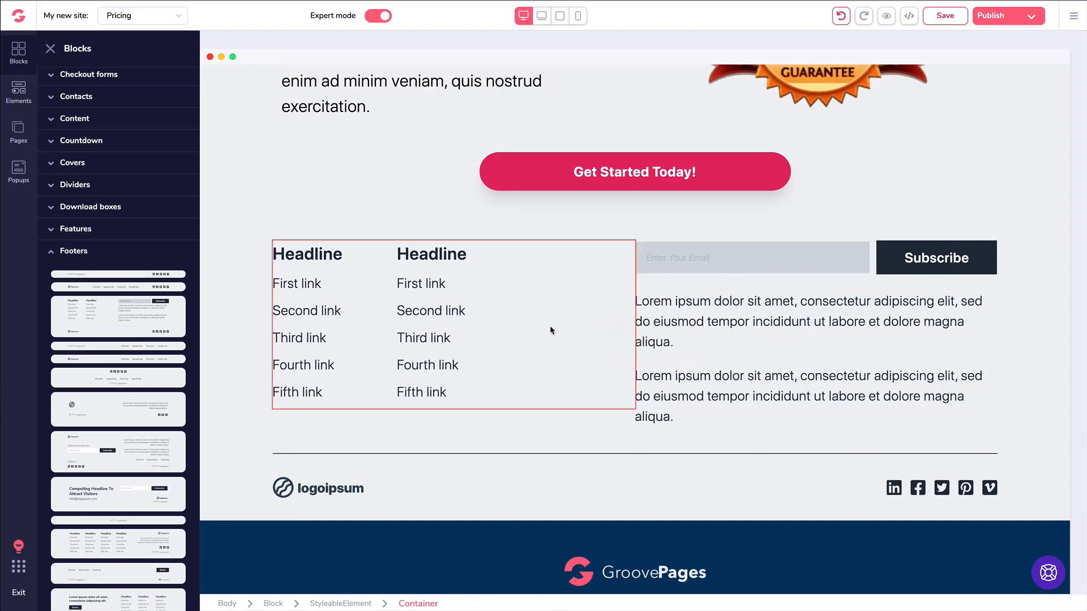
left_click(247, 279)
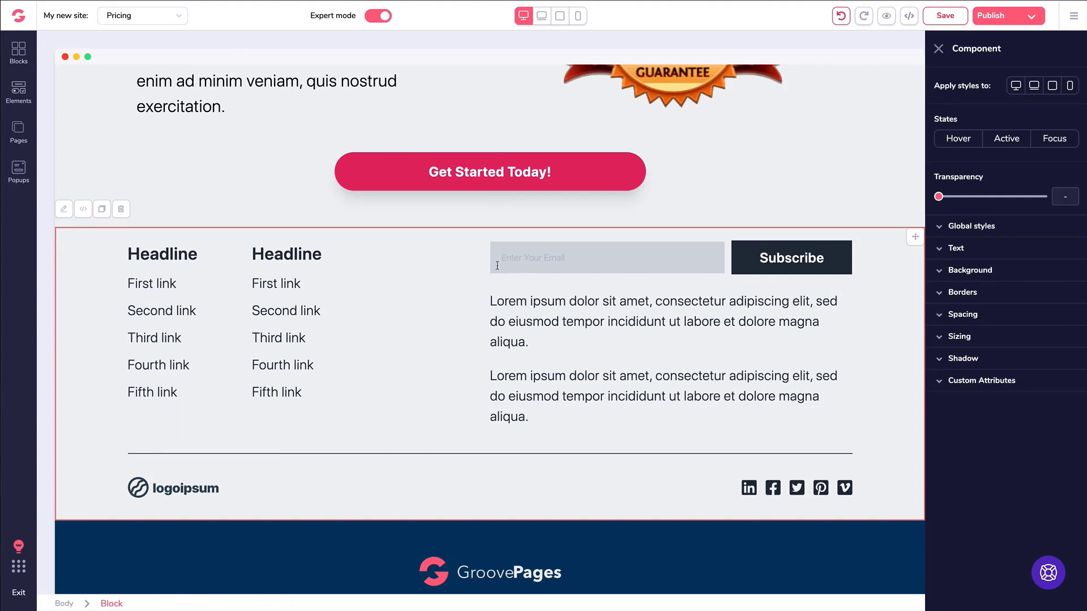
key("Delete")
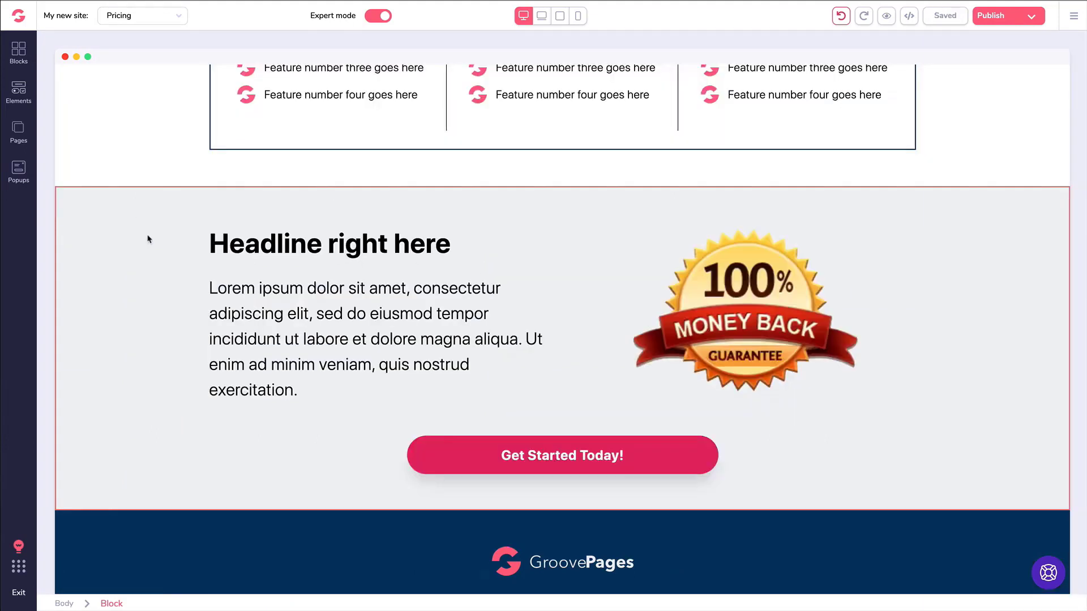
left_click(485, 464)
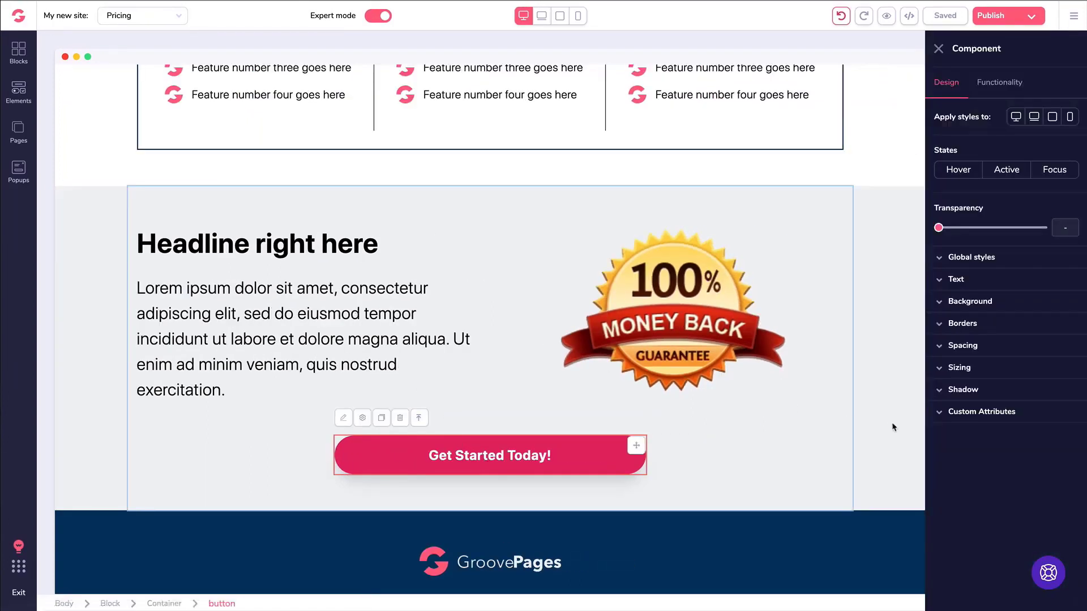
left_click(942, 414)
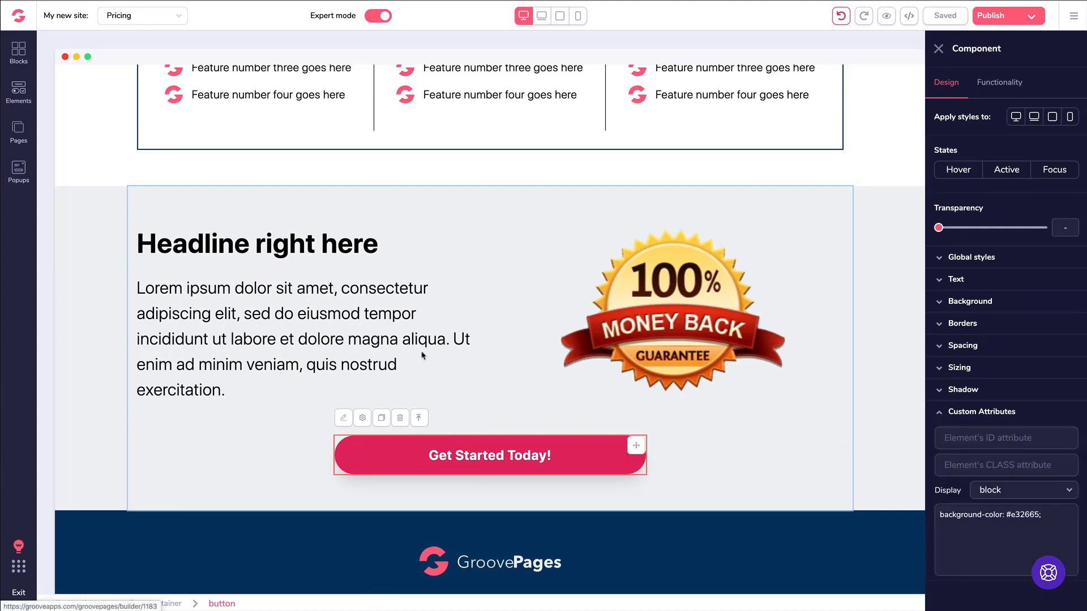
left_click(280, 218)
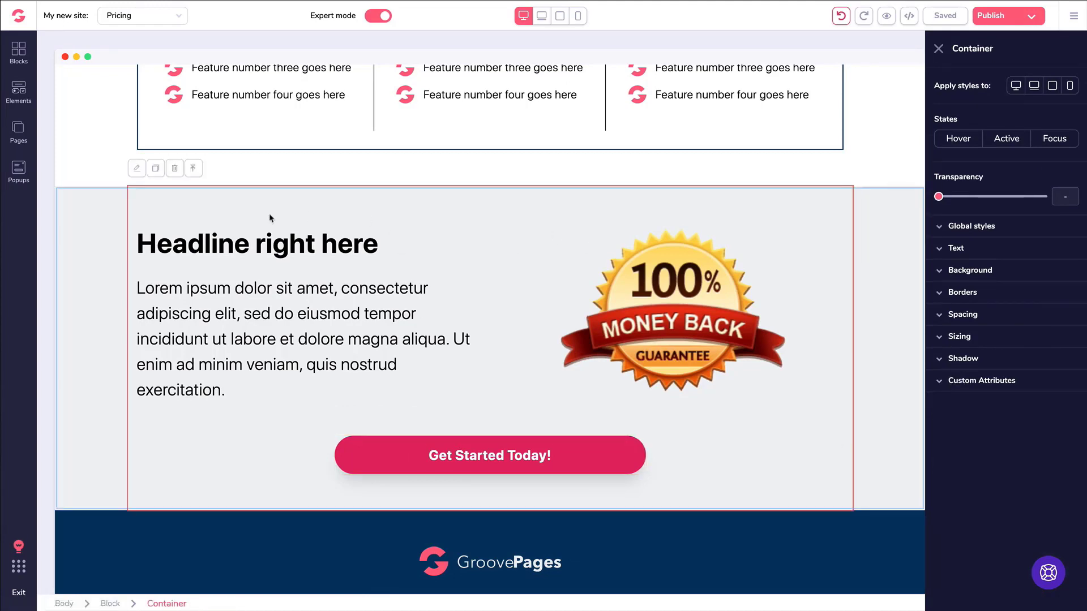
left_click(102, 231)
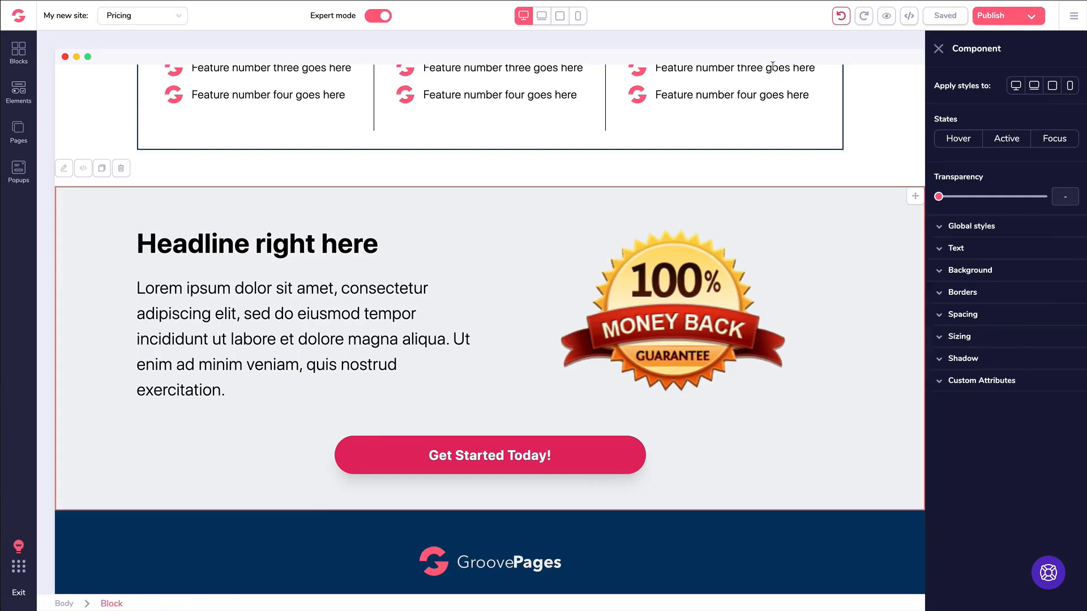
left_click(909, 15)
scroll(813, 138, "down", 10)
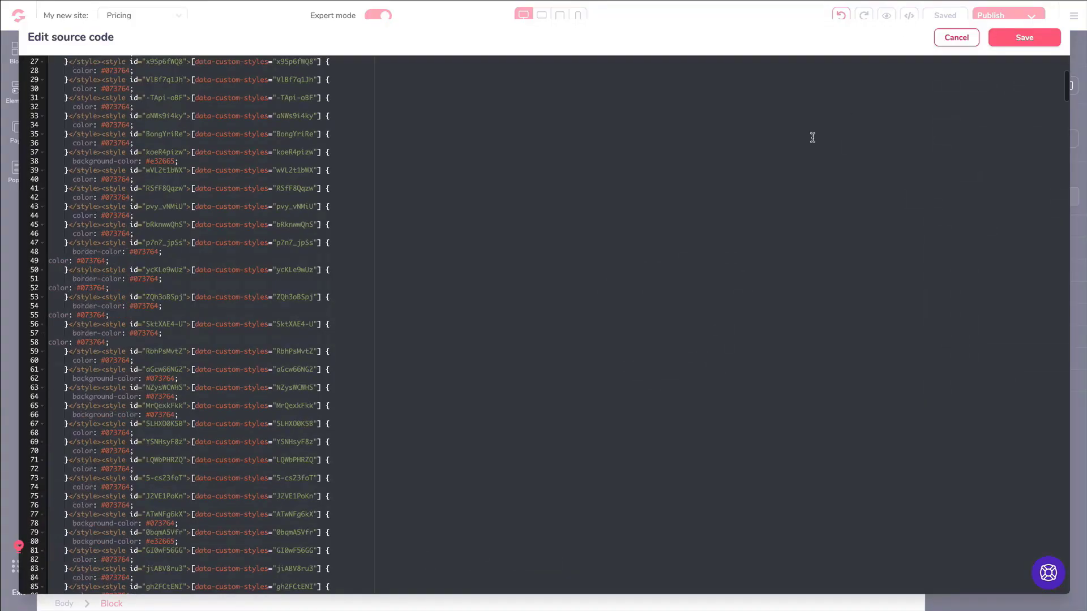
left_click(954, 40)
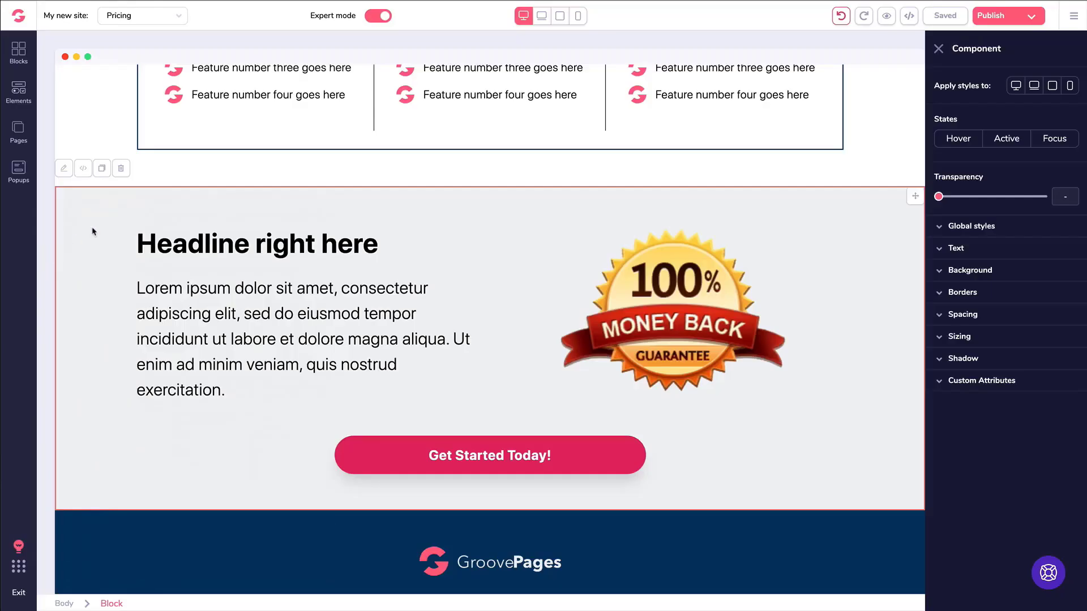
left_click(83, 169)
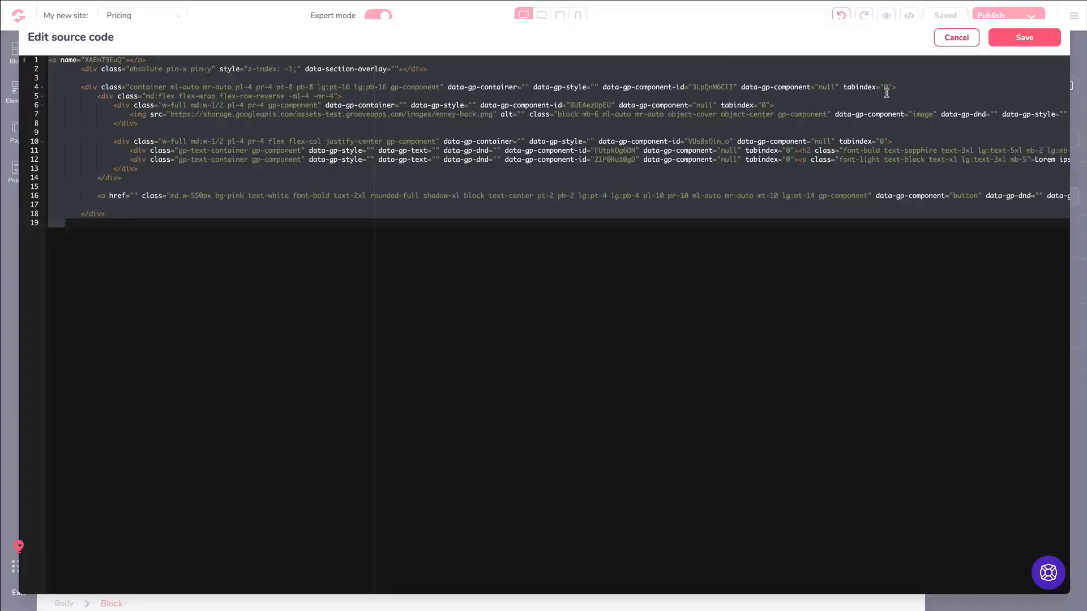
left_click(955, 40)
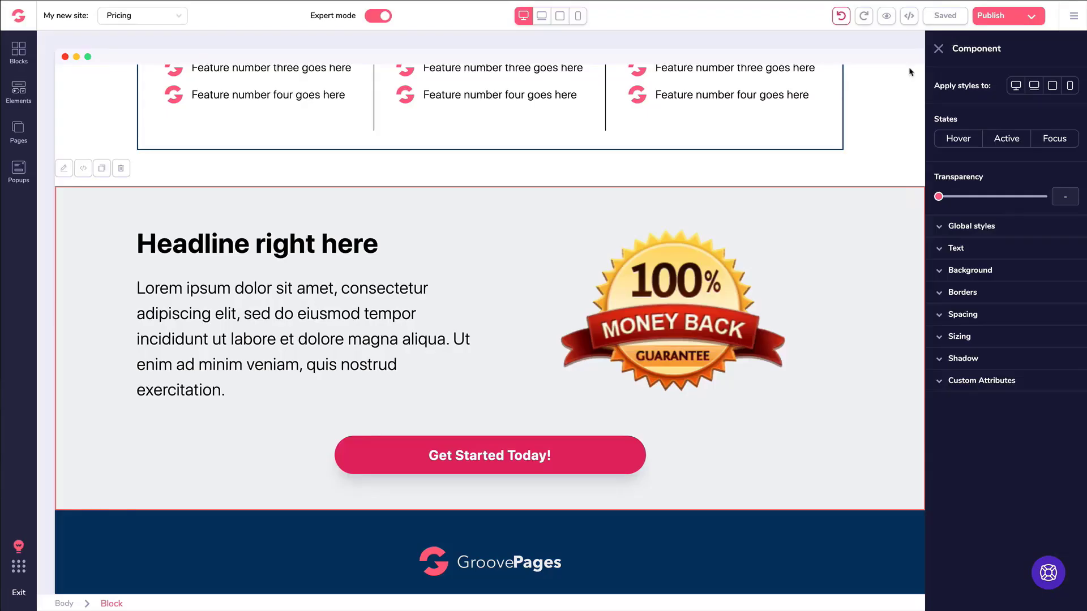
left_click(319, 247)
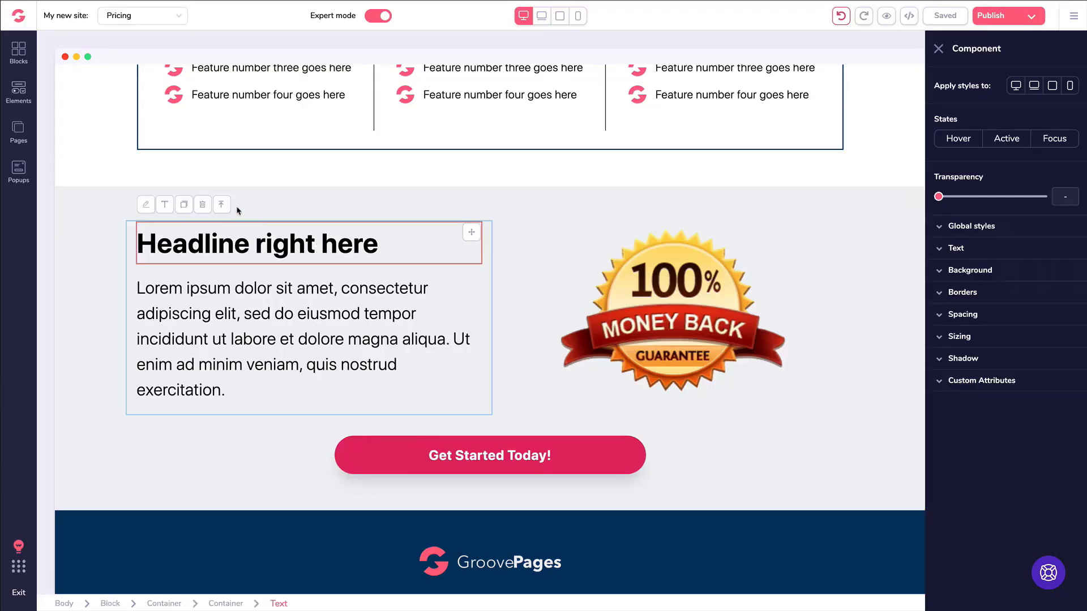
Inspect the guarantee section's Get Started Today! button Custom Attributes and Display options.
left_click(226, 285)
left_click(634, 337)
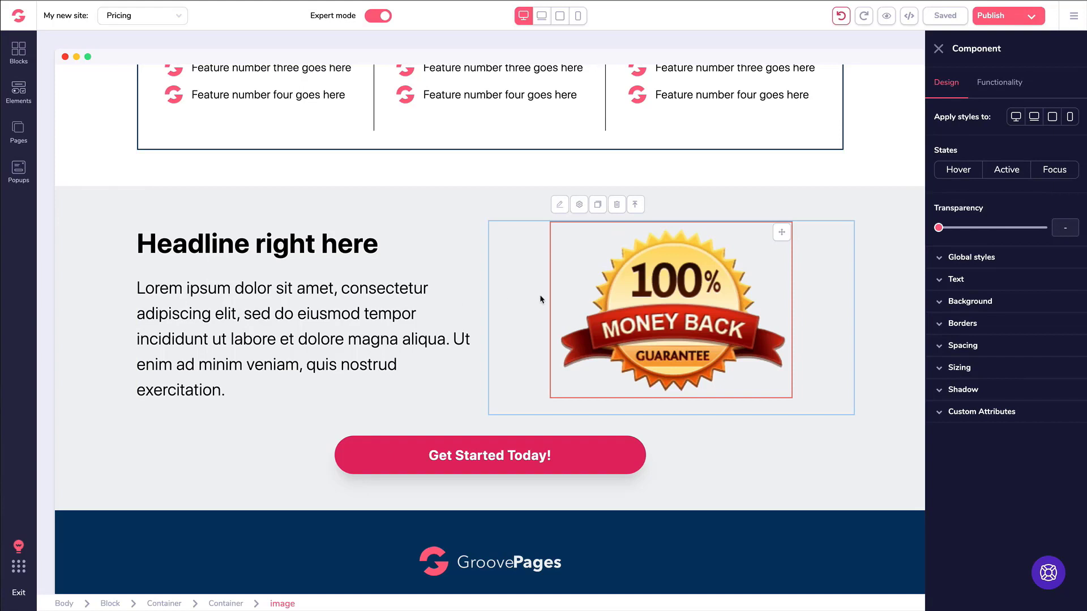
left_click(516, 453)
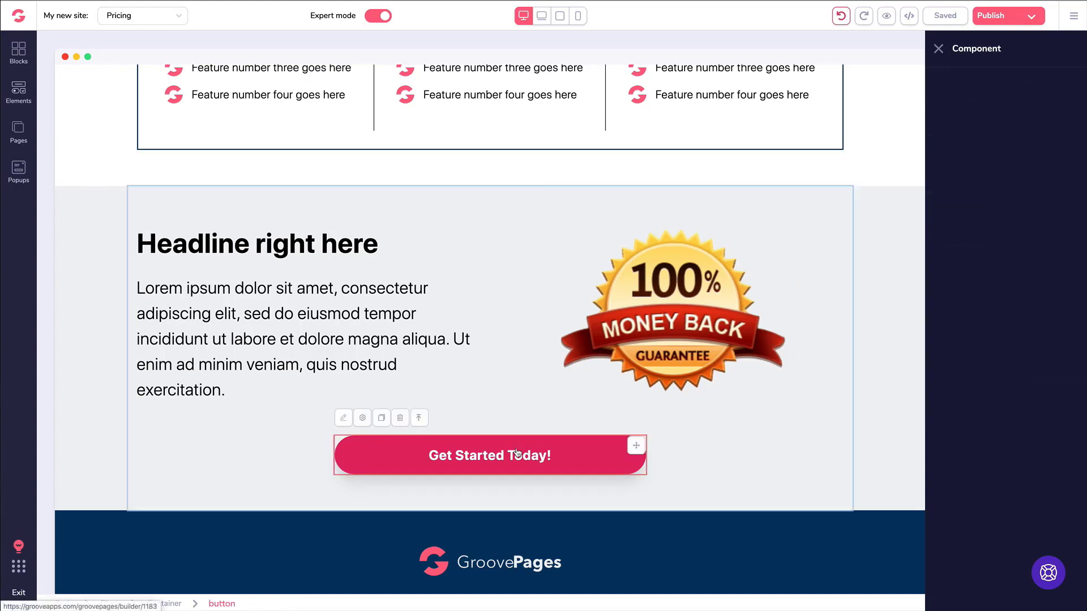
left_click(945, 416)
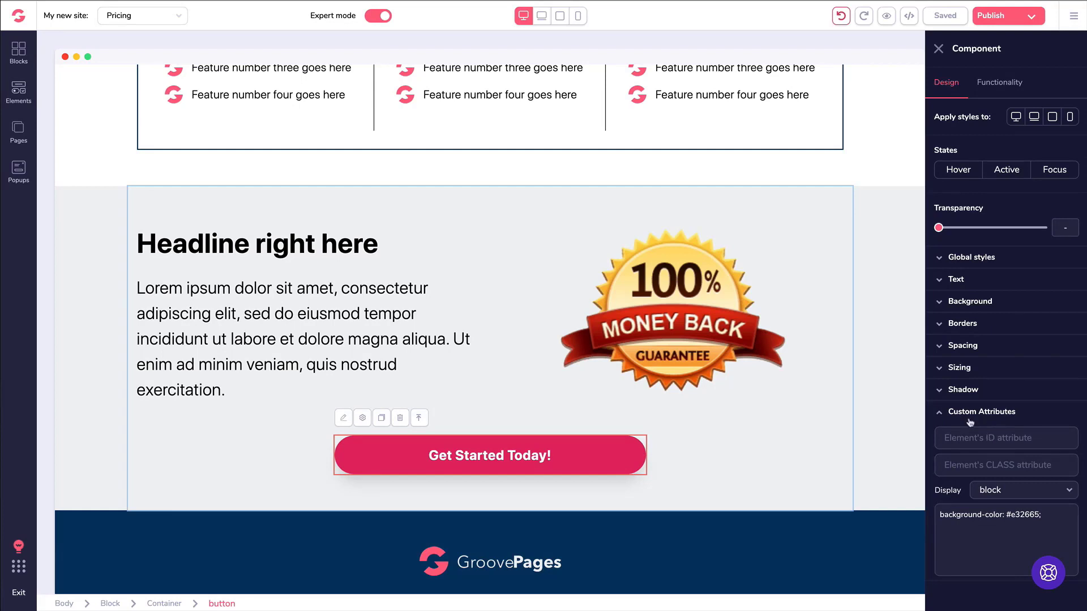
left_click(1005, 490)
scroll(1003, 501, "down", 2)
scroll(1002, 501, "up", 2)
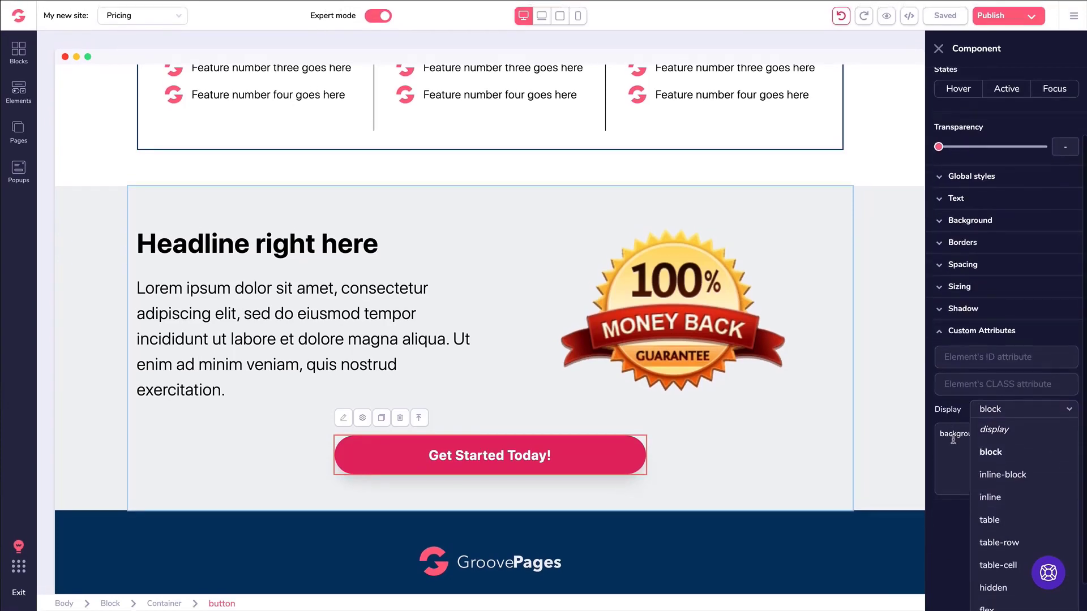
left_click(955, 441)
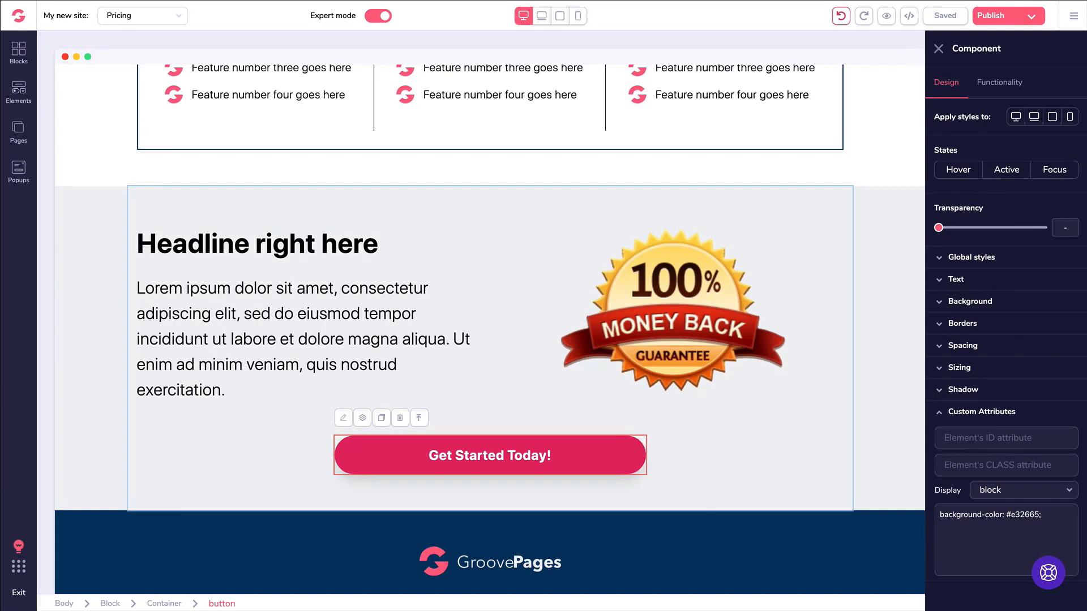
Undo the last edit, then reselect the button, guarantee block and its inner container.
left_click(842, 19)
left_click(939, 49)
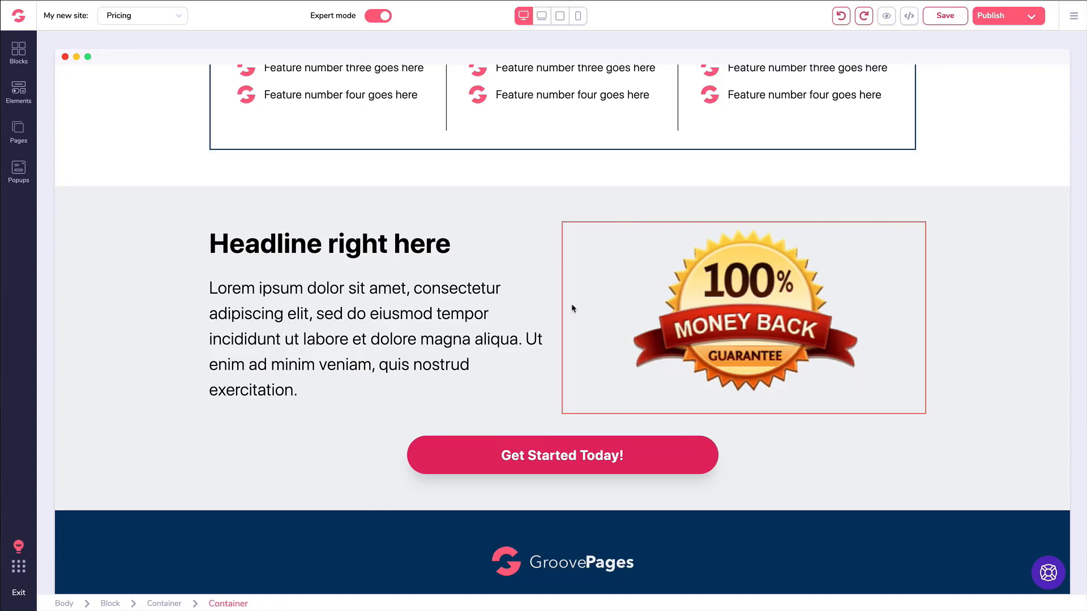
left_click(566, 453)
left_click(958, 415)
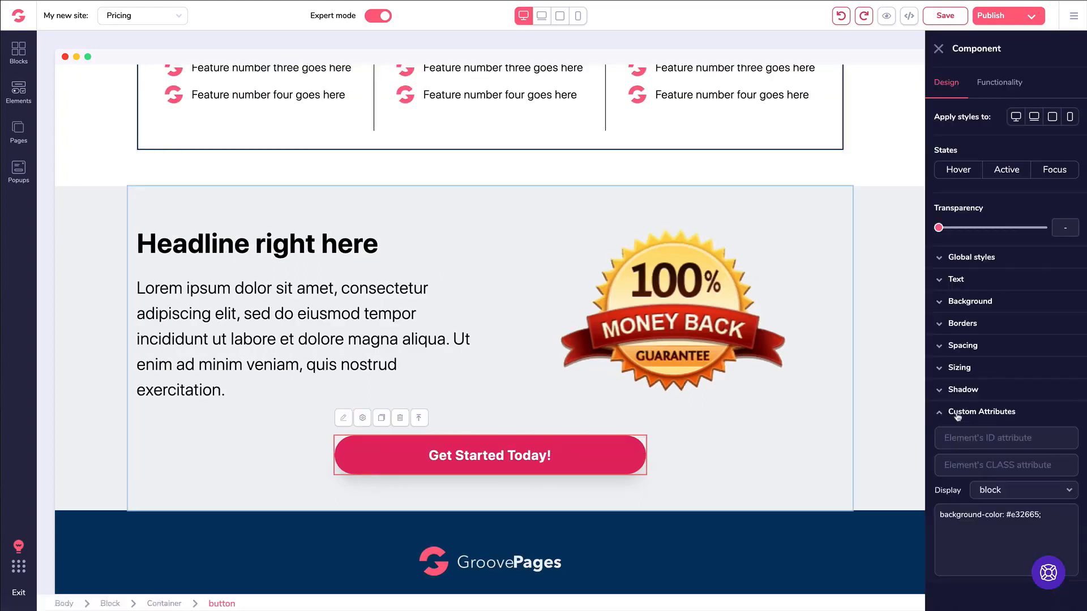
left_click(958, 414)
left_click(473, 226)
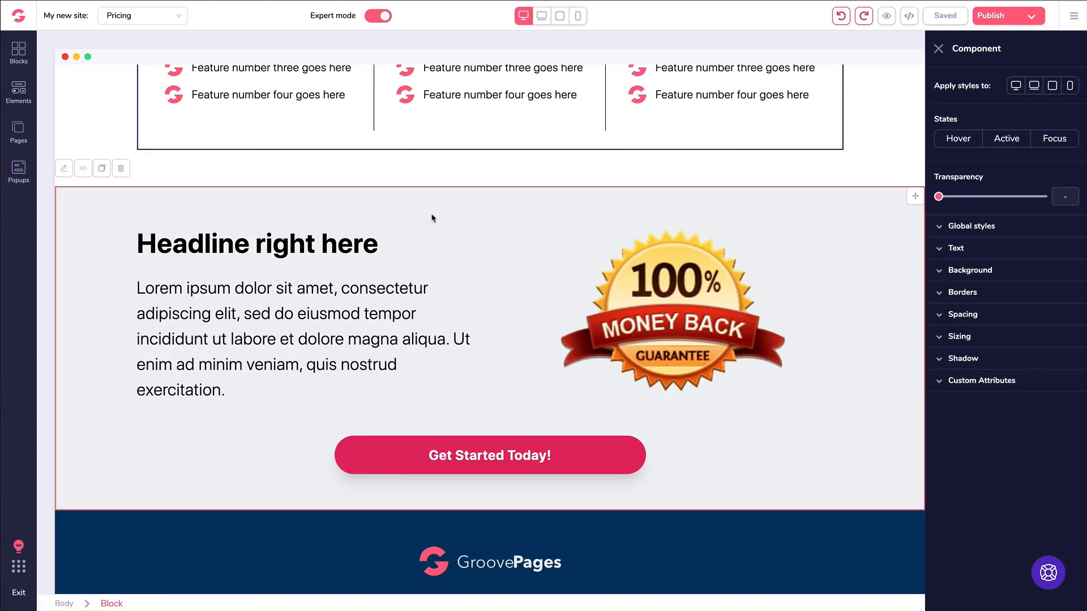
left_click(367, 208)
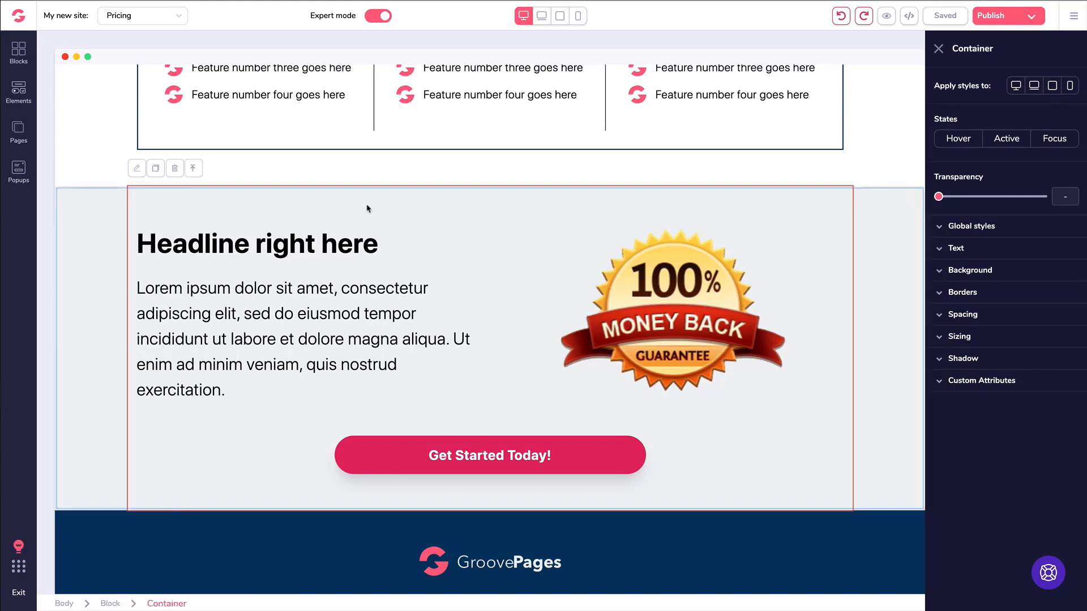
Review the site-wide settings from the main editor menu, then close them.
left_click(1072, 19)
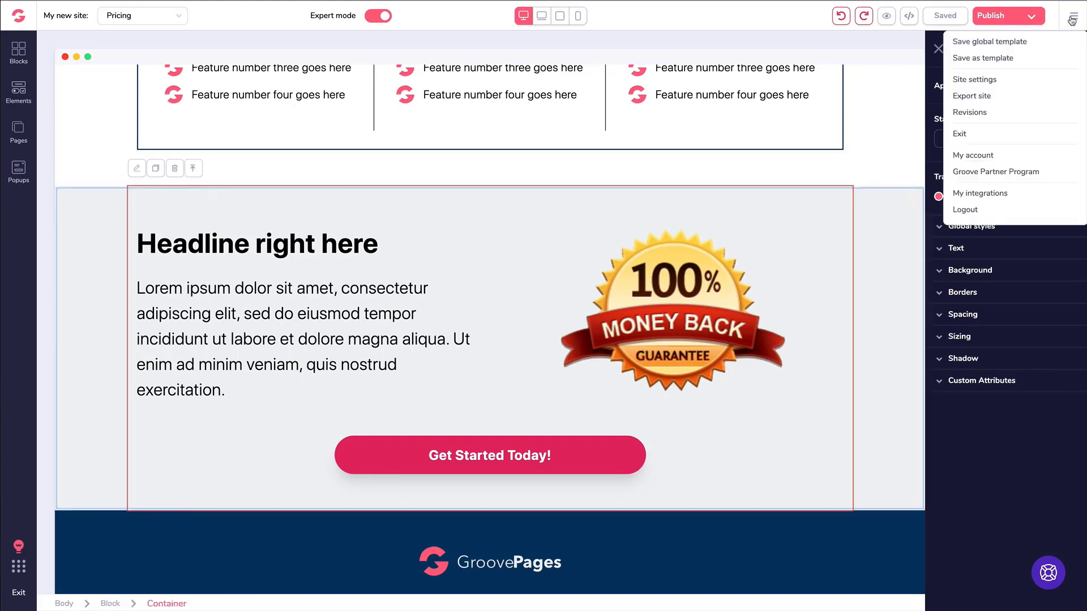
left_click(976, 81)
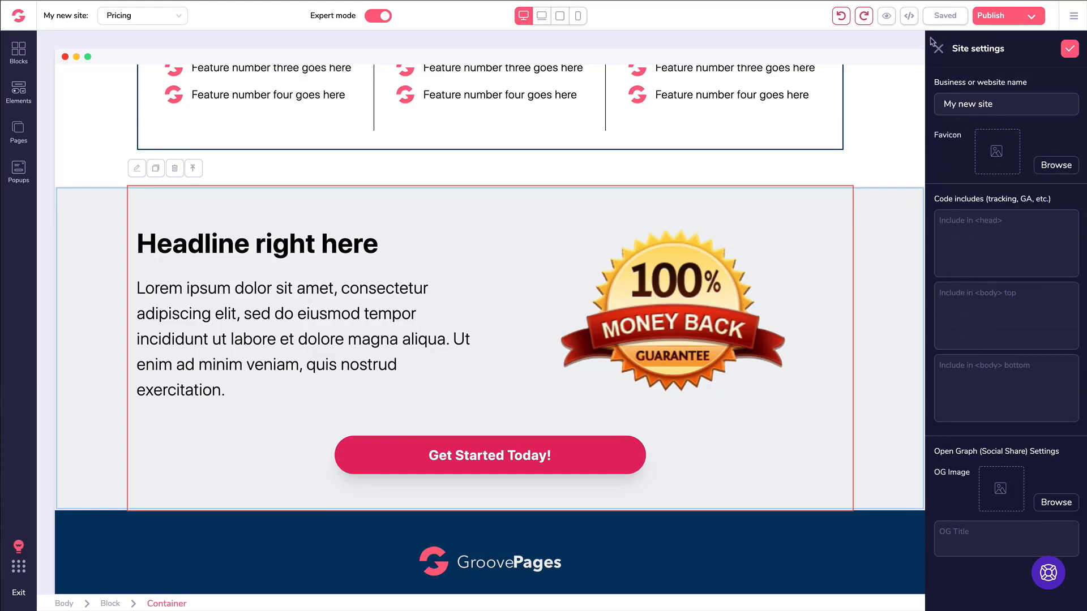
left_click(939, 52)
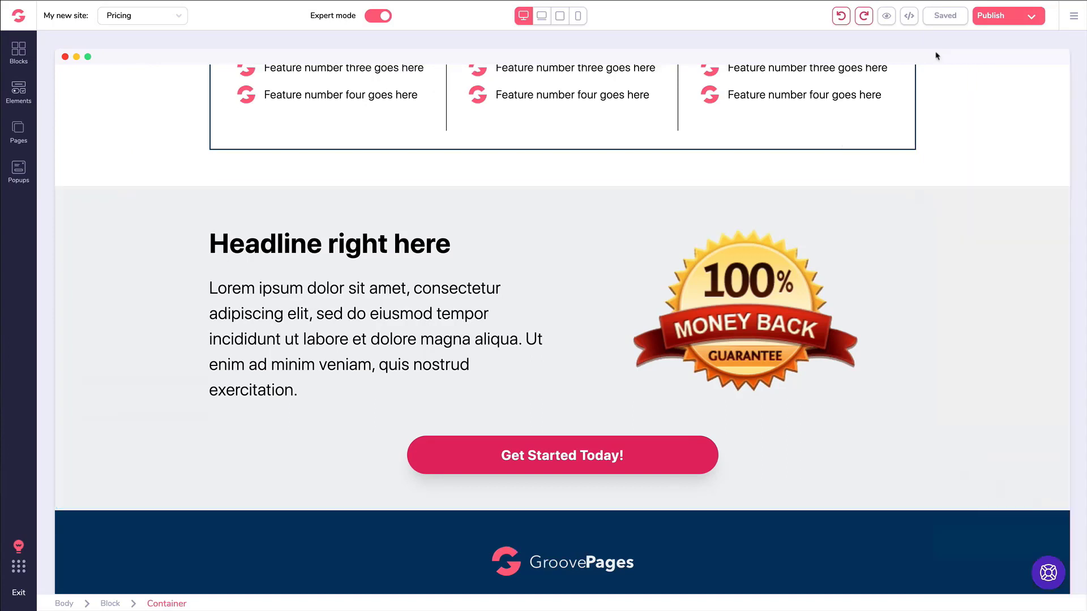
Review the Pricing page's Page Settings from the pages list, then close them.
left_click(18, 130)
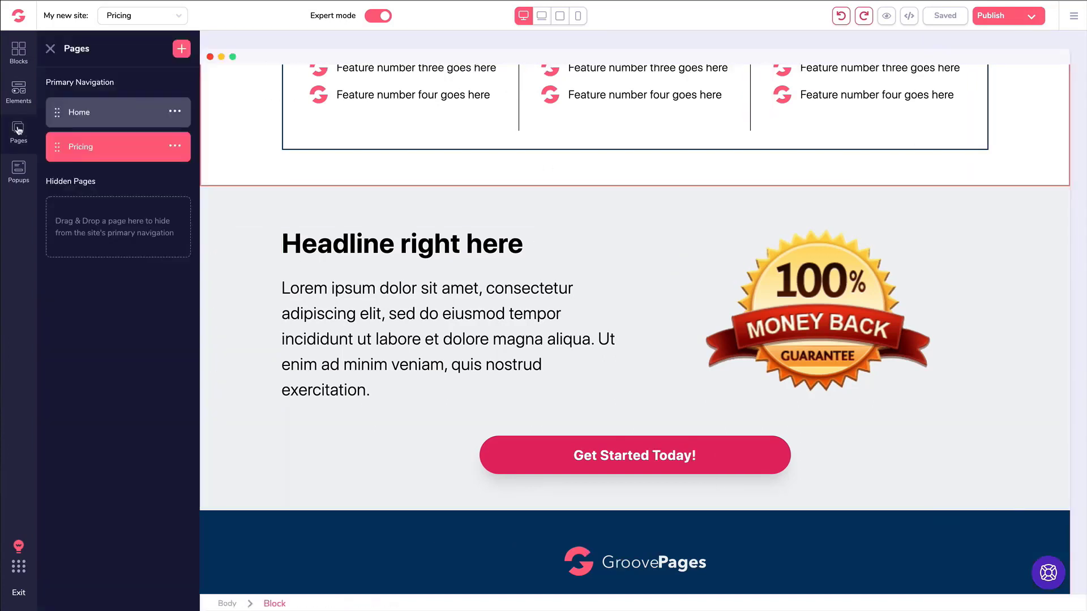
left_click(176, 148)
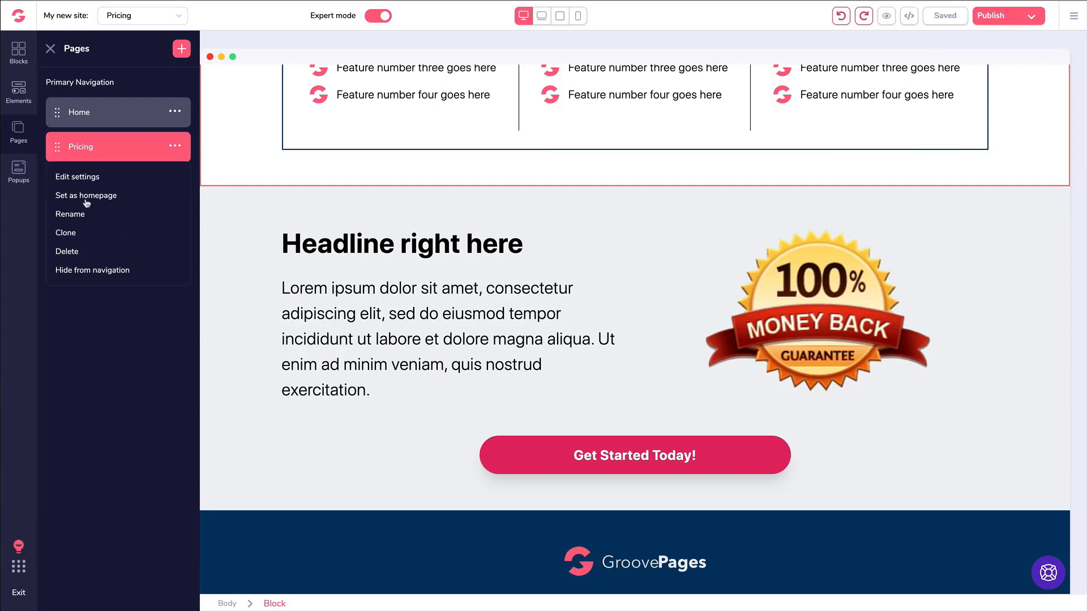
left_click(83, 179)
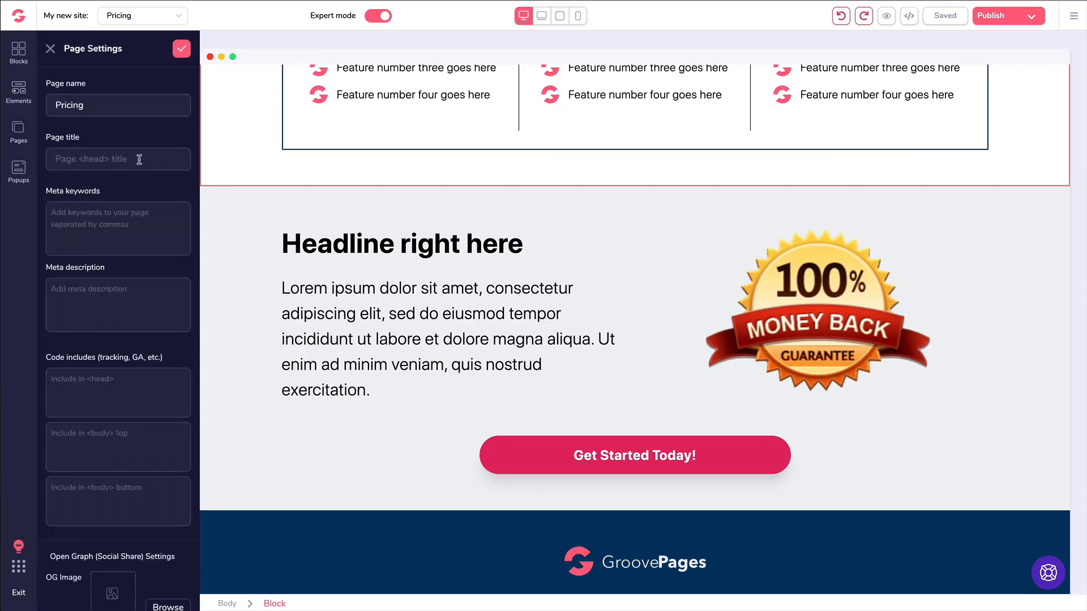
scroll(138, 294, "down", 1)
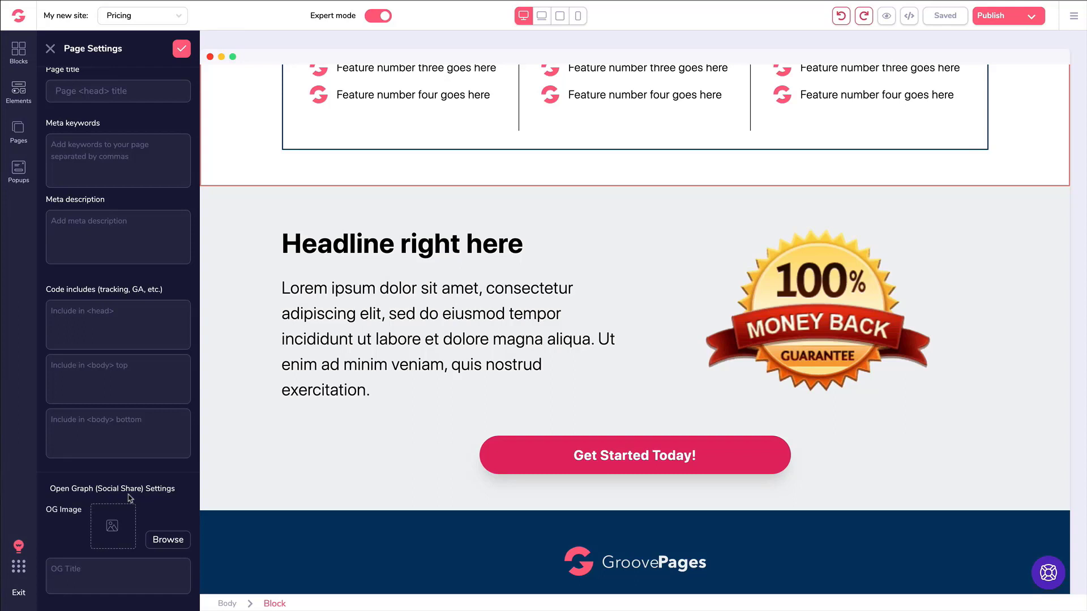
scroll(129, 498, "up", 2)
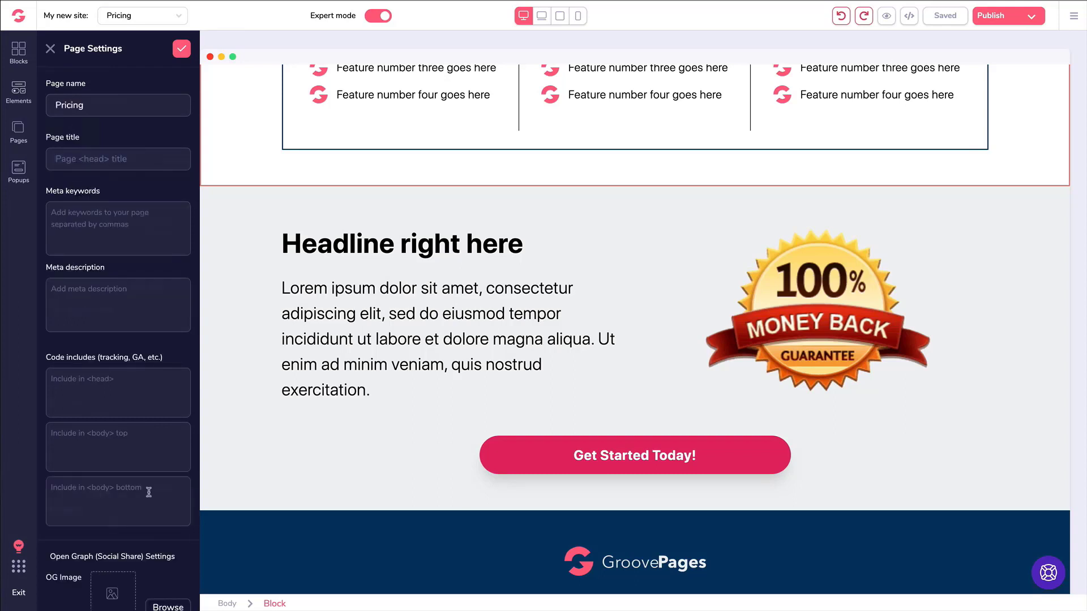
left_click(50, 48)
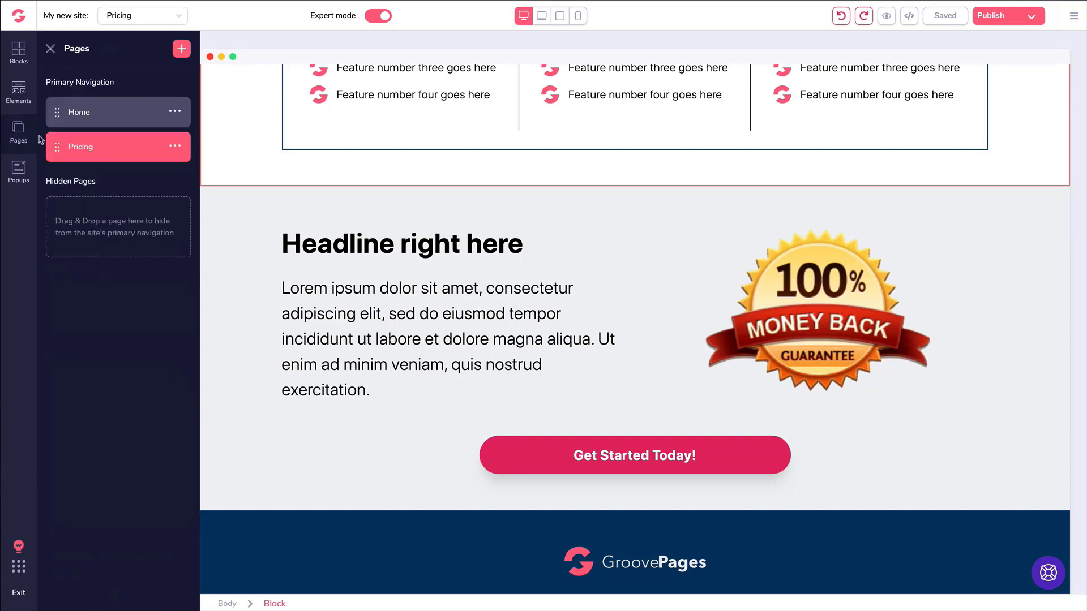
Add two Code Embed elements, moving the one in the first pricing column out.
left_click(21, 96)
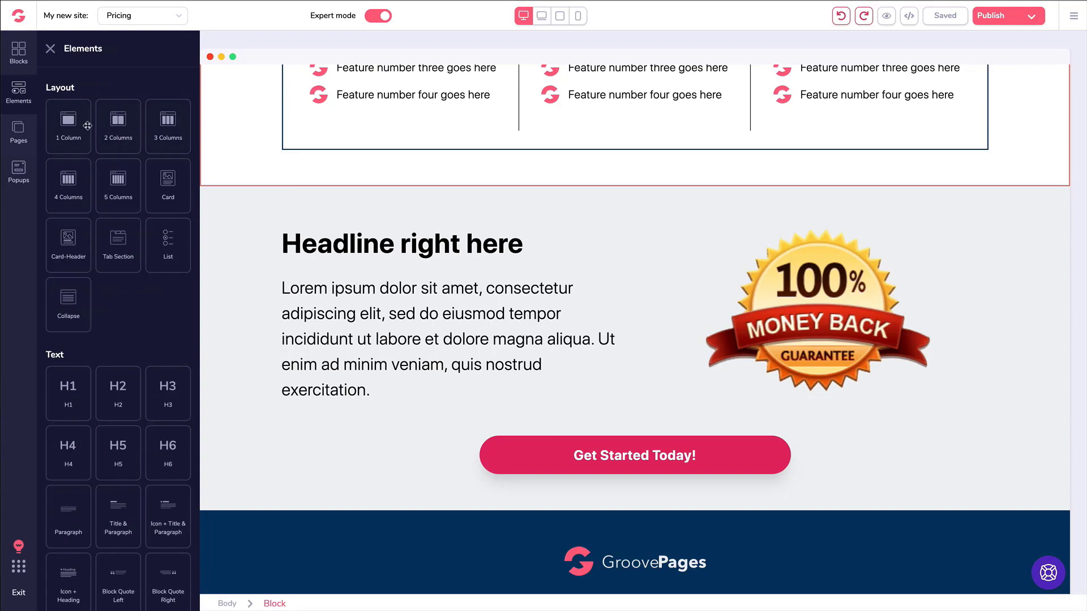
scroll(155, 145, "down", 4)
scroll(156, 146, "down", 10)
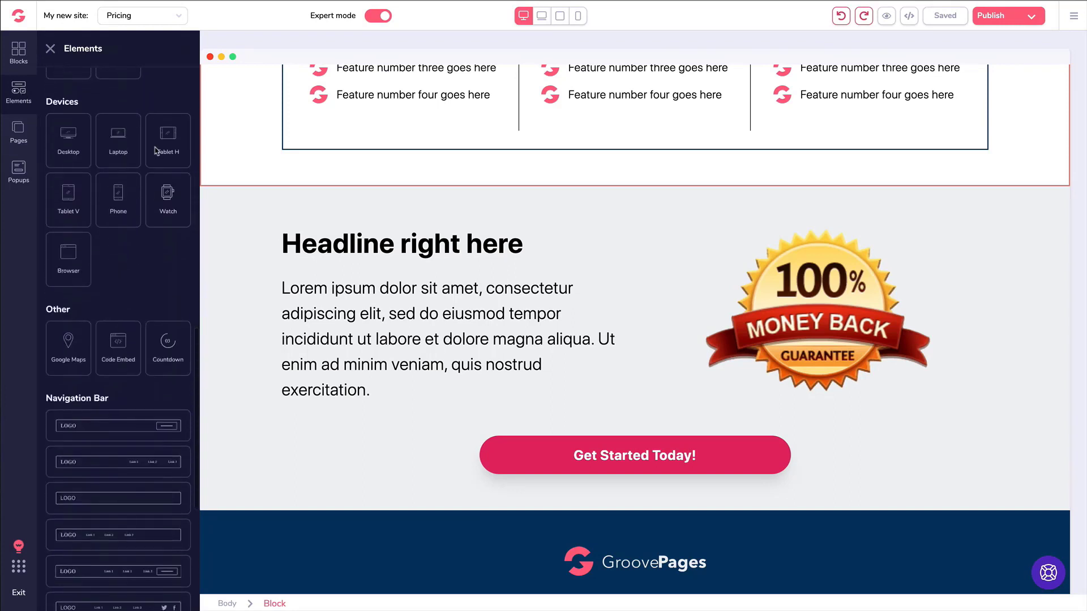
left_click_drag(113, 294, 314, 317)
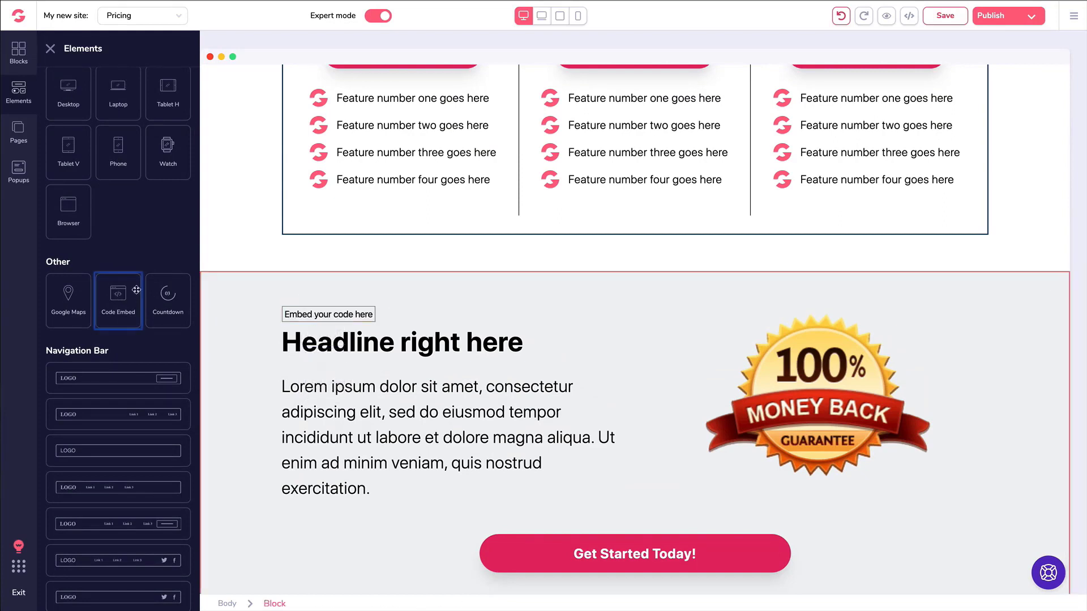
left_click_drag(118, 295, 367, 205)
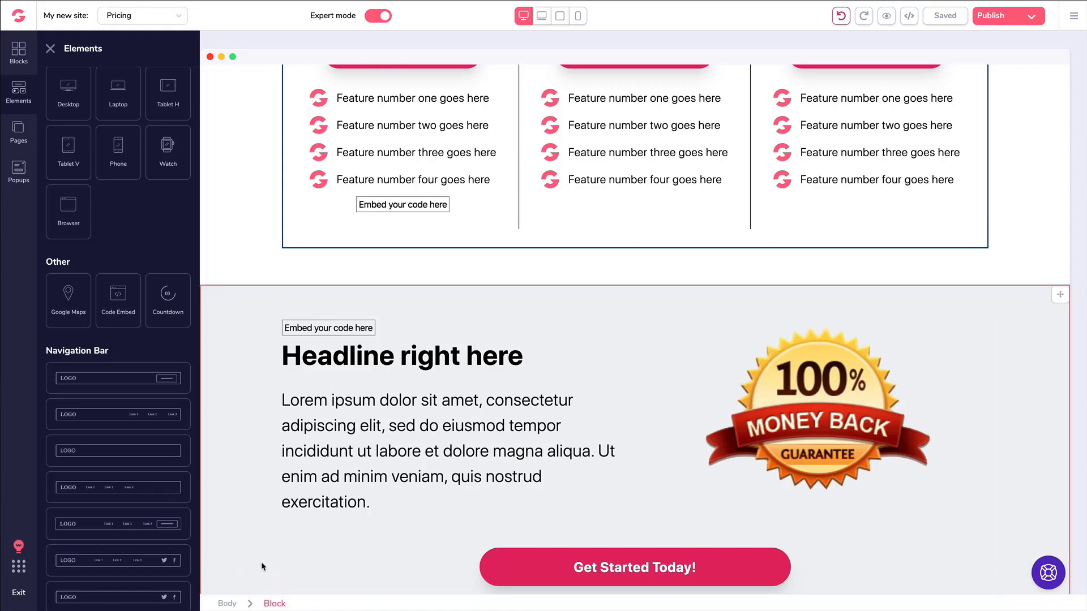
left_click(368, 204)
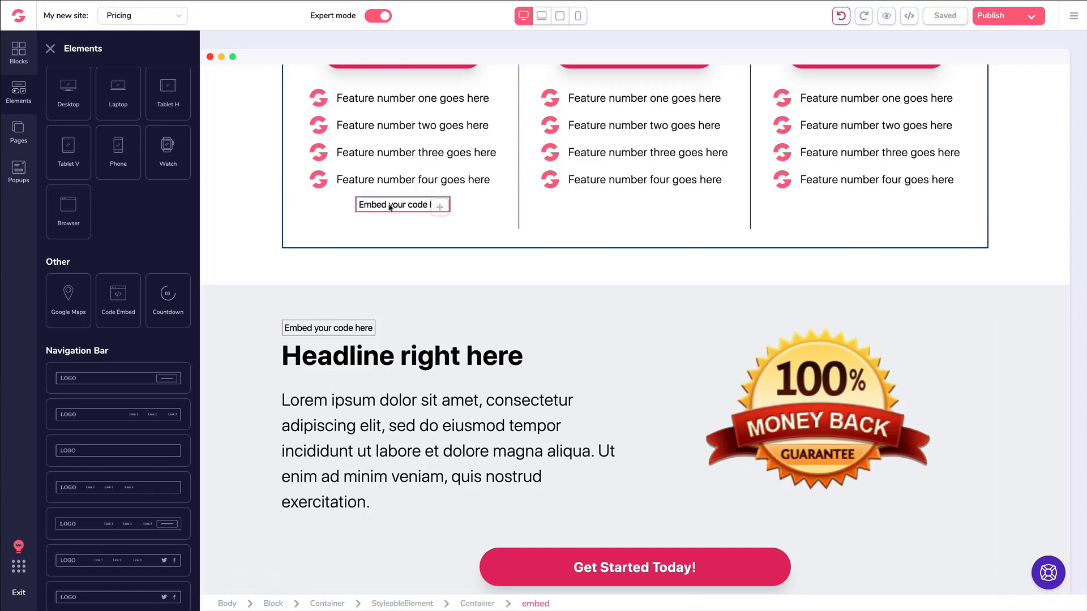
left_click_drag(395, 207, 340, 278)
Enter code in the empty embed's source editor, clear it, and cancel.
left_click(311, 317)
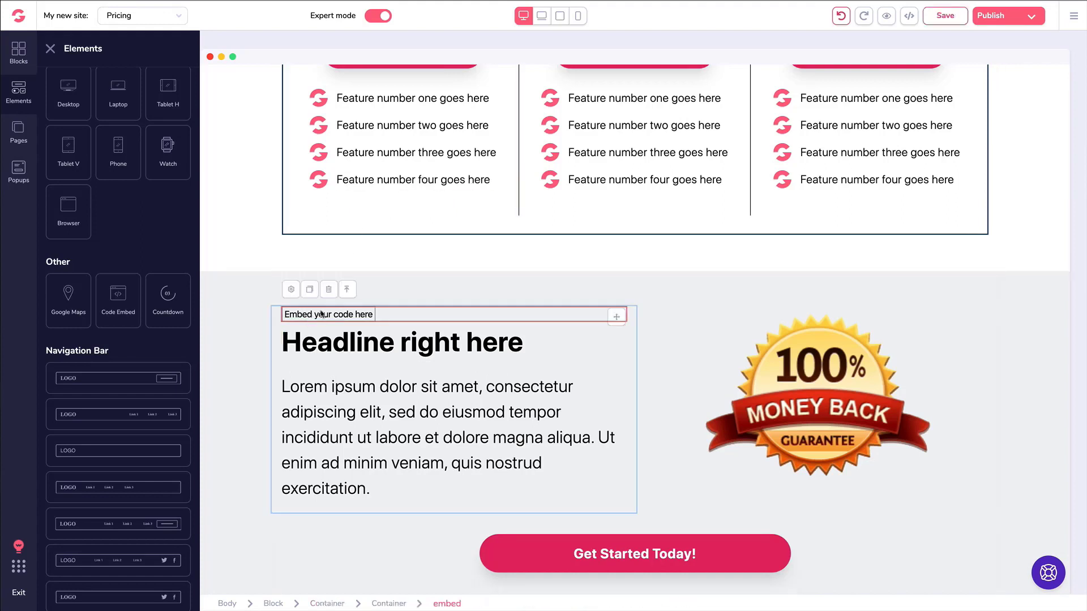
left_click(294, 292)
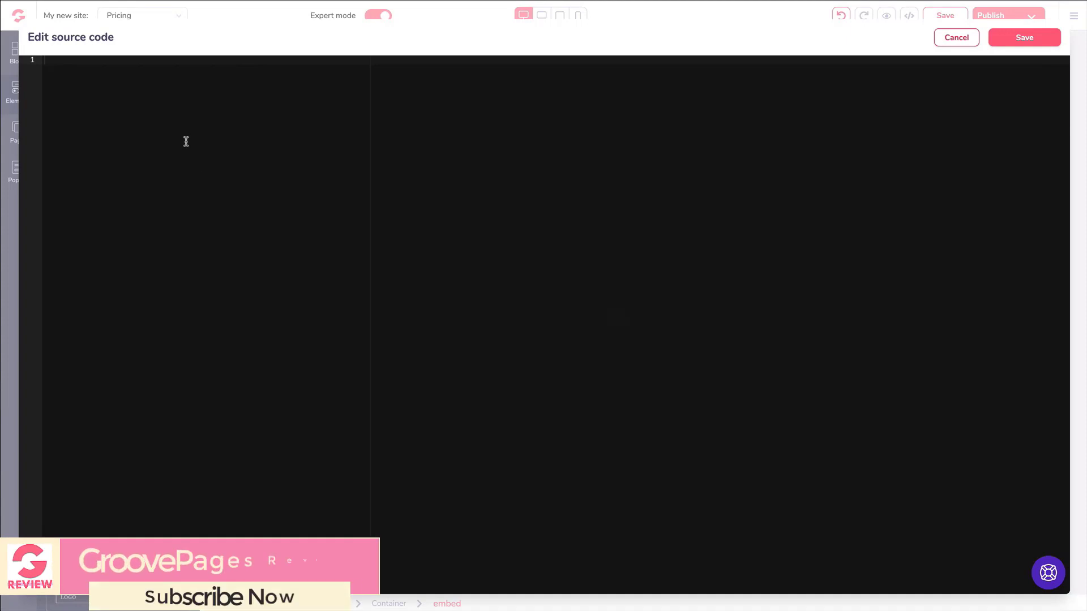
type("<code></code>")
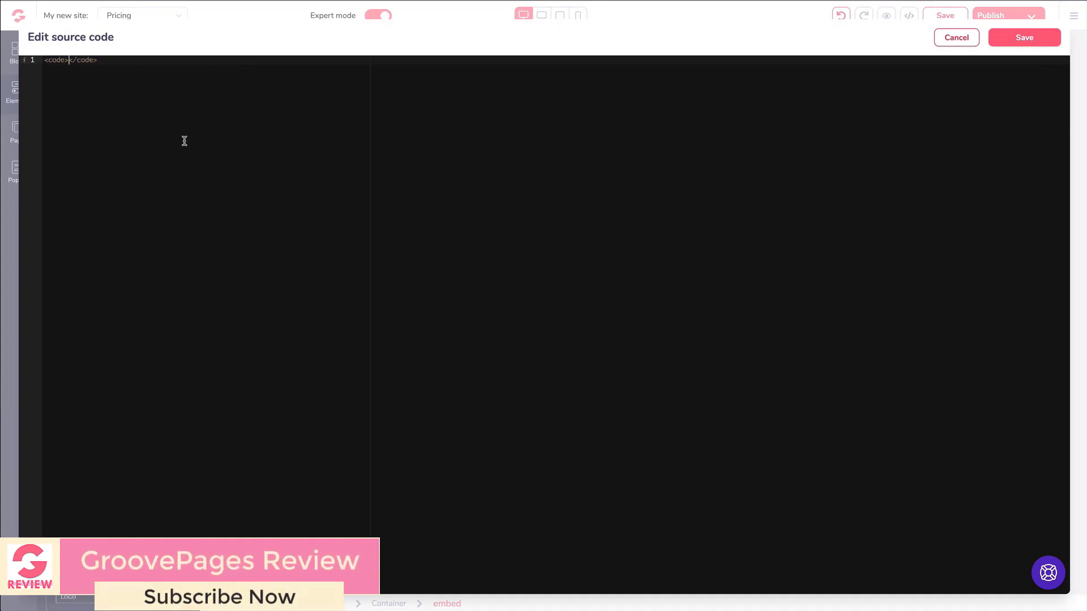
key("ctrl+a")
key("BackSpace")
left_click(956, 38)
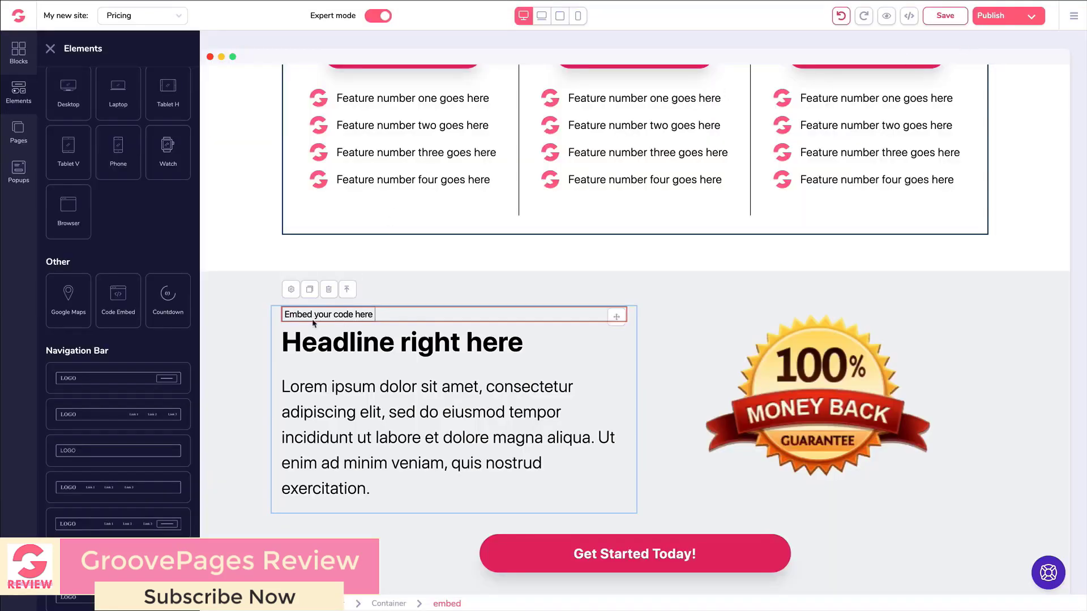
Delete the empty Code Embed above the headline and bring the pricing plans into view.
left_click(324, 290)
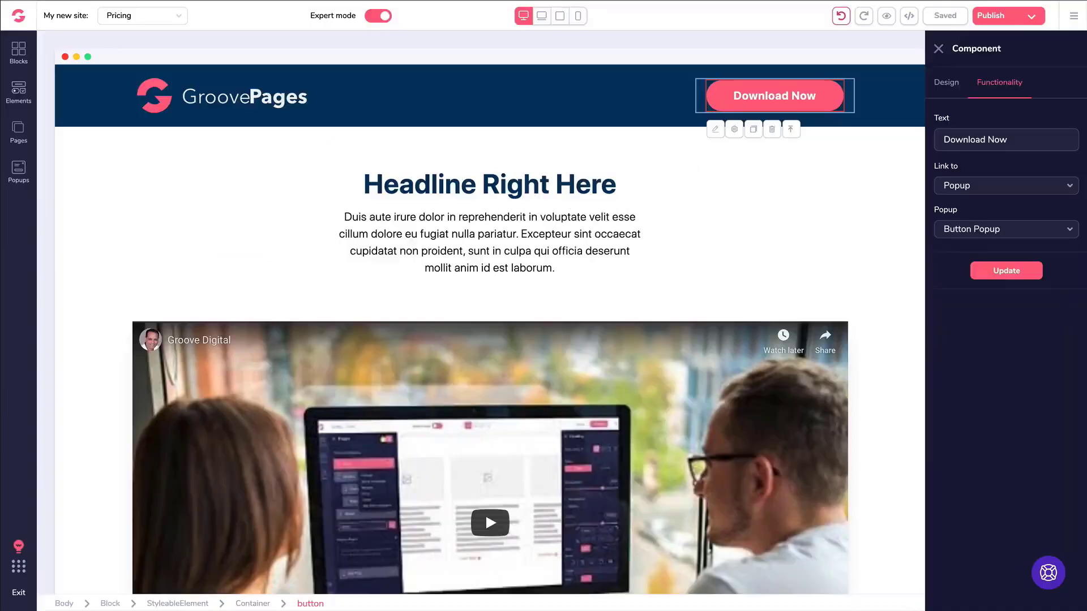
left_click(657, 179)
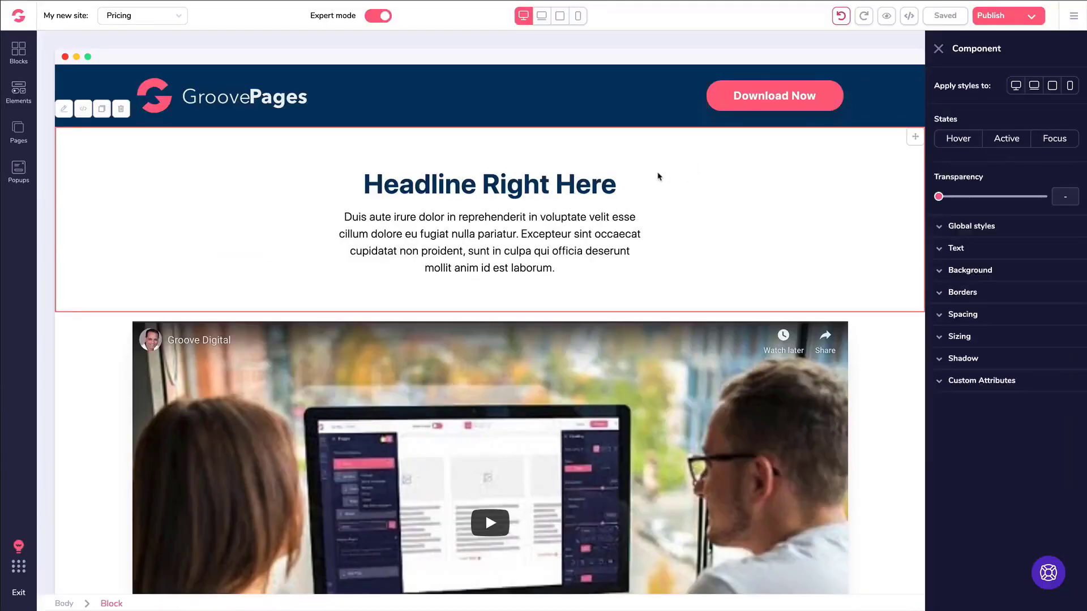
left_click(939, 48)
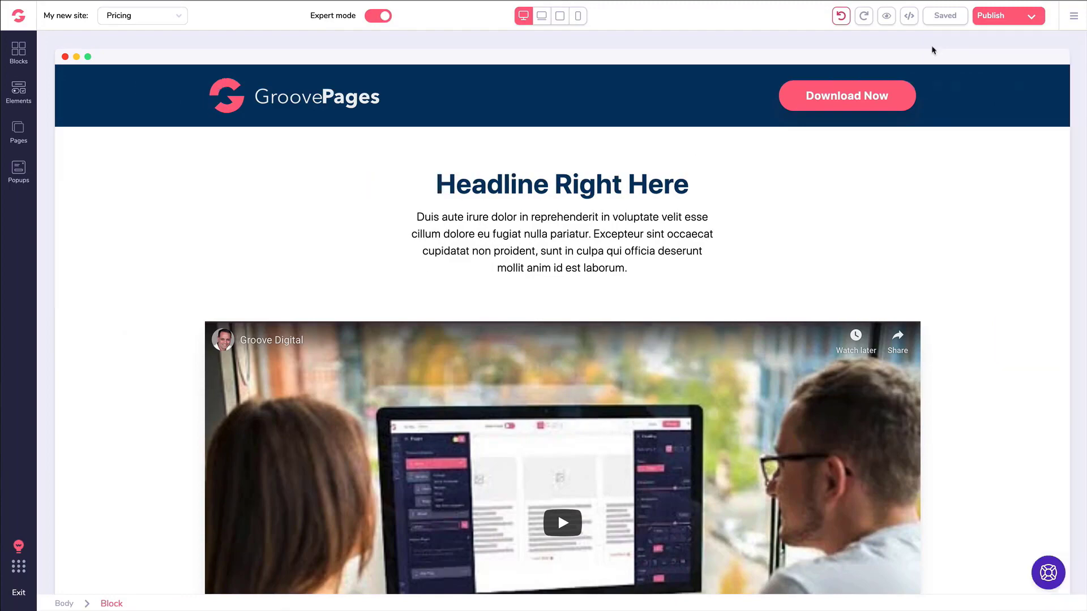
scroll(588, 164, "down", 6)
scroll(588, 164, "down", 8)
scroll(592, 156, "up", 3)
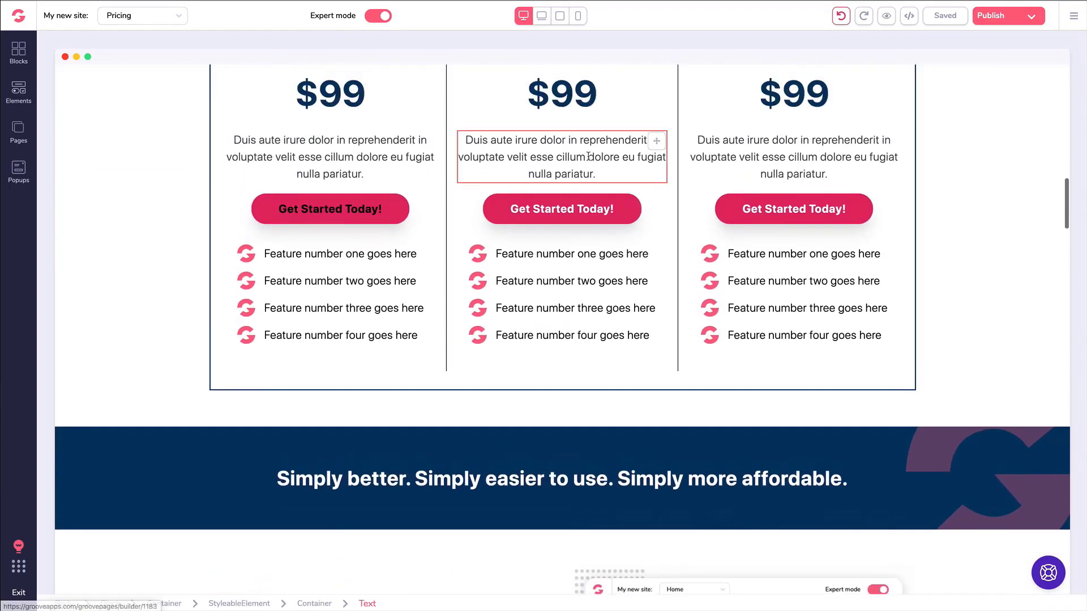
left_click(325, 331)
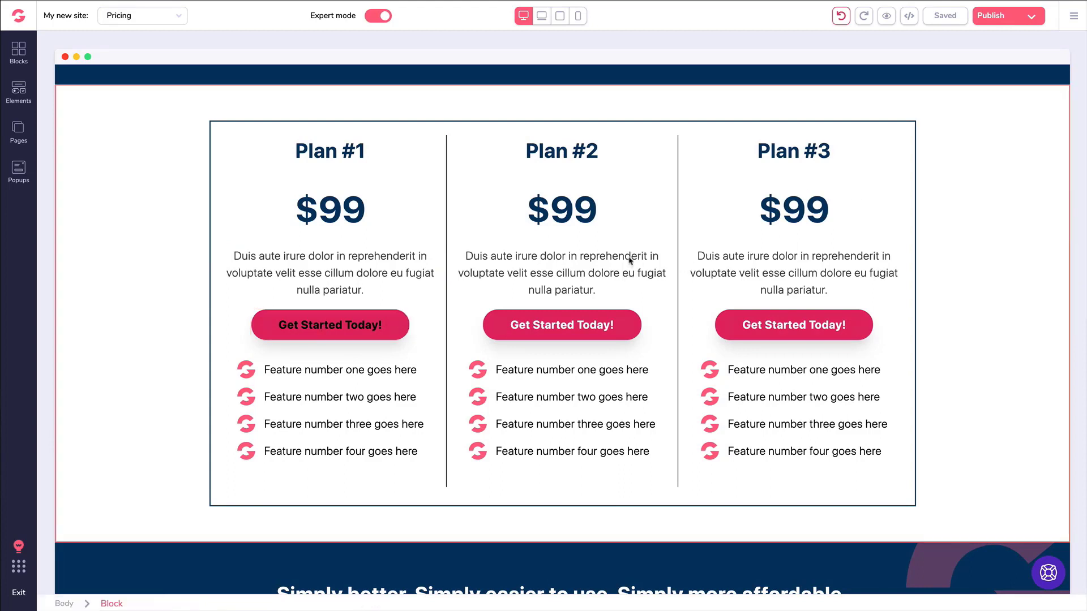
Link Plan #1's button to the pasted GrooveSell checkout URL, opening in a new tab.
left_click(295, 337)
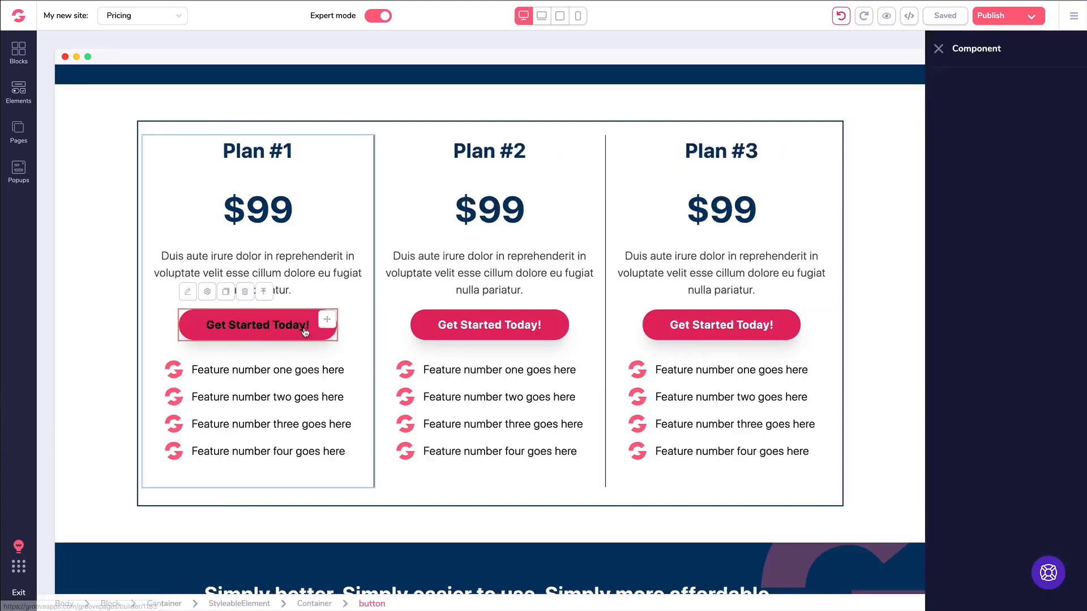
left_click(996, 85)
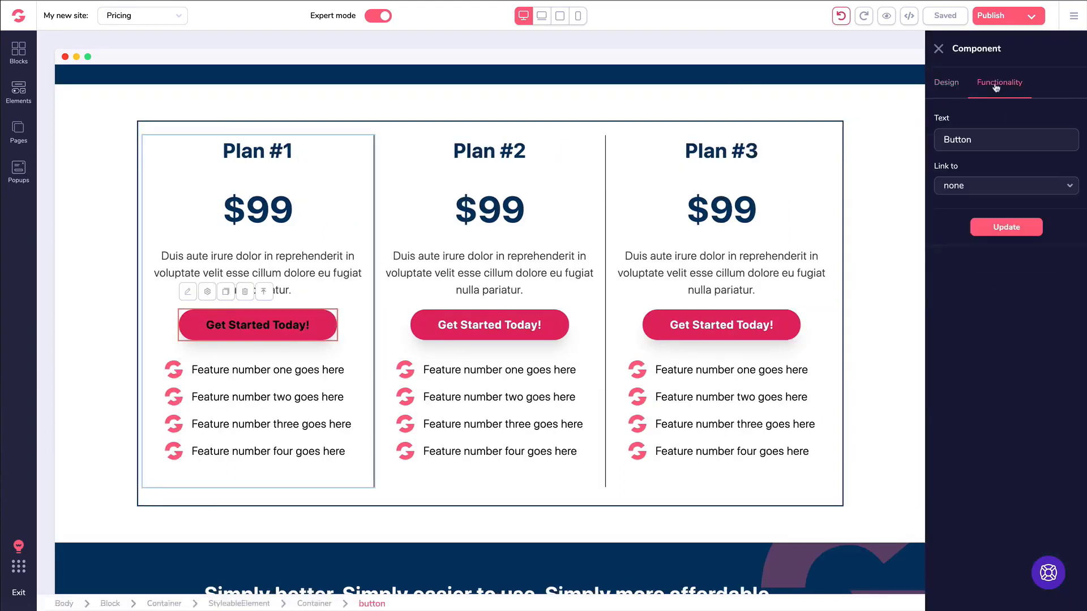
left_click(975, 193)
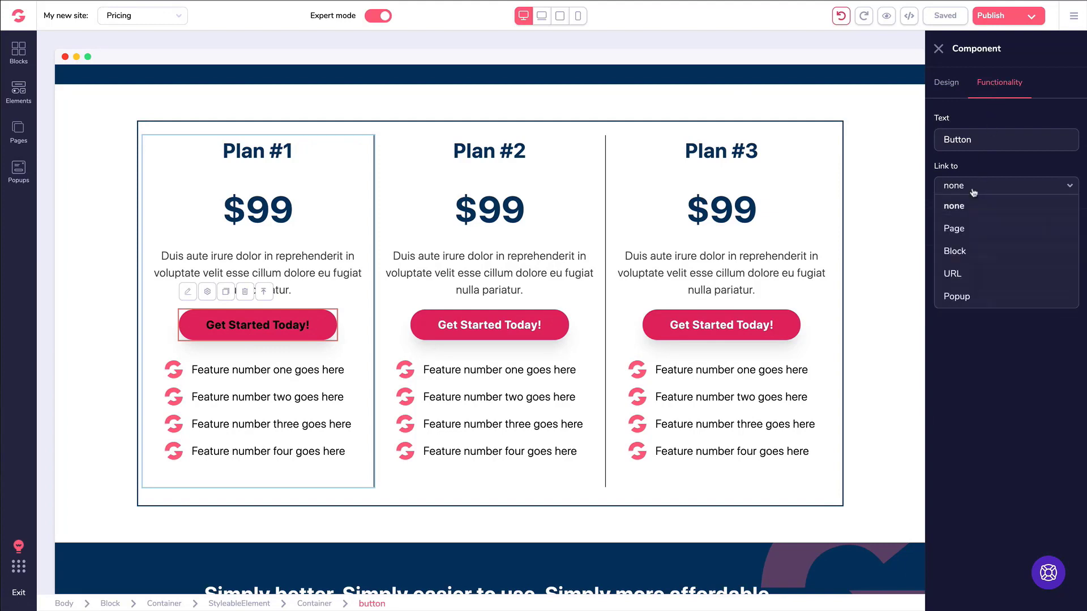
left_click(957, 273)
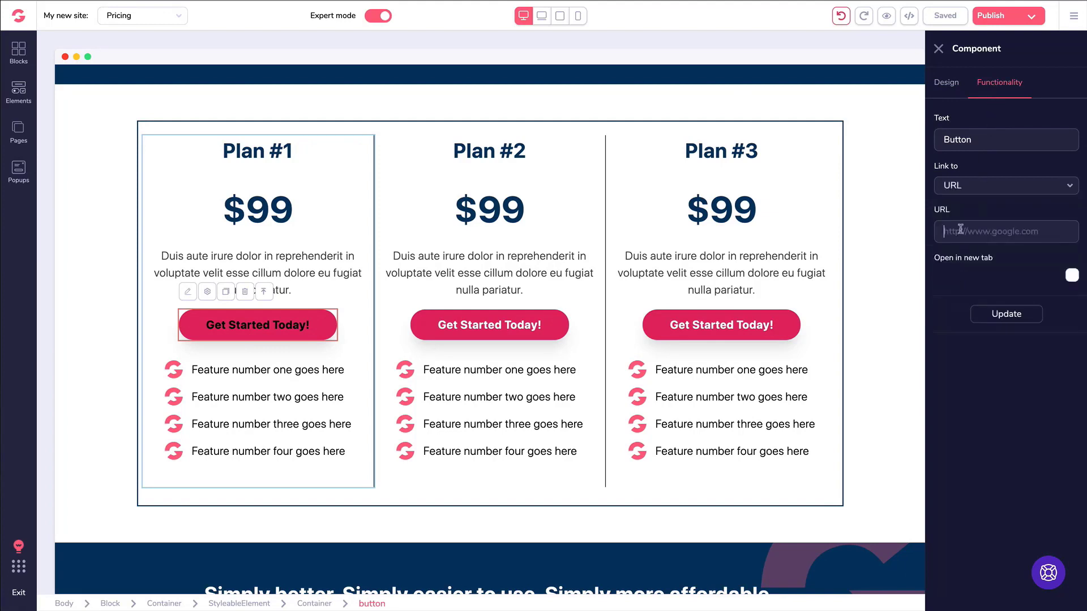
key("ctrl+v")
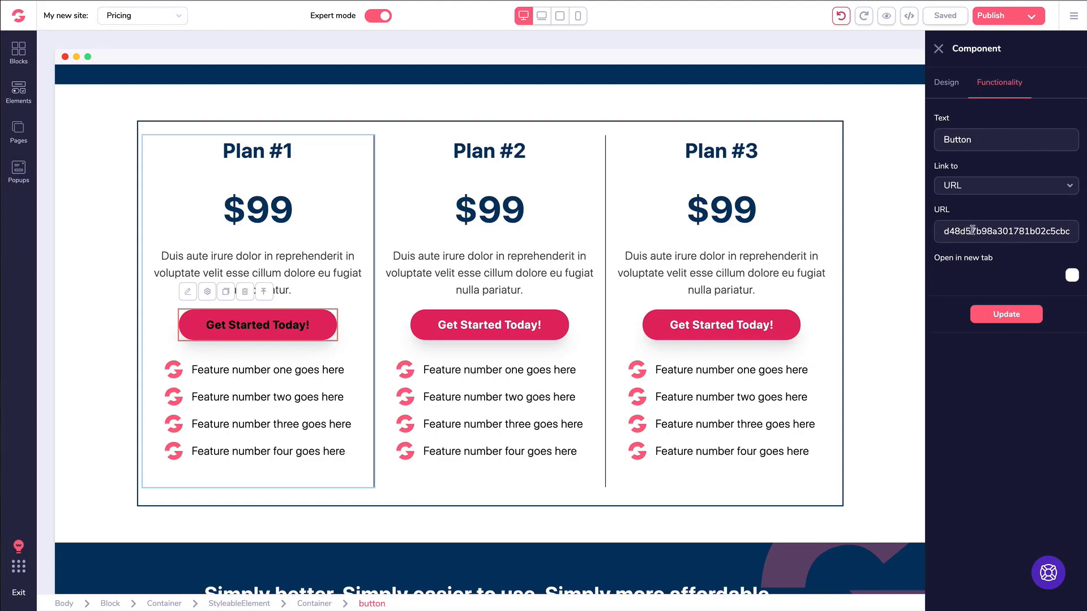
key("ctrl+a")
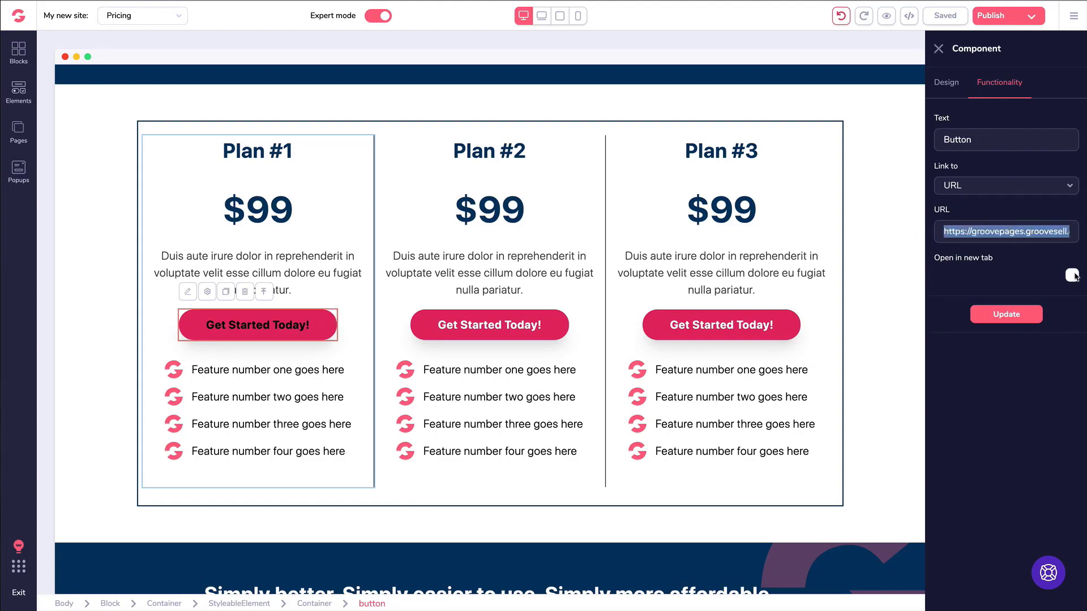
left_click(1073, 275)
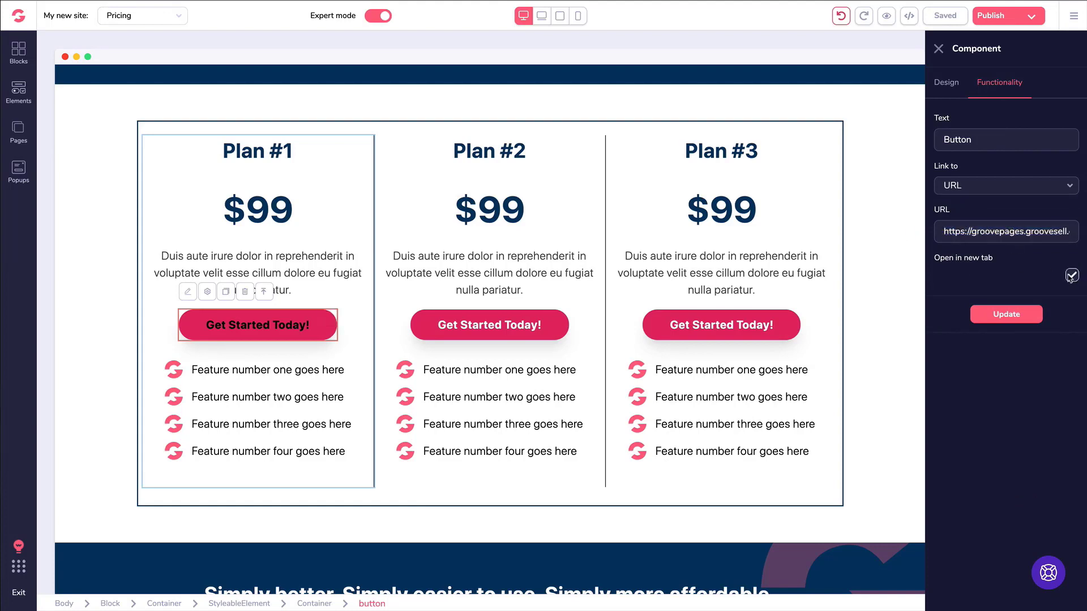
left_click(999, 315)
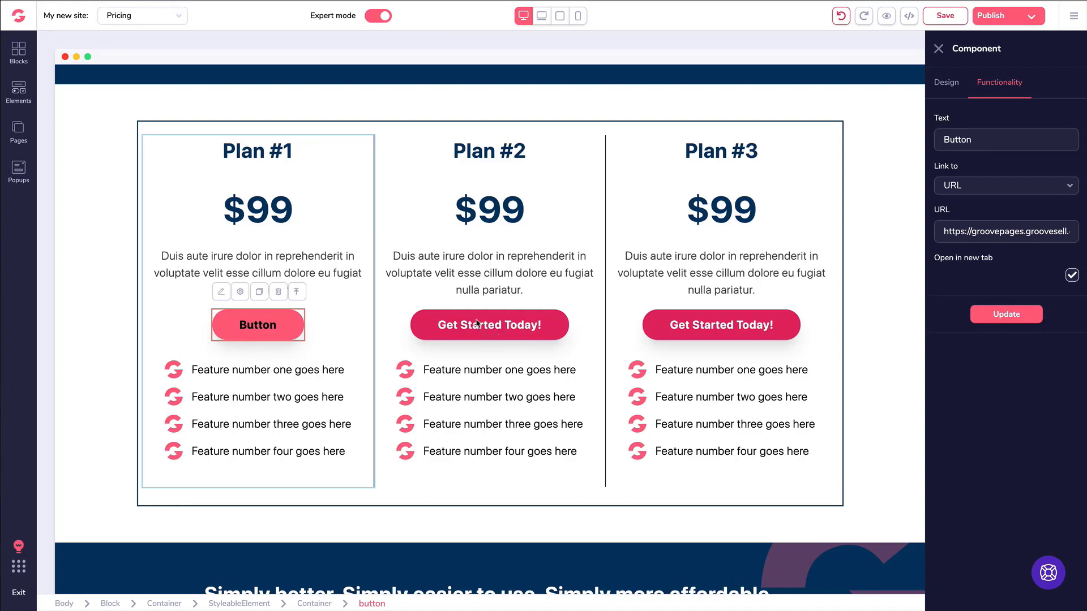
Change Plan #1's button label to 'Get Started Today'.
triple_click(962, 139)
type("Get Started Today")
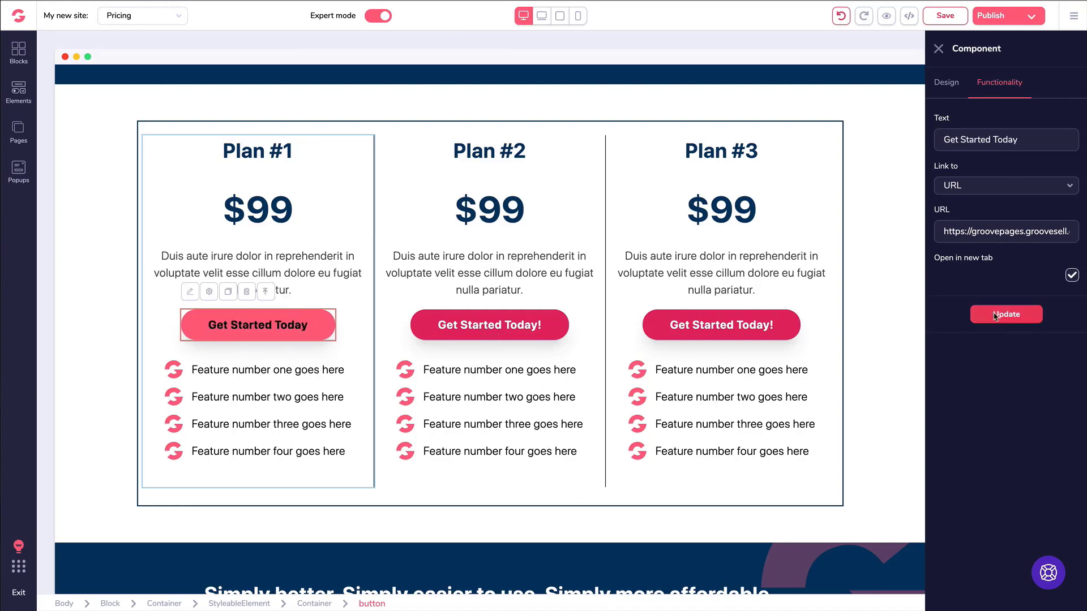
left_click(987, 315)
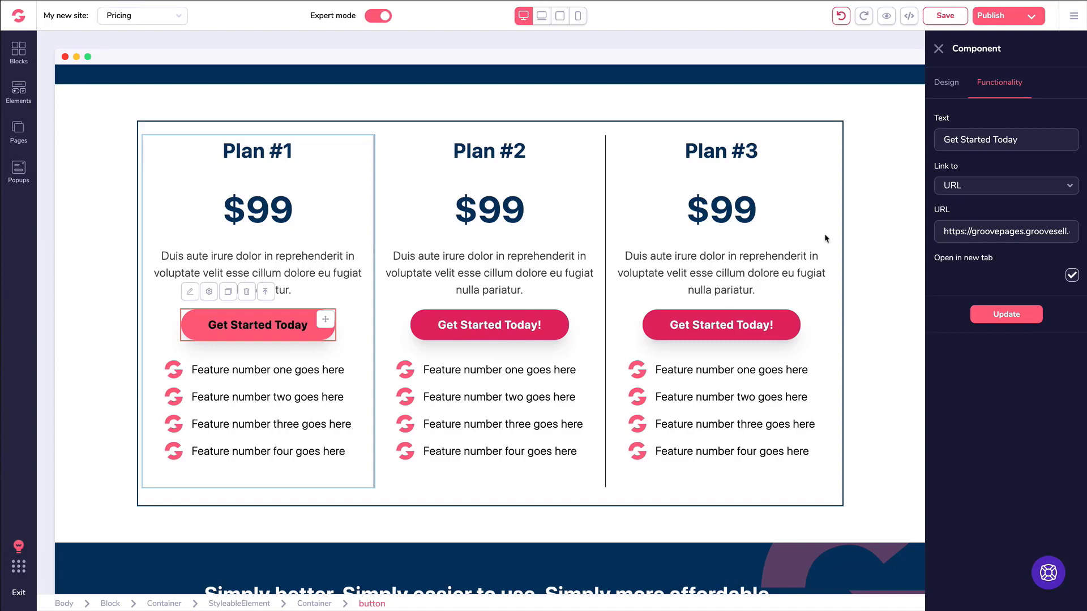
left_click(503, 328)
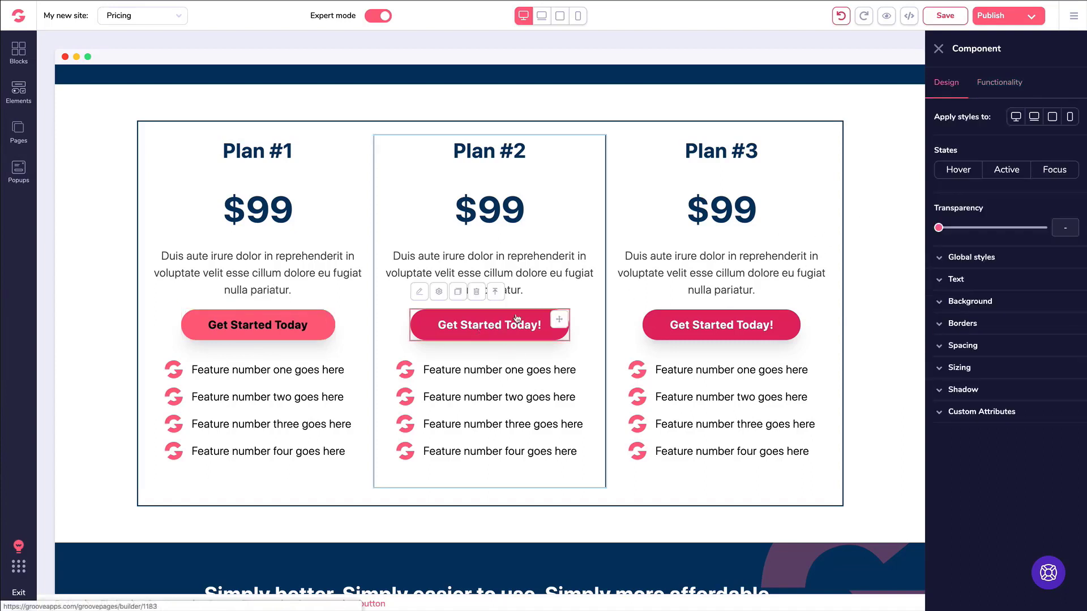
Change Plan #2's button label to 'Get Started Today'.
left_click(993, 88)
triple_click(980, 141)
type("Get Started Today")
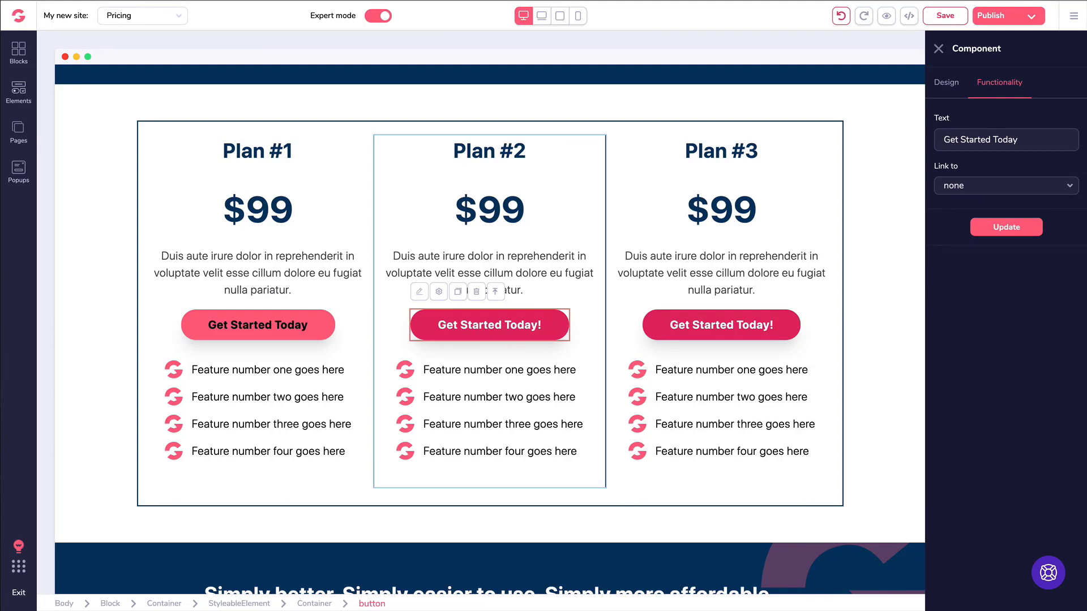
Link Plan #2's button to its GrooveSell checkout URL in a new tab, then save.
left_click(997, 188)
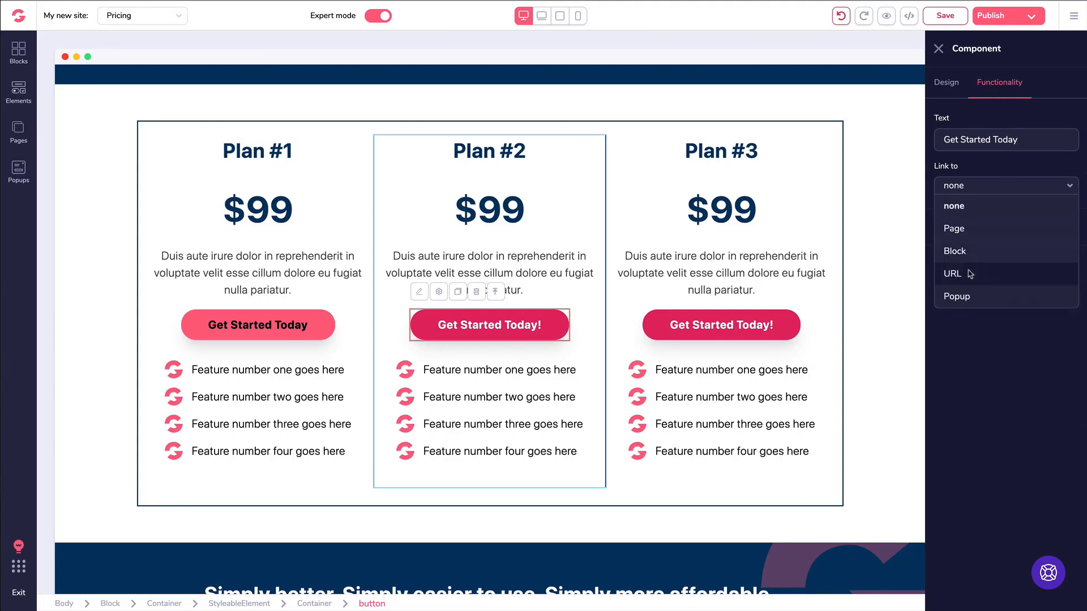
left_click(970, 274)
left_click(969, 229)
key("ctrl+v")
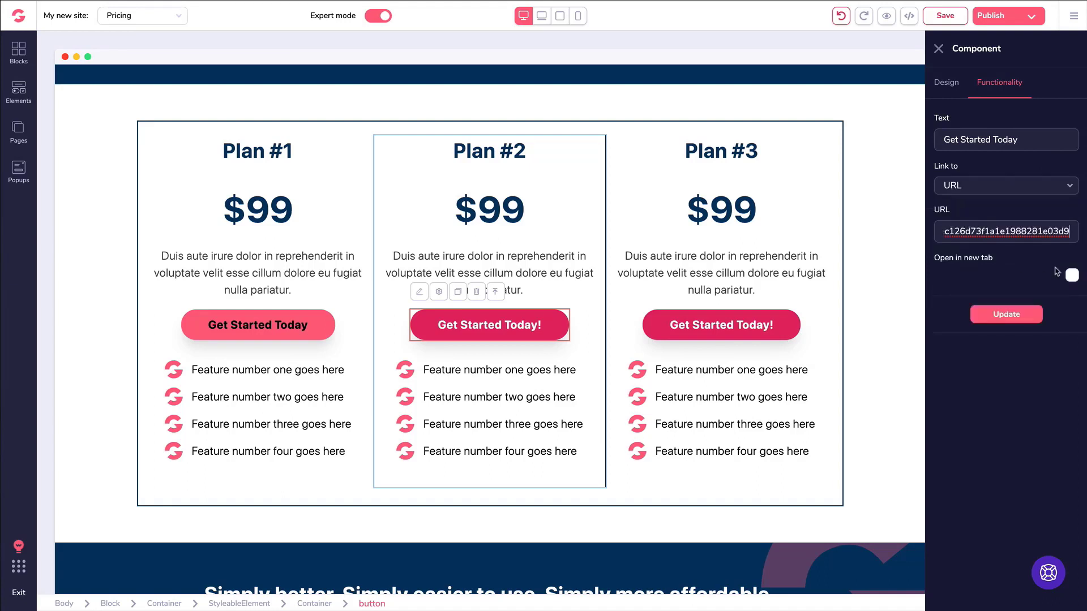
left_click(1071, 275)
left_click(1007, 315)
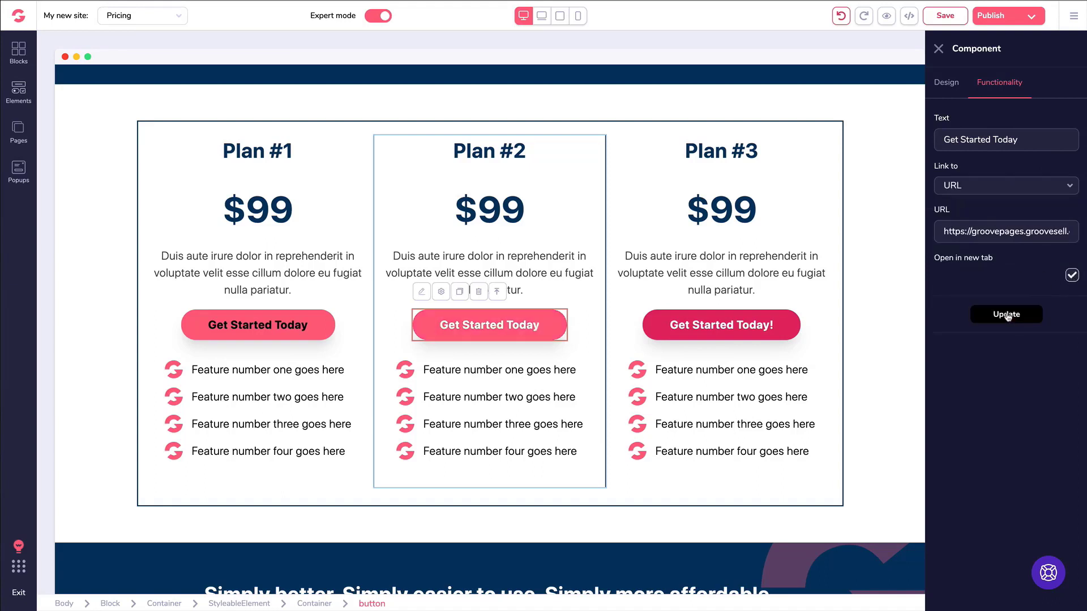
left_click(939, 49)
left_click(944, 17)
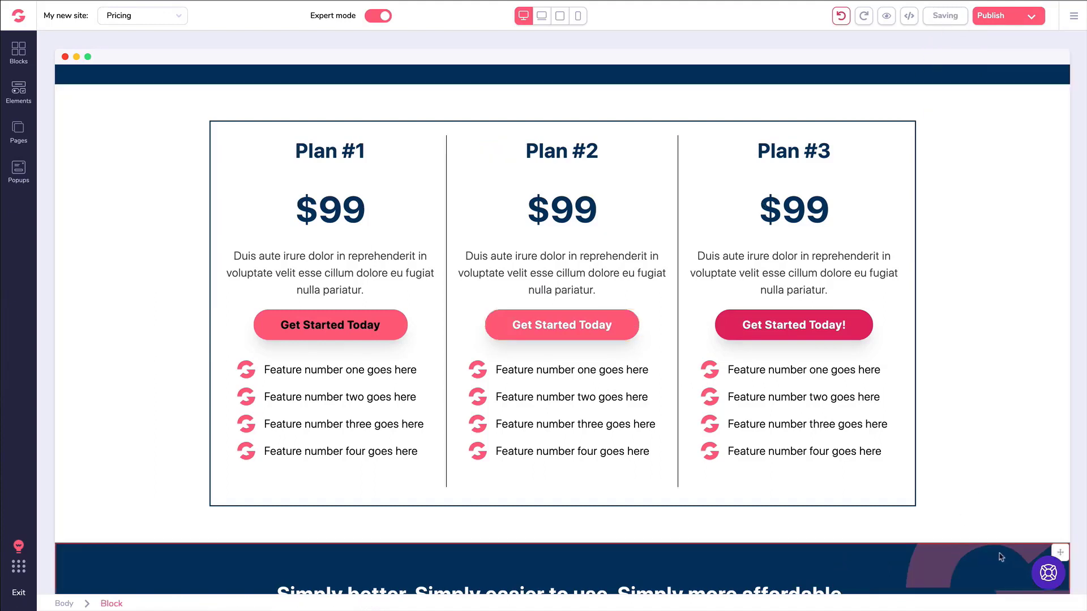
Preview the saved Pricing page and scroll to the three plan cards.
left_click(885, 16)
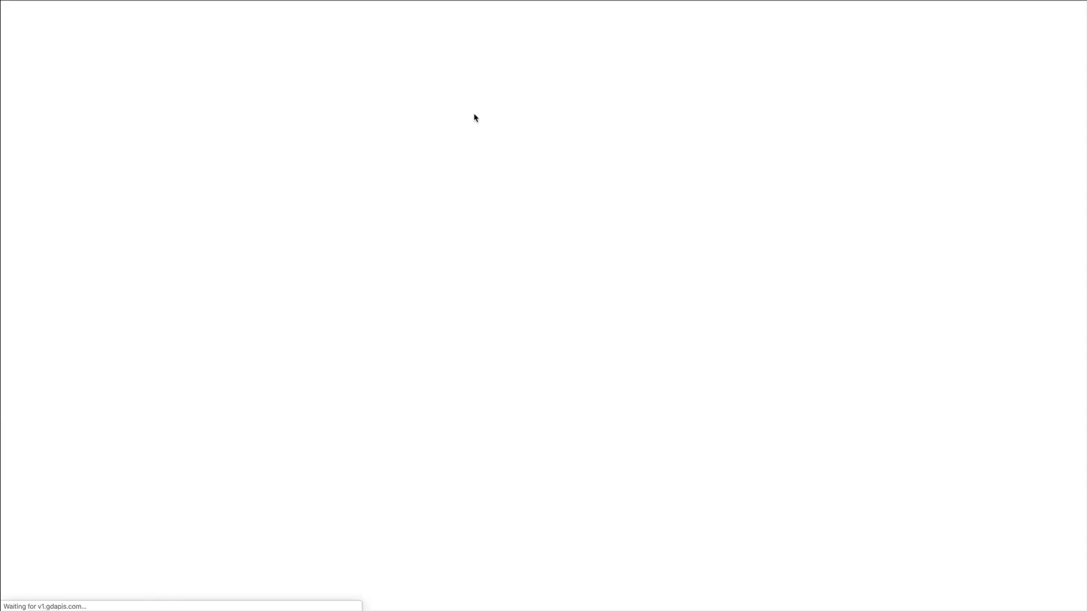
scroll(474, 118, "down", 15)
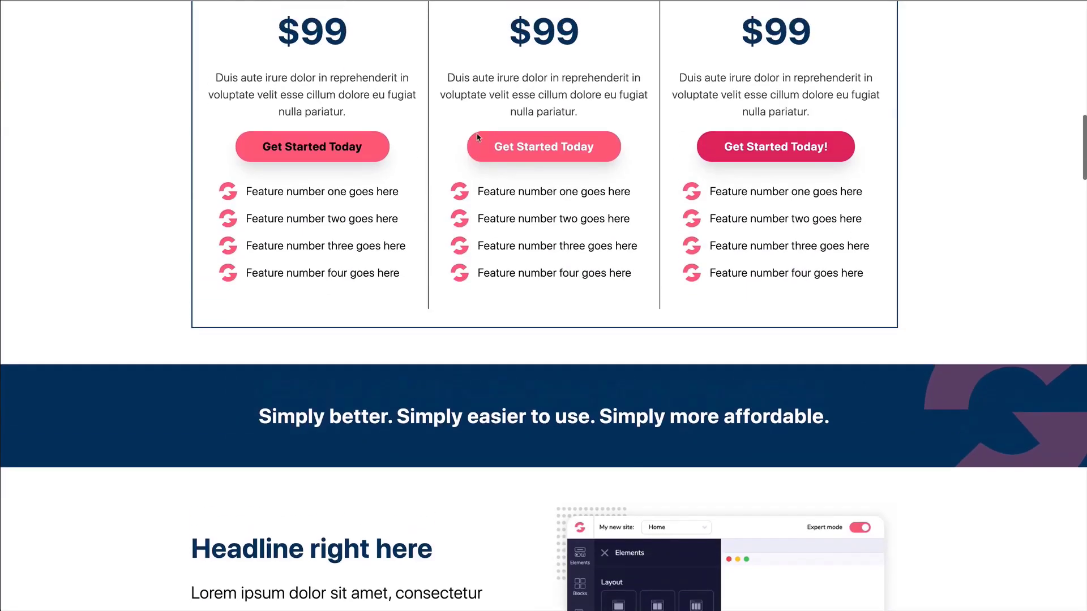
scroll(477, 137, "up", 3)
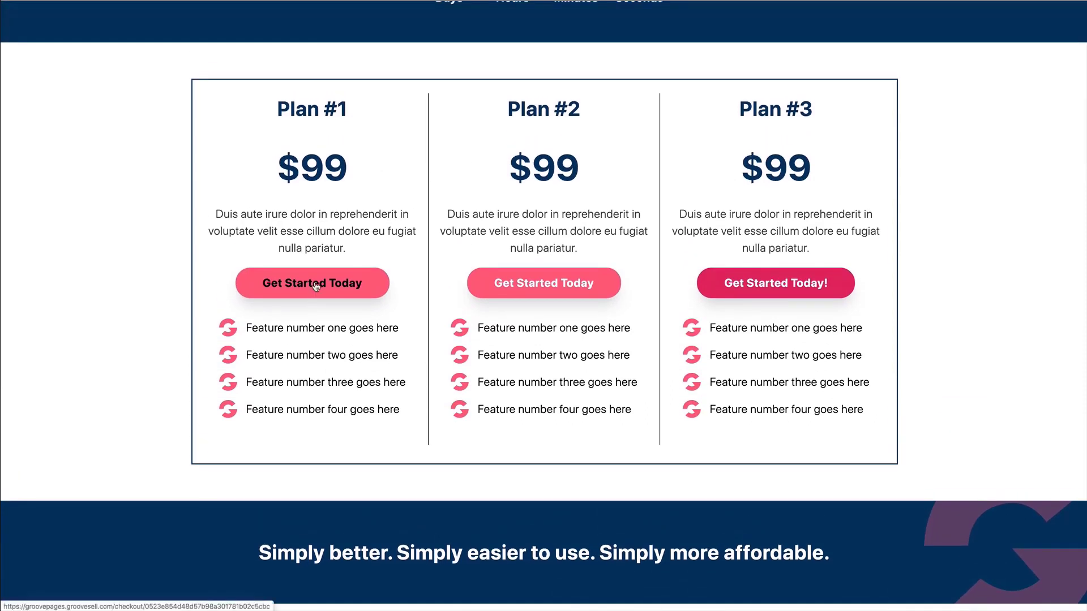
Test Plan #1's Get Started Today button, which opens its GrooveSell checkout.
left_click(316, 285)
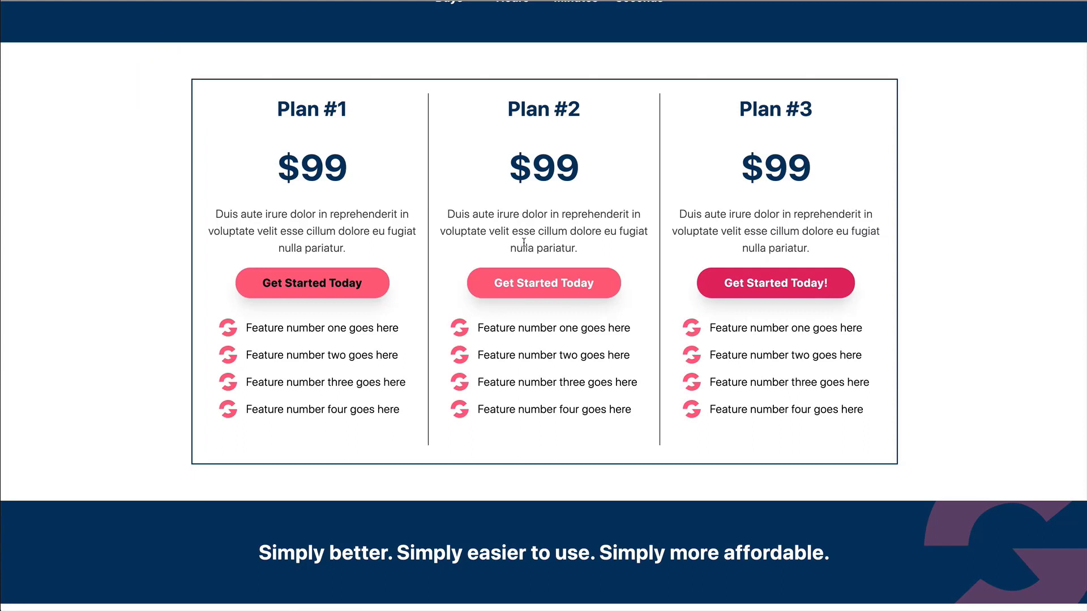
left_click(524, 244)
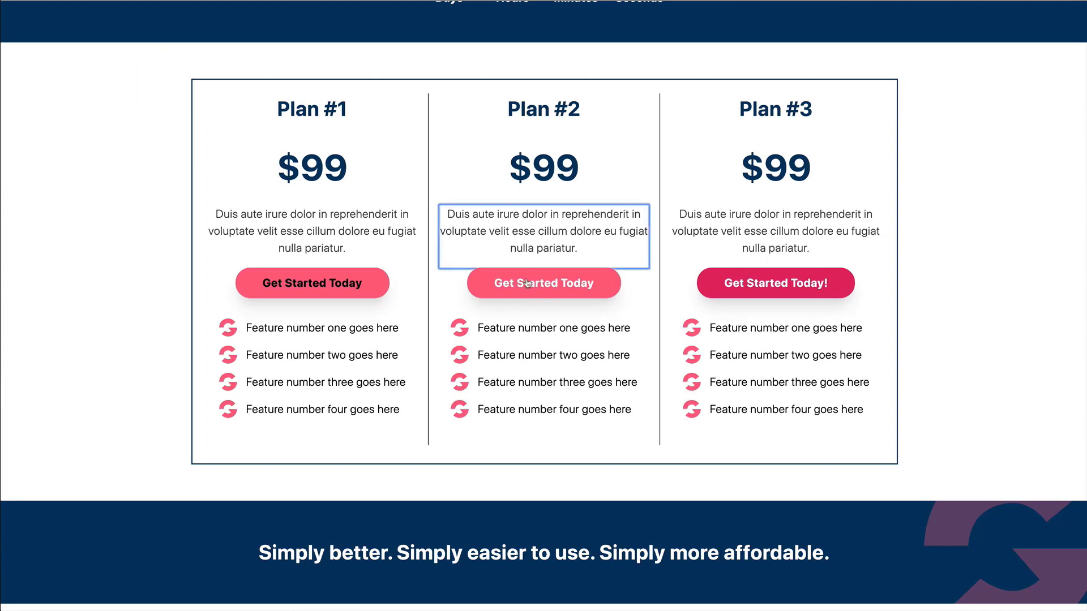
left_click(527, 173)
Open Plan #2's GrooveSell checkout and try the LBA Bronze, Silver and Gold plan options.
left_click(535, 280)
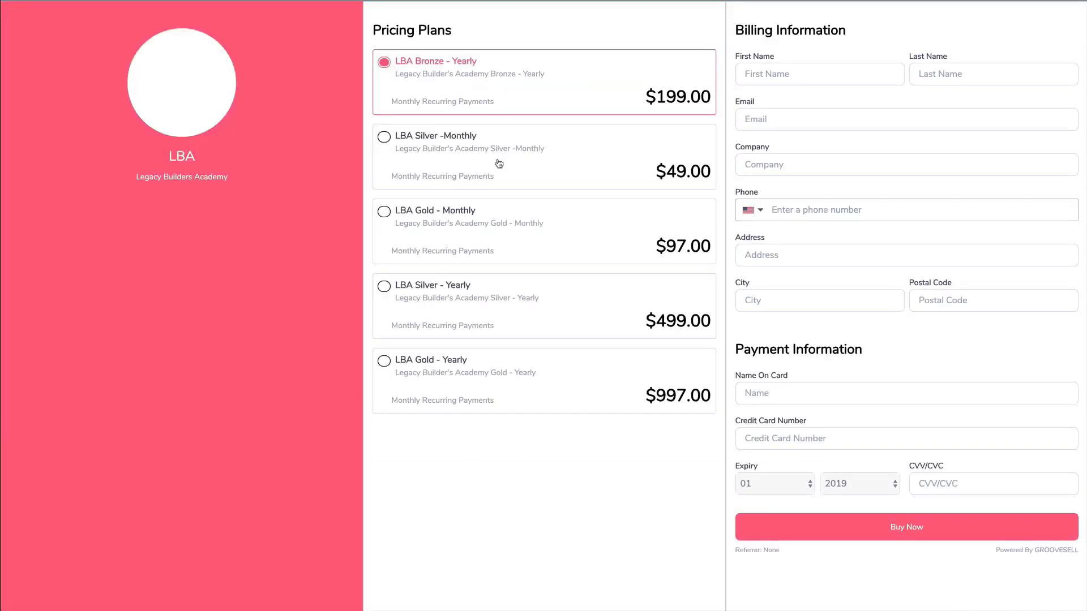
left_click(499, 166)
left_click(504, 238)
left_click(509, 297)
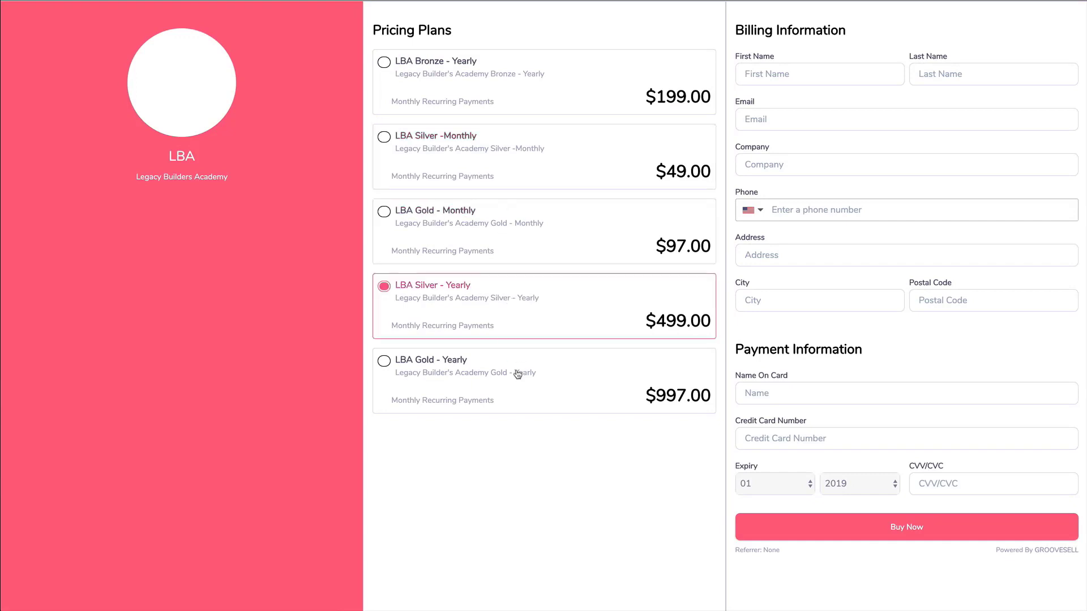
left_click(517, 376)
left_click(480, 99)
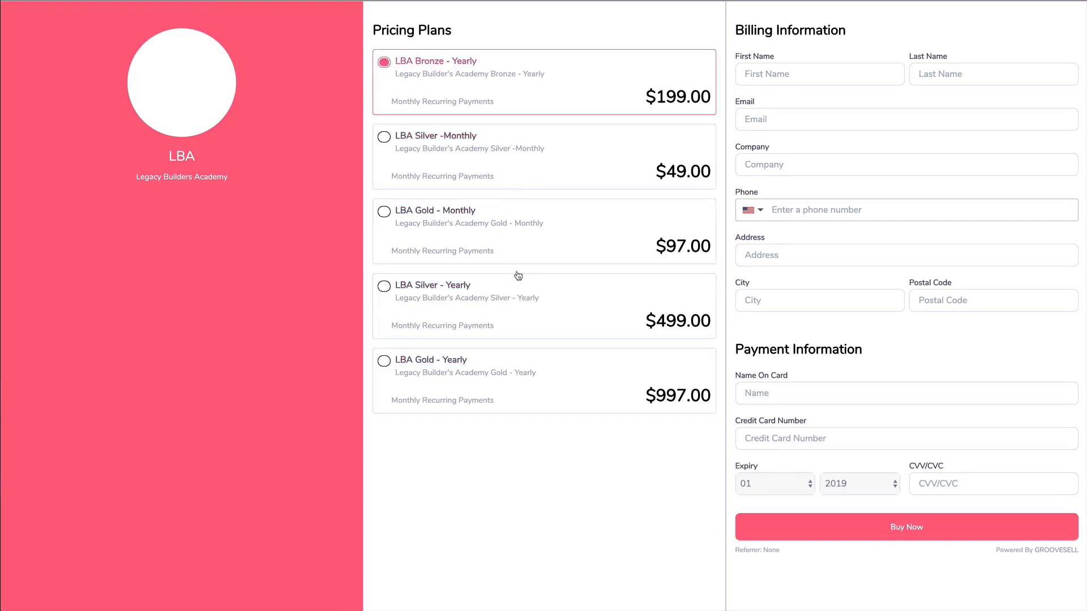
left_click(480, 249)
left_click(493, 304)
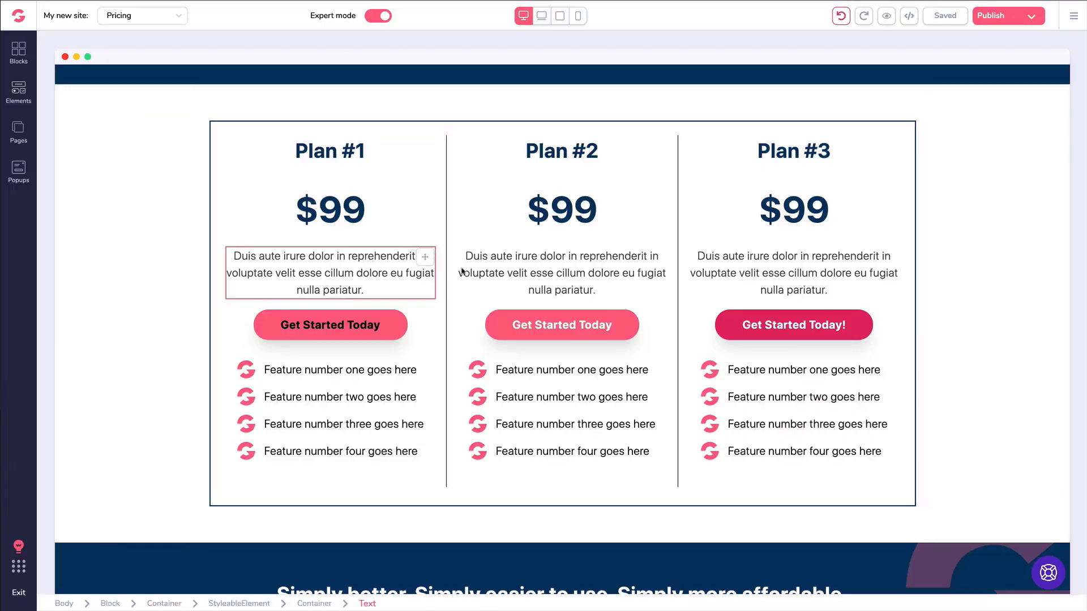
left_click(495, 254)
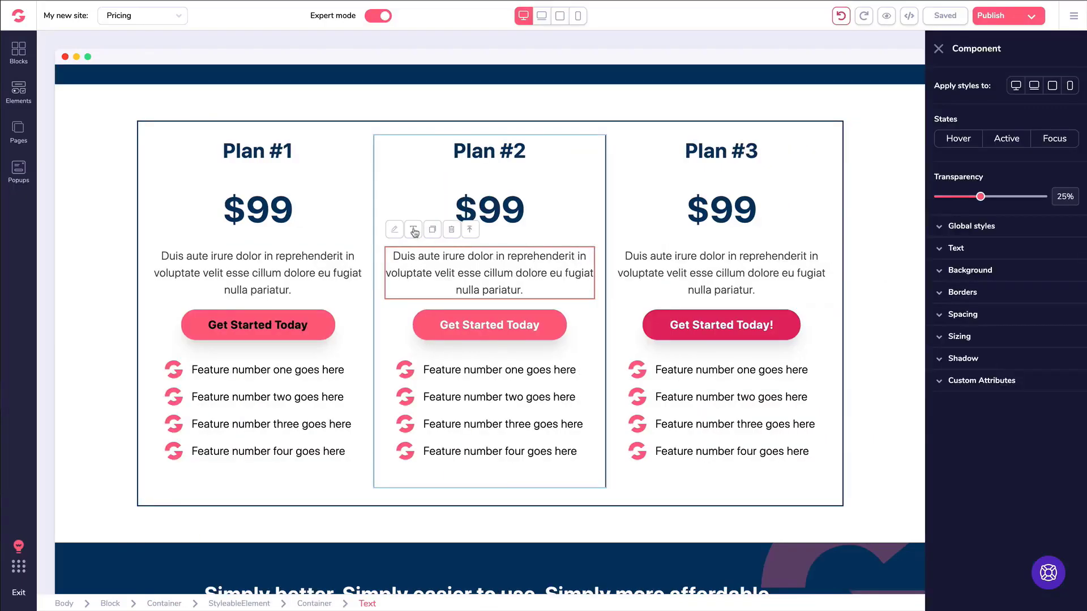
left_click(415, 230)
left_click_drag(572, 323, 514, 323)
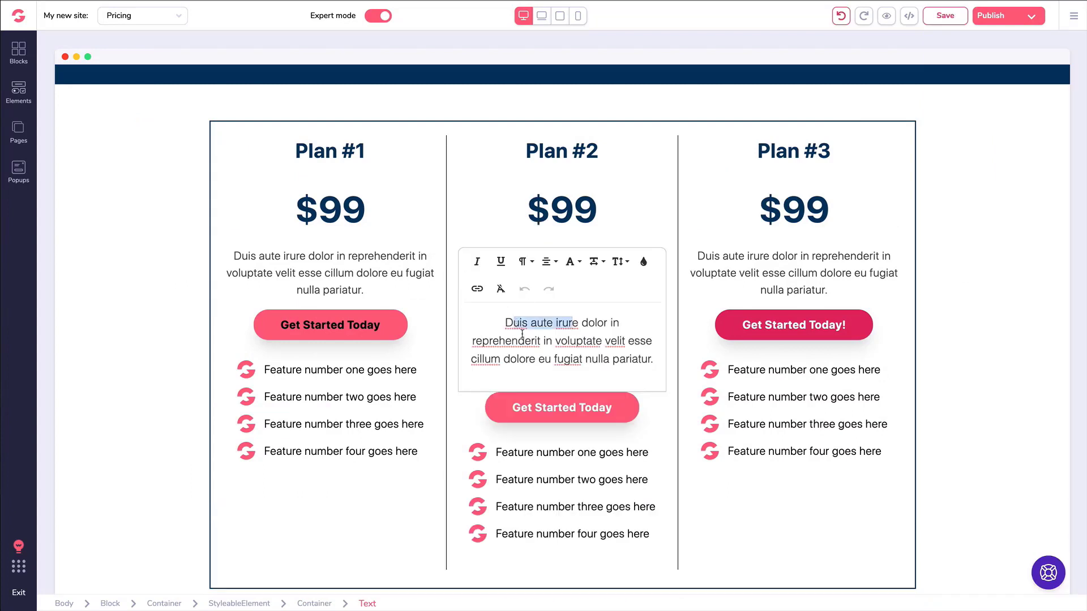
left_click(478, 289)
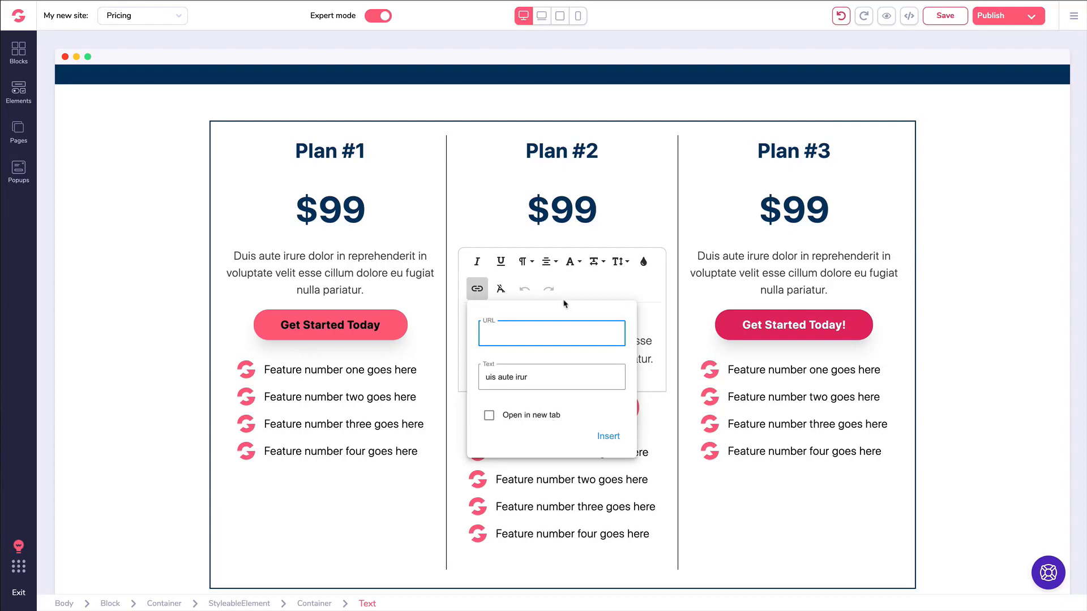
left_click(644, 450)
scroll(860, 199, "up", 10)
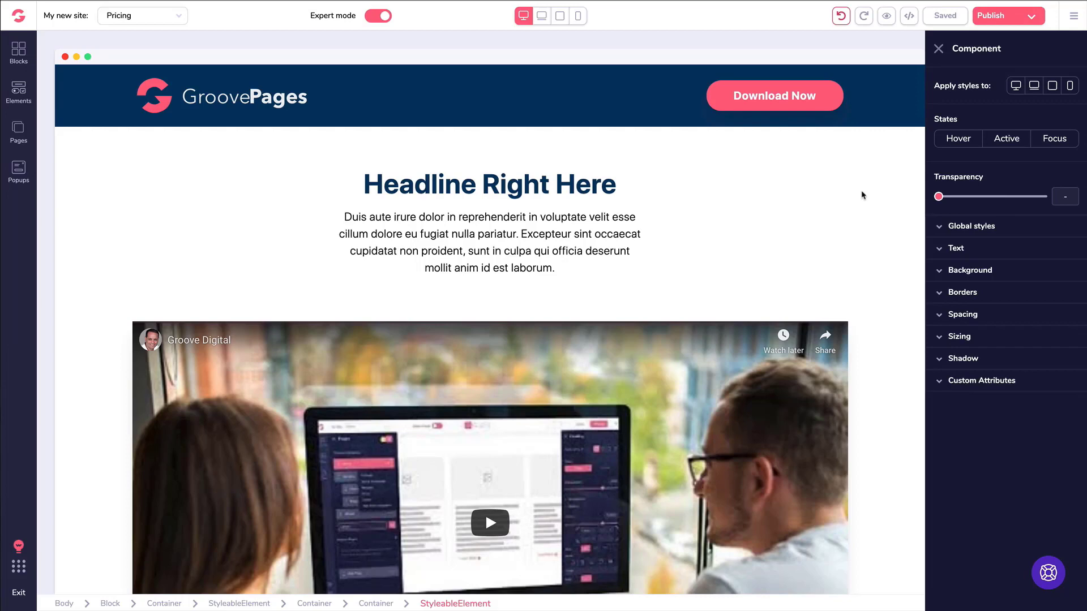
Select the intro paragraph and Plan #3's 'Get Started Today!' button, then open the Blocks library.
left_click(571, 220)
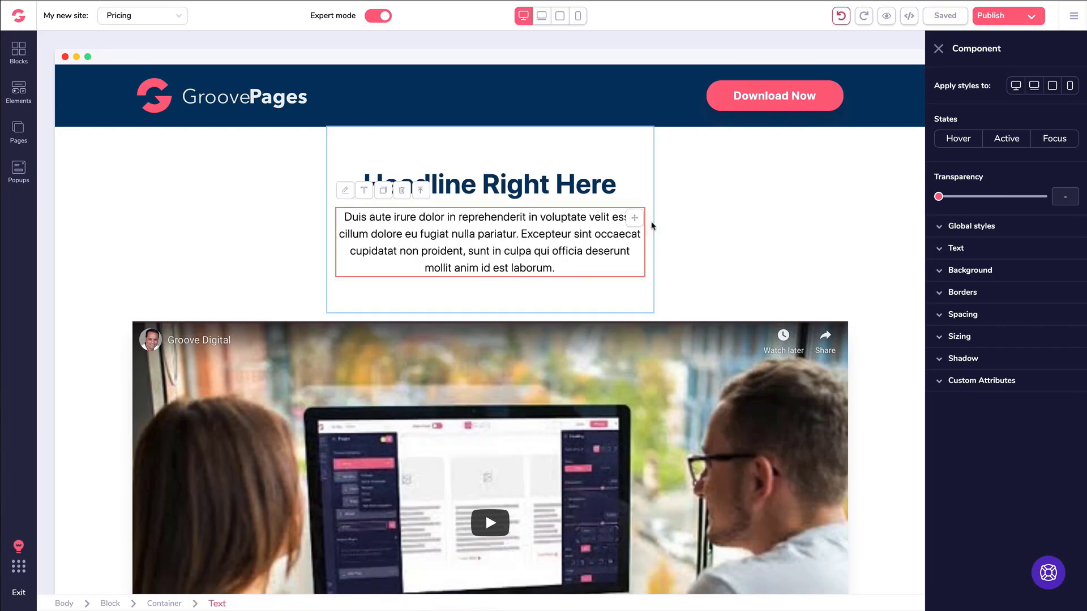
scroll(539, 222, "down", 3)
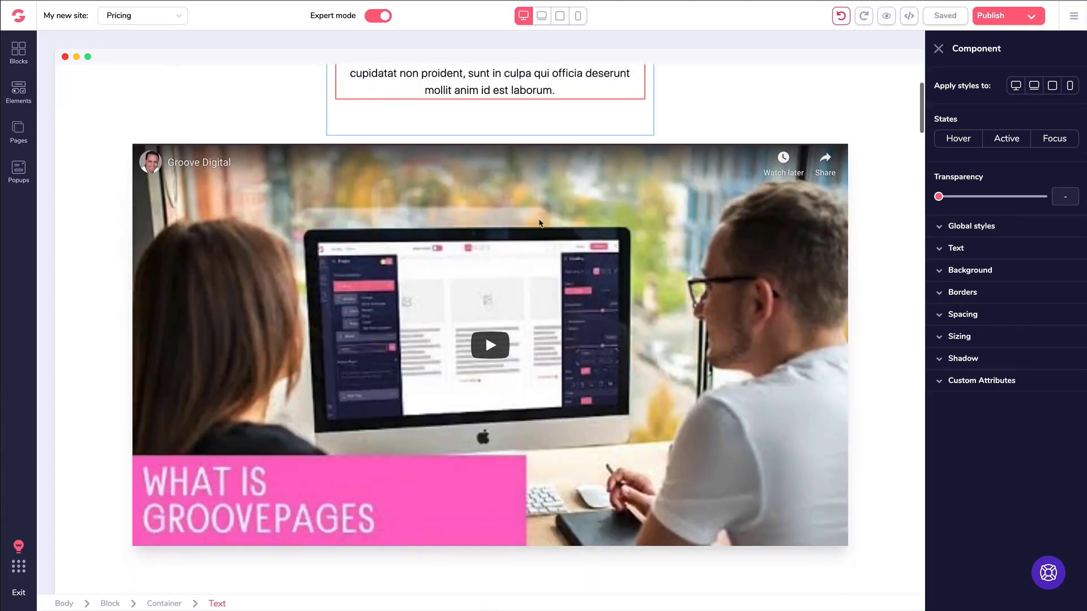
scroll(539, 223, "down", 15)
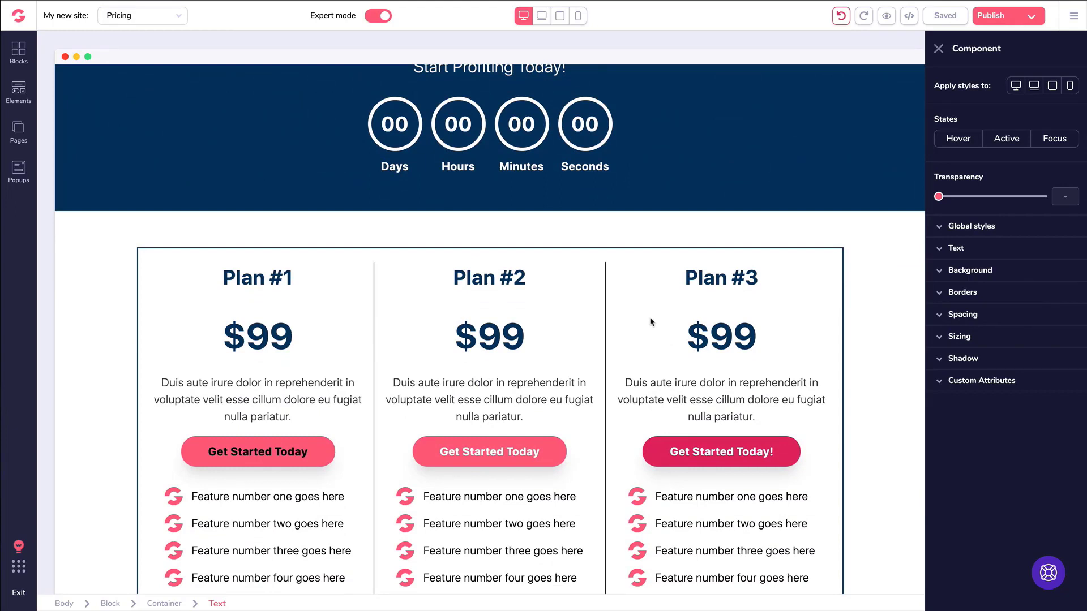
left_click(714, 452)
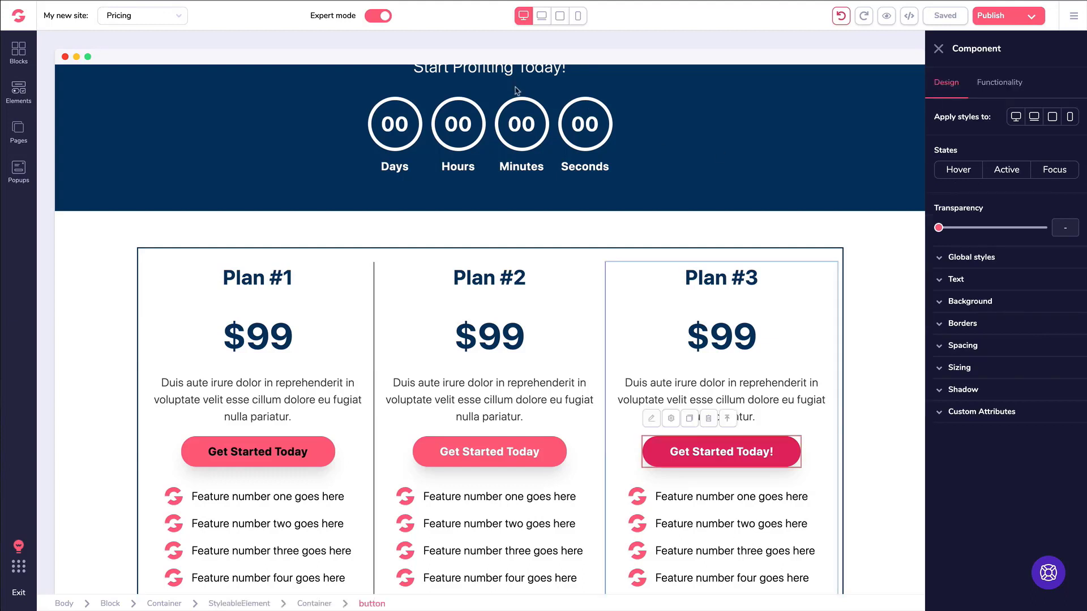
left_click(18, 53)
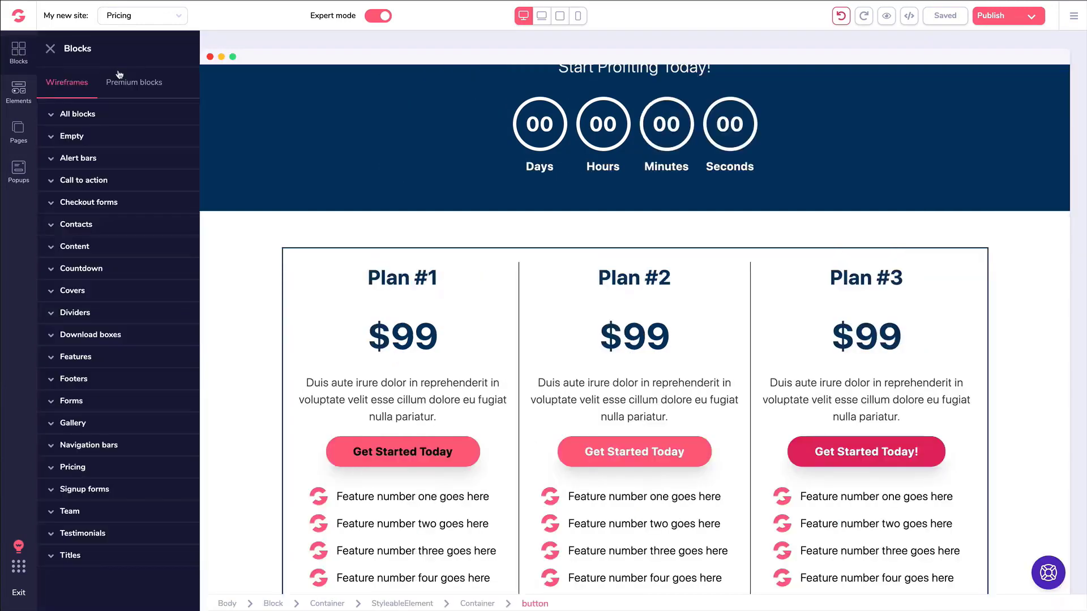
Browse the full list of Premium block designs in the library.
left_click(130, 85)
left_click(95, 116)
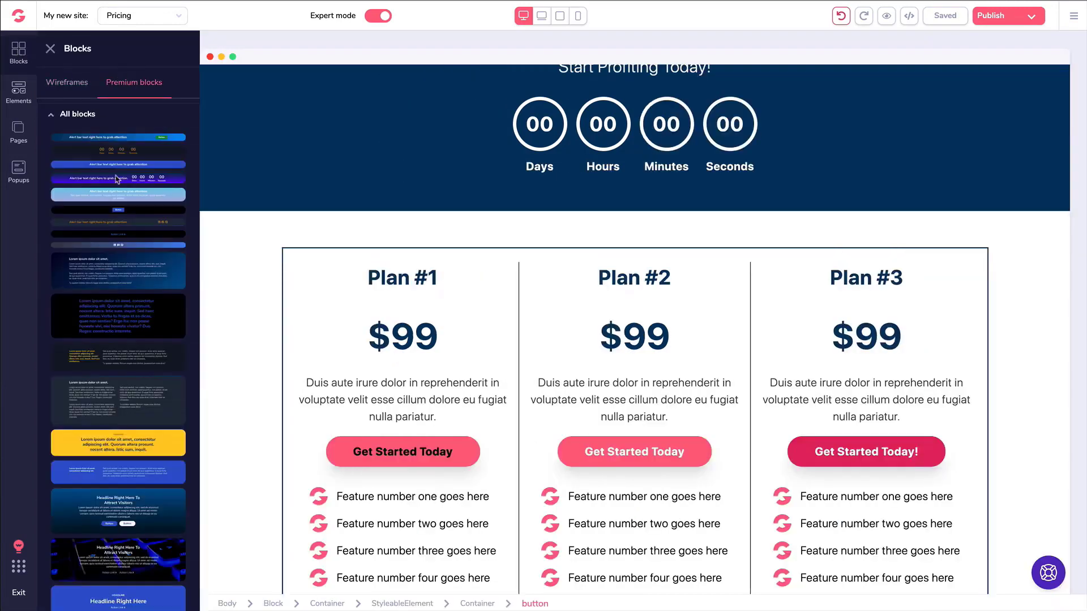
scroll(138, 200, "down", 10)
scroll(138, 199, "up", 10)
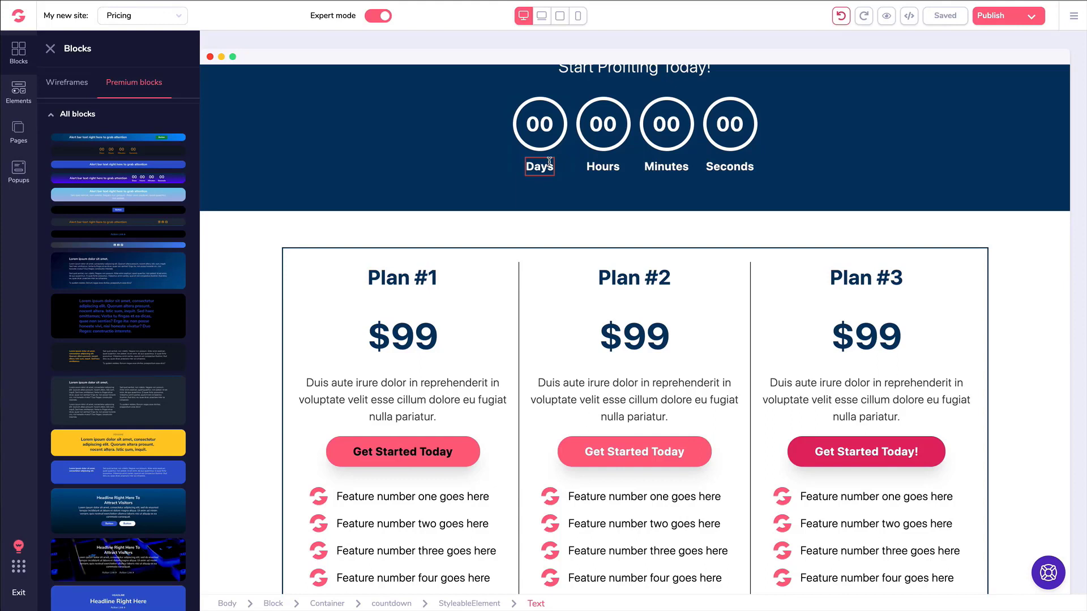
Select the countdown header block and close the Blocks library.
left_click(453, 162)
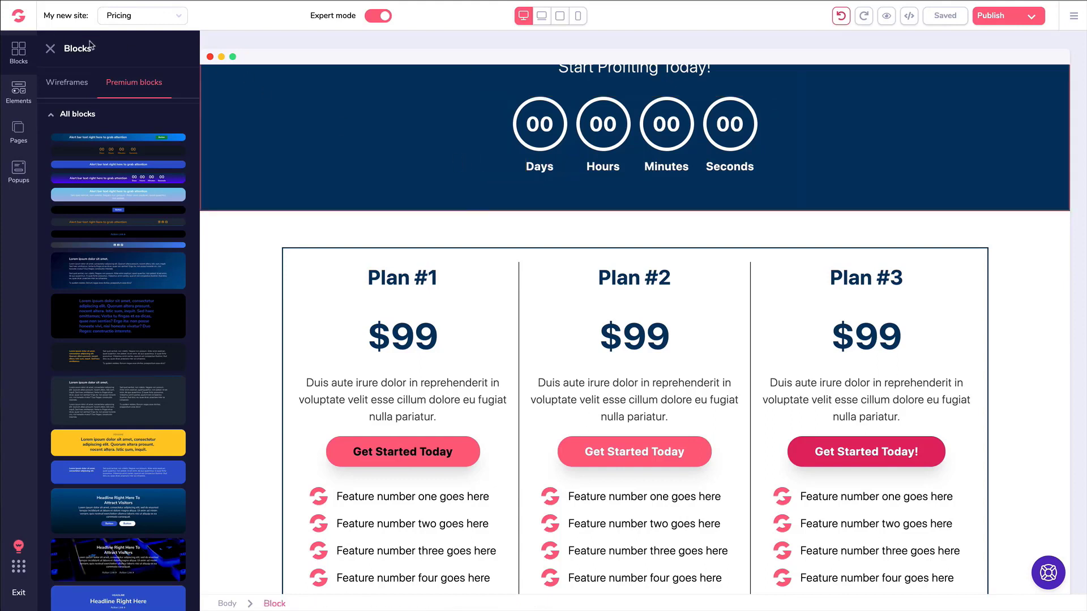
left_click(51, 49)
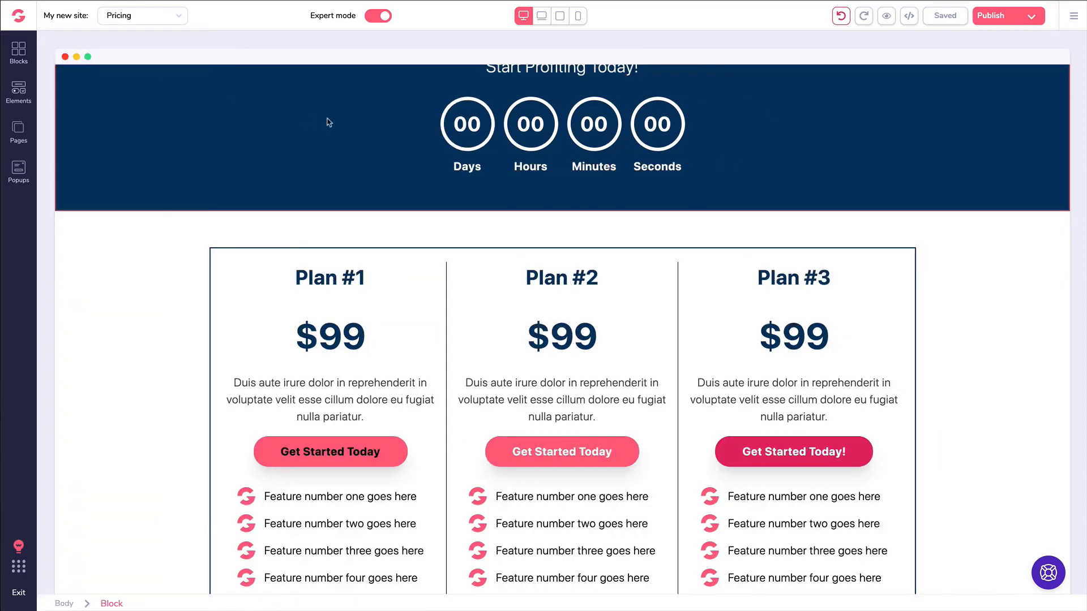
scroll(327, 122, "up", 5)
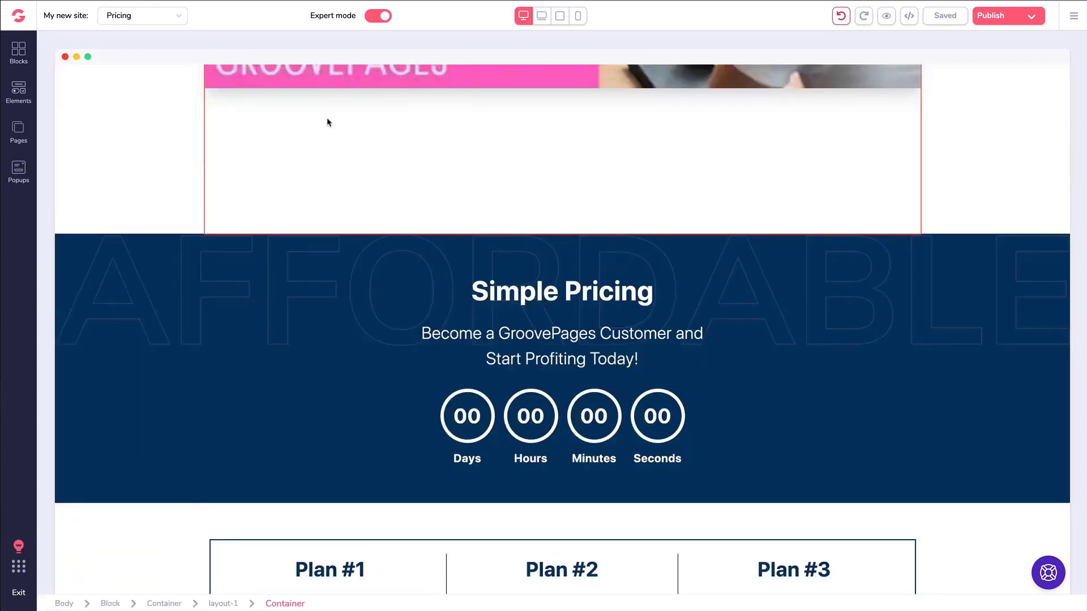